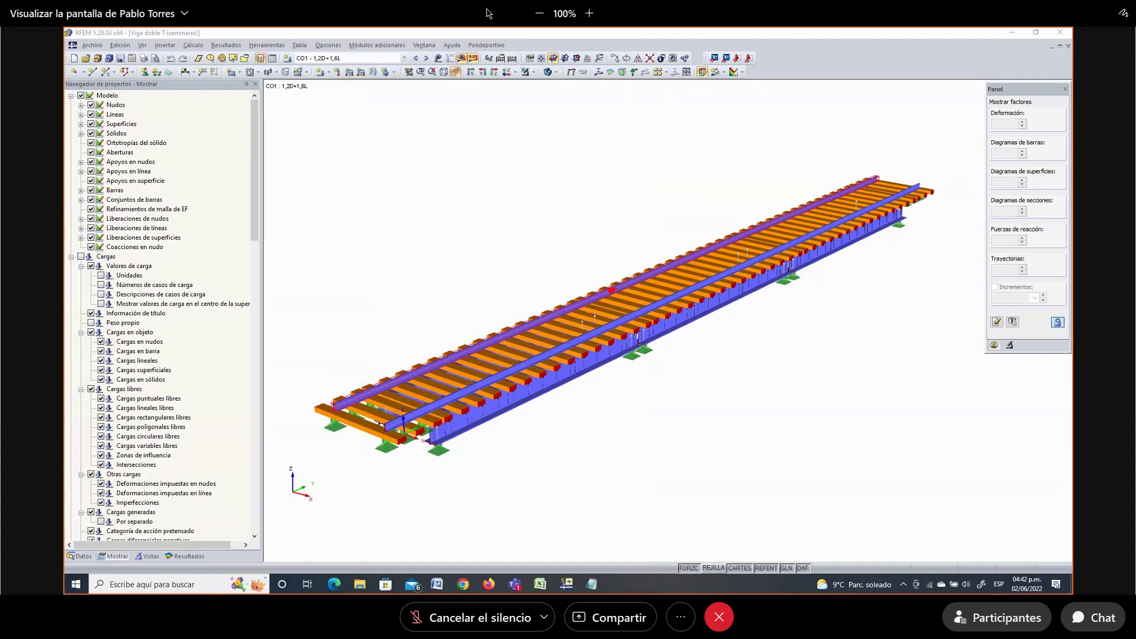
click(539, 13)
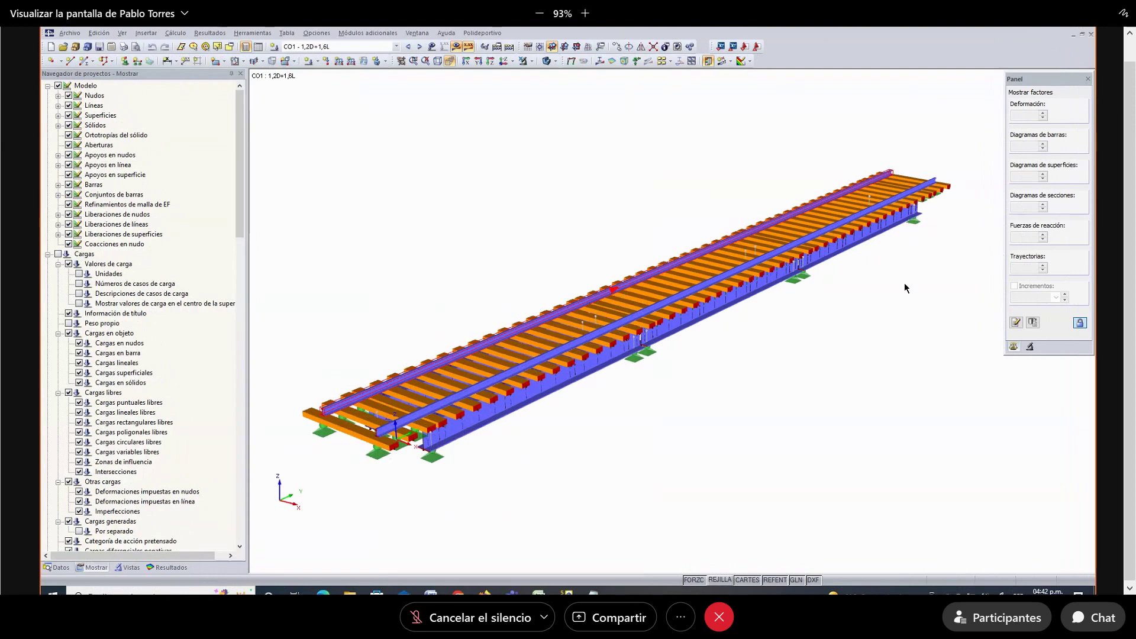
scroll(903, 274, up, 3)
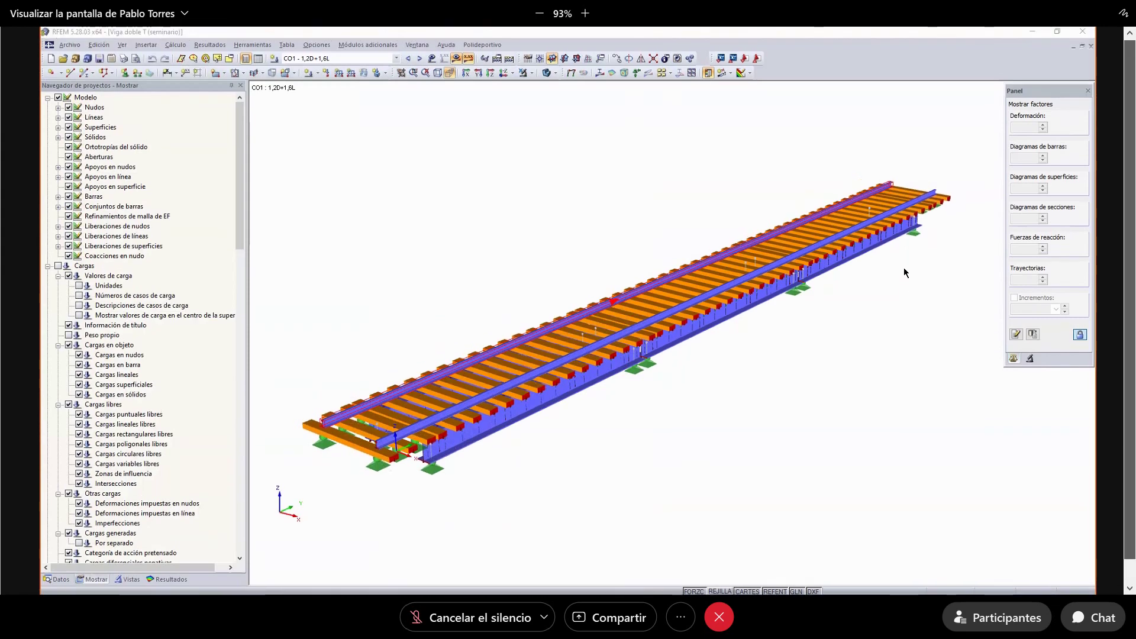
scroll(904, 271, down, 1)
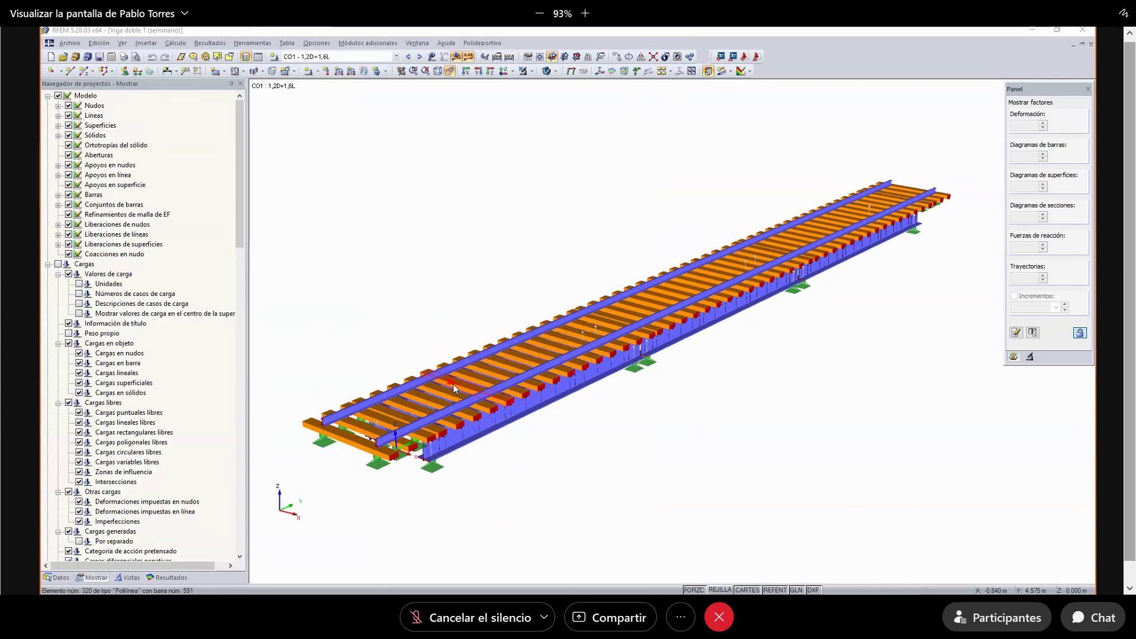
click(396, 56)
click(346, 101)
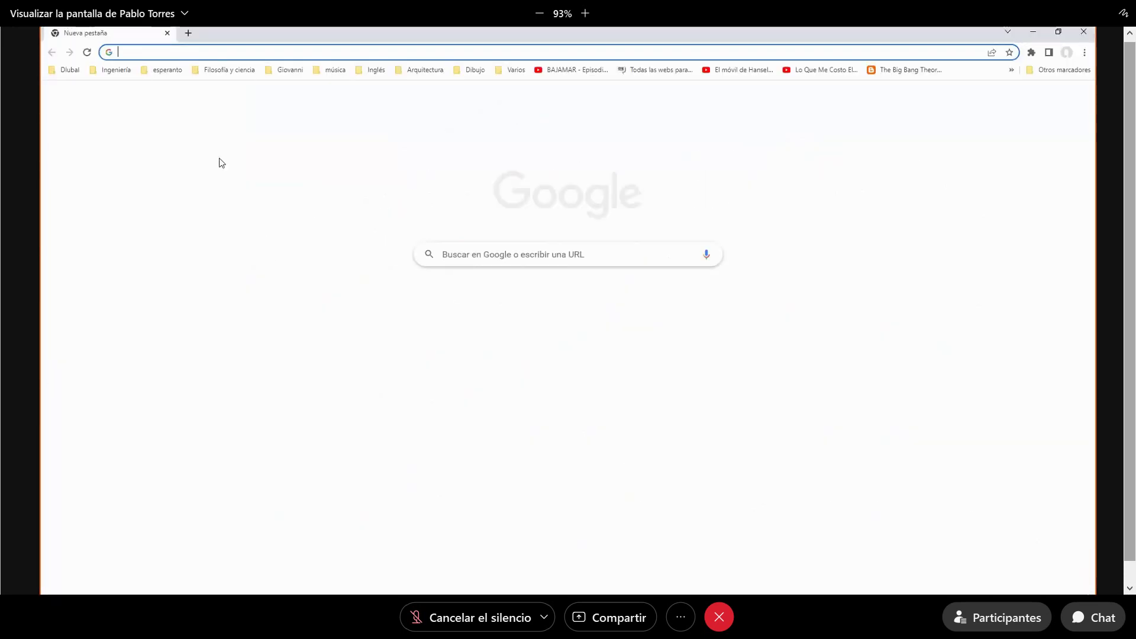
drag(623, 472, 624, 405)
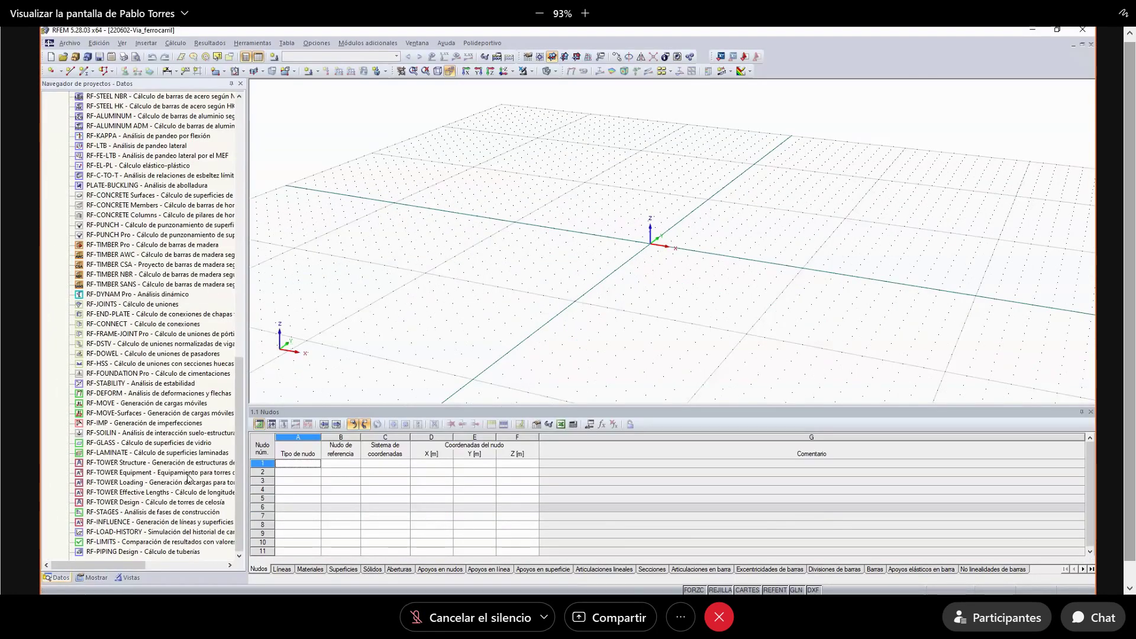
- Look through the add-on modules and model data of the 220602-Vía_ferrocarril model and inspect its work plane
click(148, 433)
scroll(153, 469, up, 4)
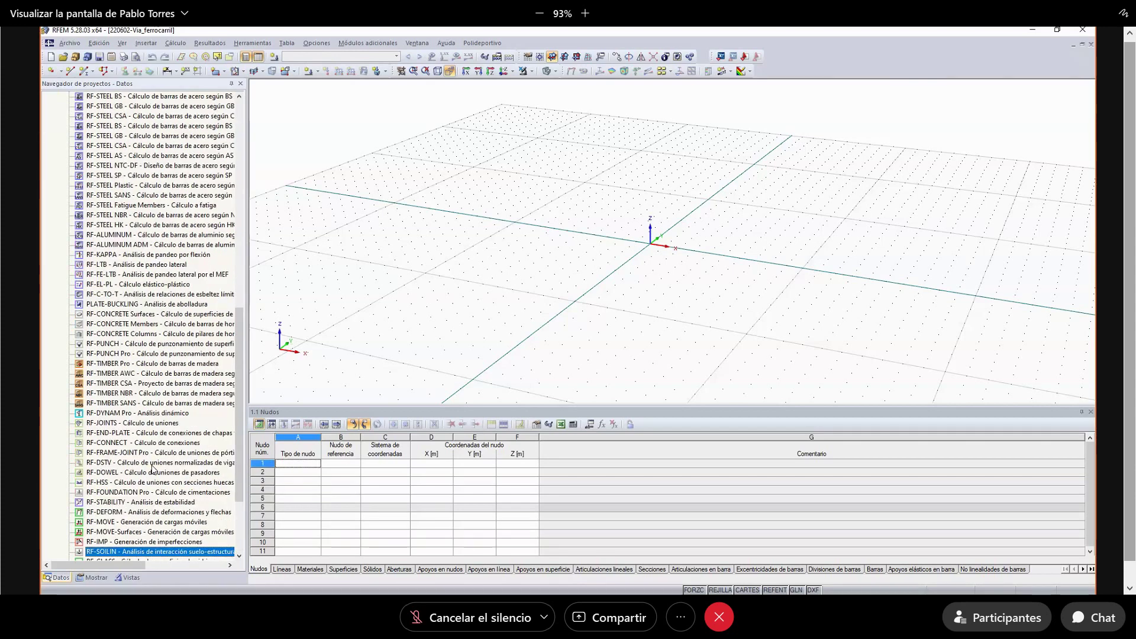
scroll(153, 469, up, 10)
scroll(148, 468, up, 7)
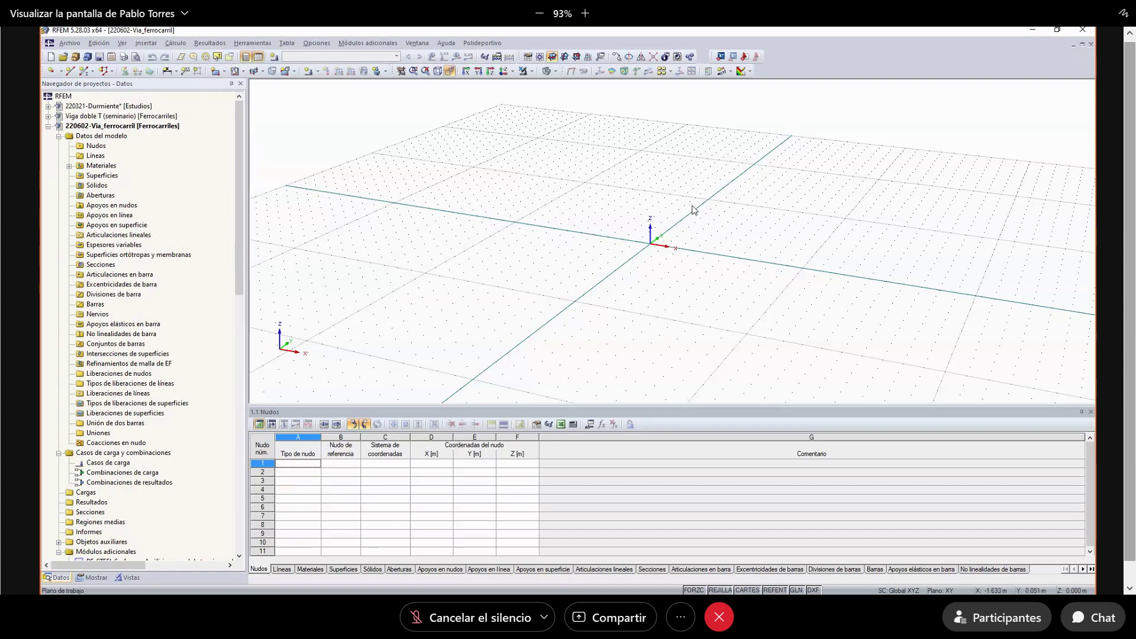
scroll(695, 213, up, 2)
ctrl+middle_drag(631, 281, 701, 282)
scroll(615, 312, down, 3)
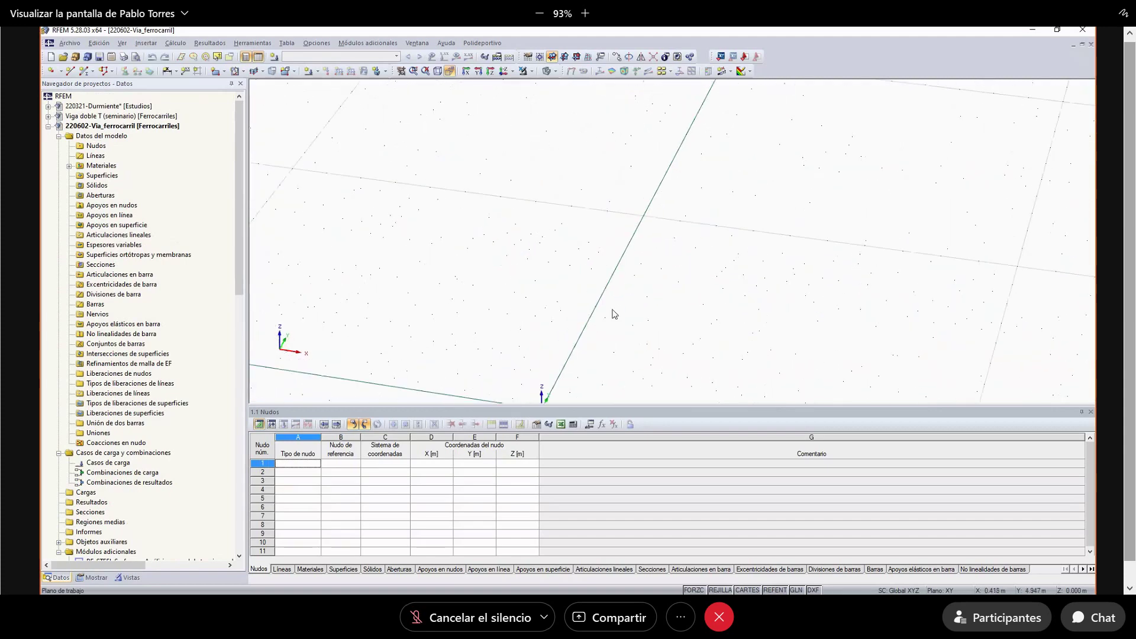
ctrl+middle_drag(596, 371, 564, 390)
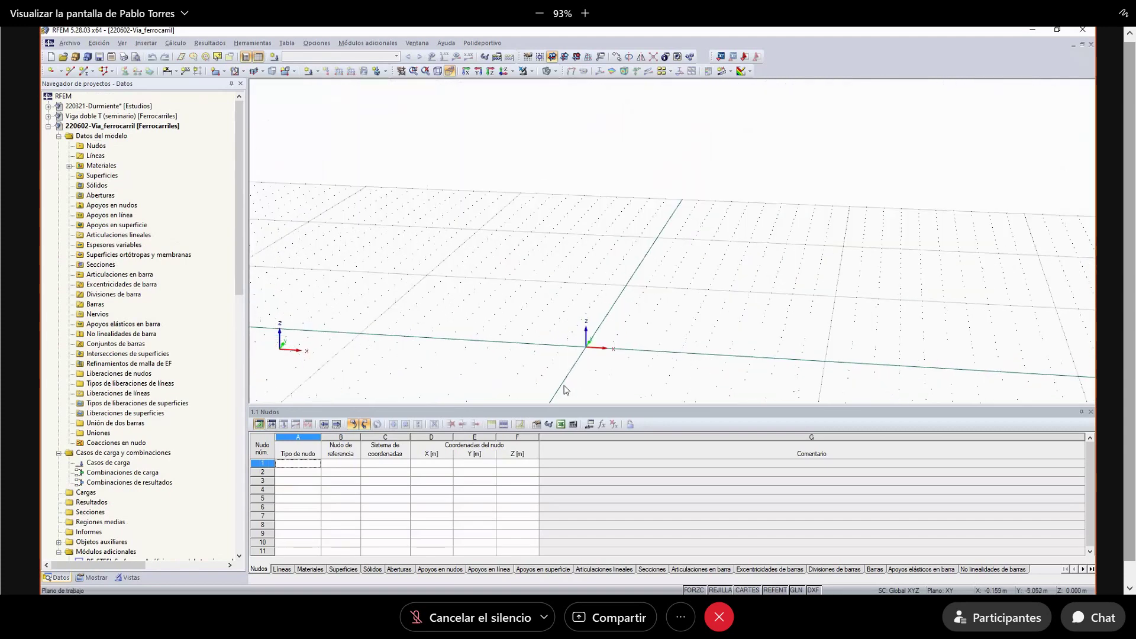
scroll(559, 388, up, 2)
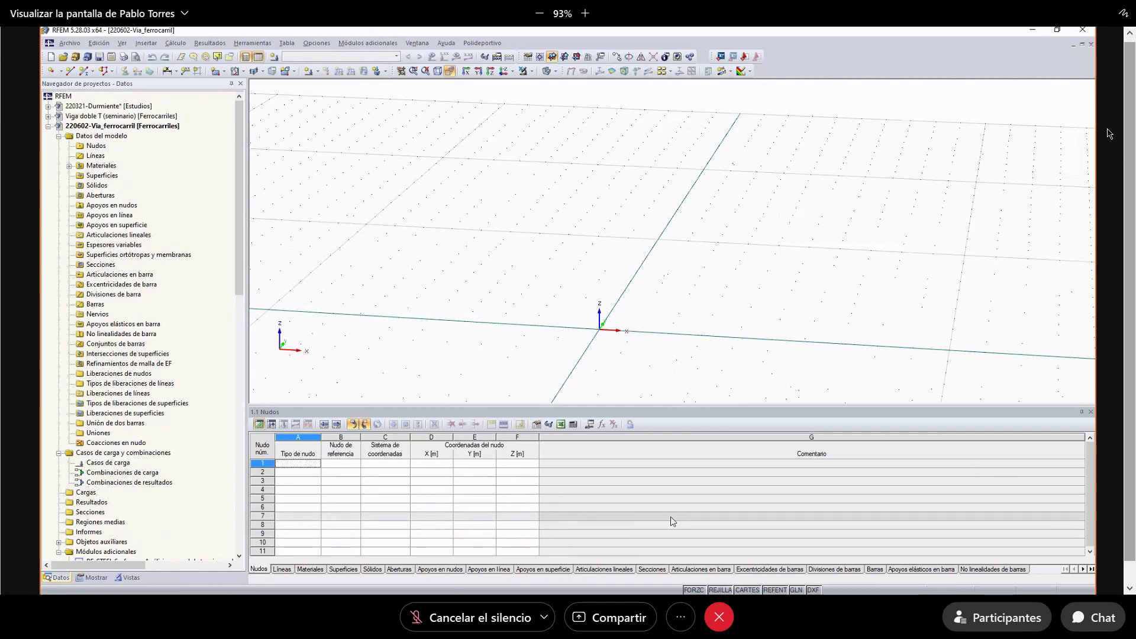
- Begin a new beam member and choose the rail section S 49 from Deutsche Eisenbahn in the section library
click(83, 72)
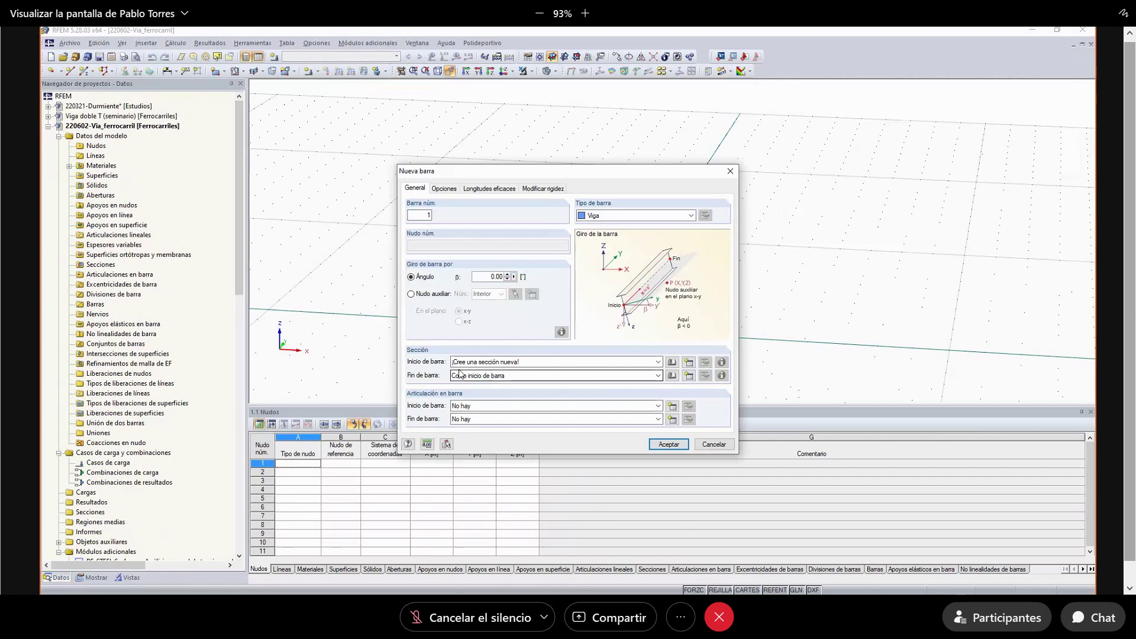
click(673, 362)
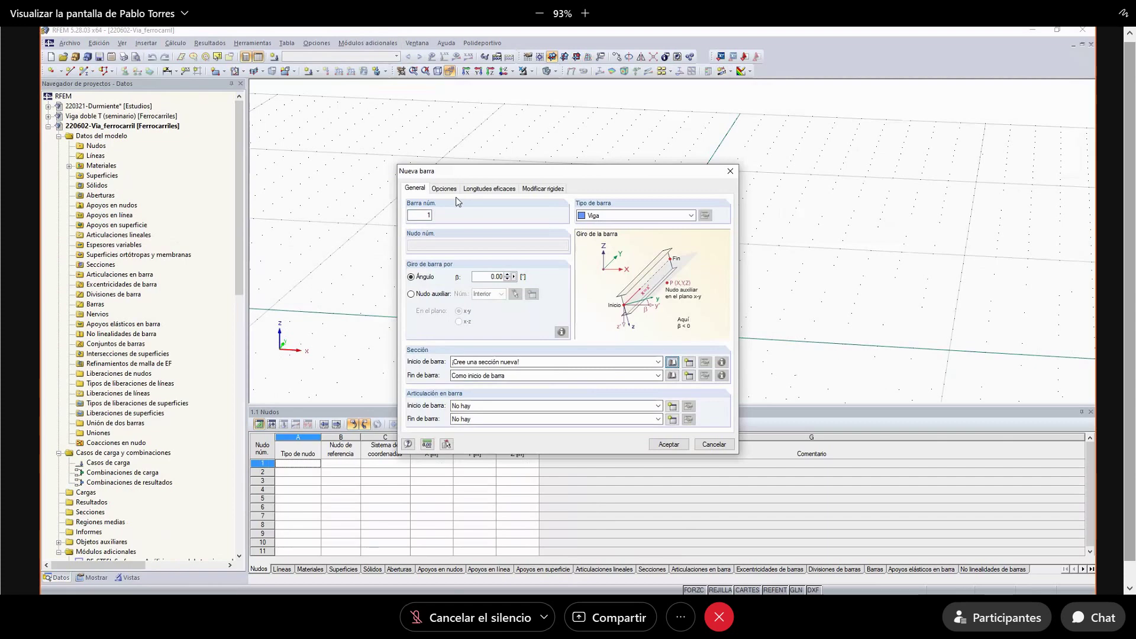
click(382, 249)
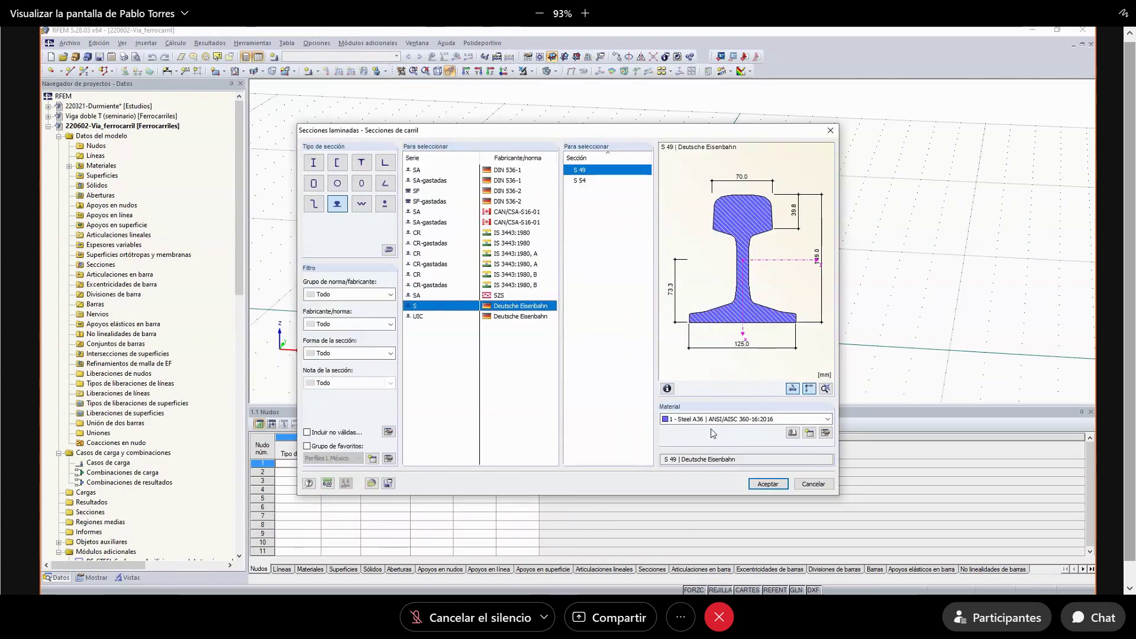
- Assign Steel A36 (ANSI/AISC 360-16:2016) from the metal materials to the rail section, accept it, and leave member placement without drawing
click(793, 434)
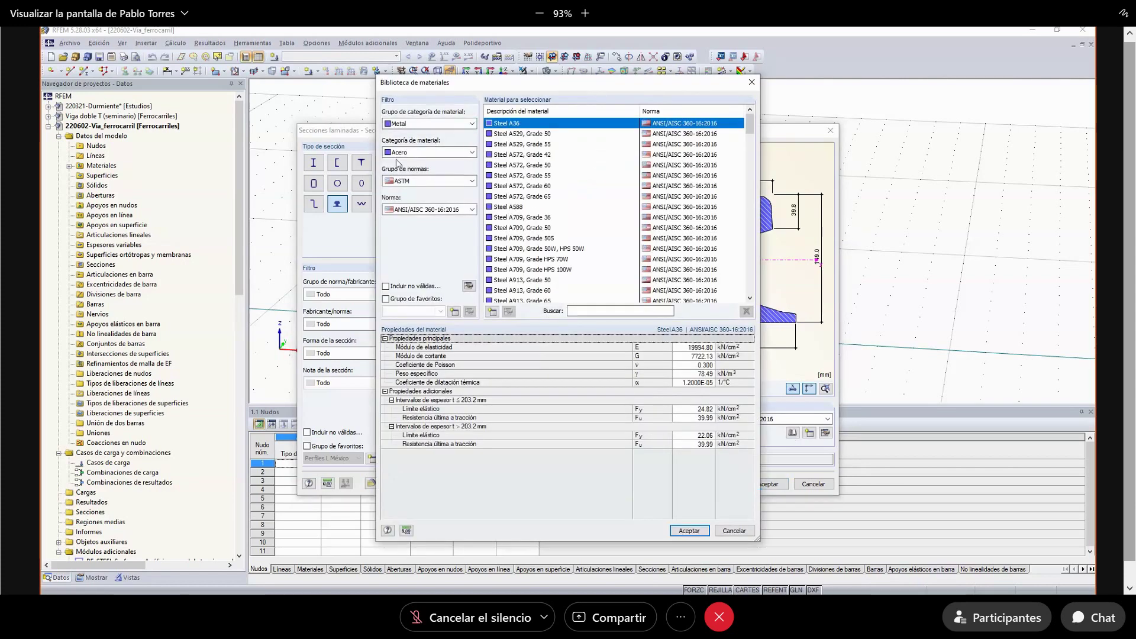
click(472, 123)
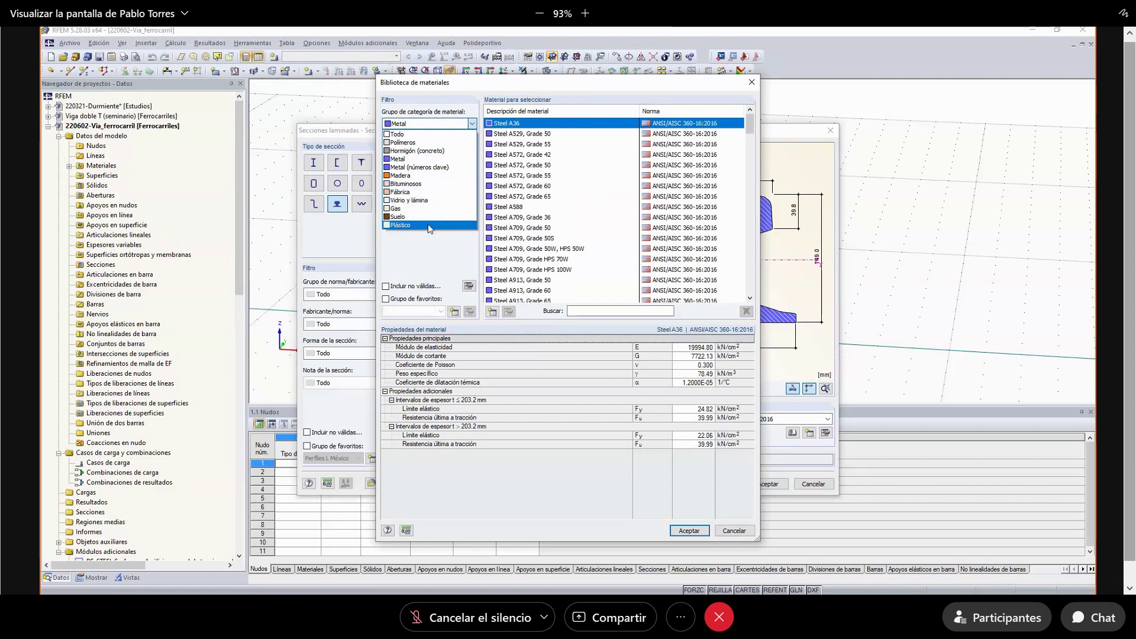
click(402, 159)
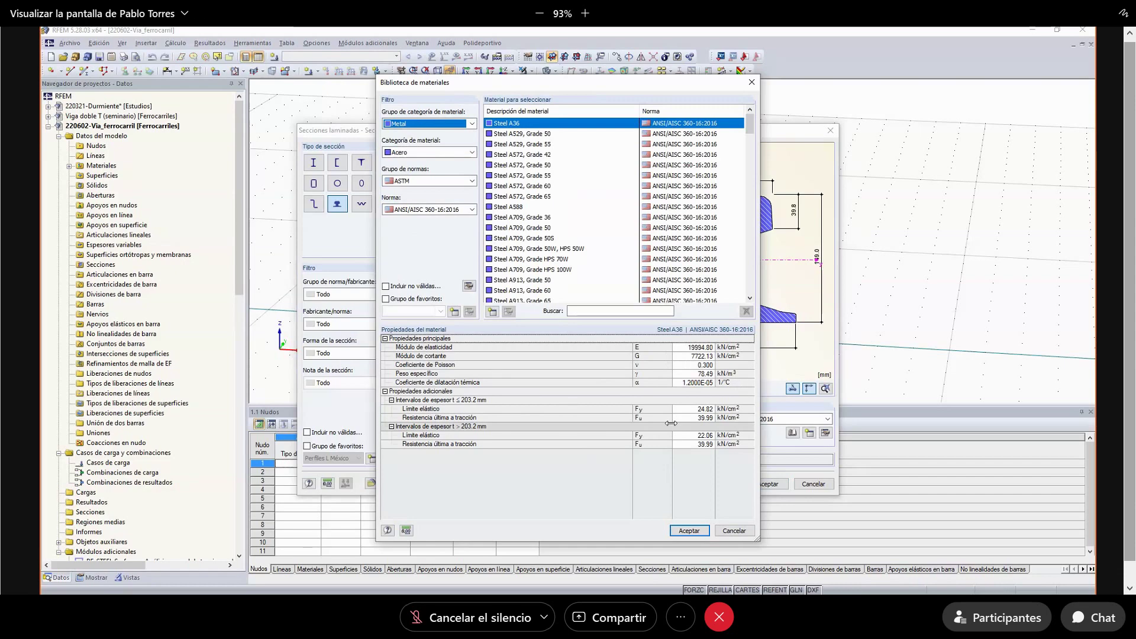
click(672, 532)
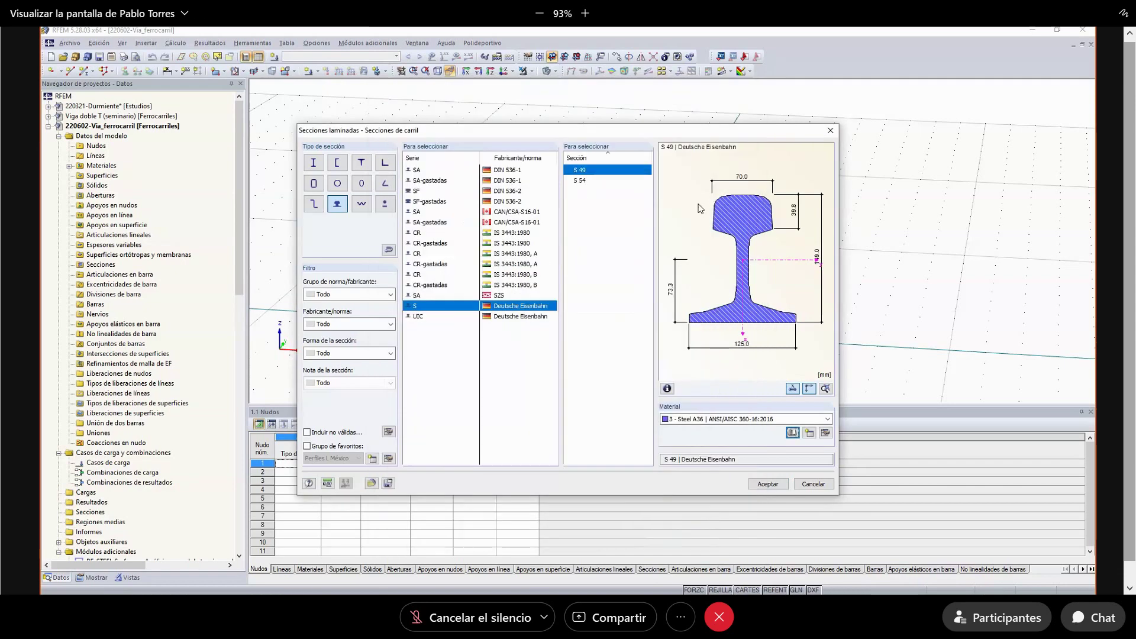
click(770, 484)
click(676, 450)
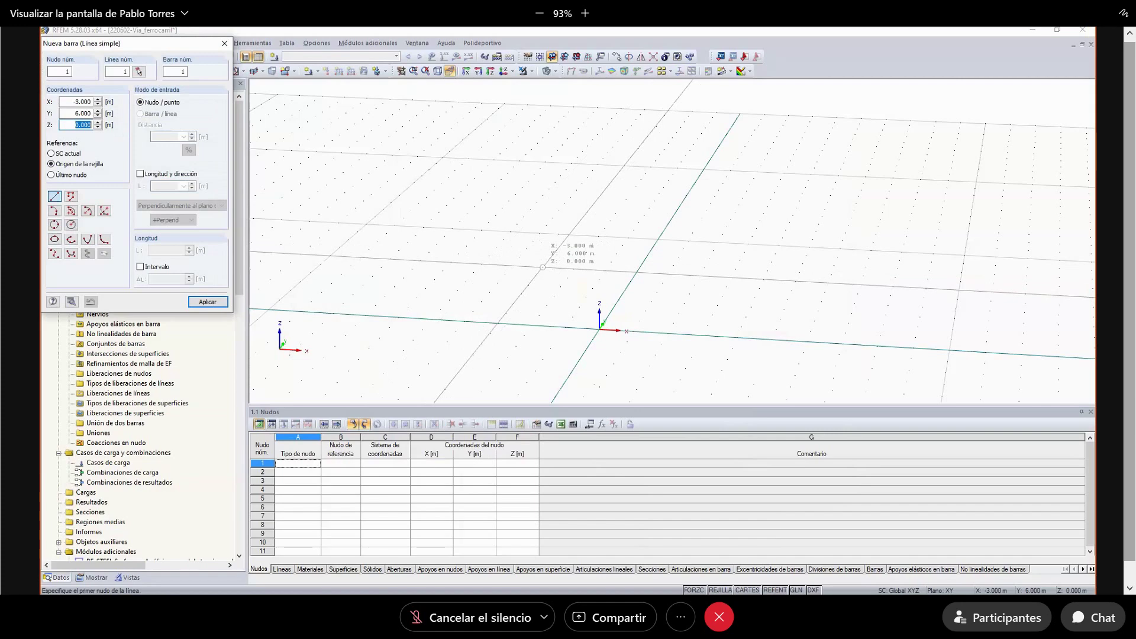
key(Escape)
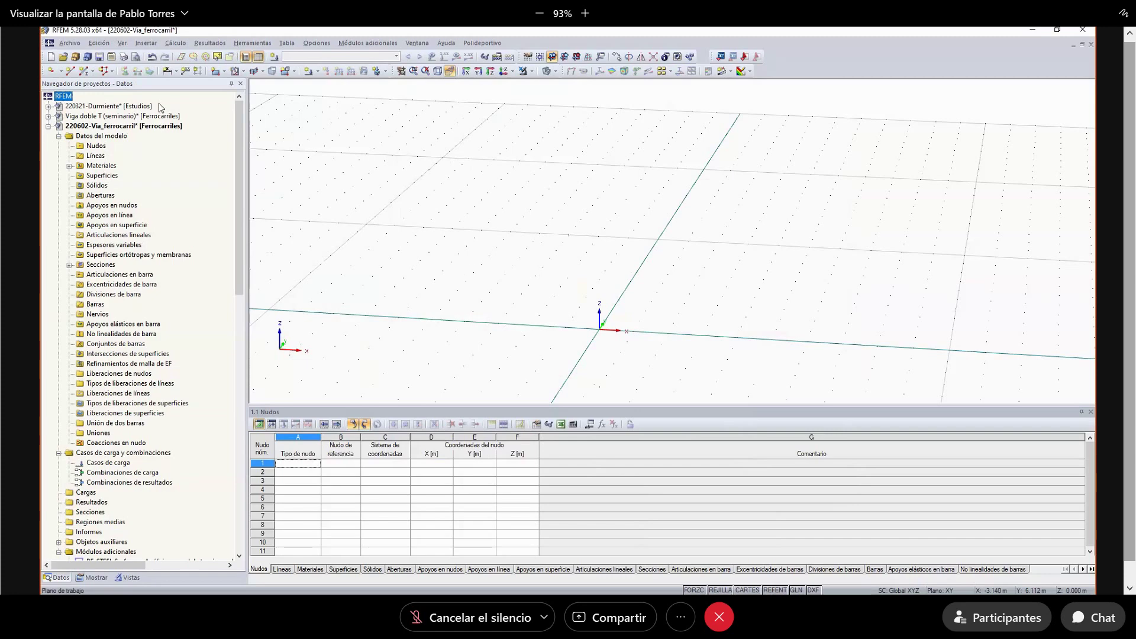
- Examine the rail section's entry and its inertia, area and dimension values in the sections table
click(69, 265)
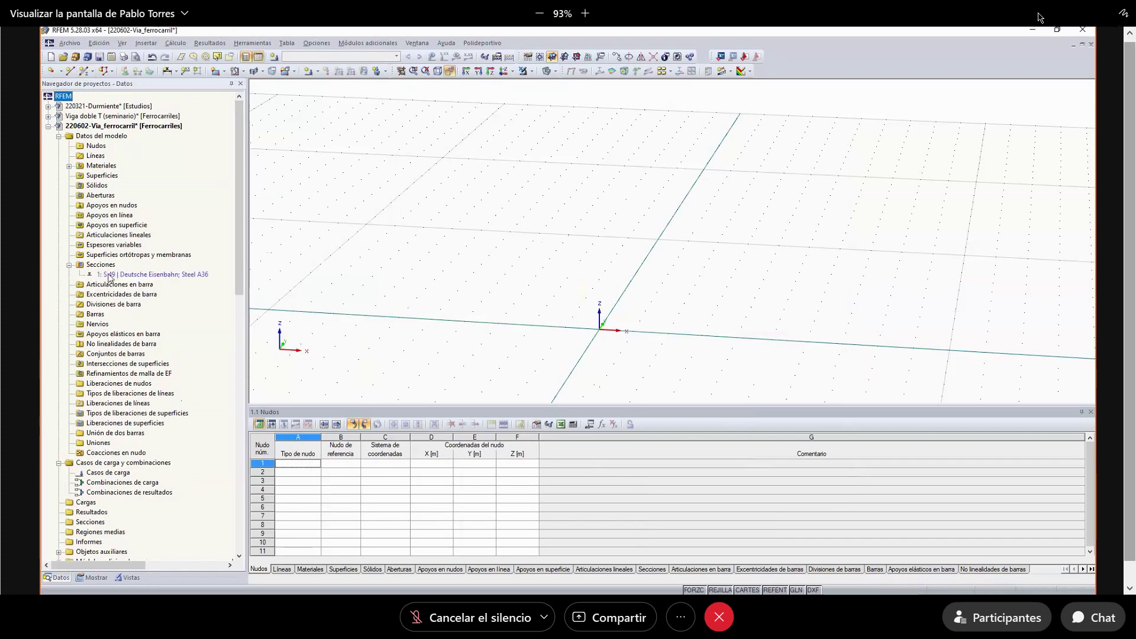
click(109, 276)
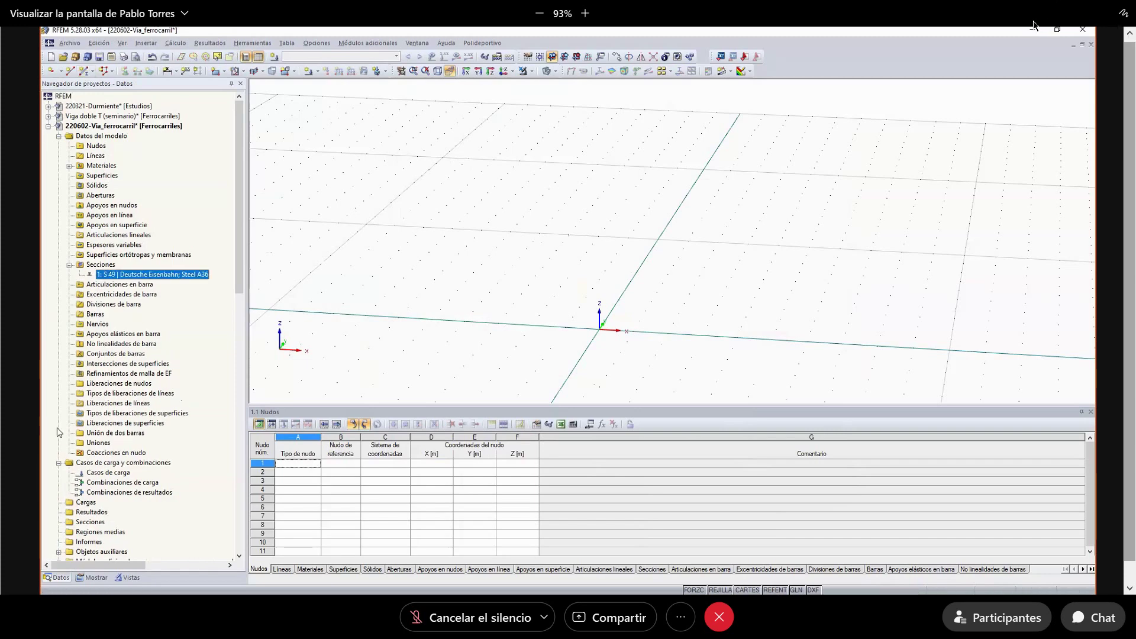
click(264, 465)
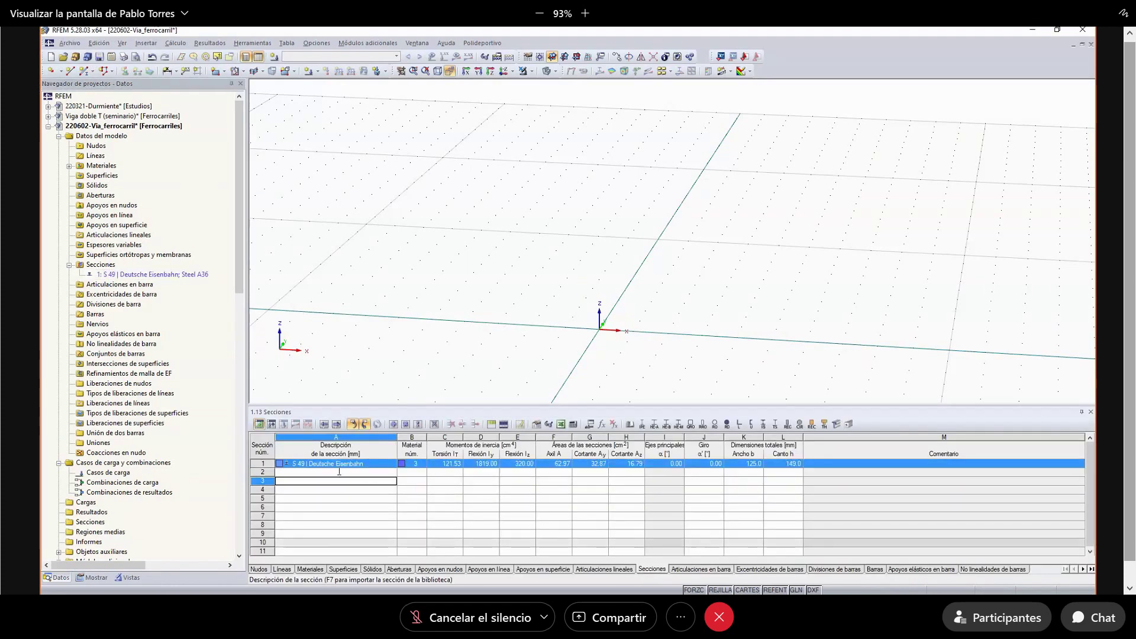
click(480, 499)
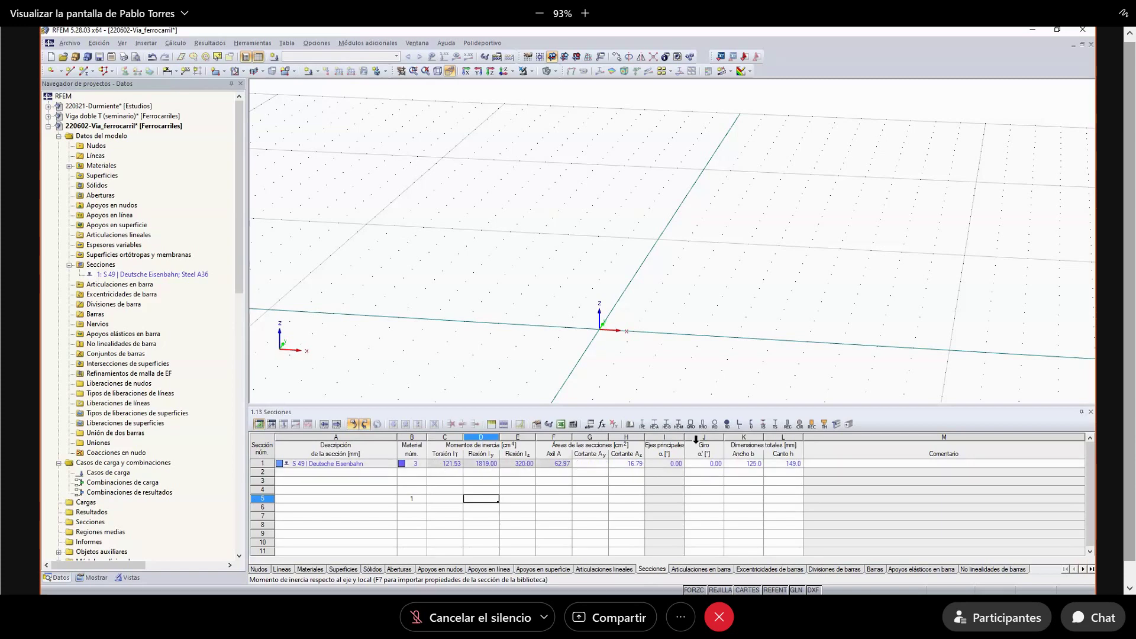
click(747, 463)
click(315, 474)
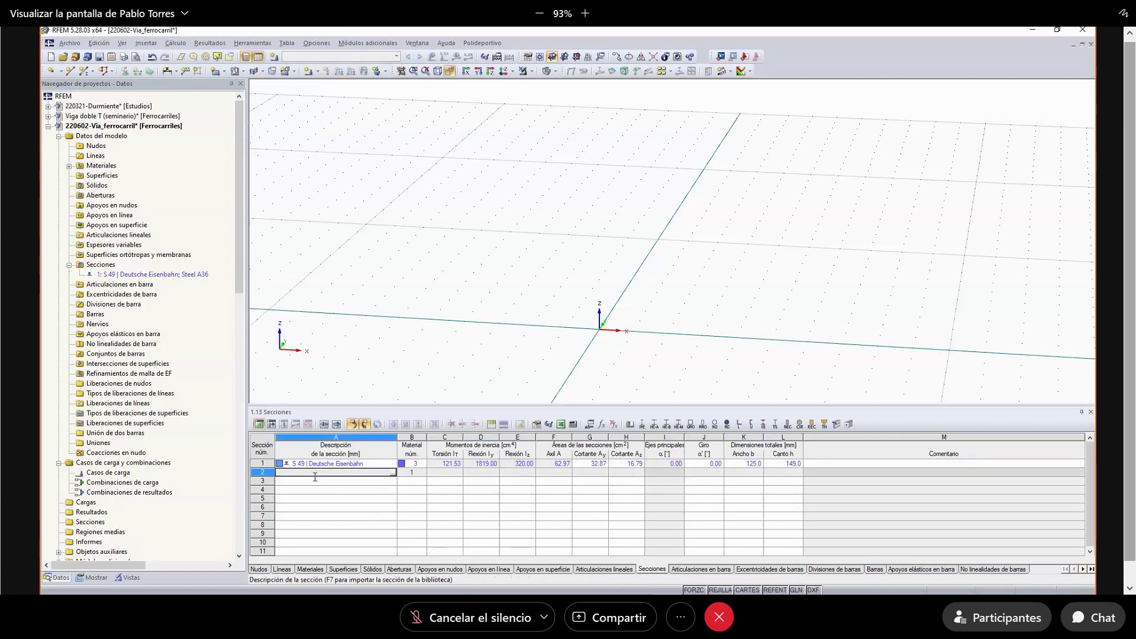
- Create a sleeper beam along the X axis, centred on the origin, with section SB 200/240/160 in Concrete f'c = 6000 psi (ACI 318-19)
click(84, 71)
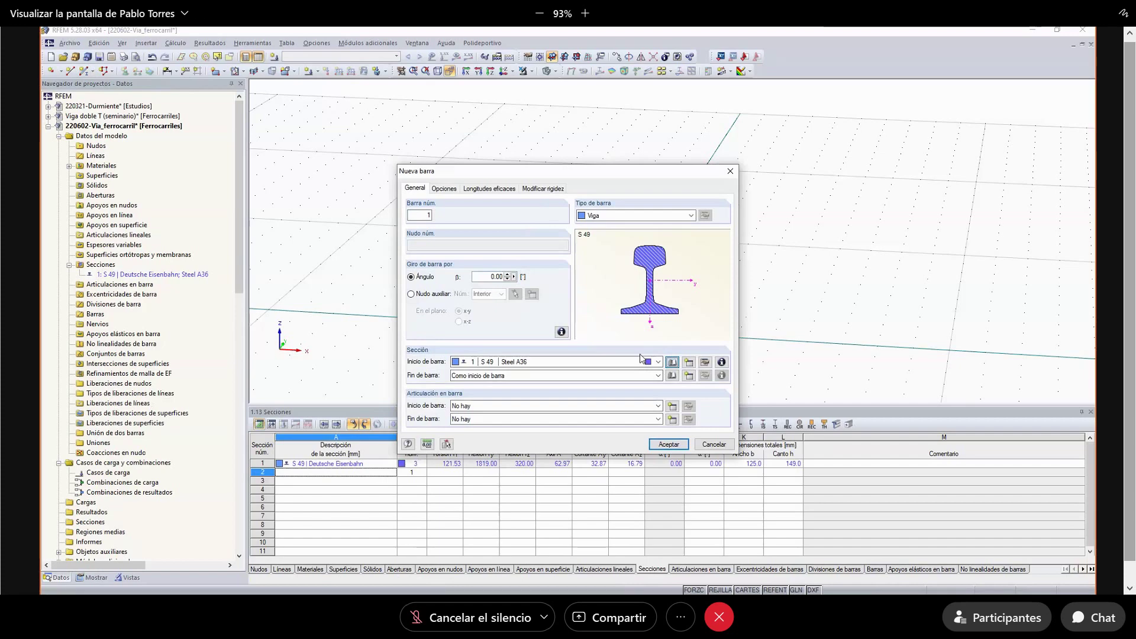
key(Escape)
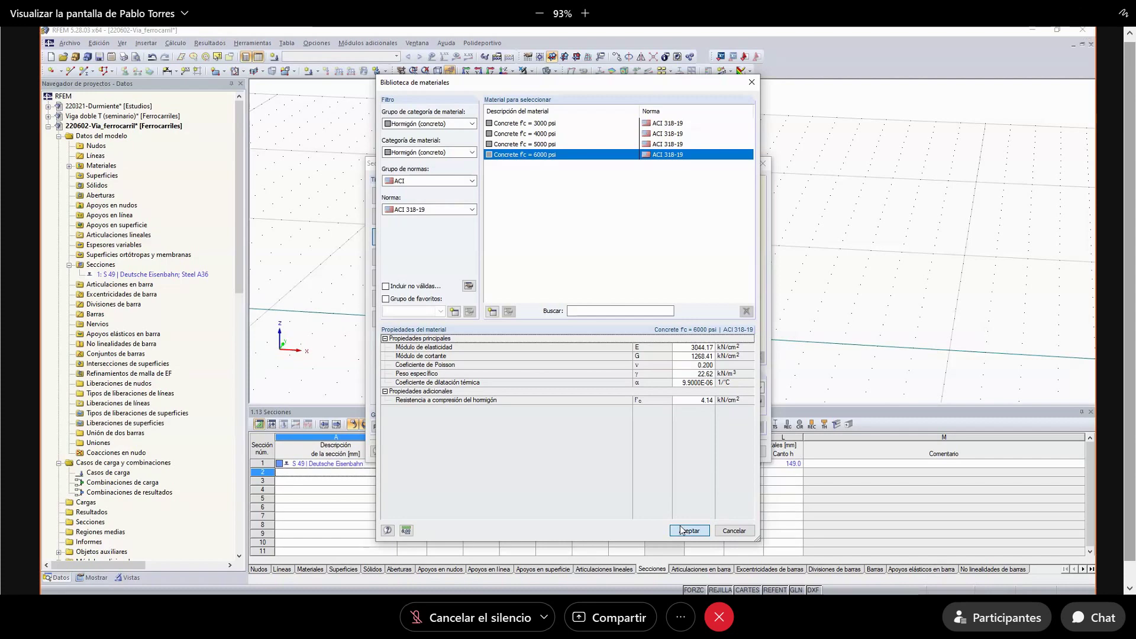
click(687, 530)
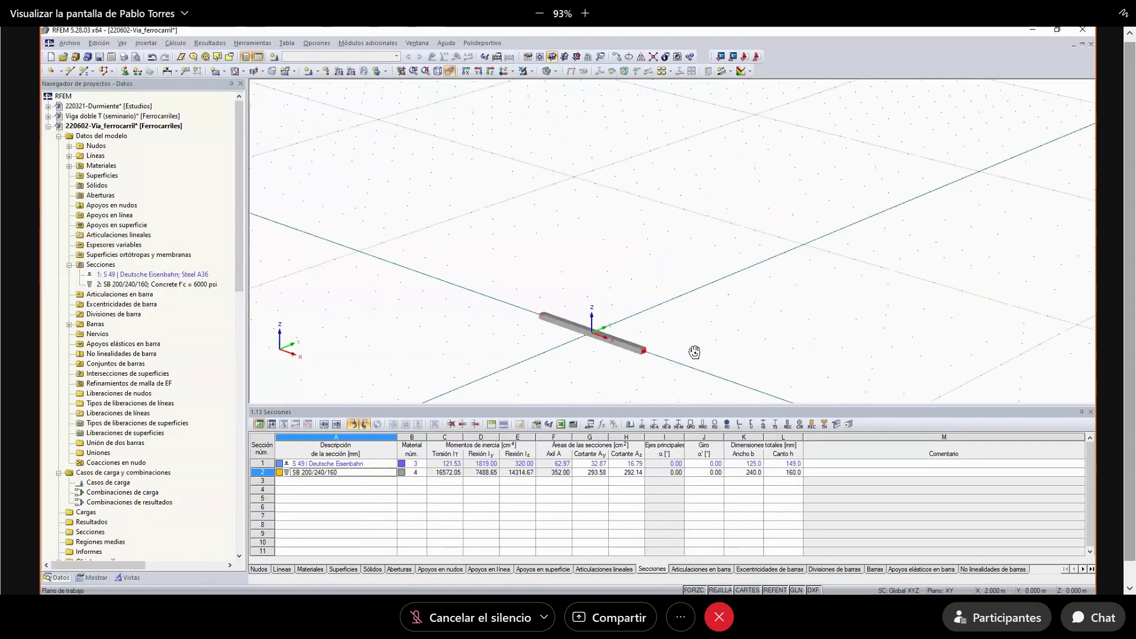
- Inspect the sleeper while switching the work plane to YZ and XZ, and return to the XY plane
scroll(674, 323, up, 5)
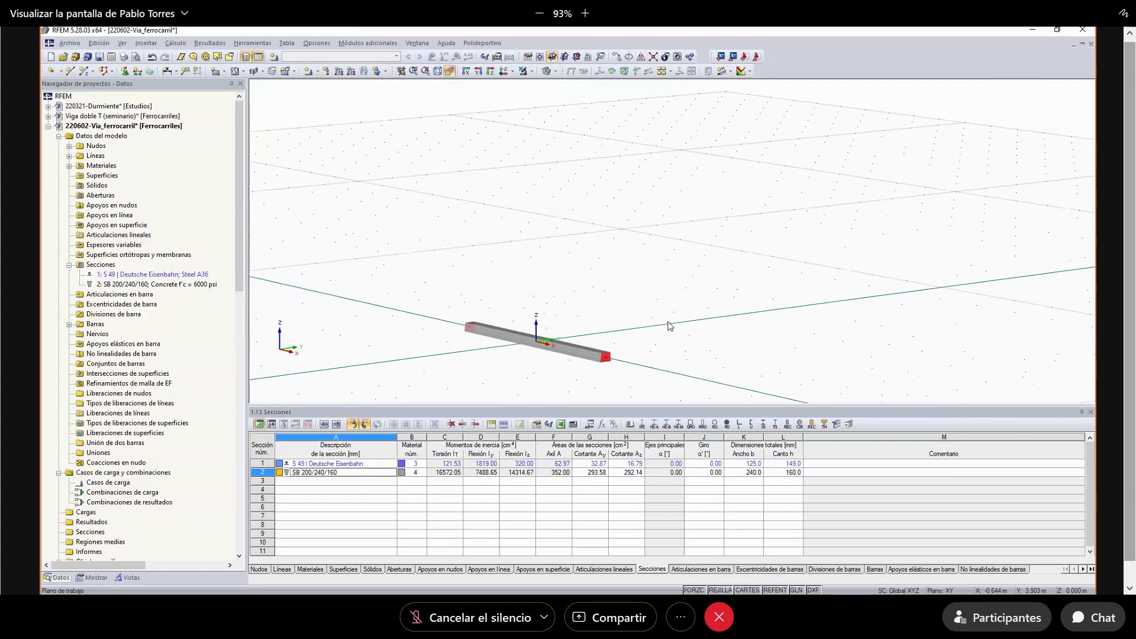
scroll(677, 254, down, 3)
scroll(646, 277, down, 2)
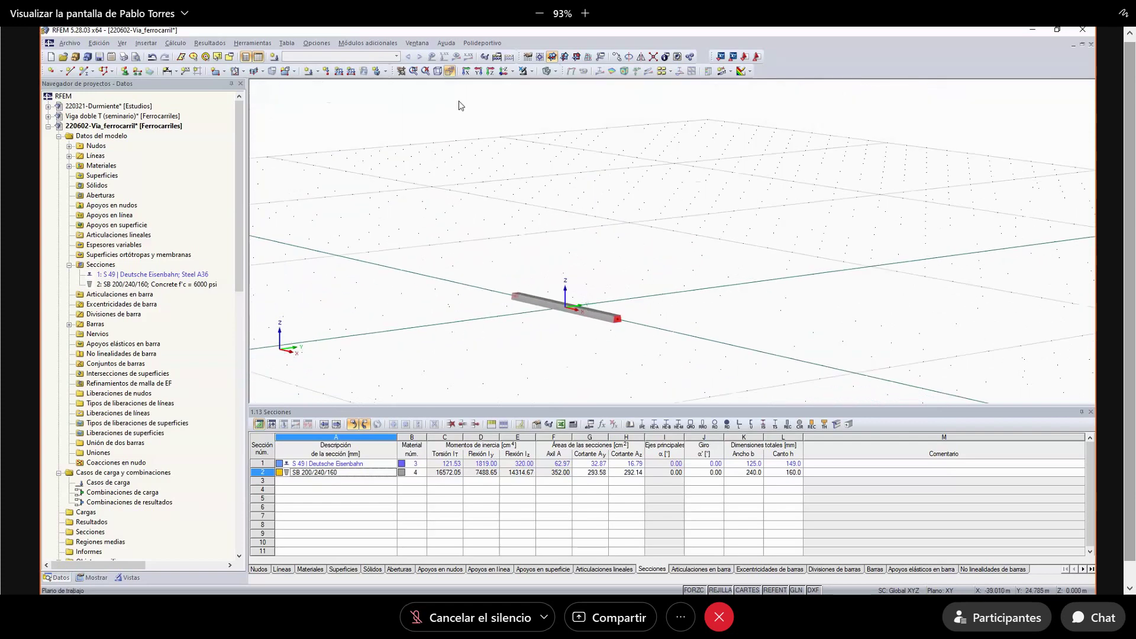
ctrl+middle_drag(459, 101, 657, 391)
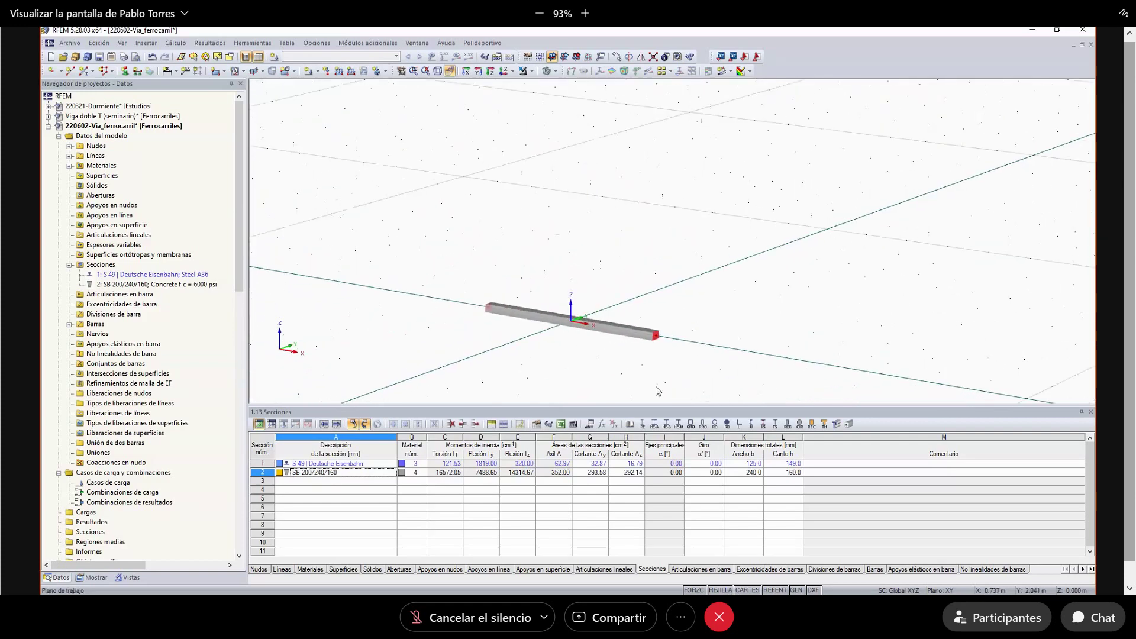
click(564, 56)
ctrl+middle_drag(656, 221, 749, 198)
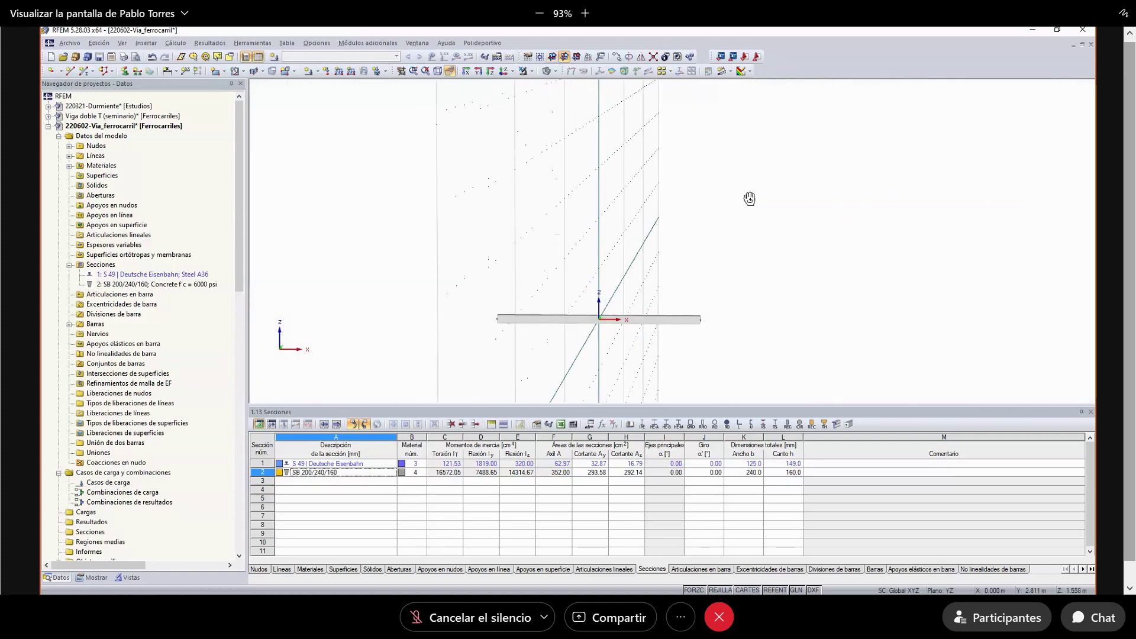
click(576, 56)
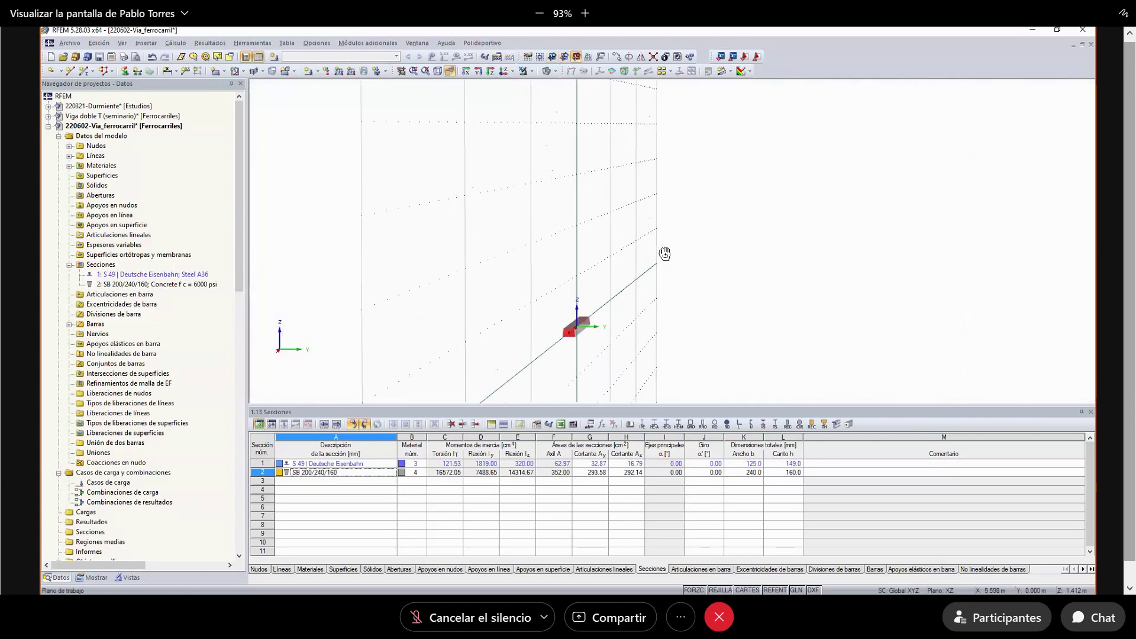
click(552, 57)
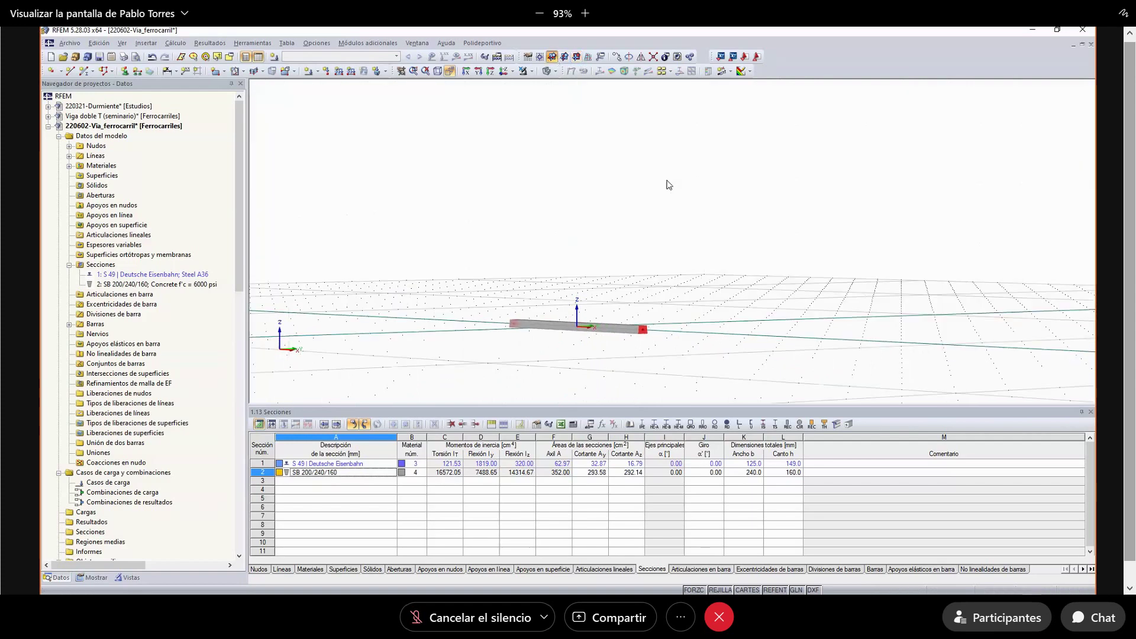
- Switch the work plane grid to the polar type, and hide and redisplay the grid
scroll(674, 228, down, 1)
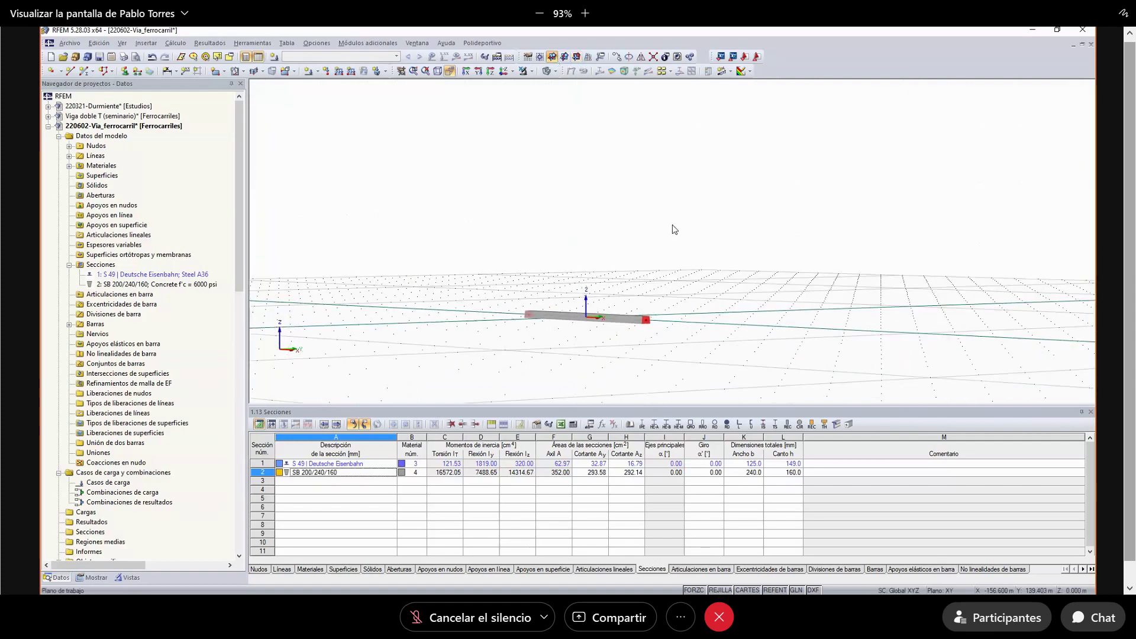
scroll(675, 231, down, 1)
middle_drag(720, 249, 629, 347)
double_click(628, 347)
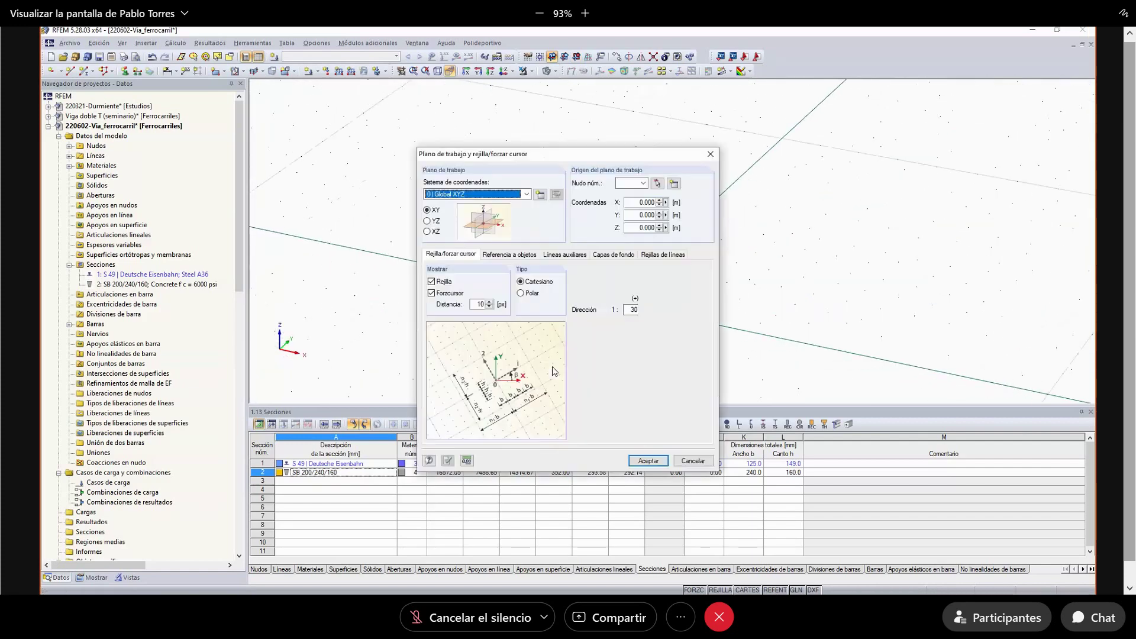
click(638, 462)
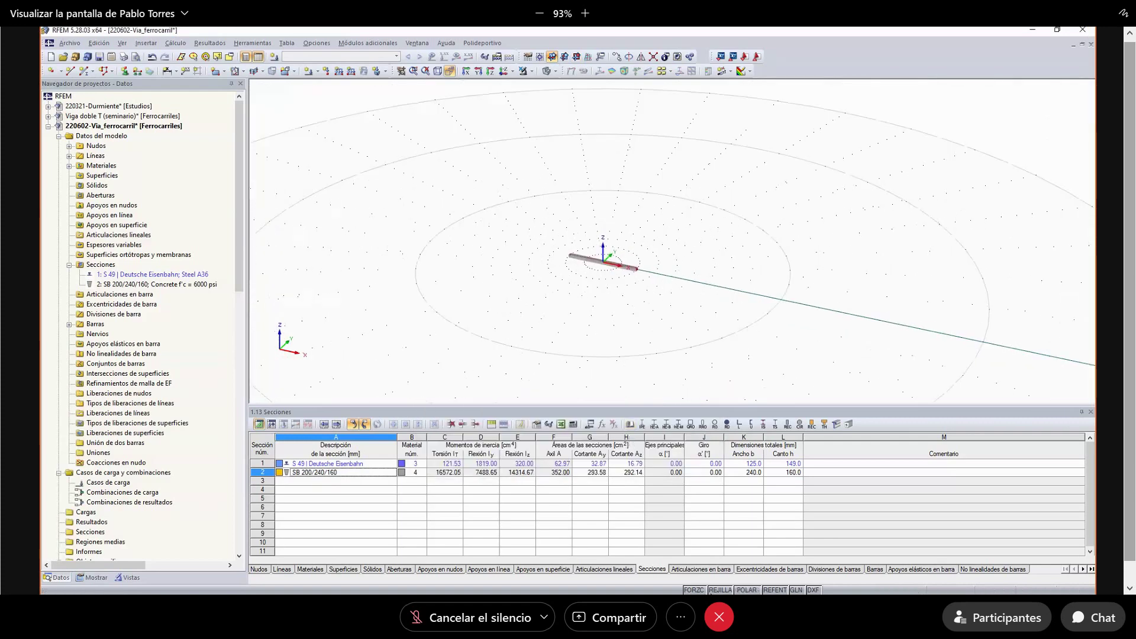
click(720, 590)
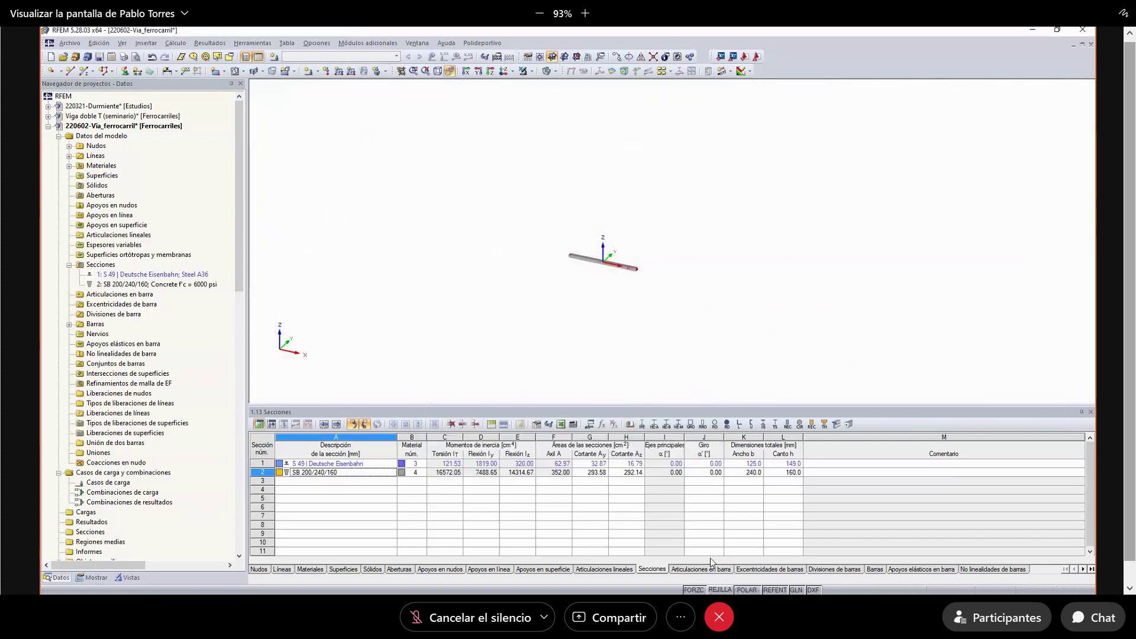
click(721, 589)
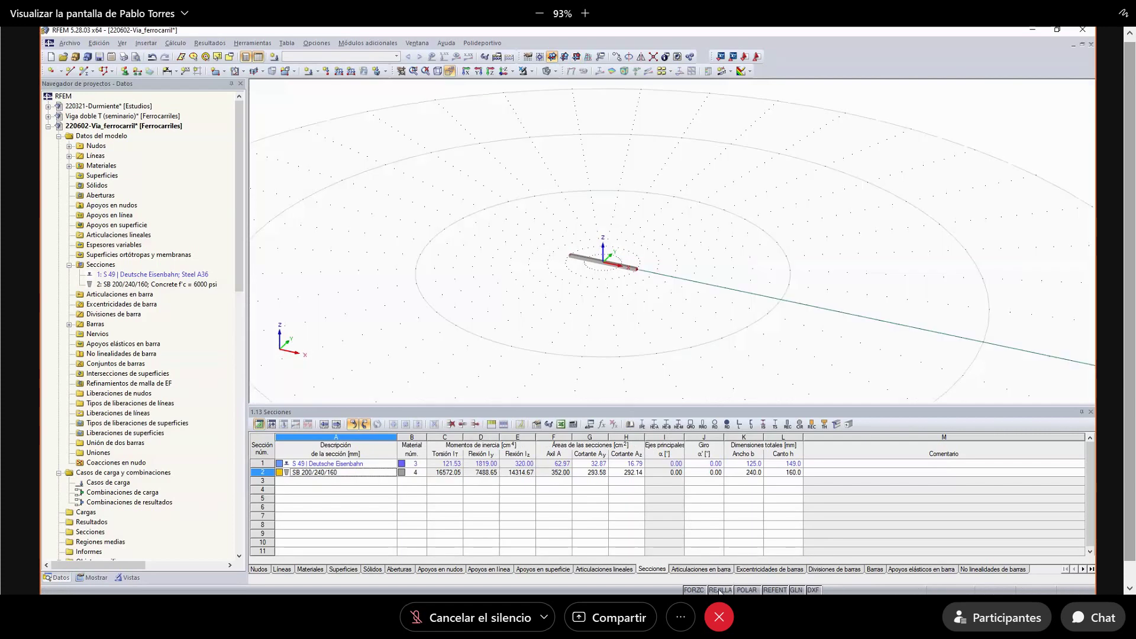
- Set the work plane grid type back to Cartesian and accept the work plane settings
right_click(721, 590)
click(741, 582)
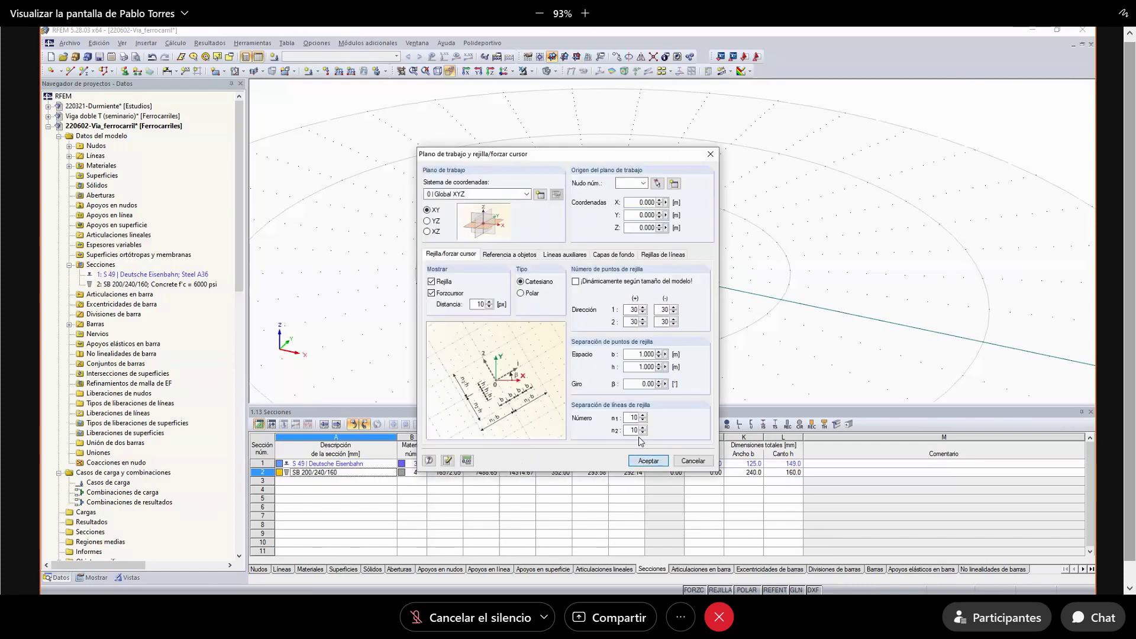
click(648, 461)
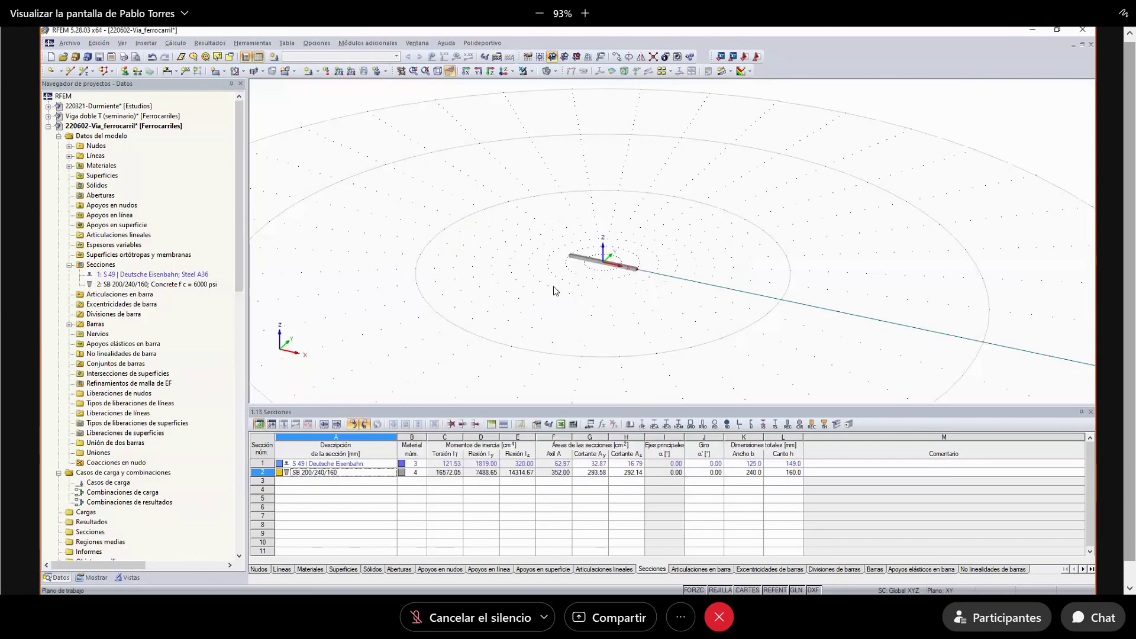
- Define a length parameter Ld of 2.6 m with the comment "Longitud del durmiente"
scroll(555, 290, up, 5)
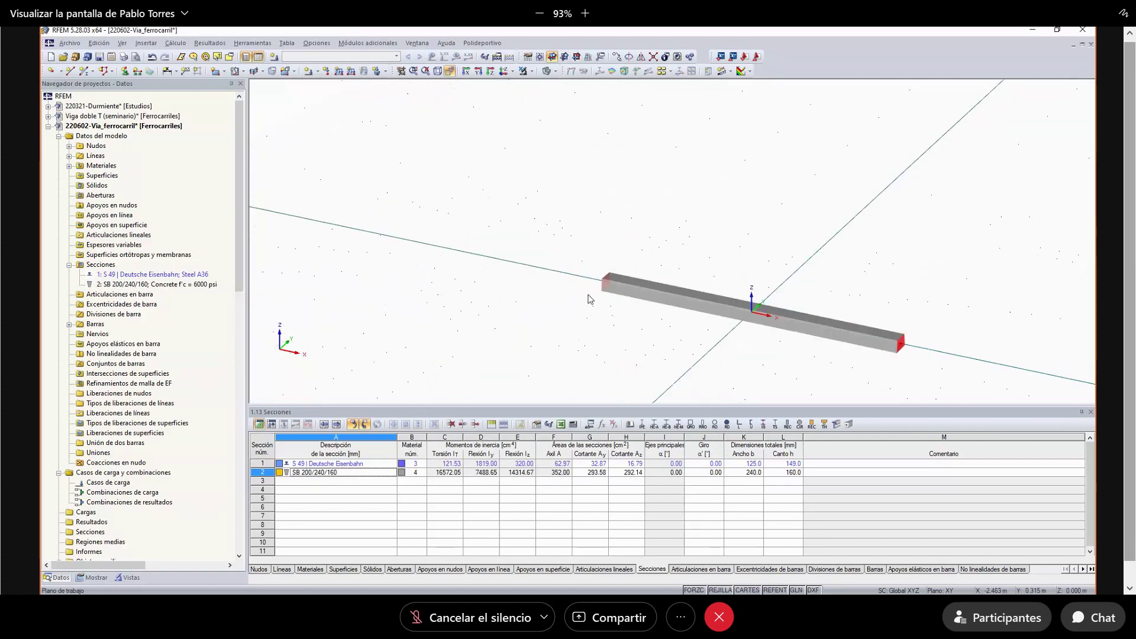
scroll(527, 300, down, 1)
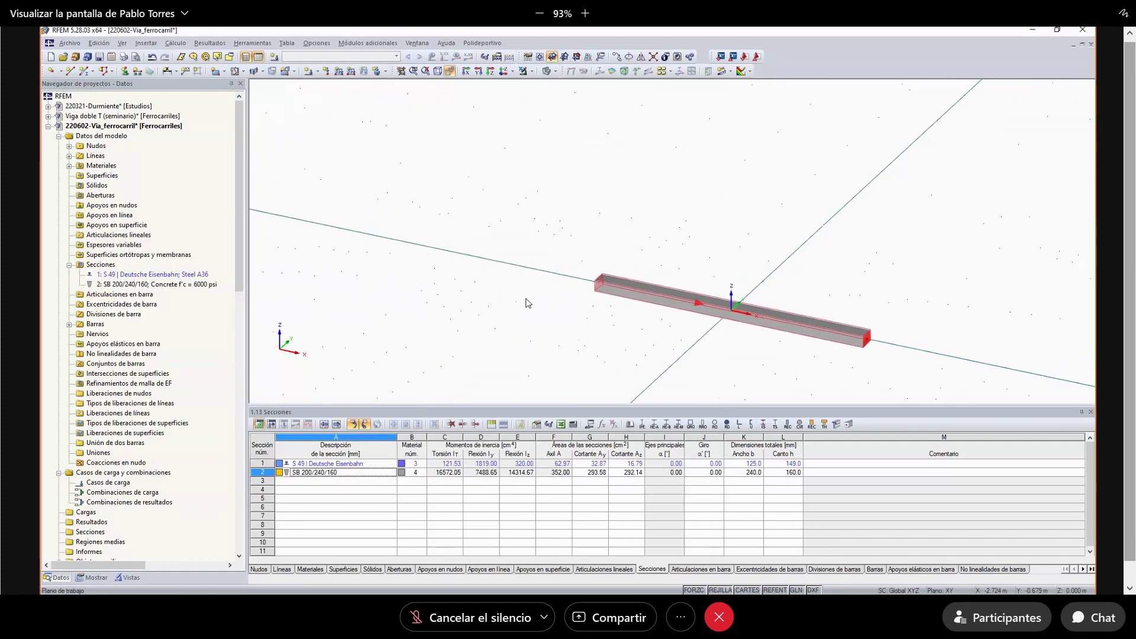
scroll(528, 303, down, 1)
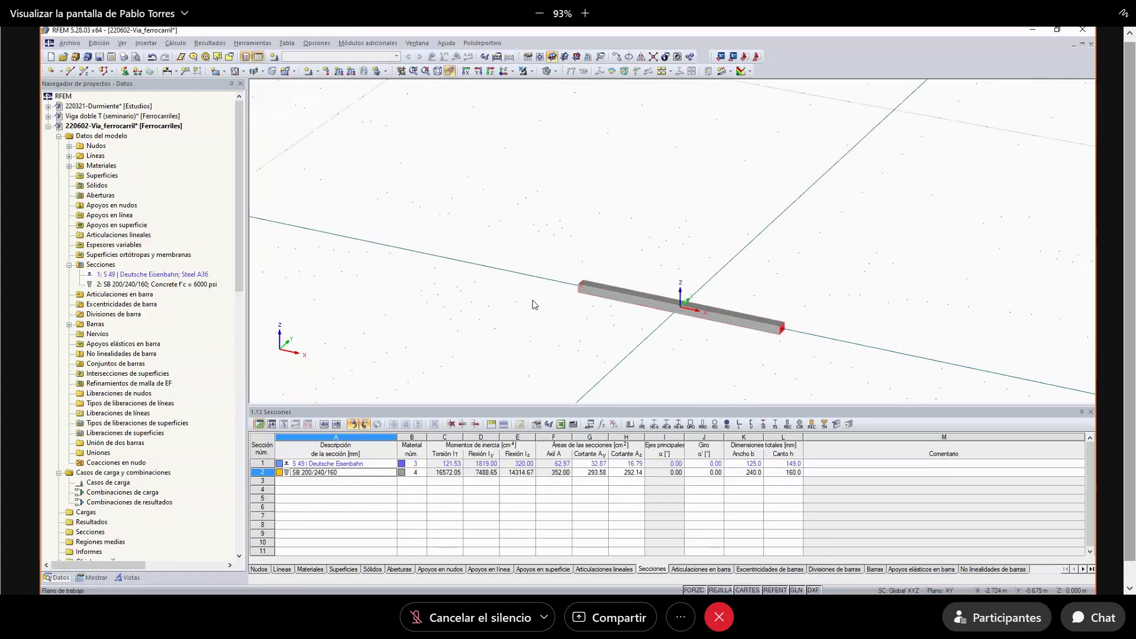
scroll(538, 313, down, 1)
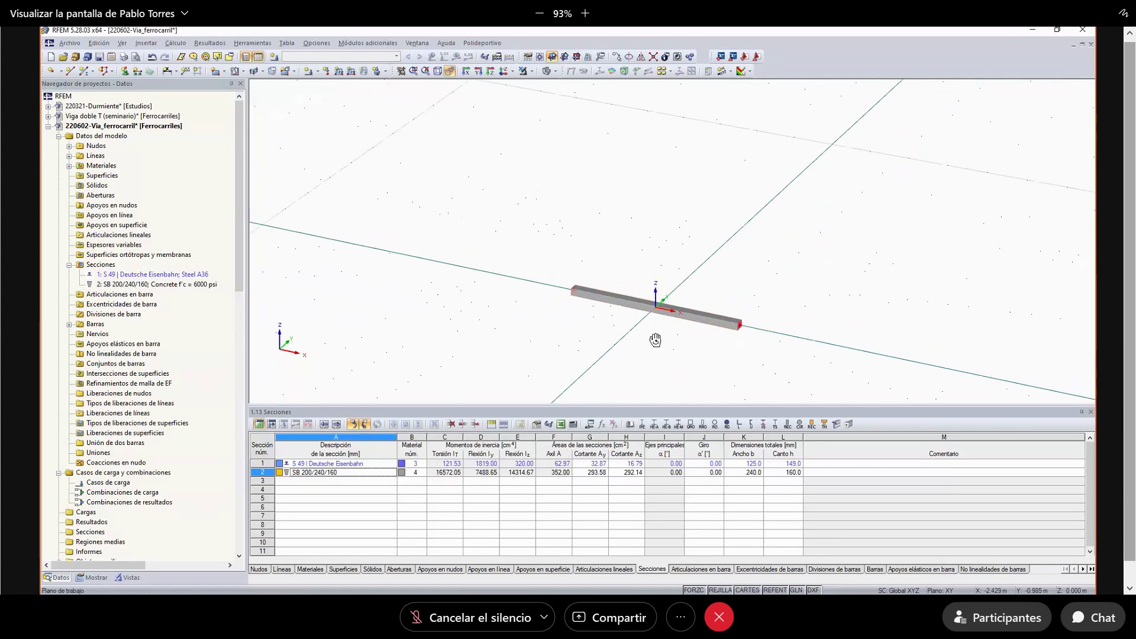
ctrl+middle_drag(655, 339, 695, 317)
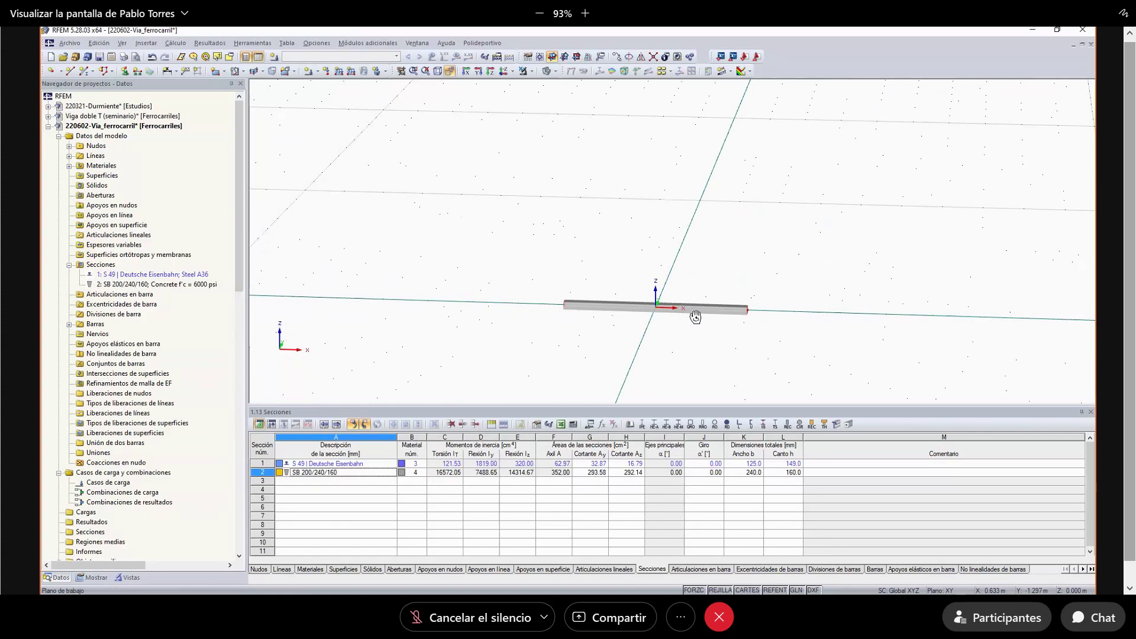
middle_drag(695, 317, 664, 351)
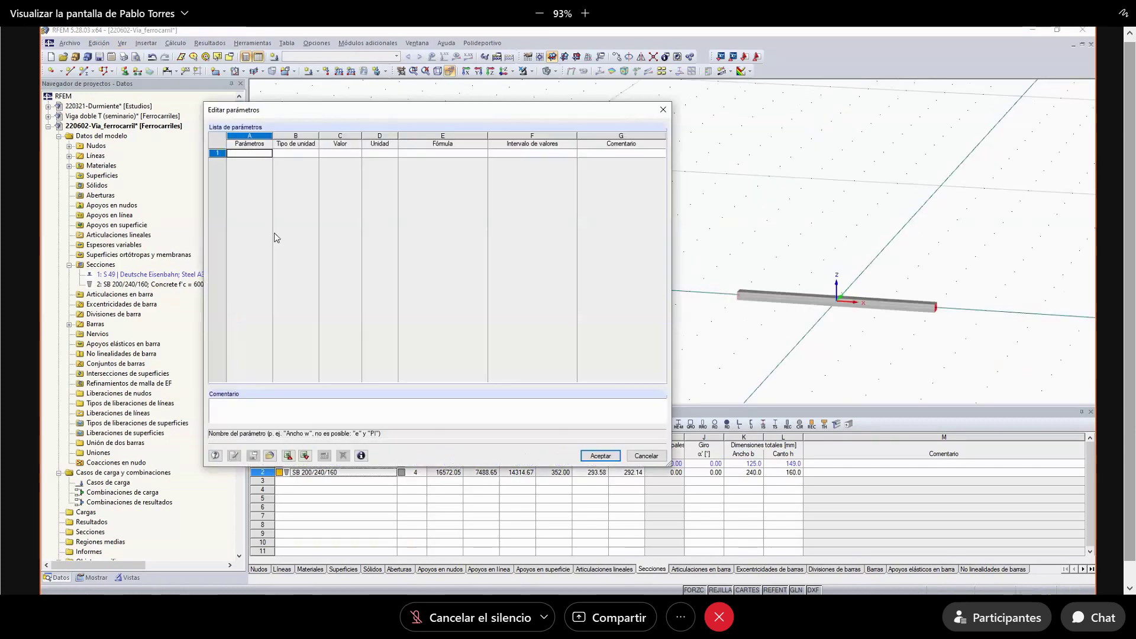
text(Ld)
key(Tab)
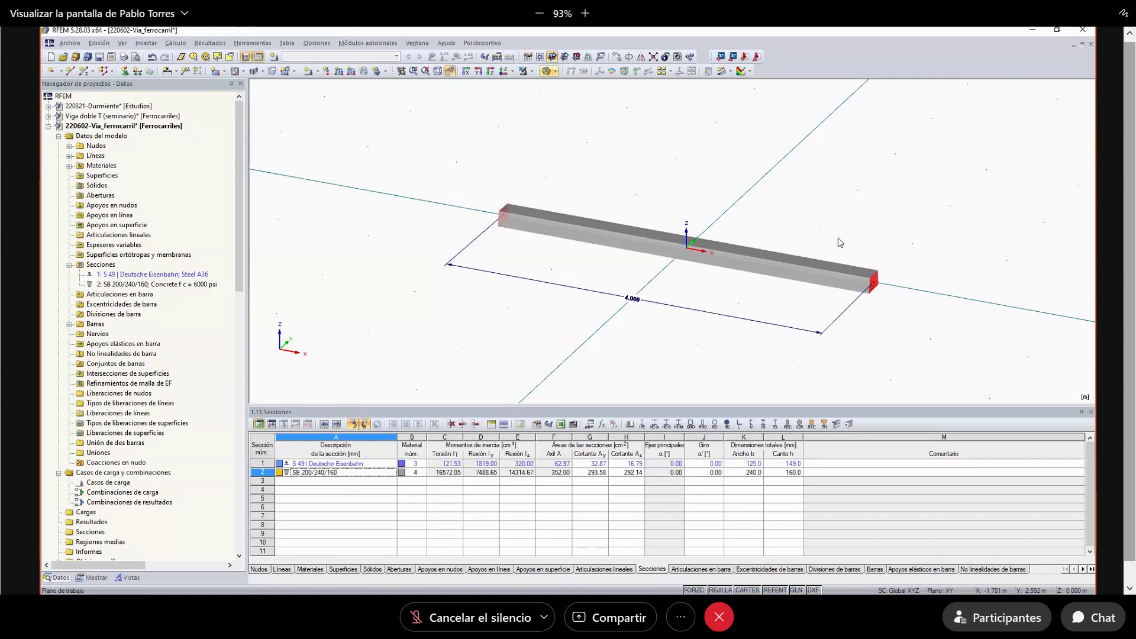
- Set the X coordinate of the sleeper's end node 2 with the formula Ld/2 and accept the node
double_click(876, 285)
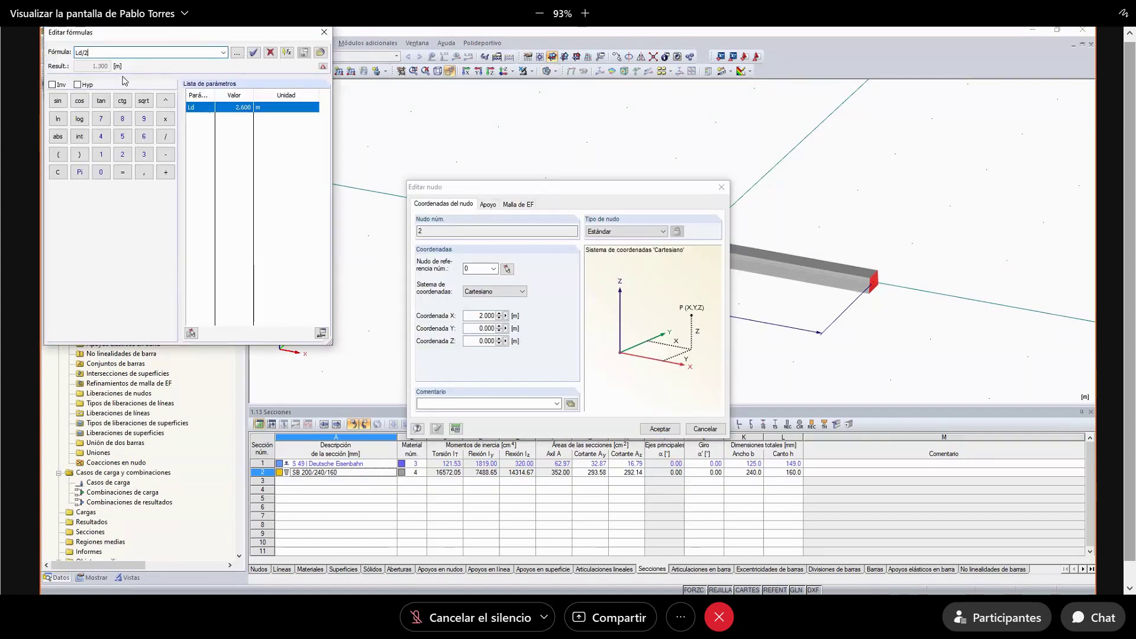
click(254, 52)
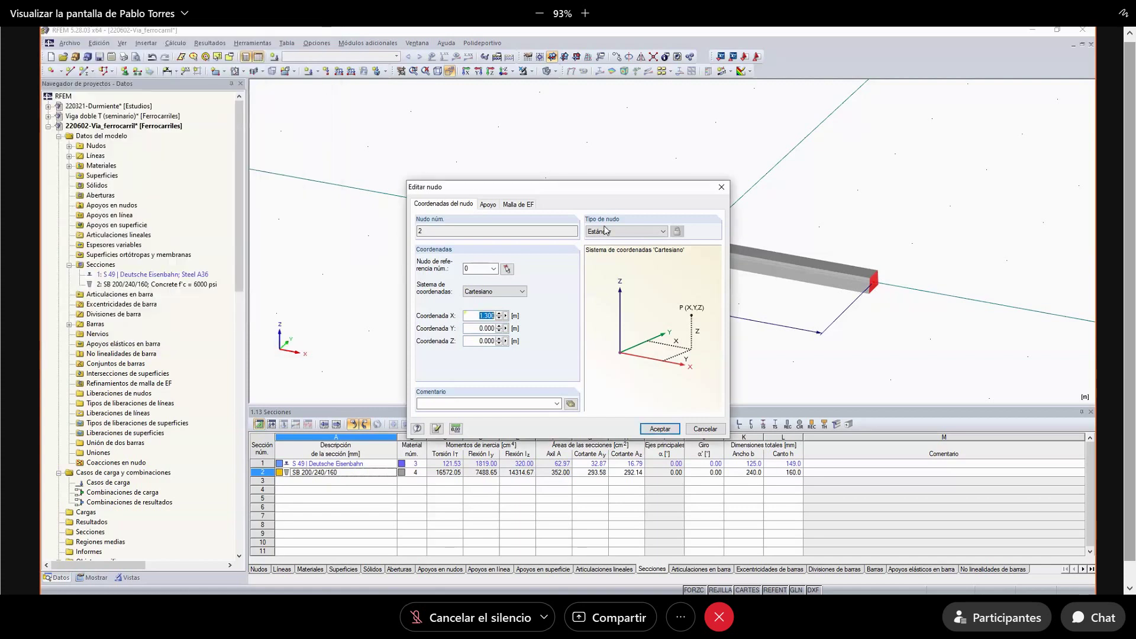
click(660, 428)
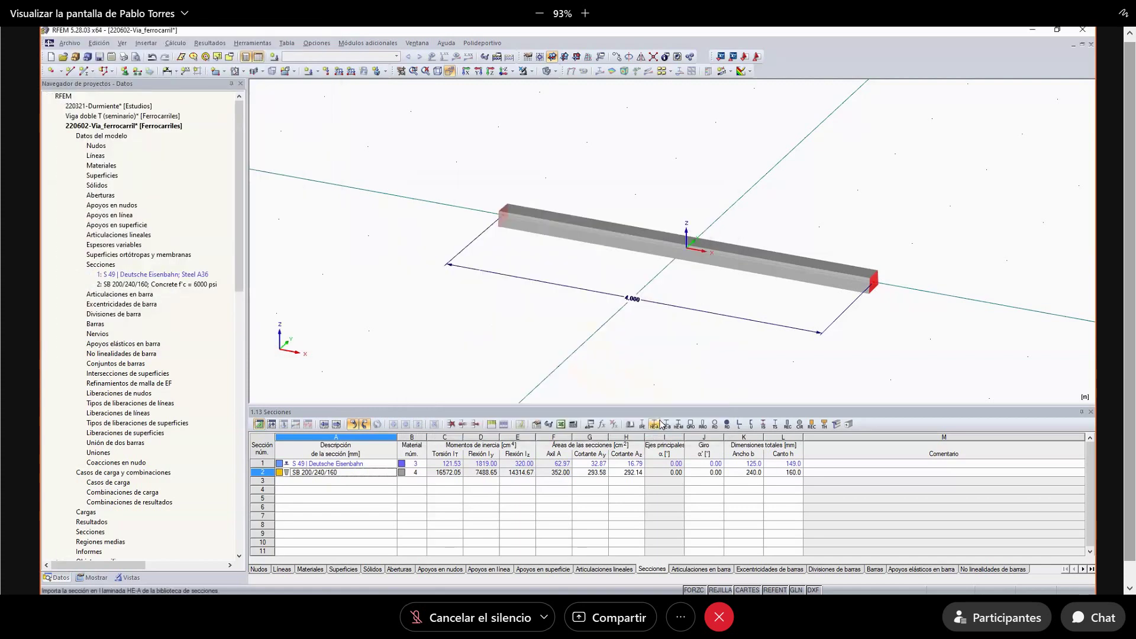
- Set the X coordinate of the sleeper's opposite end node 1 with the formula -Ld/2 and accept the node
right_click(502, 214)
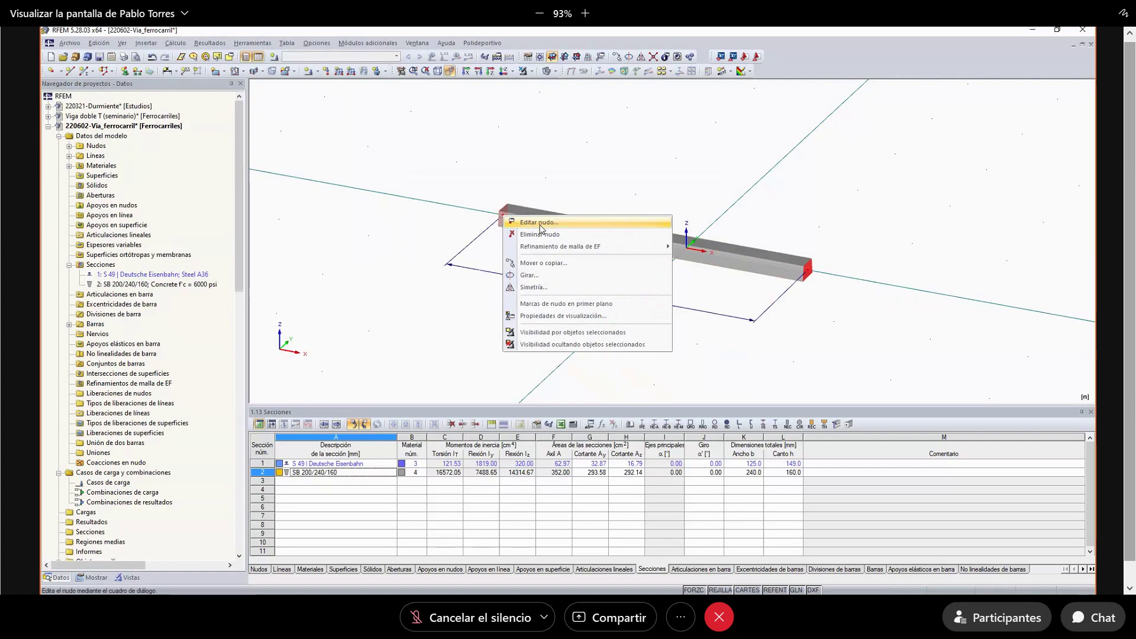
click(540, 227)
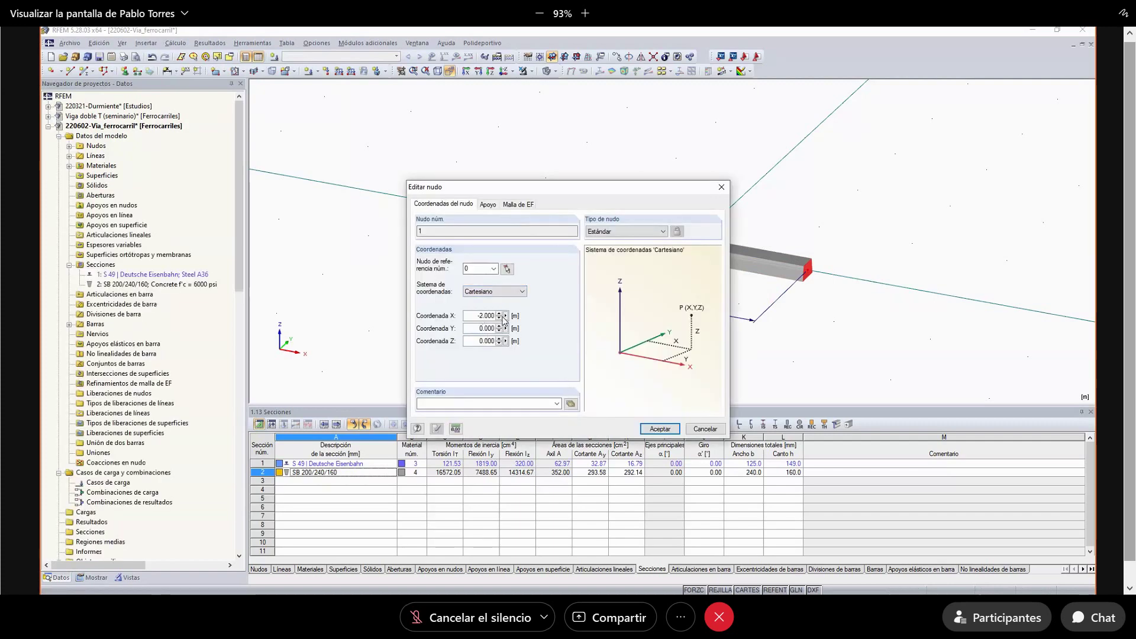
click(505, 316)
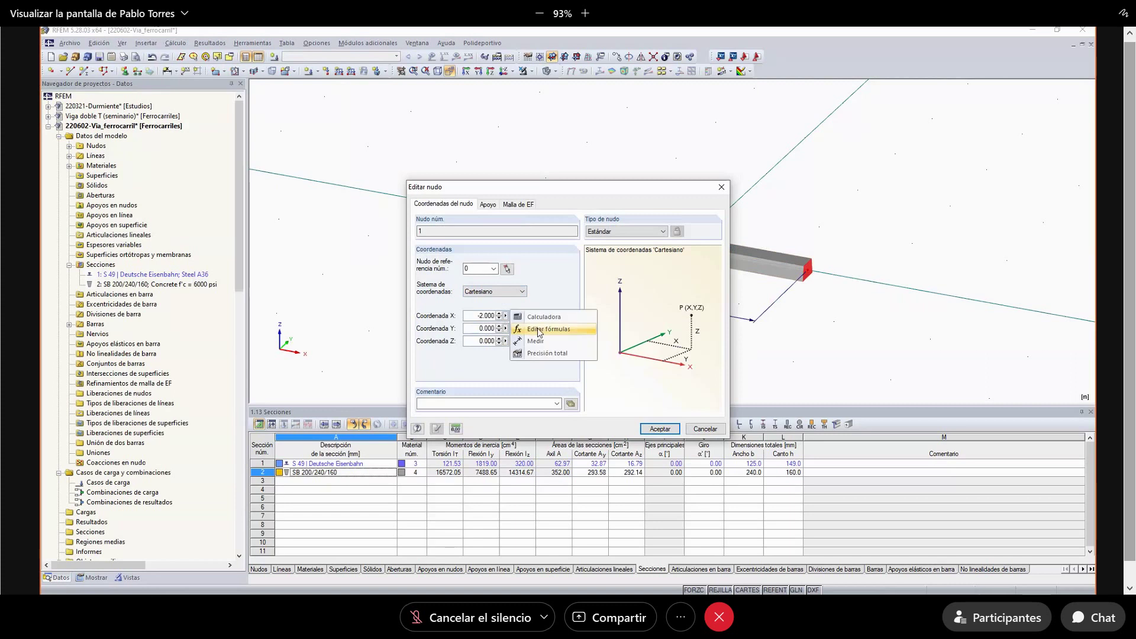
click(539, 330)
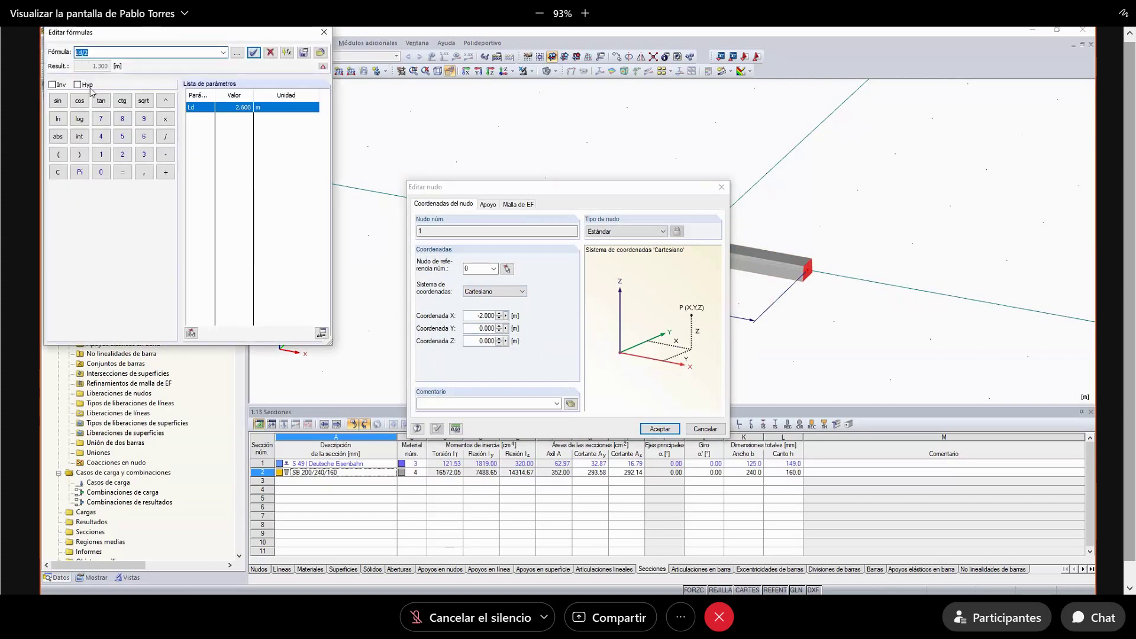
click(167, 156)
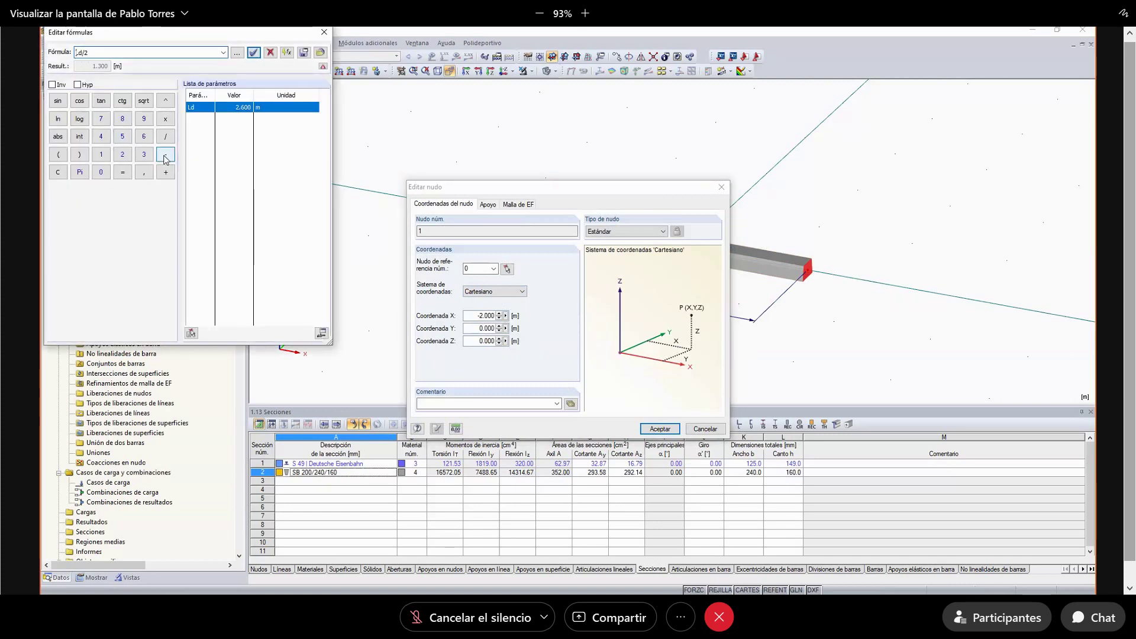
click(254, 53)
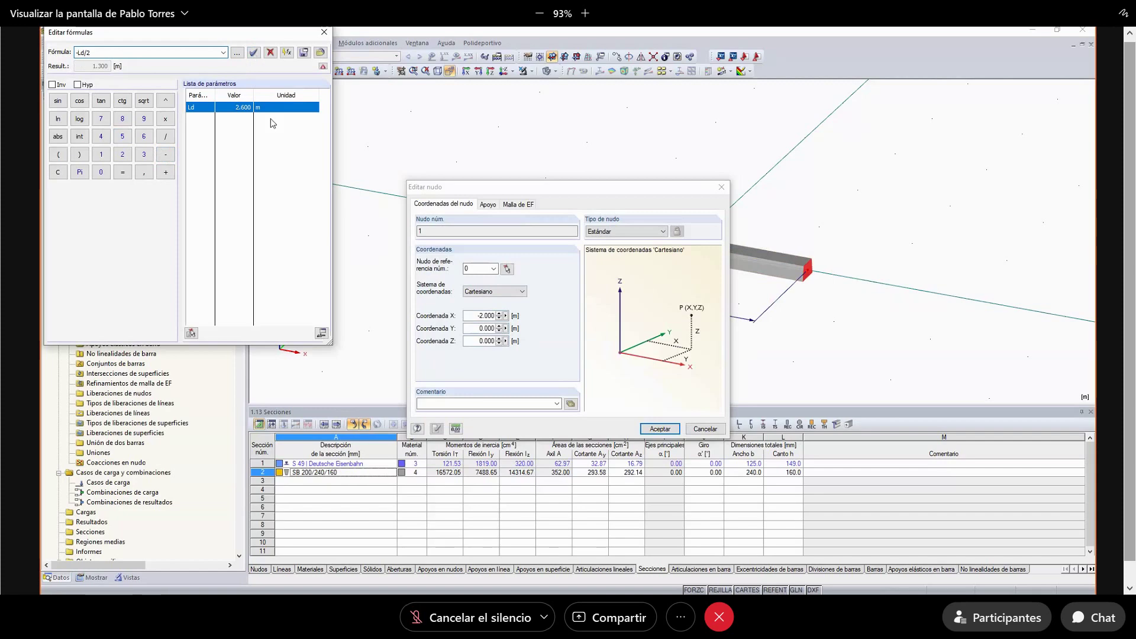
click(650, 434)
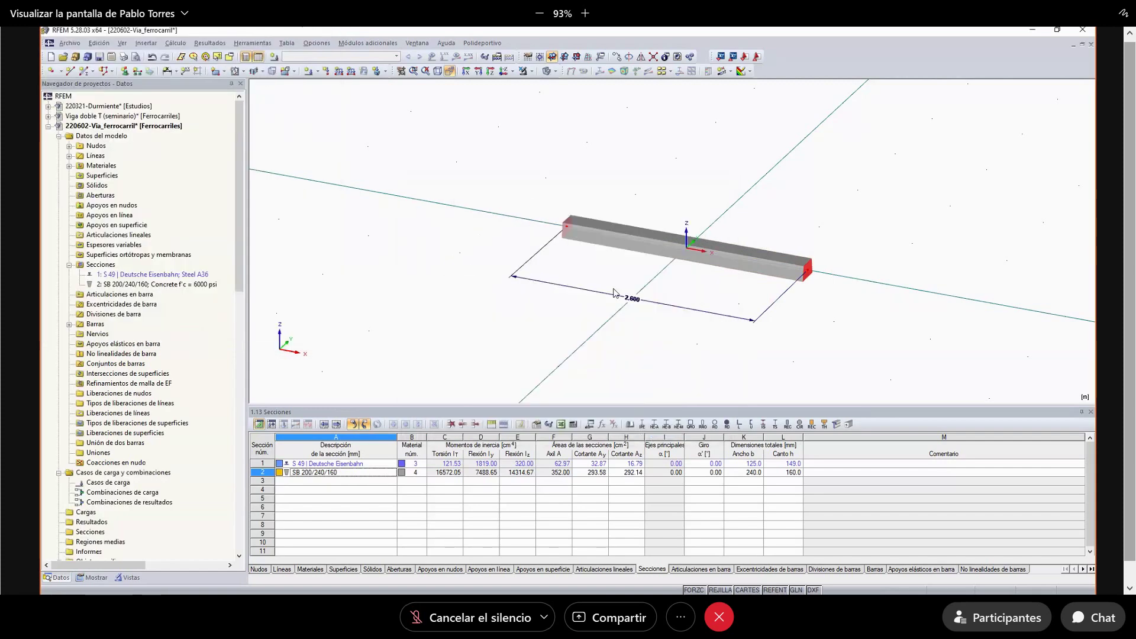
- Change the sleeper length parameter Ld to 2.4 m and apply it to the model
scroll(927, 336, down, 1)
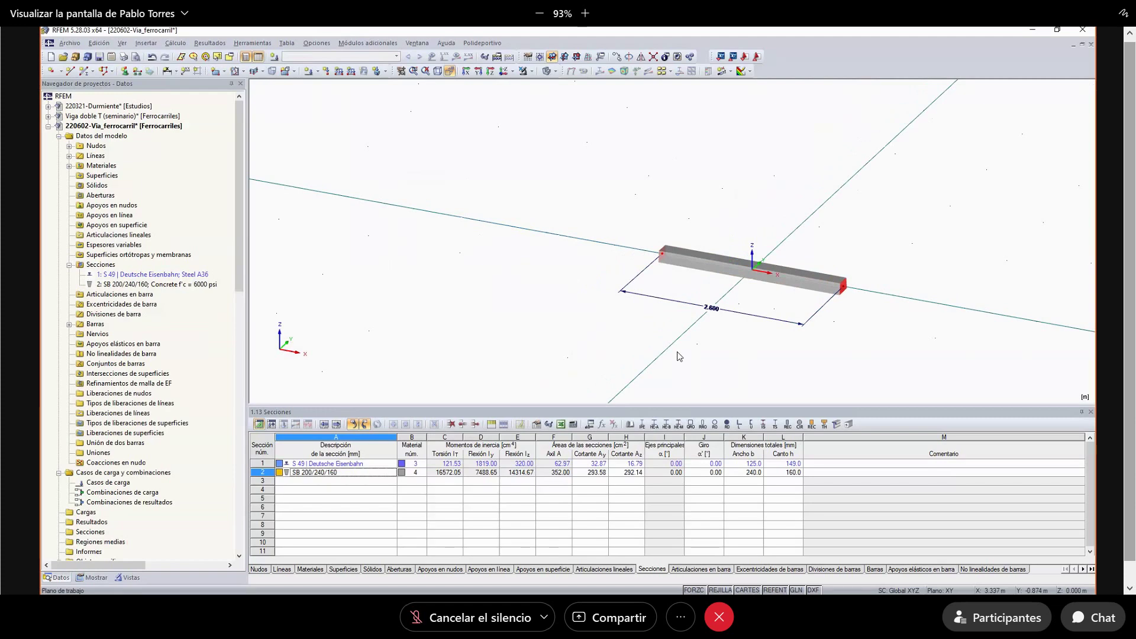
scroll(679, 355, up, 2)
scroll(752, 354, down, 1)
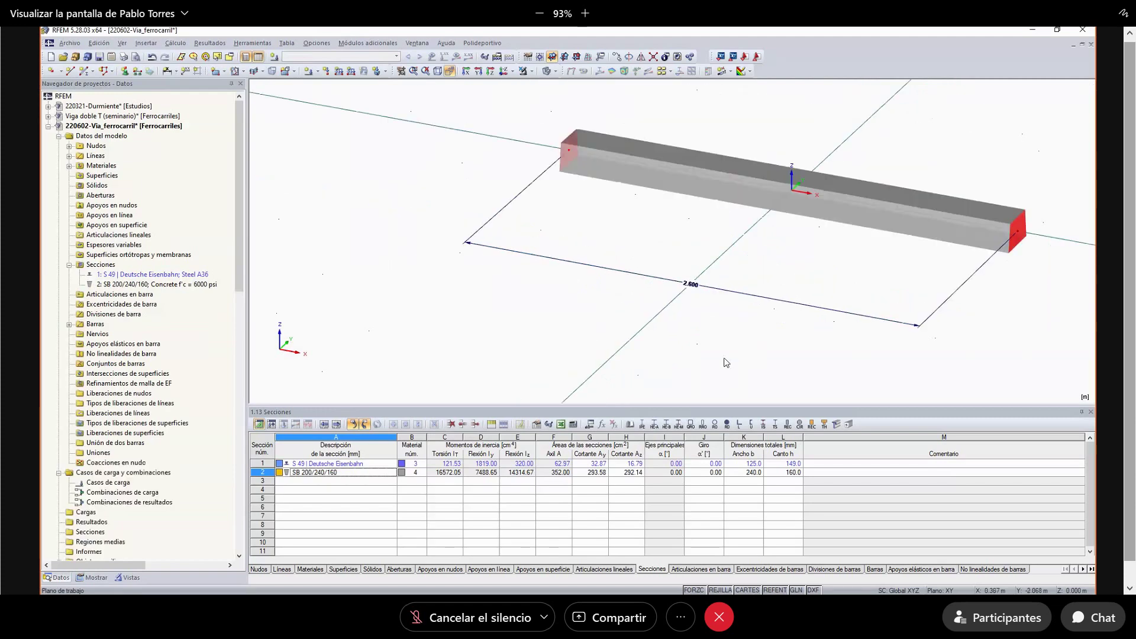
scroll(727, 363, down, 1)
click(99, 42)
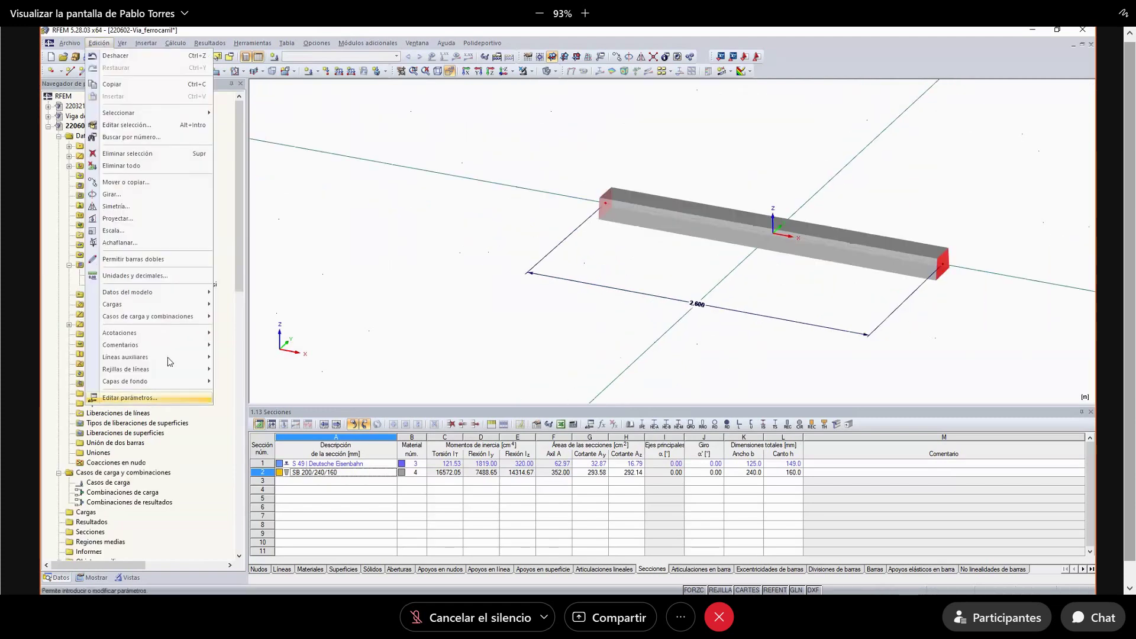
click(130, 398)
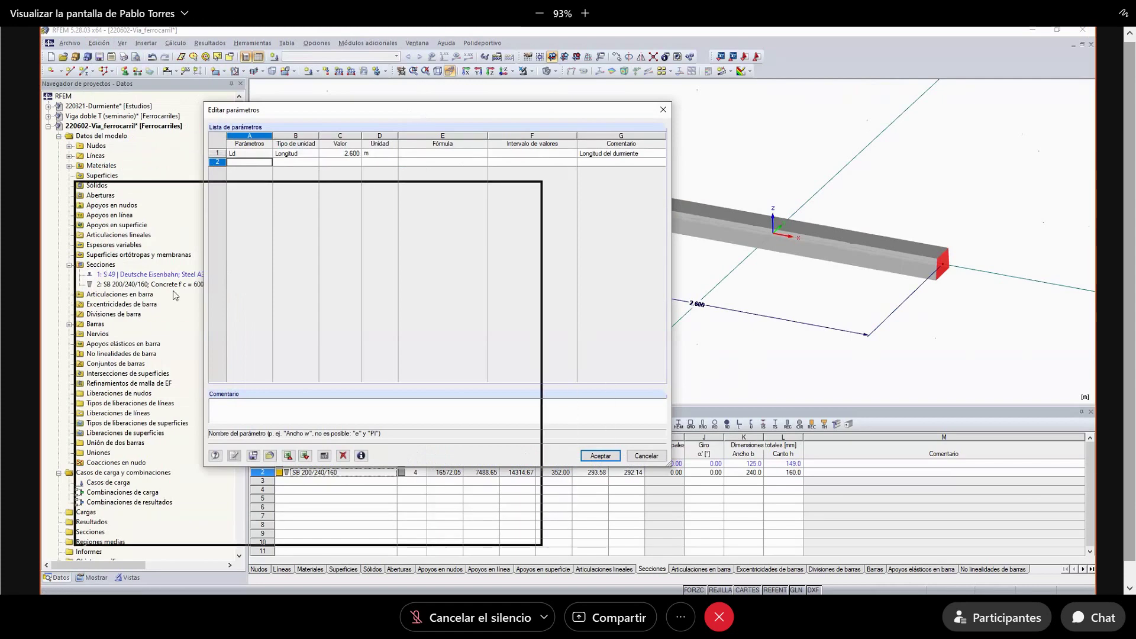
click(220, 234)
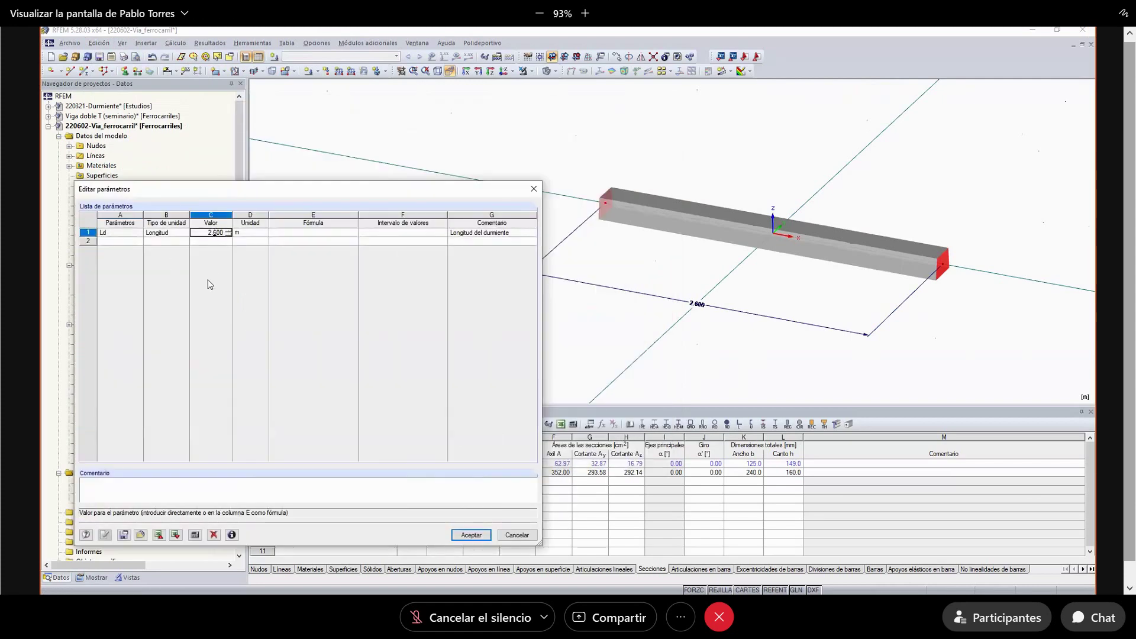
text(2.4)
click(227, 240)
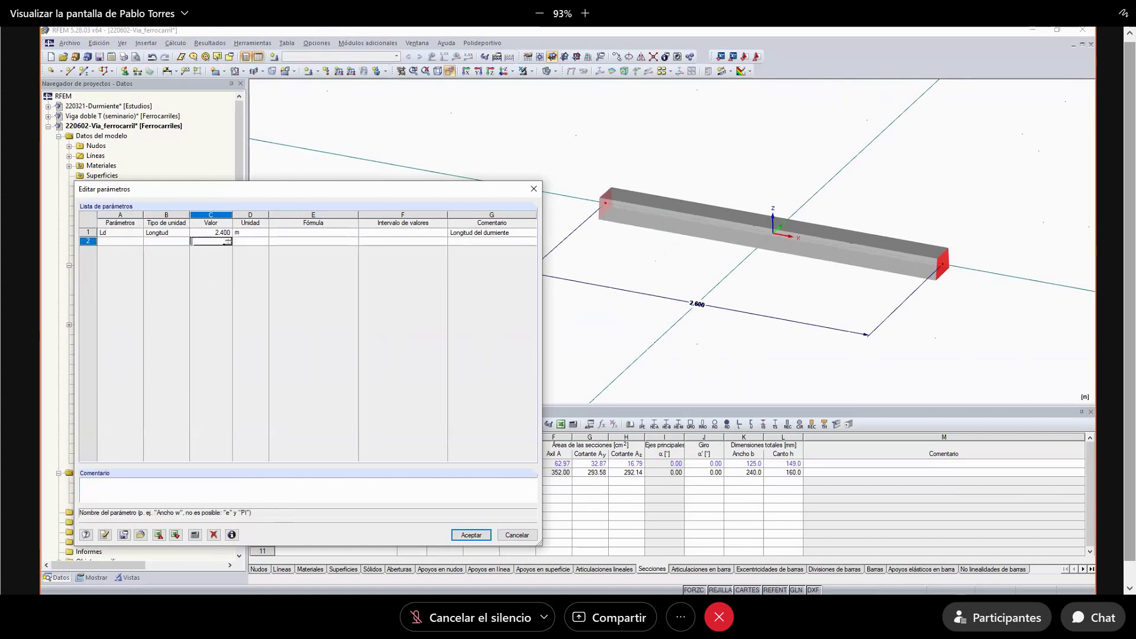
click(105, 535)
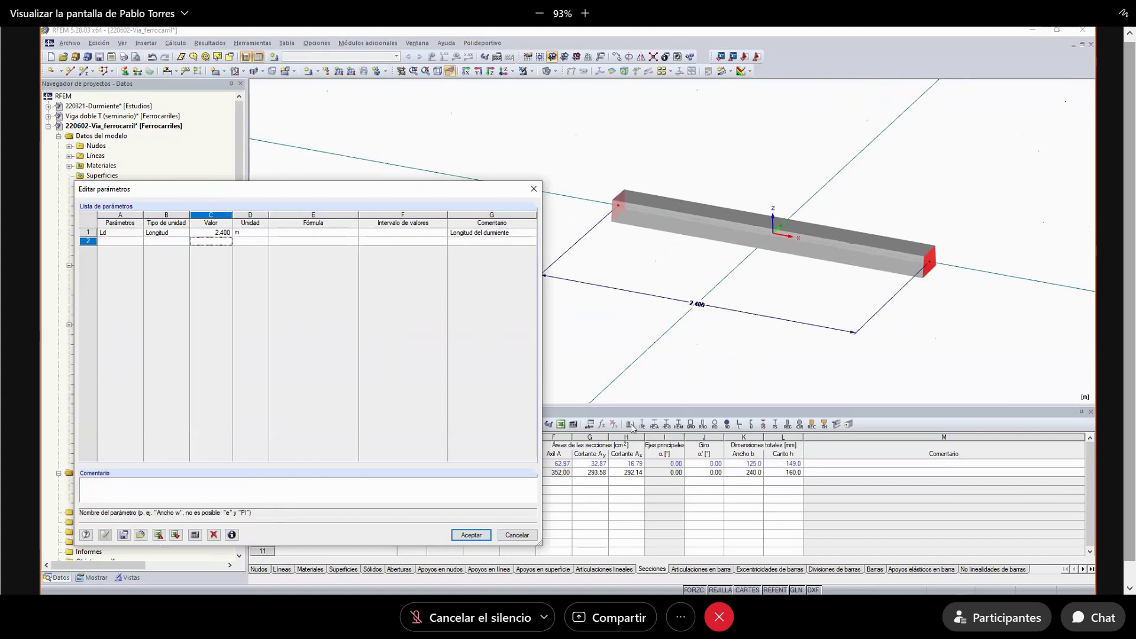
- Set the sleeper length parameter Ld back to 2.6 m and accept the parameter list
click(213, 233)
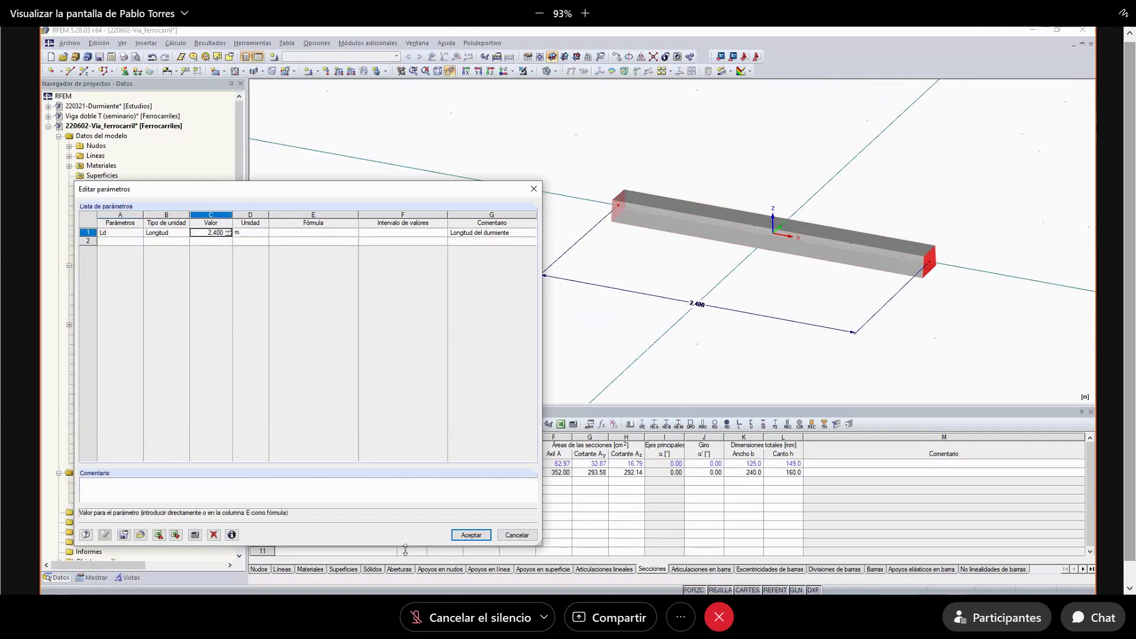
text(6)
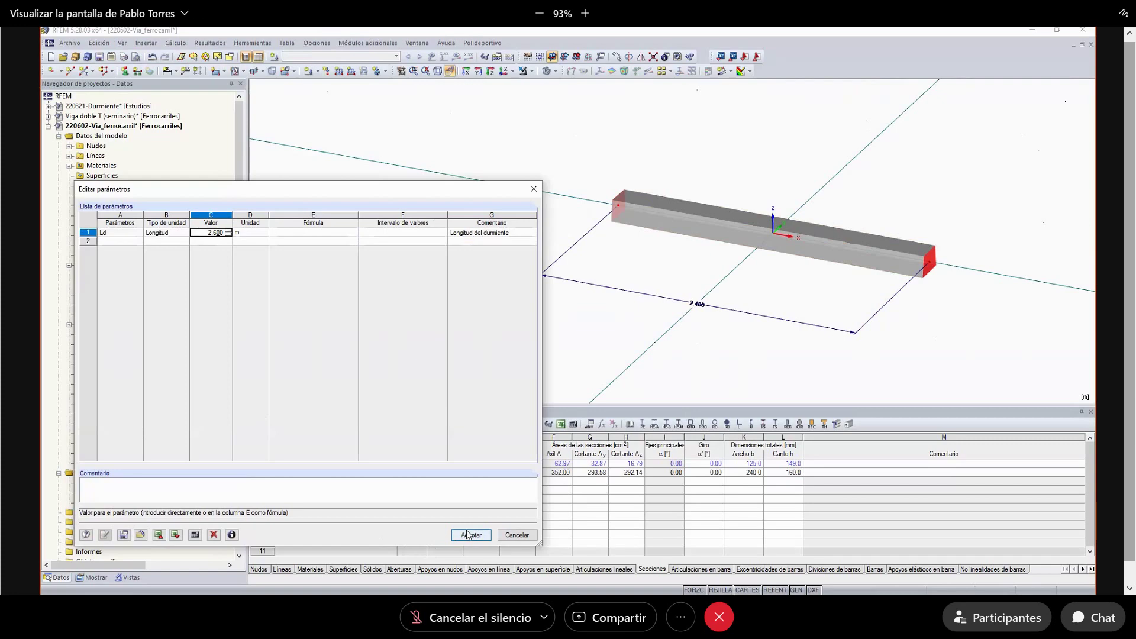
click(470, 534)
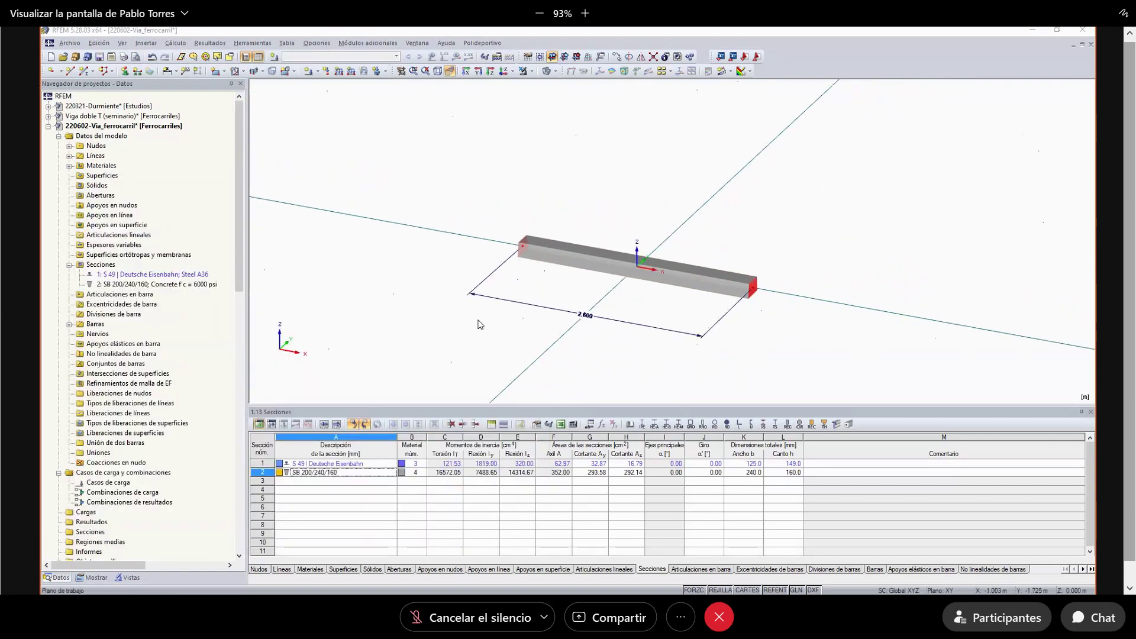
scroll(480, 324, down, 1)
ctrl+middle_drag(429, 329, 425, 299)
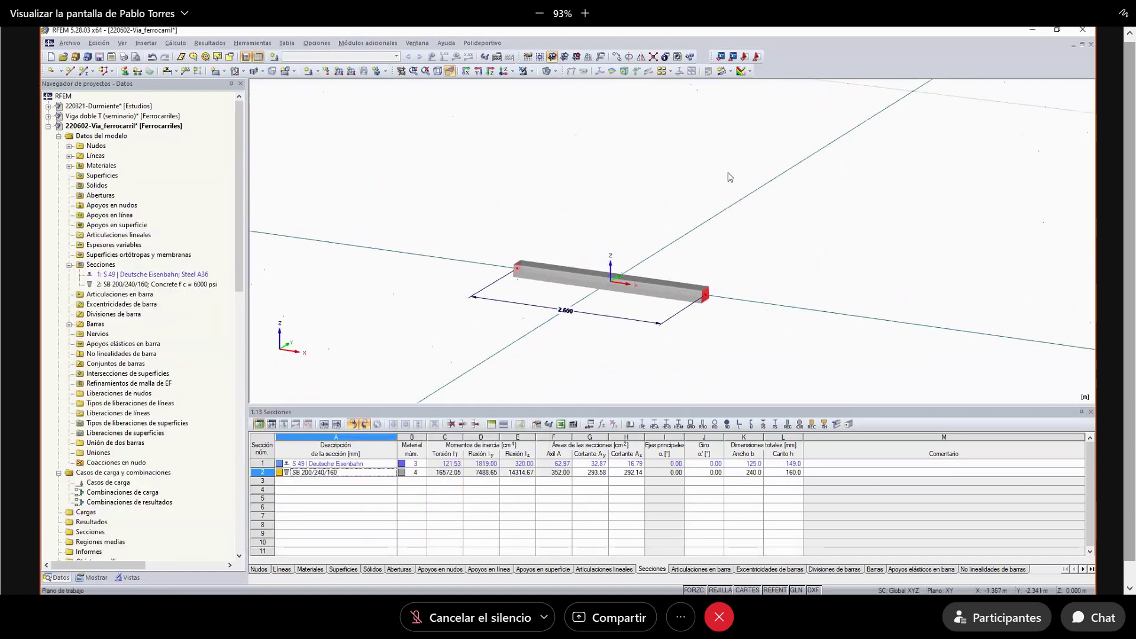
scroll(728, 173, up, 2)
scroll(457, 349, down, 6)
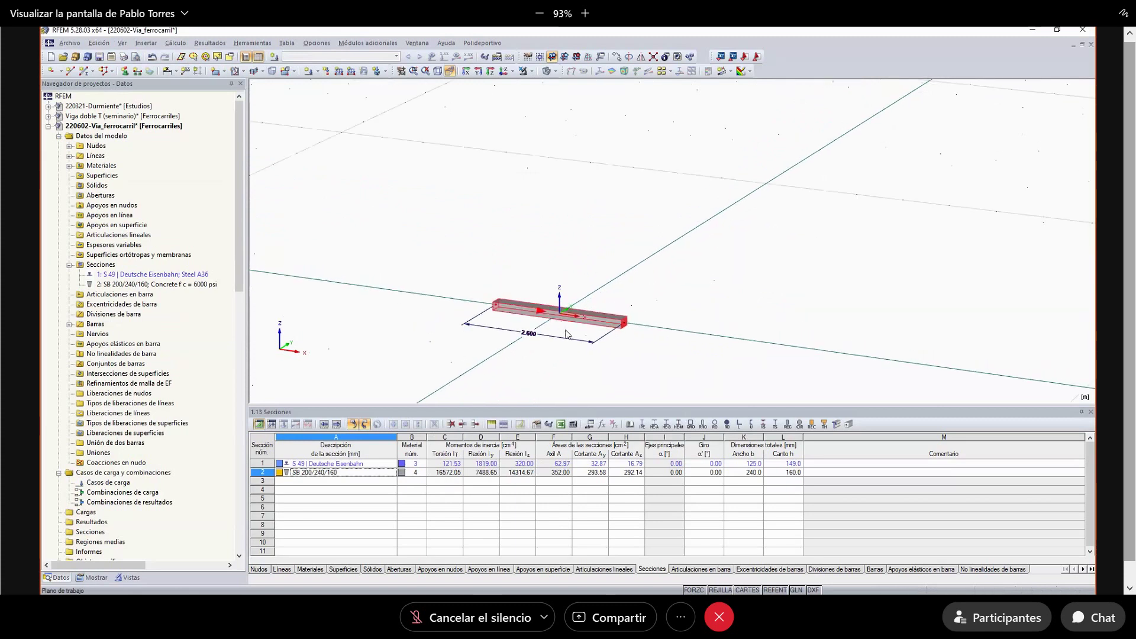
scroll(566, 330, down, 2)
scroll(581, 266, up, 3)
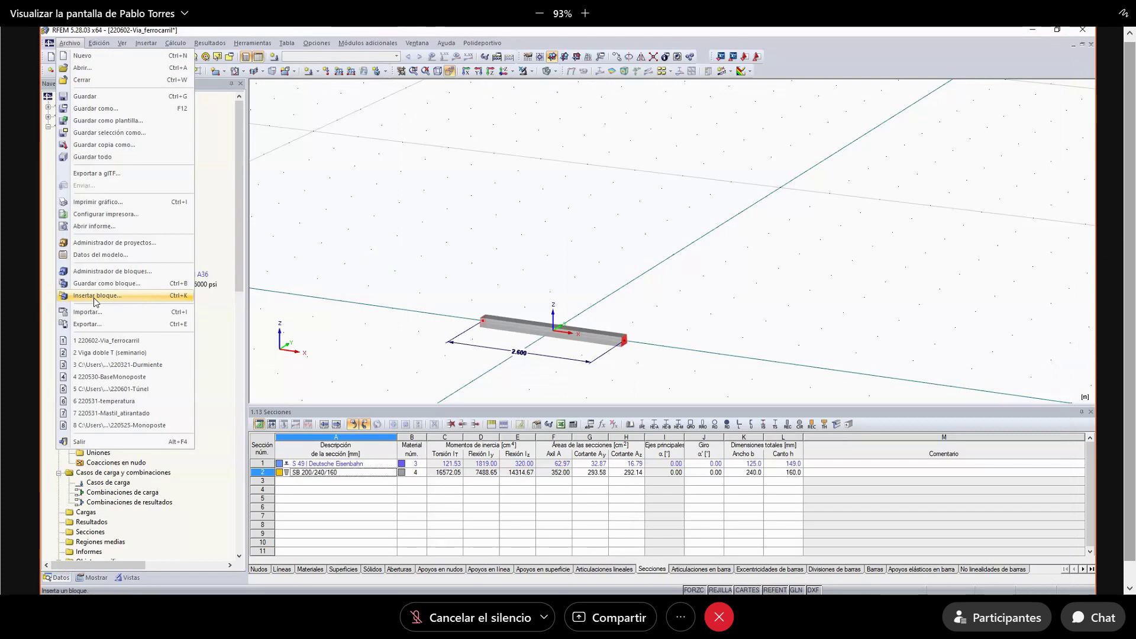
- Browse the Metálica and Hormigón blocks of the Dlubal Latam library and open the 211101-Ferrocarril block for insertion
click(94, 296)
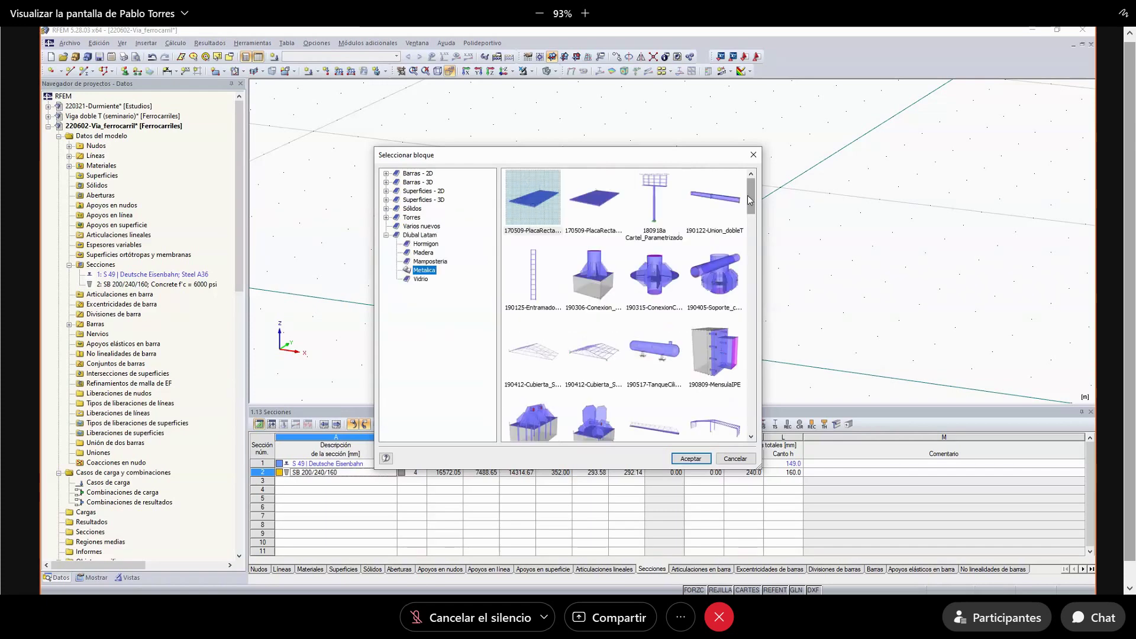
drag(750, 196, 742, 419)
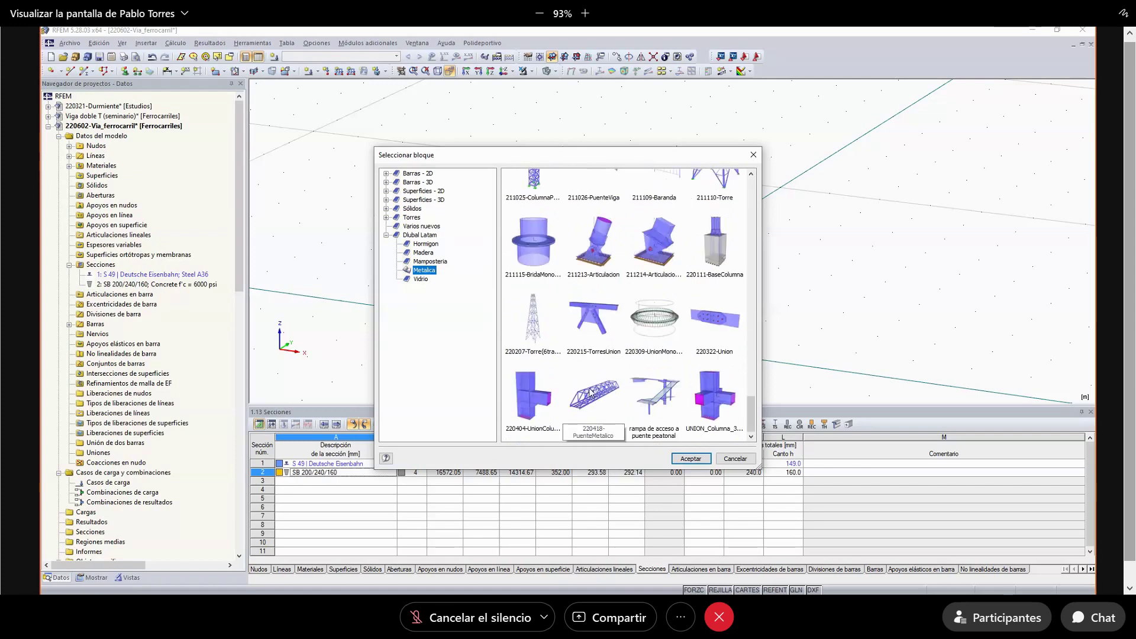
click(423, 245)
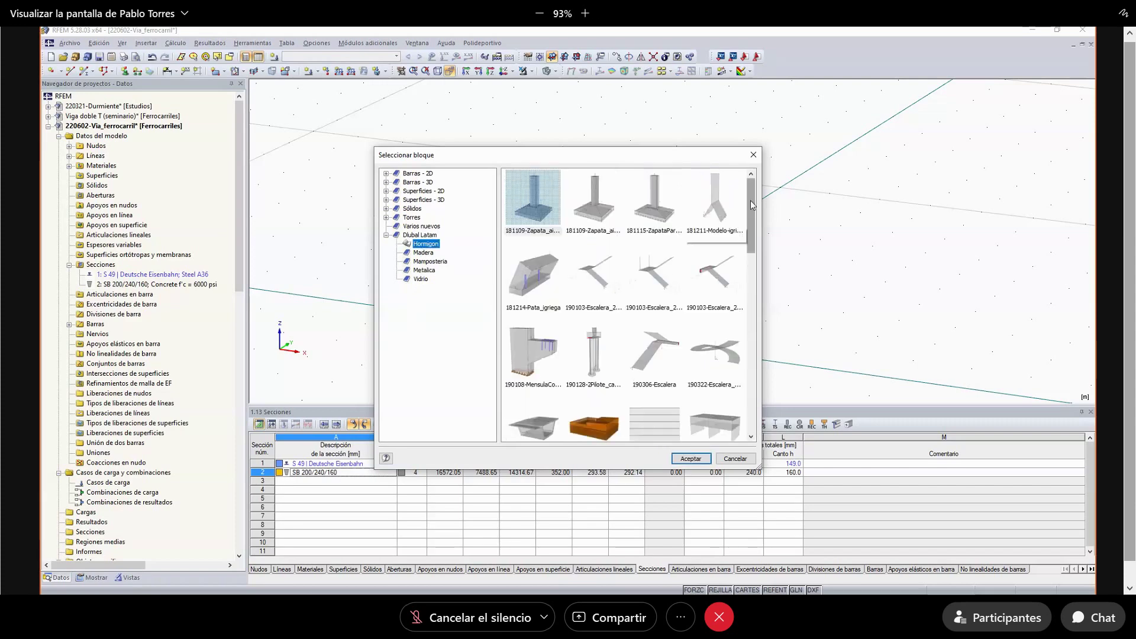
drag(751, 200, 753, 390)
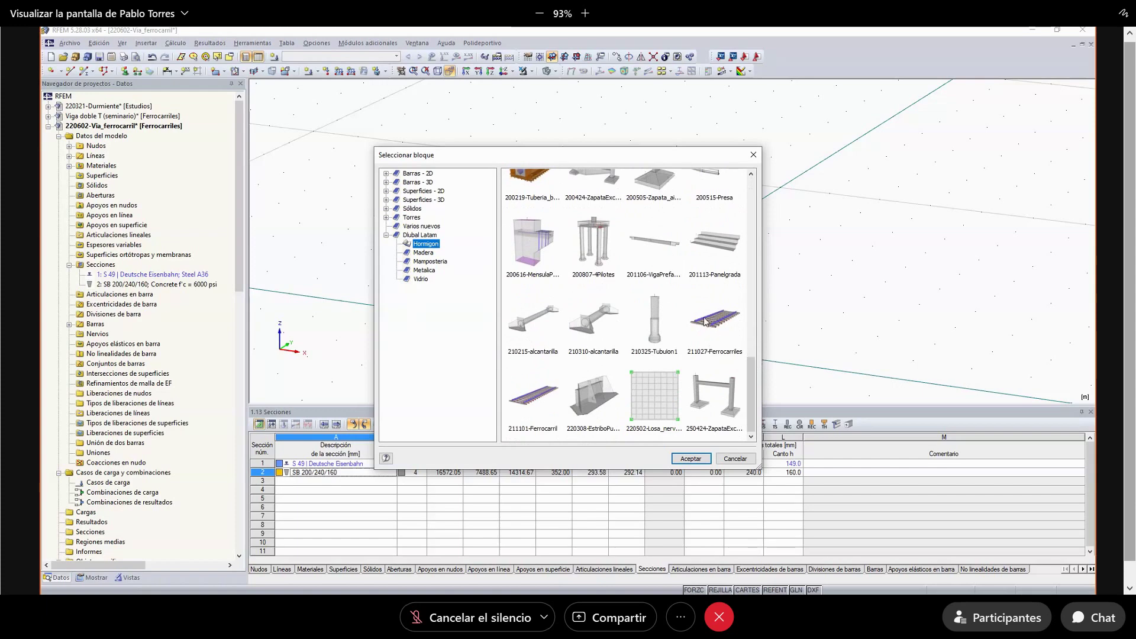
click(528, 402)
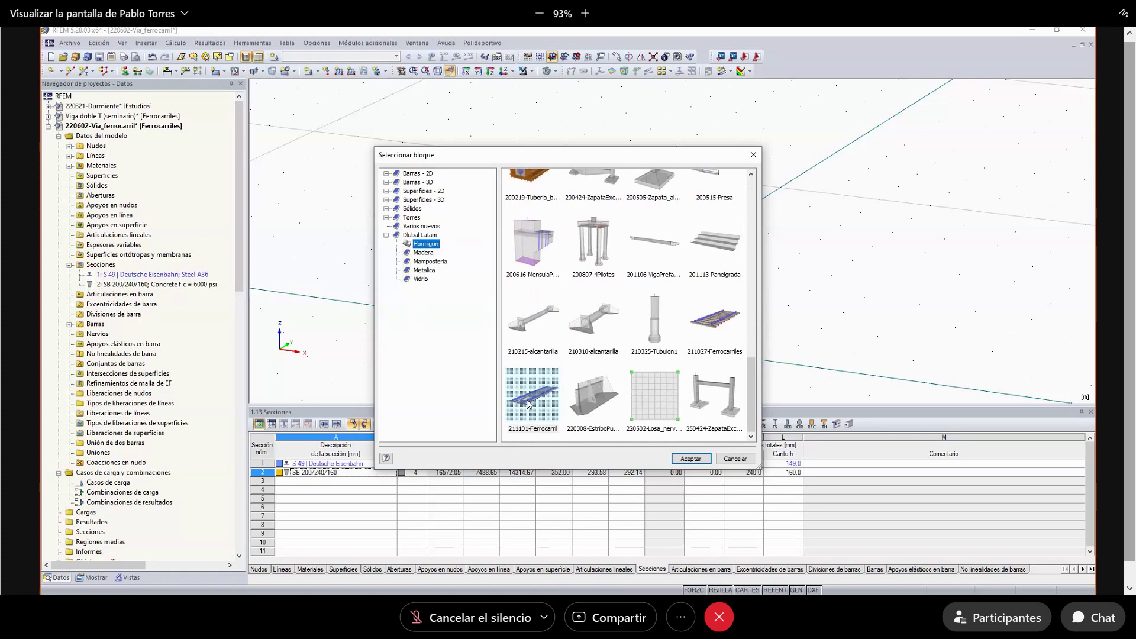
double_click(528, 403)
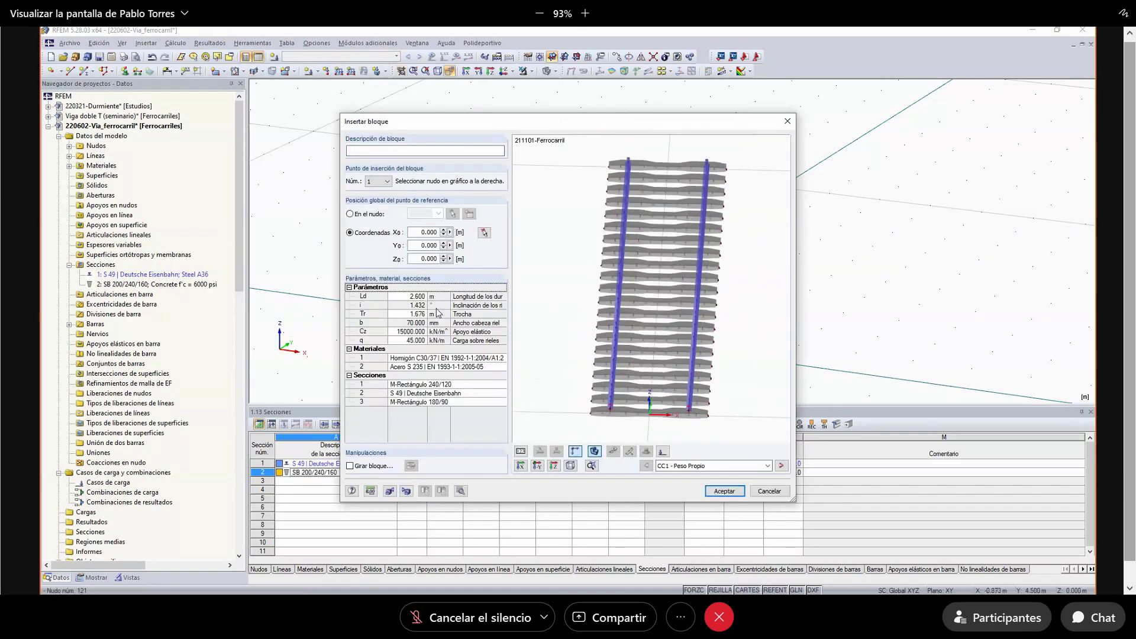
- Try a sleeper length Ld of 3 m and a track gauge Tr of 1.435 m in the block's parameters and cancel the insertion
click(414, 297)
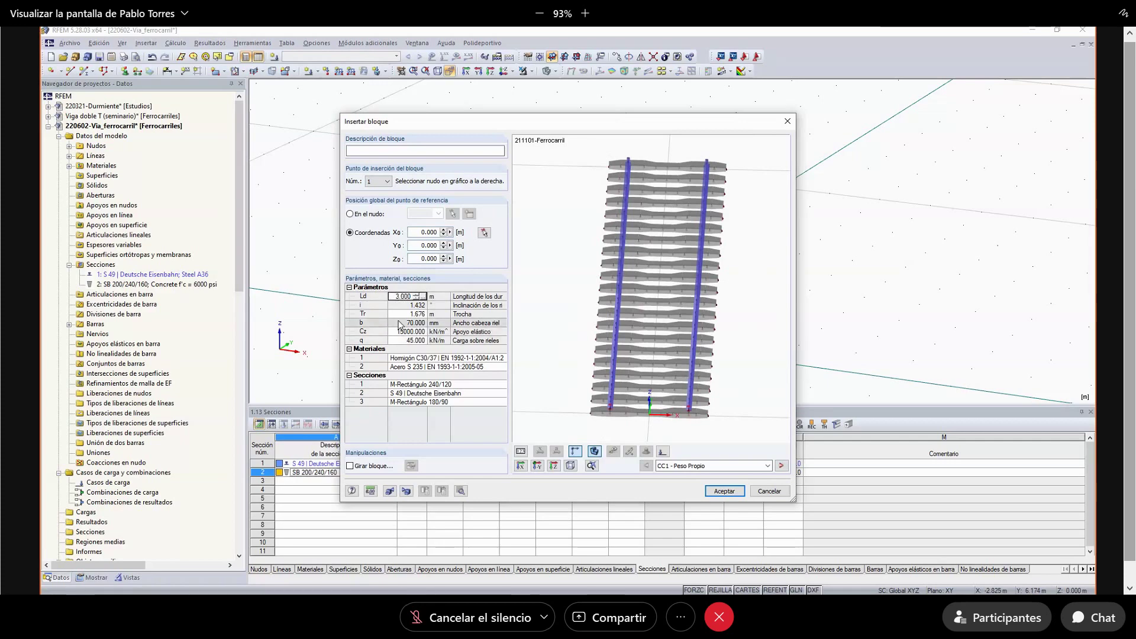
text(3)
click(399, 313)
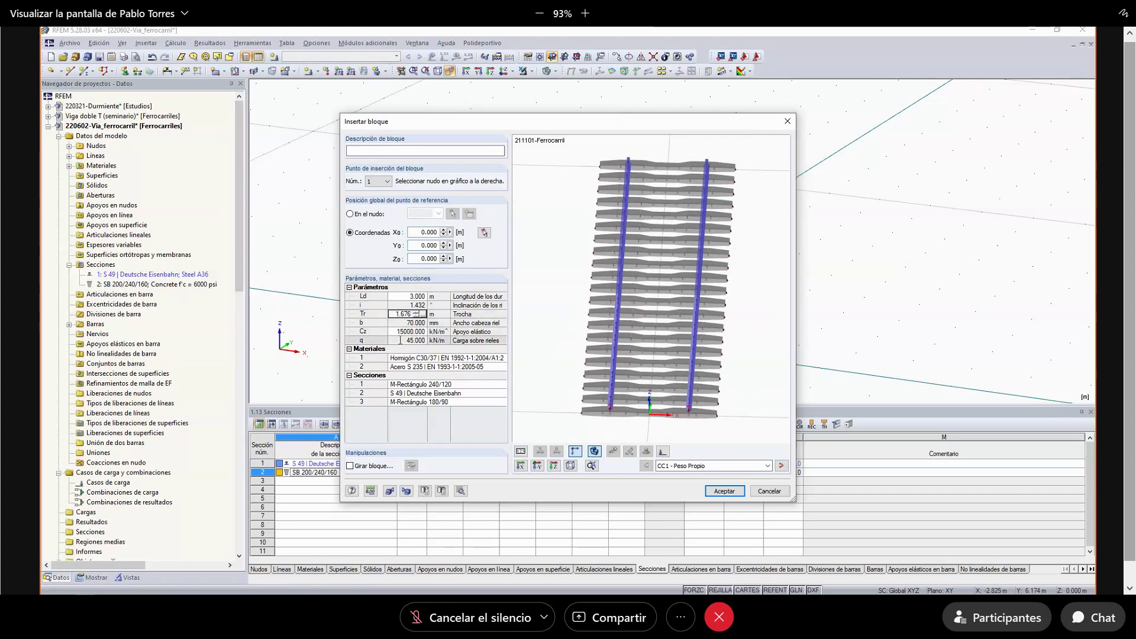
text(1.435)
click(402, 332)
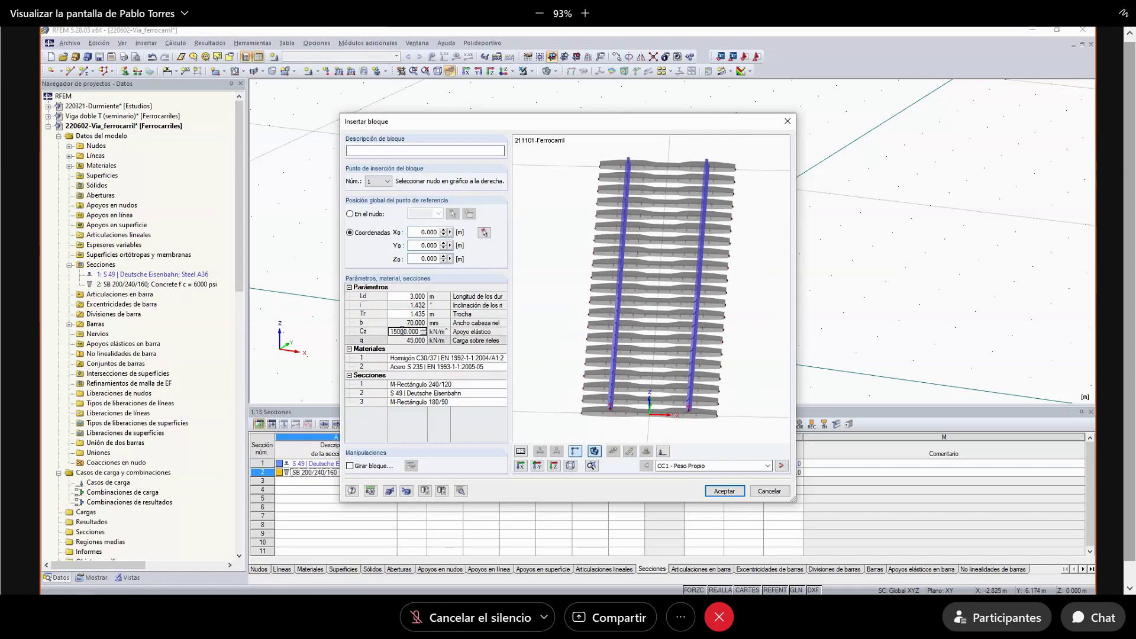
click(398, 314)
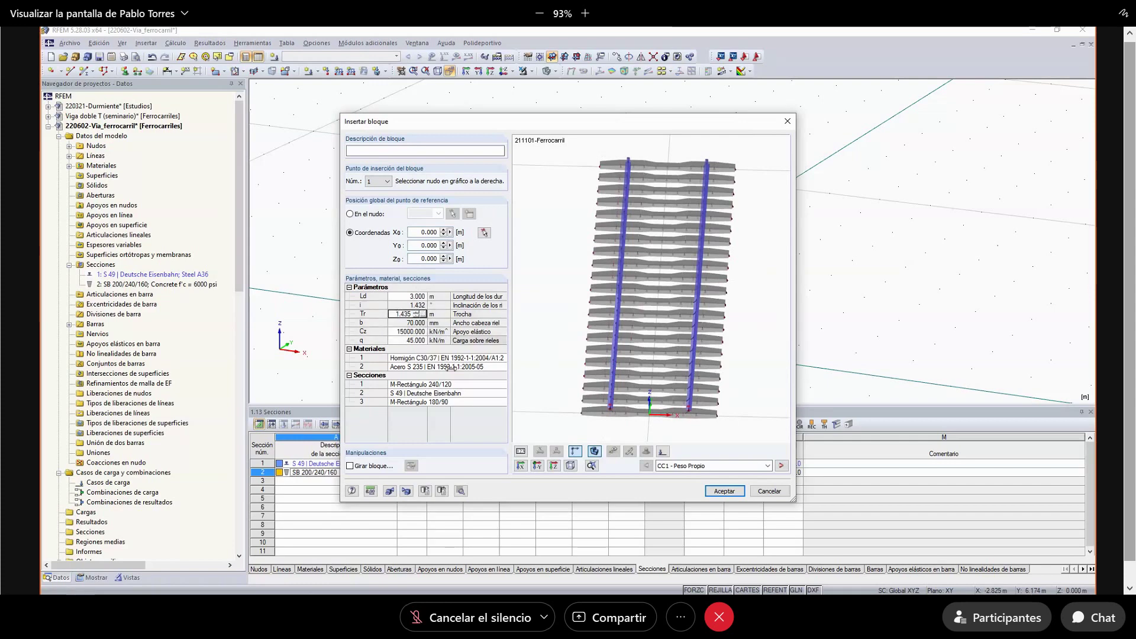
click(767, 493)
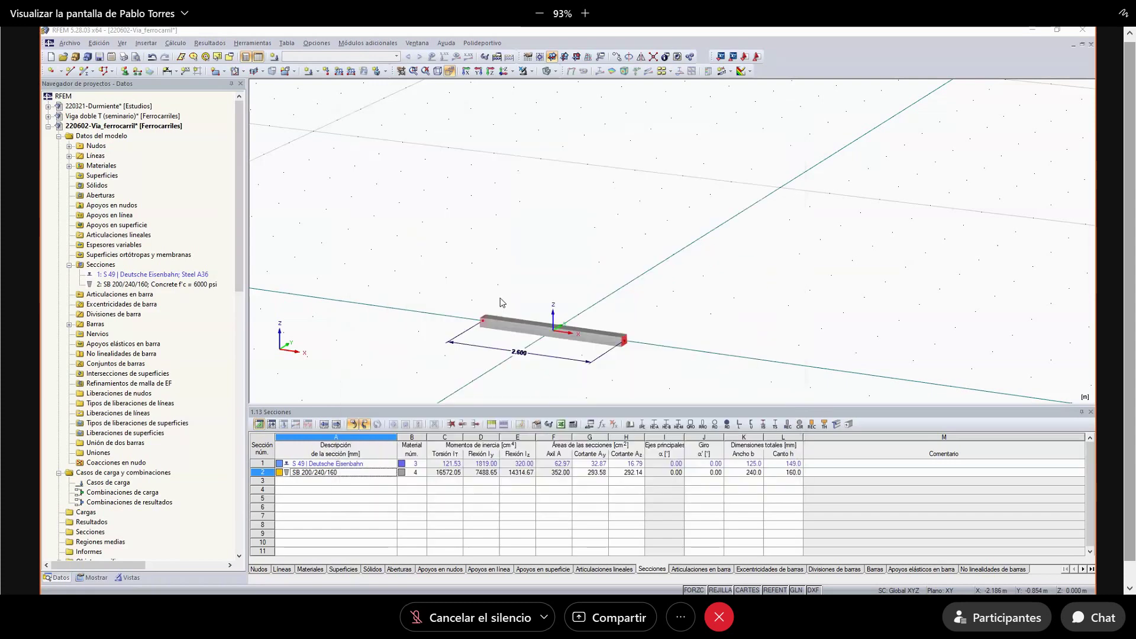
- Divide the sleeper member into equal segments with 9 new intermediate nodes
ctrl+middle_drag(533, 370, 632, 338)
scroll(570, 350, up, 3)
scroll(570, 346, down, 2)
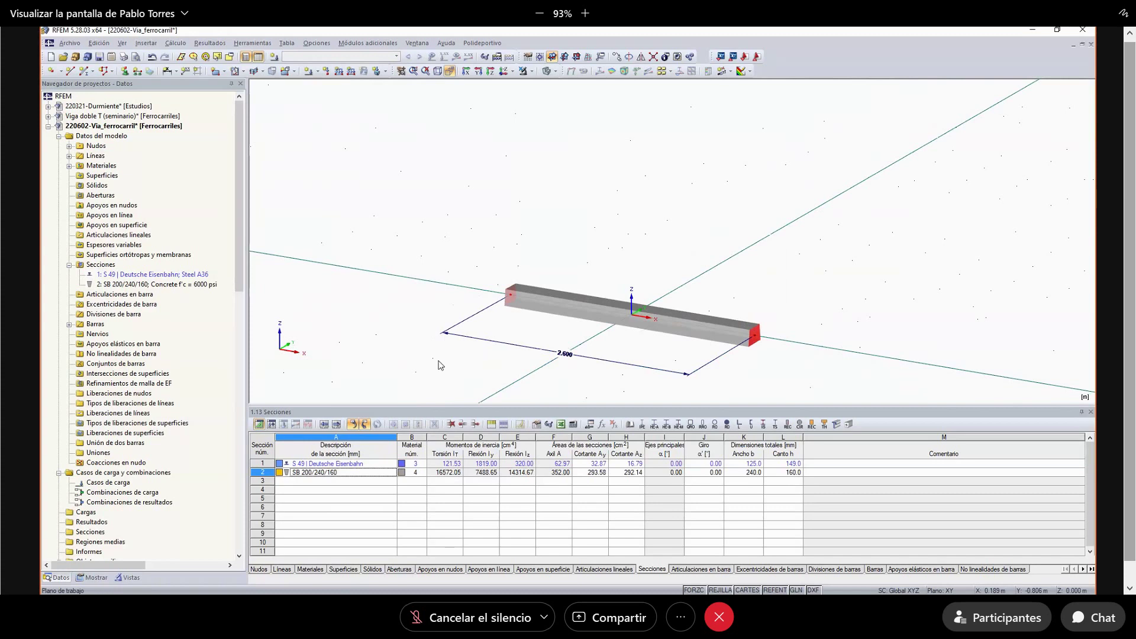
ctrl+middle_drag(439, 364, 459, 356)
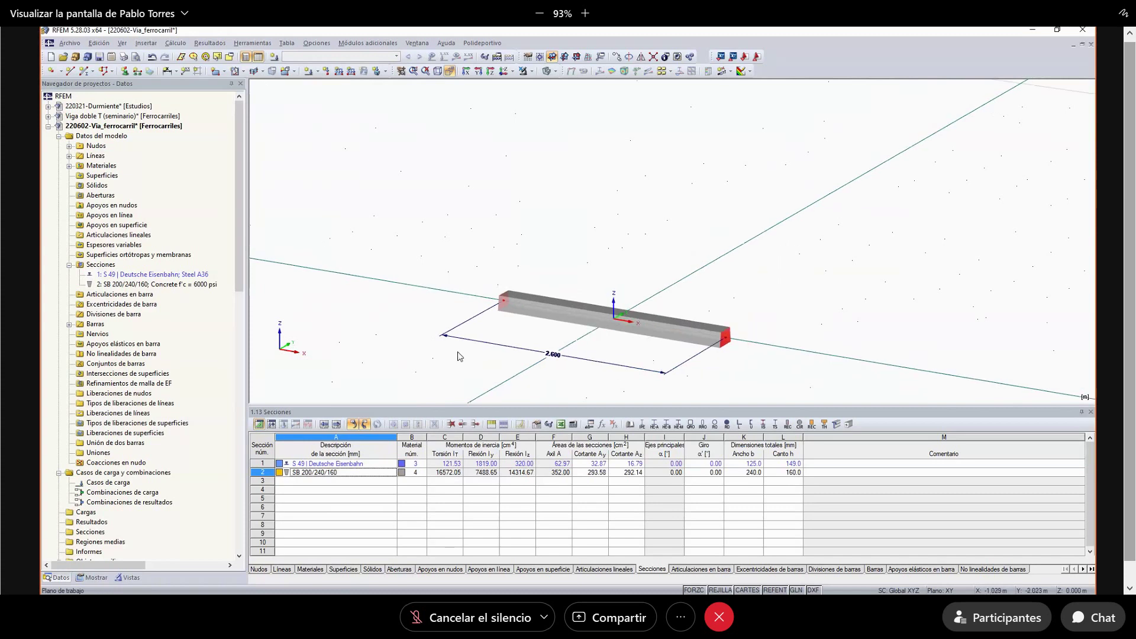
scroll(458, 352, down, 1)
scroll(581, 344, up, 2)
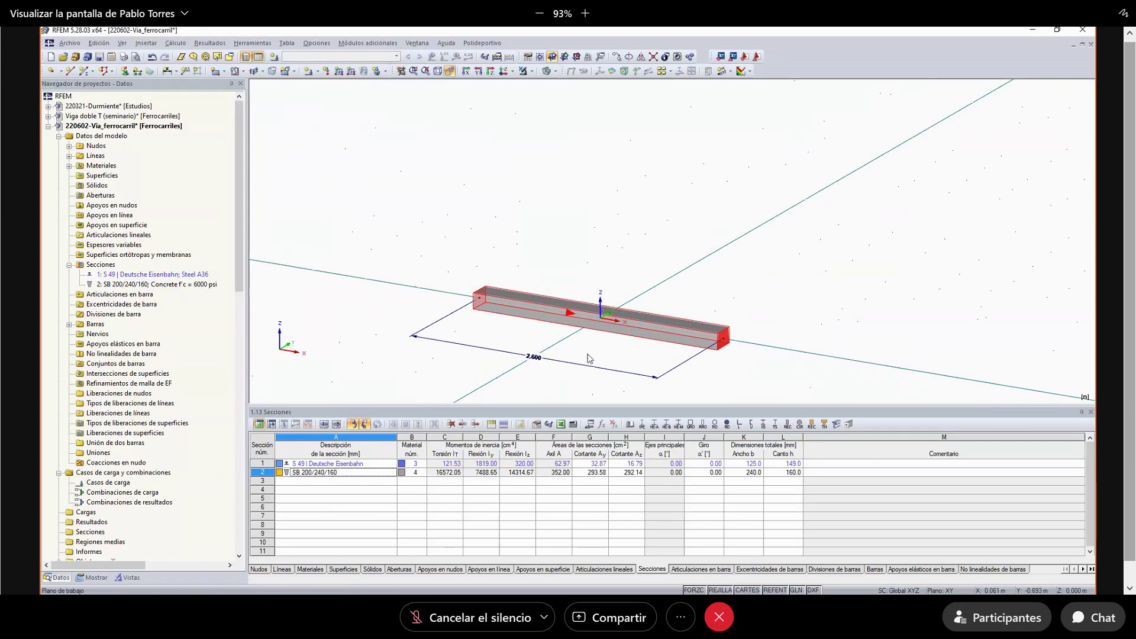
right_click(628, 322)
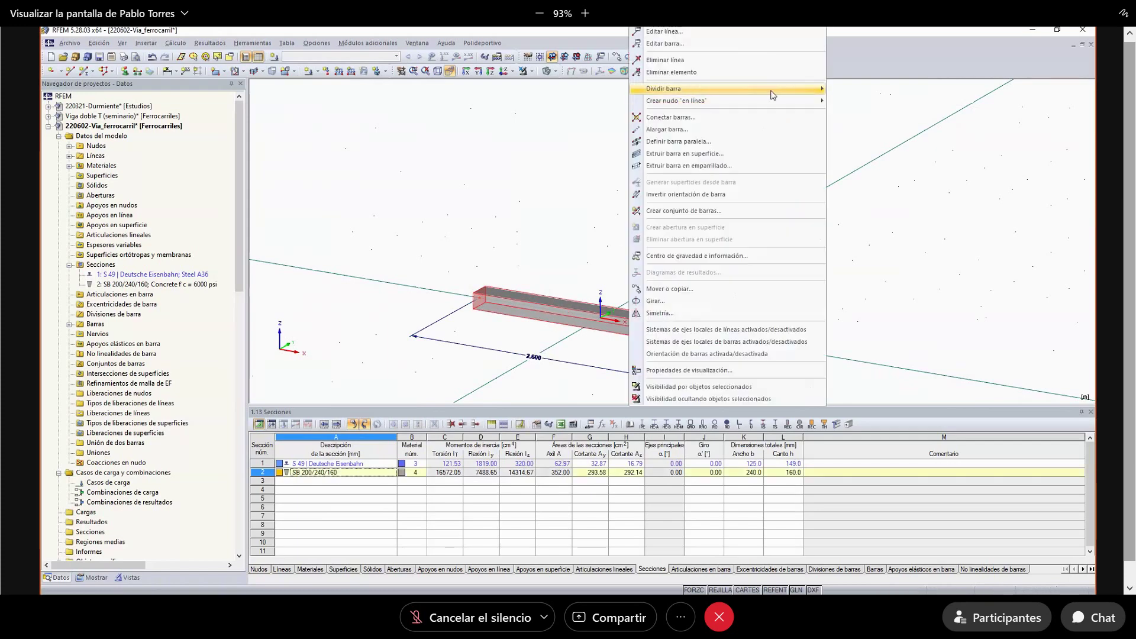
key(super+plus)
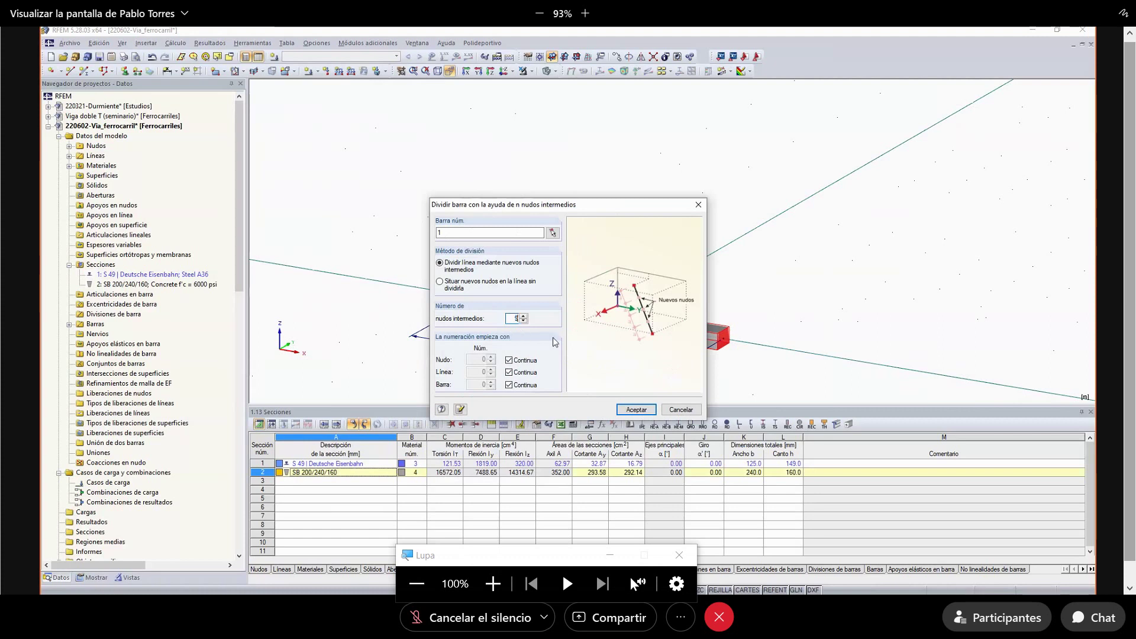
click(628, 411)
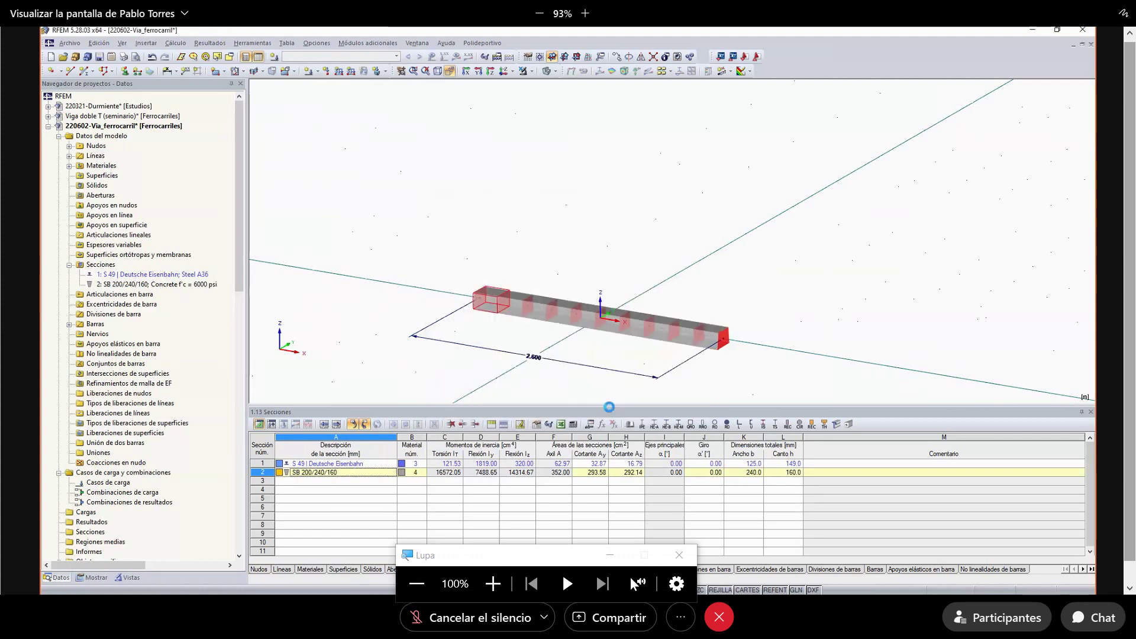
key(super+plus)
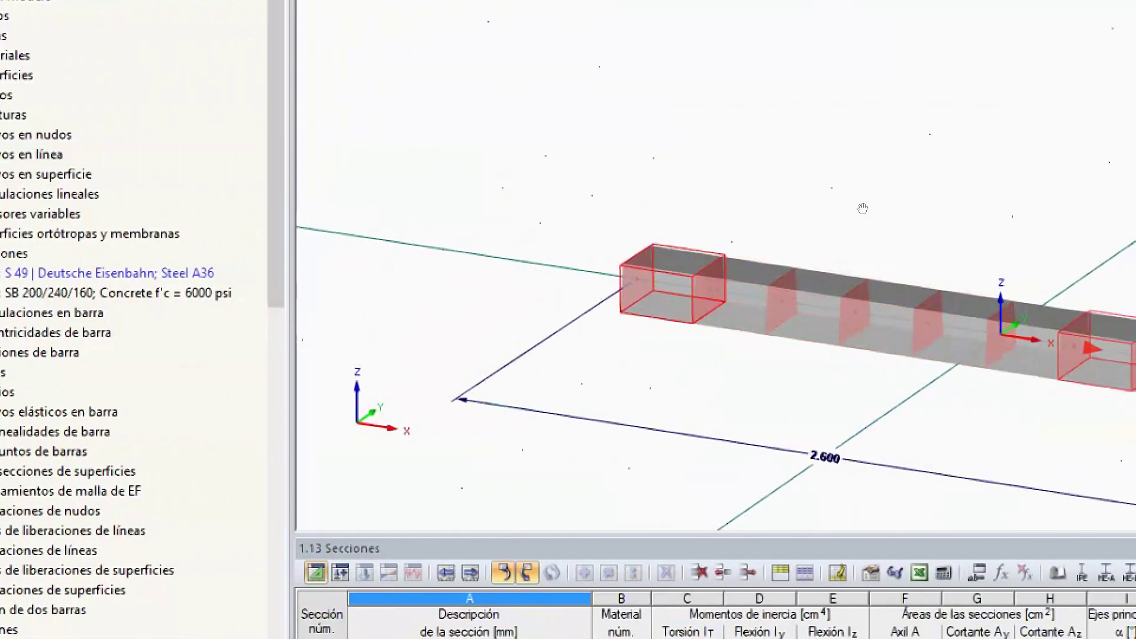
key(super+minus)
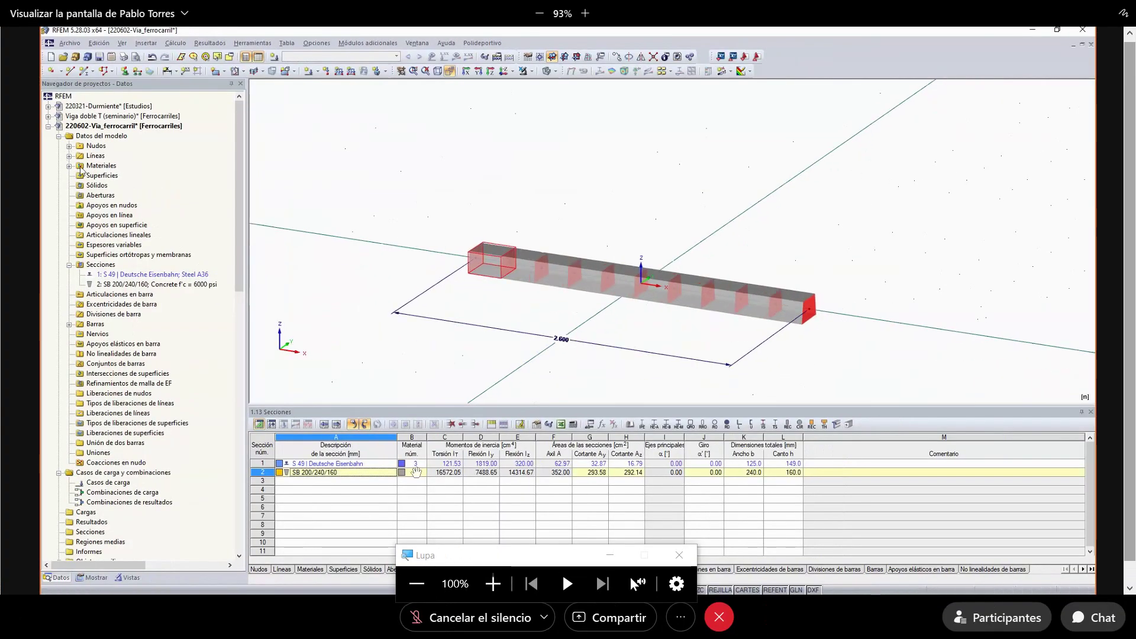
click(678, 558)
- List the sleeper's nodes in the project data and display their coordinates in an enlarged nodes table
click(69, 146)
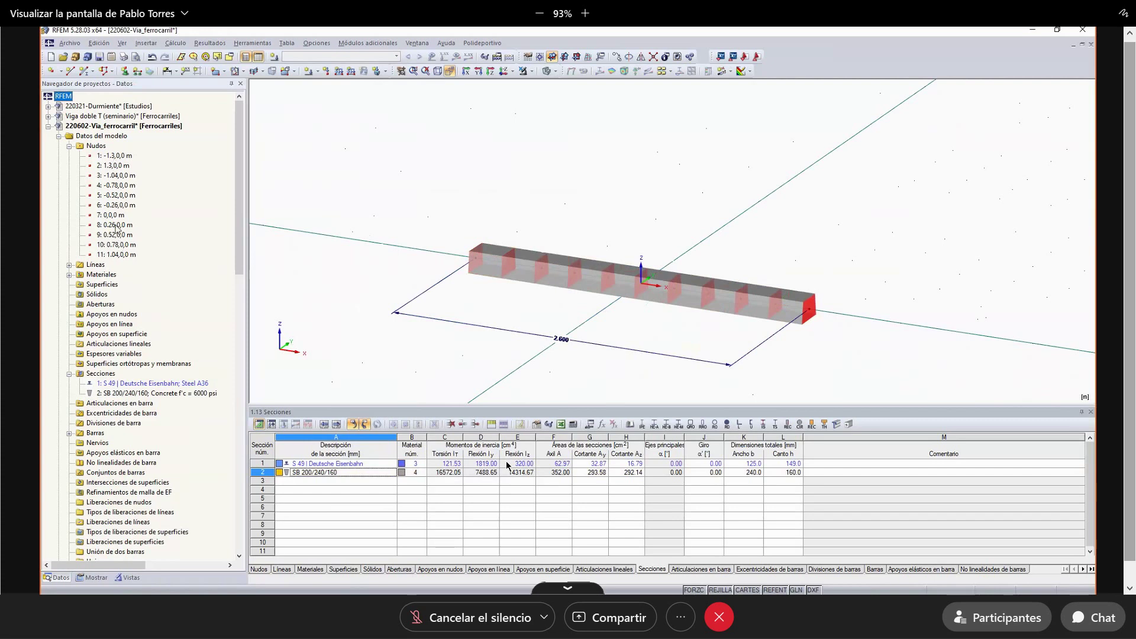
click(261, 570)
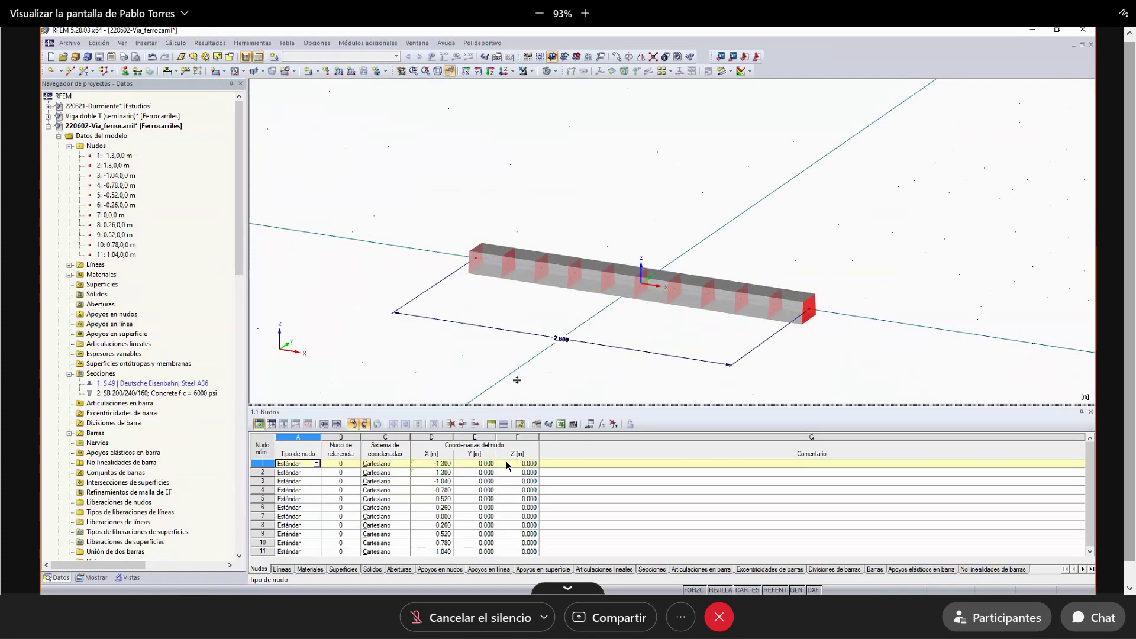
drag(517, 380, 517, 380)
- Try a Z coordinate of 0.5 m on node 10, restore it to 0, and shrink the nodes table
click(749, 300)
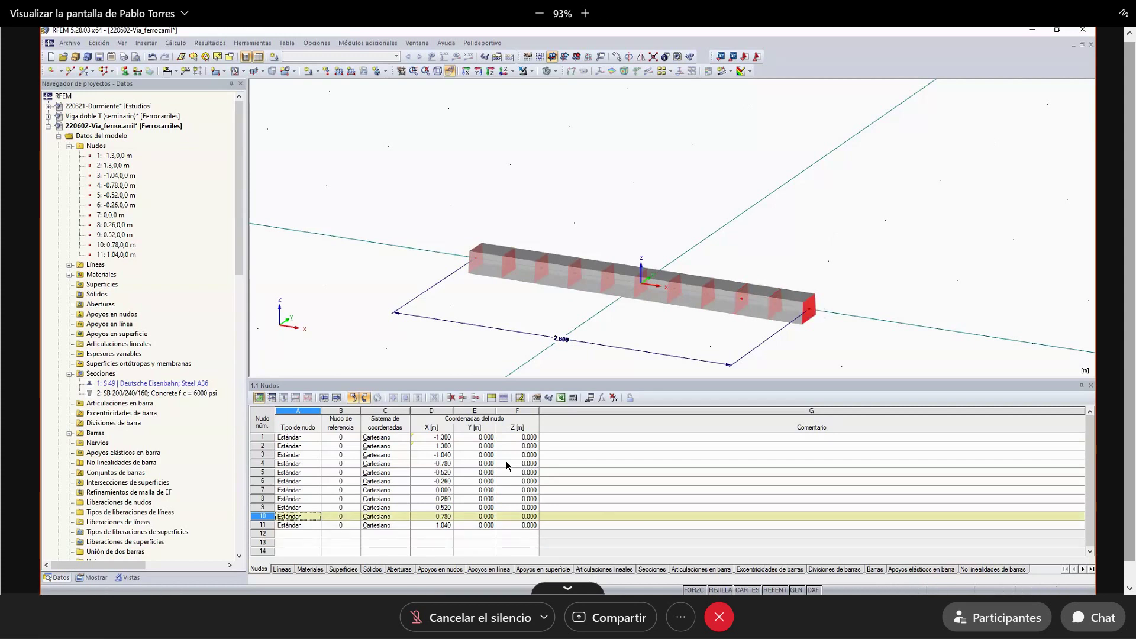
click(519, 516)
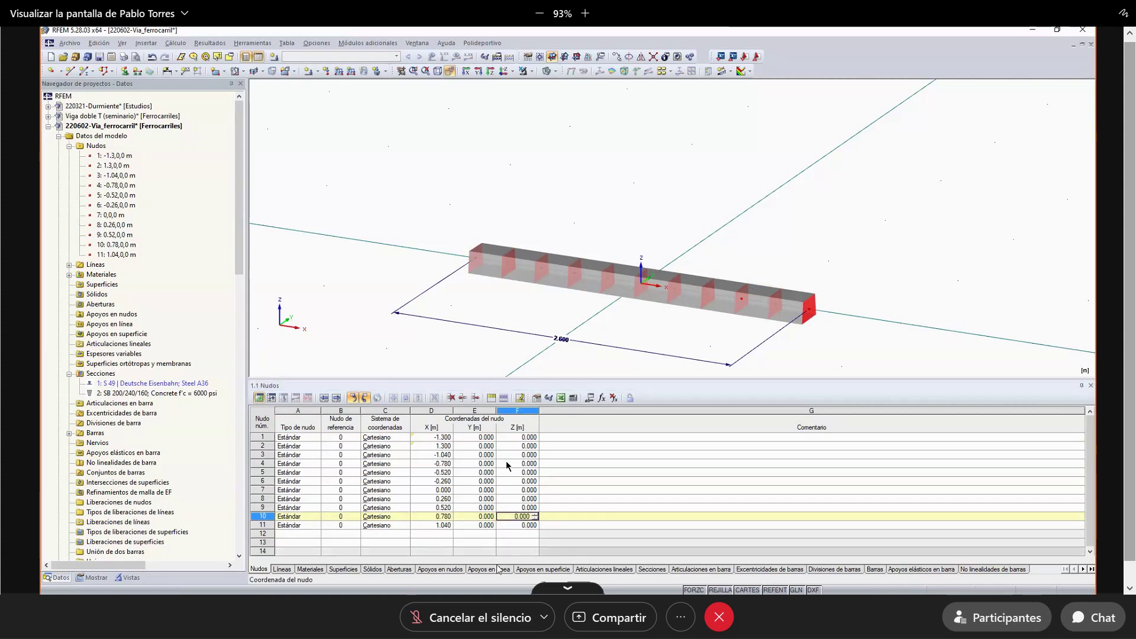
text(0.5)
key(Return)
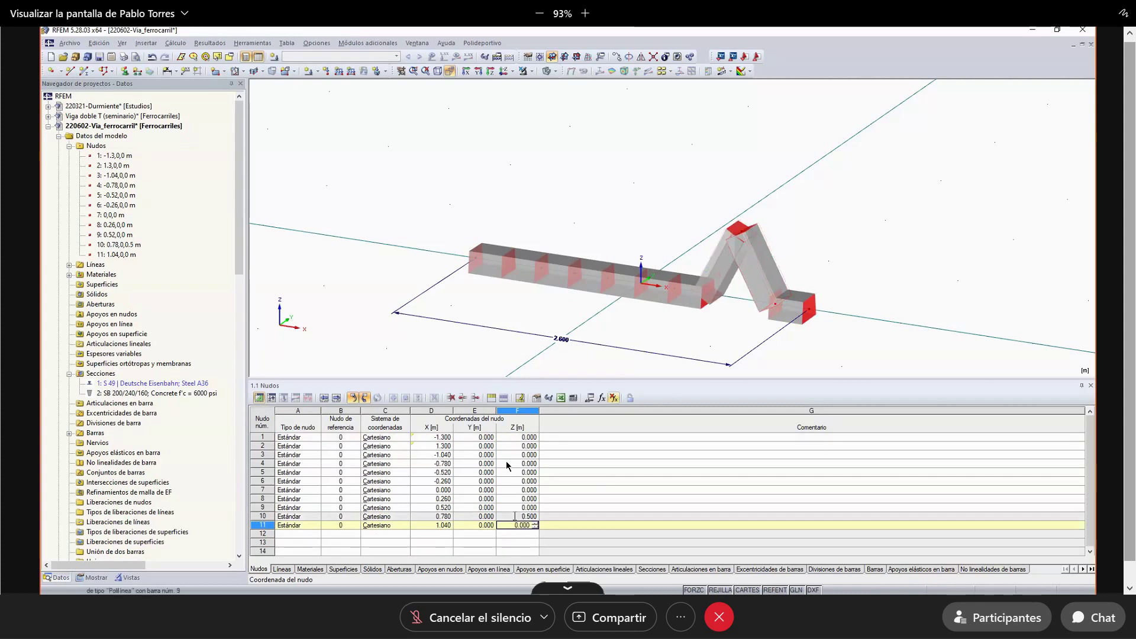
key(Up)
text(0)
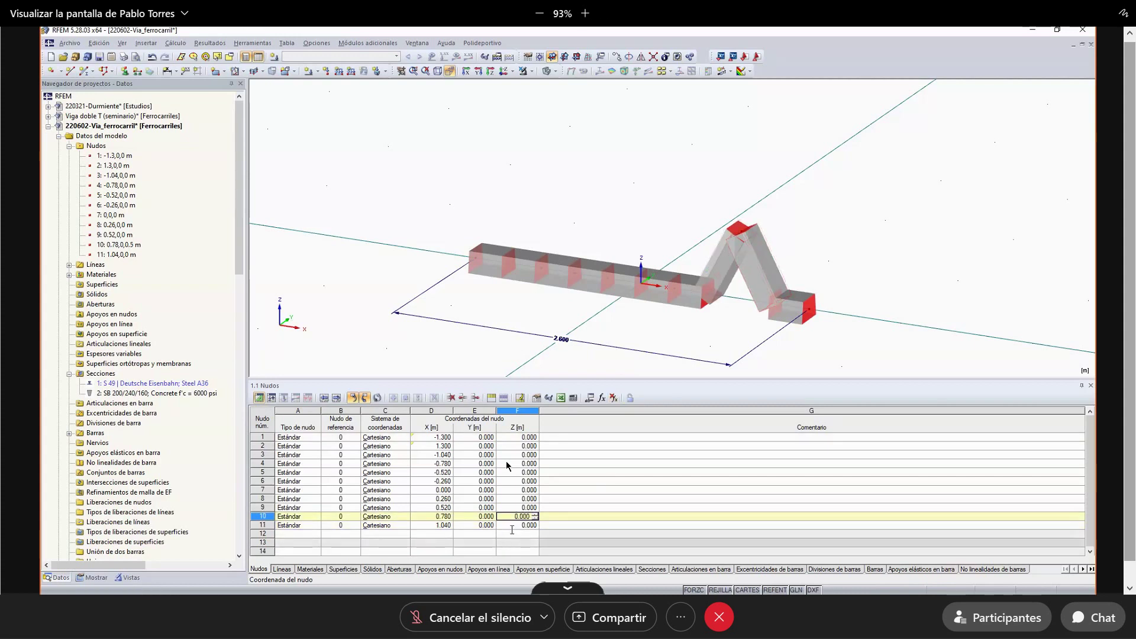
key(Return)
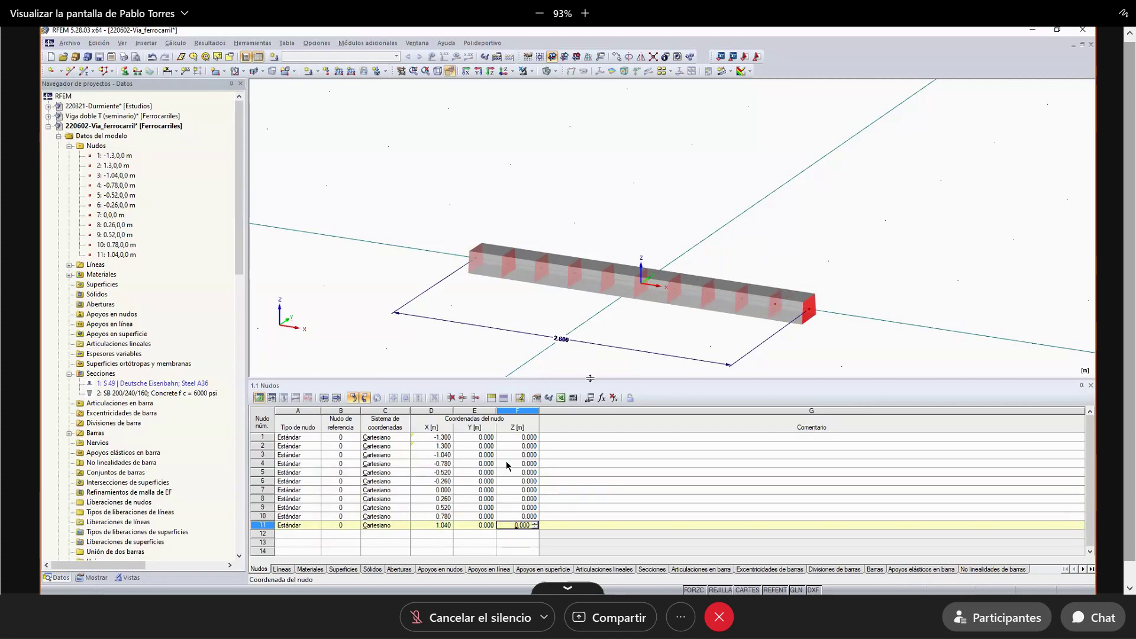
drag(590, 379, 592, 452)
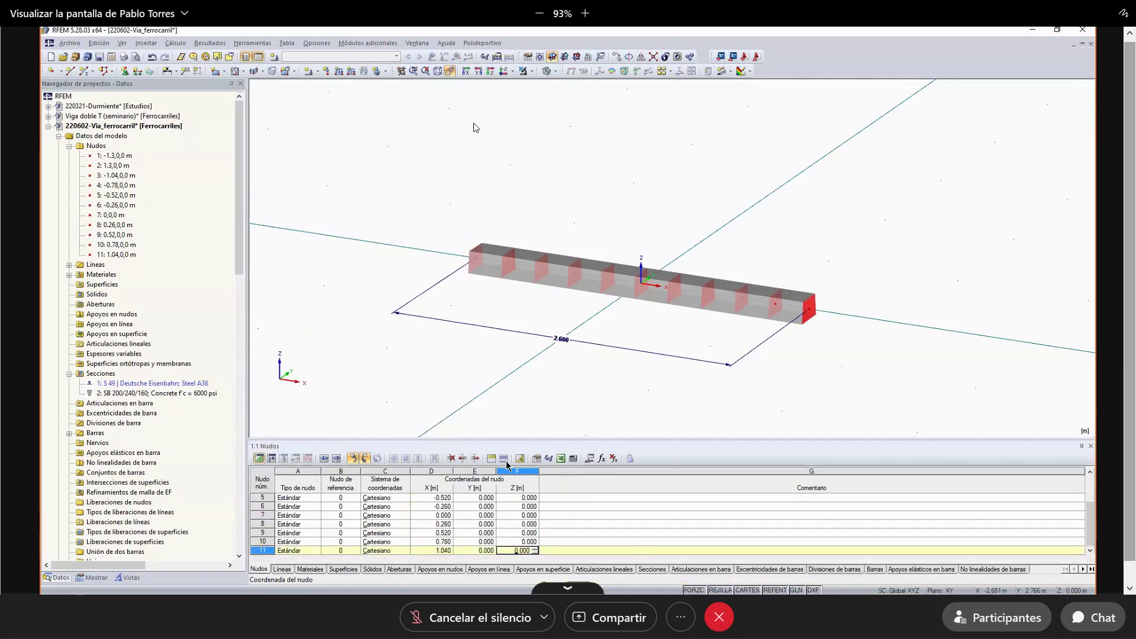
- Edit the sleeper's last segment (member 10) and choose a new solid trapezoid section for its member end
ctrl+middle_drag(361, 188, 436, 178)
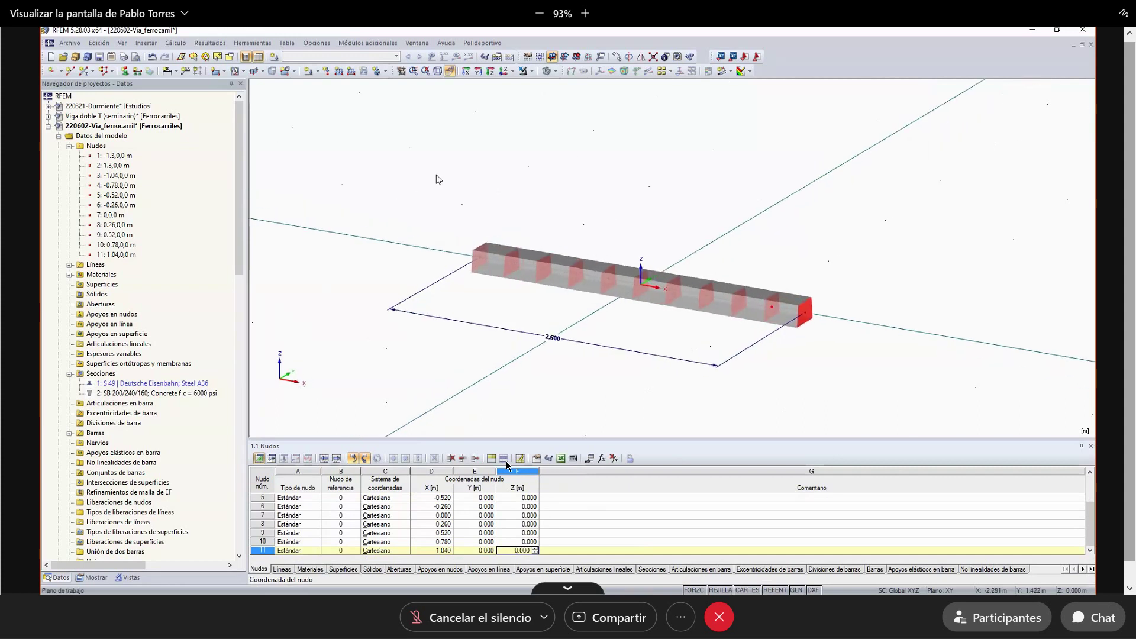
double_click(488, 258)
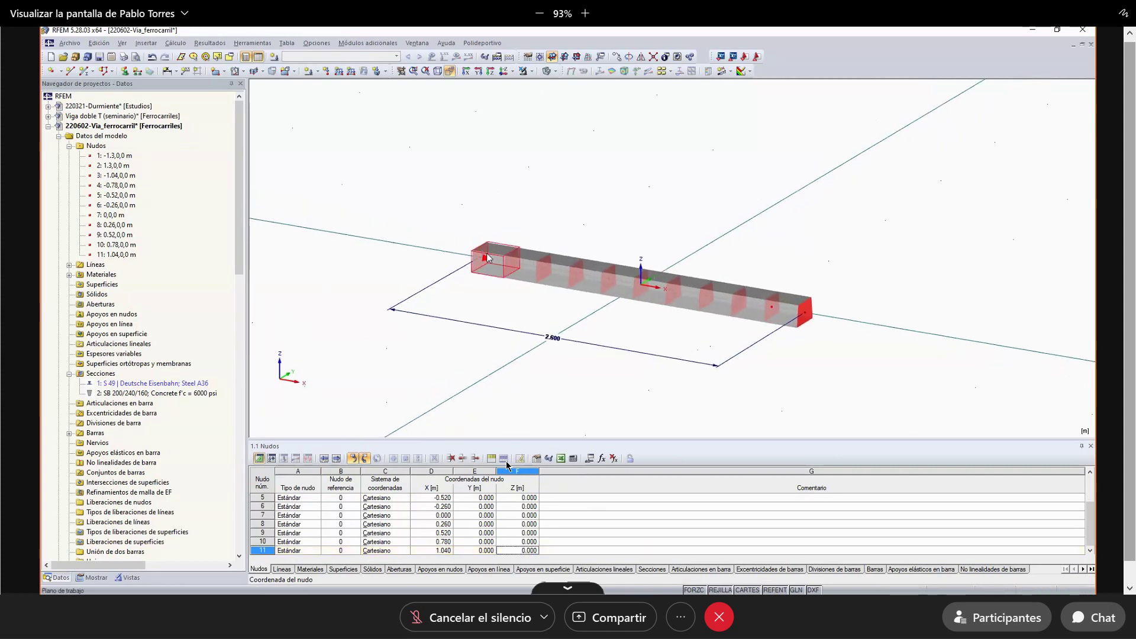
right_click(488, 258)
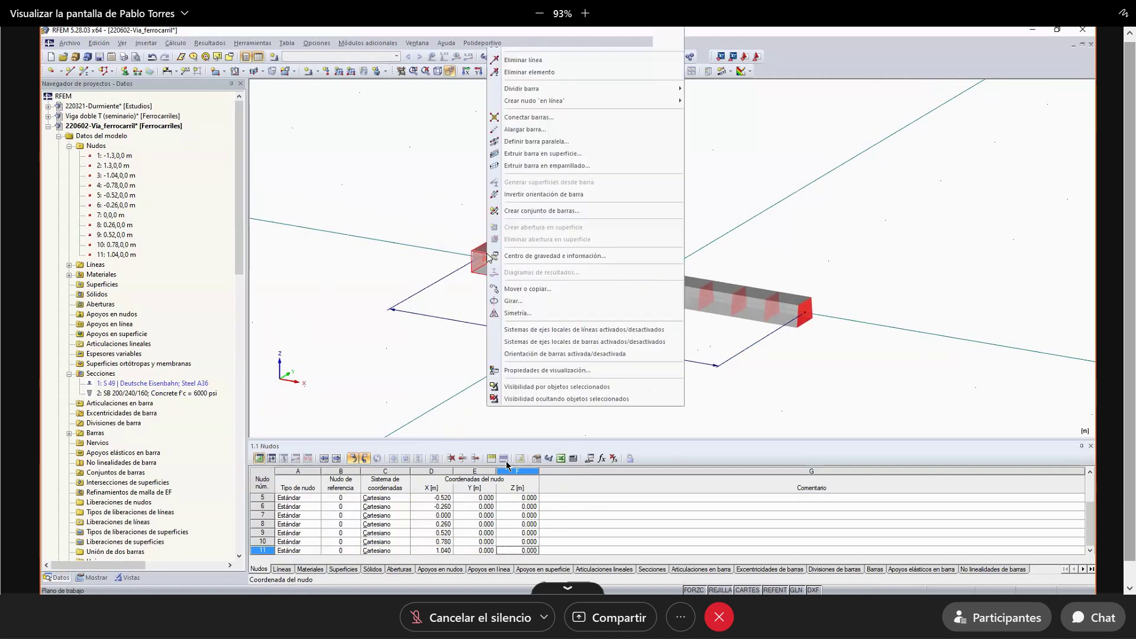
right_click(793, 310)
click(803, 130)
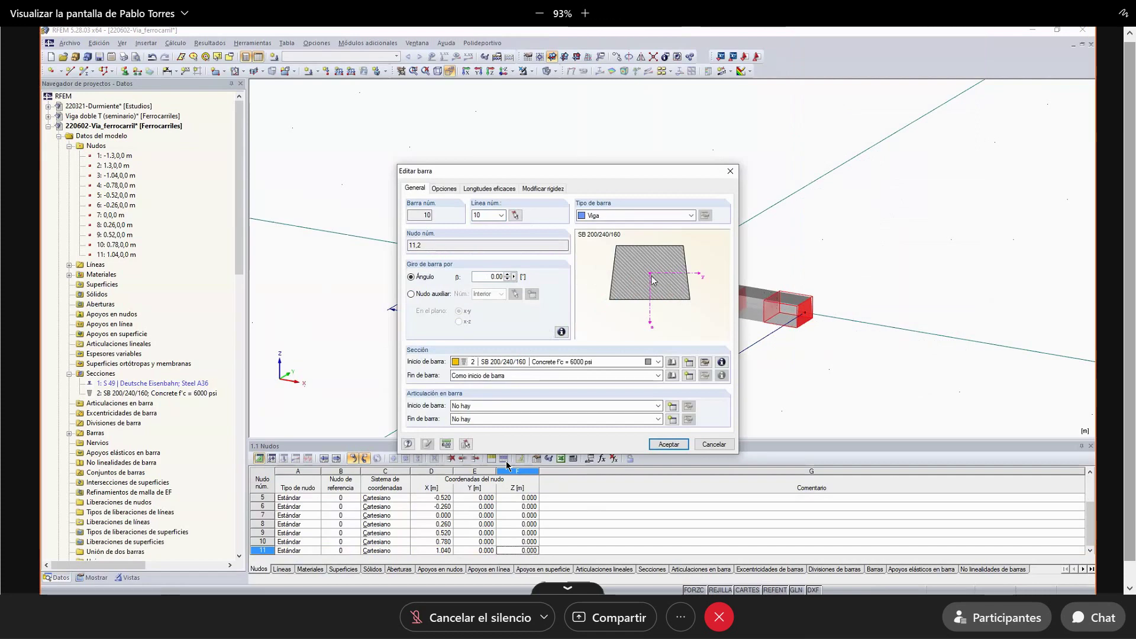
click(670, 364)
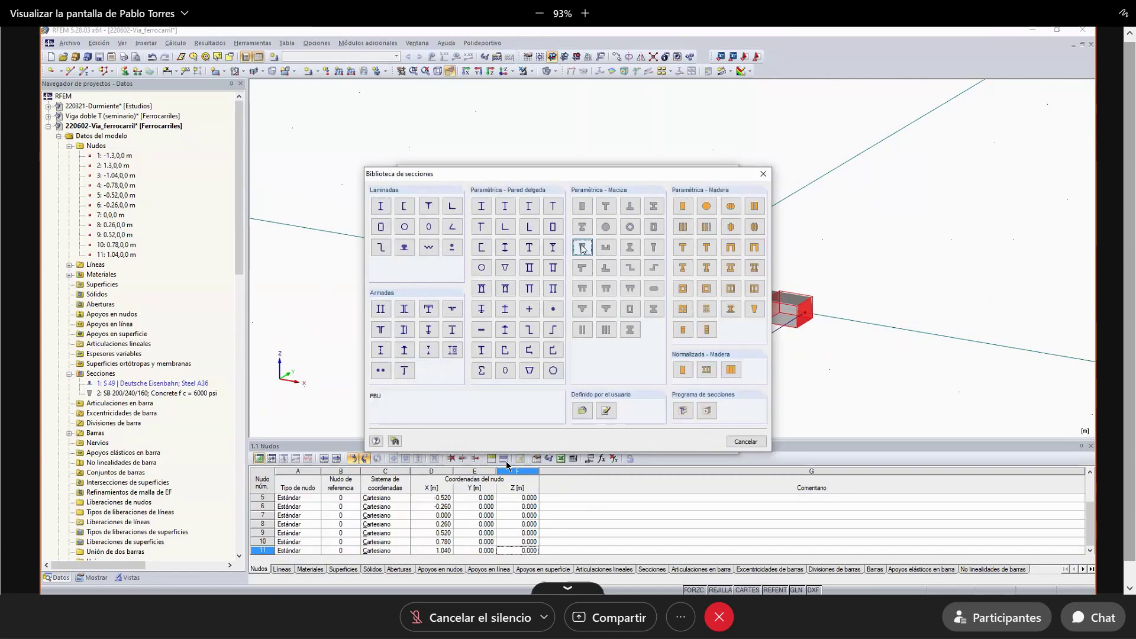
key(Escape)
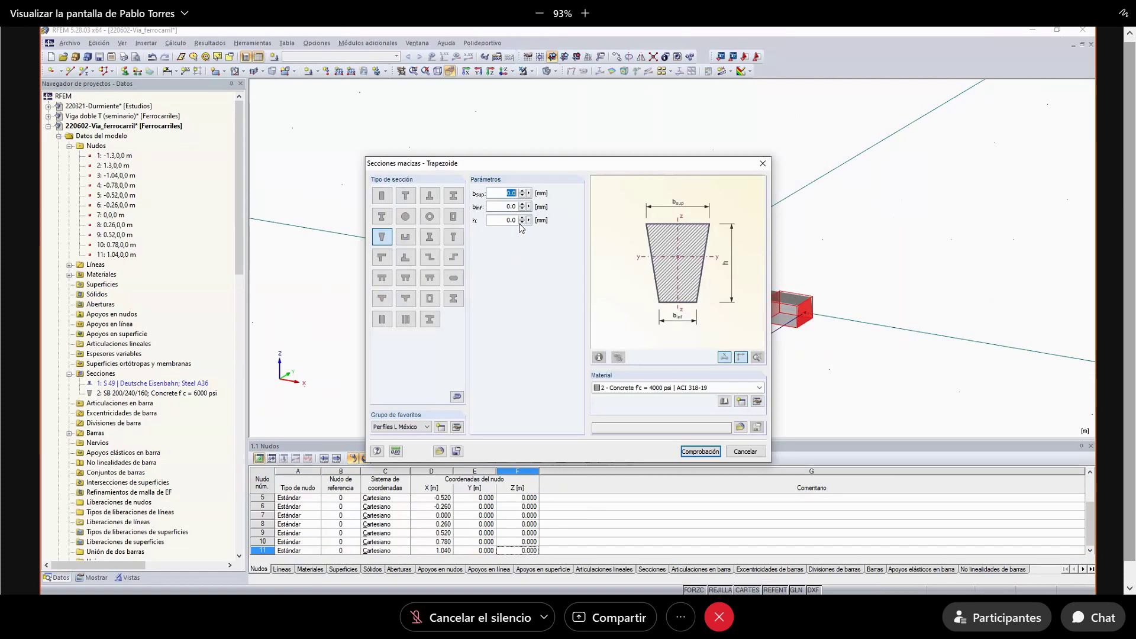
- Define the trapezoid with upper width 210 mm, lower width 240 mm, height 120 mm and concrete f'c = 6000 psi, and apply it to the member end
text(210)
double_click(497, 207)
text(240)
double_click(498, 220)
text(120)
click(749, 388)
click(658, 425)
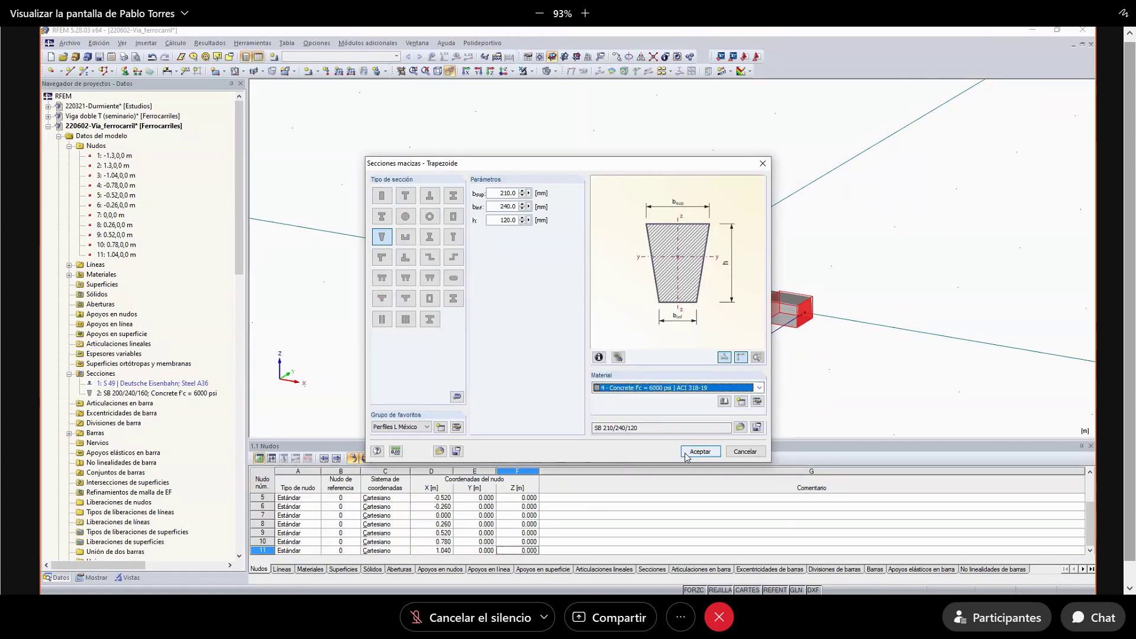
click(694, 451)
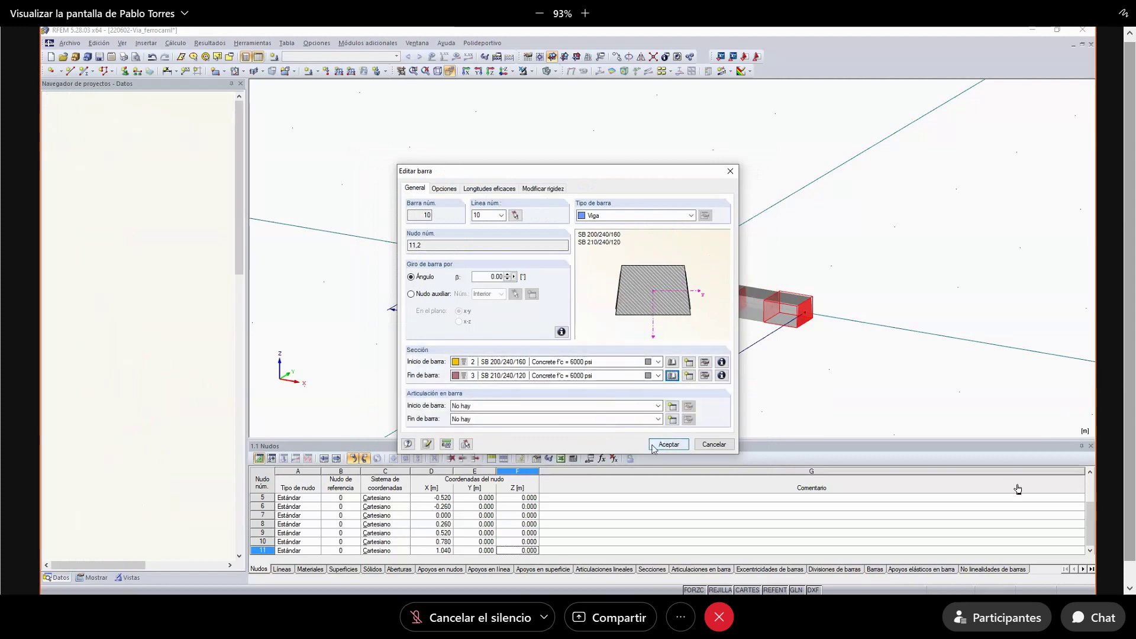
click(669, 445)
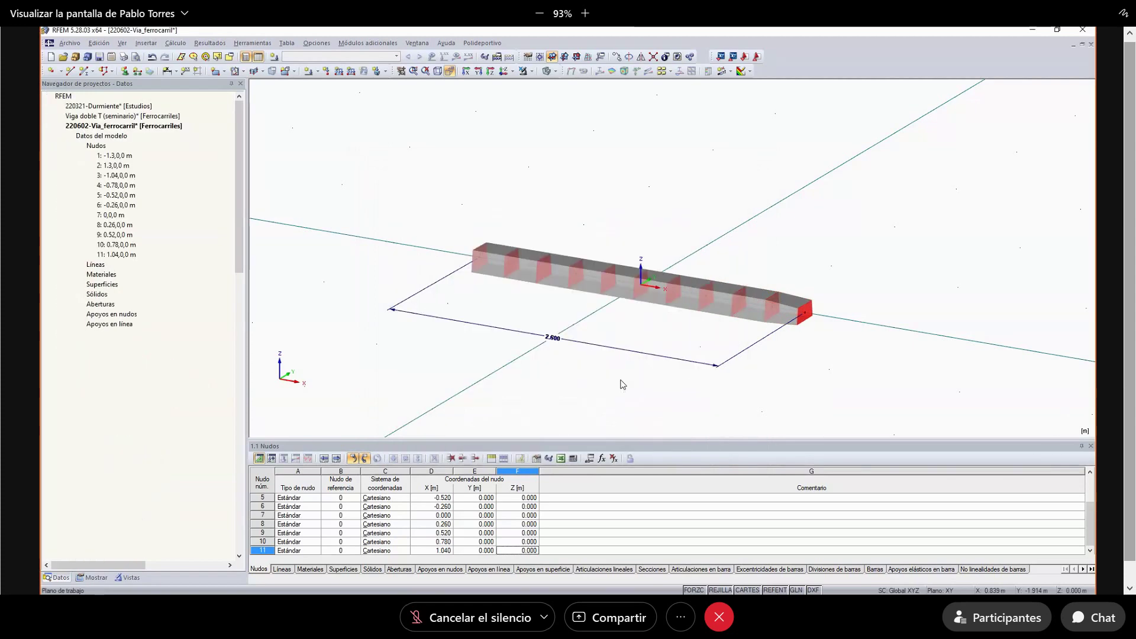
- Taper the sleeper's first segment (member 1) from section SB 210/240/120 at its start to SB 200/240/160 at its end
ctrl+middle_drag(621, 380, 669, 345)
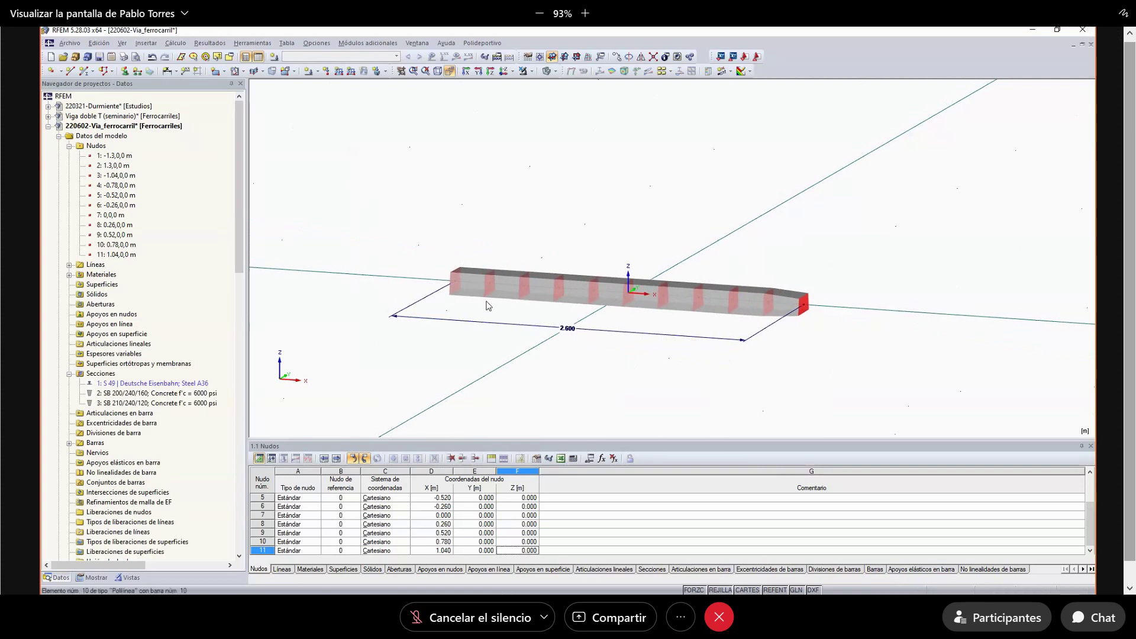
click(477, 285)
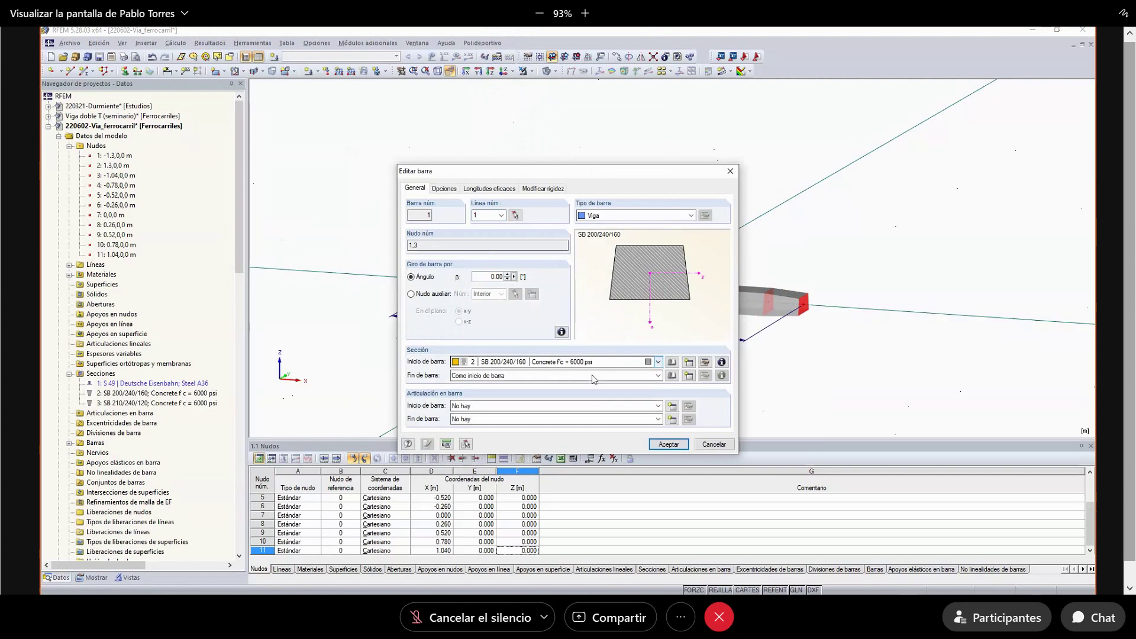
click(658, 362)
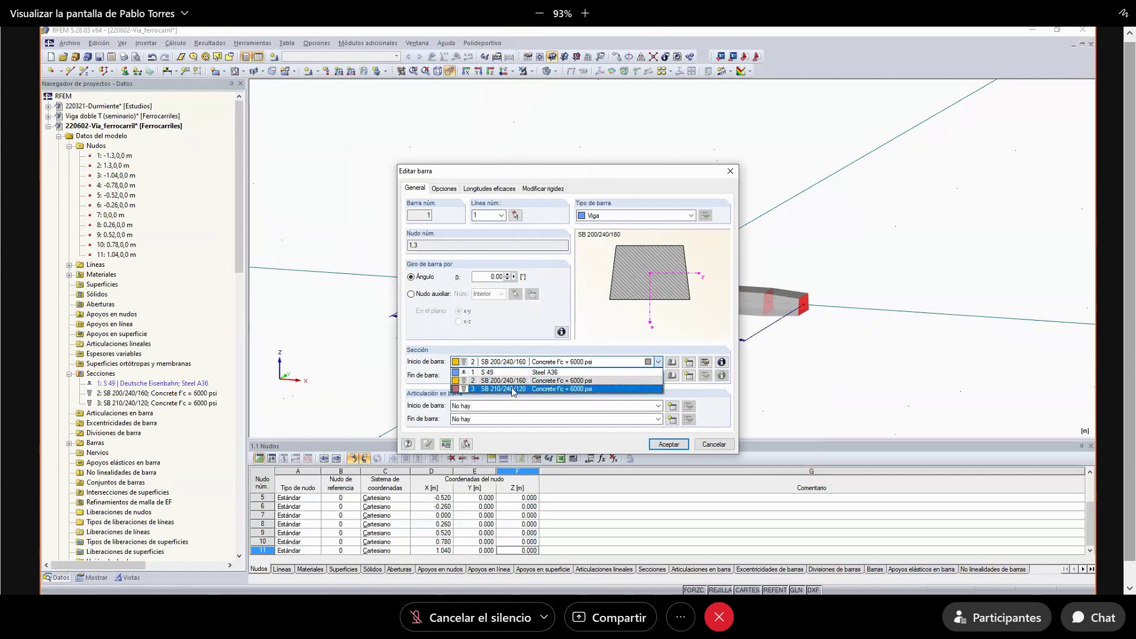
click(513, 389)
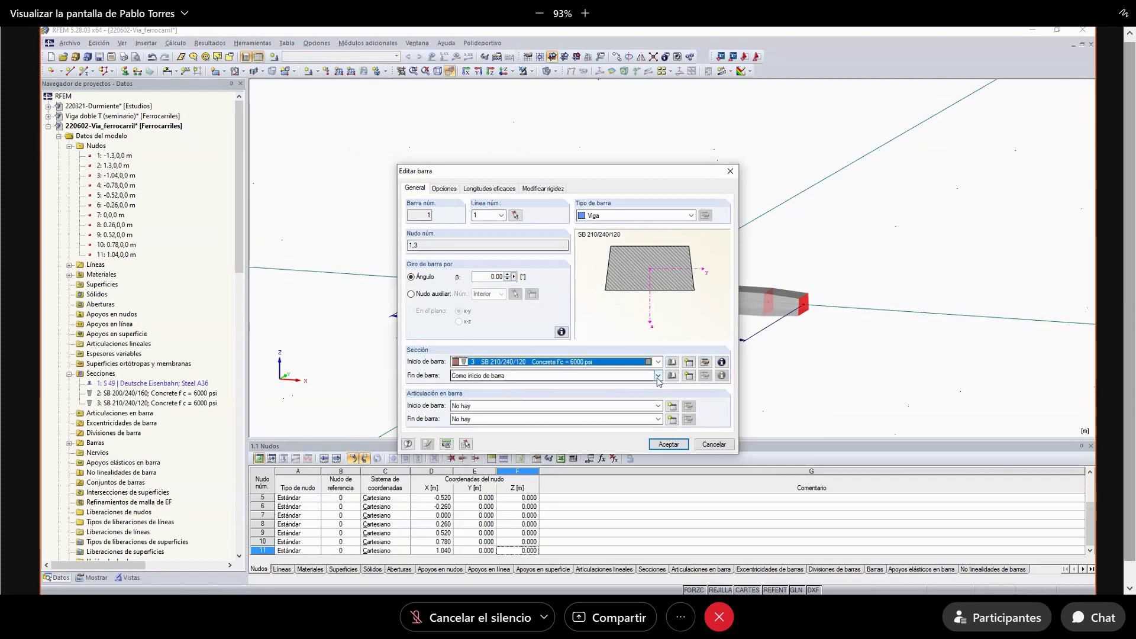
click(659, 376)
click(592, 403)
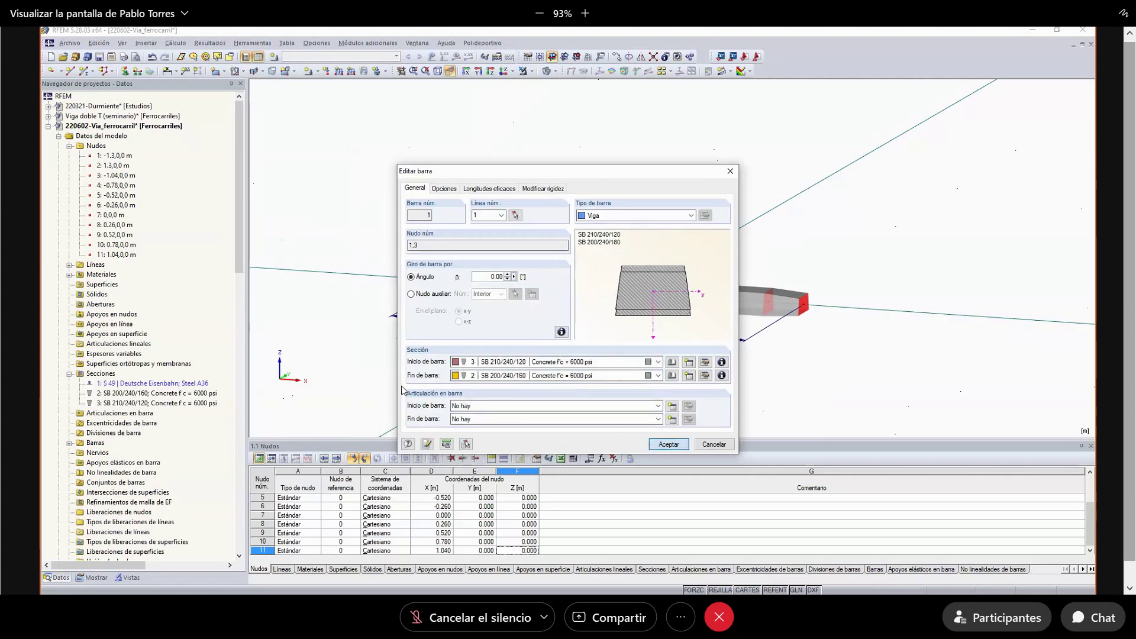
click(651, 445)
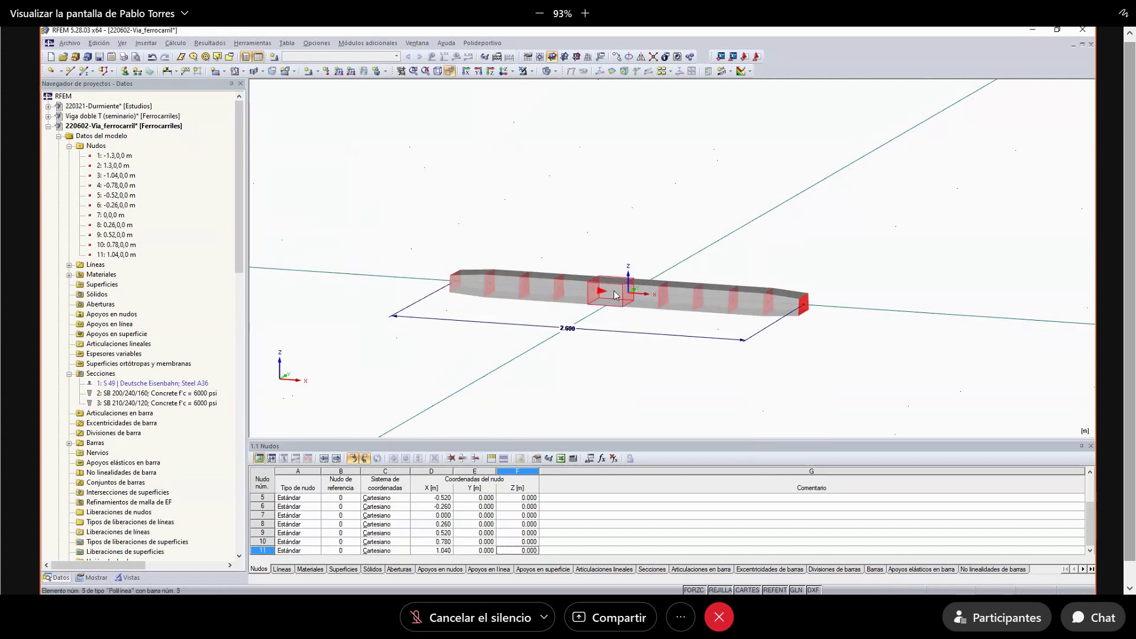
- Assign section SB 210/240/120 to the sleeper's two middle segments (members 5 and 6)
right_click(647, 297)
click(684, 49)
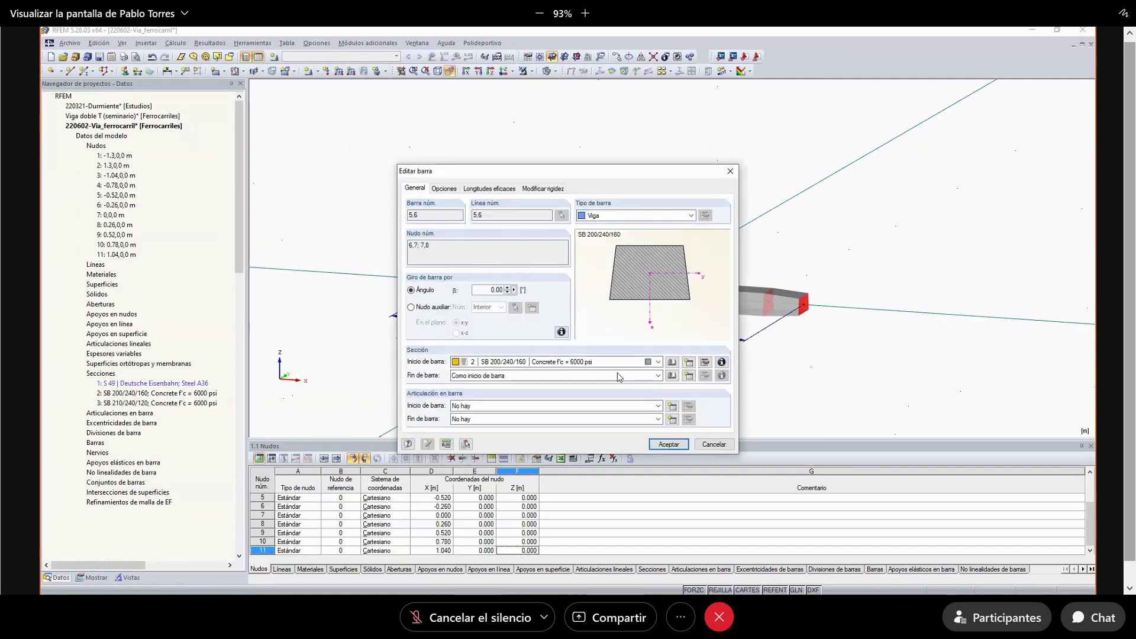
click(617, 362)
click(613, 391)
click(669, 445)
- Set the end section of member 4, just before the middle segments, to SB 210/240/120
right_click(578, 290)
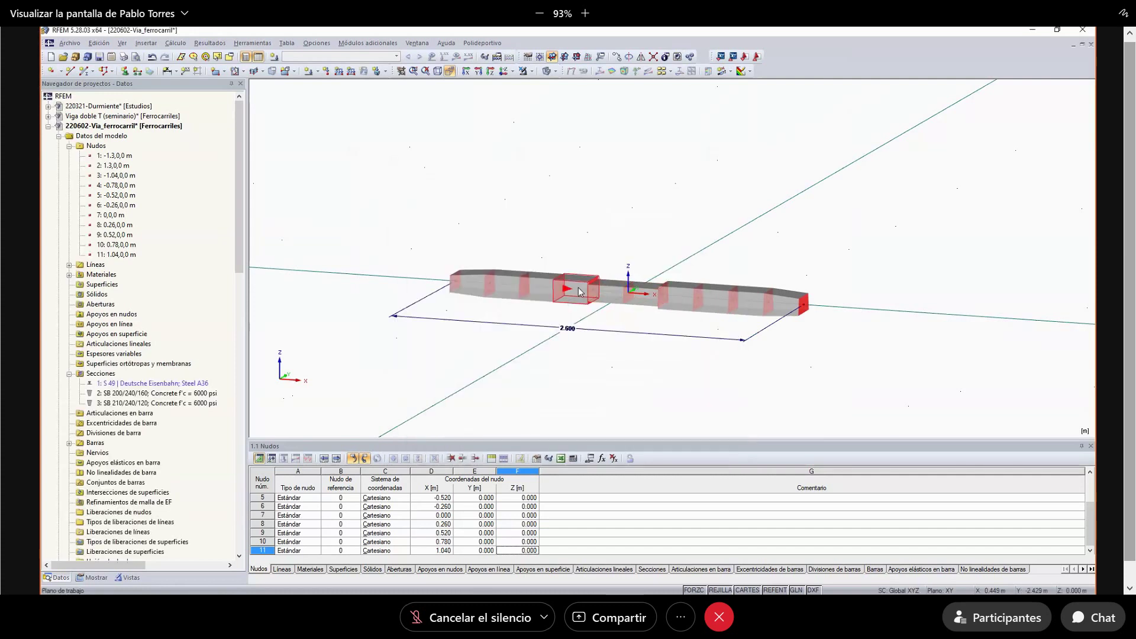
click(616, 129)
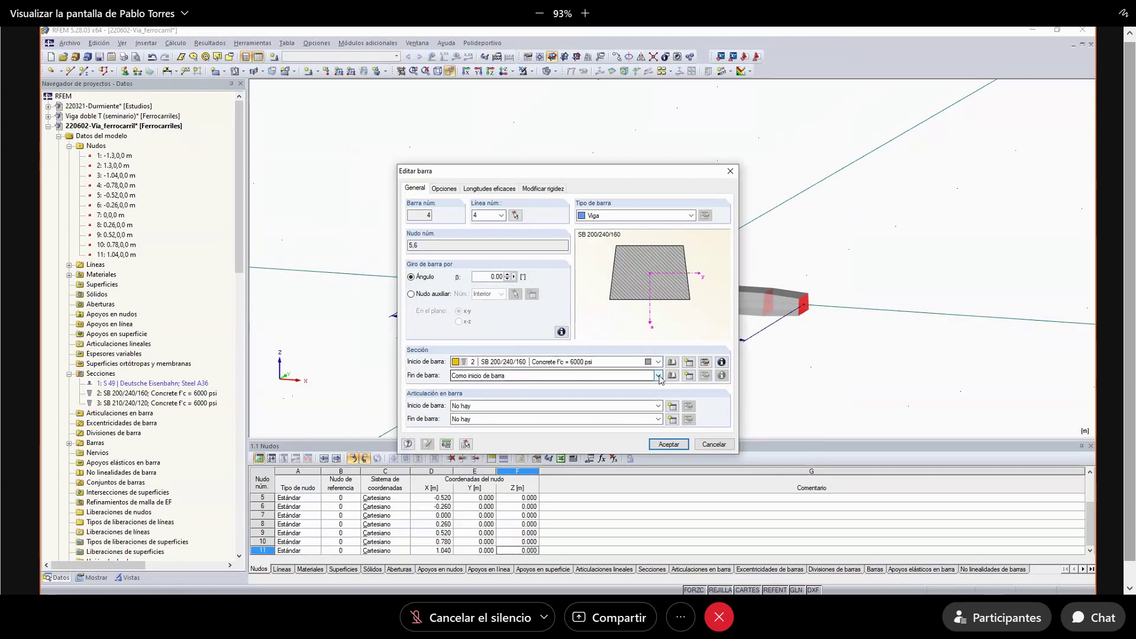
click(659, 378)
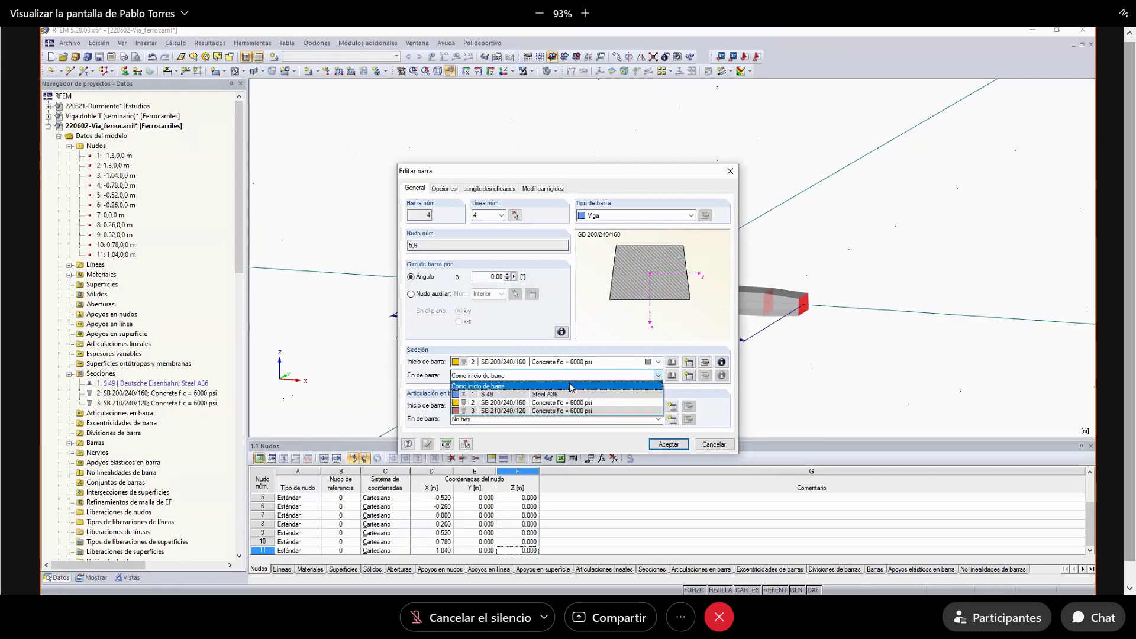
click(517, 411)
click(668, 445)
- Taper member 7, just after the middle segments, from section SB 210/240/120 at its start to SB 200/240/160 at its end
right_click(680, 305)
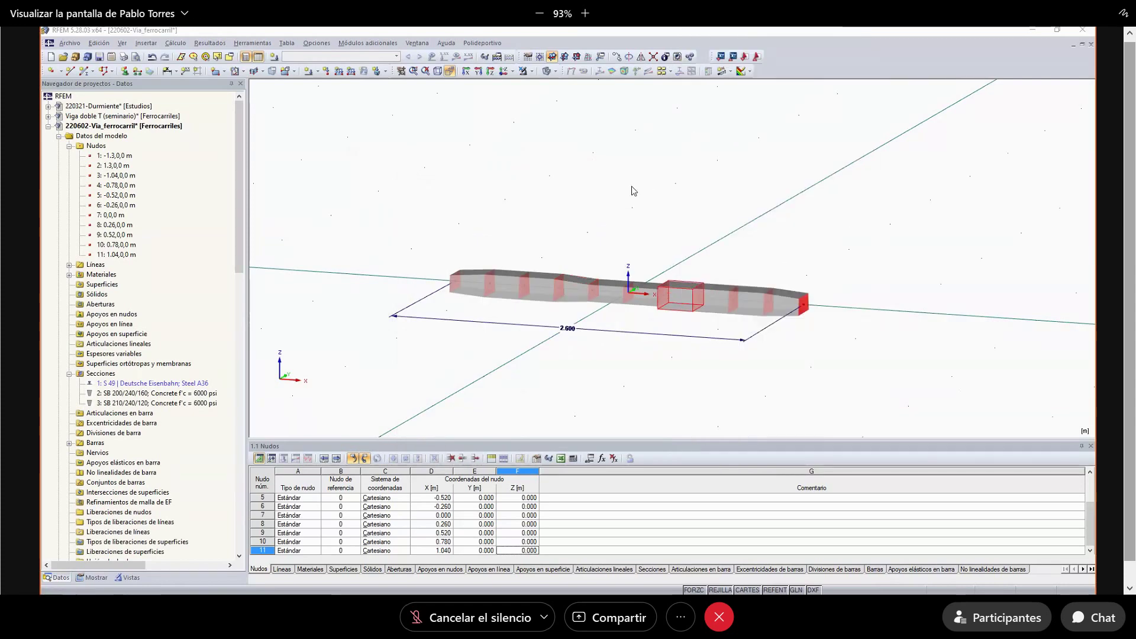
click(658, 362)
click(529, 392)
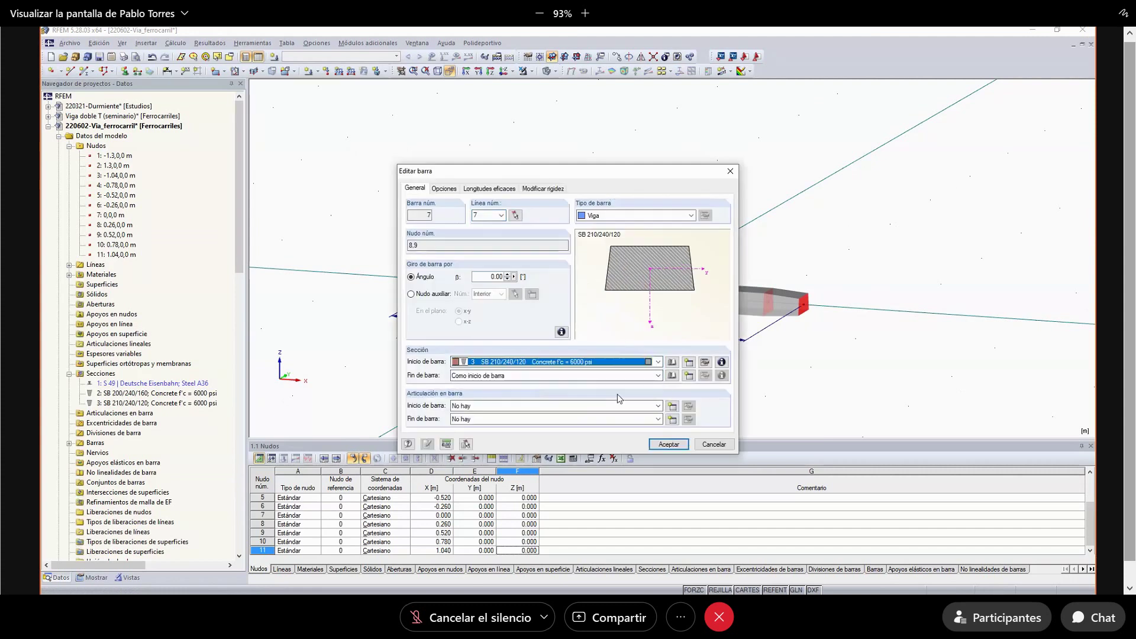
click(658, 377)
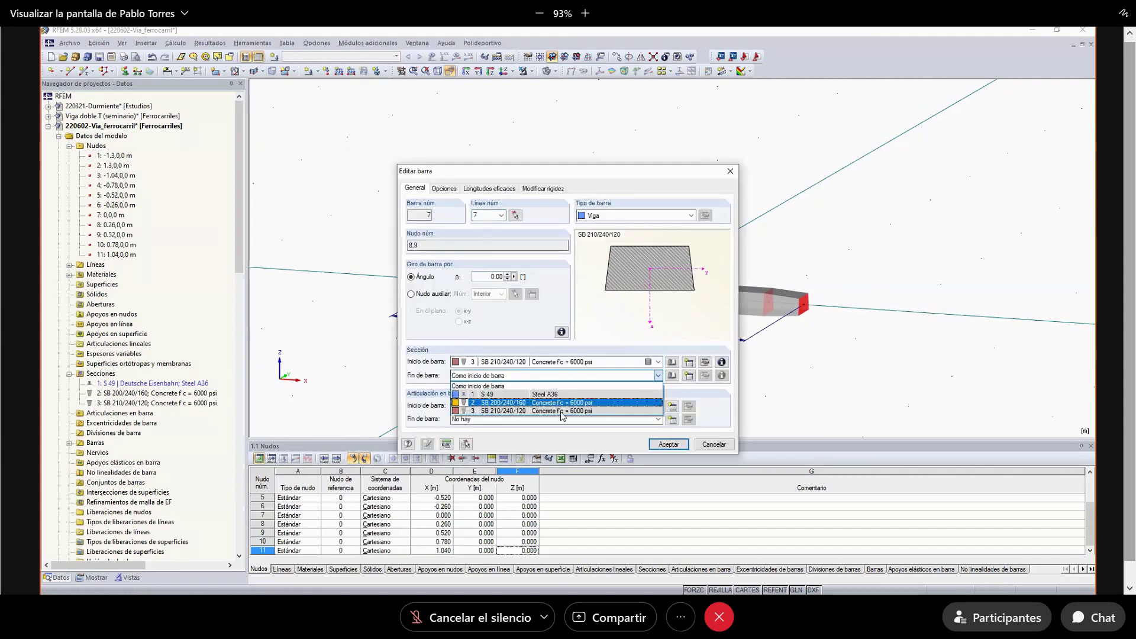
click(561, 414)
click(667, 444)
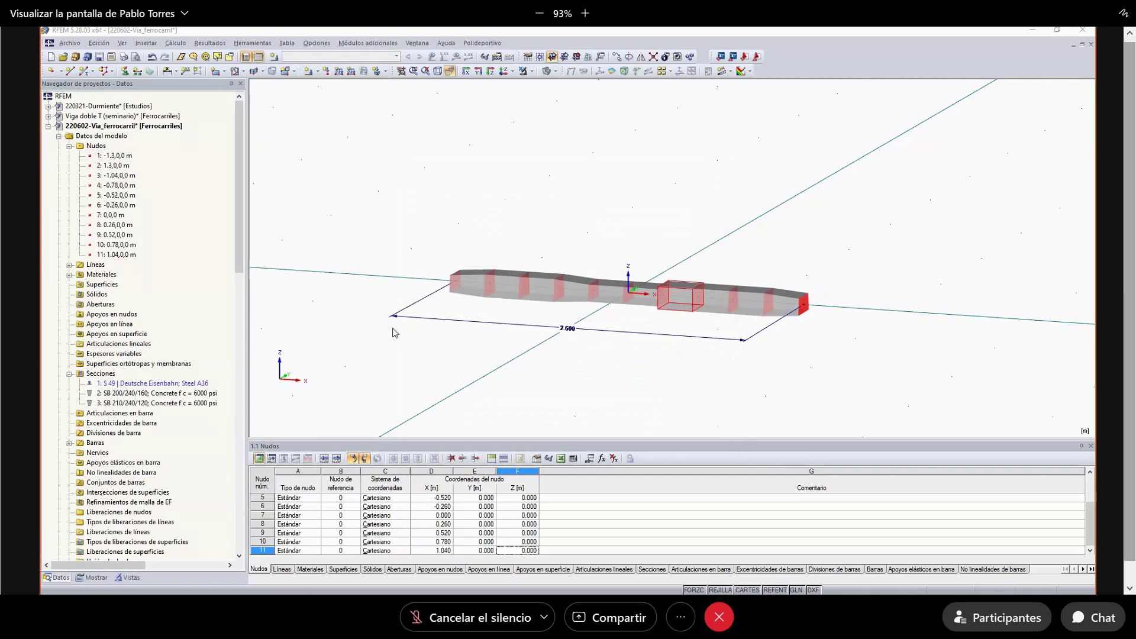
- Assign all ten sleeper segments a new member eccentricity in the global system, with the section aligned at bottom centre and zero absolute offsets
ctrl+middle_drag(389, 322, 674, 302)
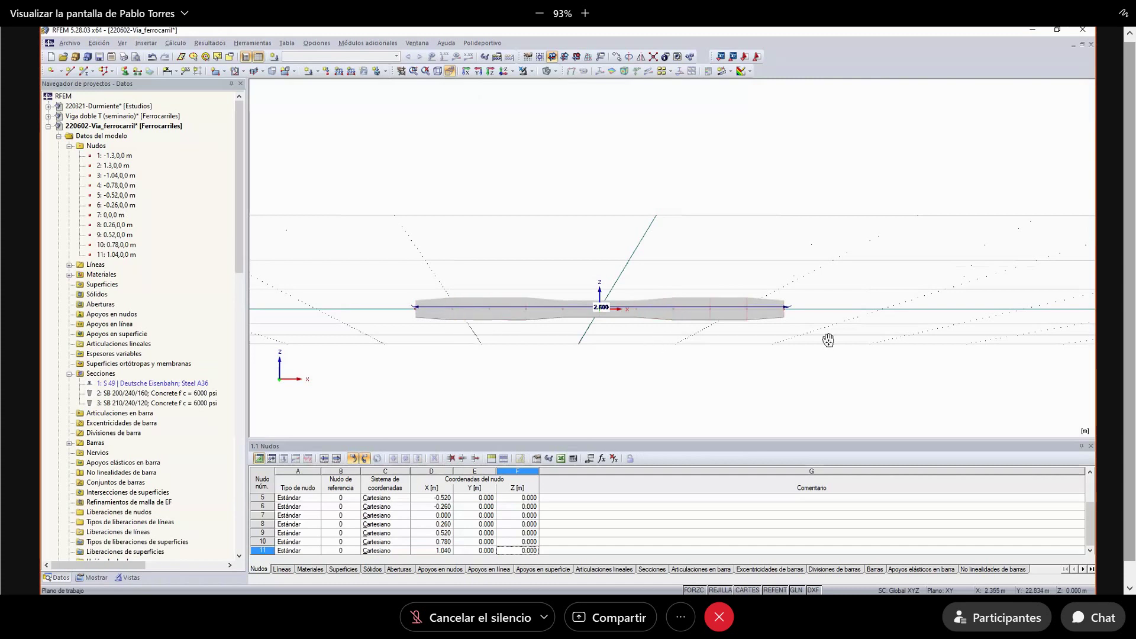
ctrl+middle_drag(828, 339, 497, 385)
drag(575, 229, 831, 382)
right_click(712, 301)
mouse_move(811, 320)
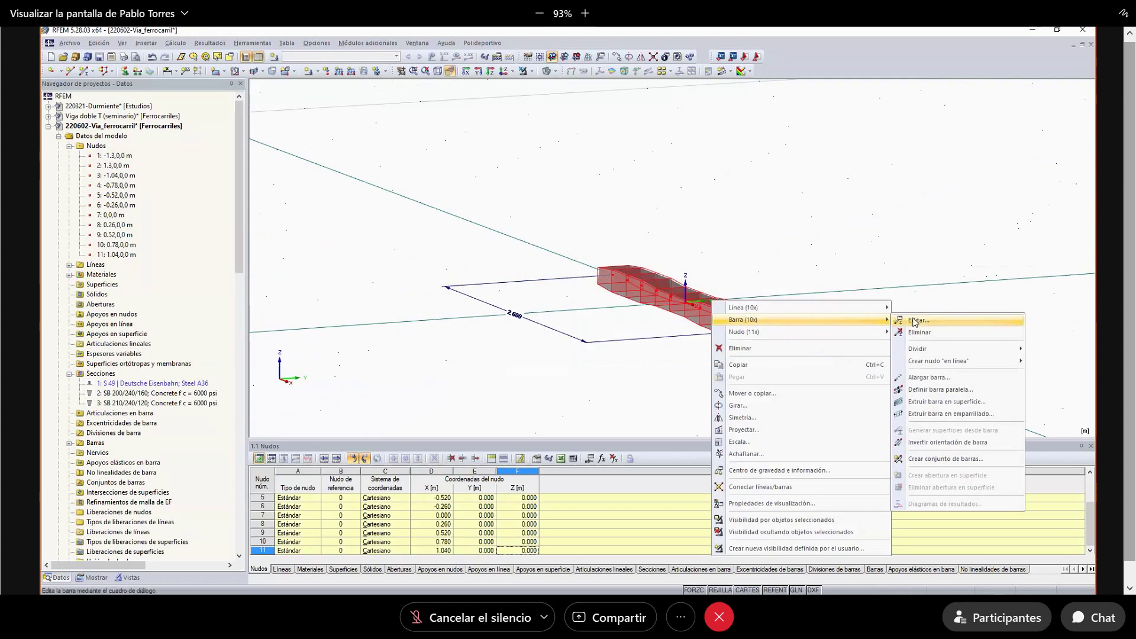
click(917, 321)
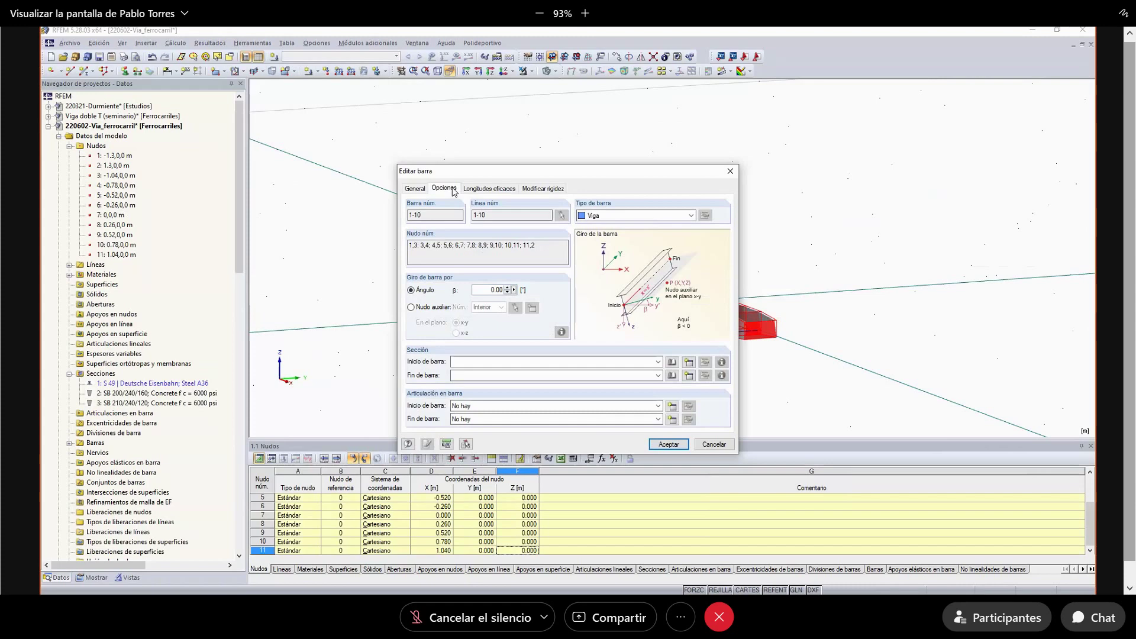
click(453, 189)
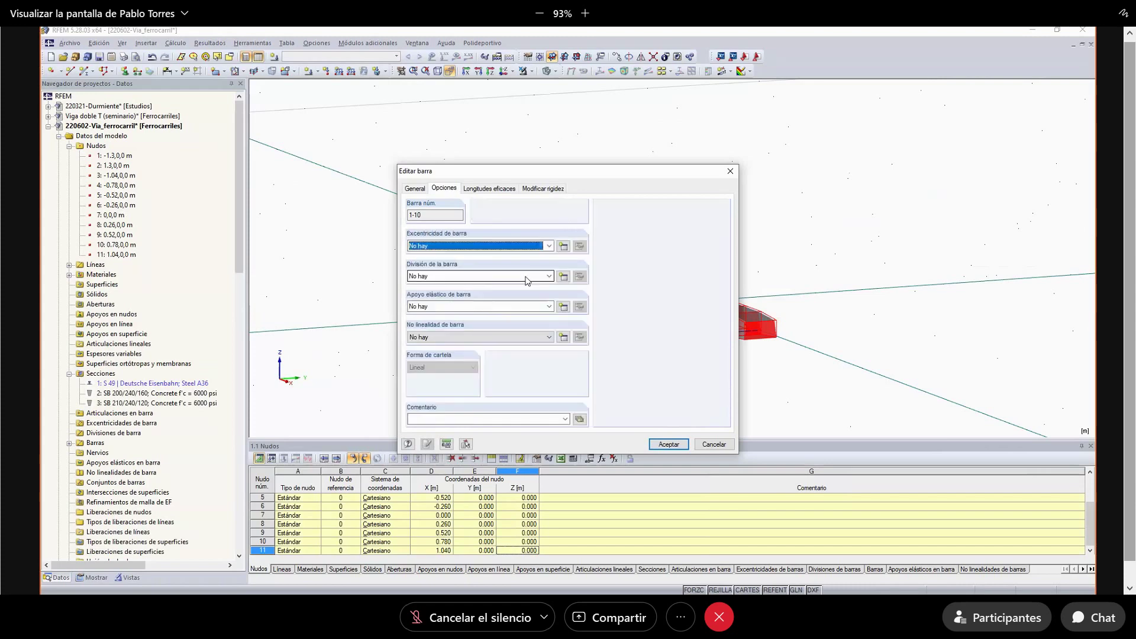
click(563, 246)
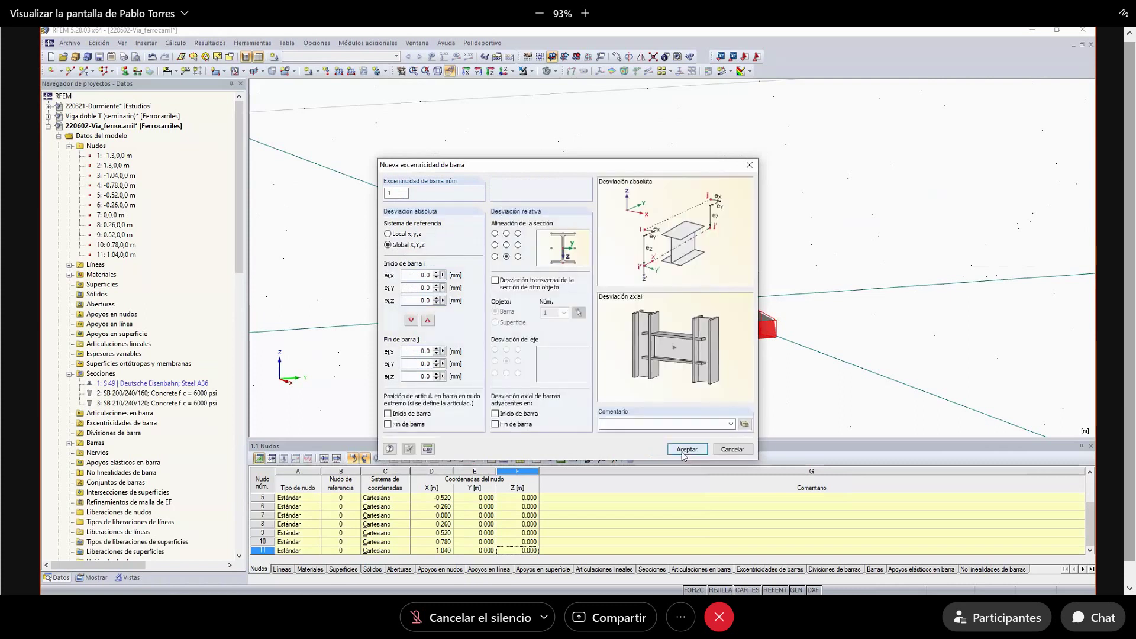
click(686, 450)
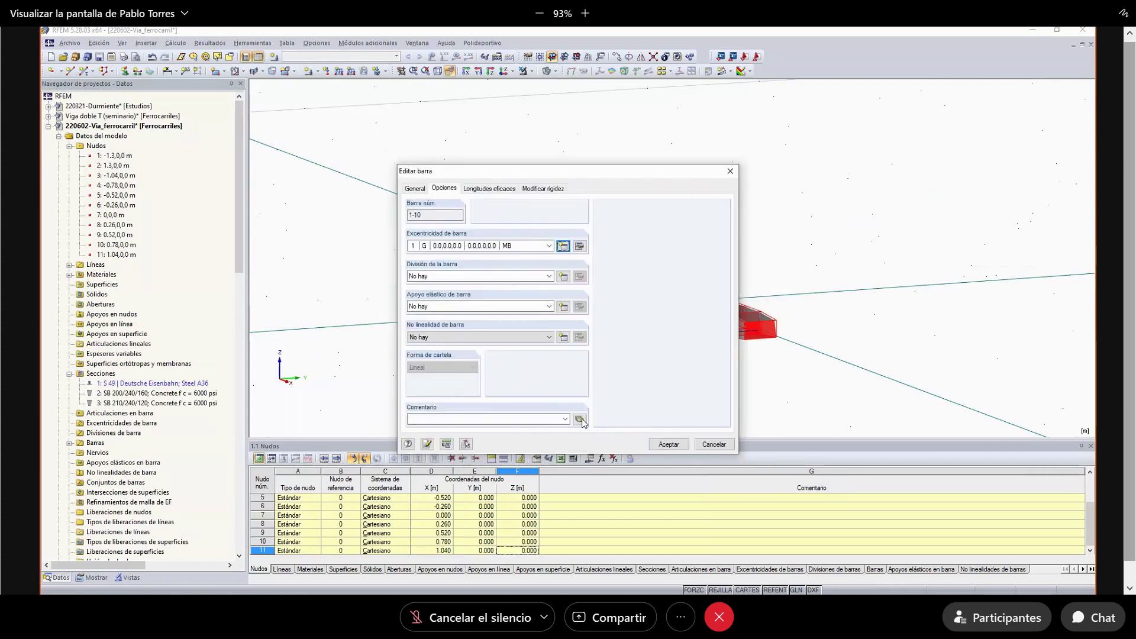
key(Return)
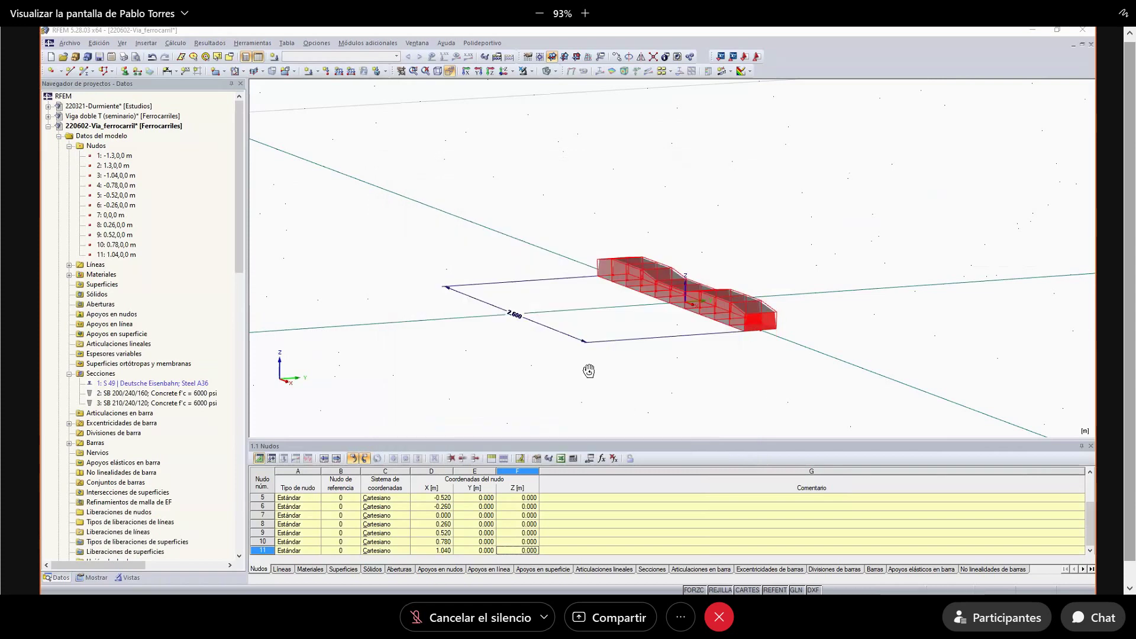
- Create a new member elastic foundation for the sleeper's ten segments
ctrl+middle_drag(589, 371, 746, 370)
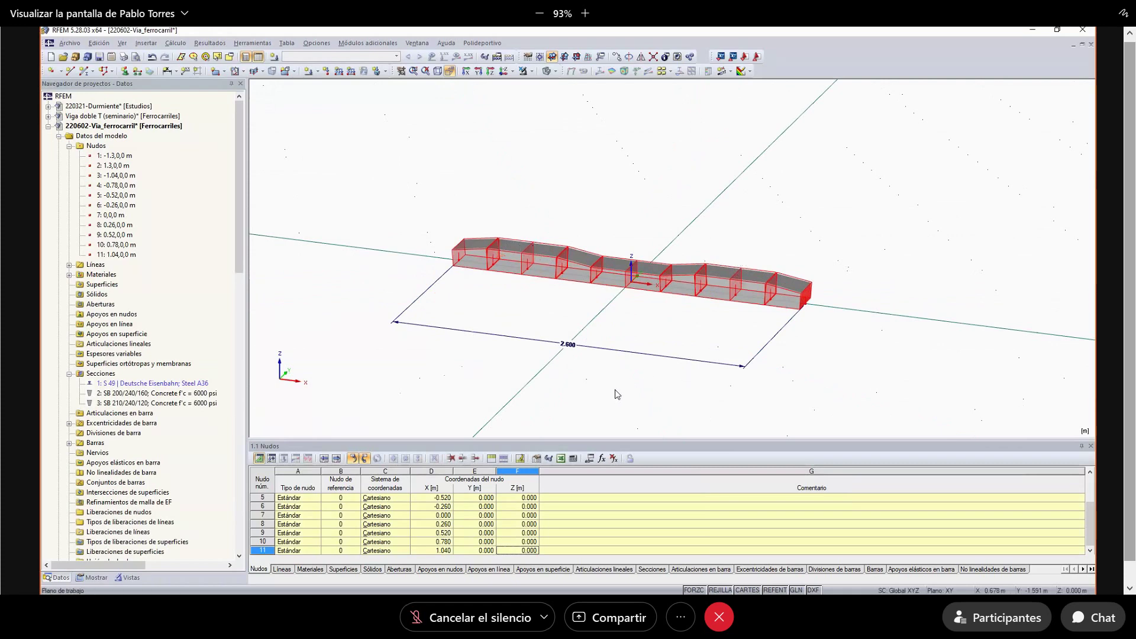
ctrl+middle_drag(615, 389, 513, 302)
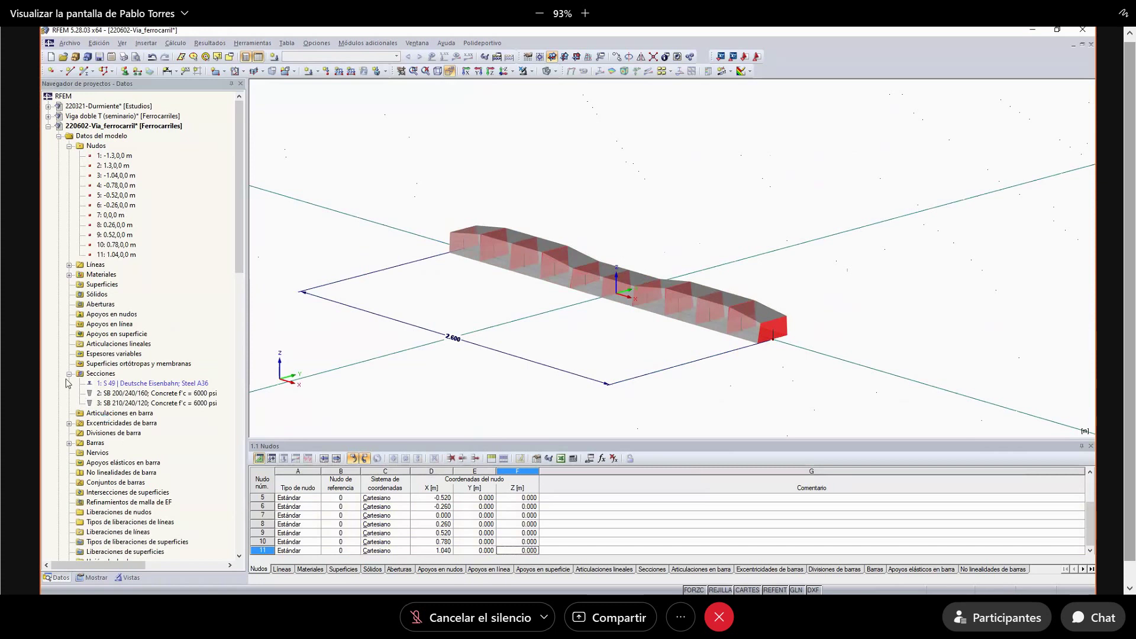
click(115, 462)
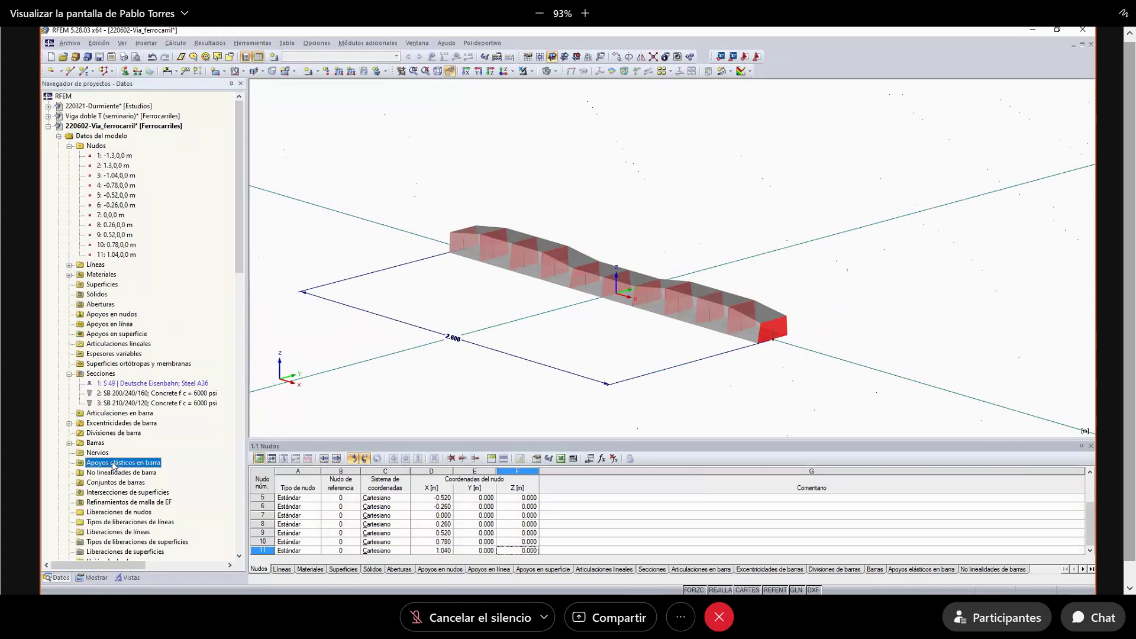
right_click(114, 465)
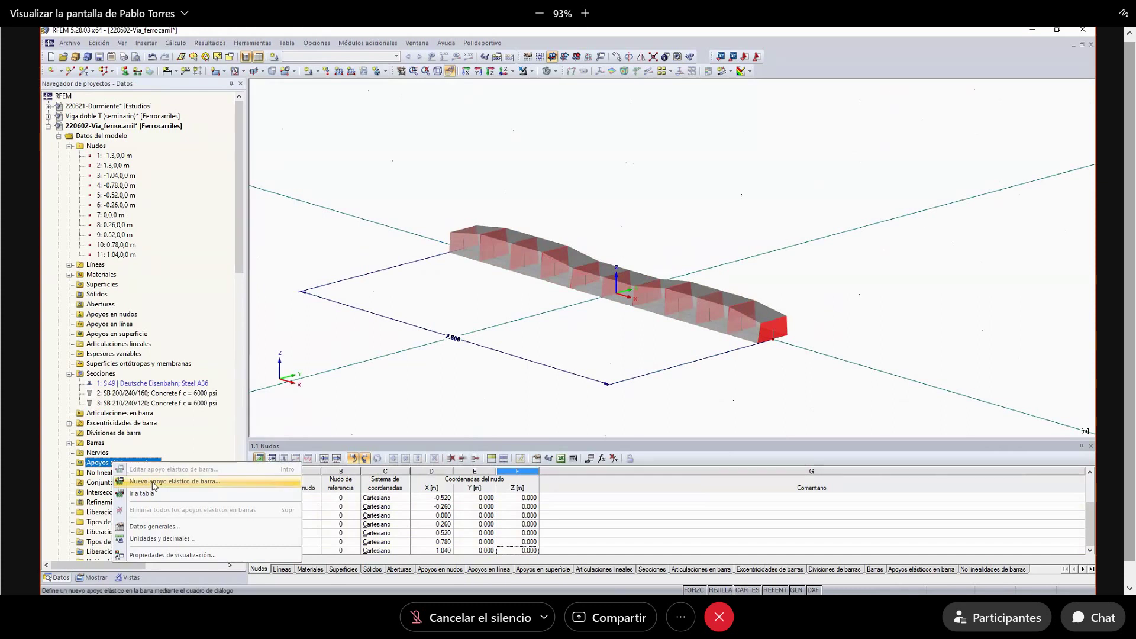
click(153, 486)
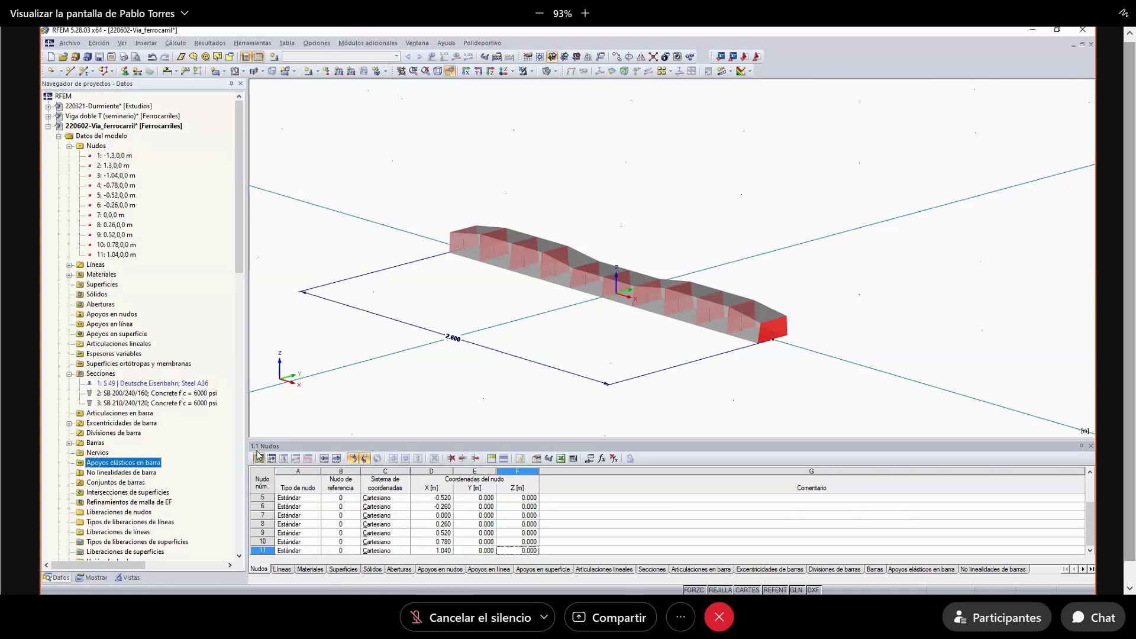
- Inspect the elastic foundation along the whole sleeper from several angles and distances
scroll(685, 378, up, 3)
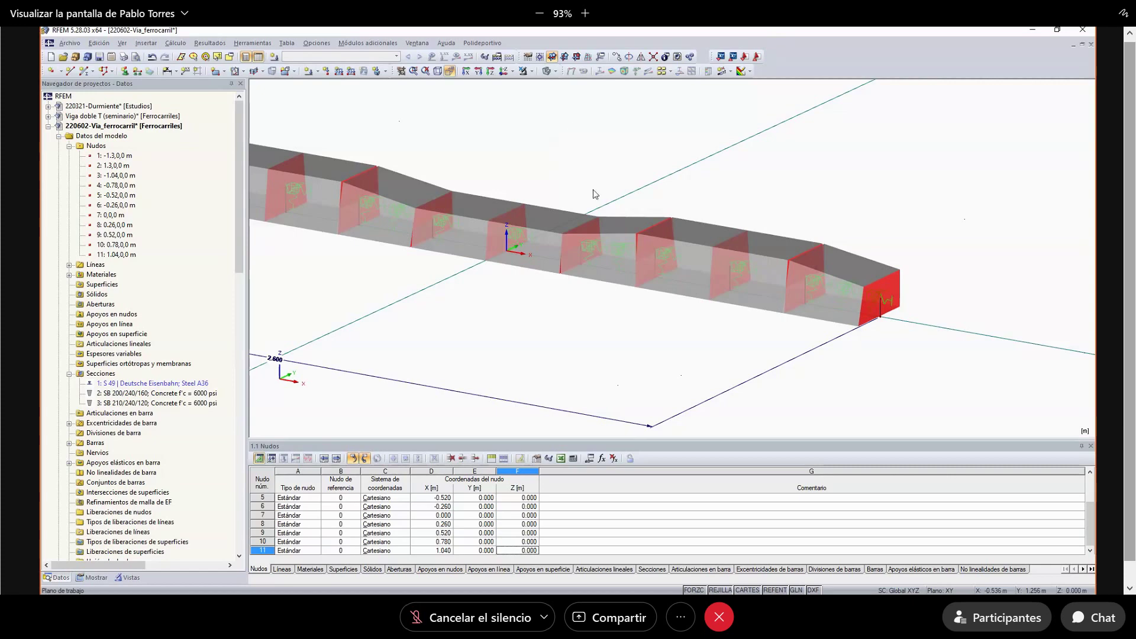
scroll(655, 271, down, 2)
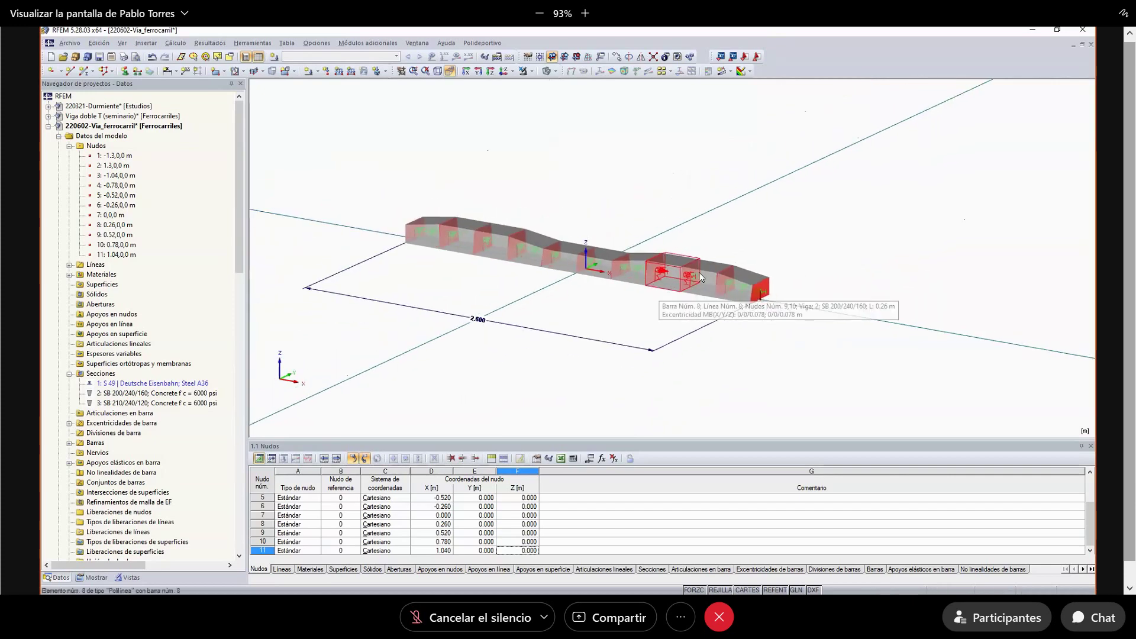
scroll(699, 276, down, 3)
ctrl+middle_drag(698, 330, 812, 320)
scroll(812, 320, down, 1)
scroll(733, 232, up, 1)
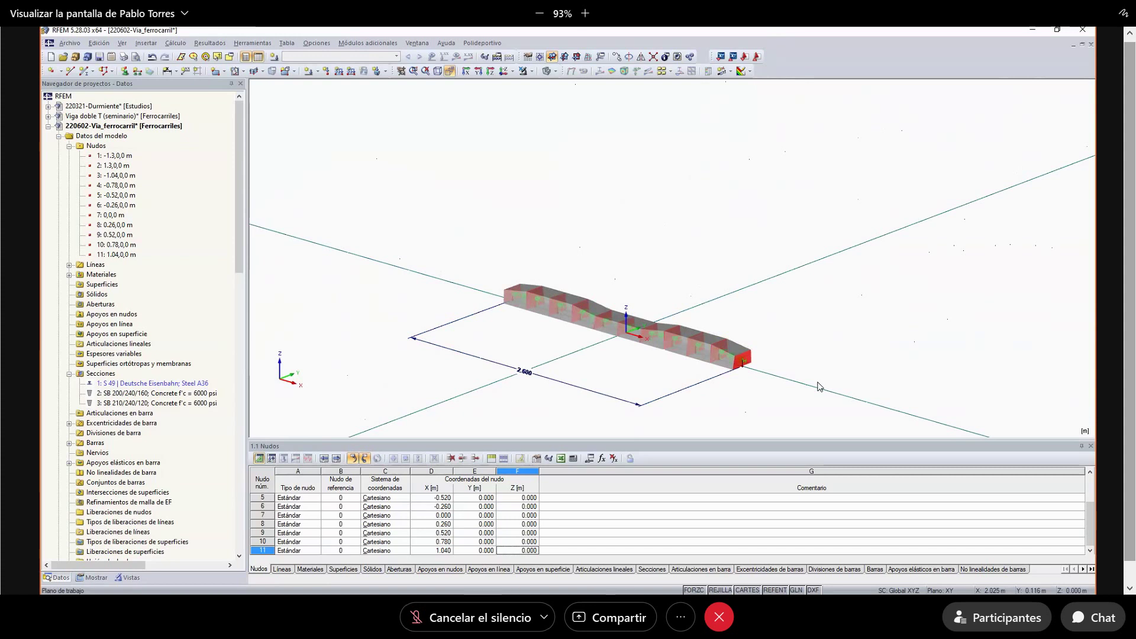
scroll(870, 402, up, 2)
scroll(551, 364, down, 1)
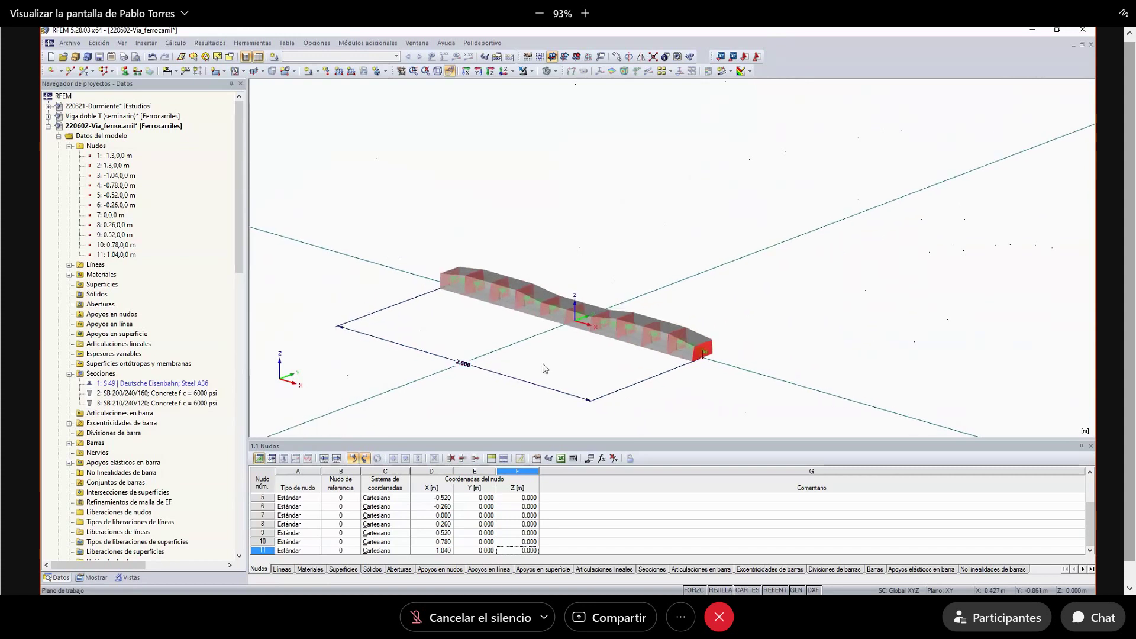
scroll(545, 368, down, 1)
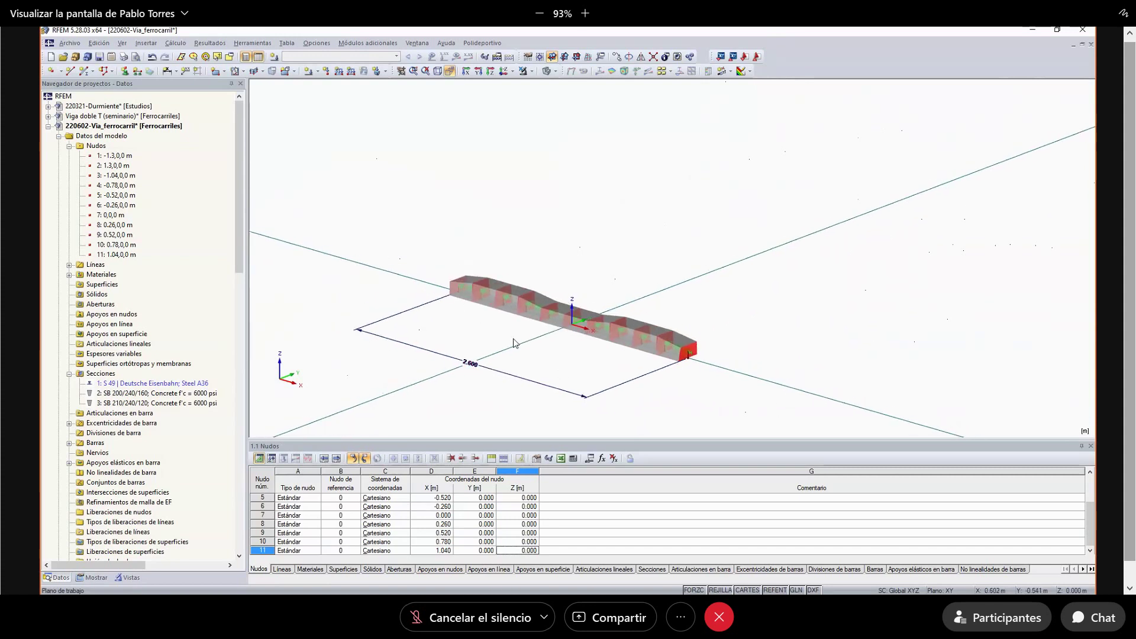
scroll(379, 296, up, 3)
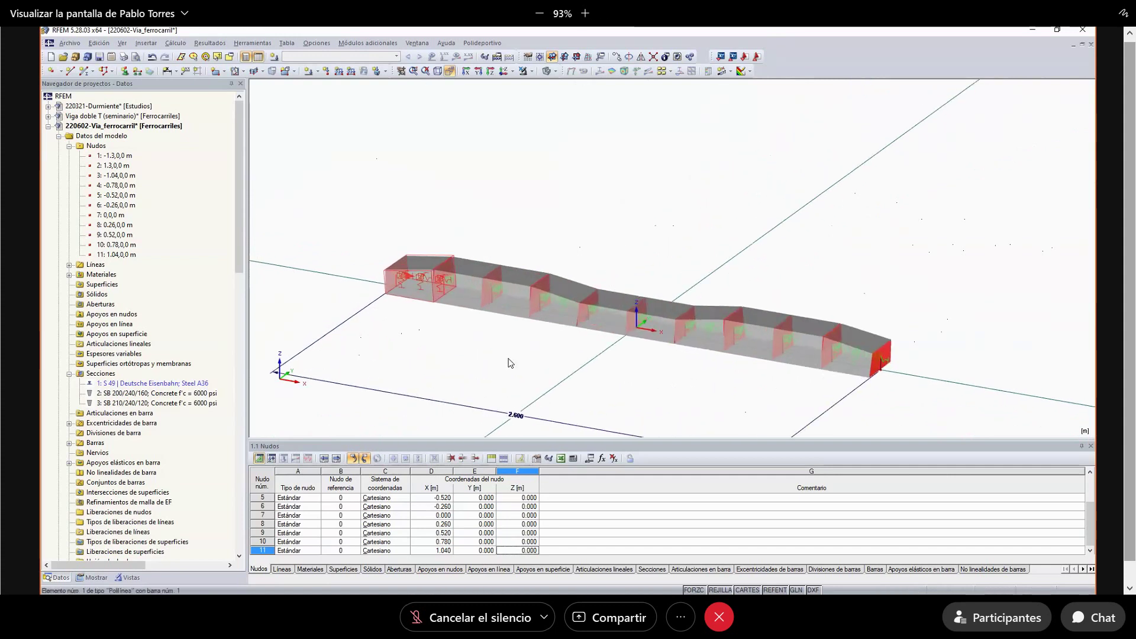
scroll(628, 439, down, 1)
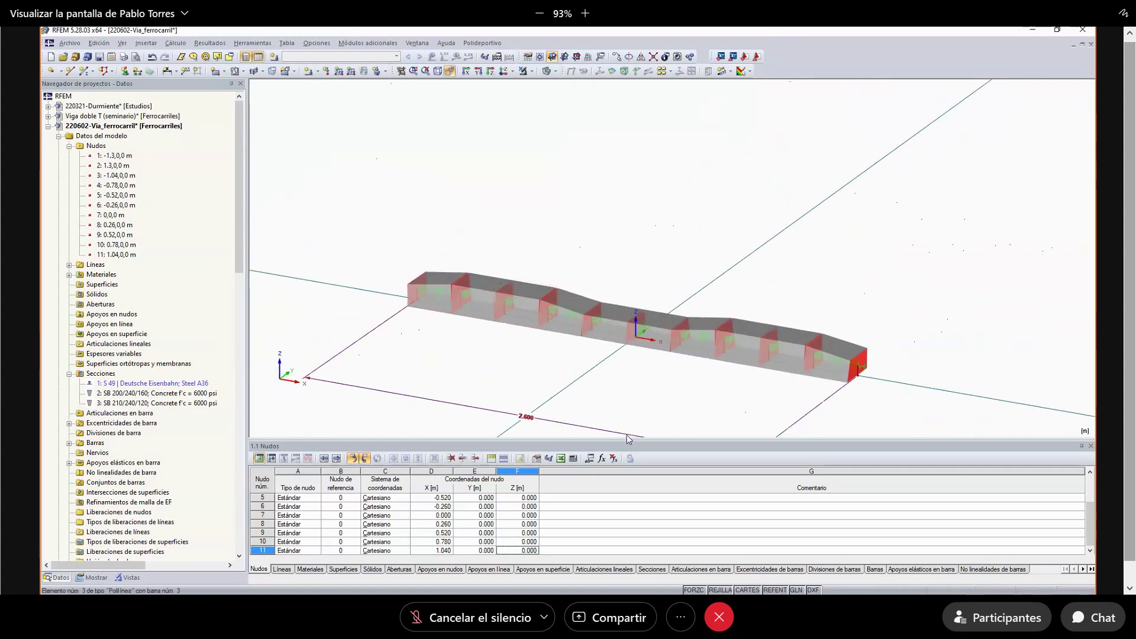
middle_drag(627, 436, 623, 452)
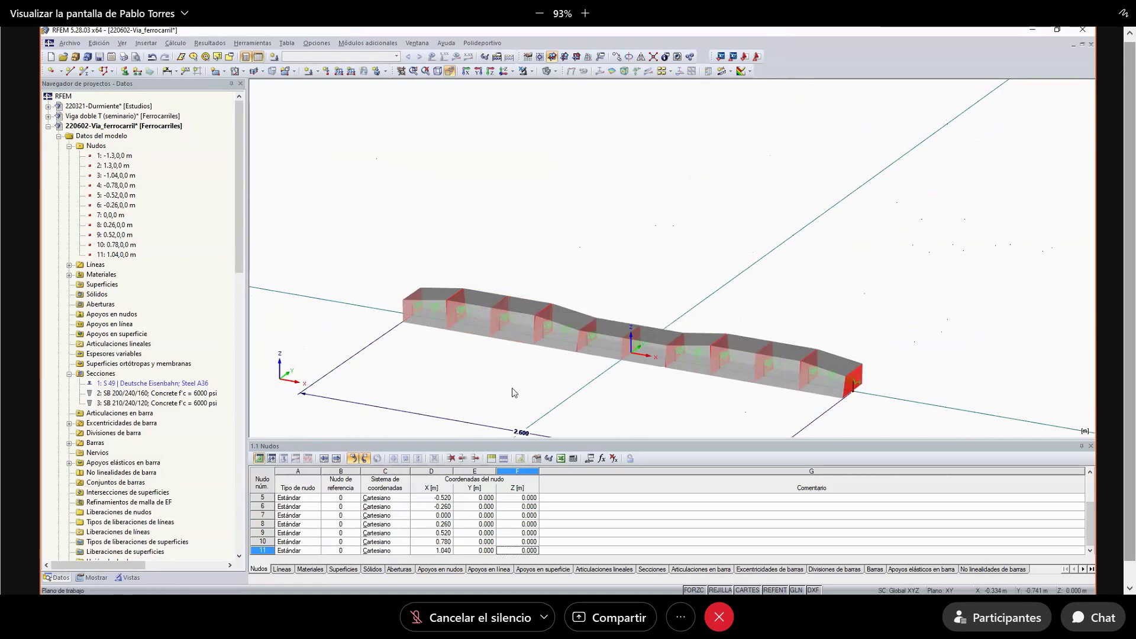
- Switch to the model 220321-Durmiente and view it without perspective to compare the spacing between rail heads and between rail axes
click(764, 377)
mouse_move(764, 379)
double_click(100, 107)
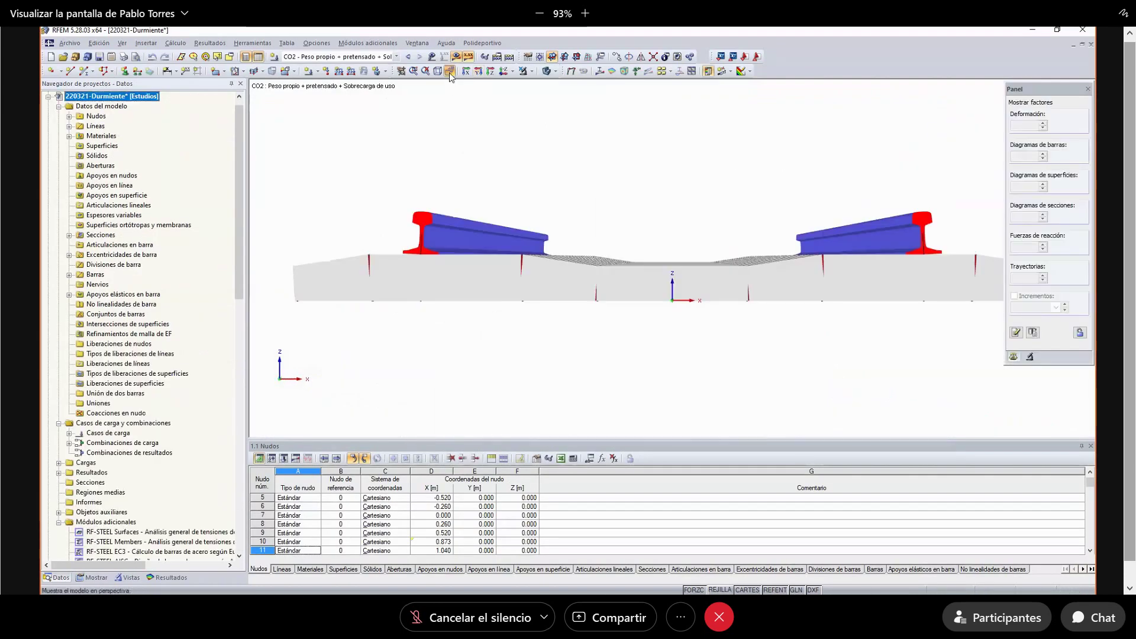
click(450, 76)
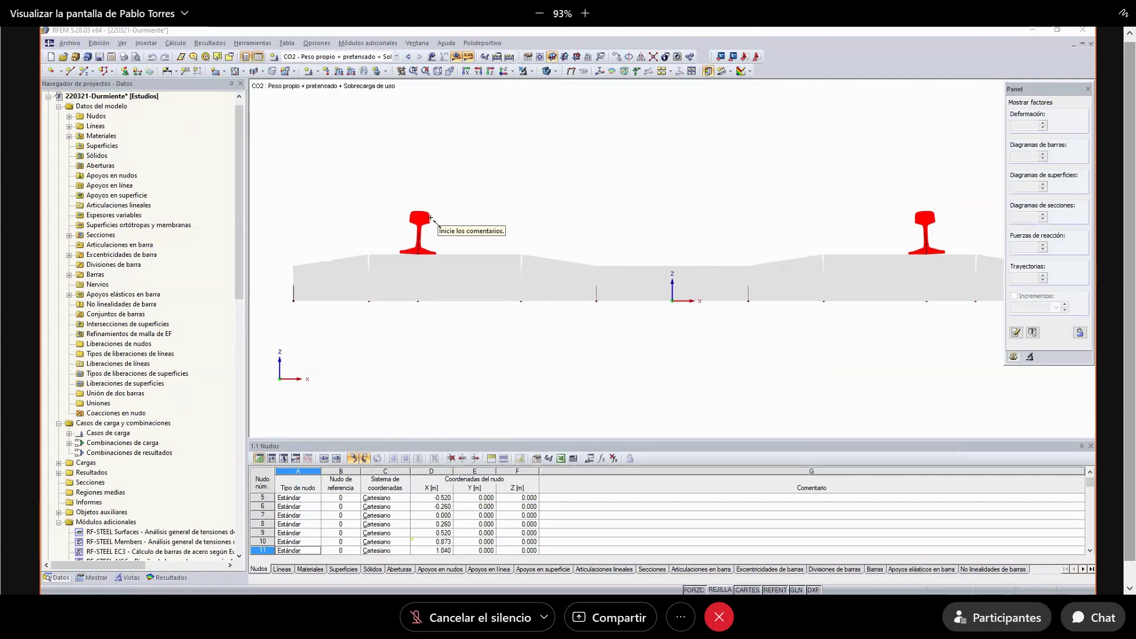
drag(431, 218, 922, 225)
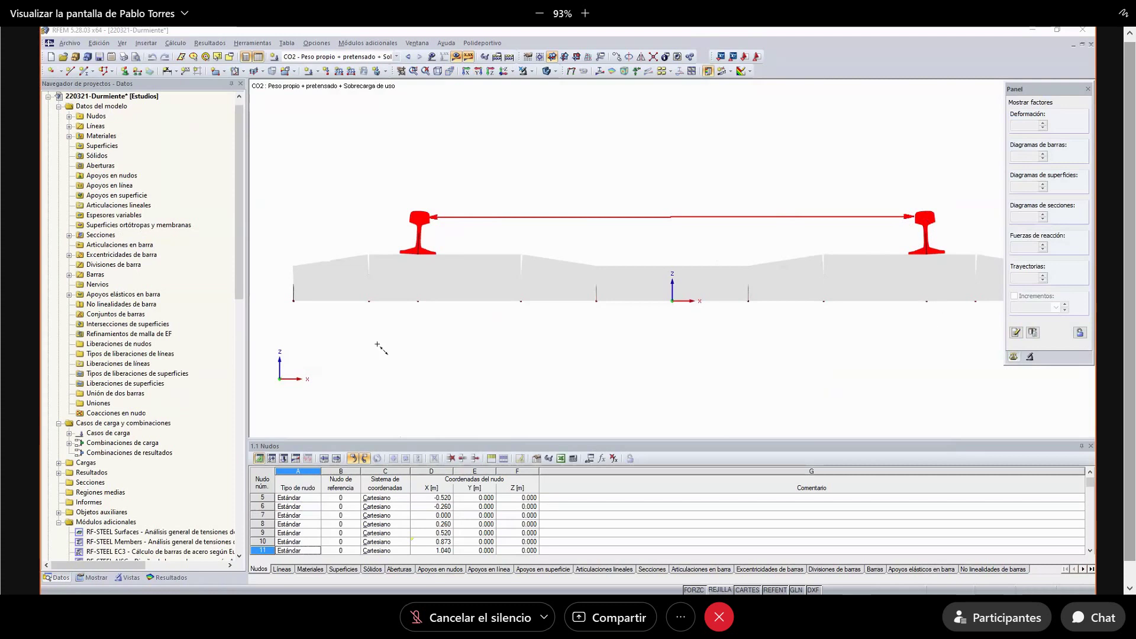
drag(419, 330, 925, 327)
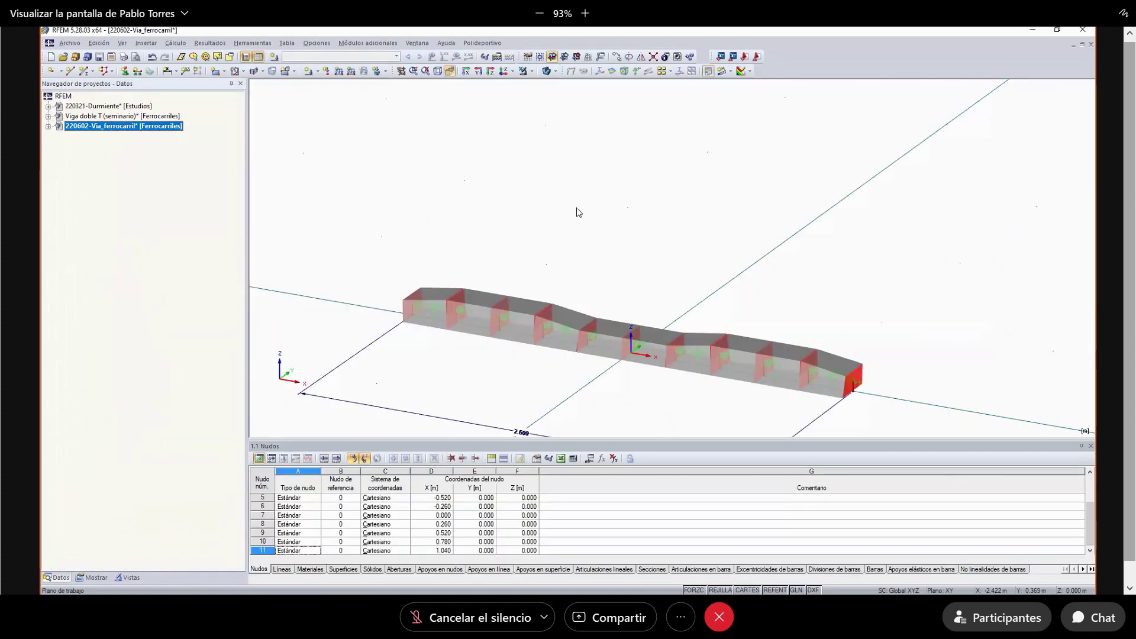
- Open the track model's parameter list and look up the property identifiers of the rail section S 49 | Deutsche Eisenbahn
scroll(577, 216, down, 1)
scroll(462, 367, up, 1)
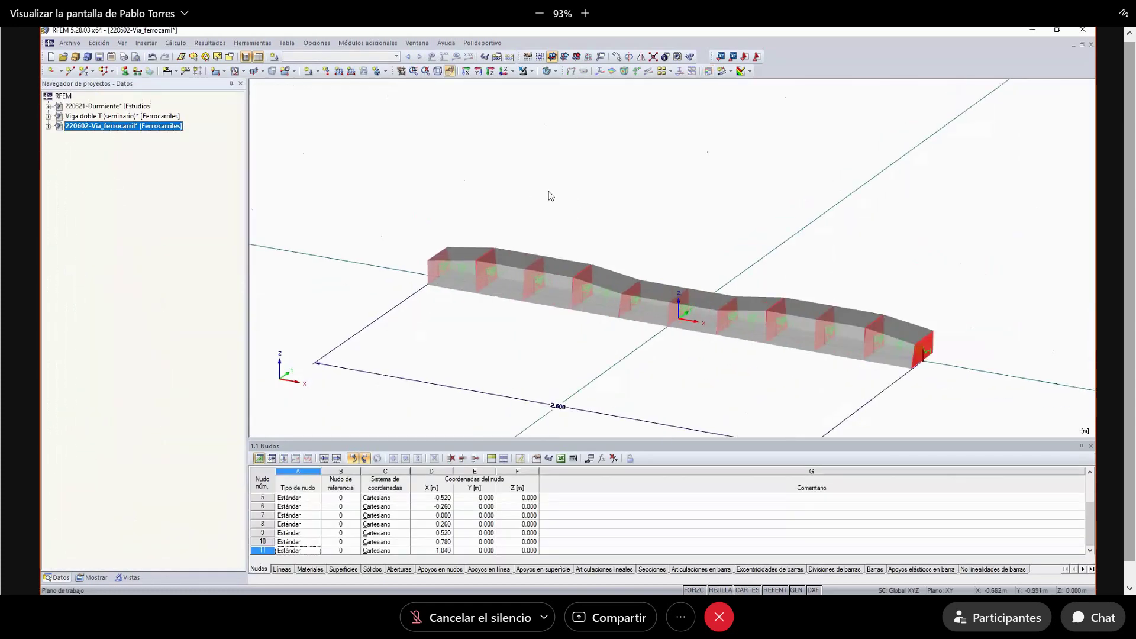
click(99, 42)
click(129, 398)
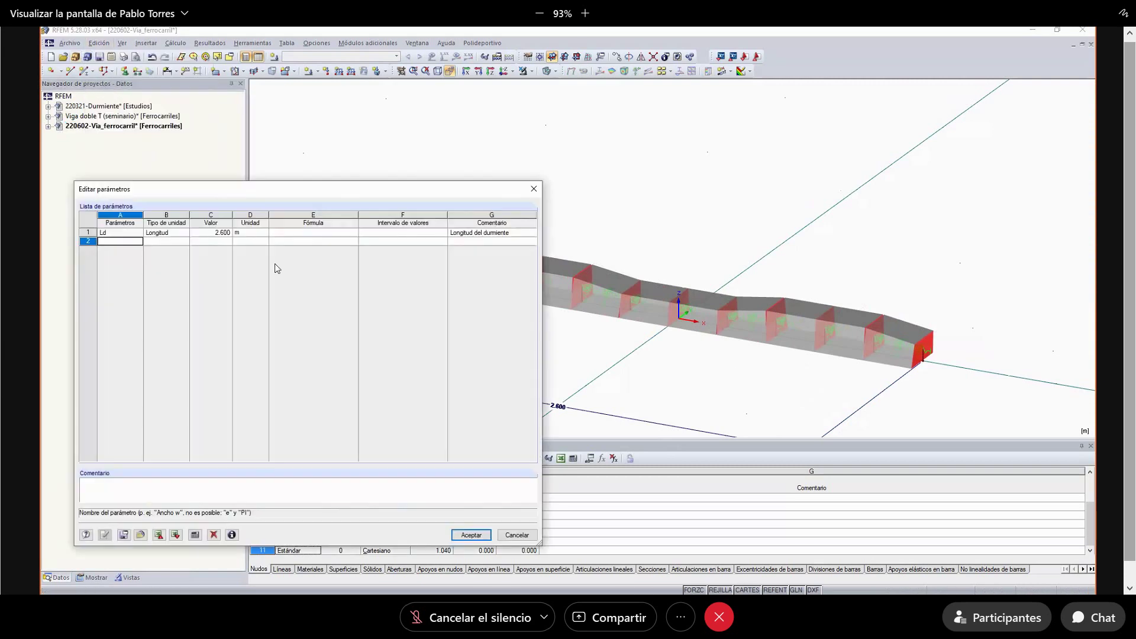
click(233, 535)
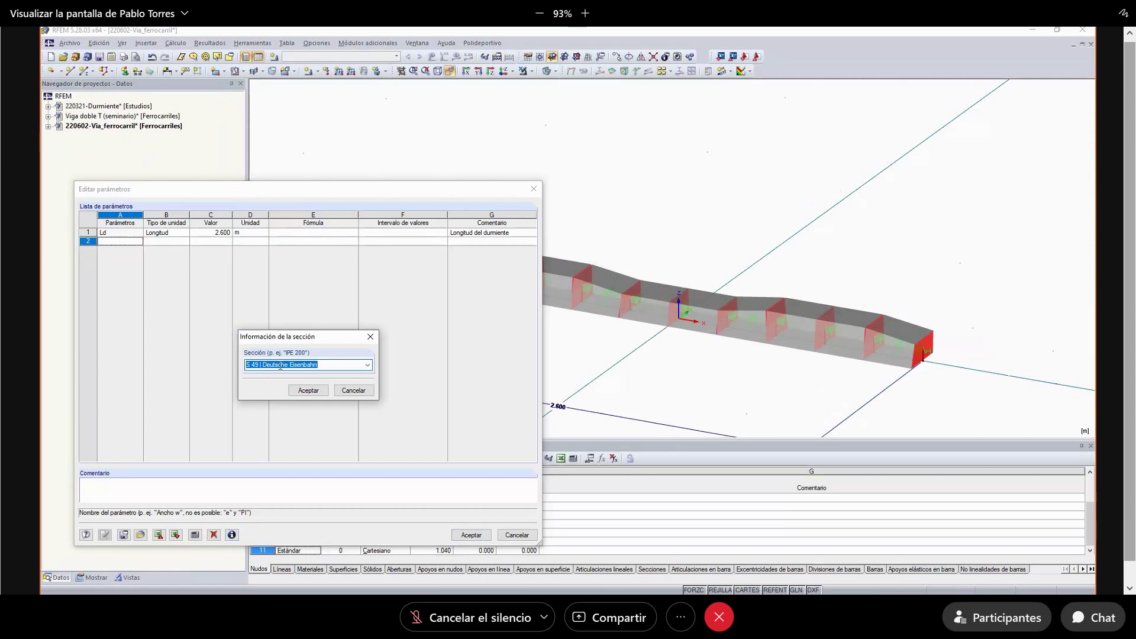
click(368, 365)
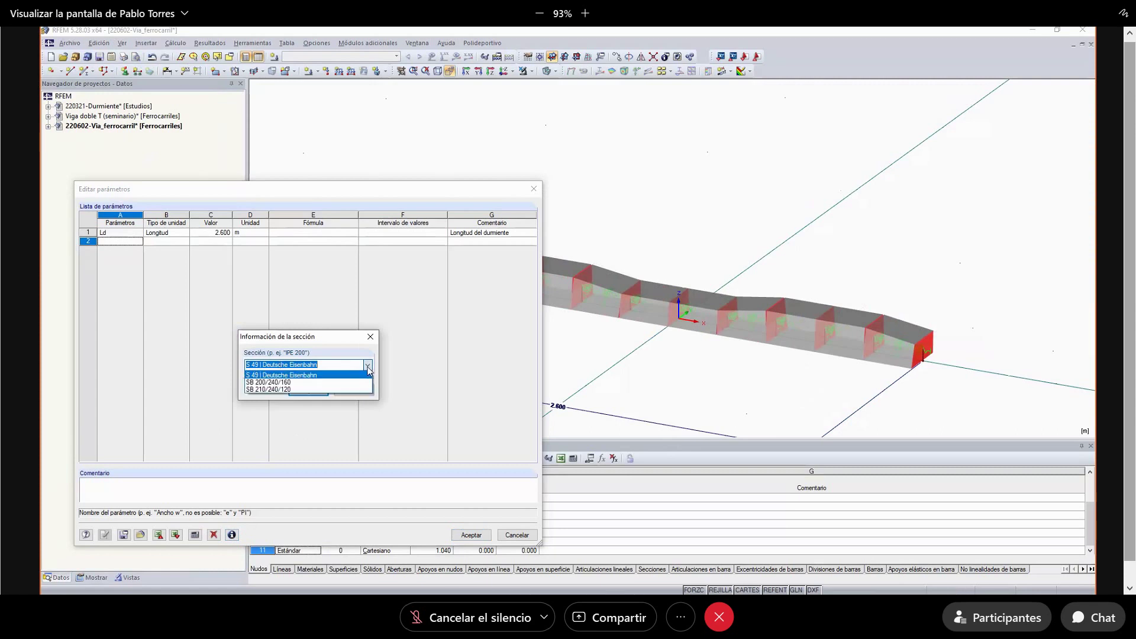
click(276, 382)
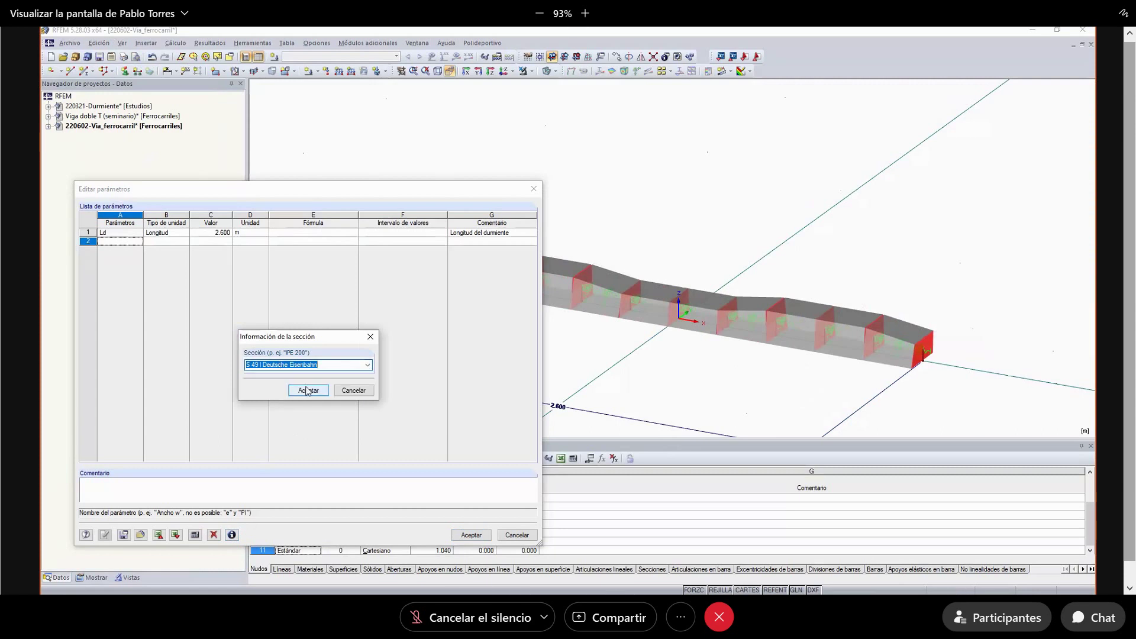
click(302, 391)
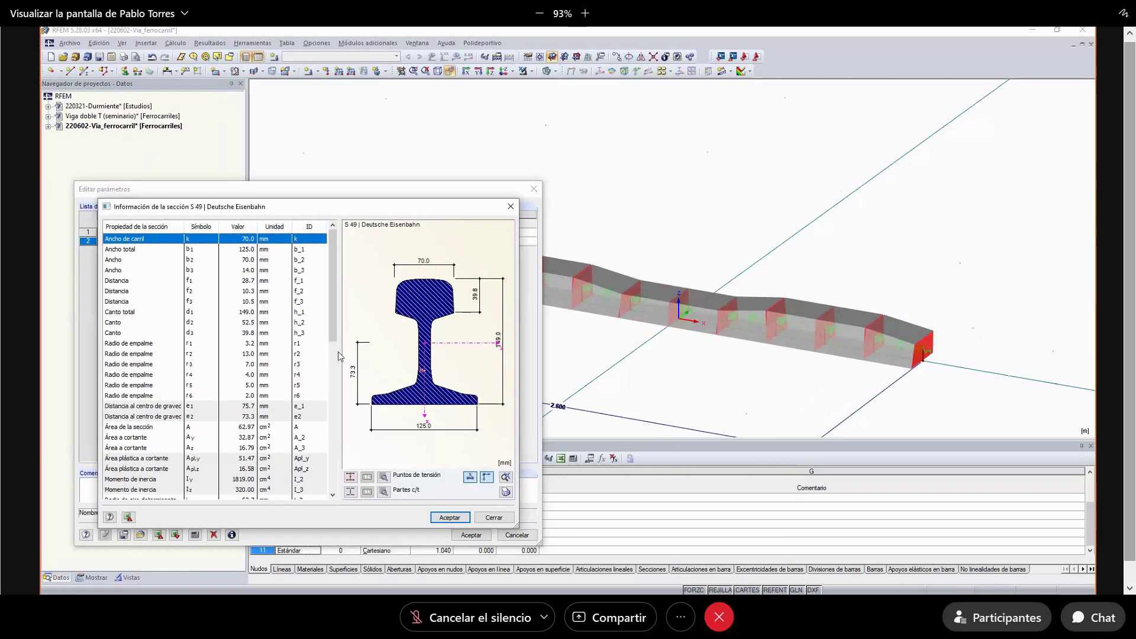
click(449, 517)
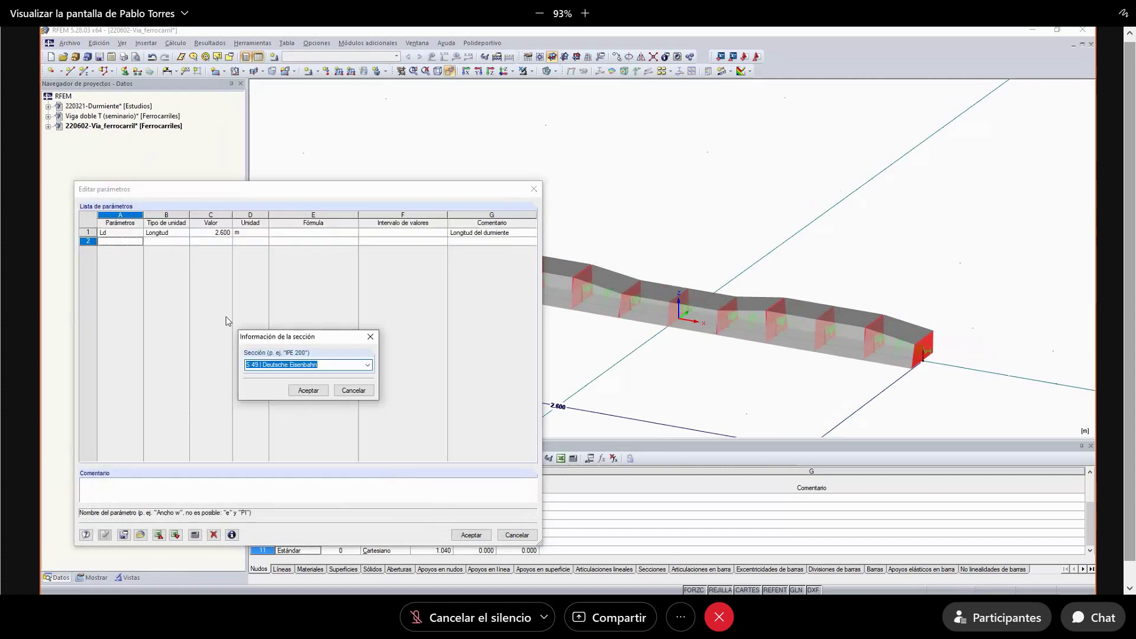
click(354, 391)
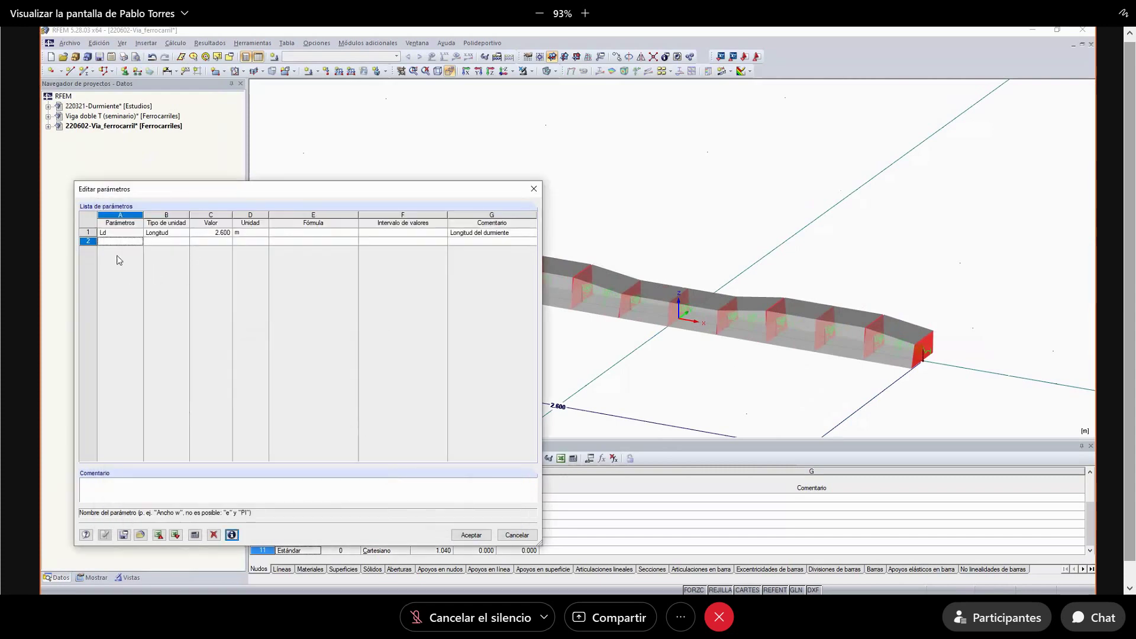
- Add a second parameter named kr with the unit type "Dimensión de sección" and widen the unit type column
click(111, 242)
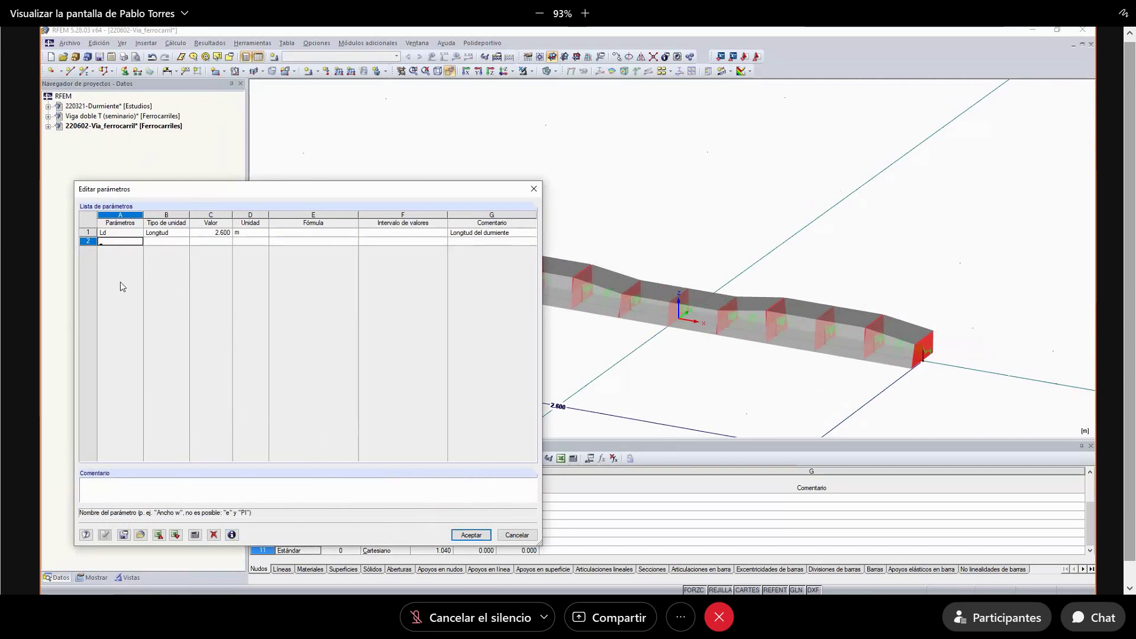
text(kr)
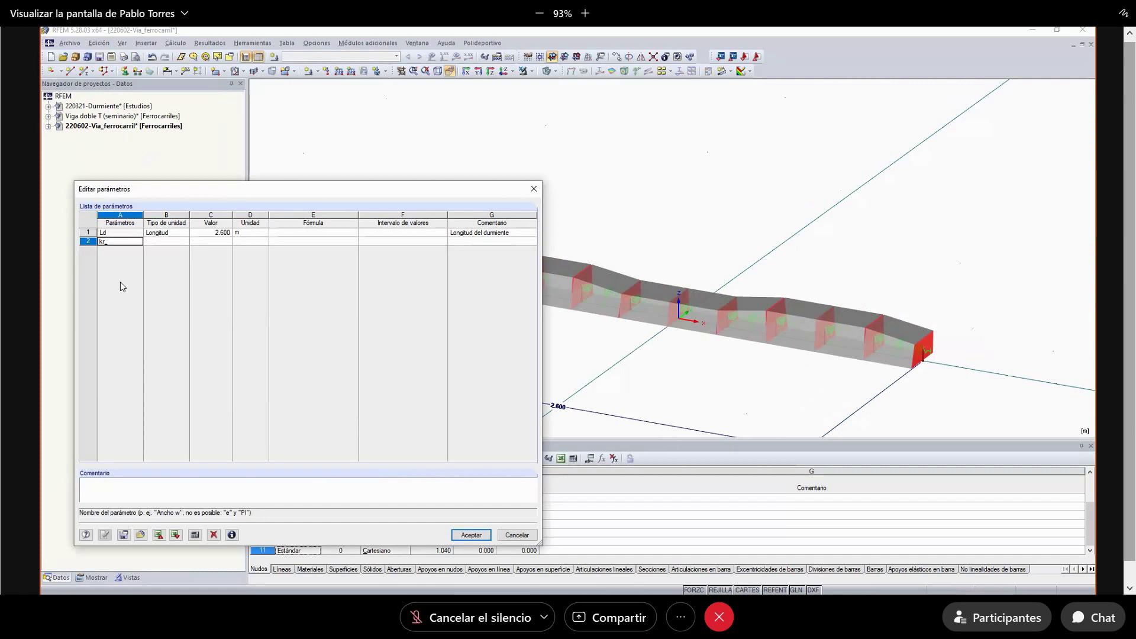
click(162, 242)
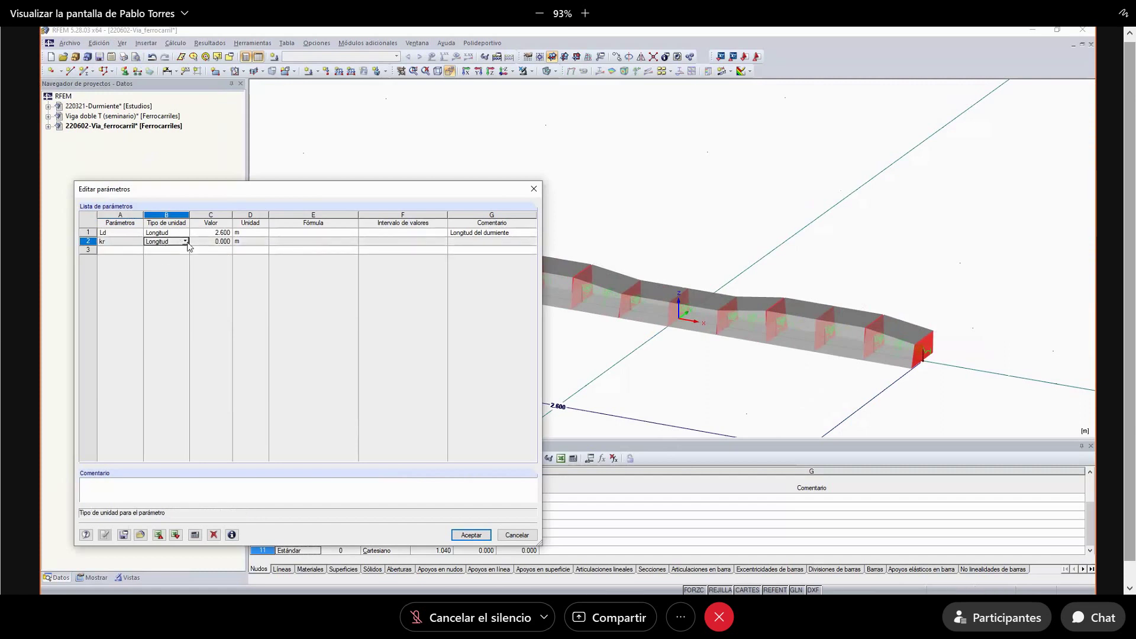
click(186, 242)
click(178, 290)
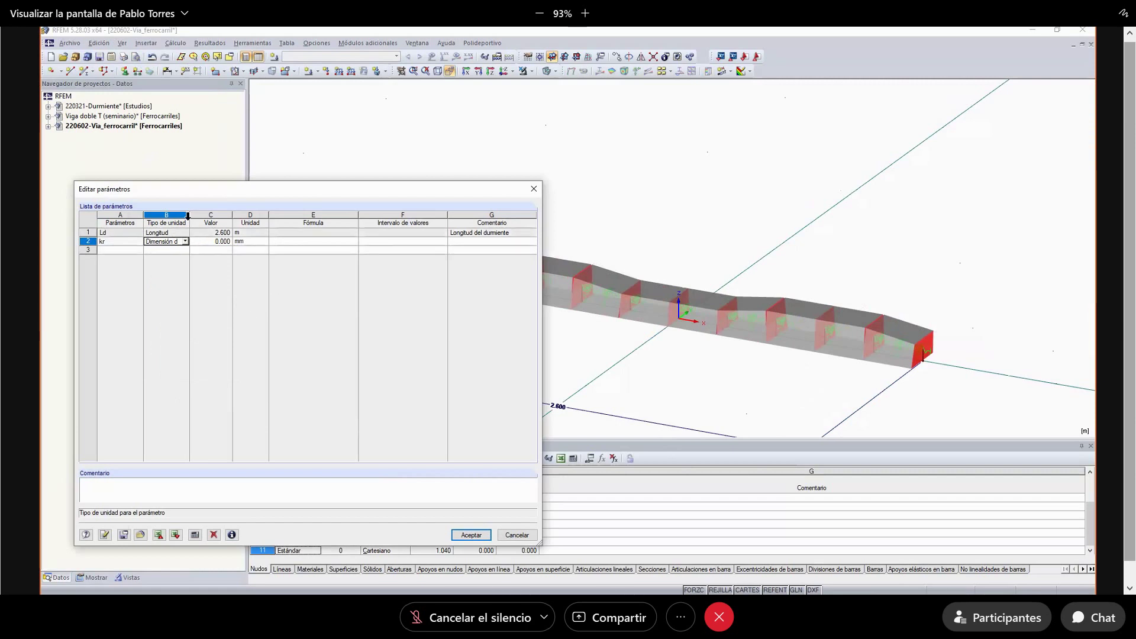
drag(191, 215, 213, 215)
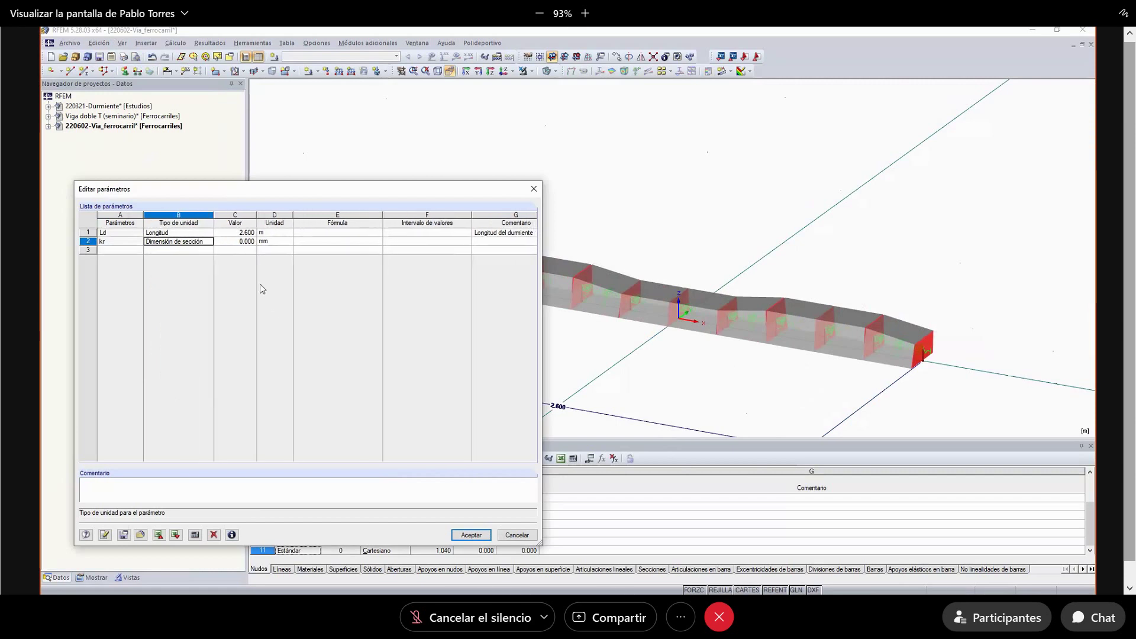
- Define parameter kr with the formula GetCSPar(CrossSection(1);"k")
click(309, 242)
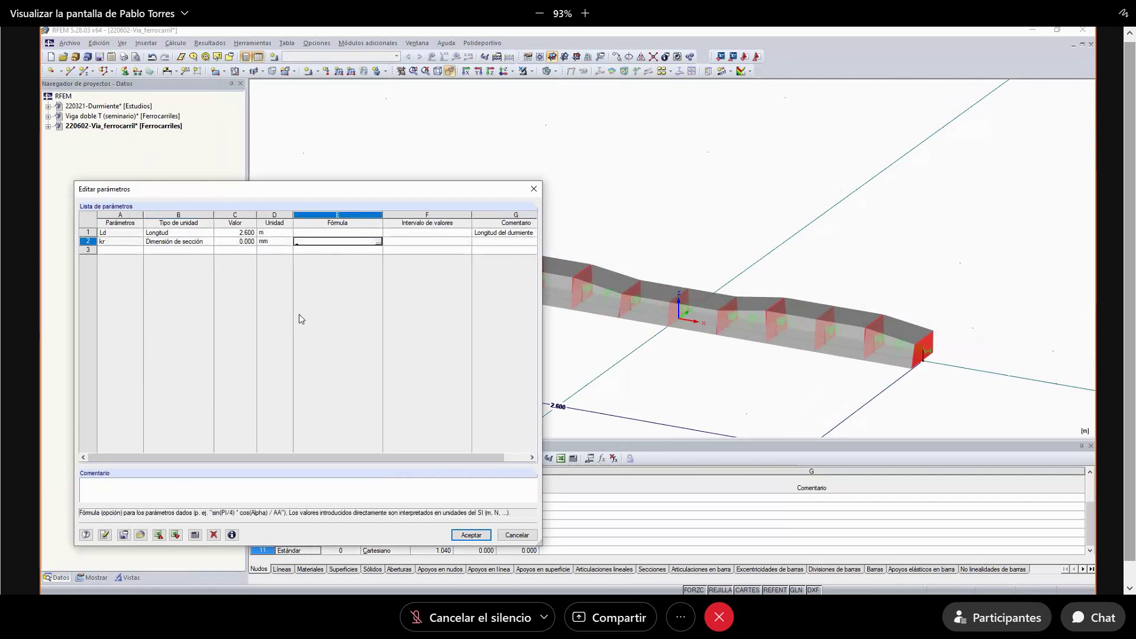
text(GetCSP)
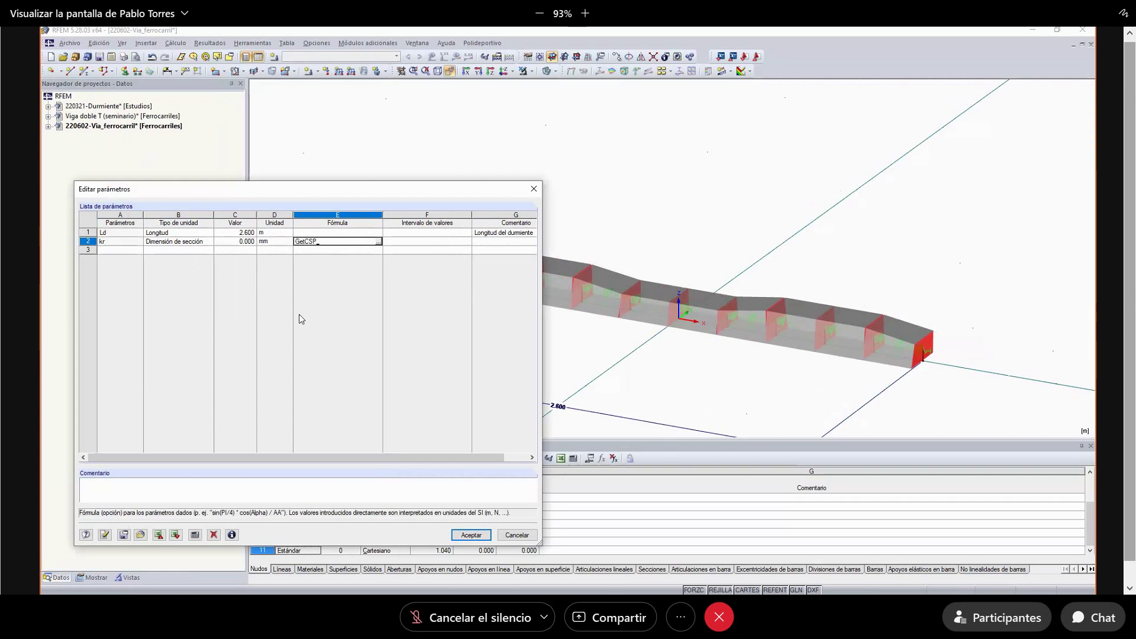
text(ar(CrossSection(1)
text(;"k"))
key(Return)
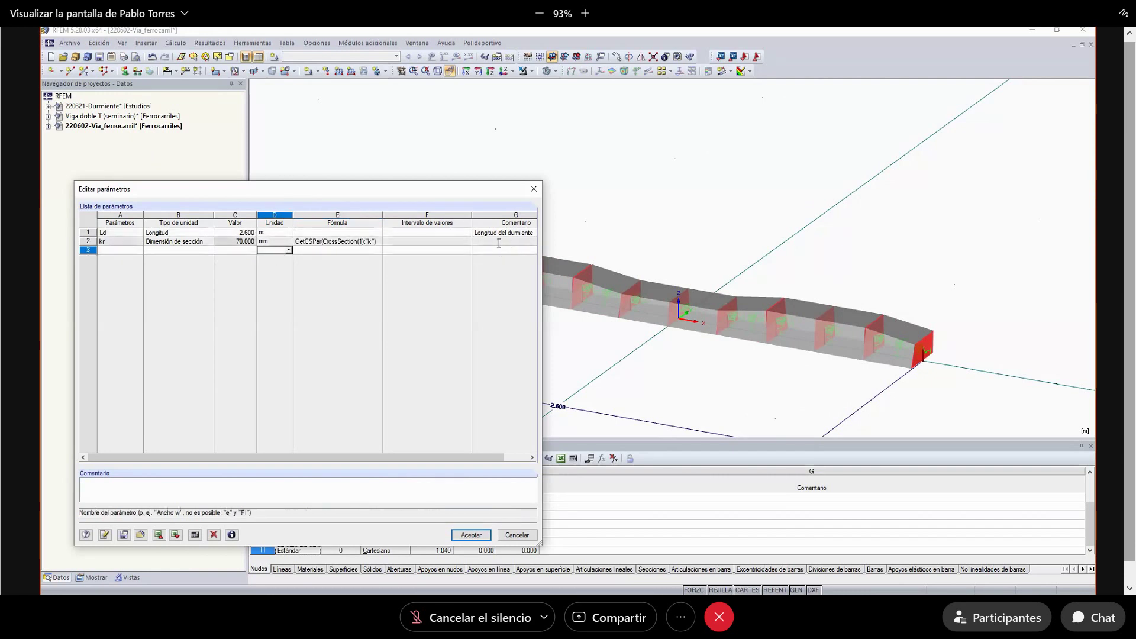
- Add the comment "Ancho cabeza riel" to parameter kr and accept the parameter list
click(497, 241)
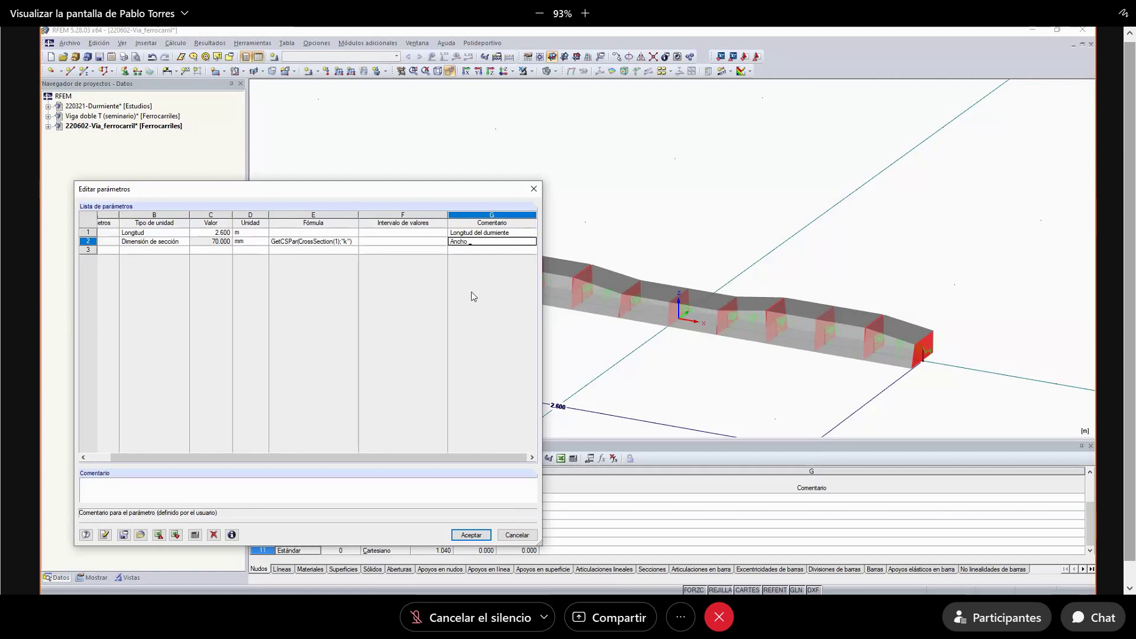
text(Ancho cabeza riel)
click(470, 535)
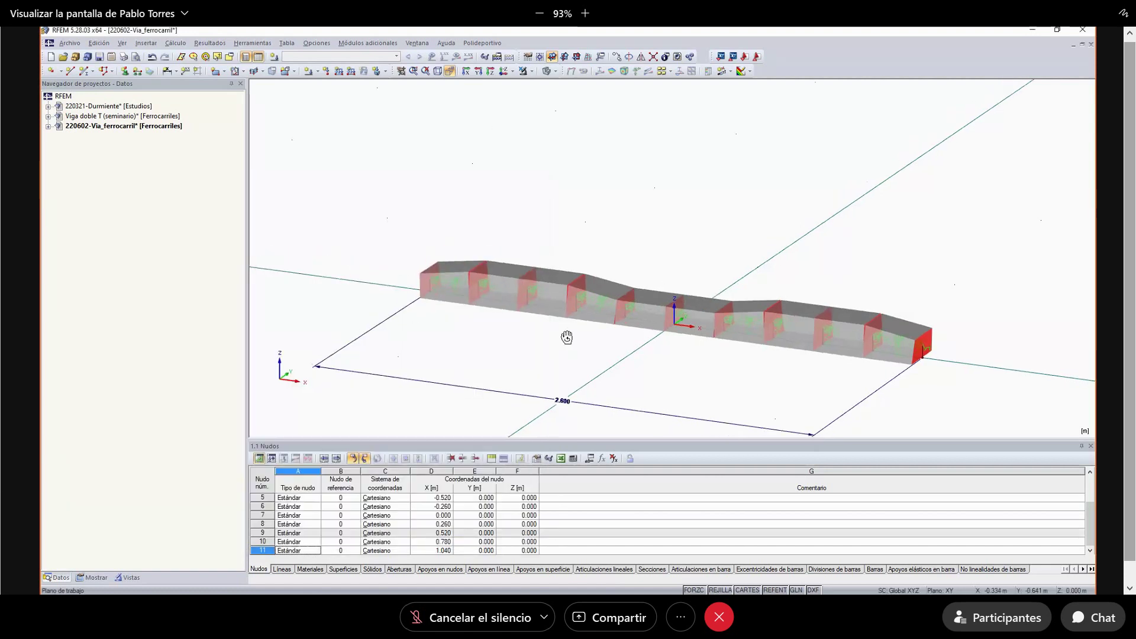
right_click(823, 345)
click(837, 354)
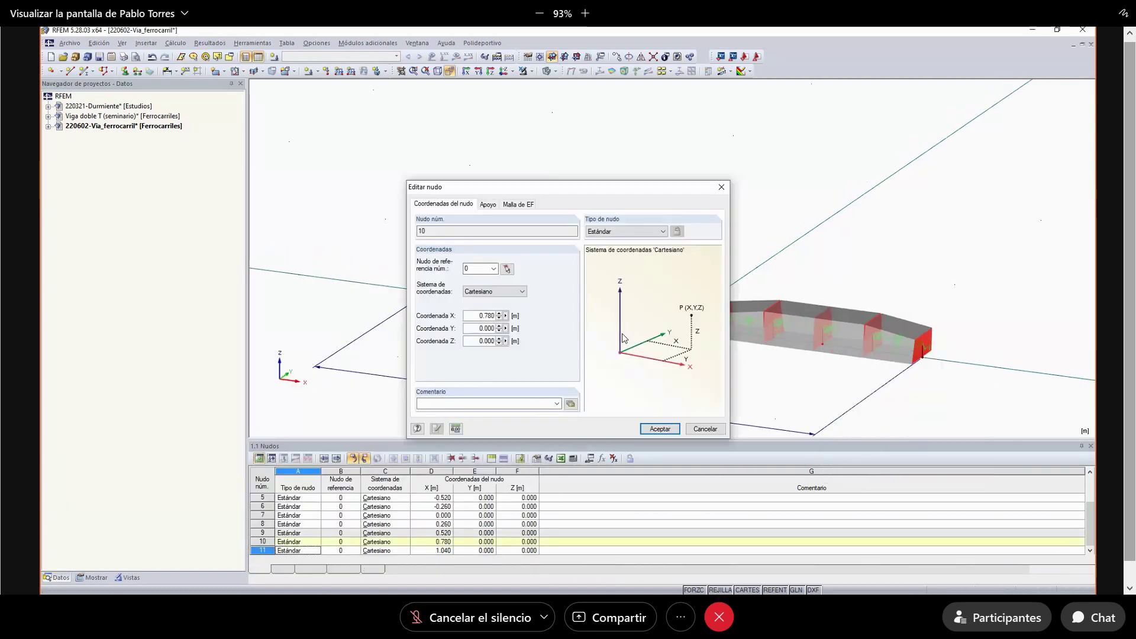
click(506, 315)
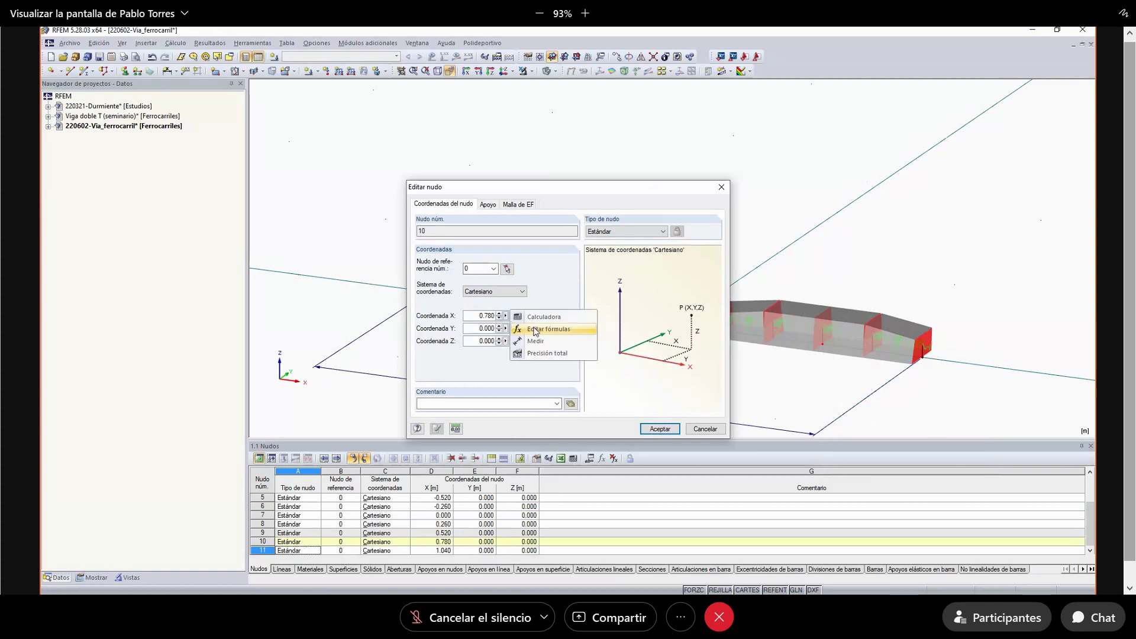
click(535, 330)
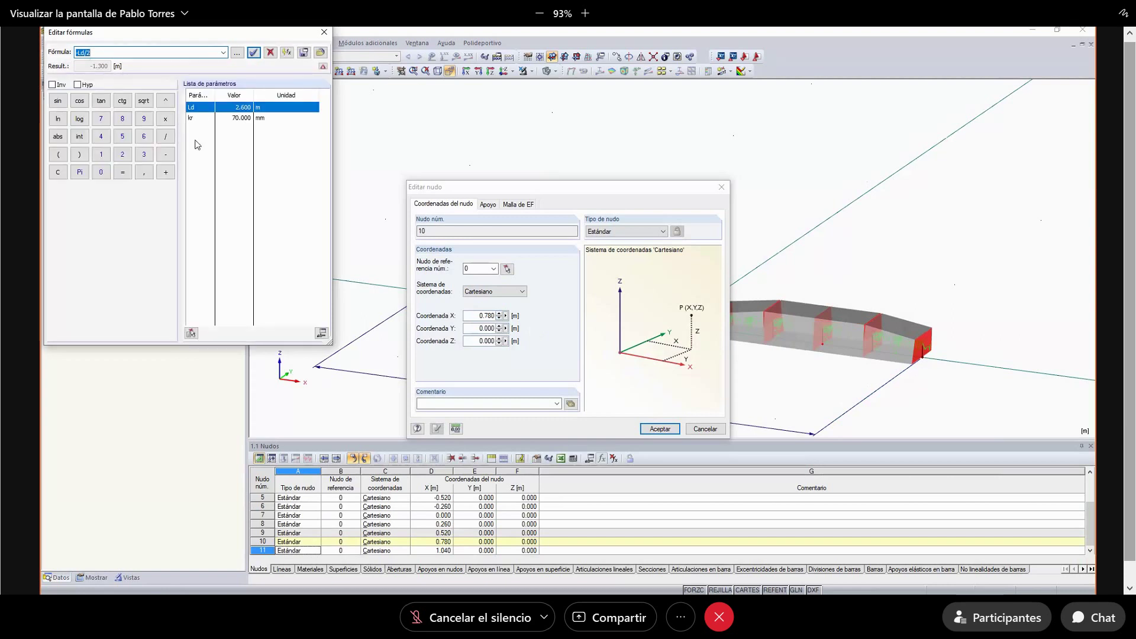
click(323, 31)
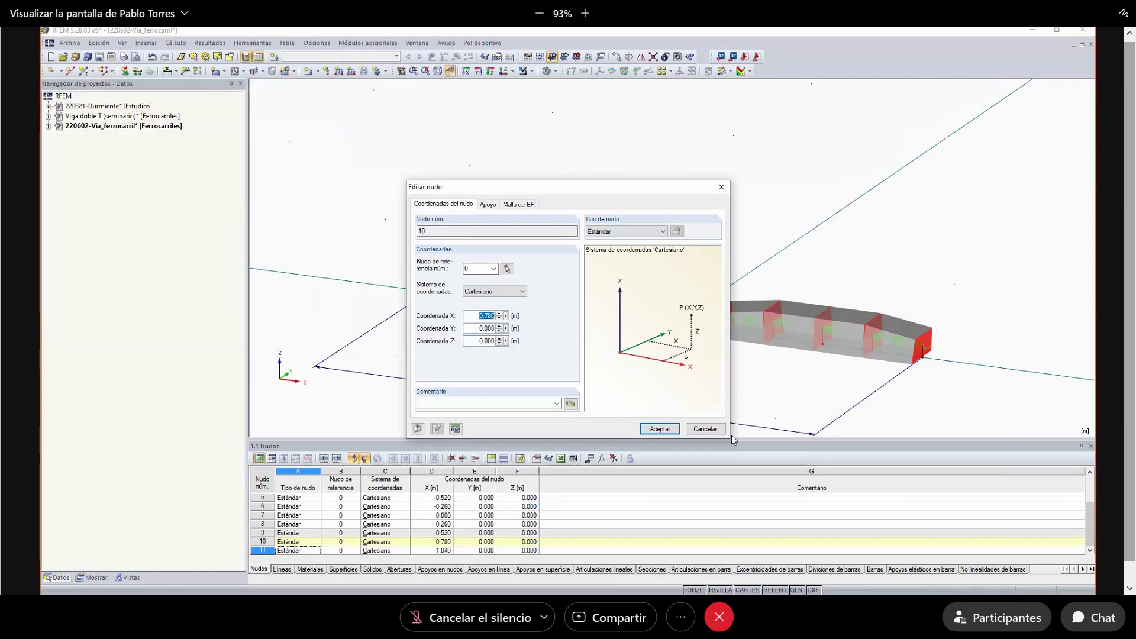
click(705, 429)
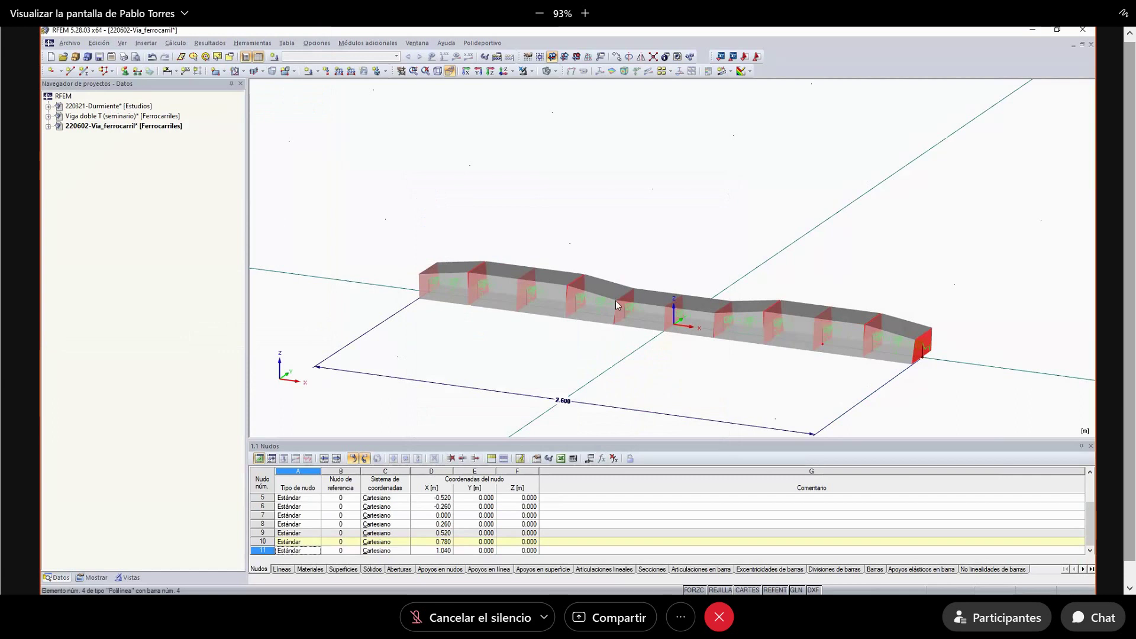
- Insert a parameter Tr with the unit type Longitud above kr in the parameter list and set its value to 1.676 m
click(98, 43)
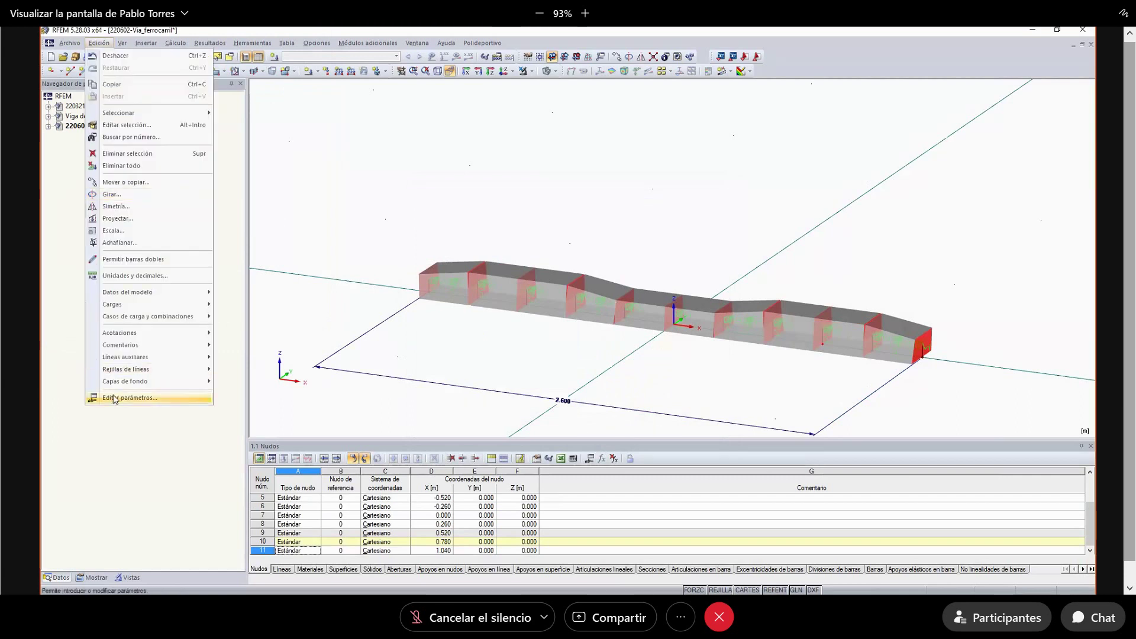
click(115, 399)
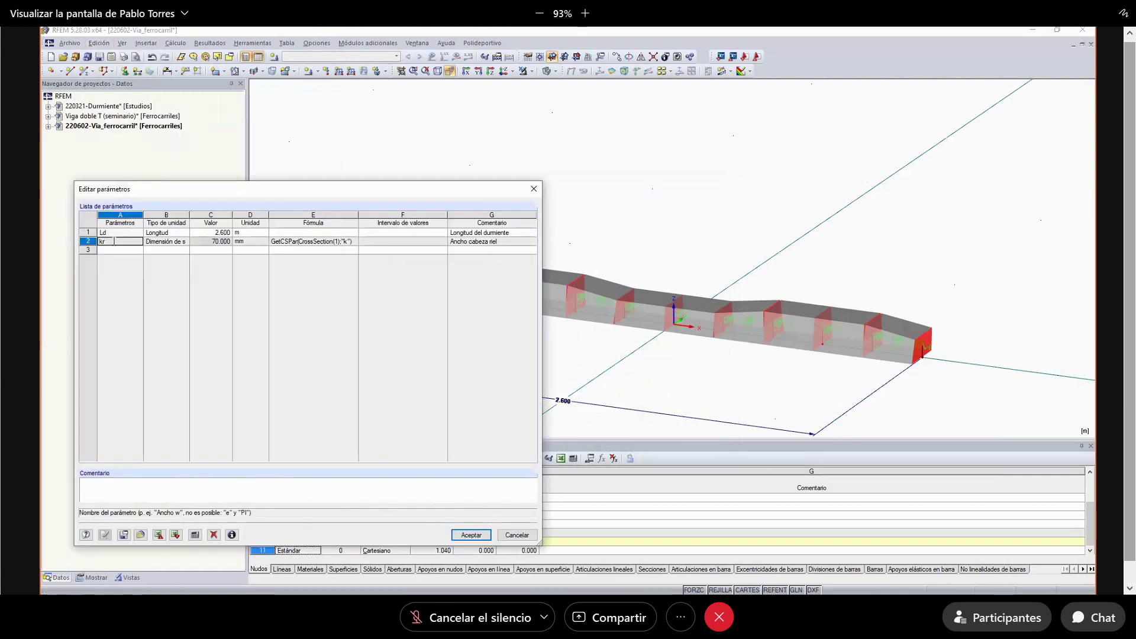
right_click(114, 239)
click(117, 273)
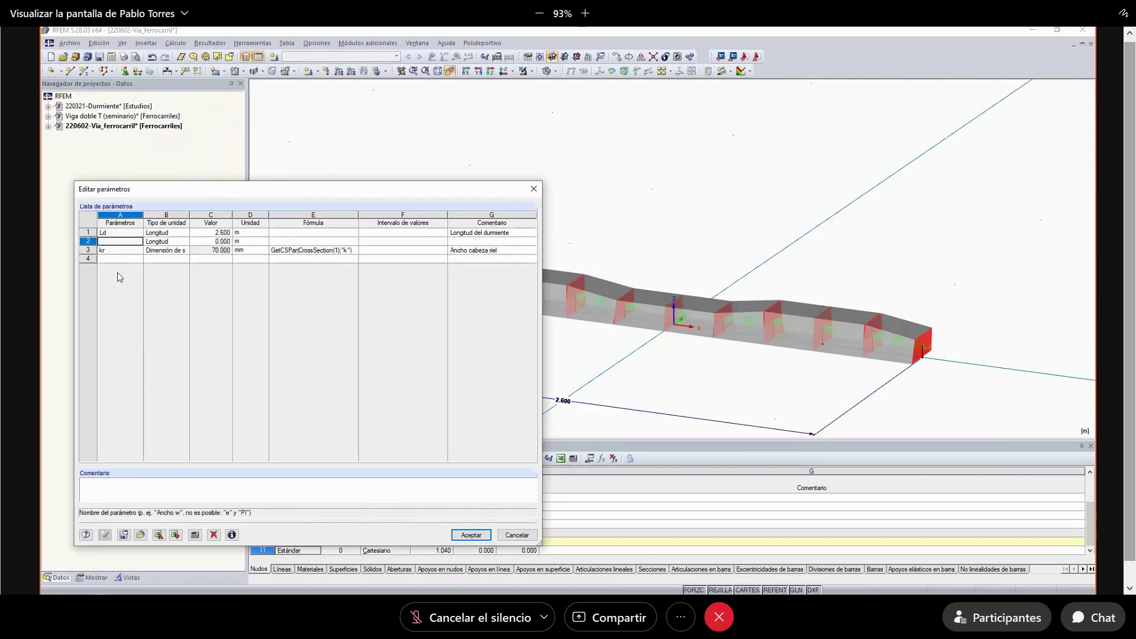
text(Tr_)
key(Return)
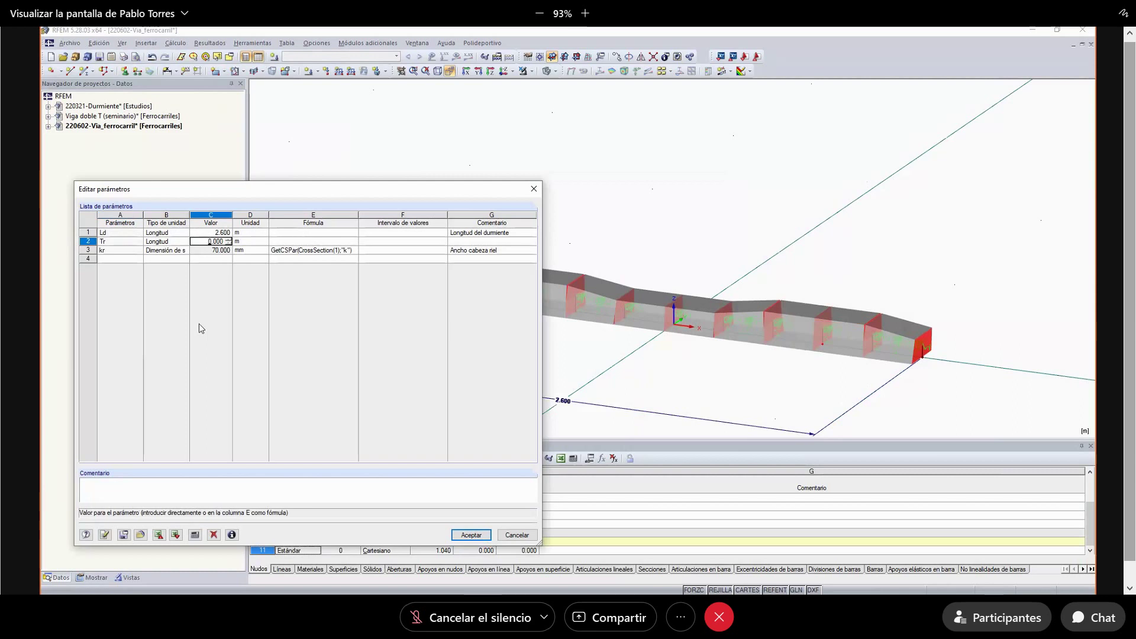
text(1.676)
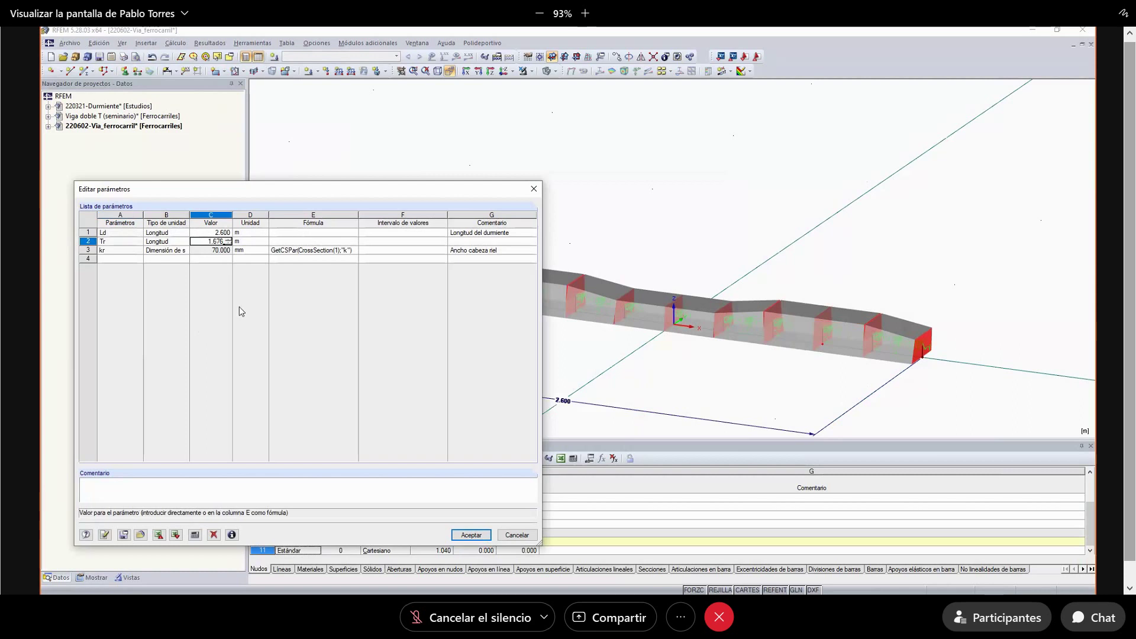
- Add the comment "Trocha" to parameter Tr and accept the parameter list
click(465, 241)
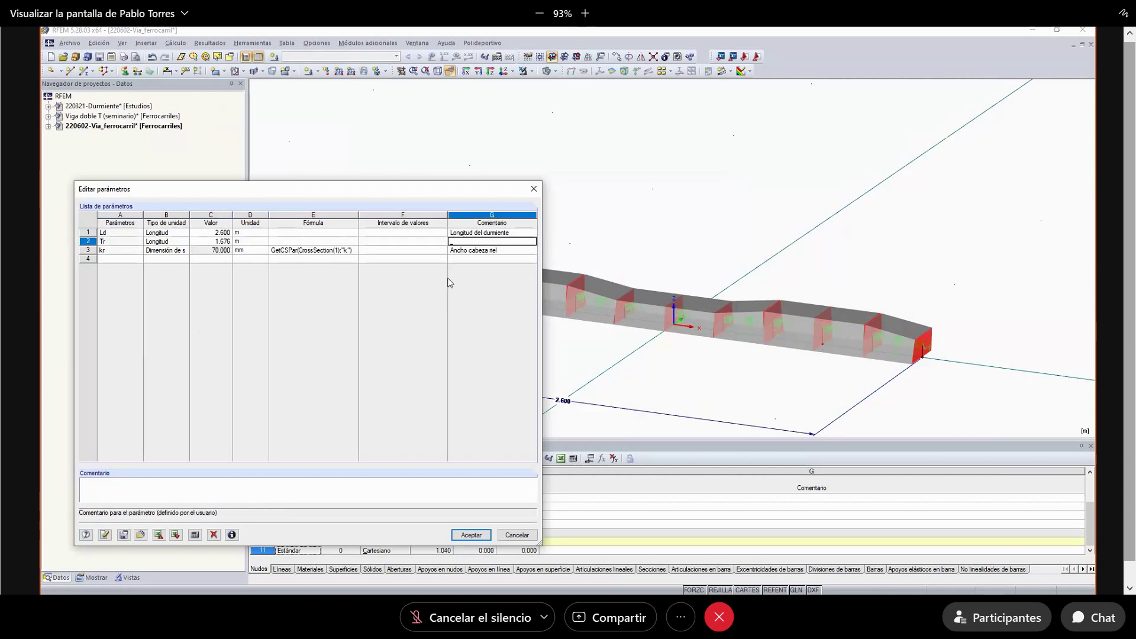
text(Trocha)
click(472, 535)
- Define the X coordinate of node 10 with the formula Tr/2+kr/2 and accept the node changes
double_click(553, 363)
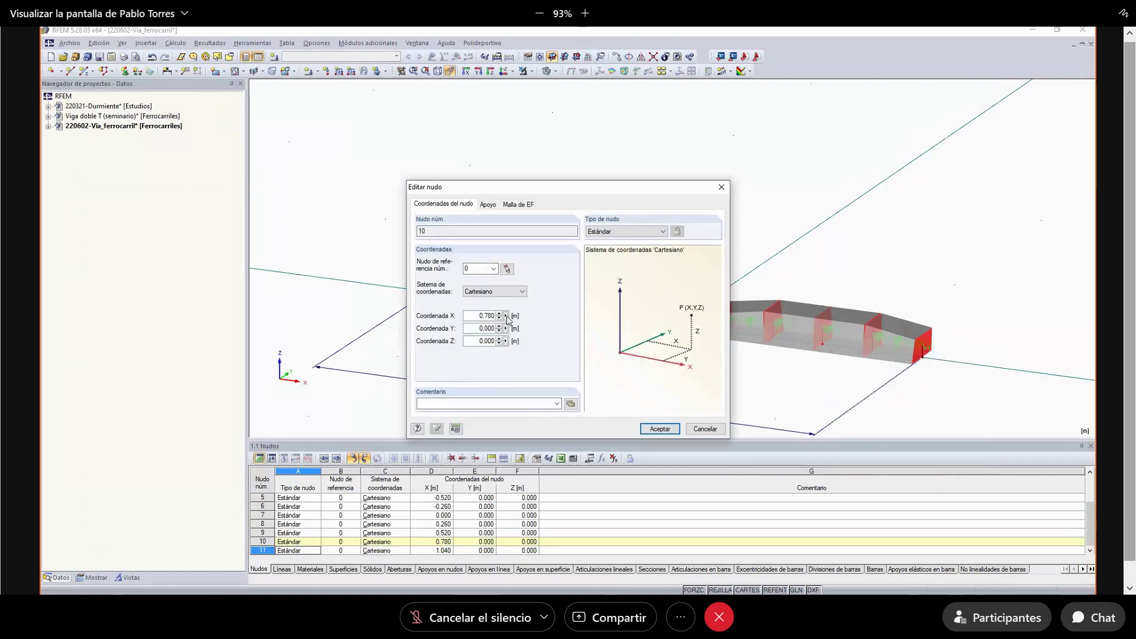
click(506, 315)
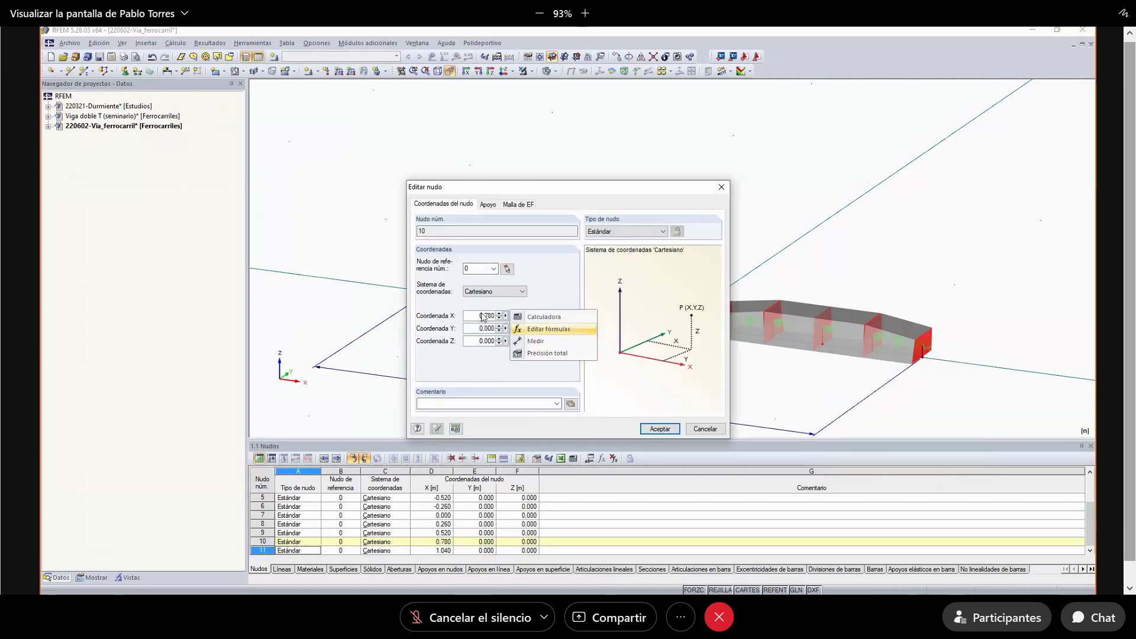
click(548, 329)
click(191, 333)
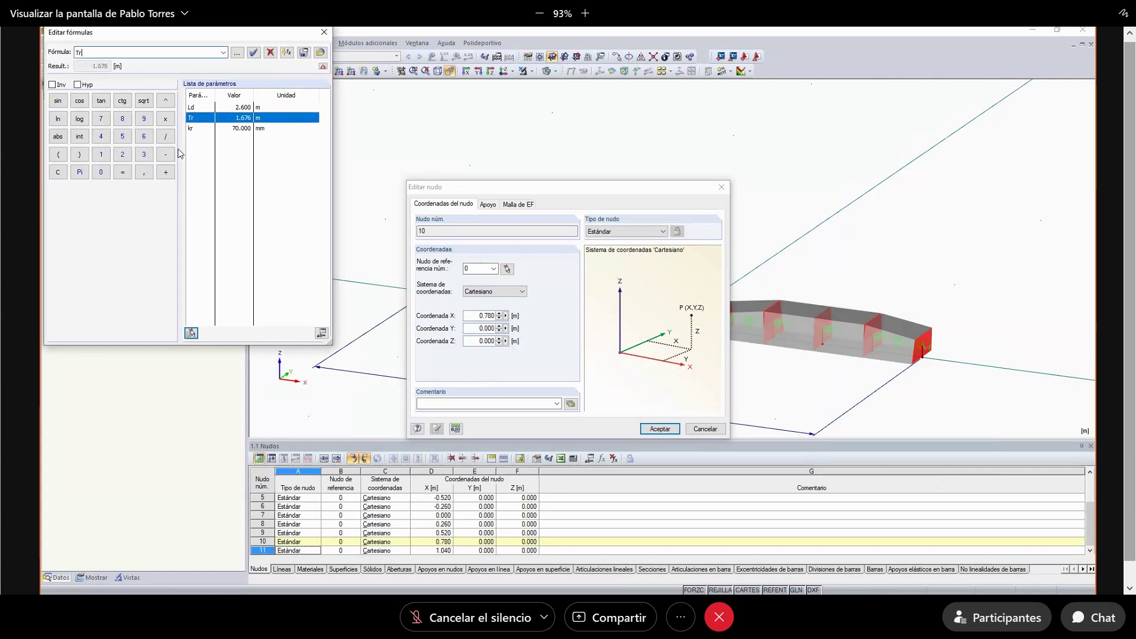
click(168, 137)
click(123, 154)
click(167, 173)
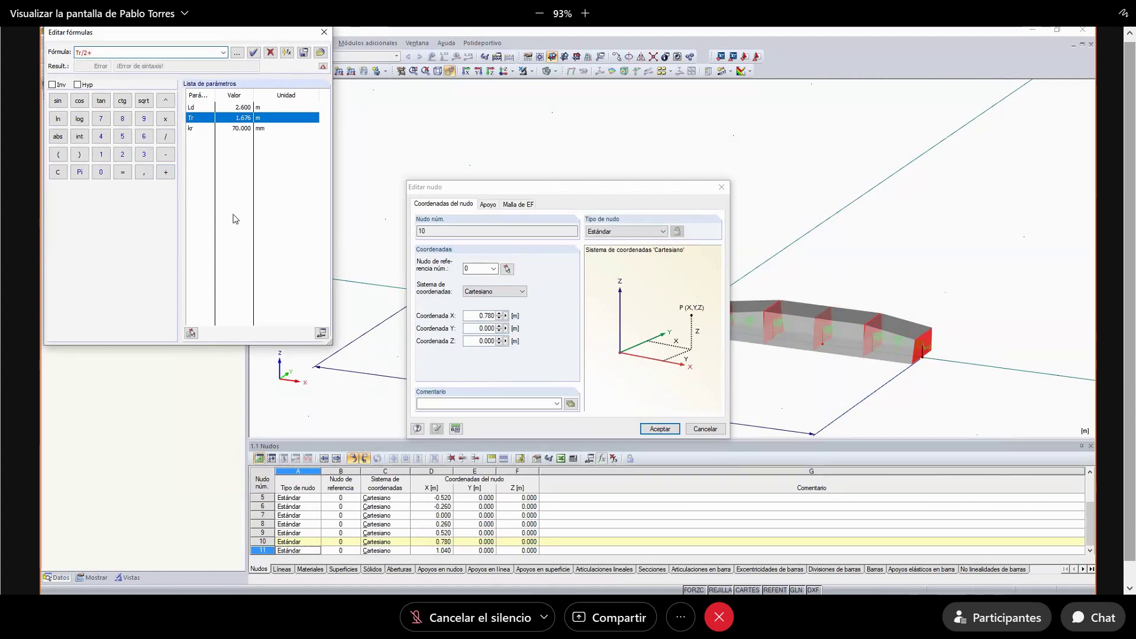
click(192, 128)
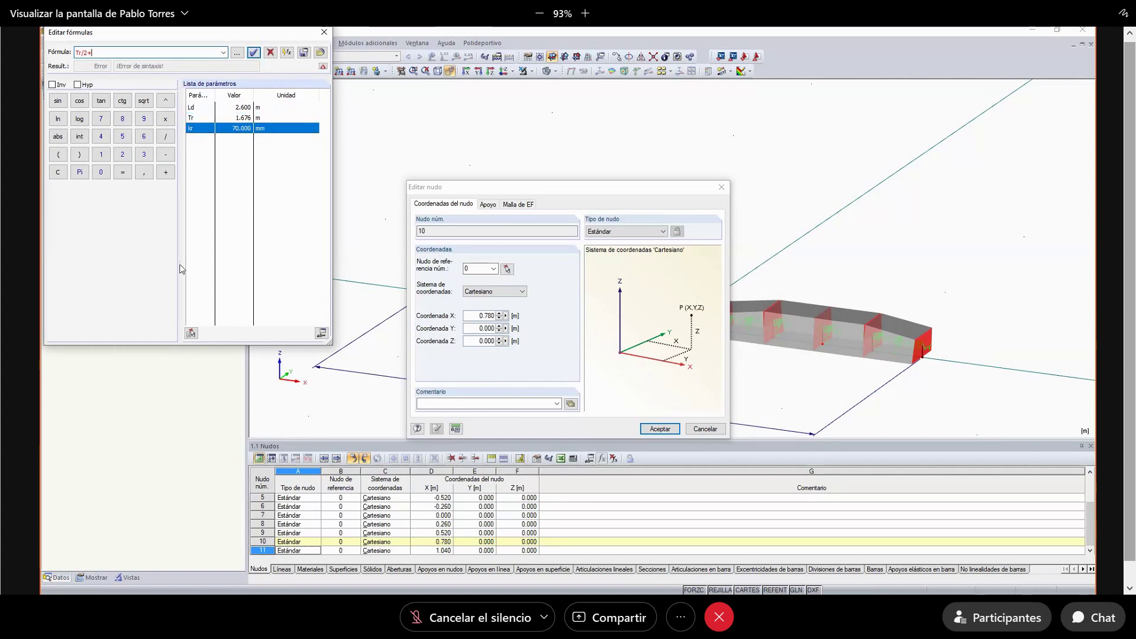
click(191, 333)
text(/2)
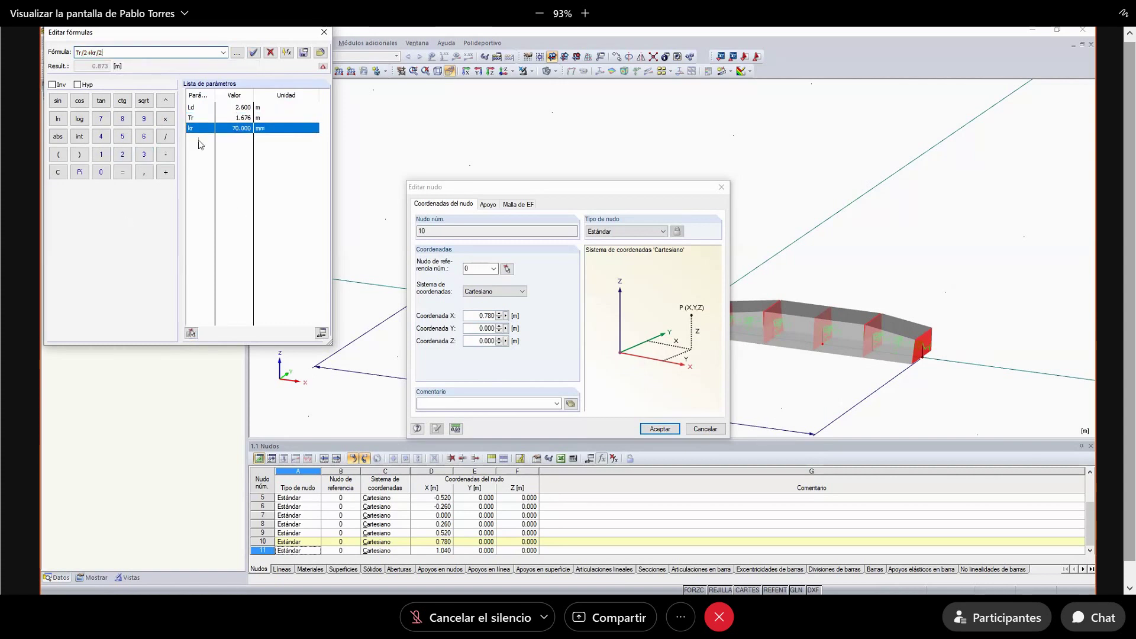
click(254, 54)
key(Return)
- Define the X coordinate of node 4 with the formula -Tr/2-kr/2 and accept the node changes
right_click(525, 306)
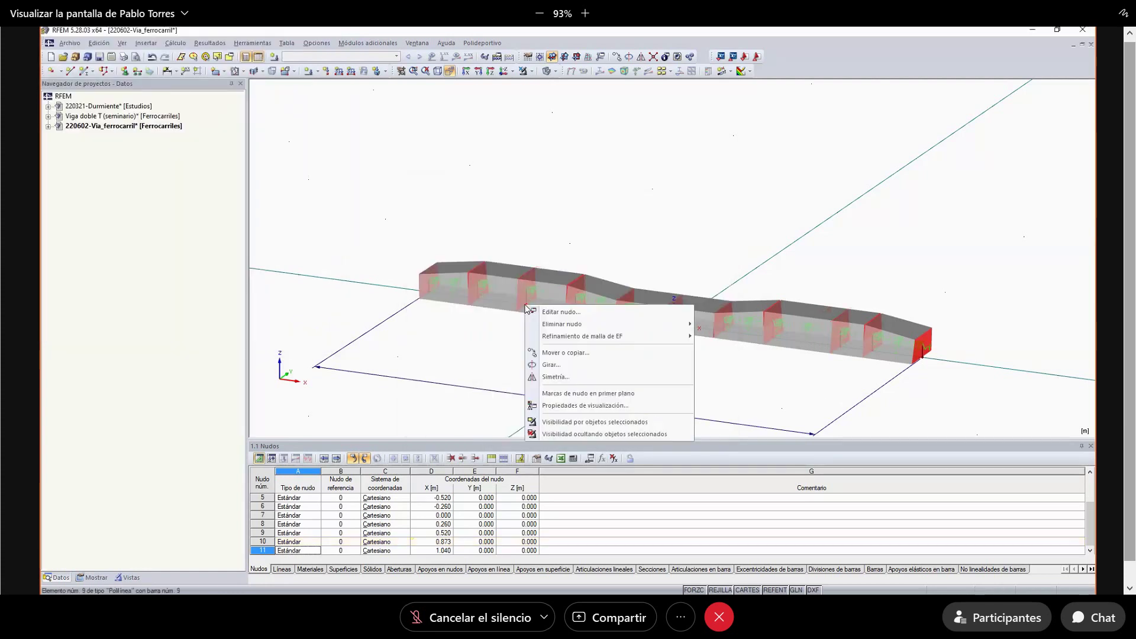
click(565, 312)
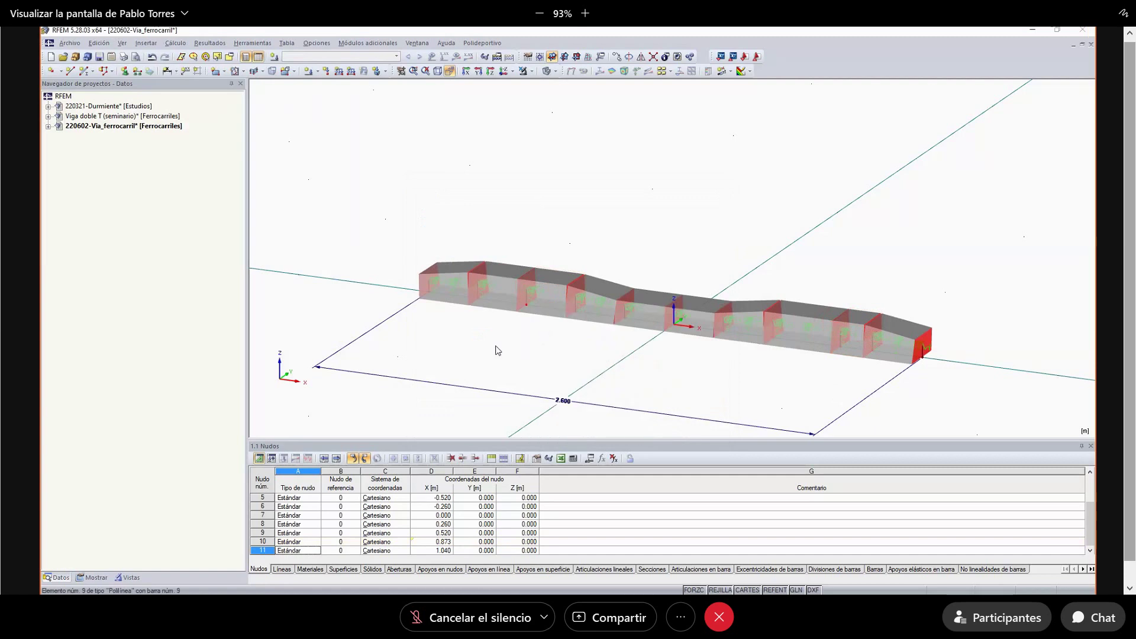
click(505, 315)
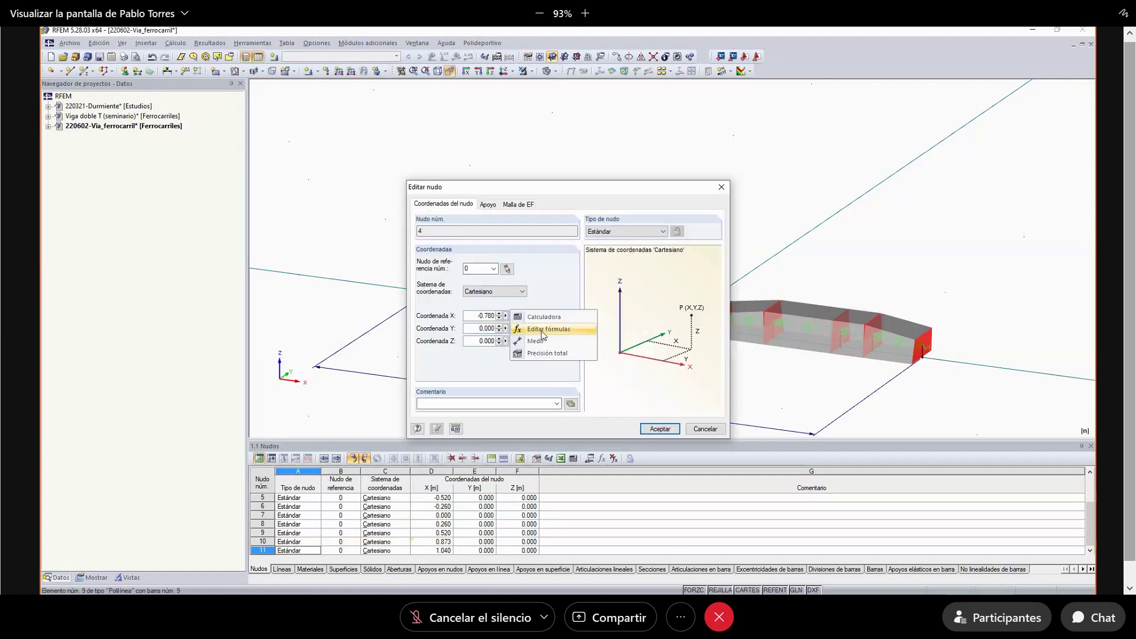
click(532, 327)
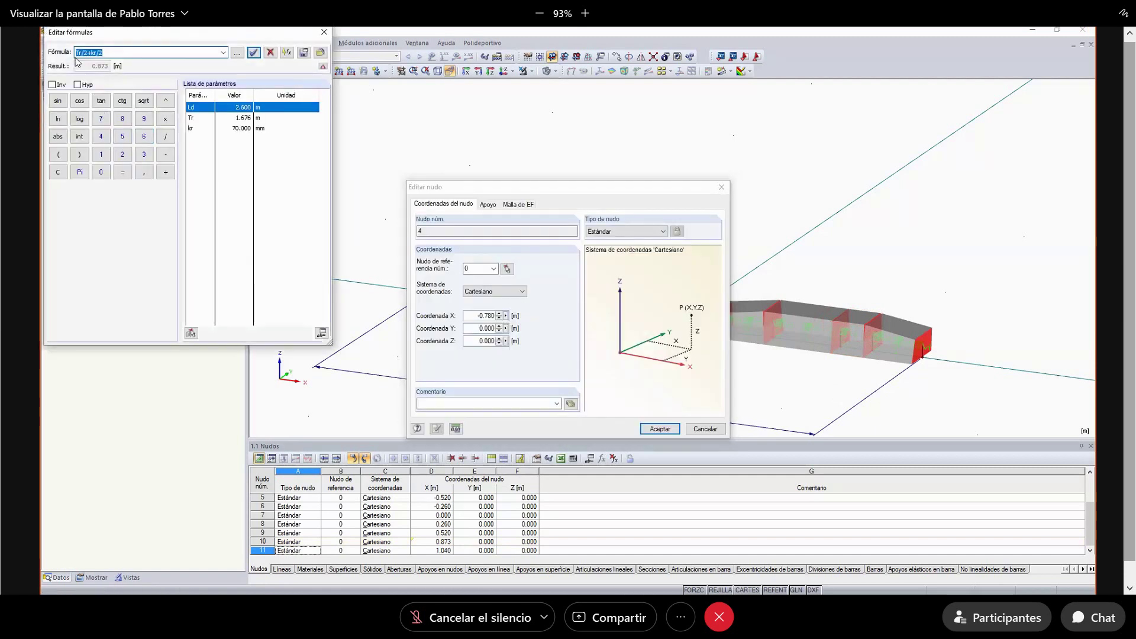
click(165, 159)
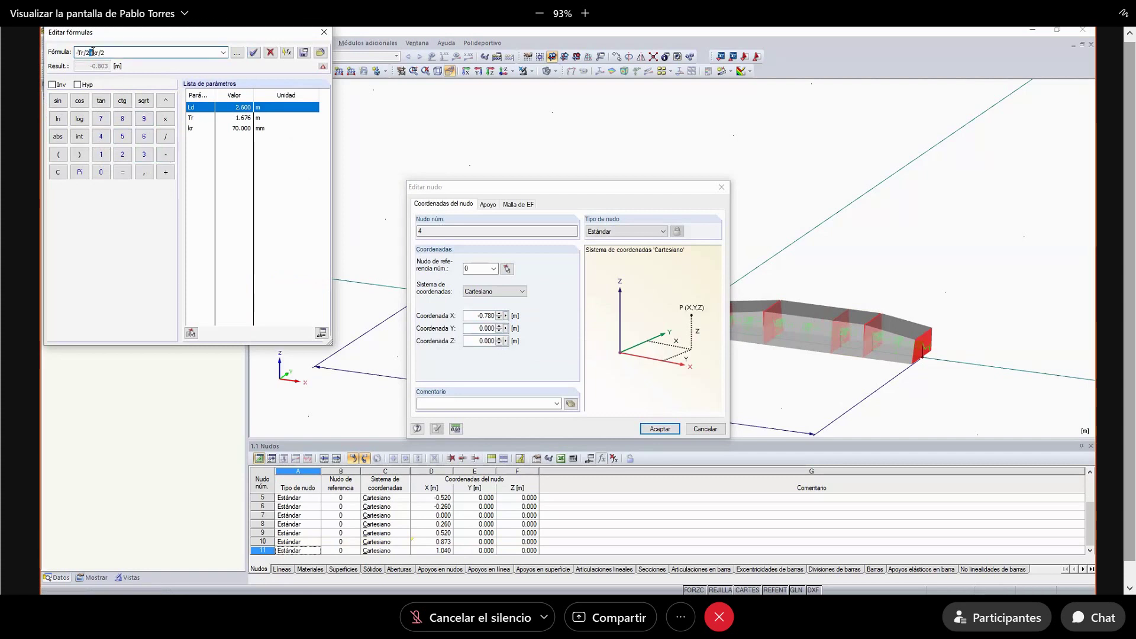
click(165, 156)
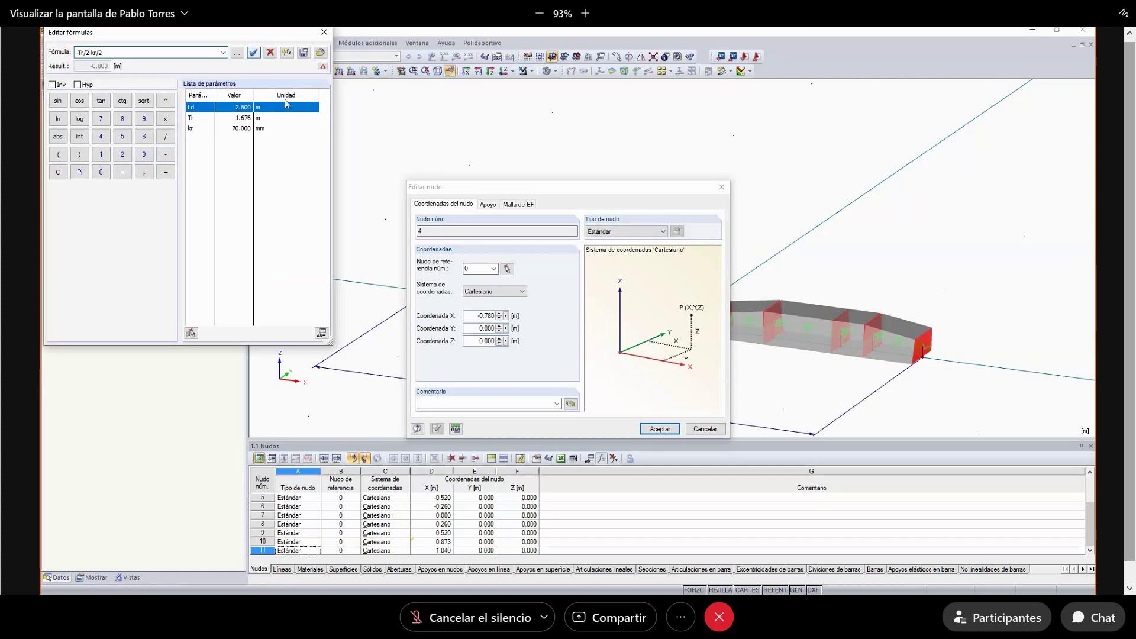
click(254, 52)
click(660, 429)
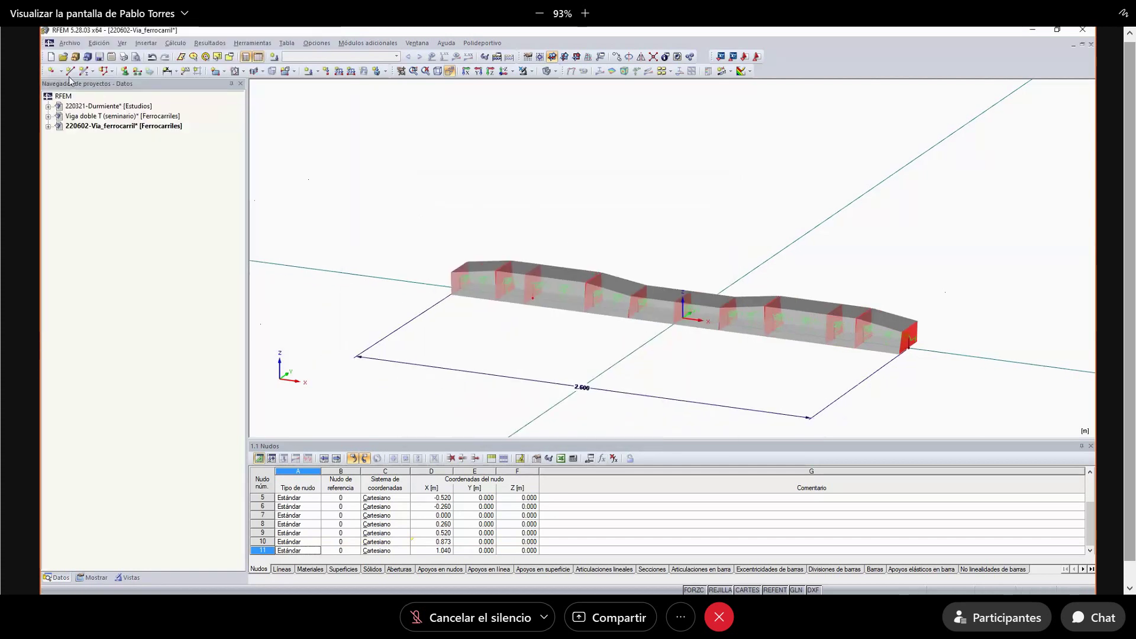
- Add a linear length dimension between nodes 4 and 10, offset about 0.84 m from the sleeper, inside the overall length dimension
click(168, 71)
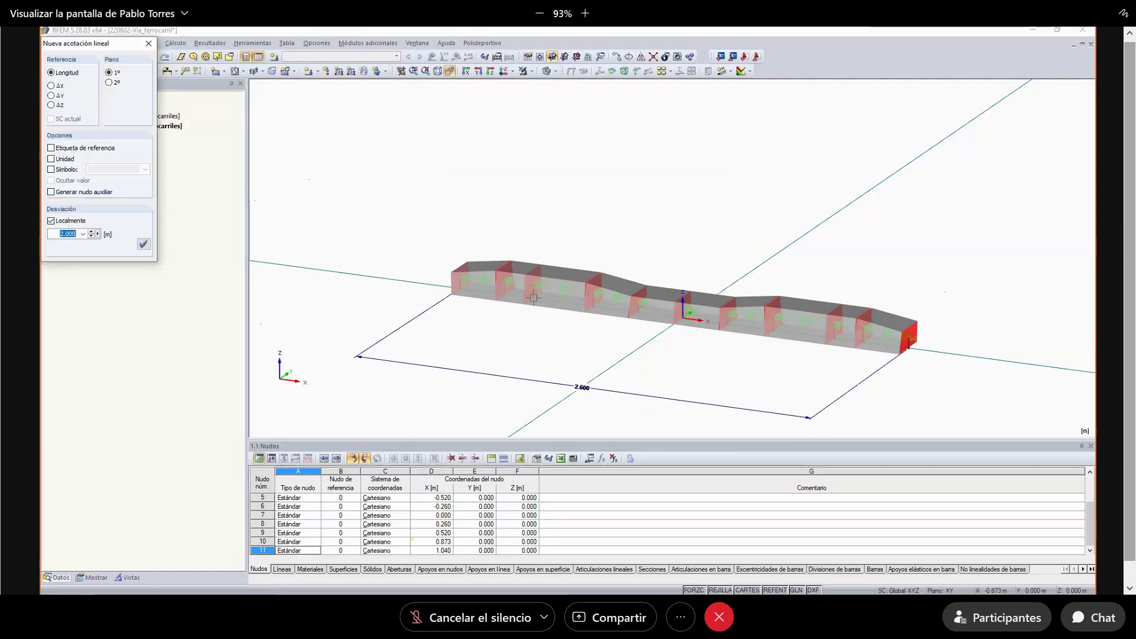
click(833, 336)
click(751, 385)
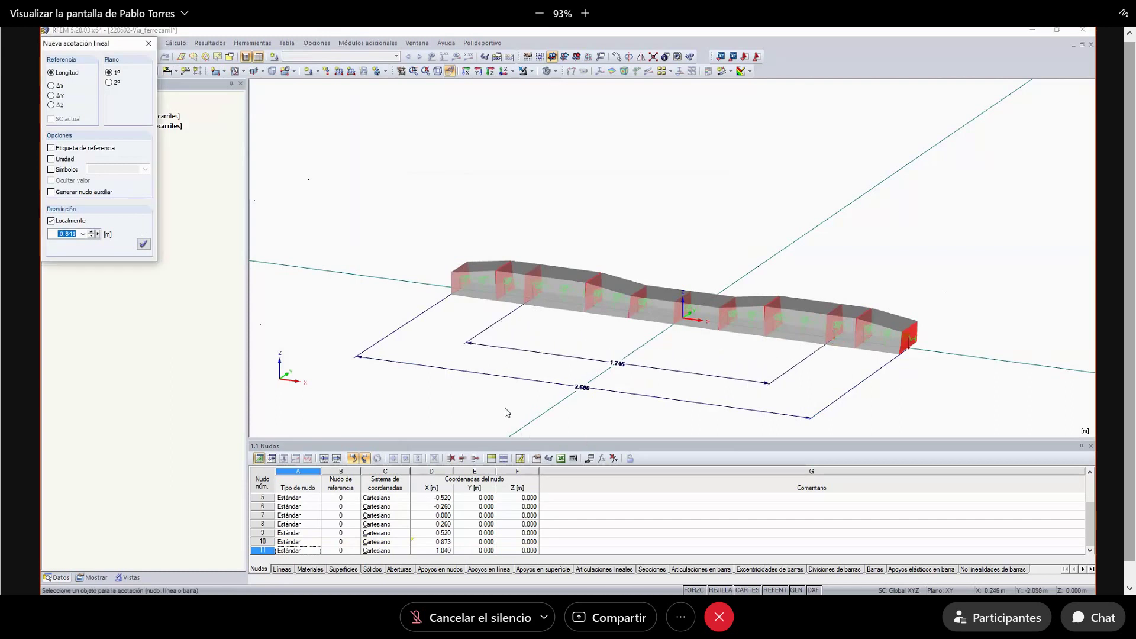
key(Escape)
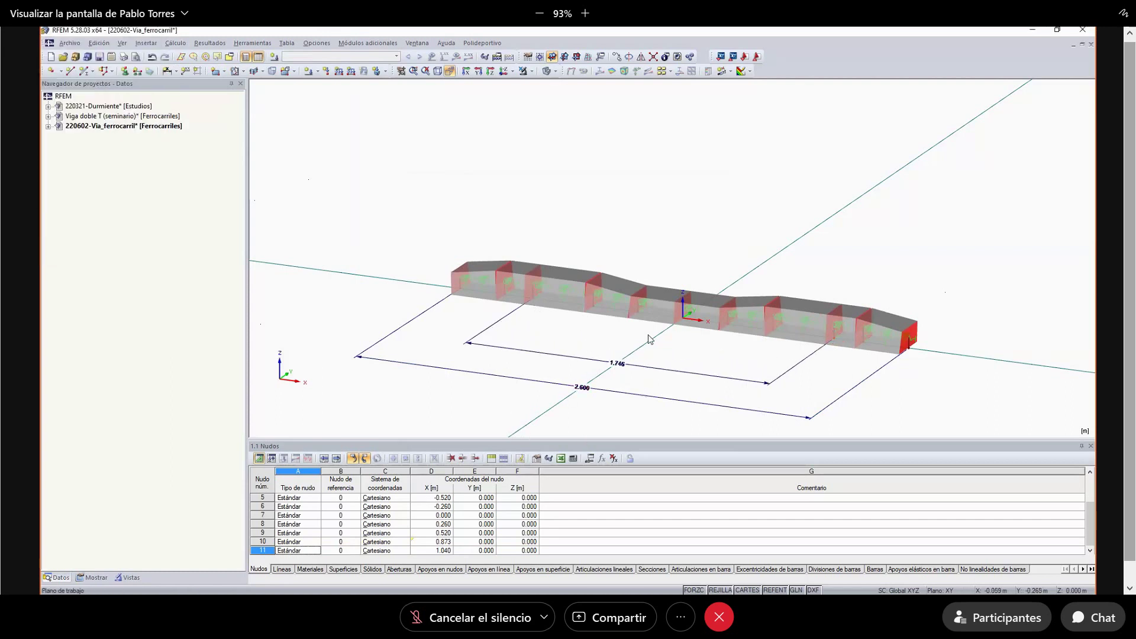
- Switch the sleeper model's display to wireframe
scroll(695, 238, down, 1)
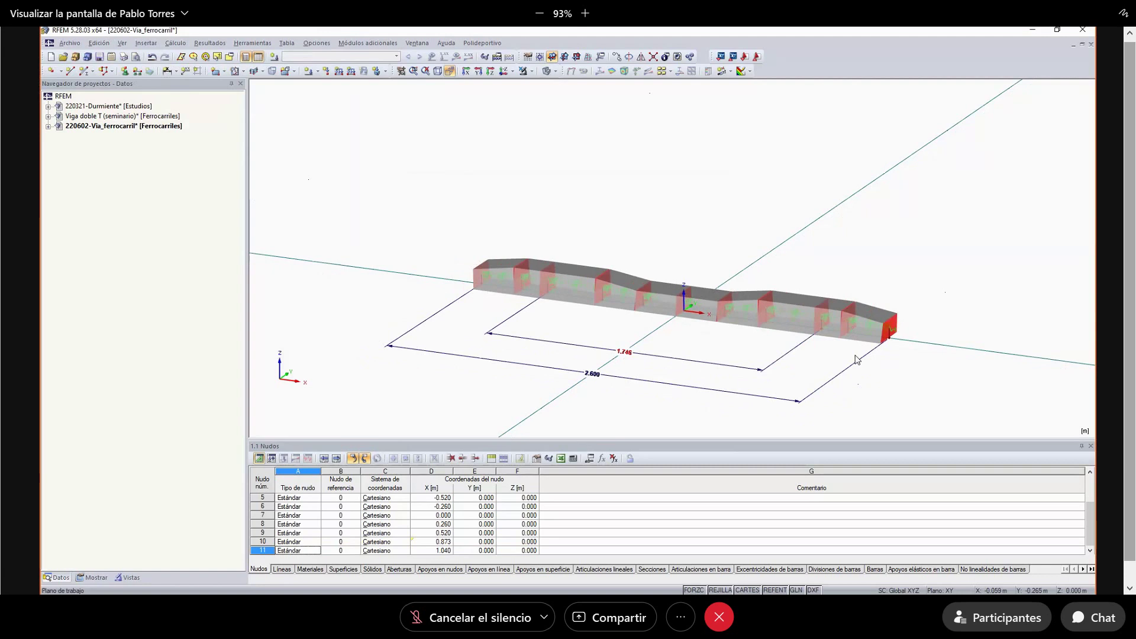
ctrl+middle_drag(857, 359, 764, 373)
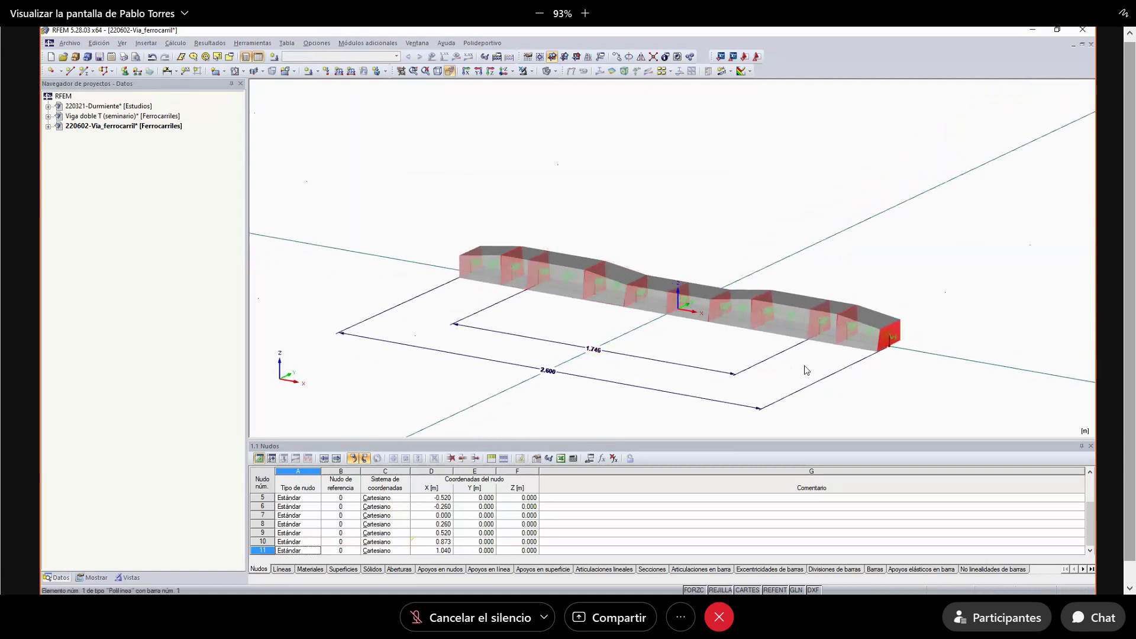
ctrl+middle_drag(802, 365, 809, 312)
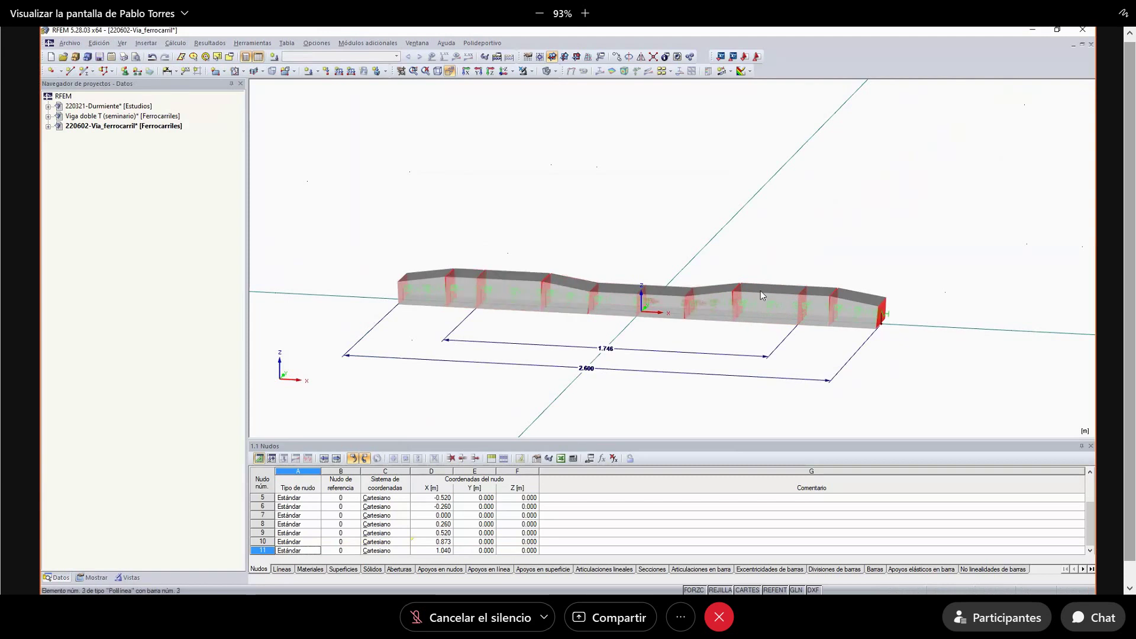
ctrl+middle_drag(906, 337, 647, 393)
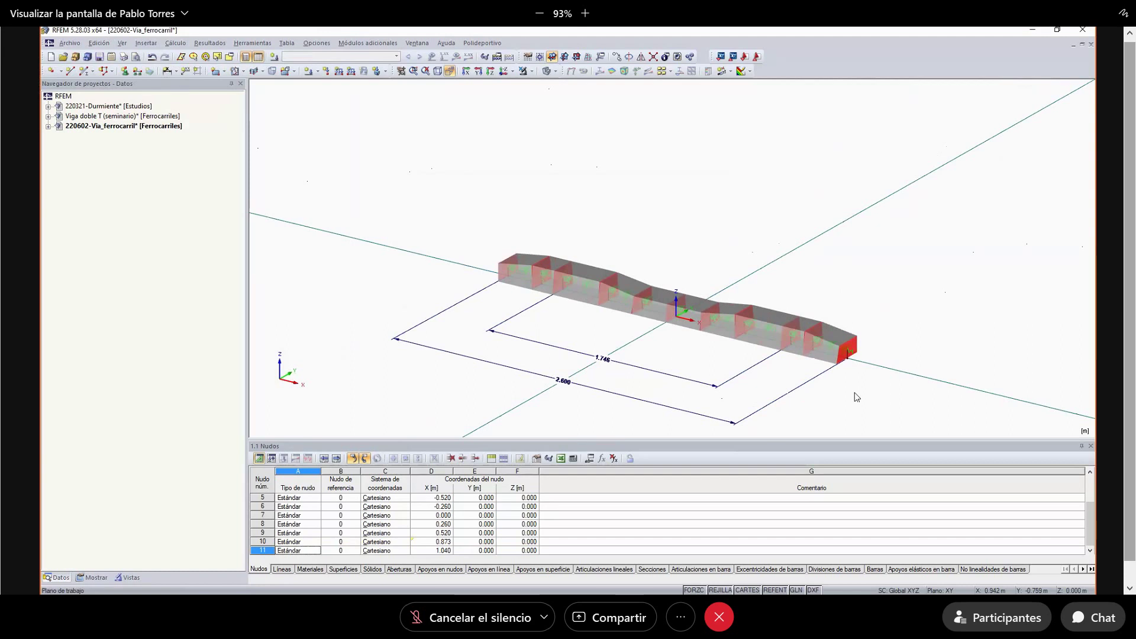
scroll(855, 393, up, 1)
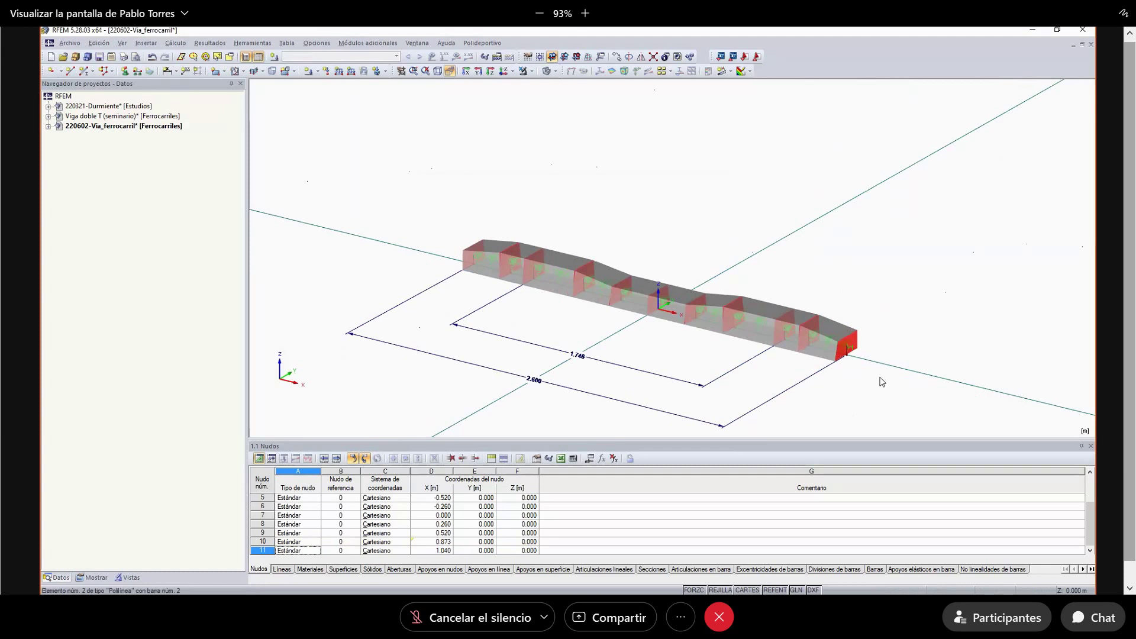
scroll(882, 382, up, 1)
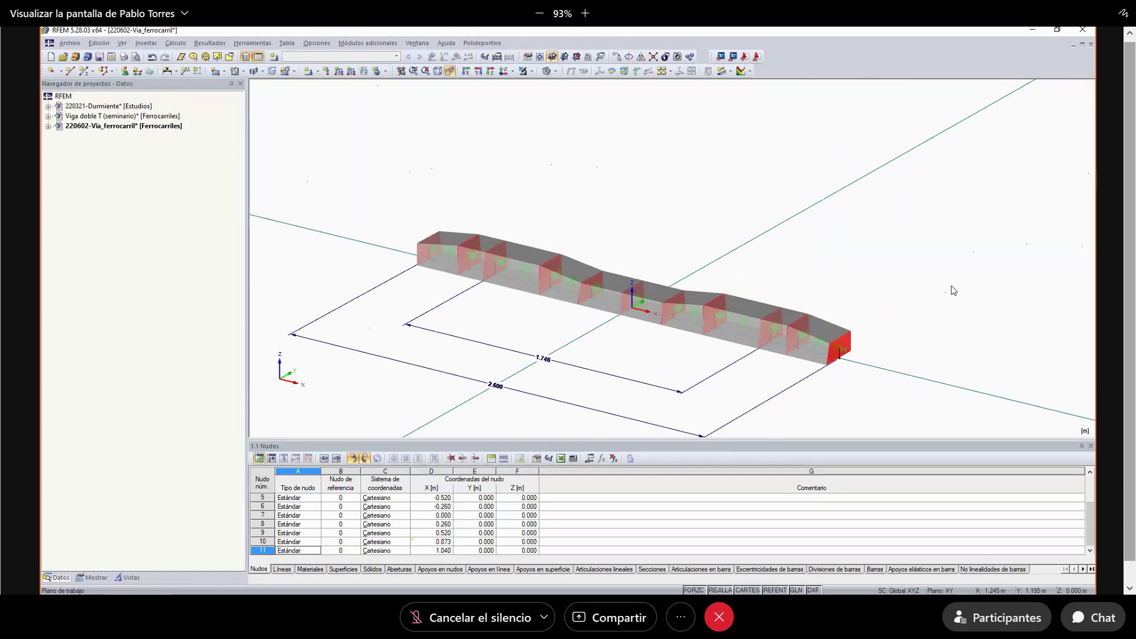
scroll(441, 324, down, 1)
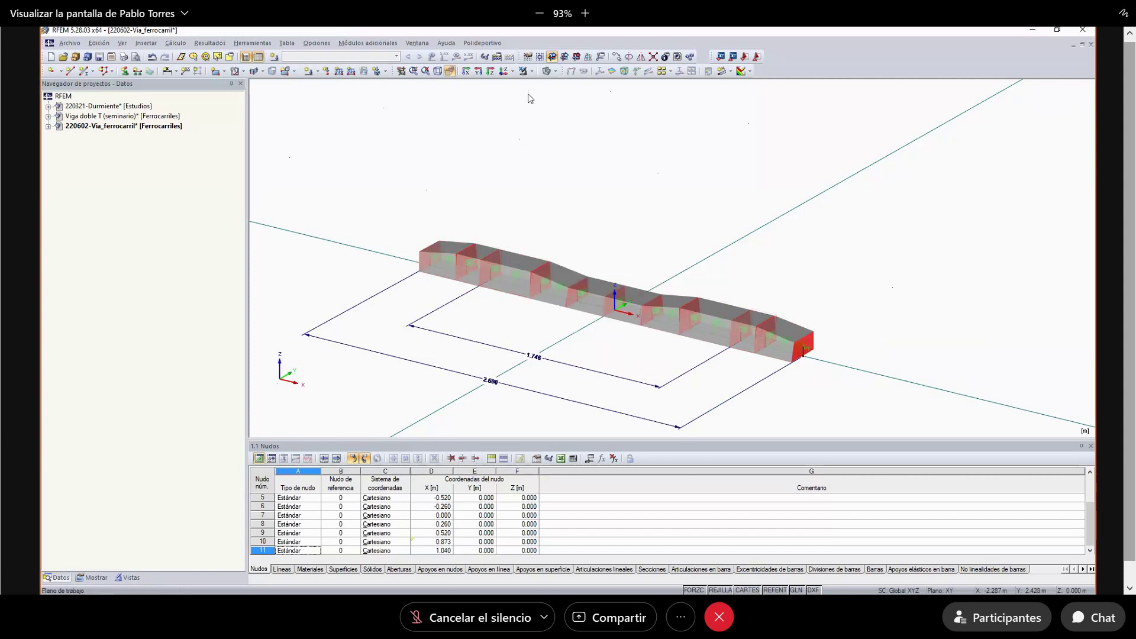
click(548, 71)
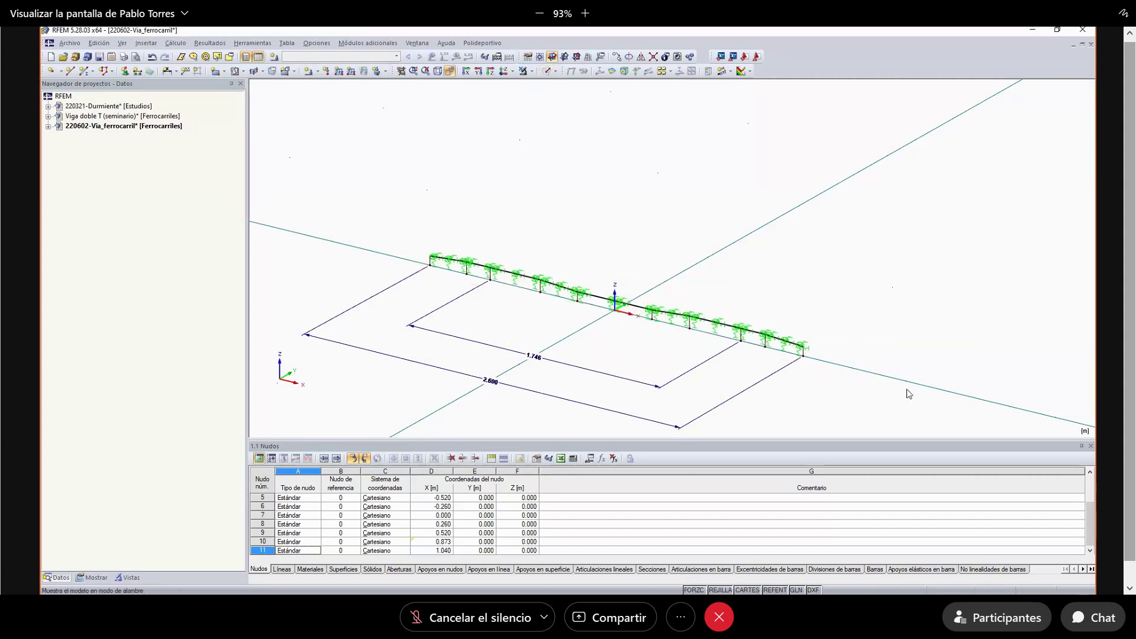
- Show the sleeper as a transparent solid and set up a new member of type Acoplamiento rígido-rígido
click(549, 71)
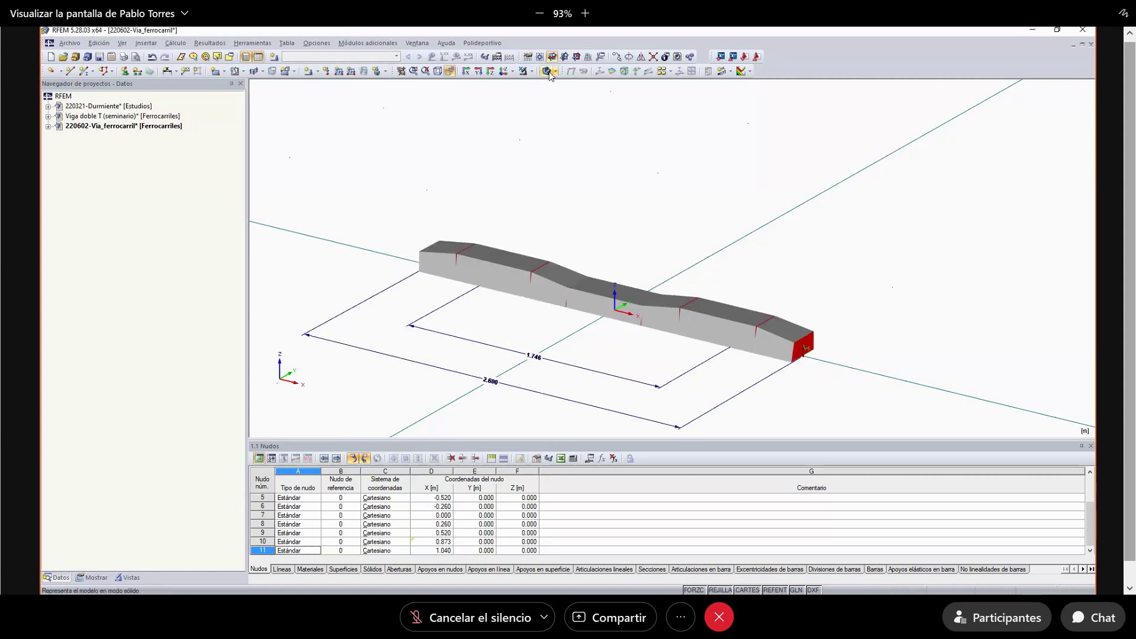
click(549, 71)
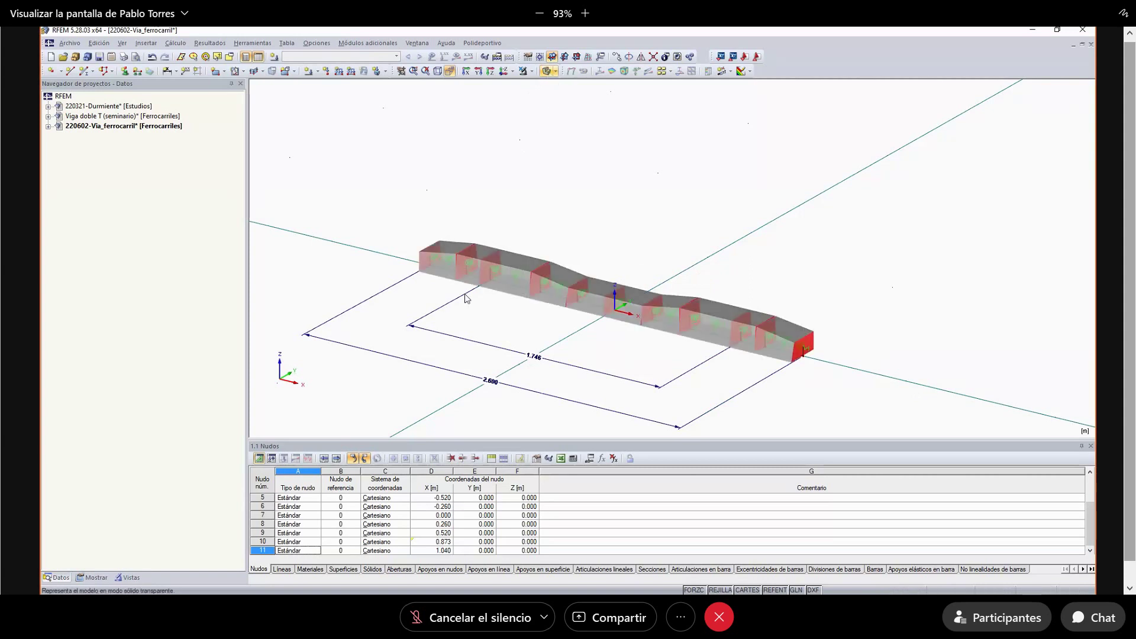
click(85, 71)
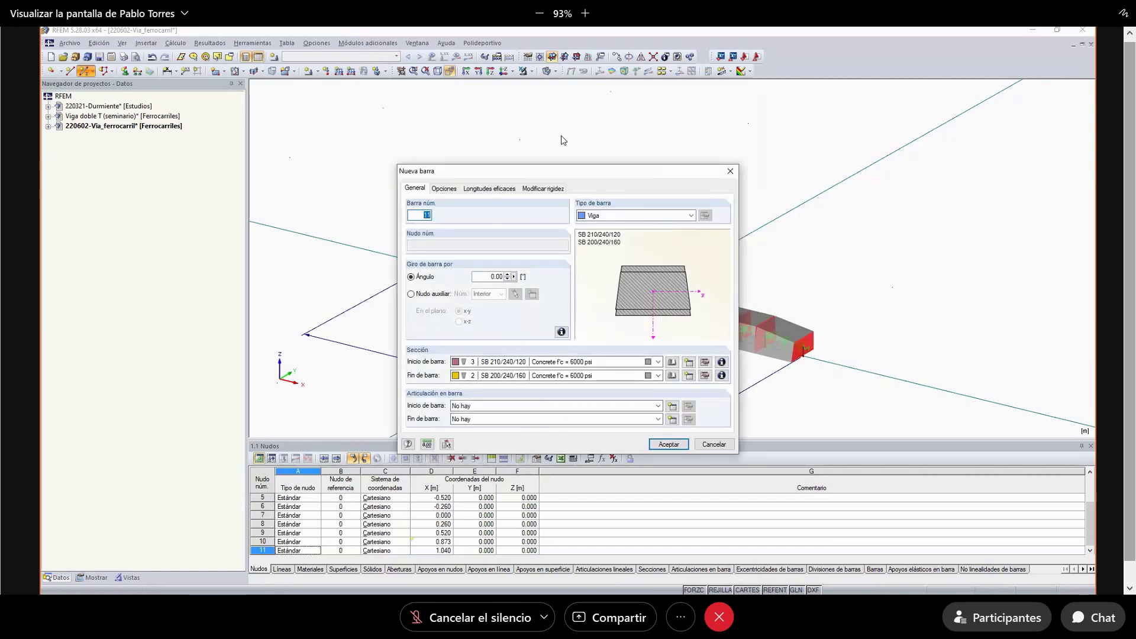
click(687, 215)
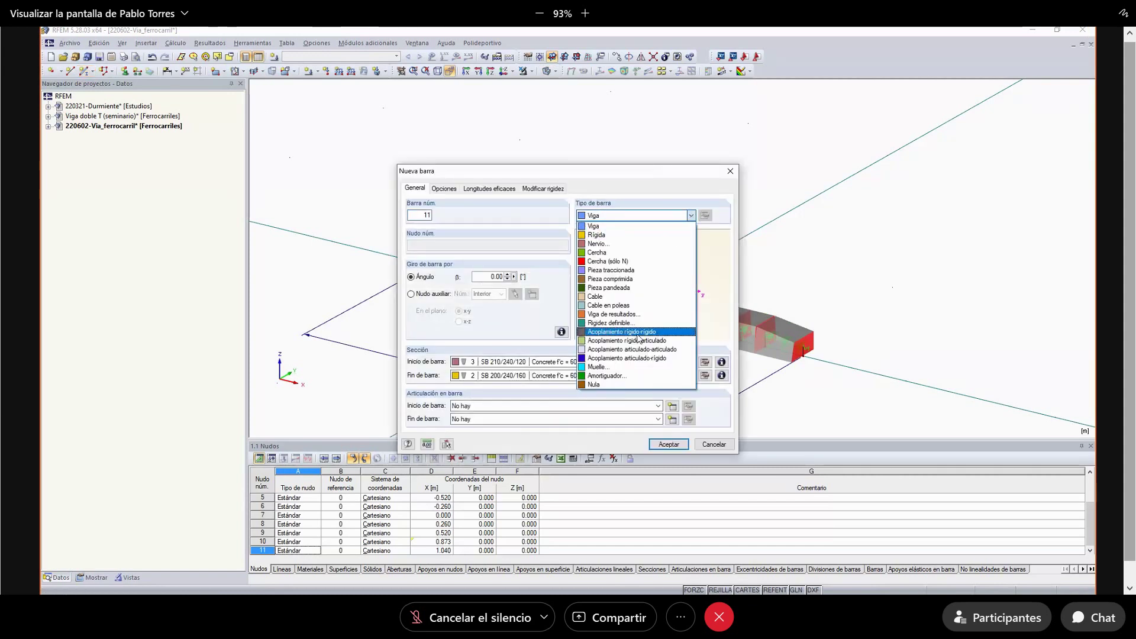
click(615, 332)
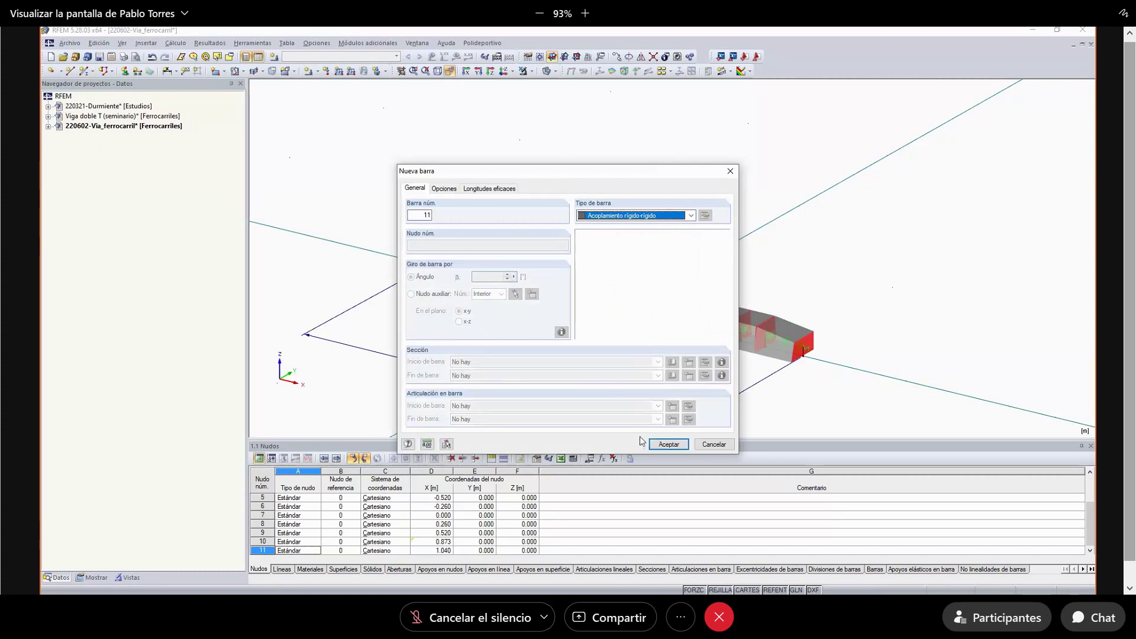
click(668, 445)
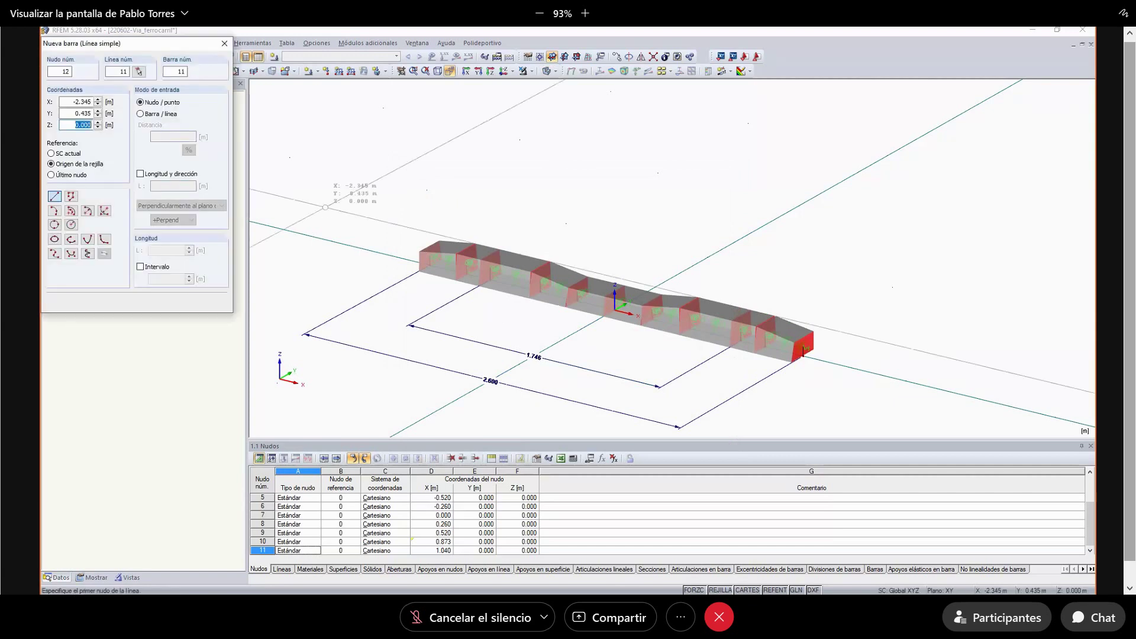
- Place rigid couplings 0.160 m long, perpendicular to the work plane in the +Perpend direction, starting at nodes 4 and 10
click(140, 173)
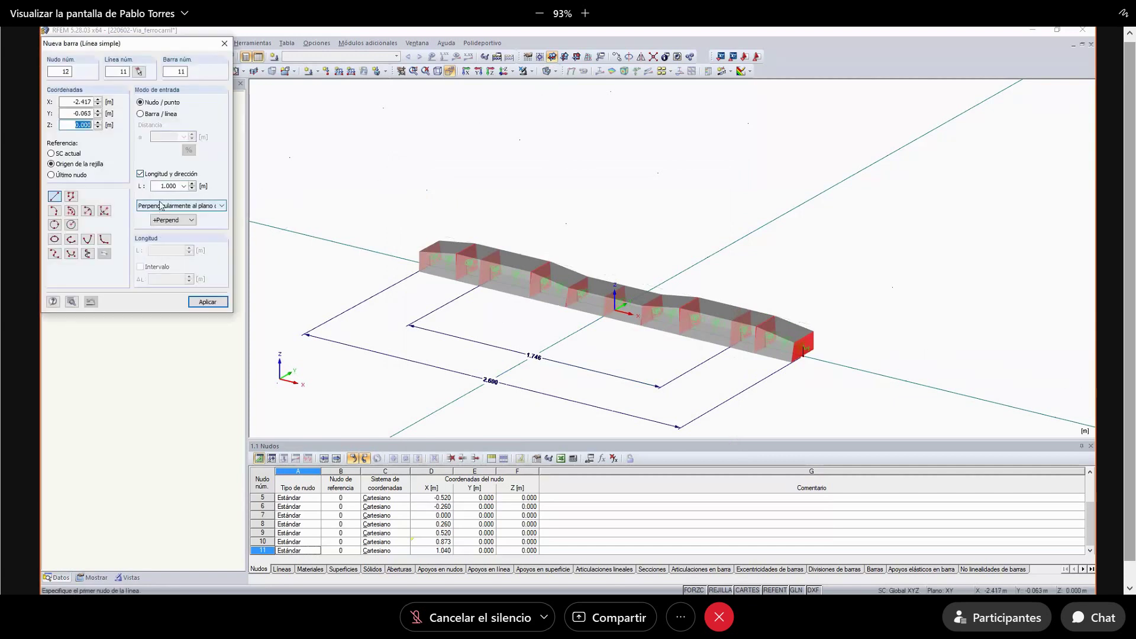
drag(159, 187, 195, 193)
text(0.160)
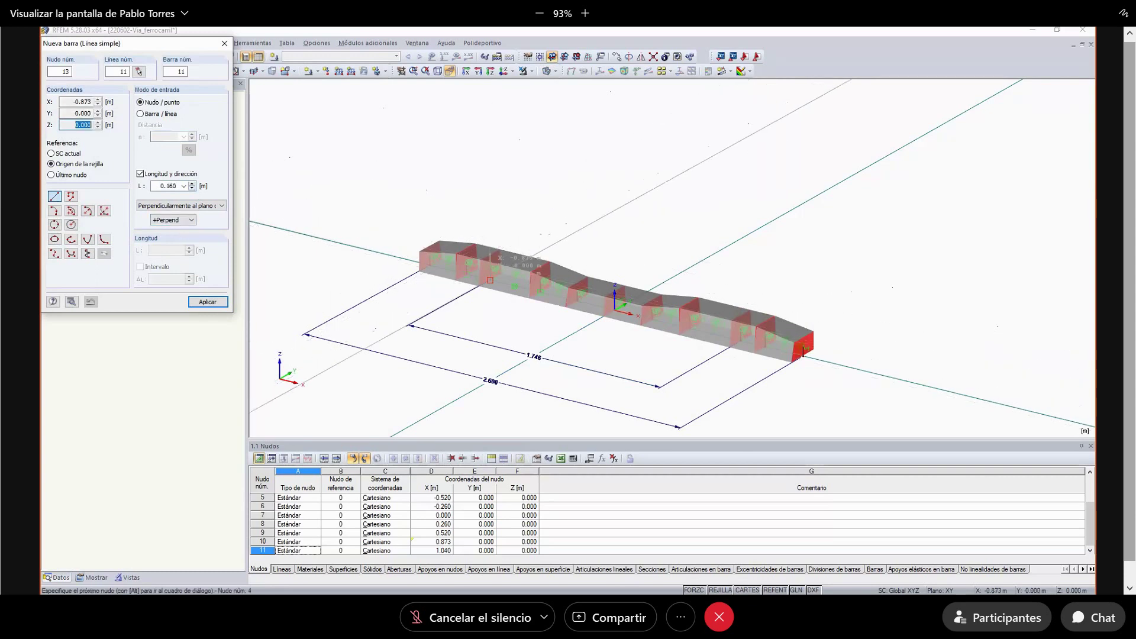
click(490, 280)
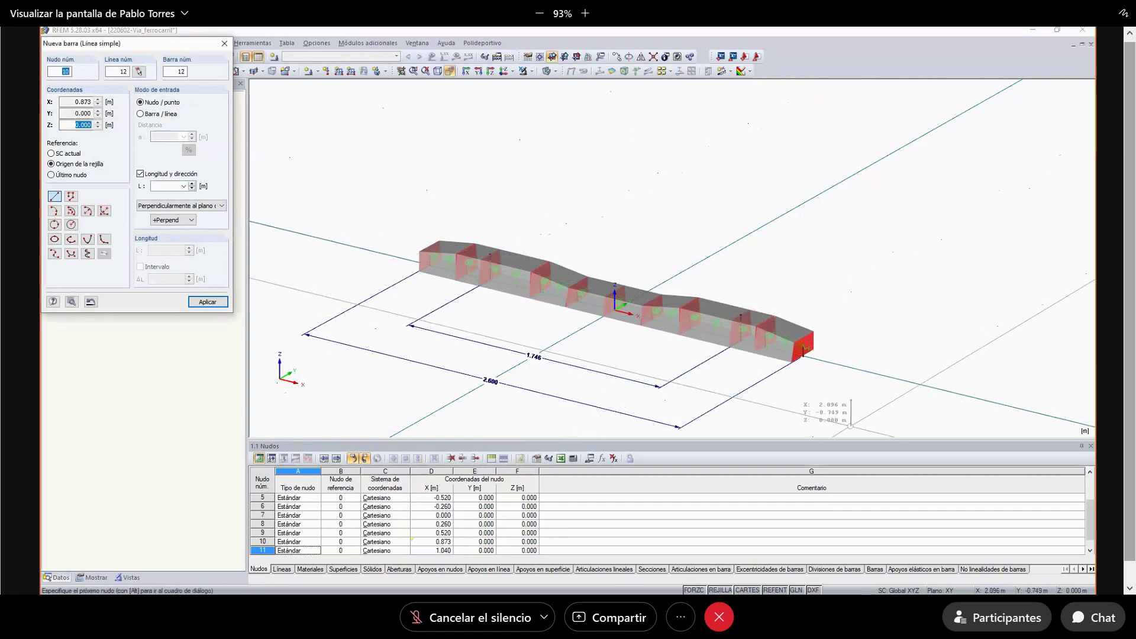
key(Escape)
scroll(490, 312, up, 3)
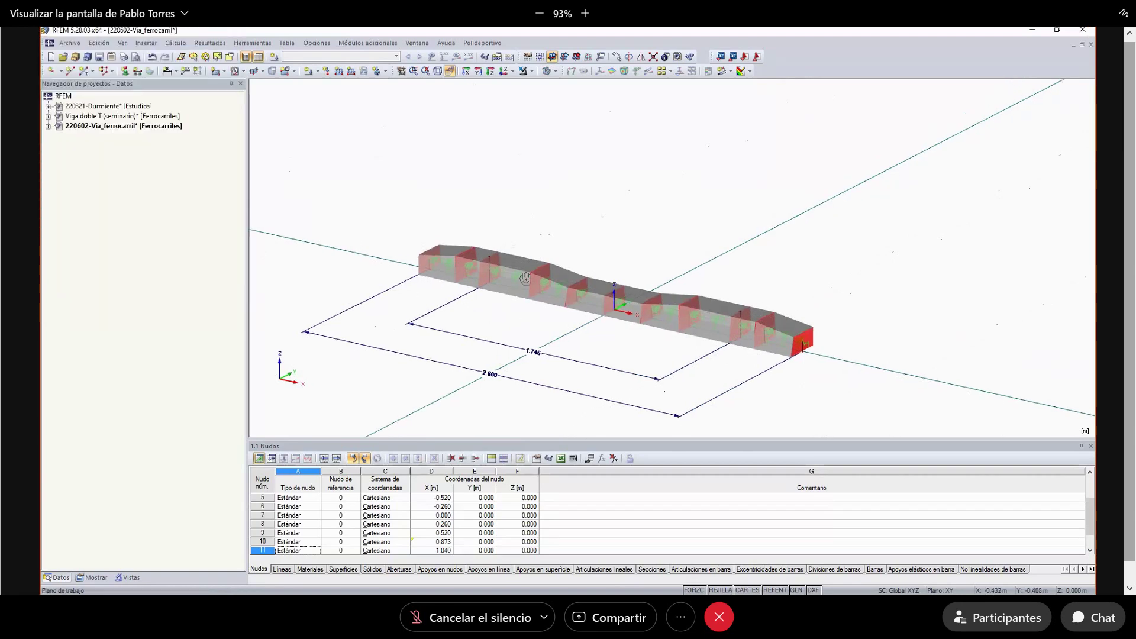
scroll(462, 308, up, 4)
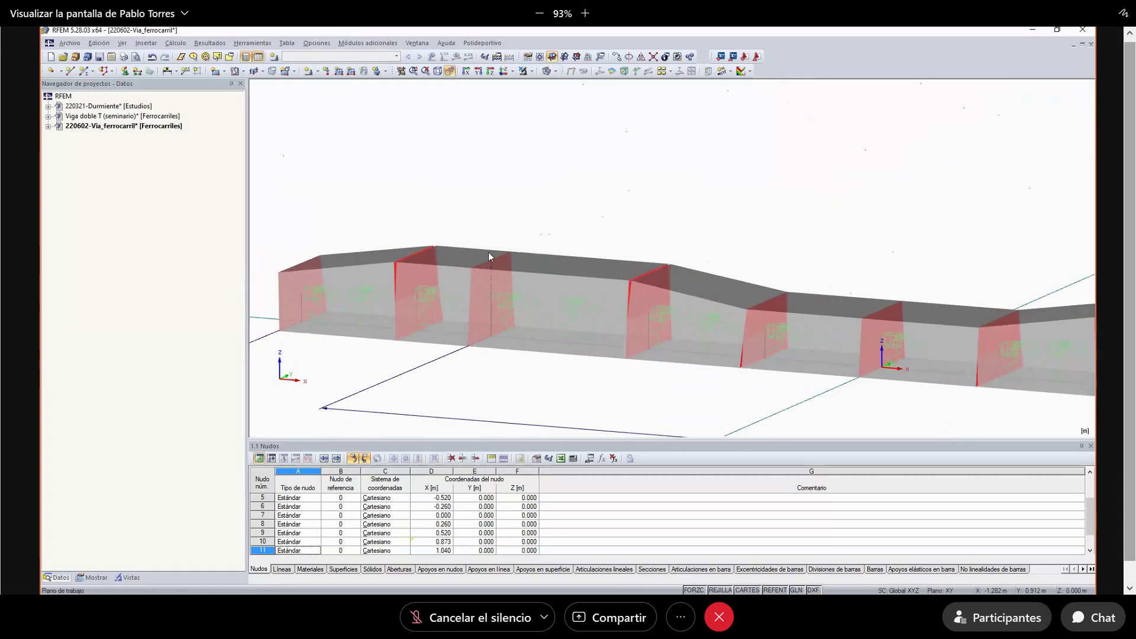
scroll(488, 252, down, 5)
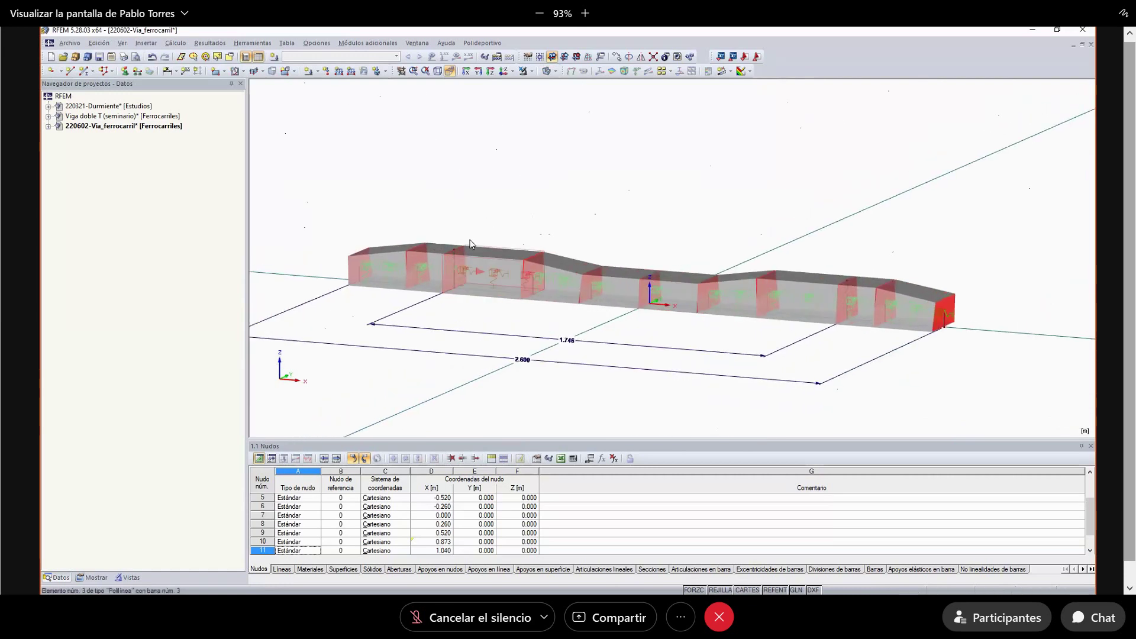
- Add a model parameter named hd with unit type Longitud and unit mm
click(99, 44)
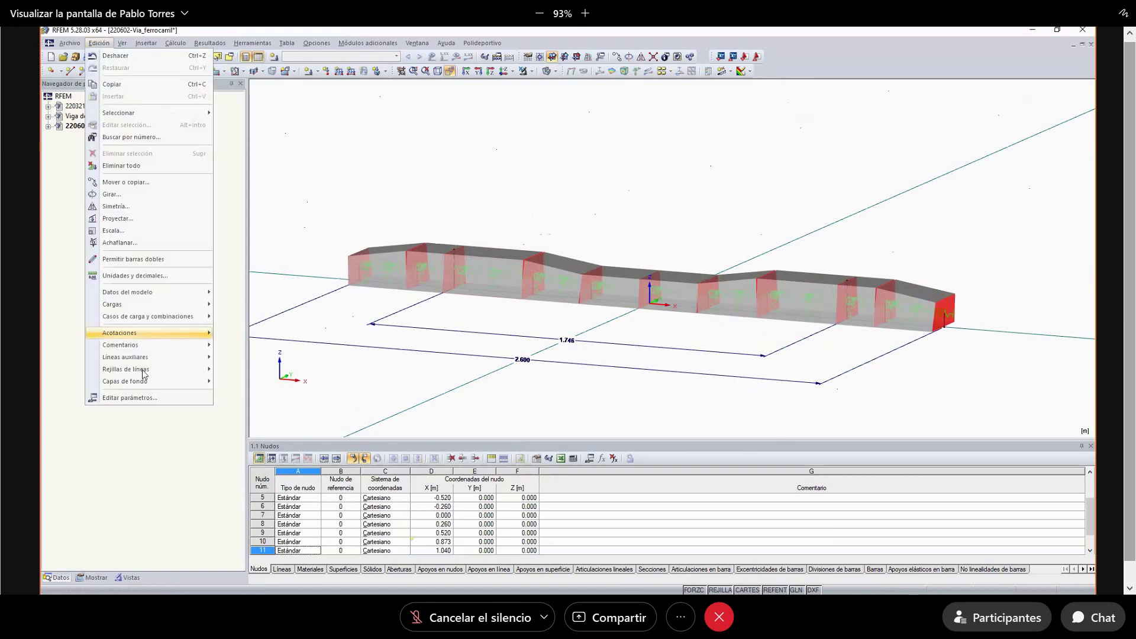
click(129, 398)
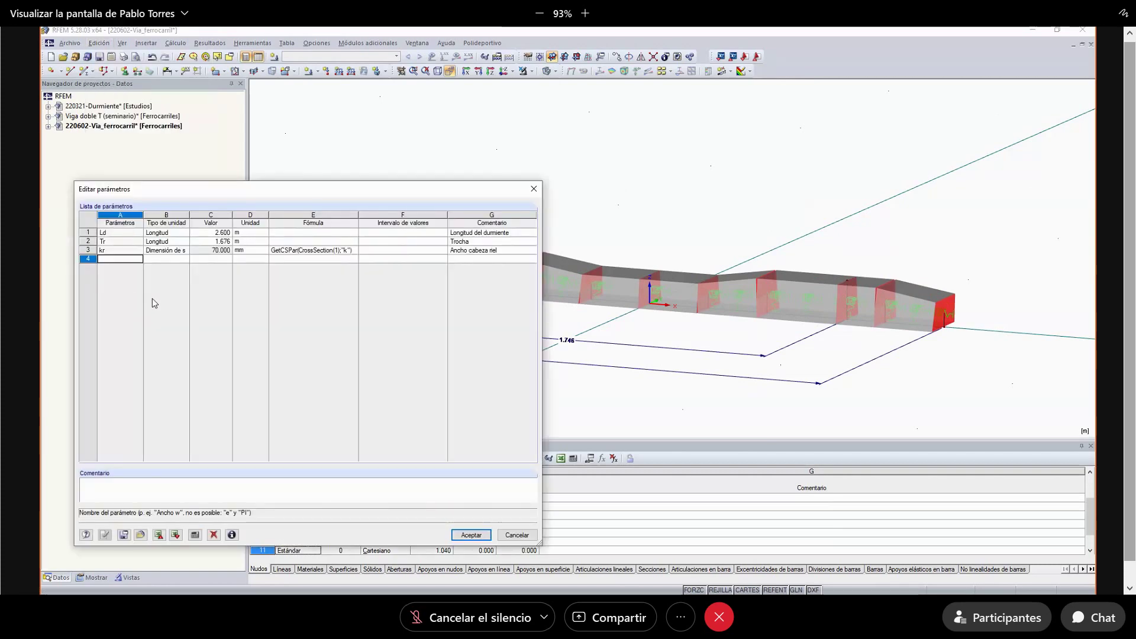
text(hd)
click(172, 259)
click(186, 259)
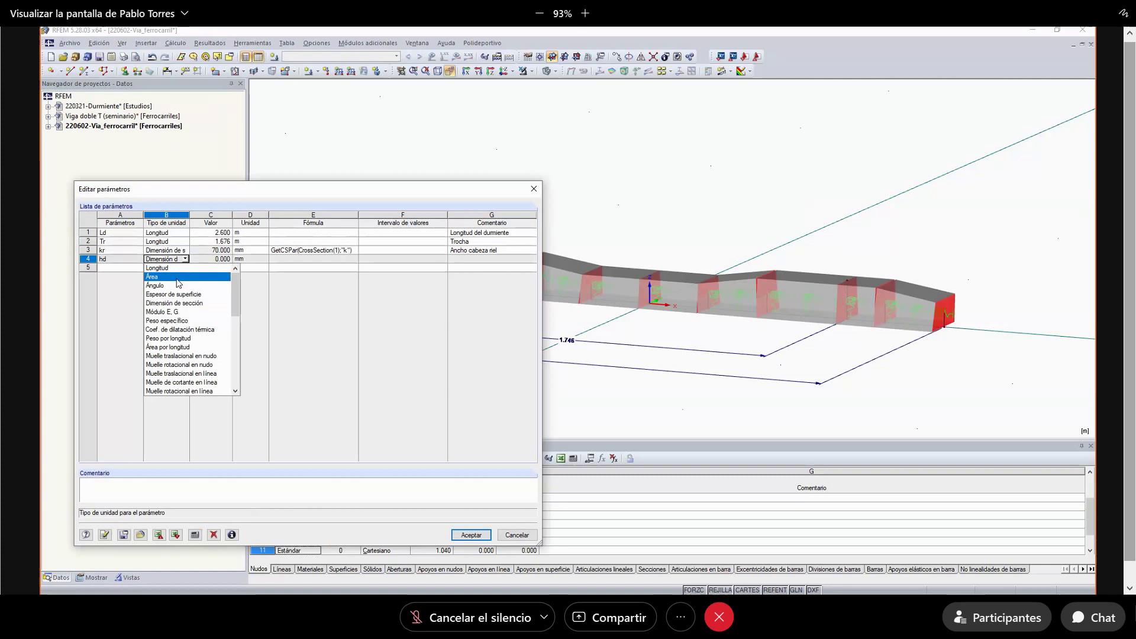
click(169, 279)
click(250, 260)
click(265, 260)
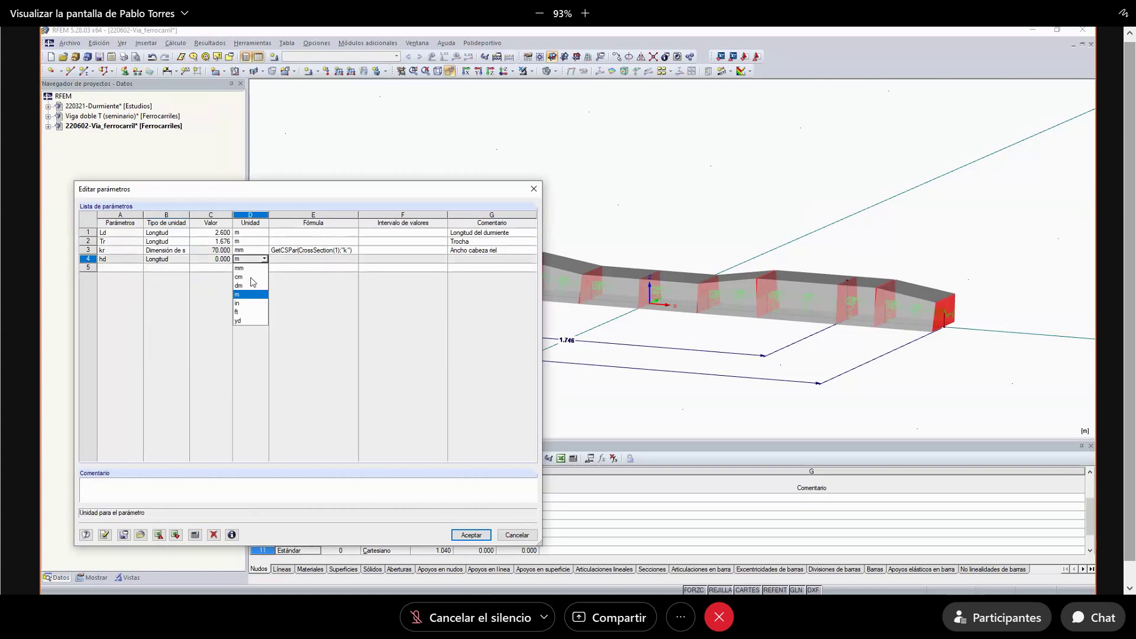
click(240, 269)
- Set parameter hd to 160 mm with the comment "Altura máxima durmiente" and accept the parameter list
click(210, 260)
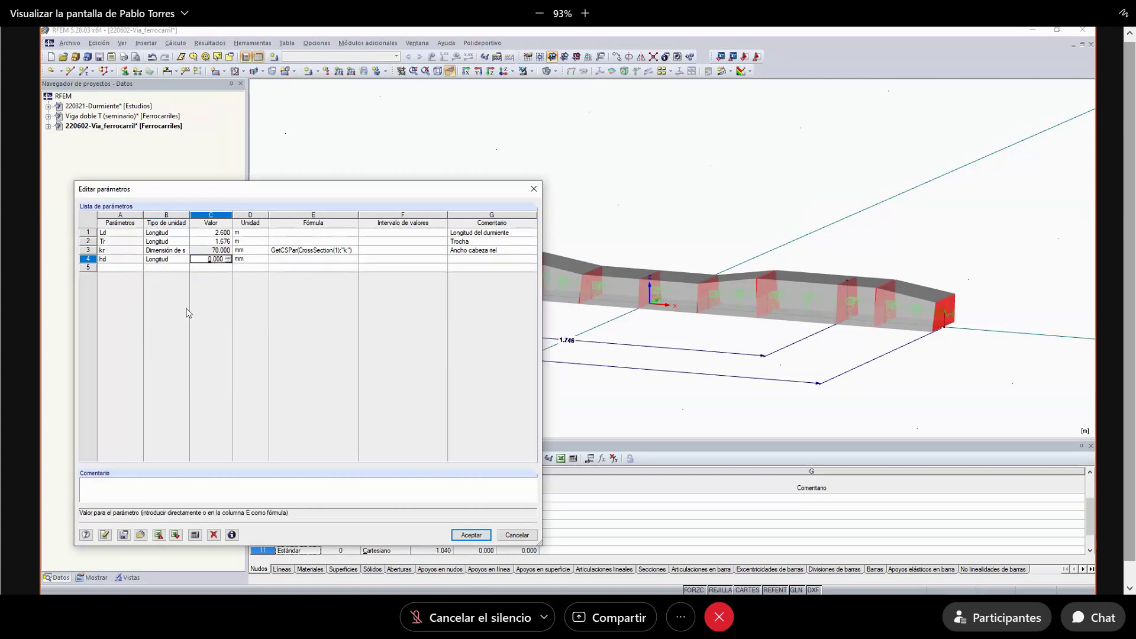
text(16000)
click(452, 260)
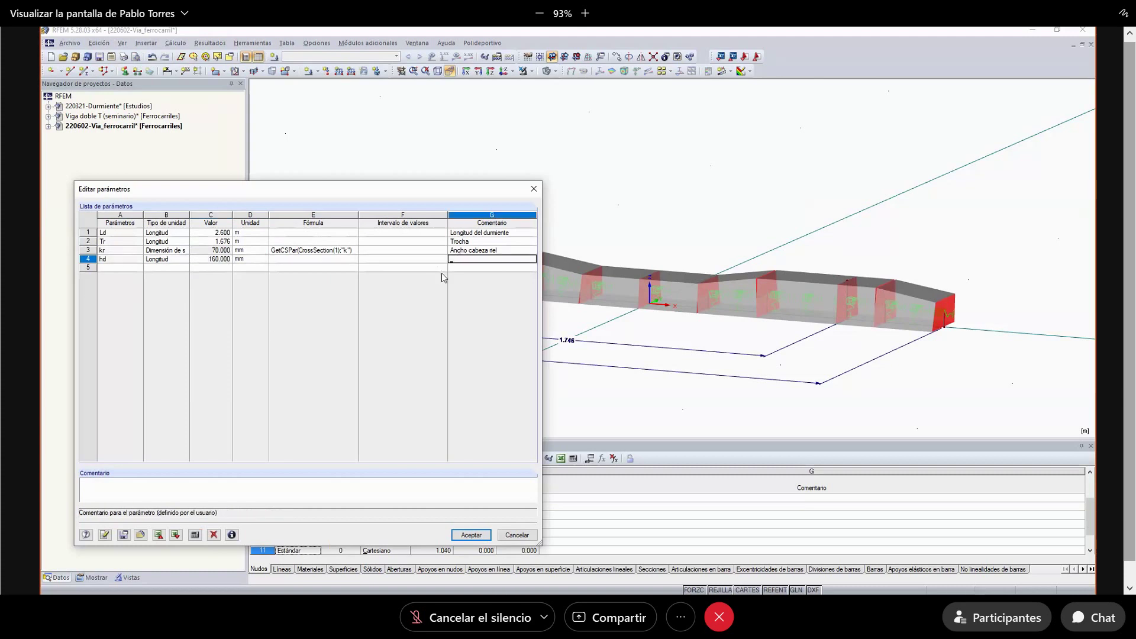
text(Altura durmien)
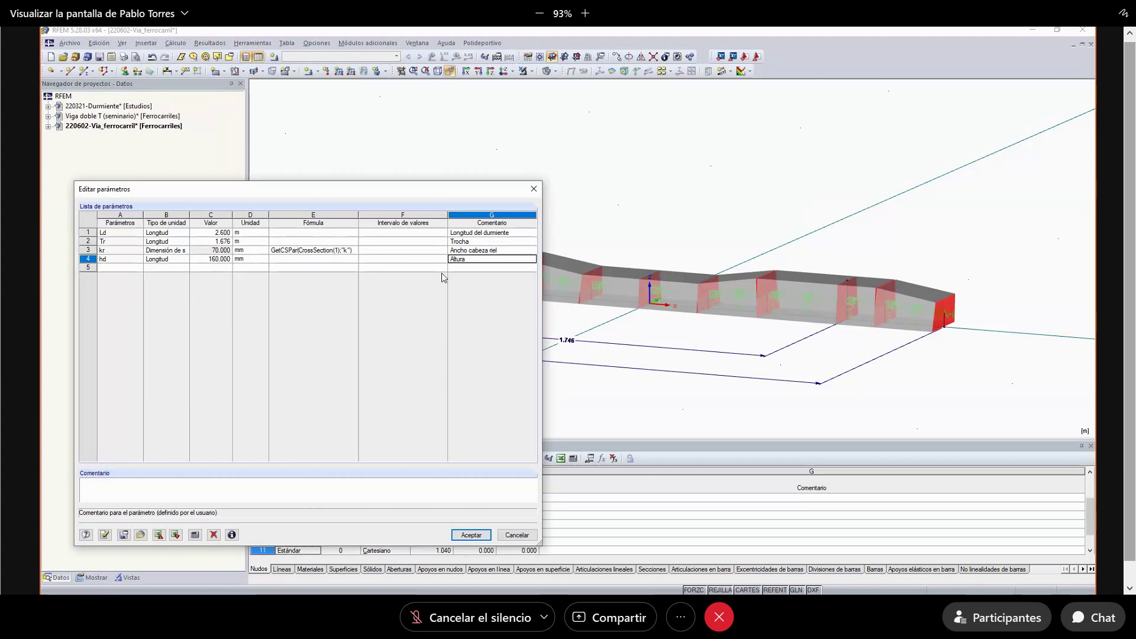
text(máxima durmiente)
click(471, 536)
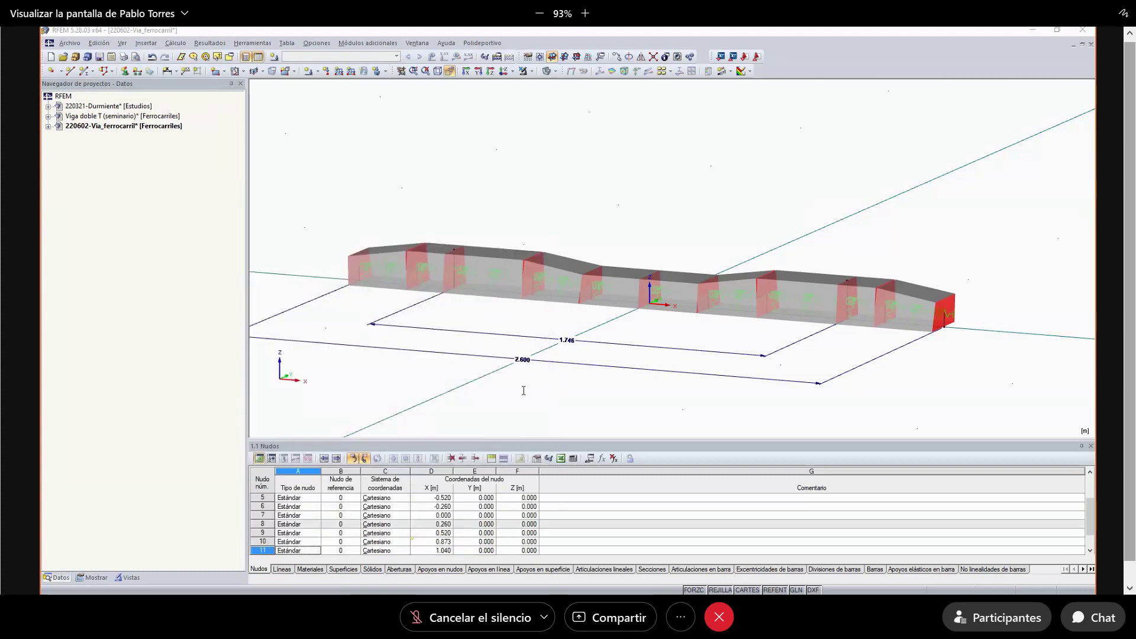
- Open the coordinates of the upper node of the coupling above node 10 for editing
right_click(849, 281)
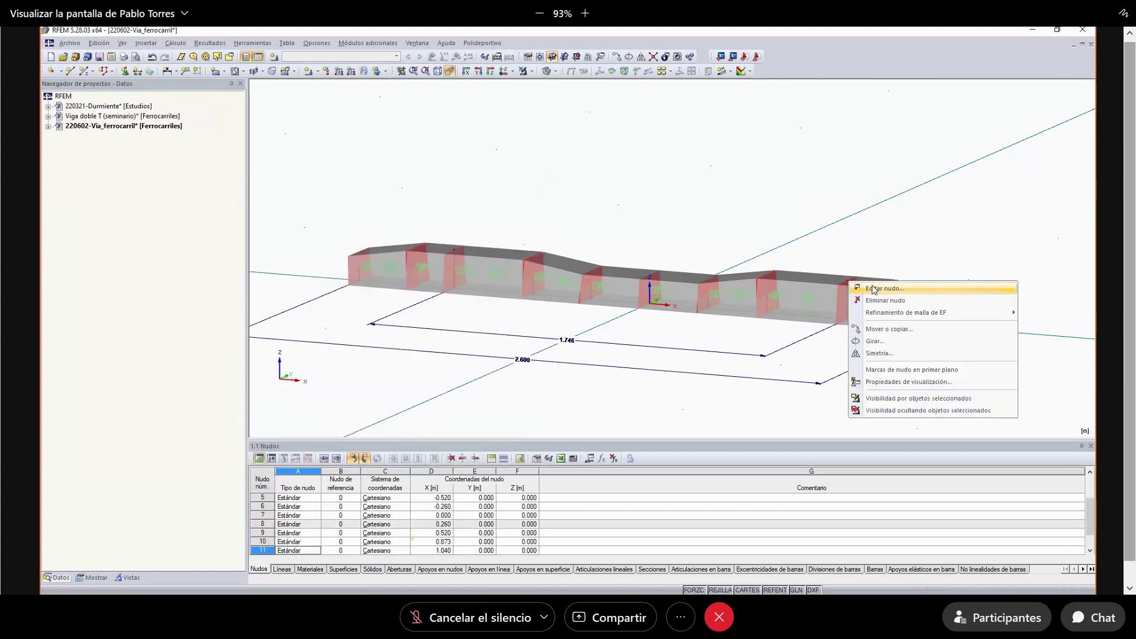
click(864, 289)
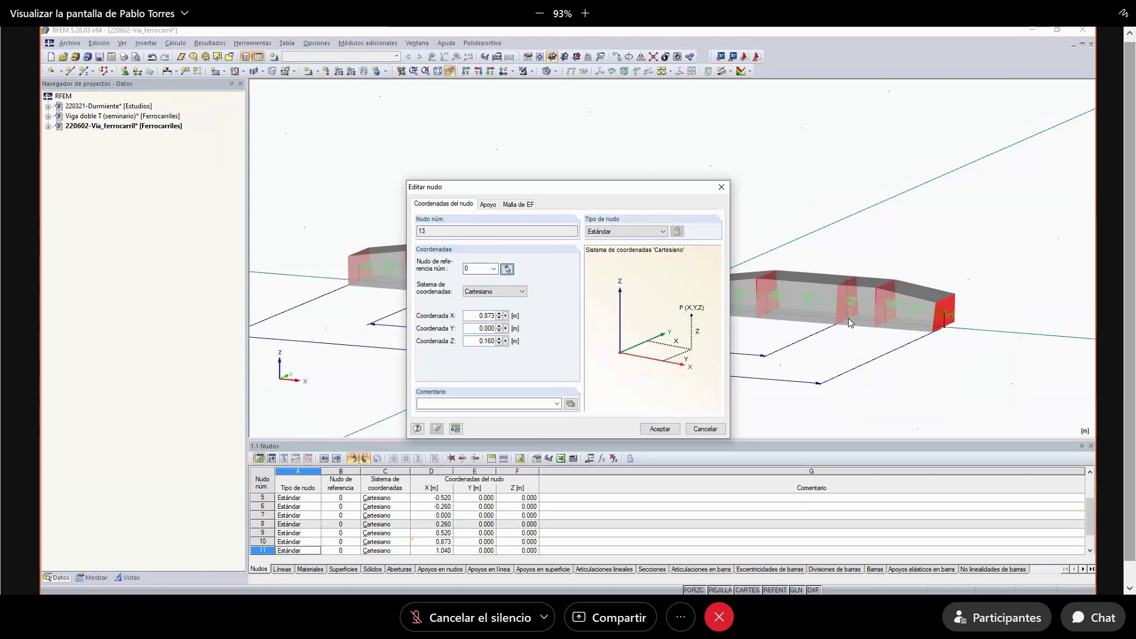
key(alt+Tab)
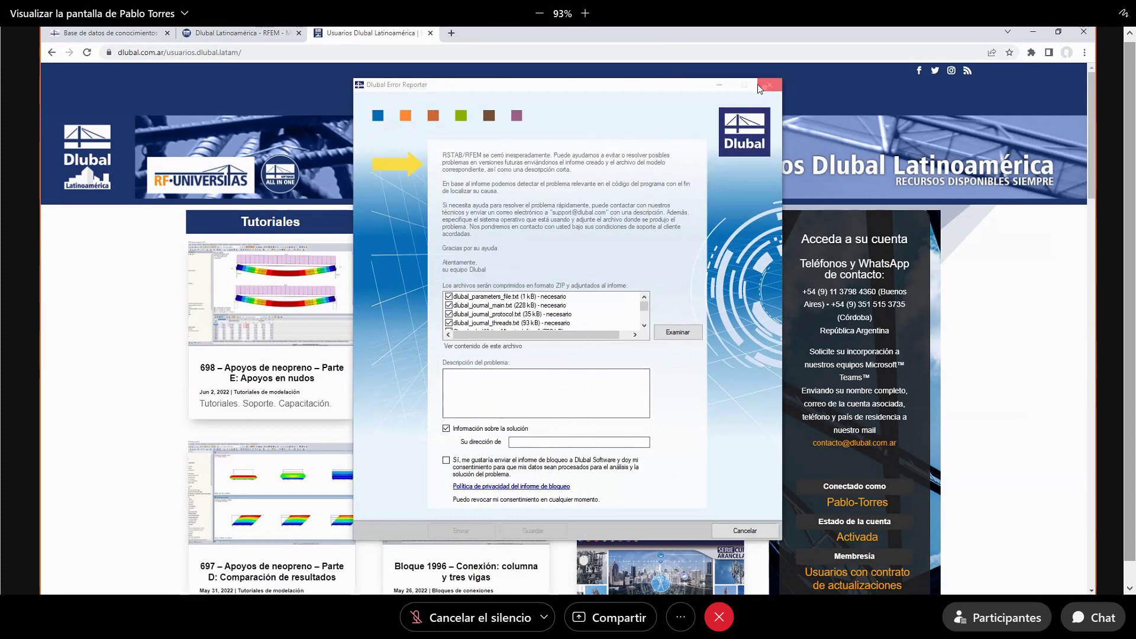
- Dismiss the error report, minimize the browser, relaunch RFEM 5.28 and restore the automatic backups of the three models
click(769, 86)
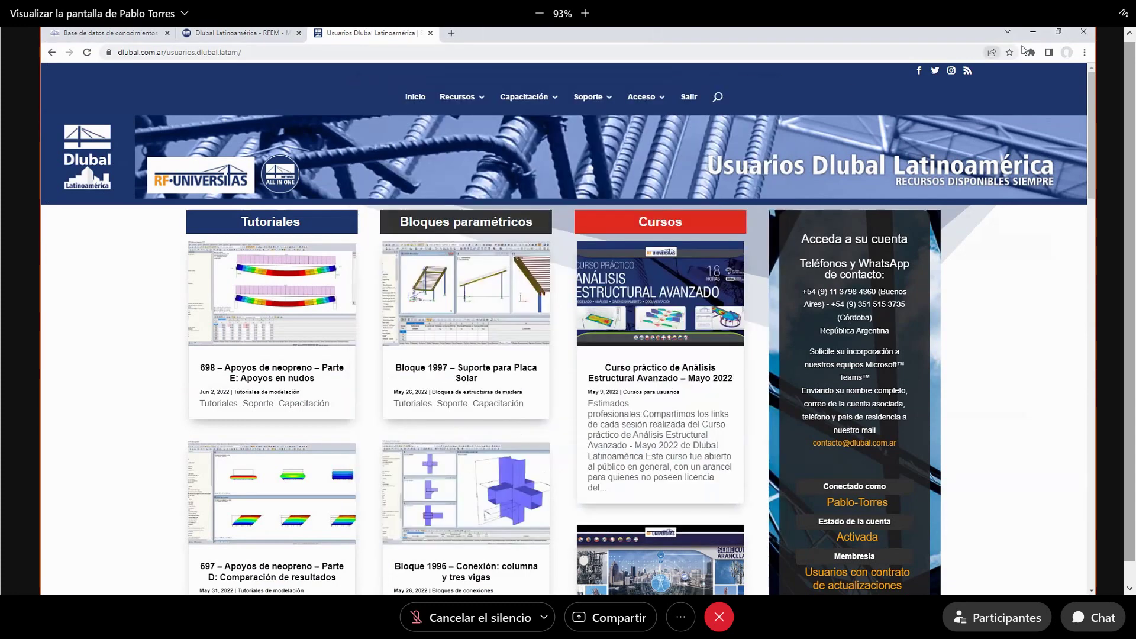
click(1034, 31)
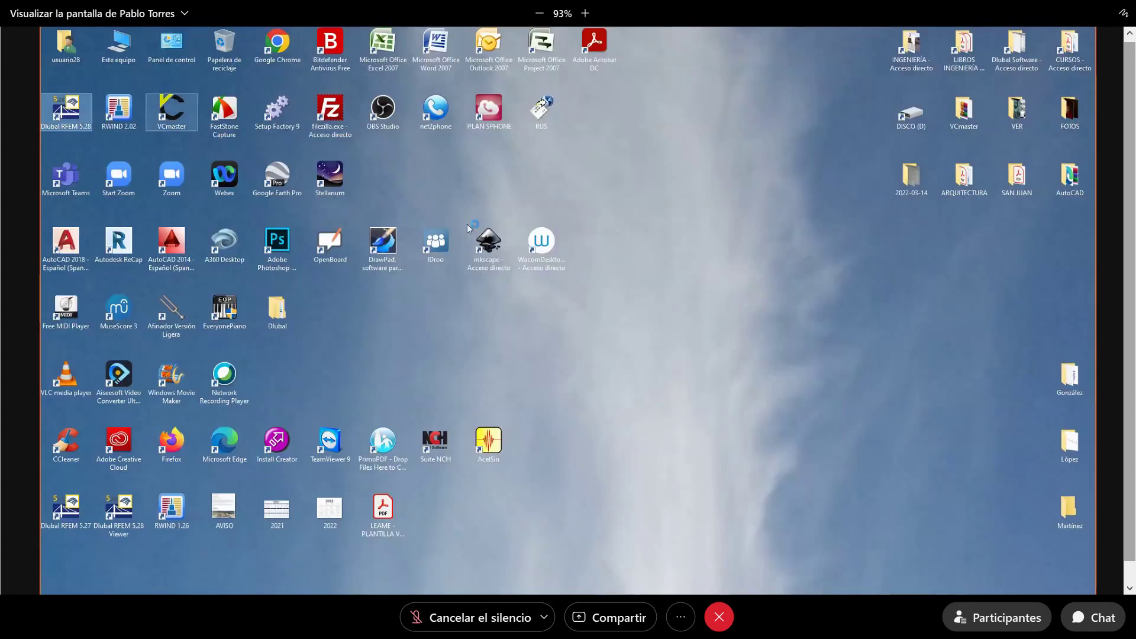
double_click(66, 110)
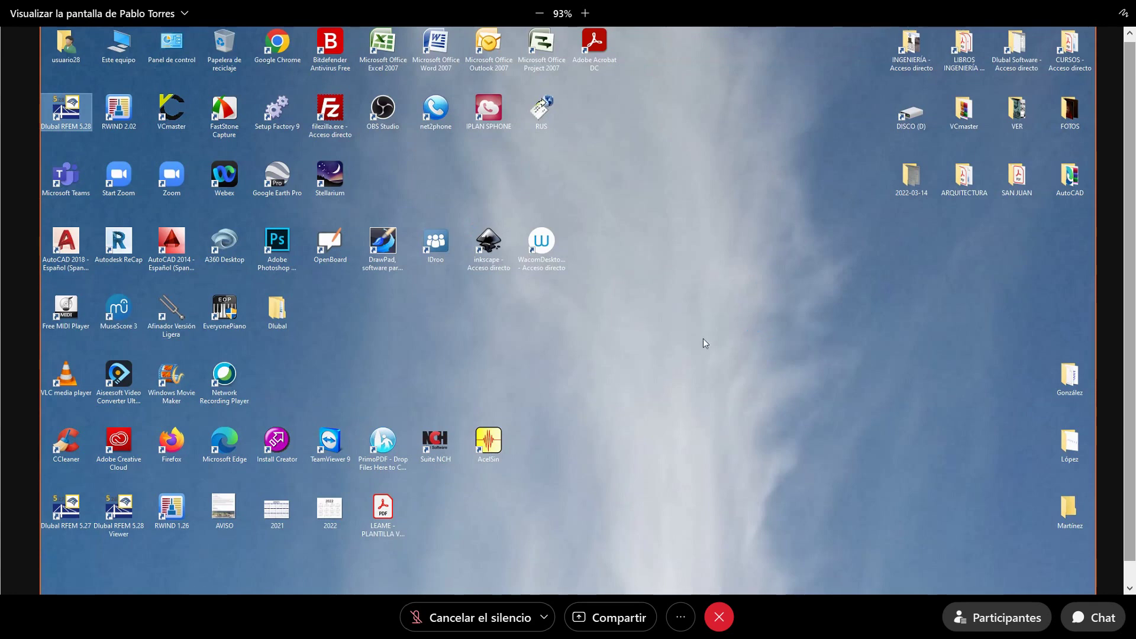
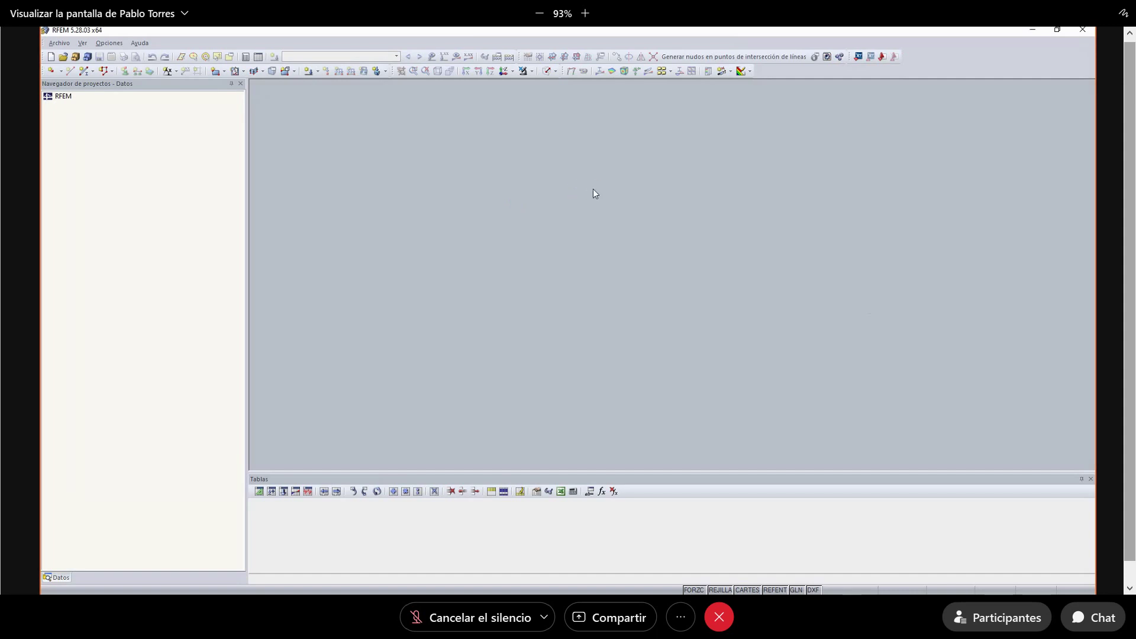
click(529, 351)
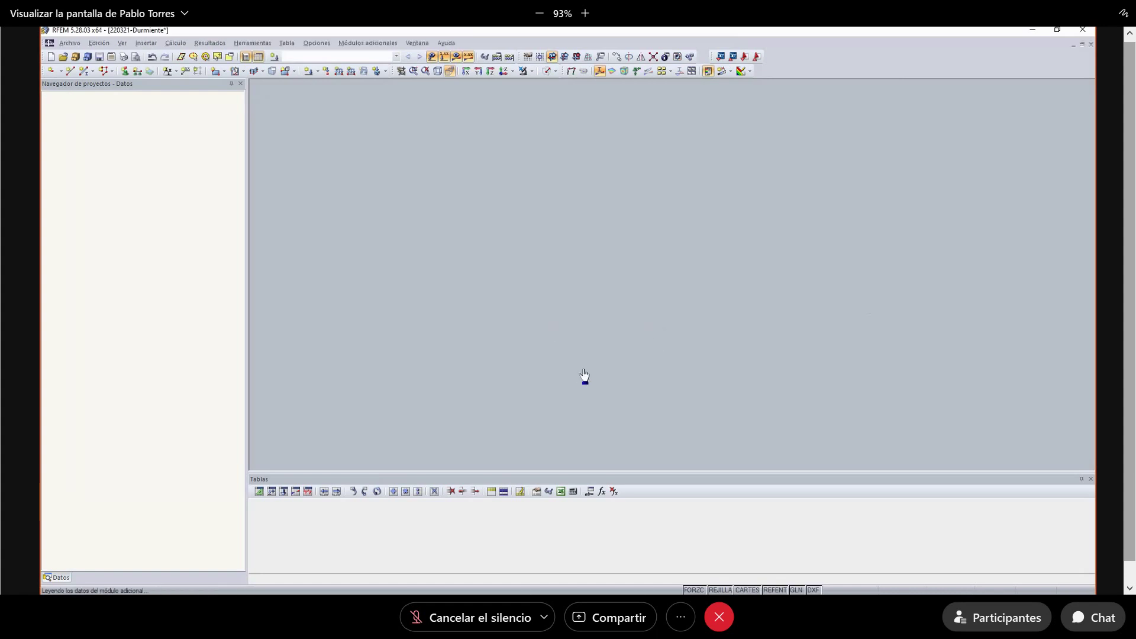
click(529, 351)
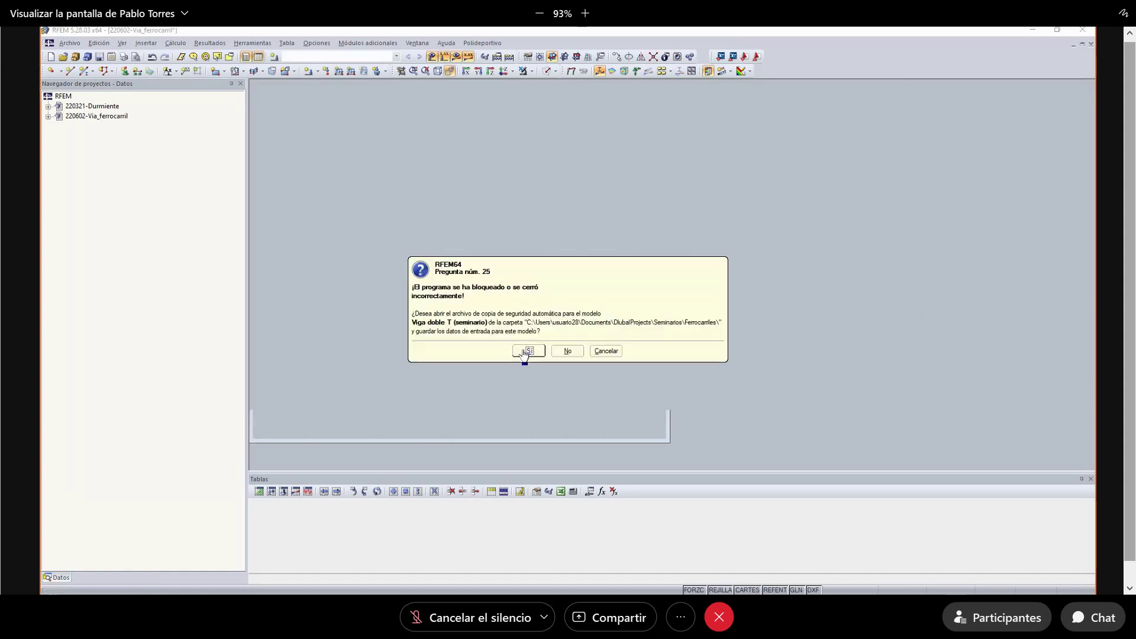
click(524, 352)
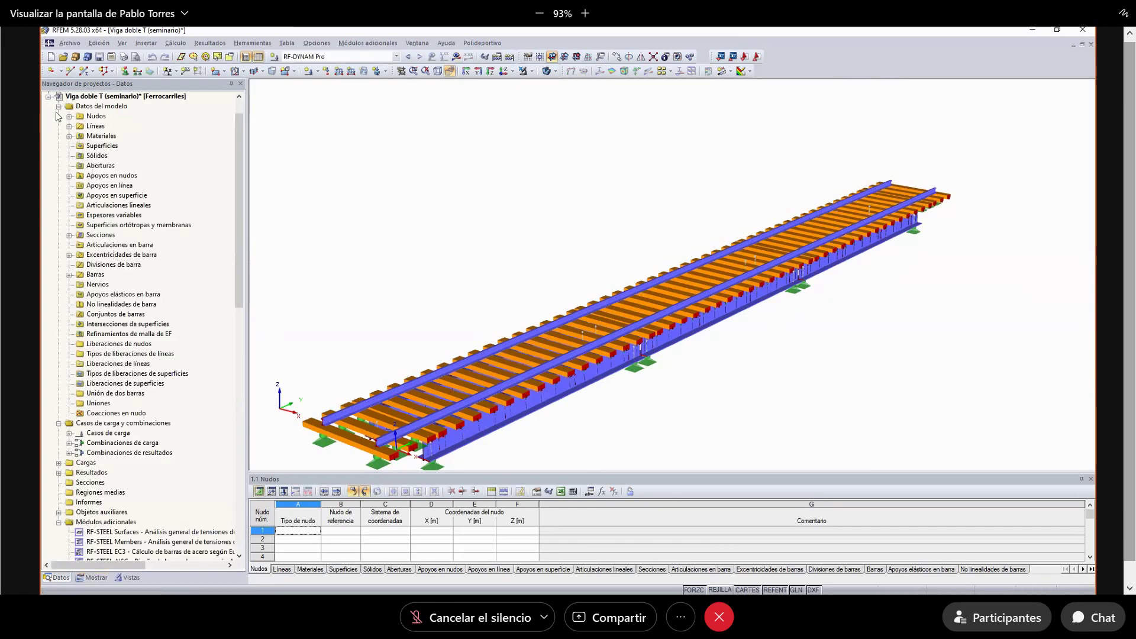
- Activate the 220602-Vía_ferrocarril model and show it as a transparent solid
click(48, 96)
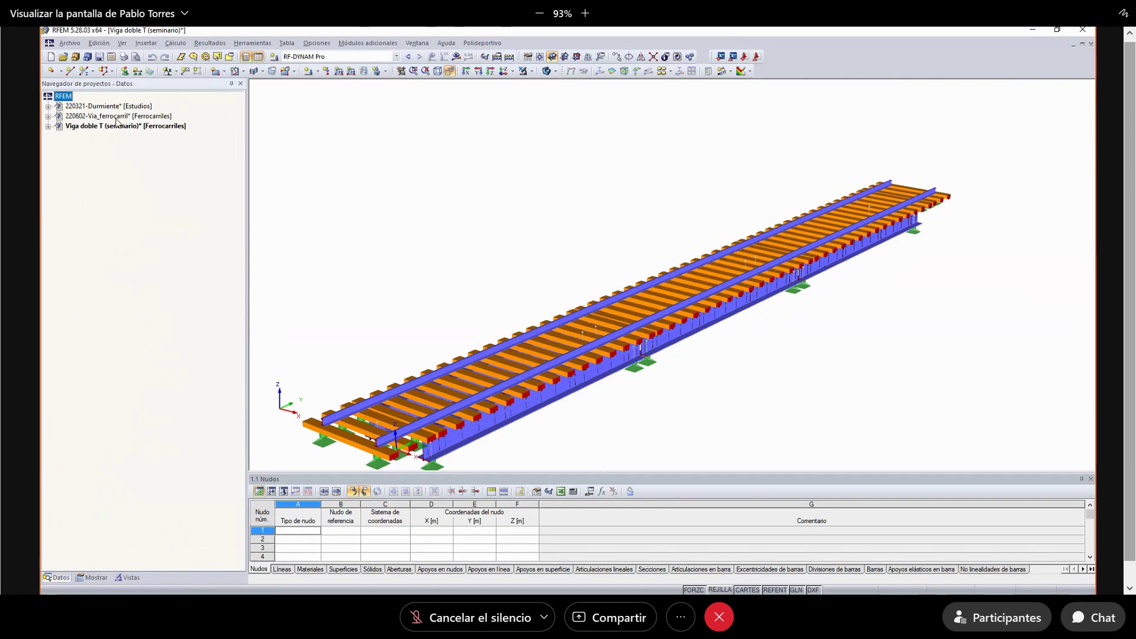
double_click(116, 117)
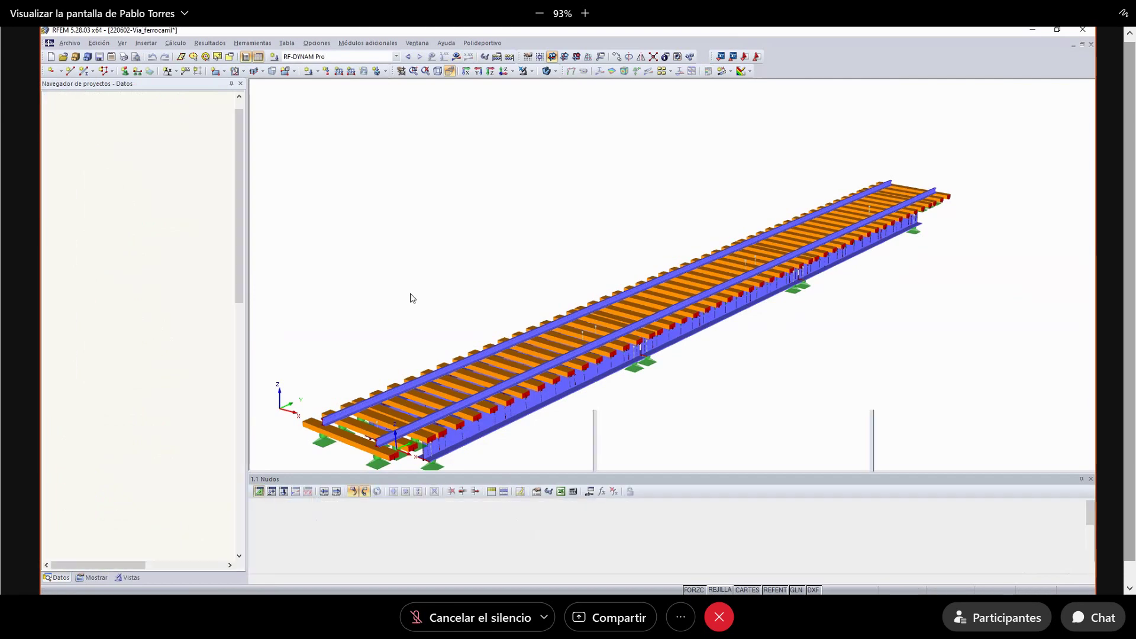
click(546, 71)
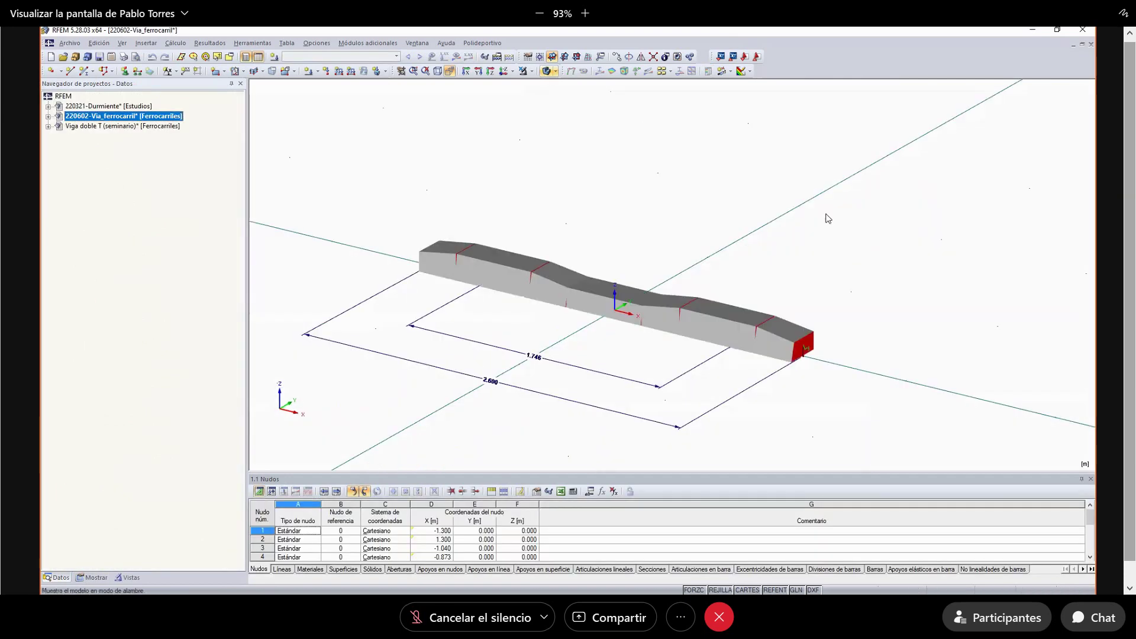
click(546, 72)
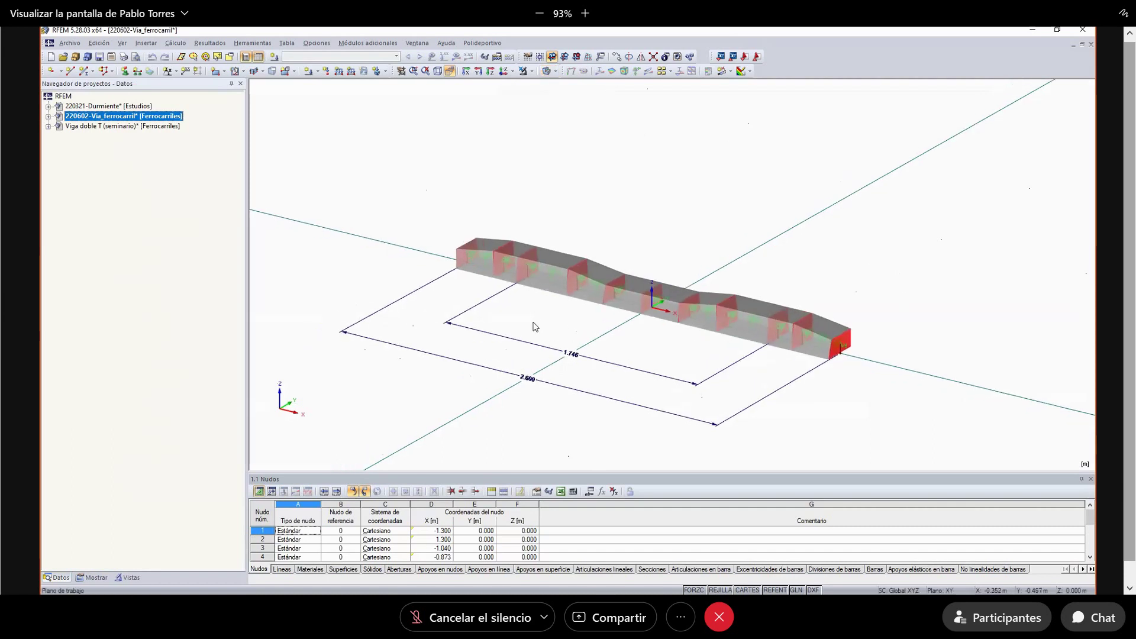
scroll(535, 326, up, 1)
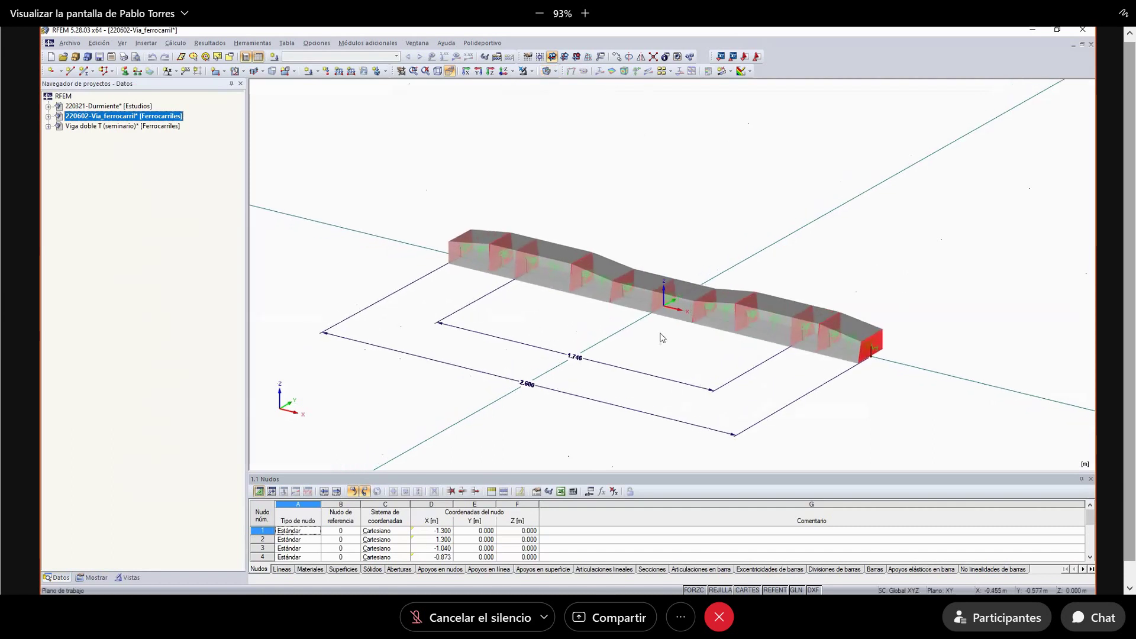
- Add a parameter named hd to the parameter list with unit type Longitud and unit cm
click(99, 43)
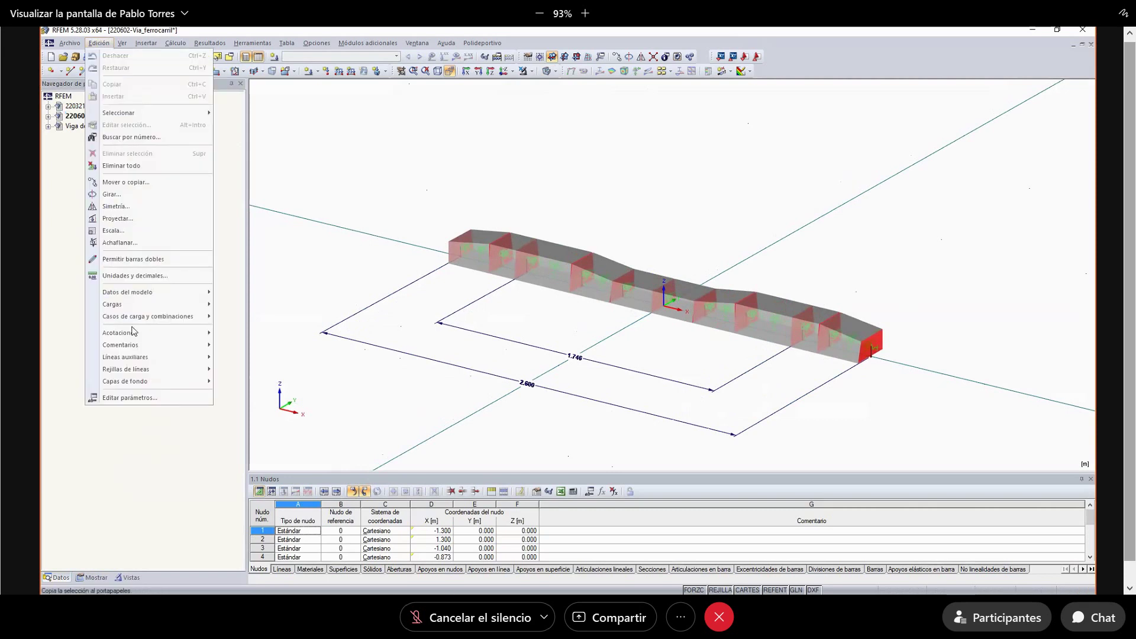
click(123, 396)
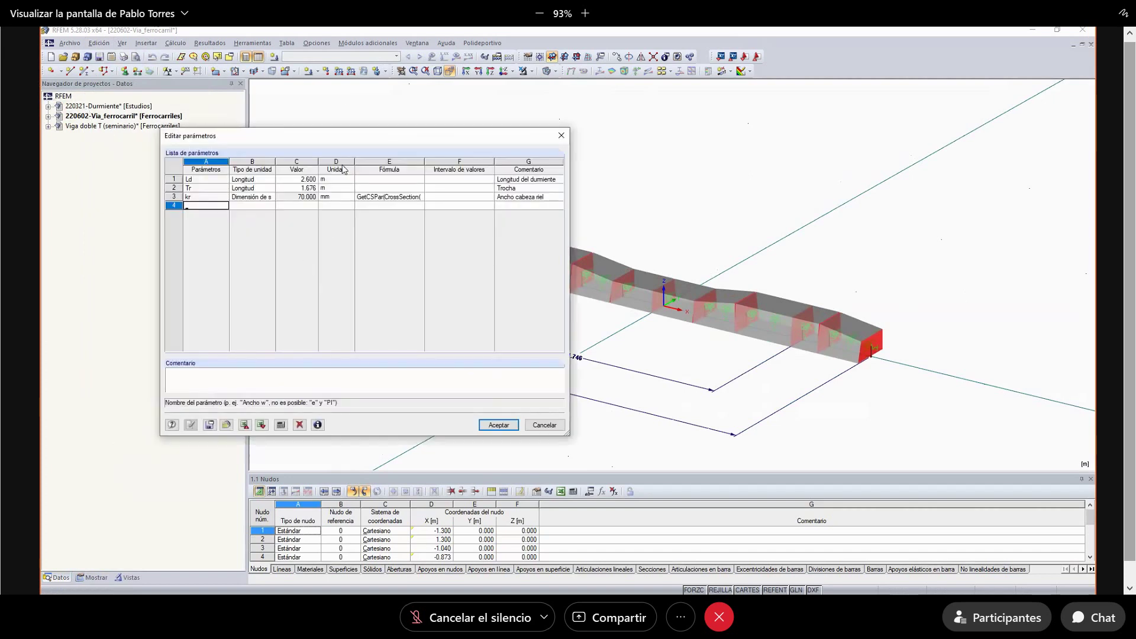
drag(353, 144, 252, 179)
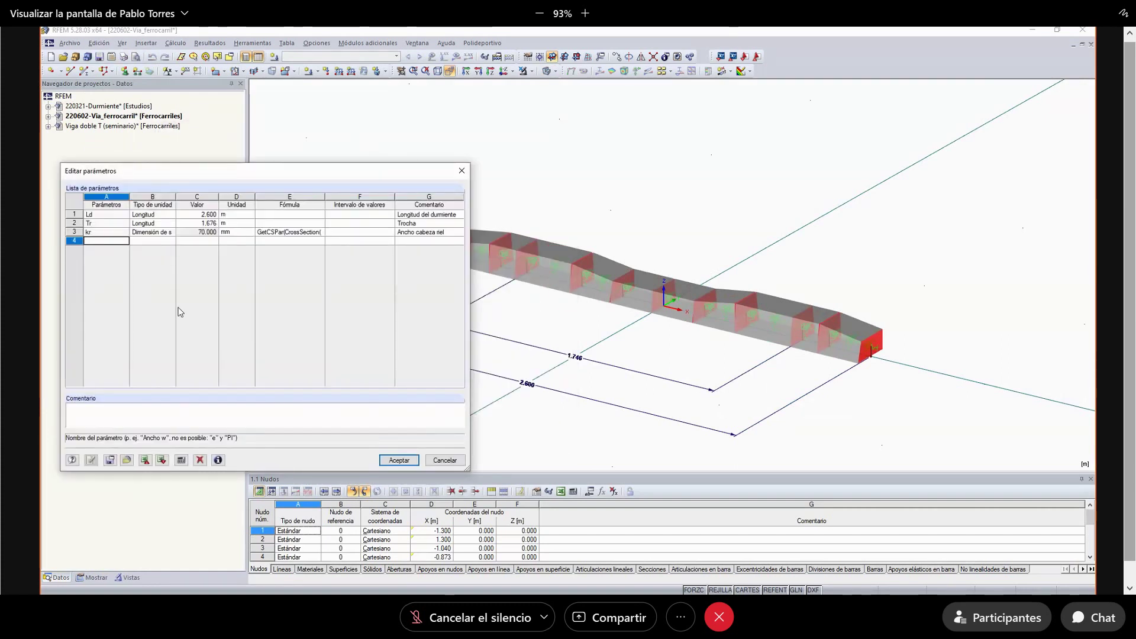
text(hd)
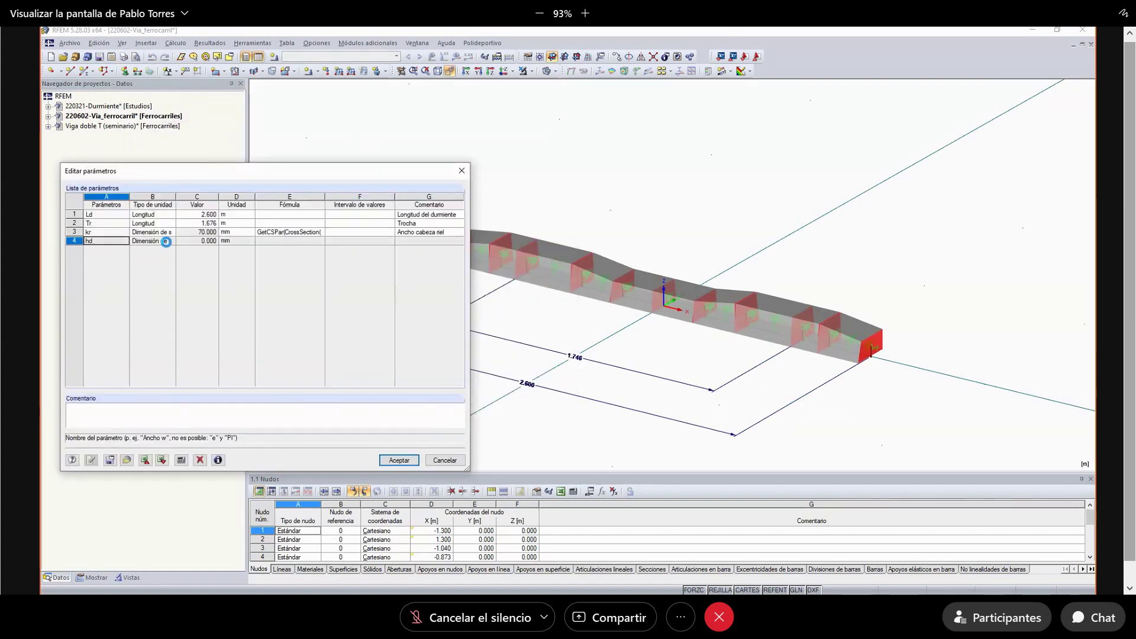
click(159, 240)
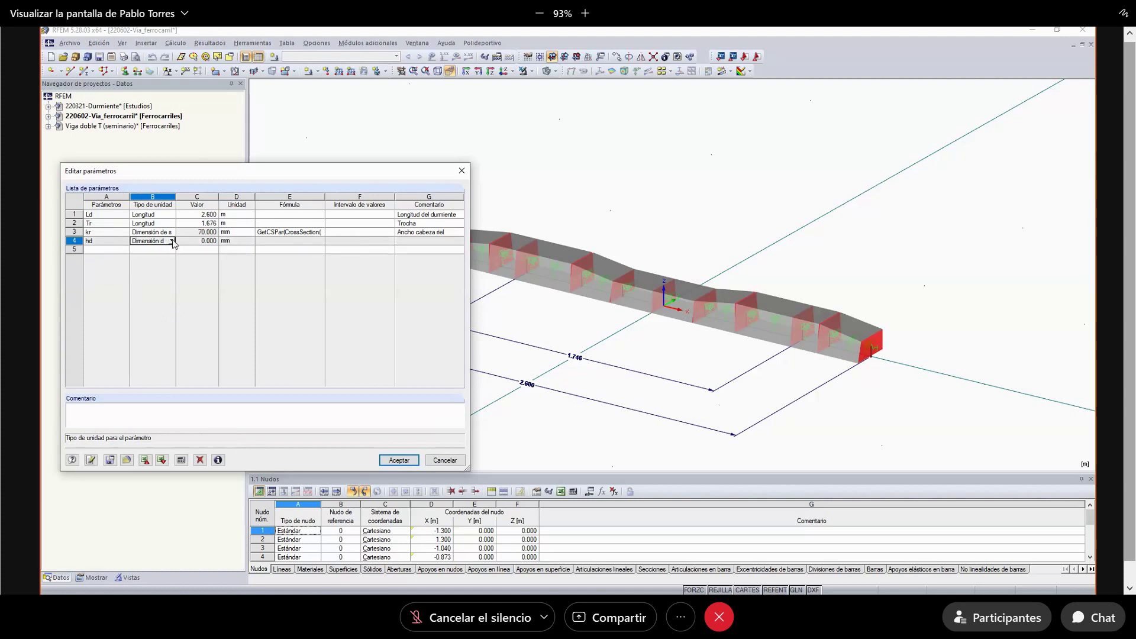
click(172, 241)
click(214, 264)
click(236, 241)
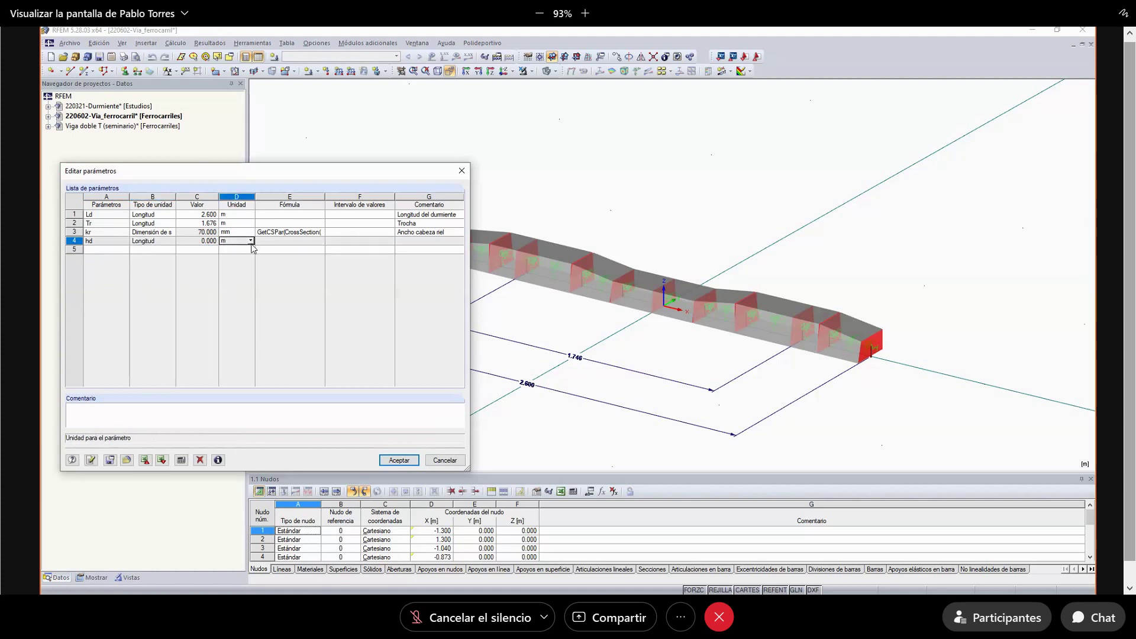
click(251, 241)
click(237, 260)
- Set parameter hd to 16 cm with the comment "Altura máxima durmiente", accept the parameter list and save the model
click(197, 241)
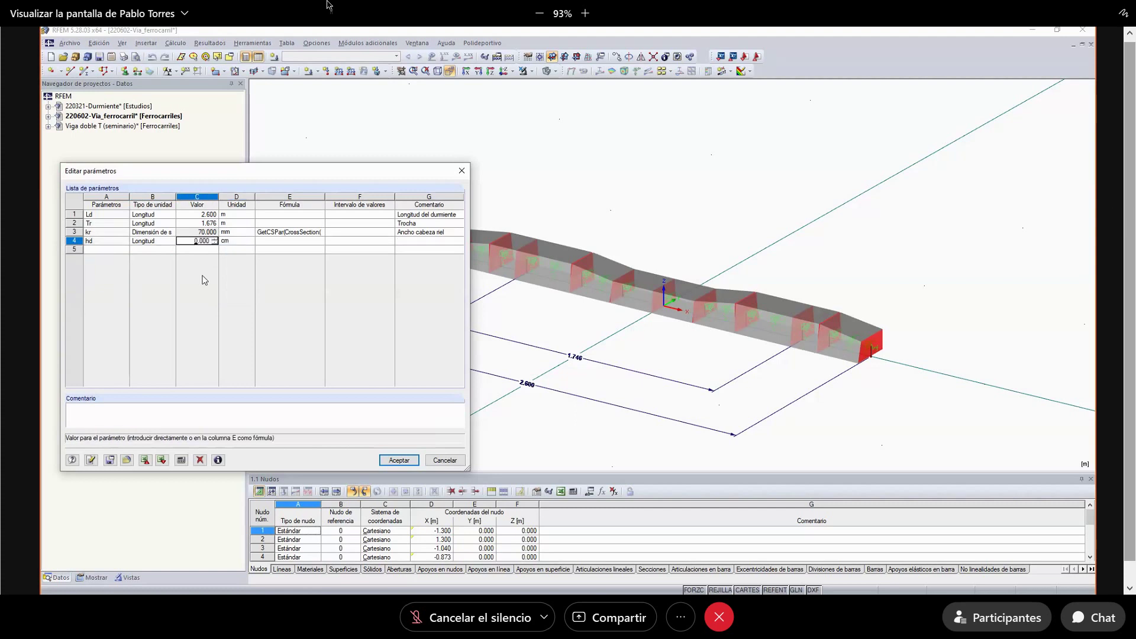
text(16)
click(407, 242)
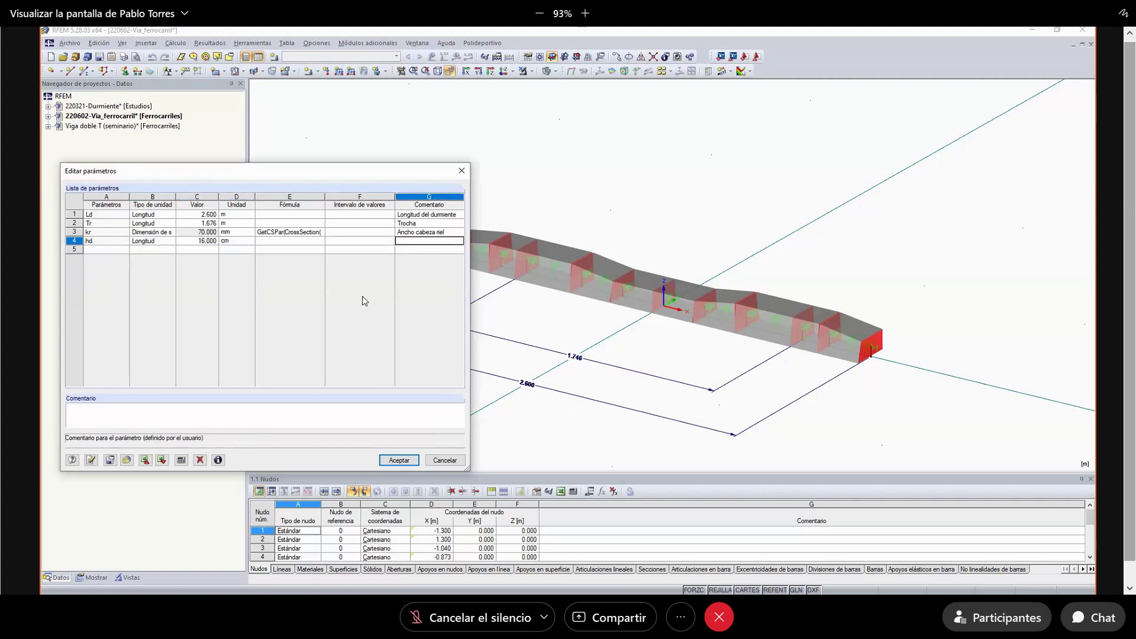
text(Altura máxima durmiente)
click(391, 459)
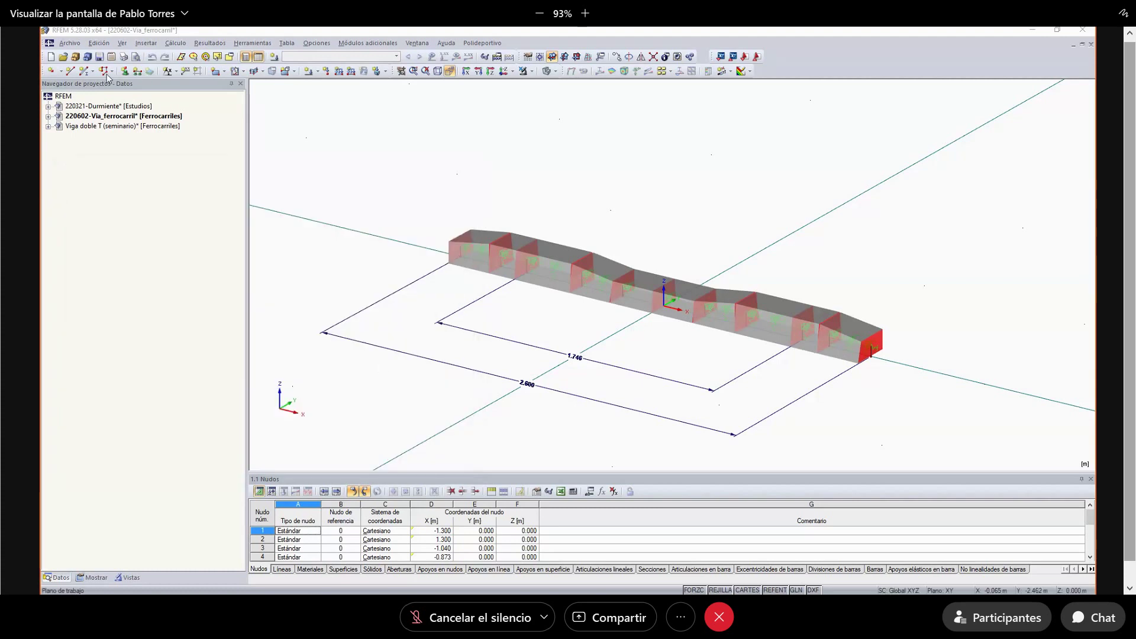
click(100, 56)
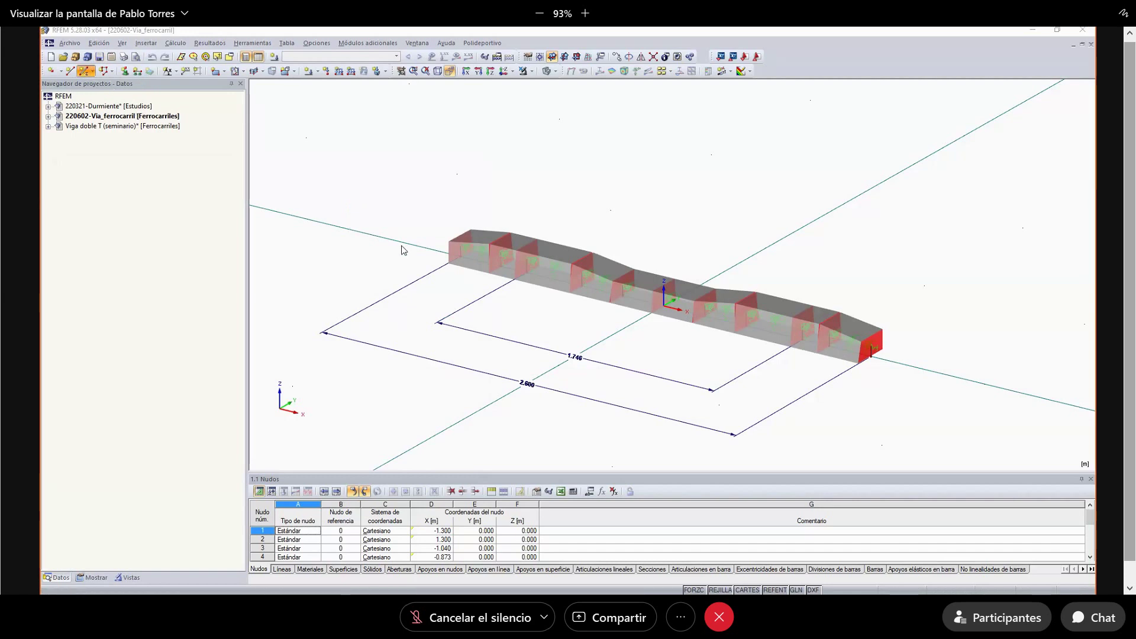
- Set up a new member of type Acoplamiento rígido-rígido with a fixed length of 0.16 m
click(690, 217)
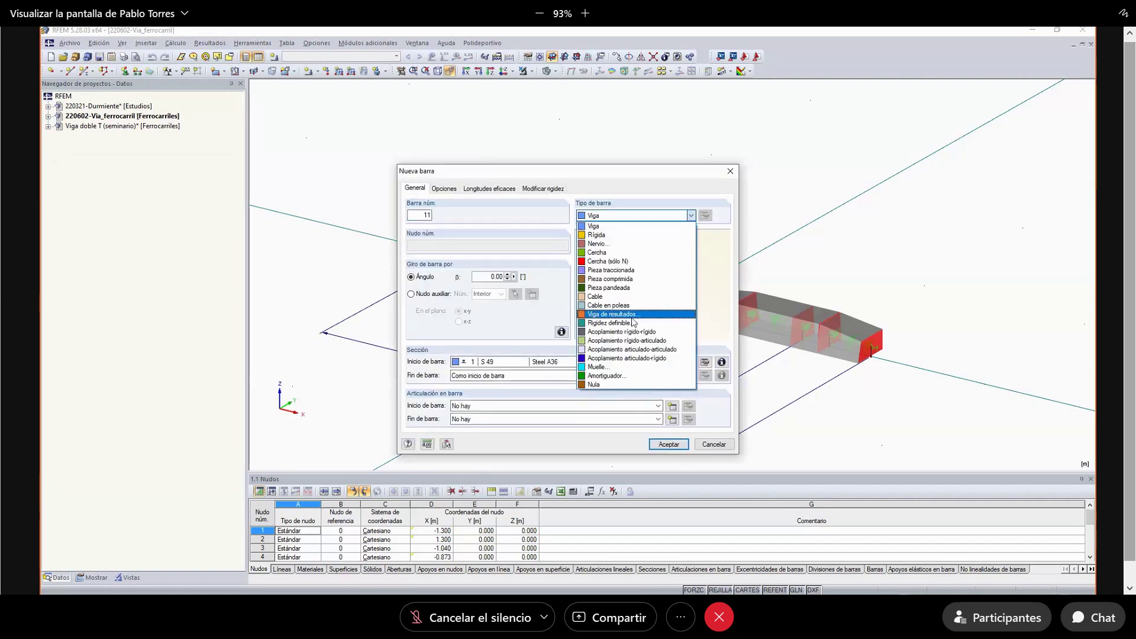
click(625, 332)
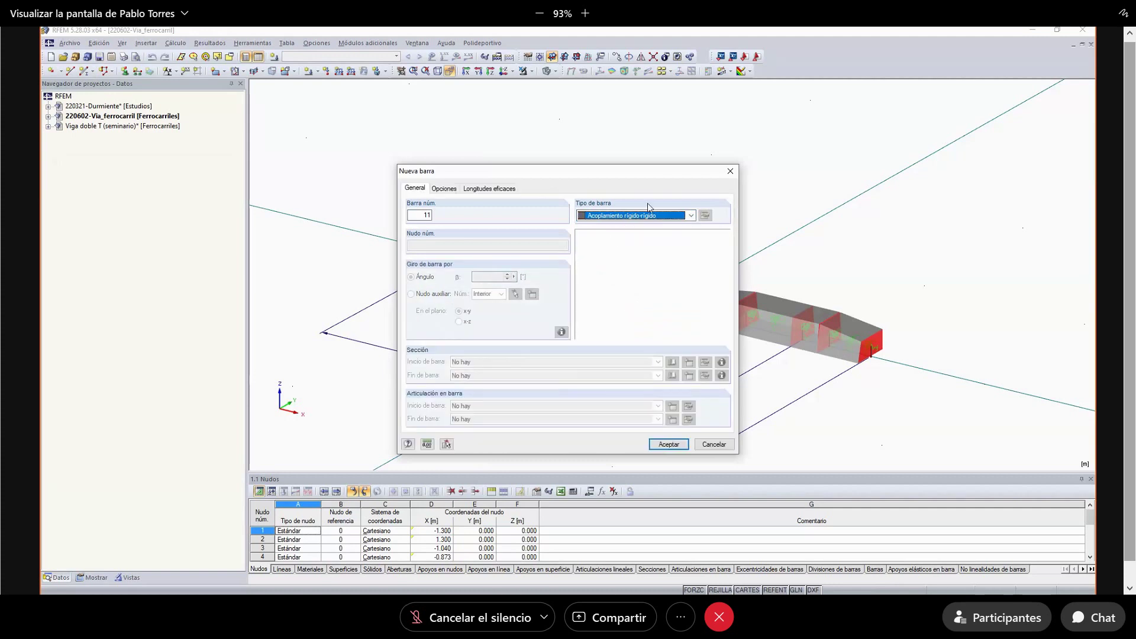
click(667, 444)
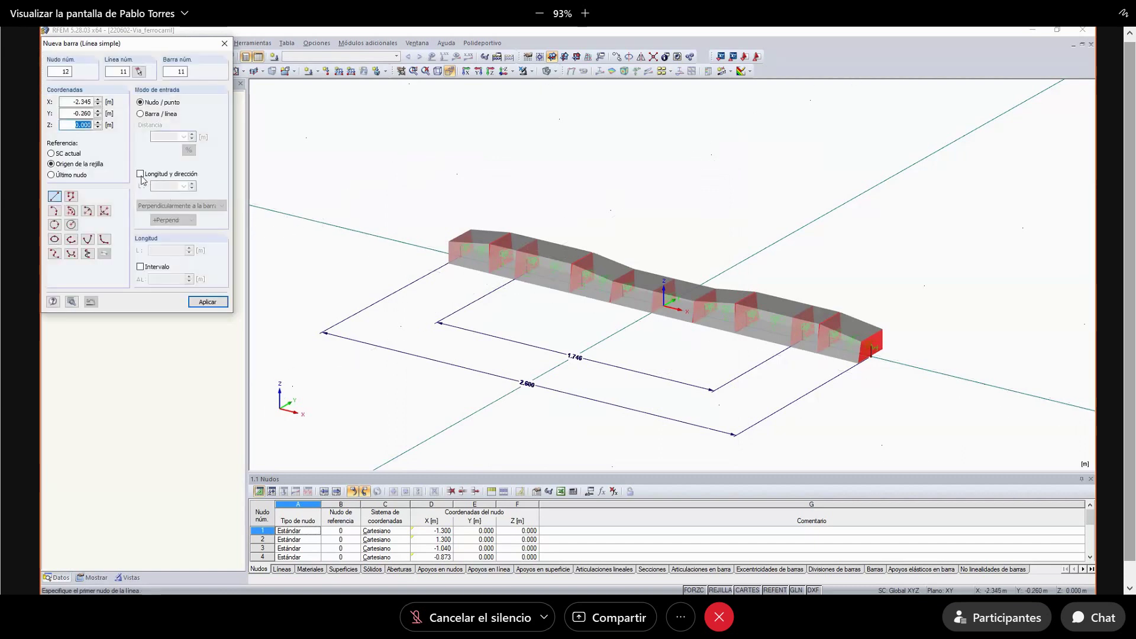
click(140, 174)
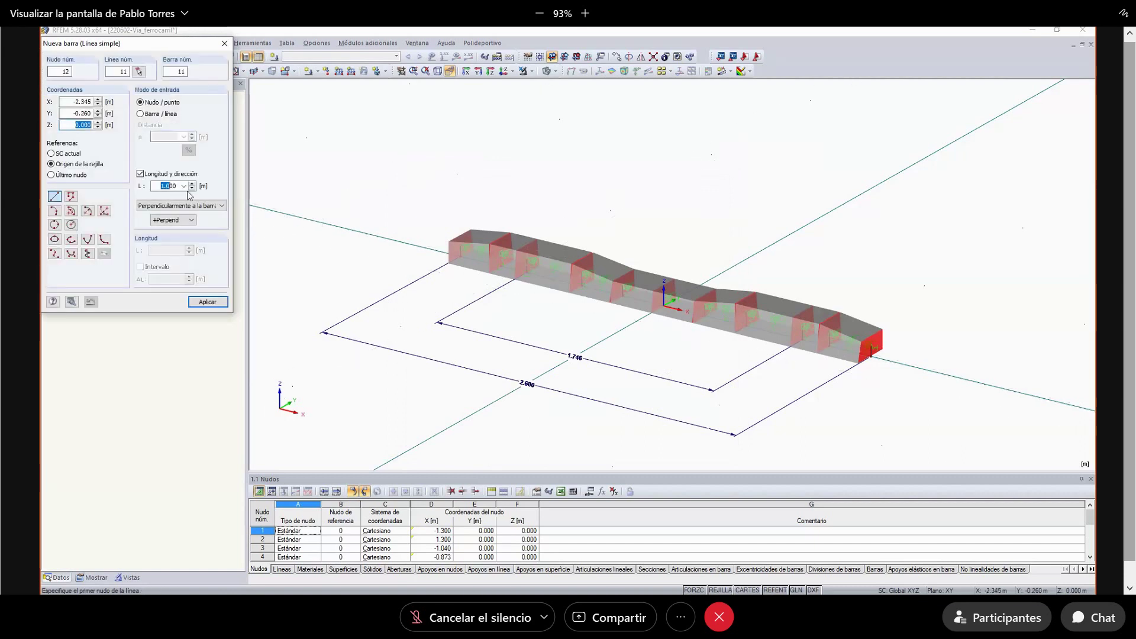
double_click(158, 187)
text(0.16)
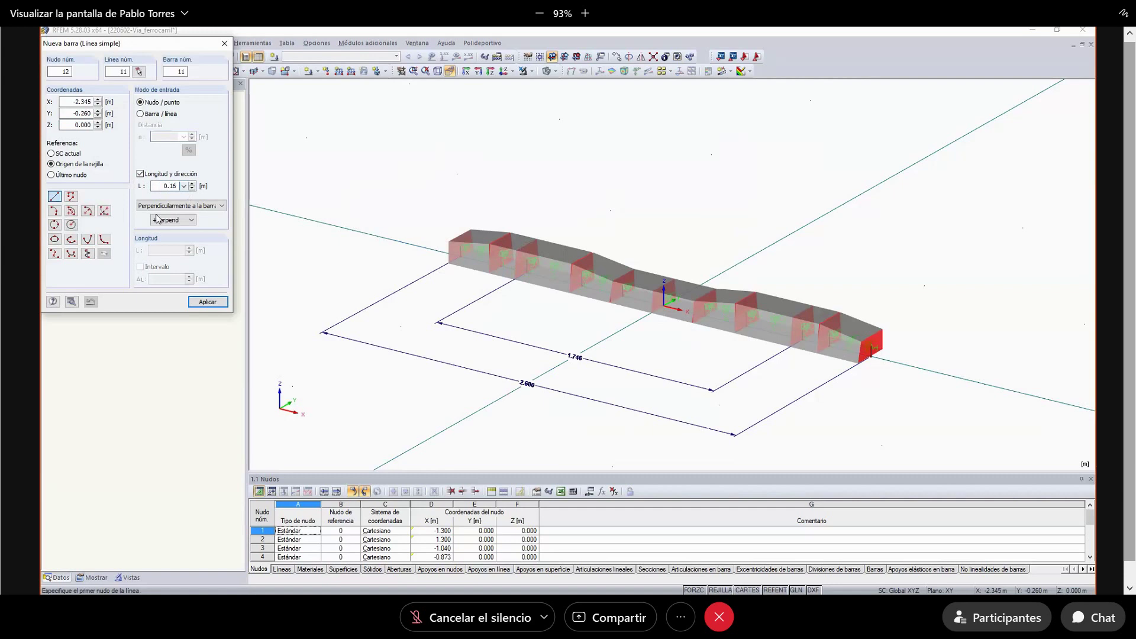
- Place rigid couplings upward from nodes 4 and 10, oriented perpendicular to the work plane in the +Perpend direction
click(503, 264)
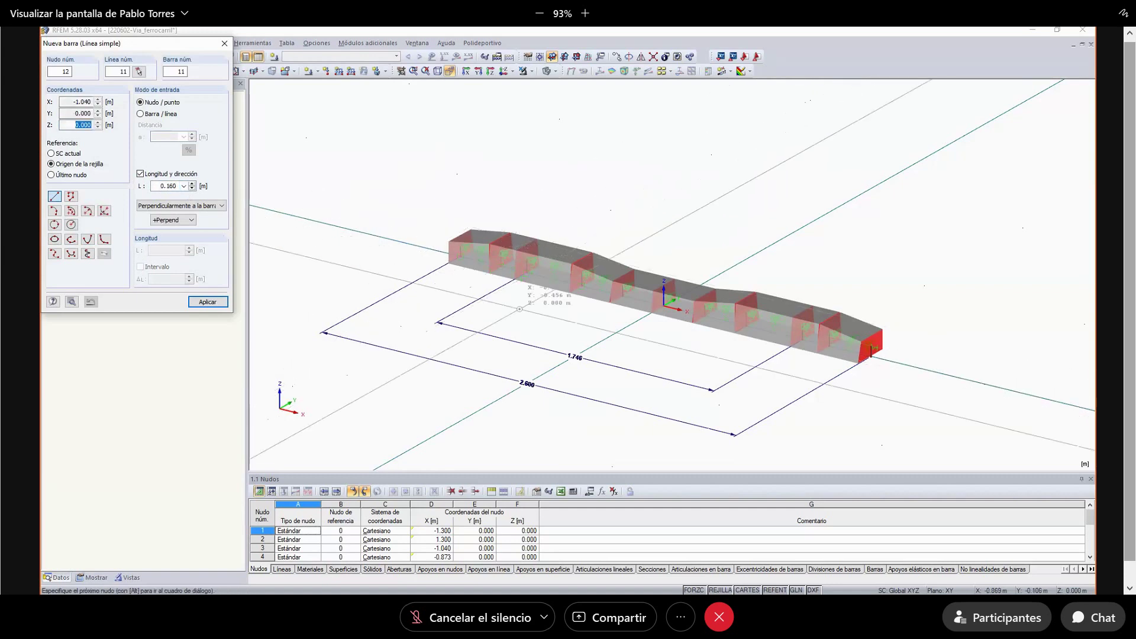
click(221, 206)
click(177, 223)
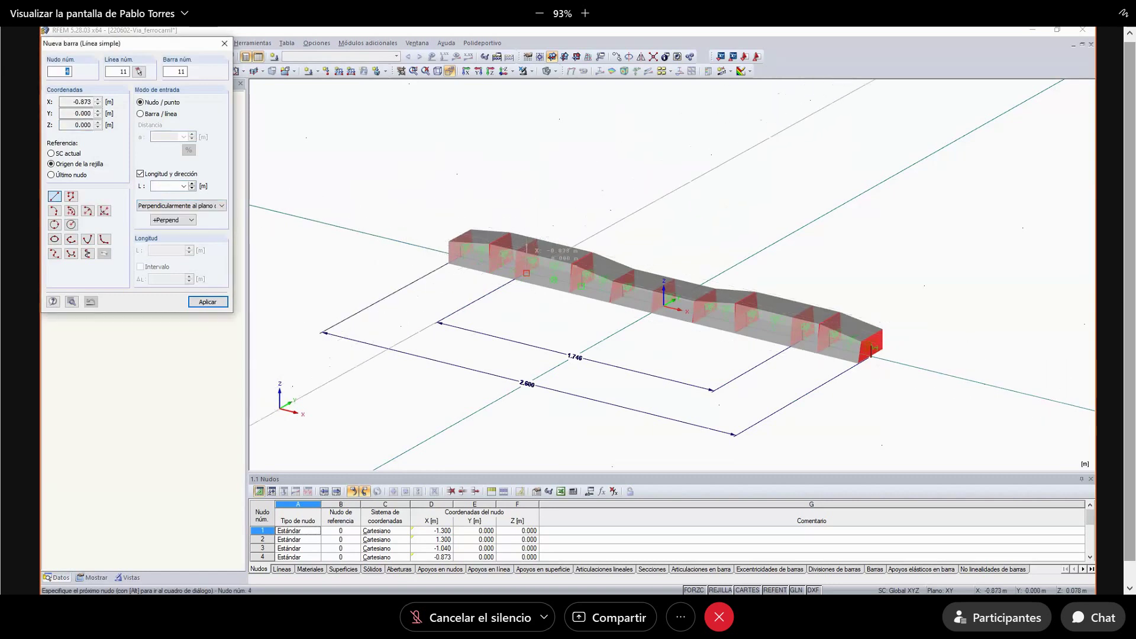
click(527, 244)
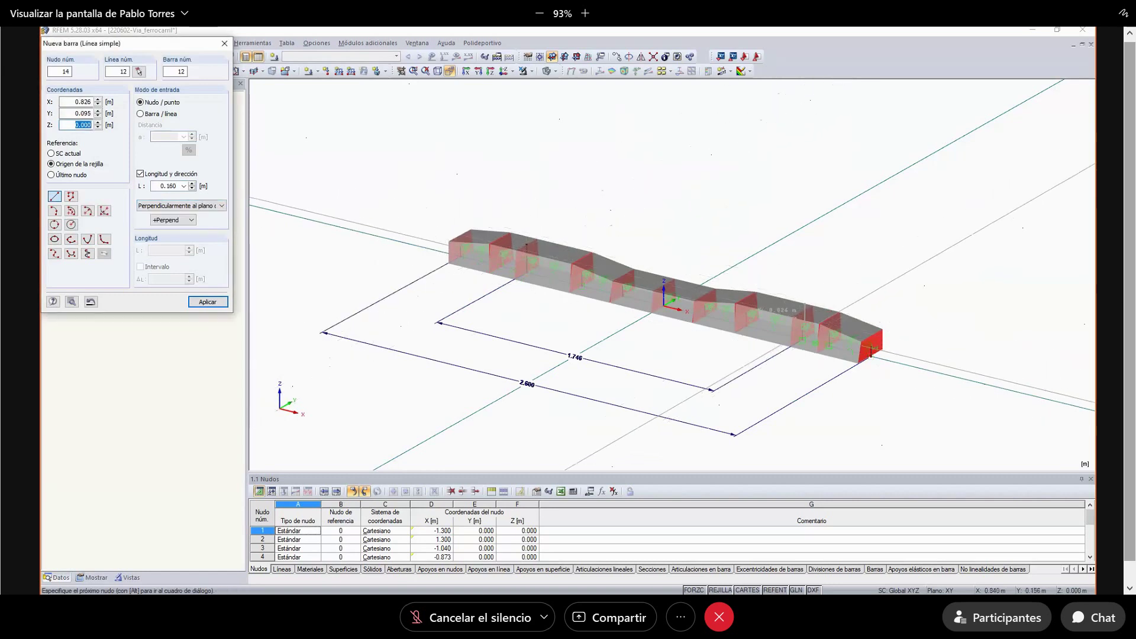
click(802, 340)
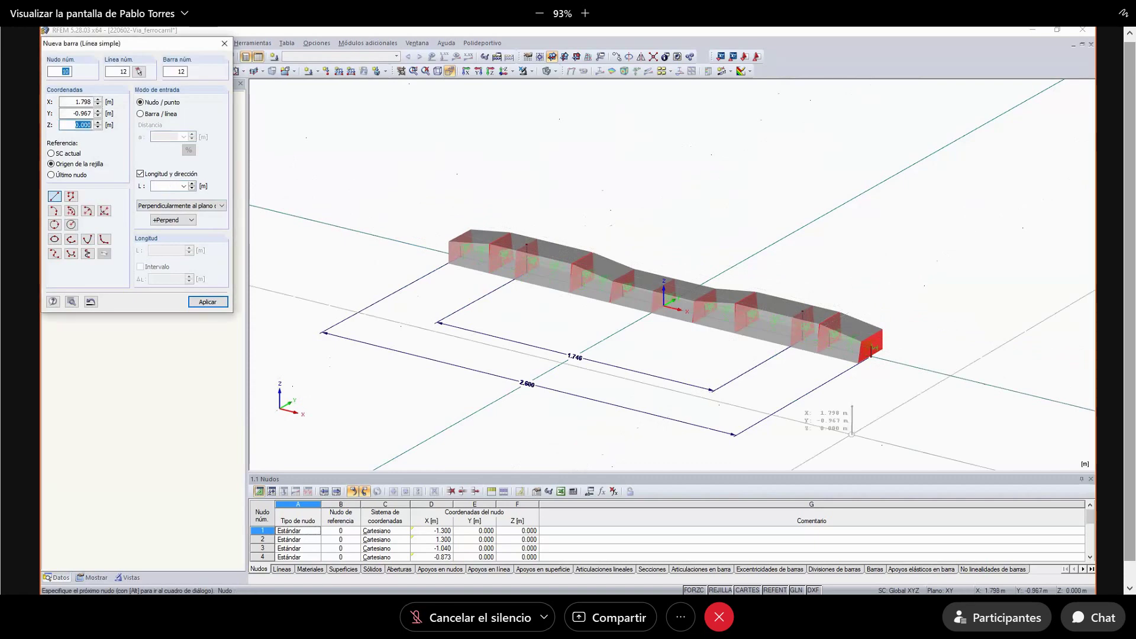
key(Escape)
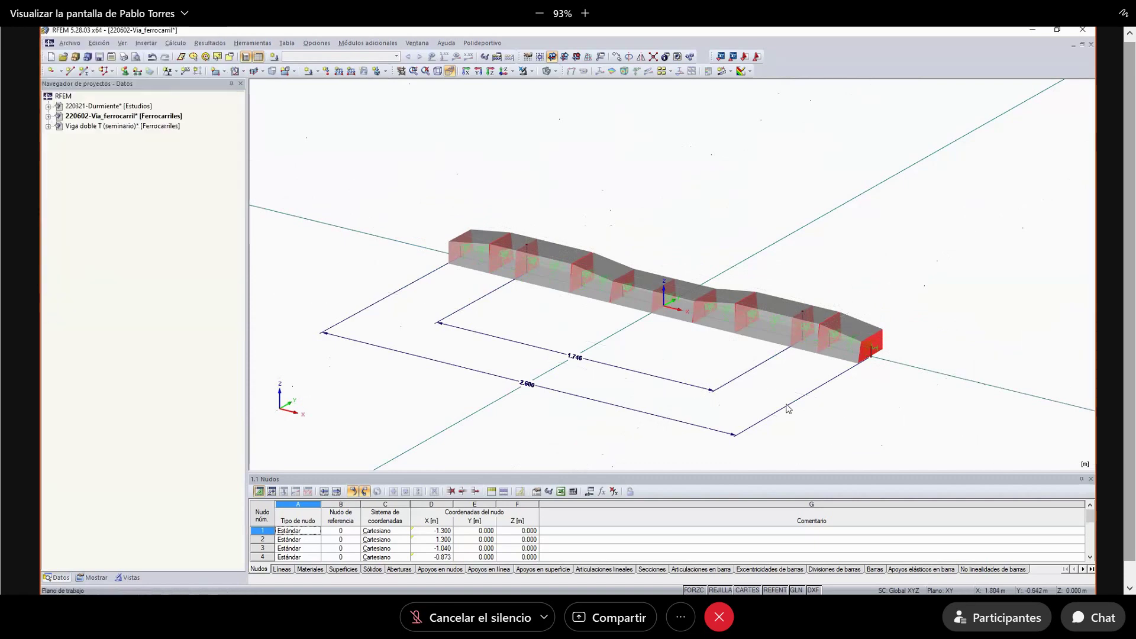
- Set node 10 as the reference node for the upper node of the coupling above it
right_click(802, 317)
click(820, 320)
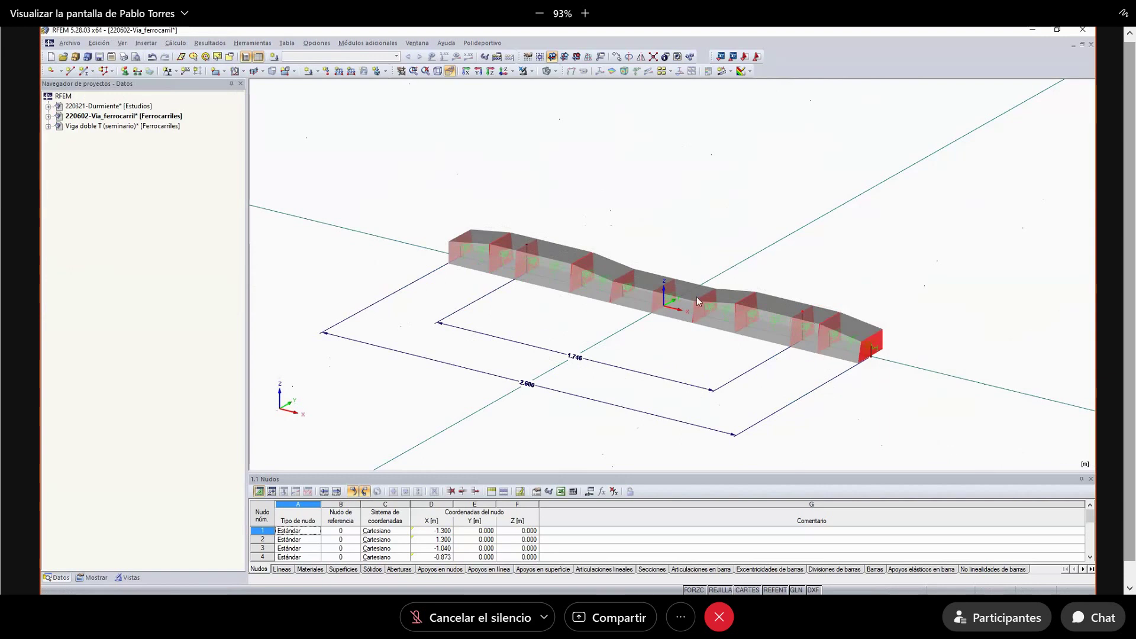
drag(643, 190, 481, 120)
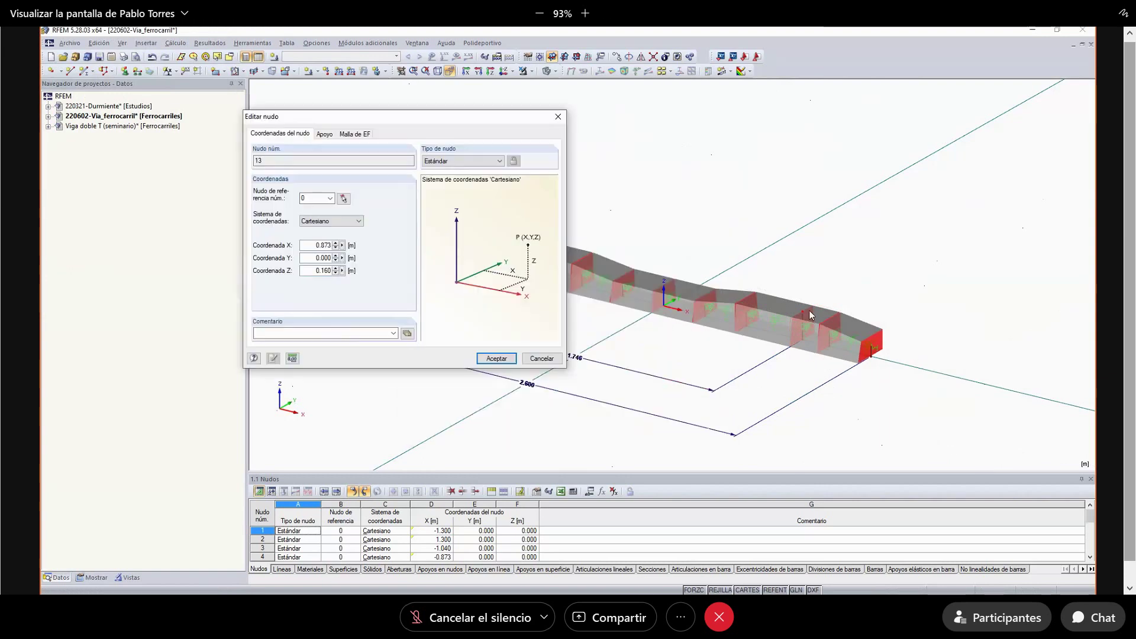
click(343, 198)
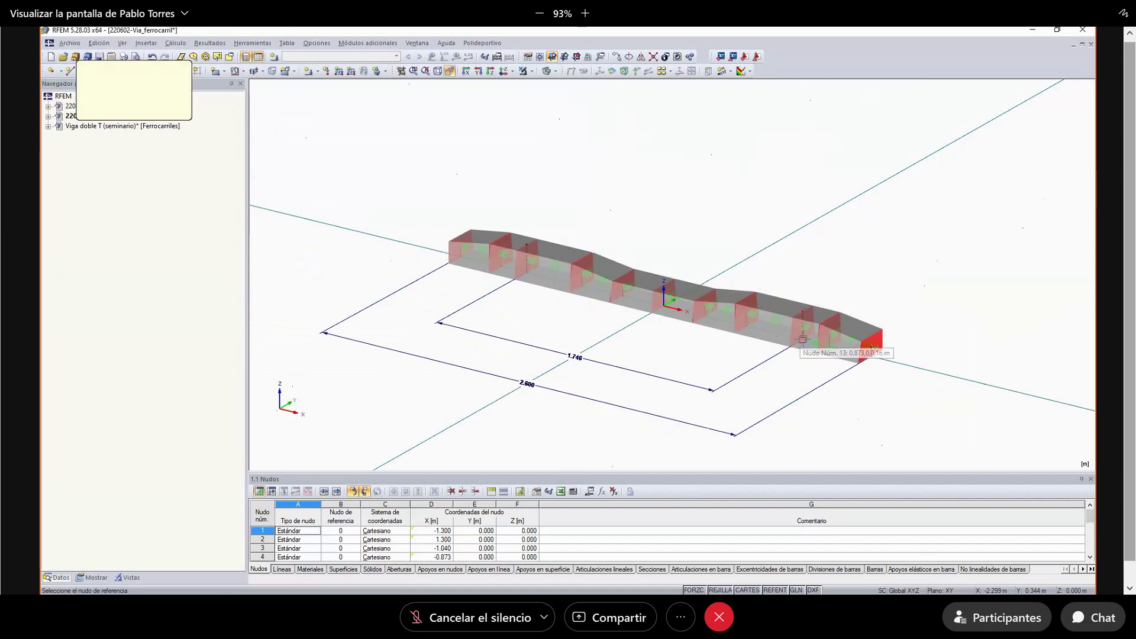
click(805, 348)
- Drive the Z coordinate of node 13 with the parameter hd and accept the node changes
click(342, 271)
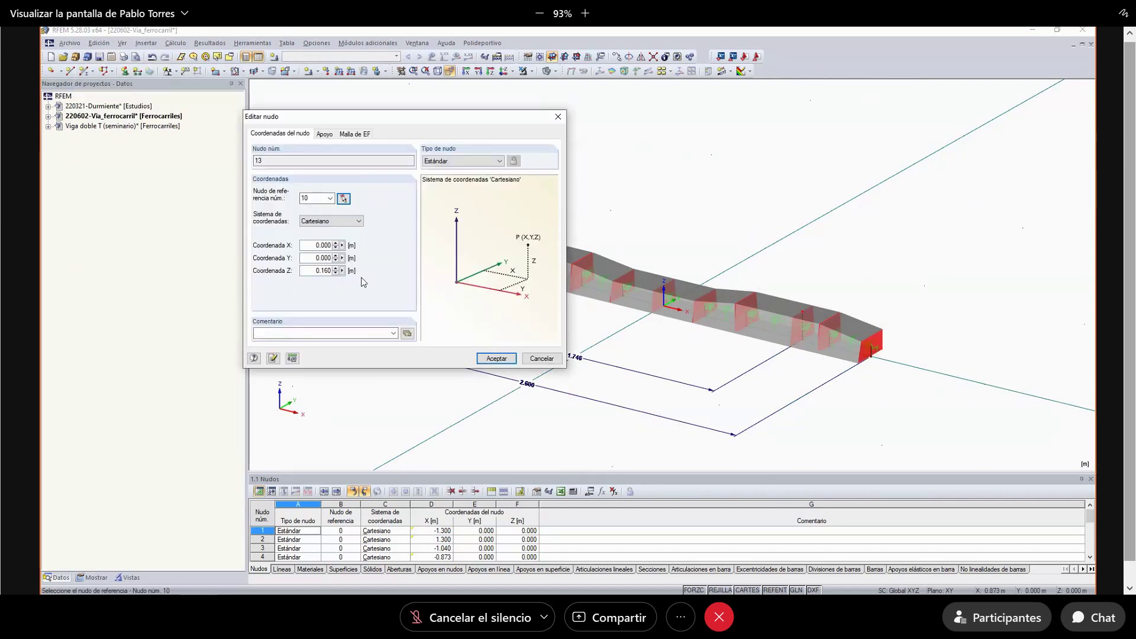
click(363, 280)
click(195, 139)
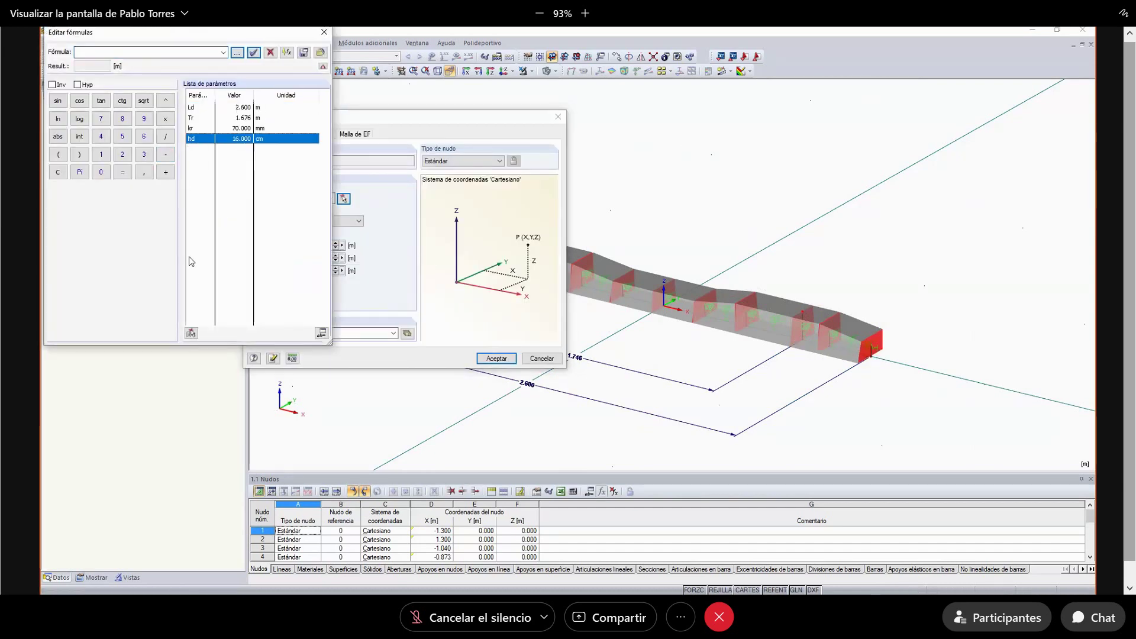
click(192, 333)
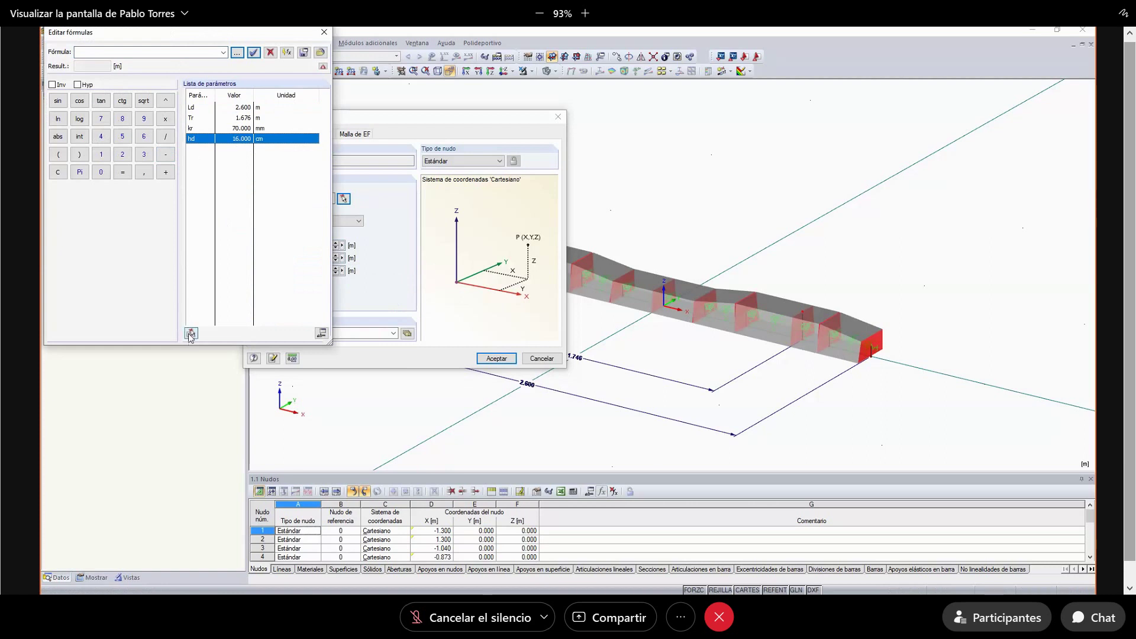
click(254, 52)
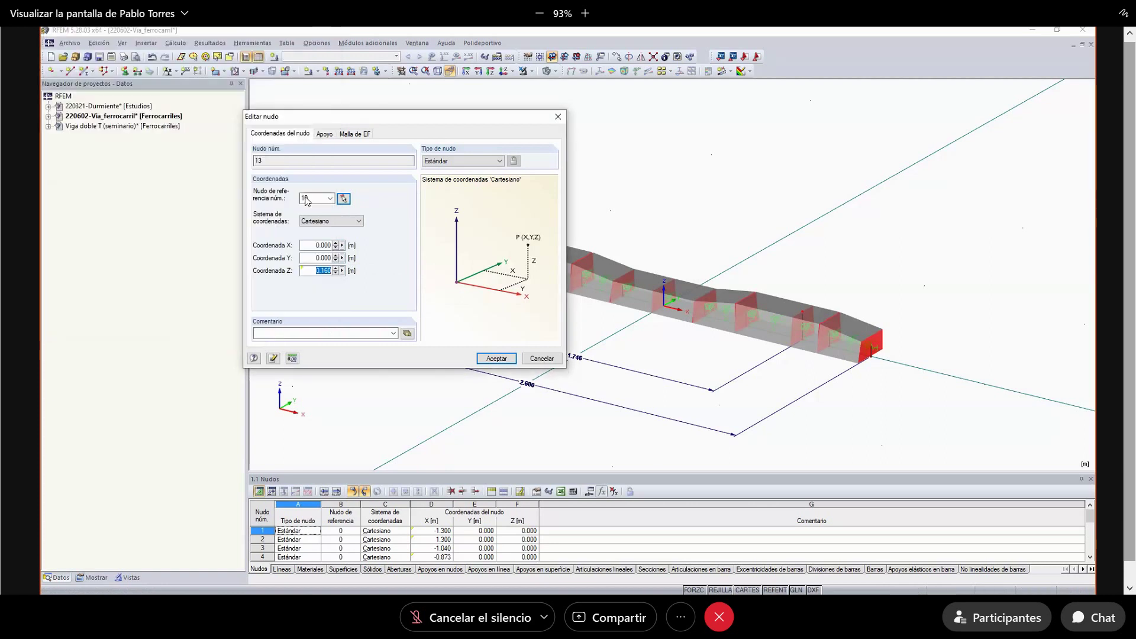
click(496, 359)
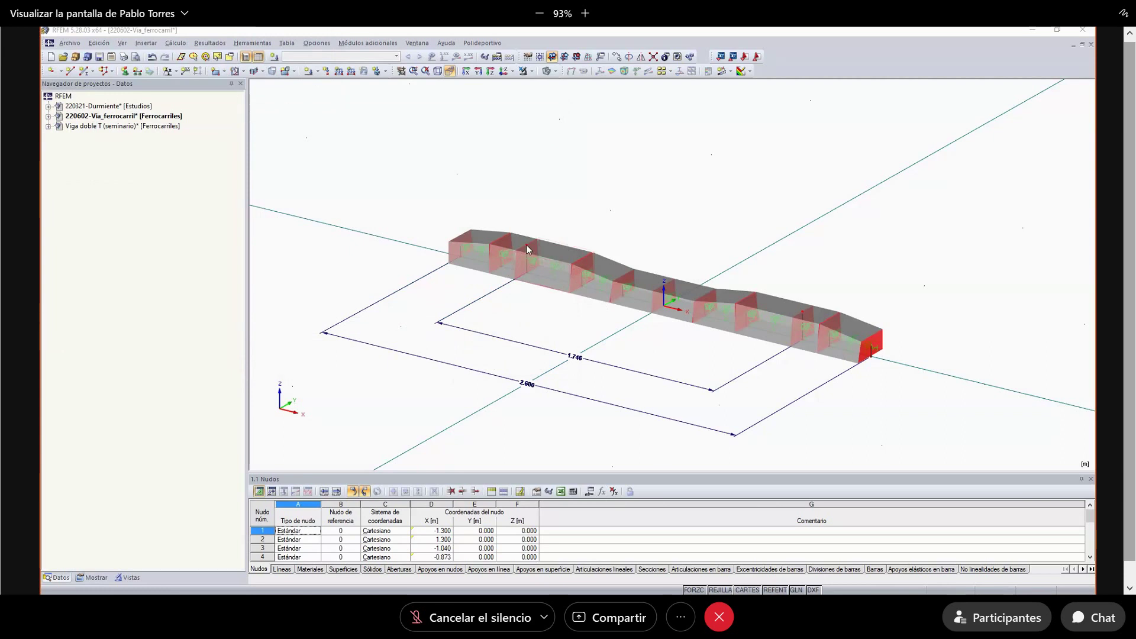
- Reference the upper node of the other coupling to node 4 and drive its Z coordinate with the formula hd
right_click(526, 244)
click(555, 253)
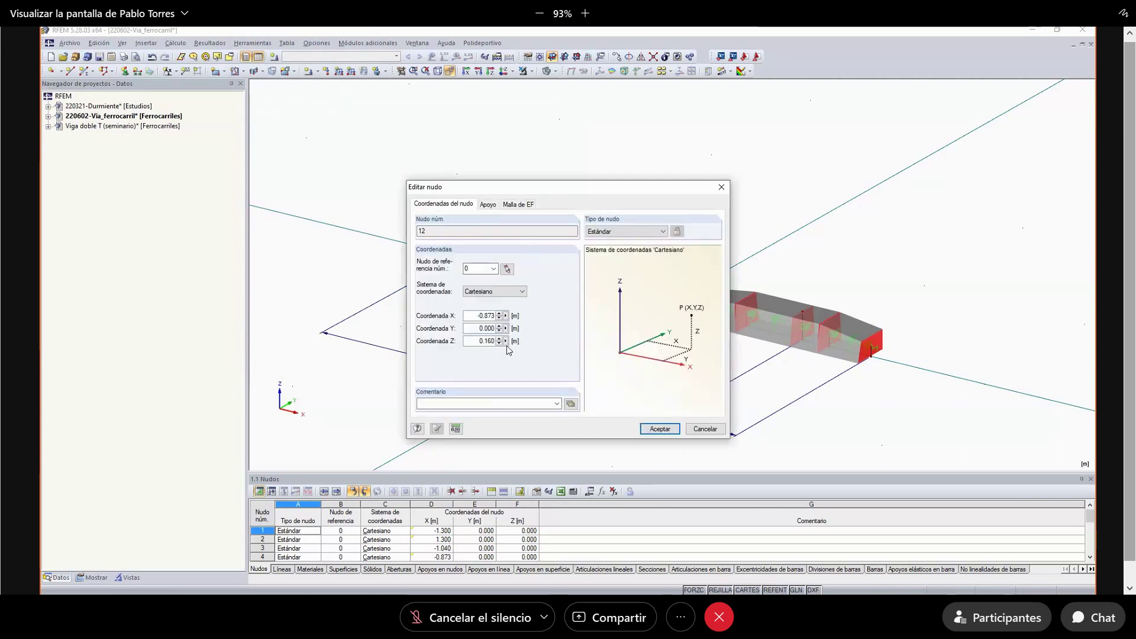
click(508, 269)
click(523, 272)
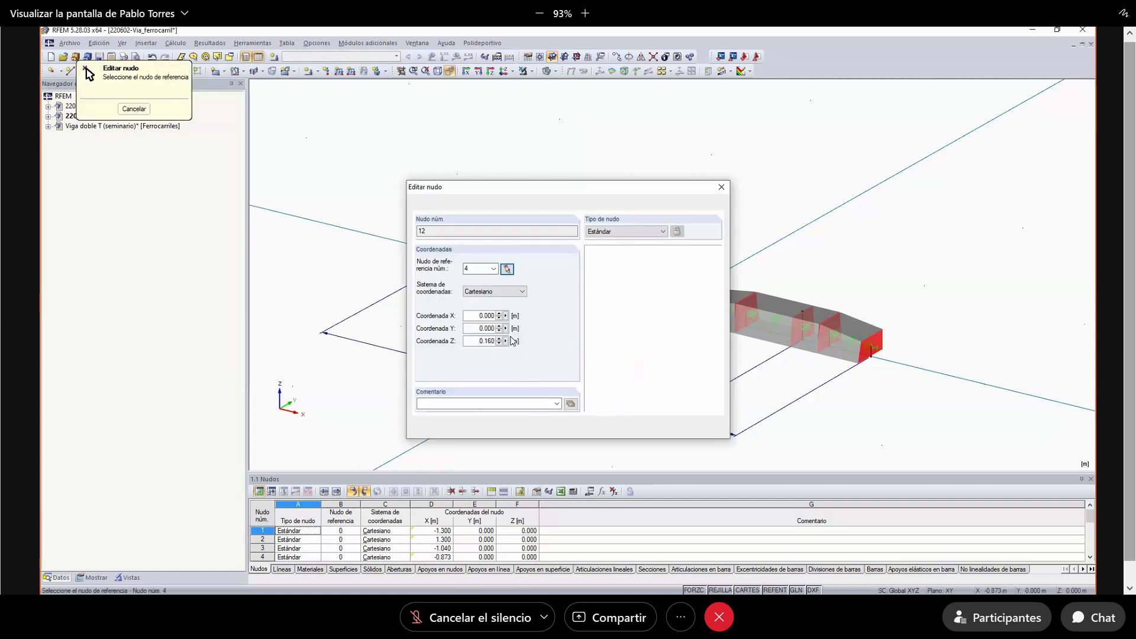
click(506, 342)
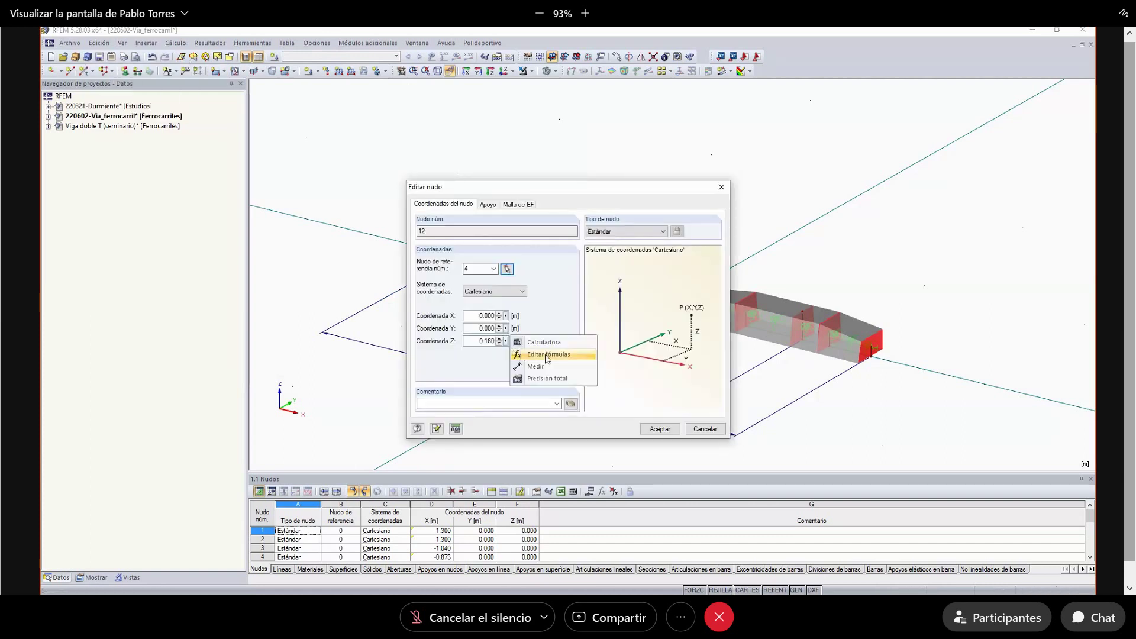
click(544, 355)
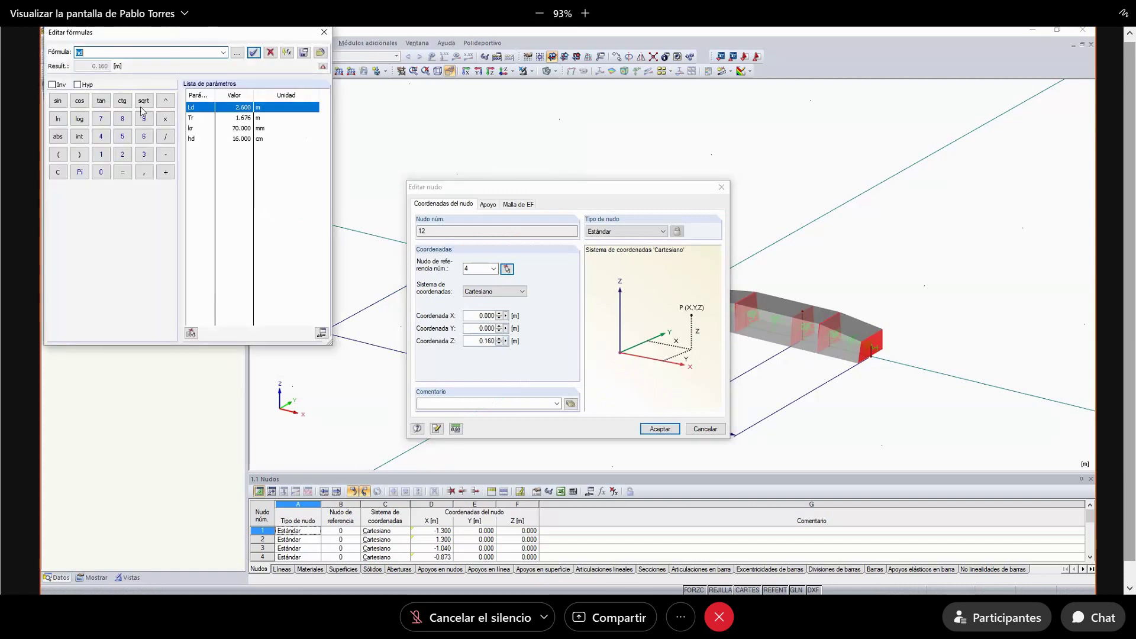
click(254, 52)
click(658, 429)
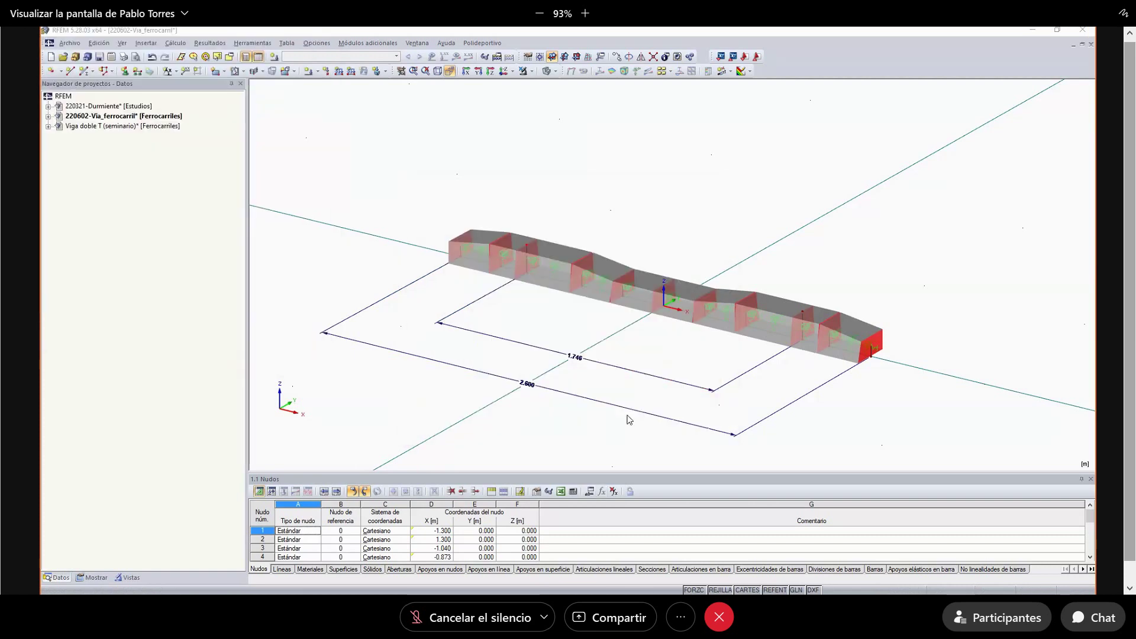
- Save the 220602-Vía_ferrocarril model
click(526, 352)
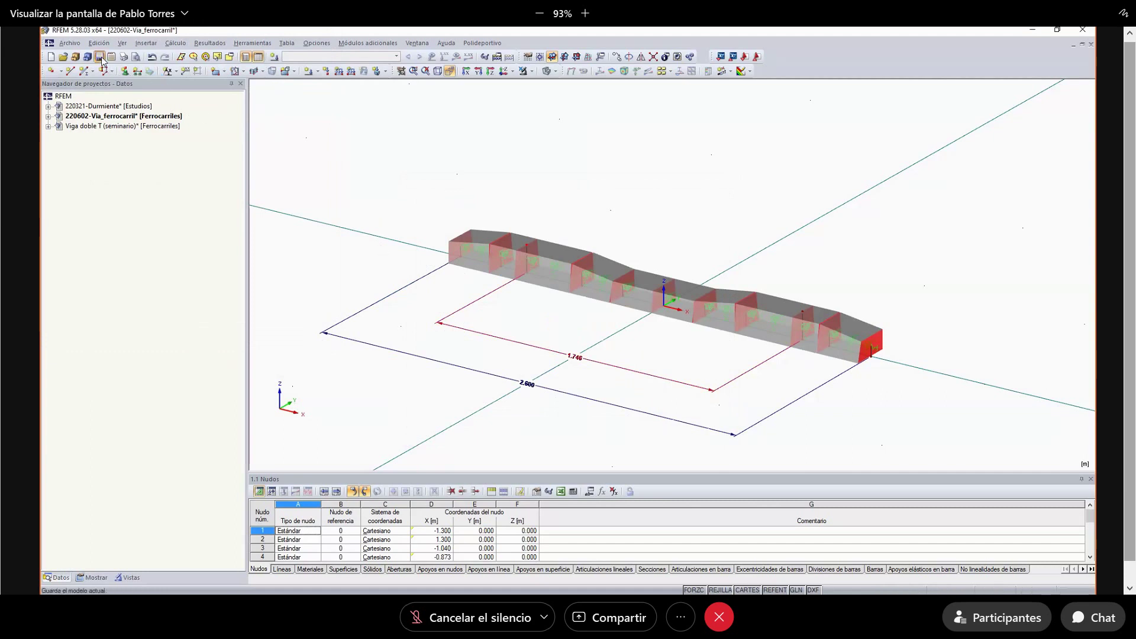
click(102, 59)
click(390, 336)
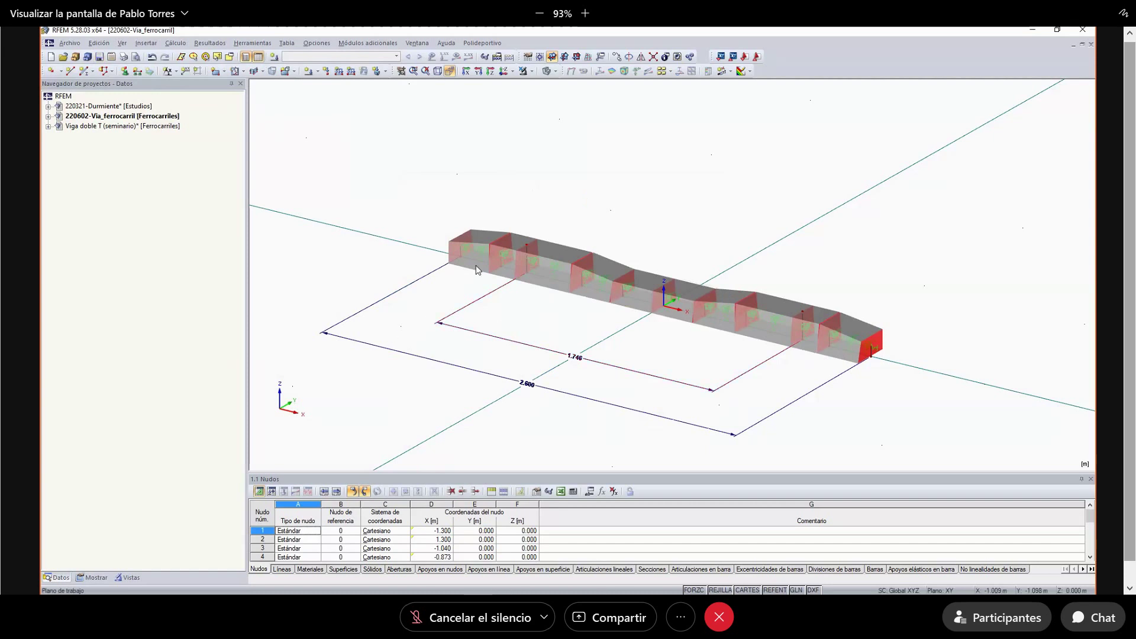
- Copy the entire sleeper with its couplings and supports 20 times at 0.5 m spacing in the Y direction
scroll(476, 267, down, 2)
ctrl+middle_drag(905, 375, 715, 335)
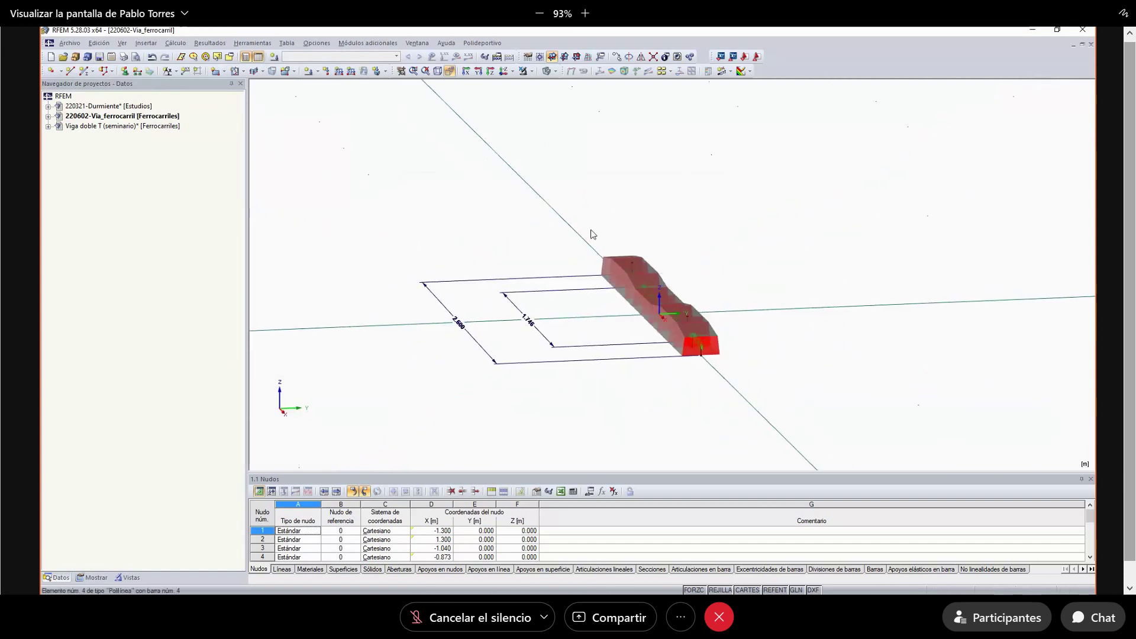
drag(715, 335, 796, 389)
ctrl+middle_drag(417, 312, 517, 399)
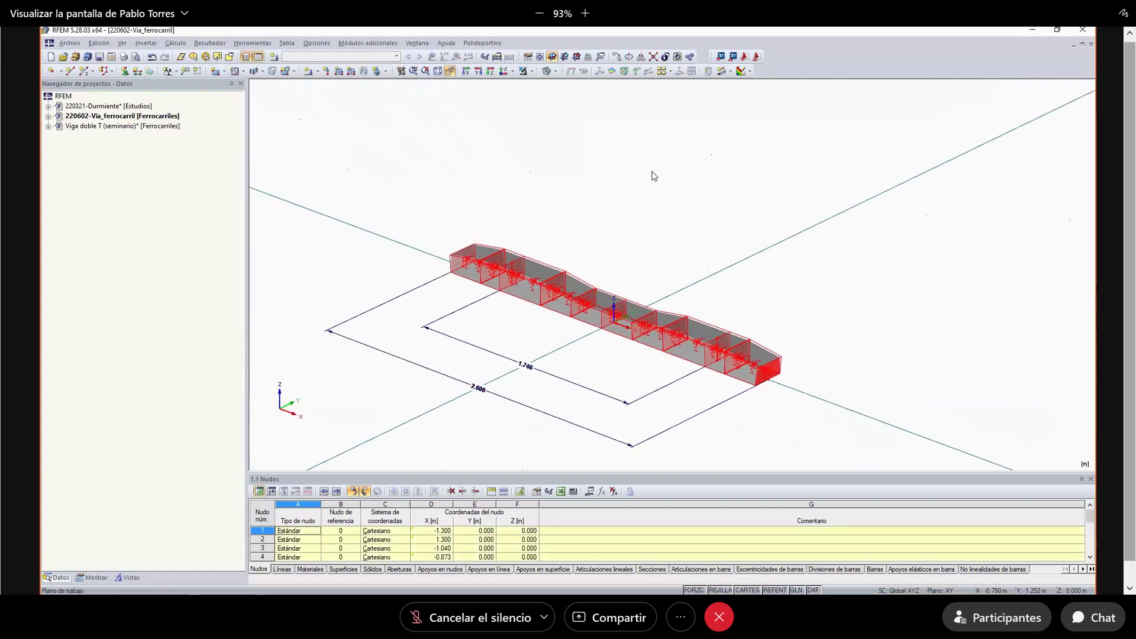
click(618, 72)
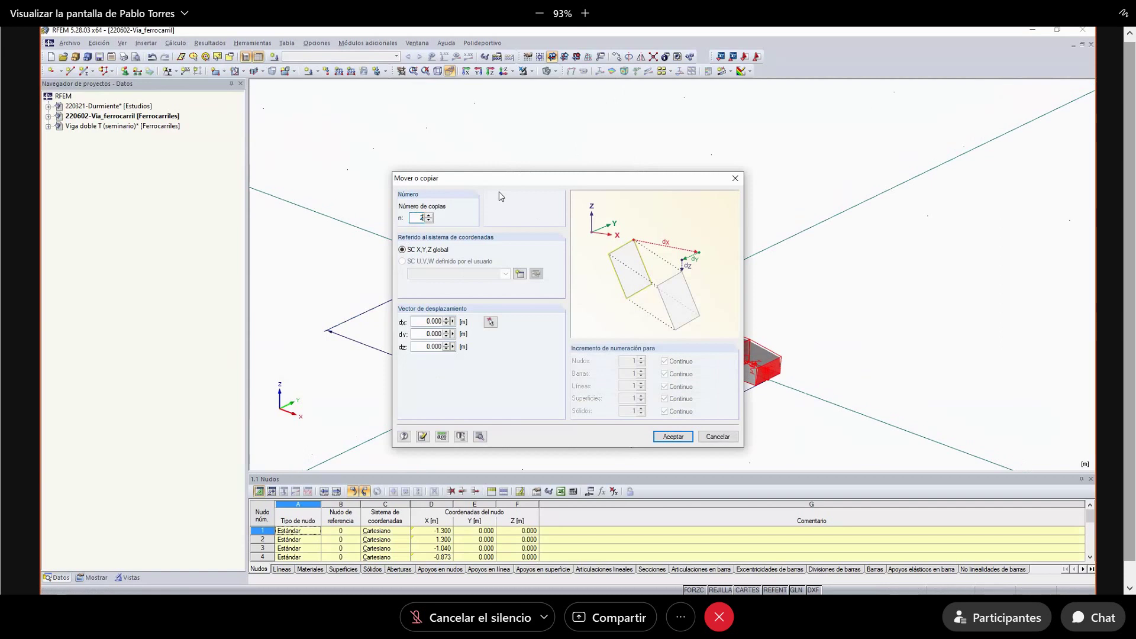
text(20)
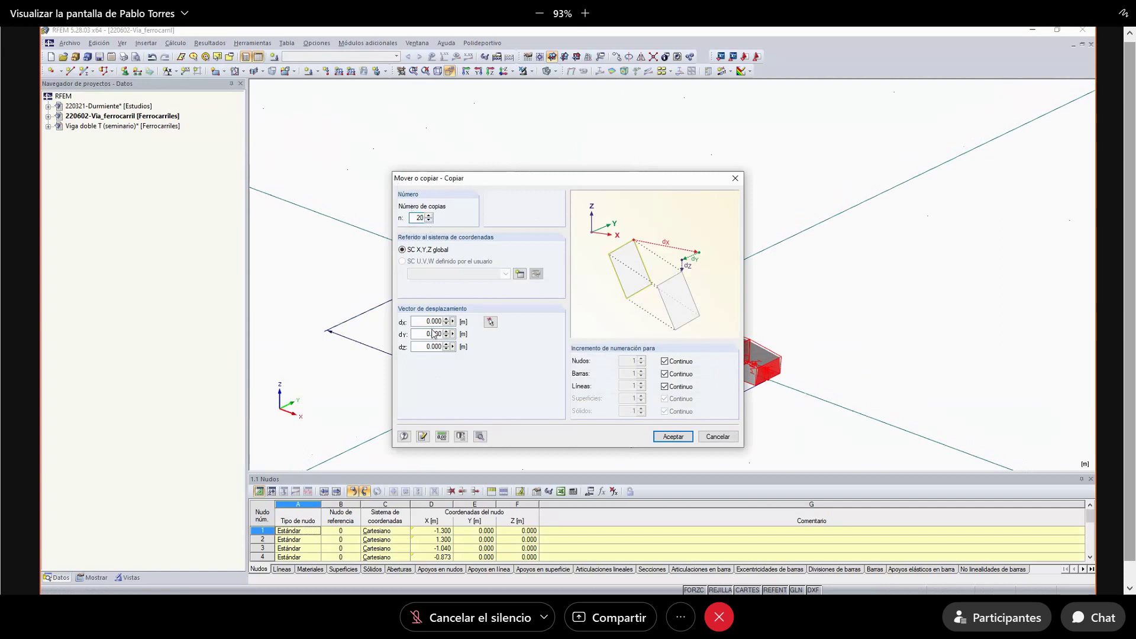
click(420, 334)
text(0.5)
click(673, 437)
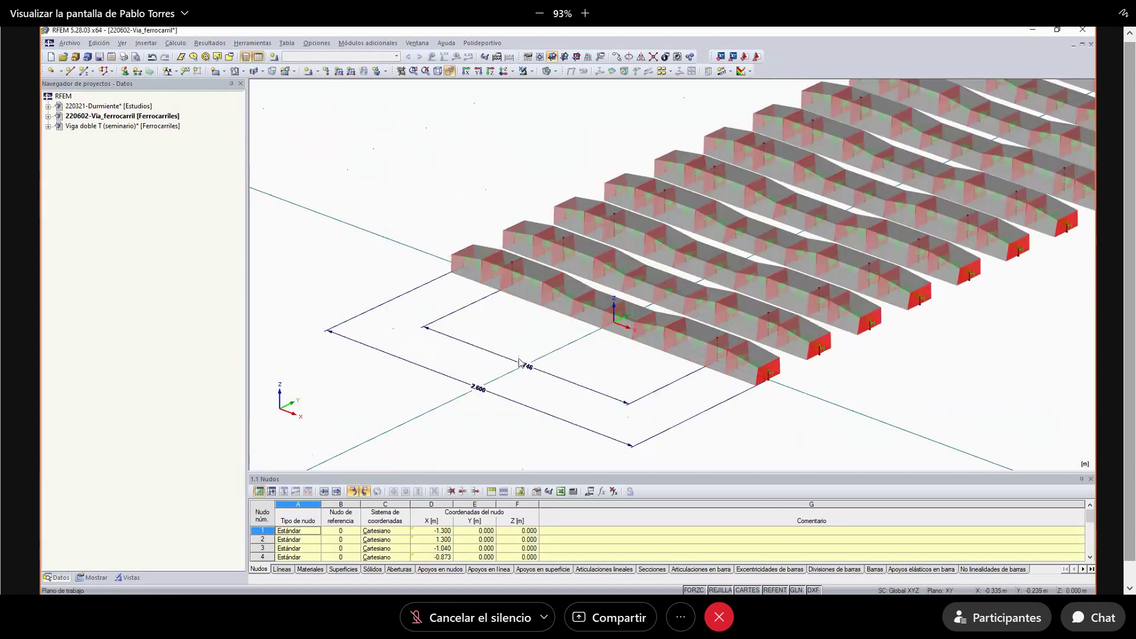
- Define a new Viga-type member with the S 49 section in Steel A36 for the rails
scroll(509, 382, down, 3)
scroll(507, 388, down, 2)
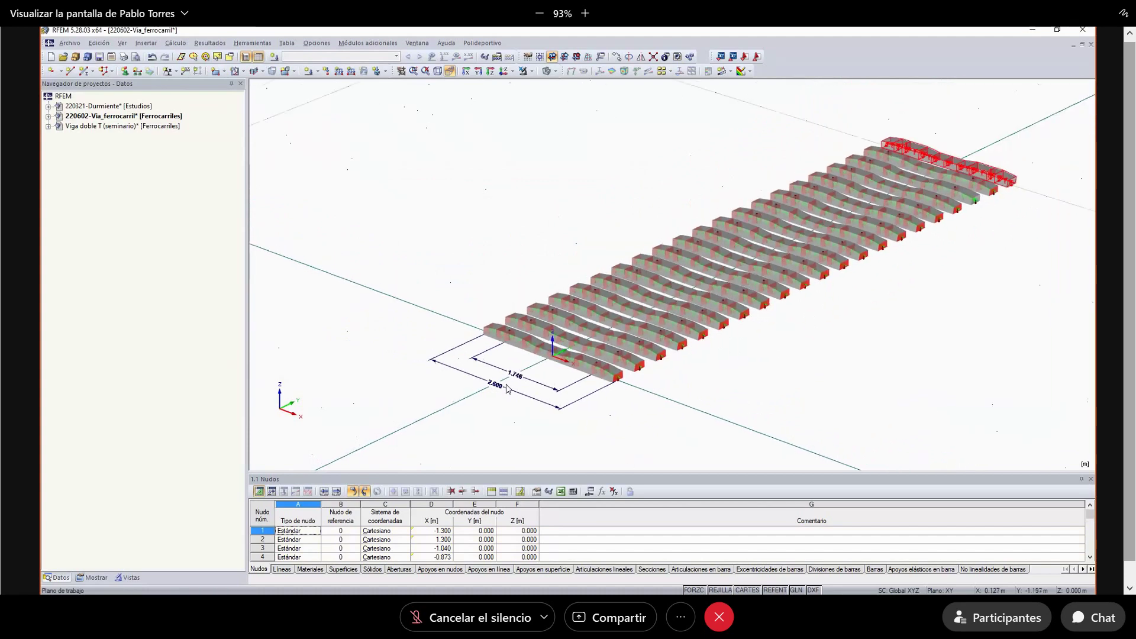
click(450, 71)
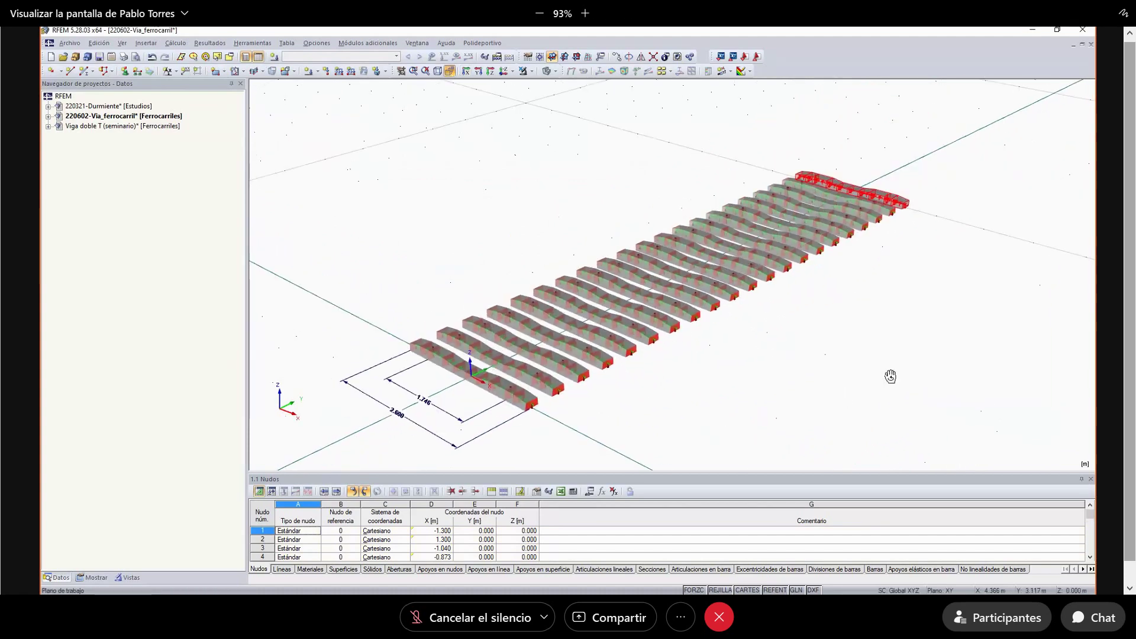
ctrl+middle_drag(943, 356, 965, 340)
scroll(498, 250, up, 3)
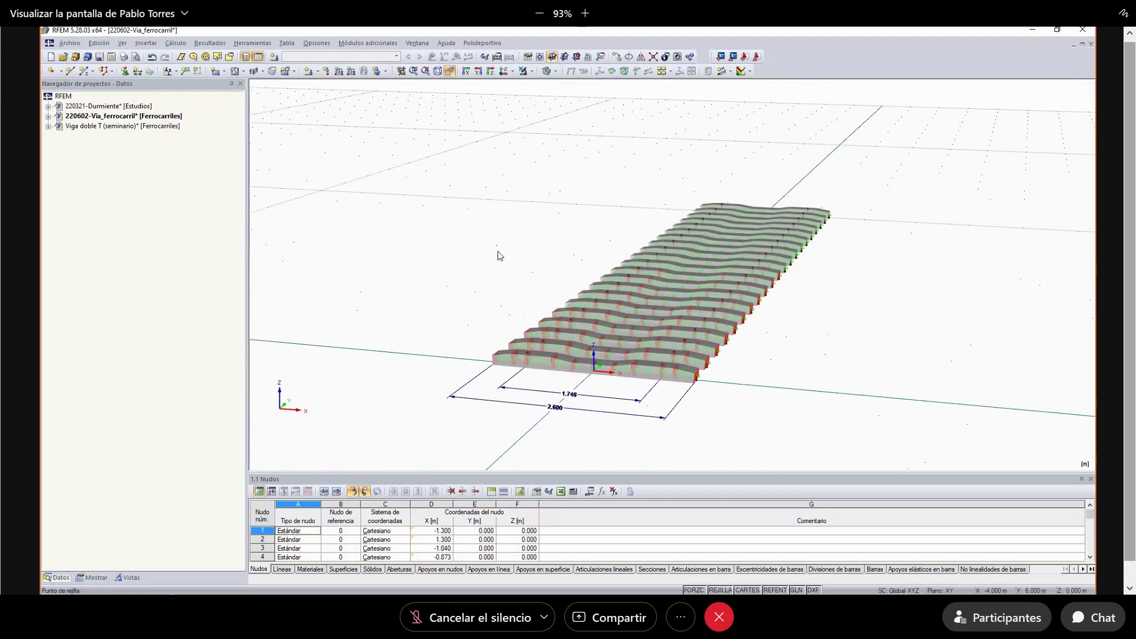
ctrl+middle_drag(536, 289, 484, 290)
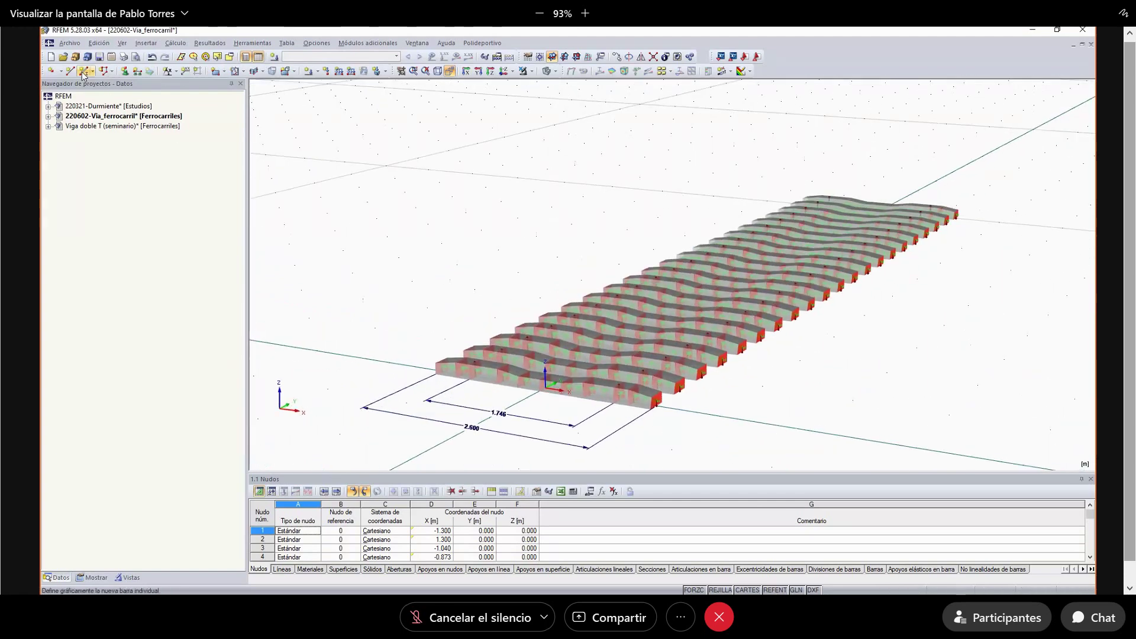
click(84, 71)
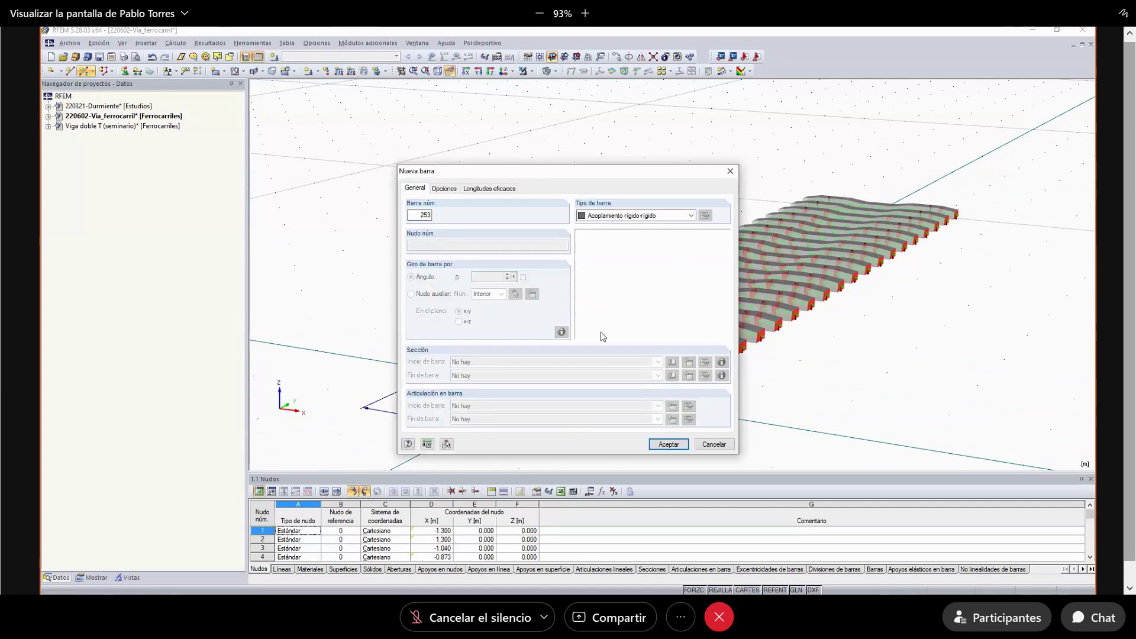
click(691, 215)
click(628, 226)
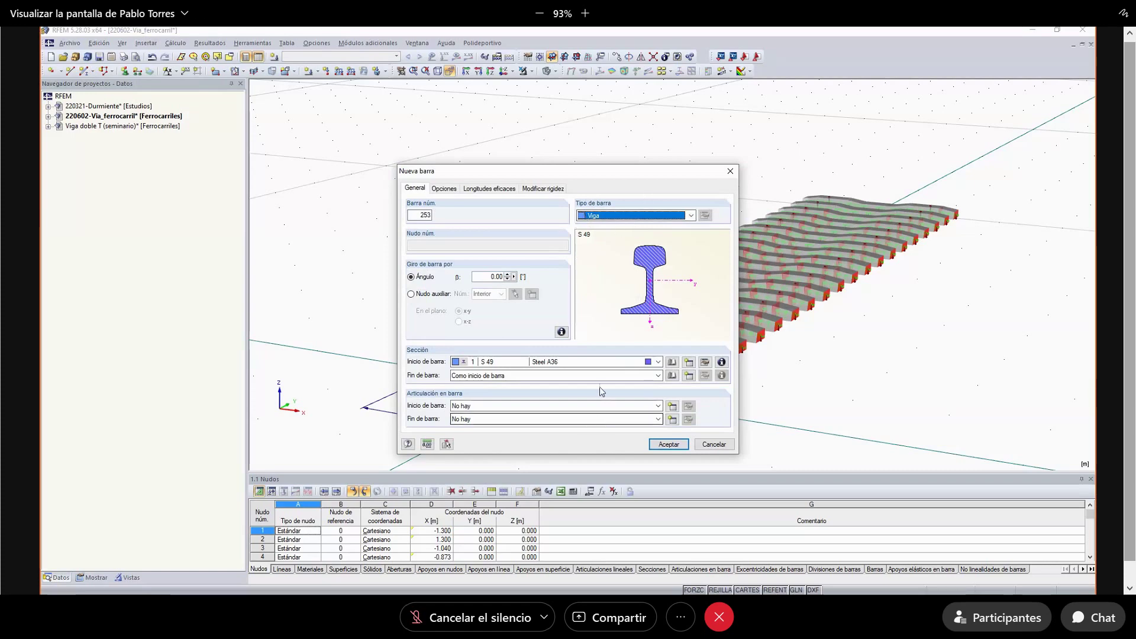
click(667, 443)
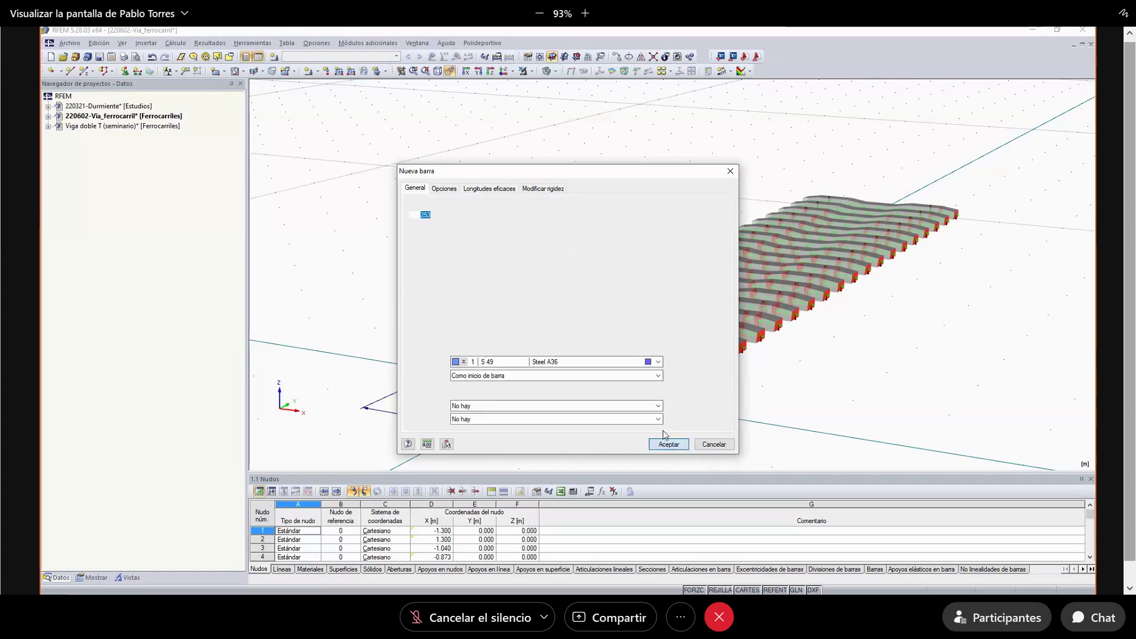
- Switch to wireframe display and draw both rails between the upper coupling nodes of the first and last sleepers
click(546, 71)
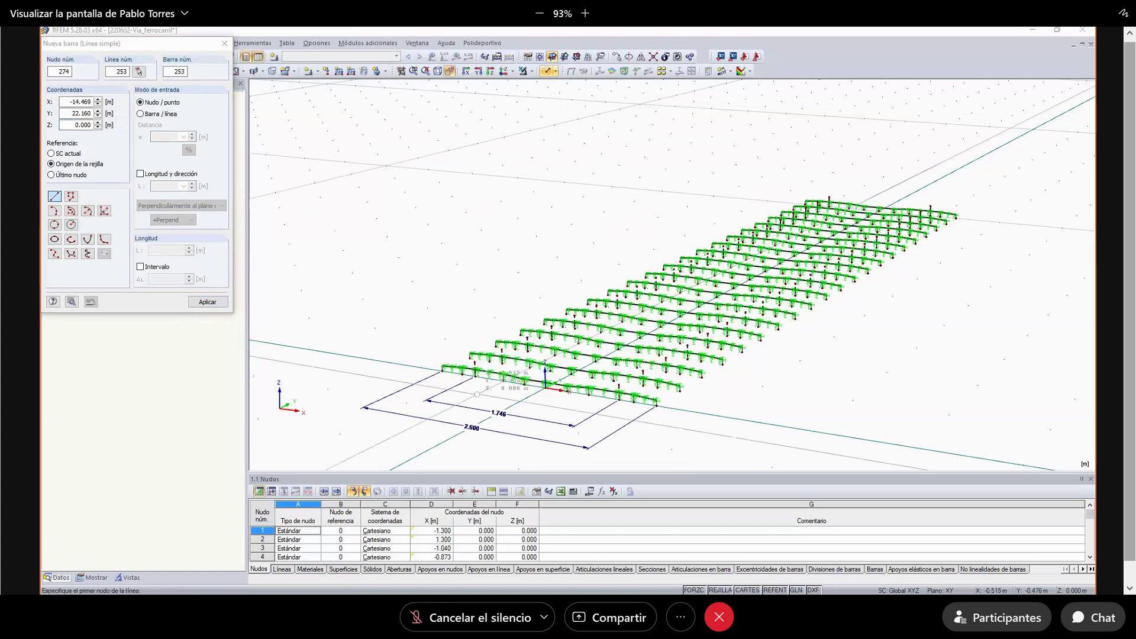
ctrl+middle_drag(482, 379, 524, 378)
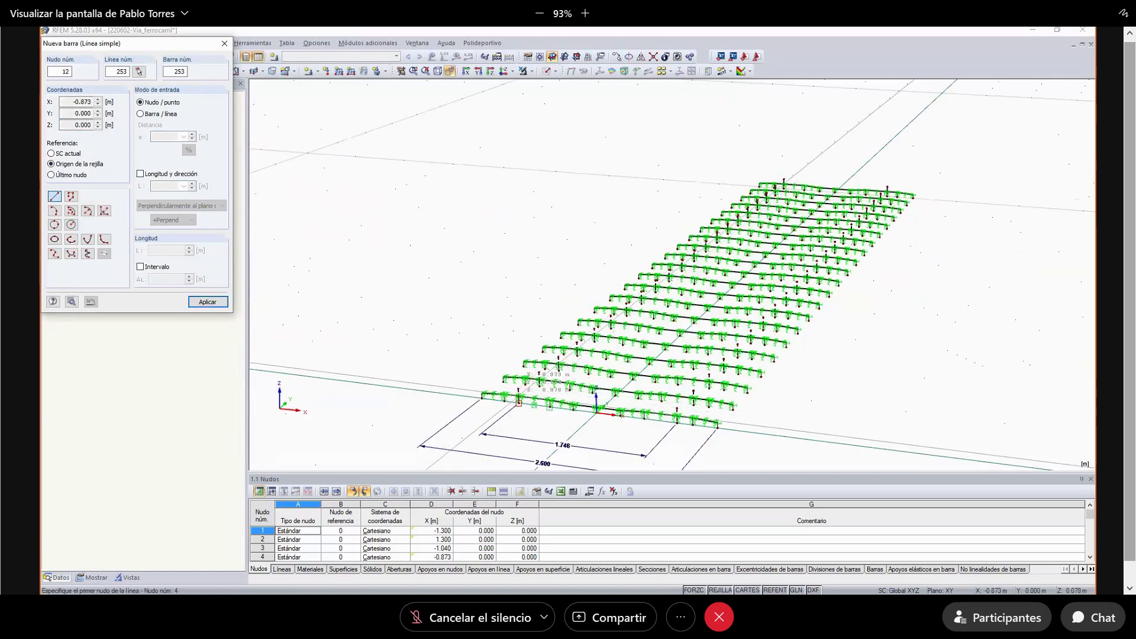
click(518, 391)
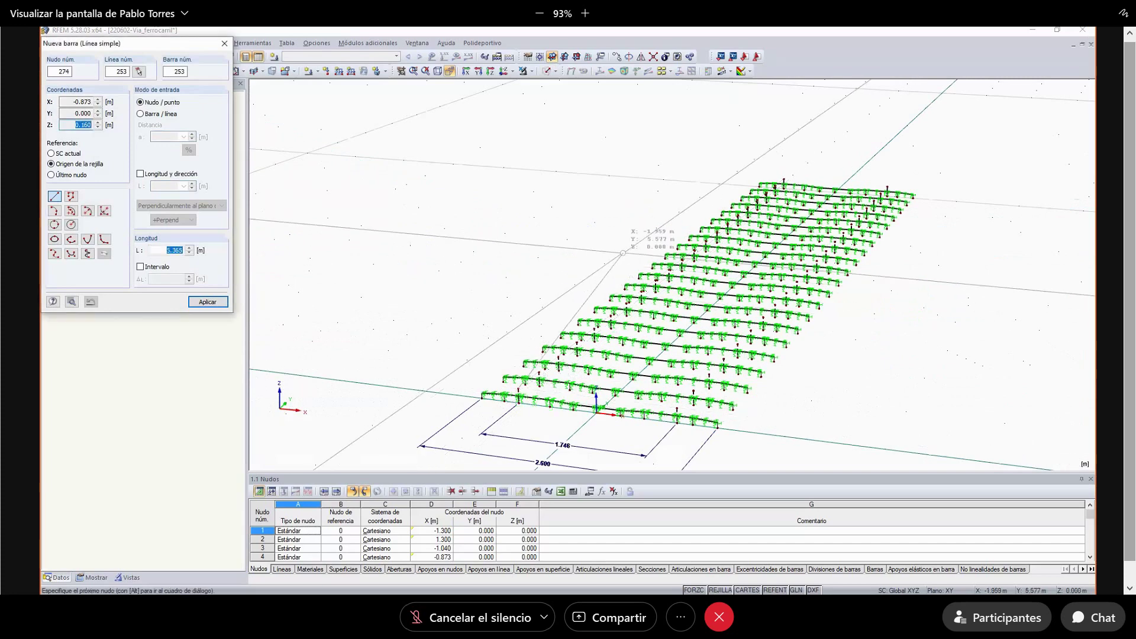
click(784, 180)
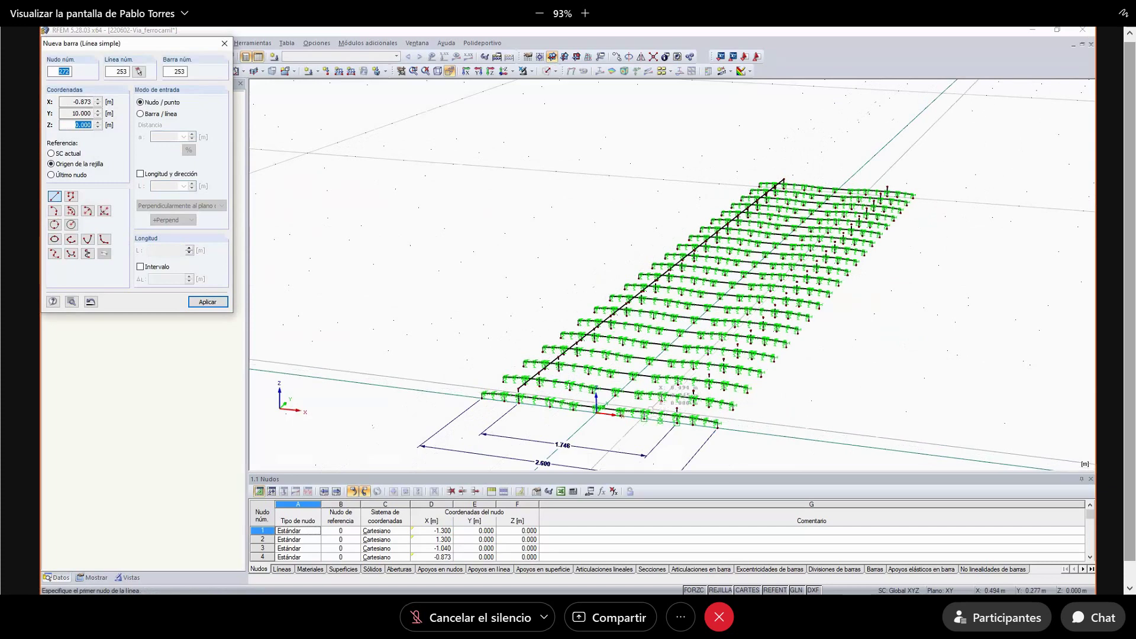
click(676, 409)
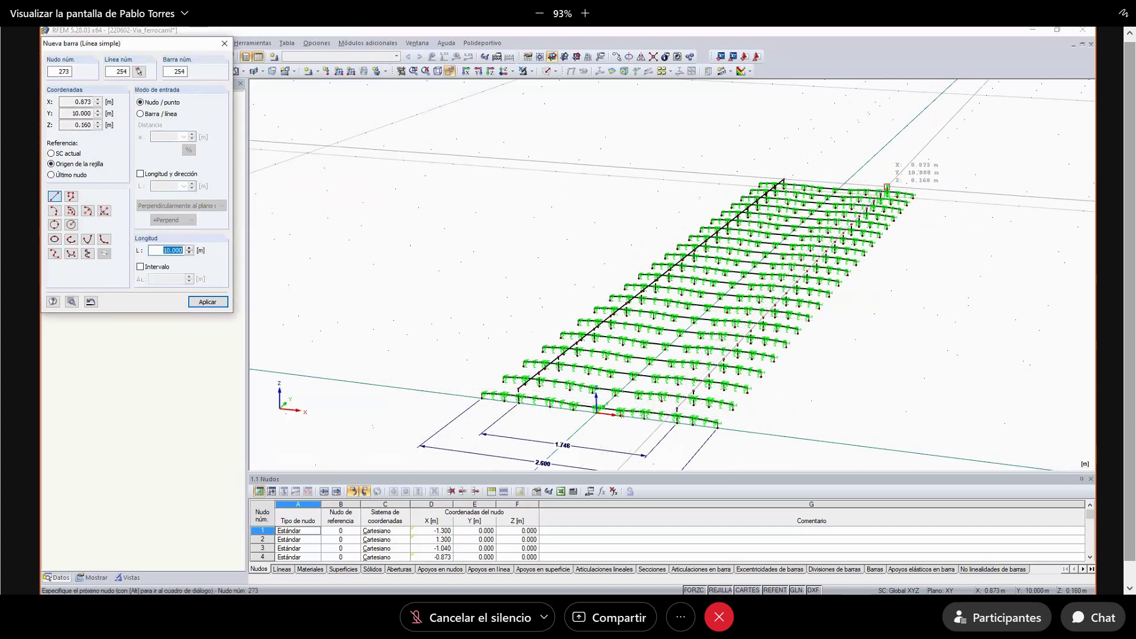
click(886, 187)
key(Escape)
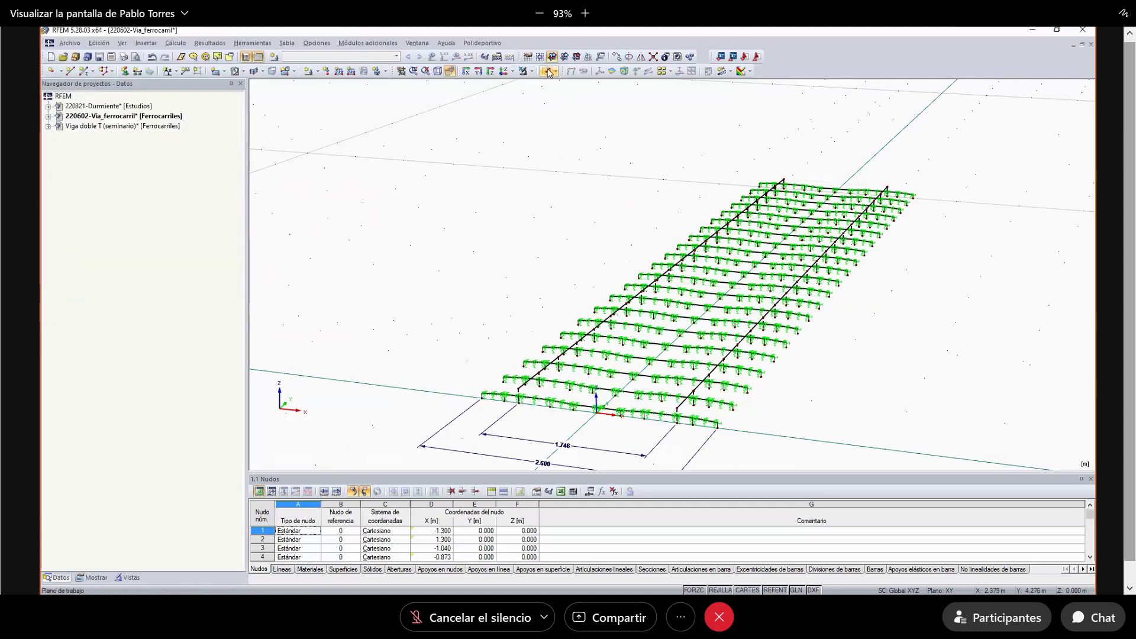
- Restore the solid display and assign both rails a new global member eccentricity with bottom-centre section alignment and zero absolute offsets
click(548, 72)
ctrl+middle_drag(567, 422, 586, 389)
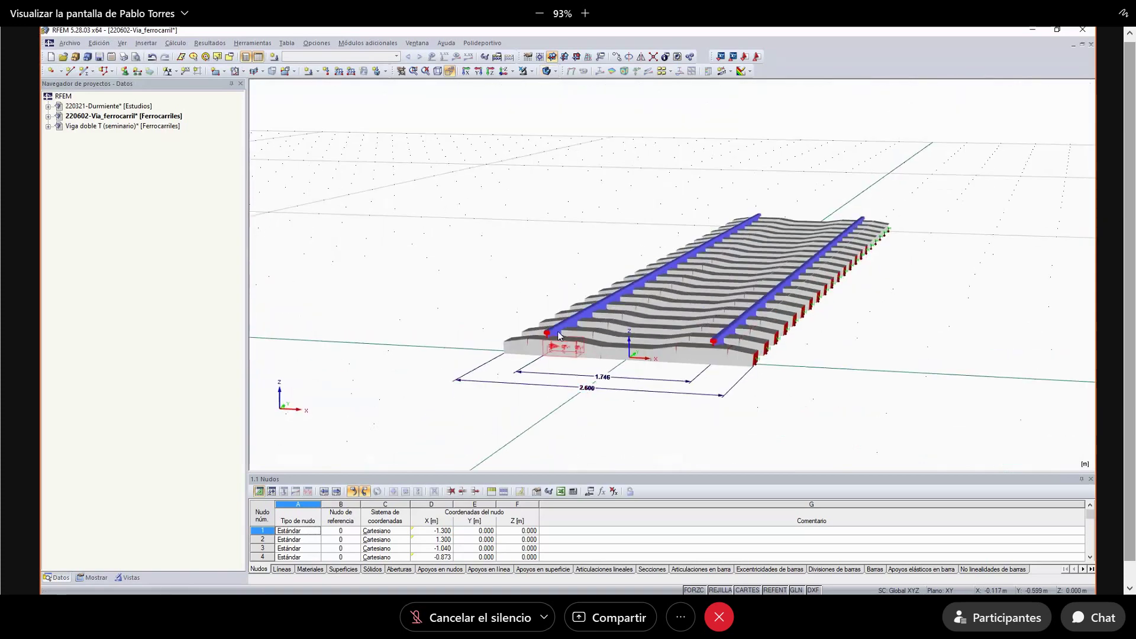
scroll(545, 347, up, 5)
scroll(545, 347, down, 7)
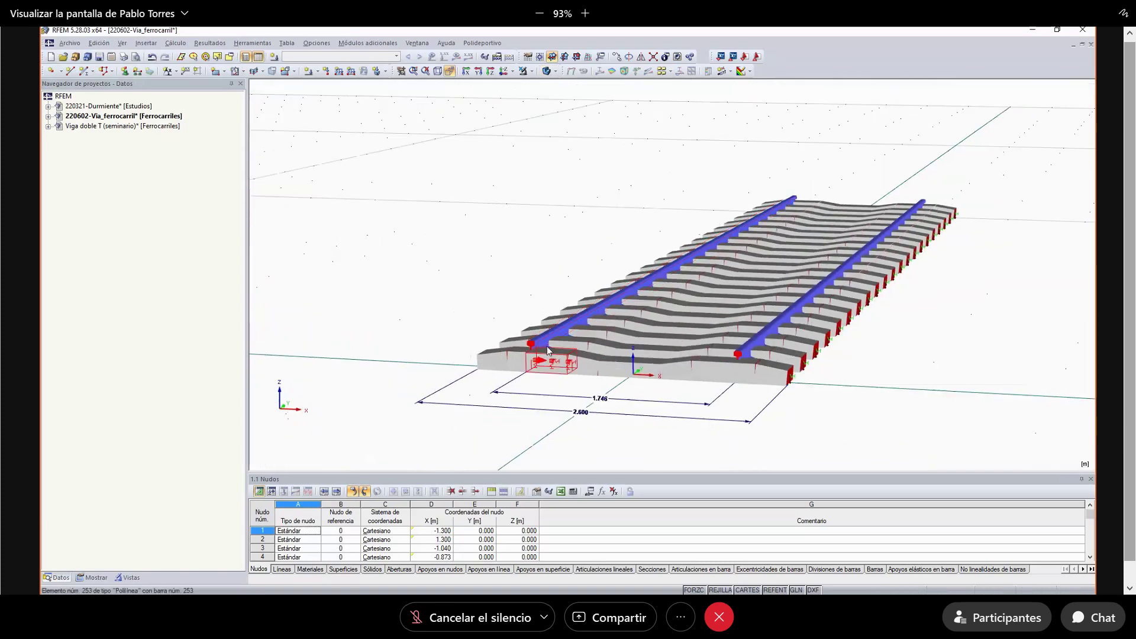
click(539, 339)
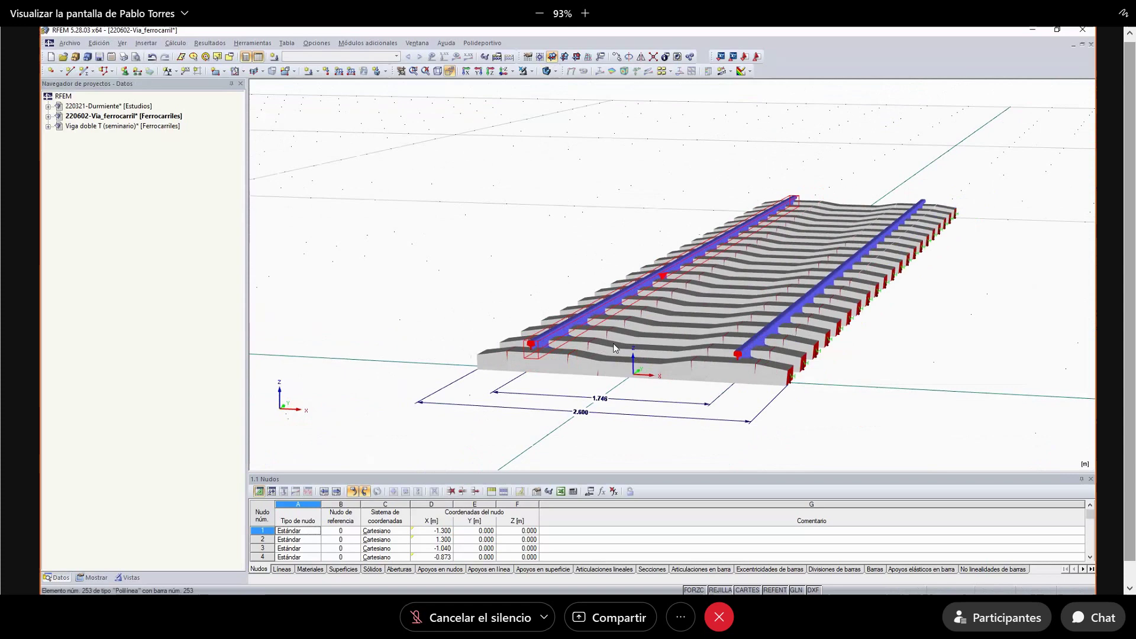
right_click(756, 345)
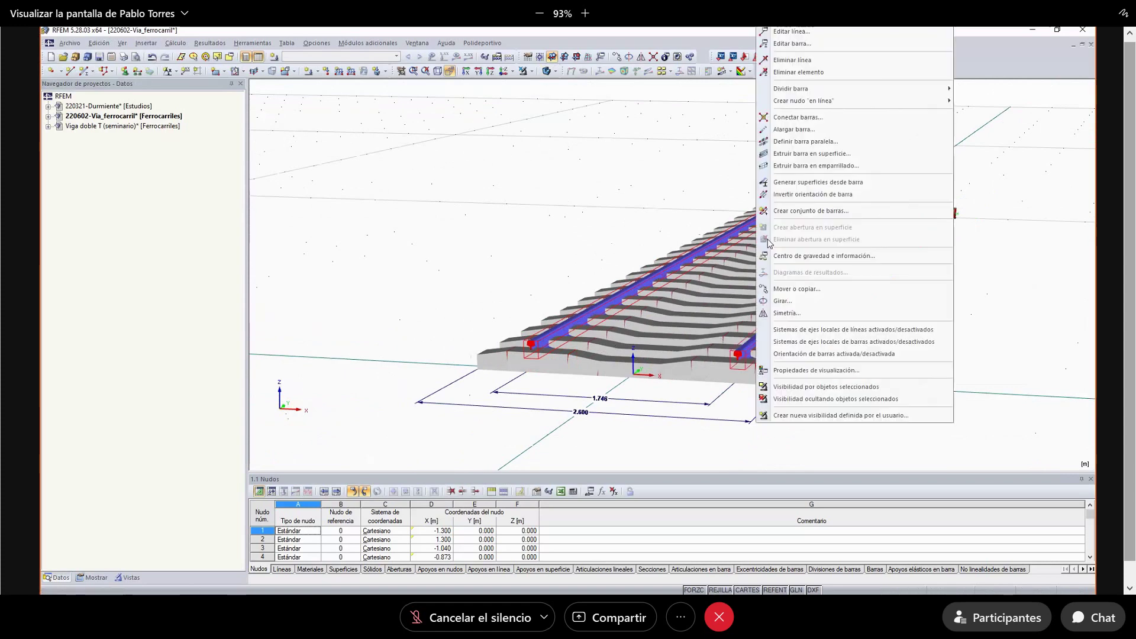
click(481, 190)
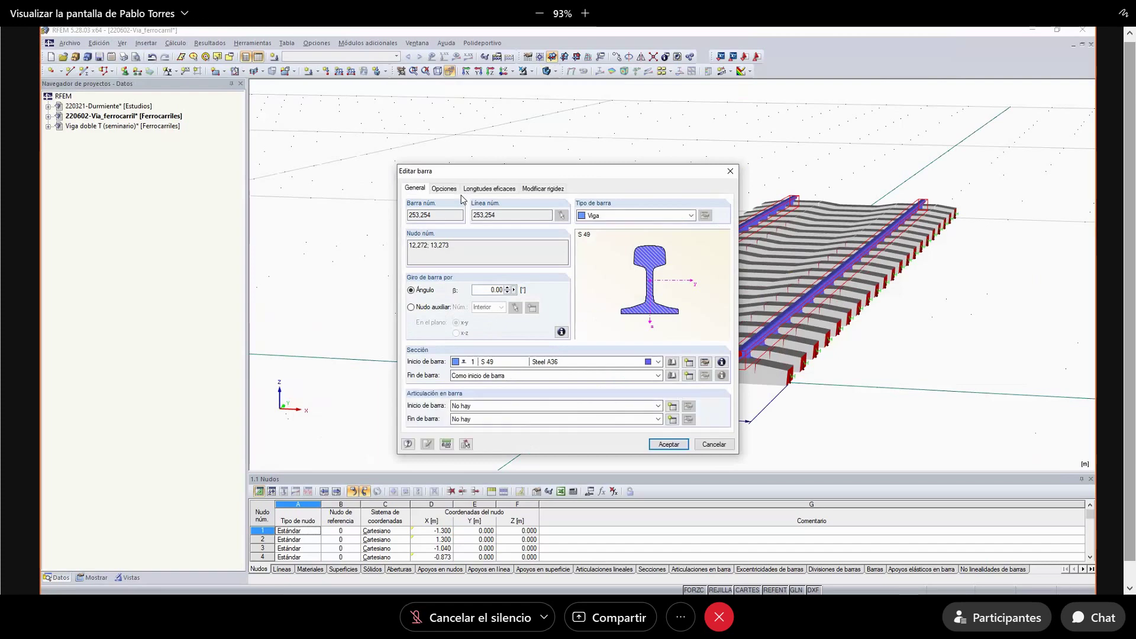
click(443, 189)
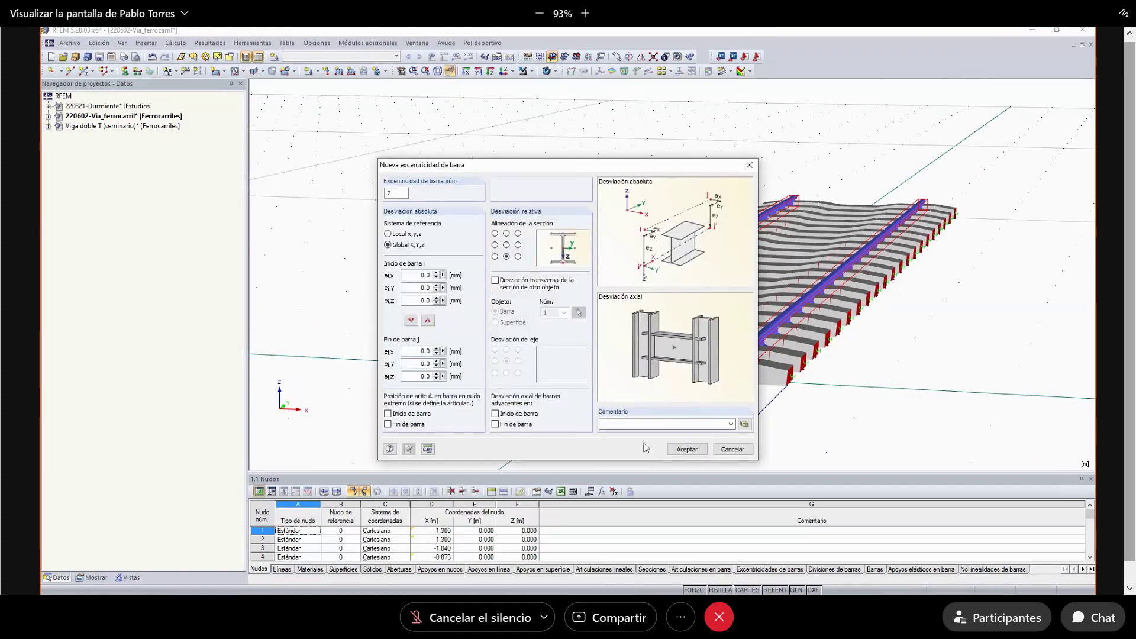
click(687, 450)
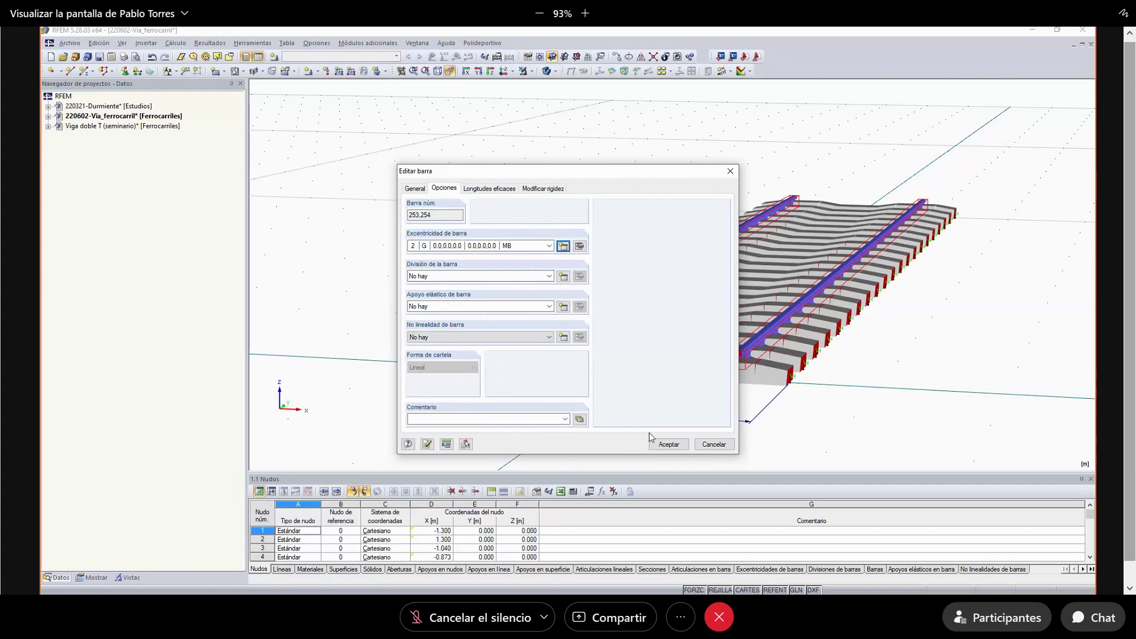
click(669, 444)
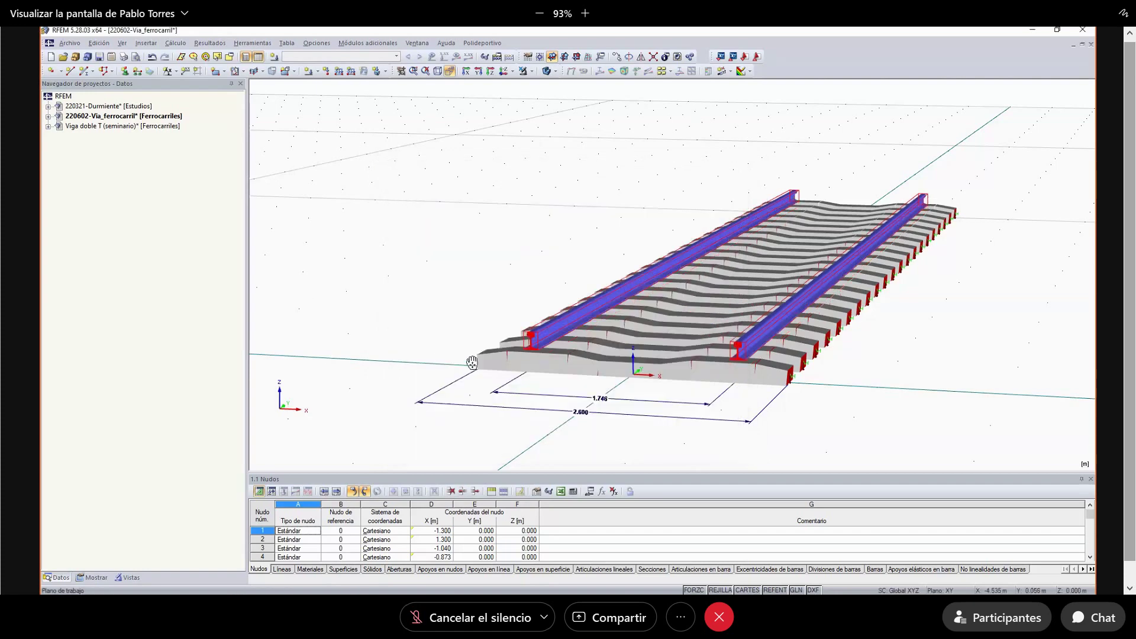
- Inspect how both eccentric rails sit on the sleepers from the track's end and from above, and clear the selection
ctrl+middle_drag(471, 363, 521, 306)
scroll(636, 251, up, 6)
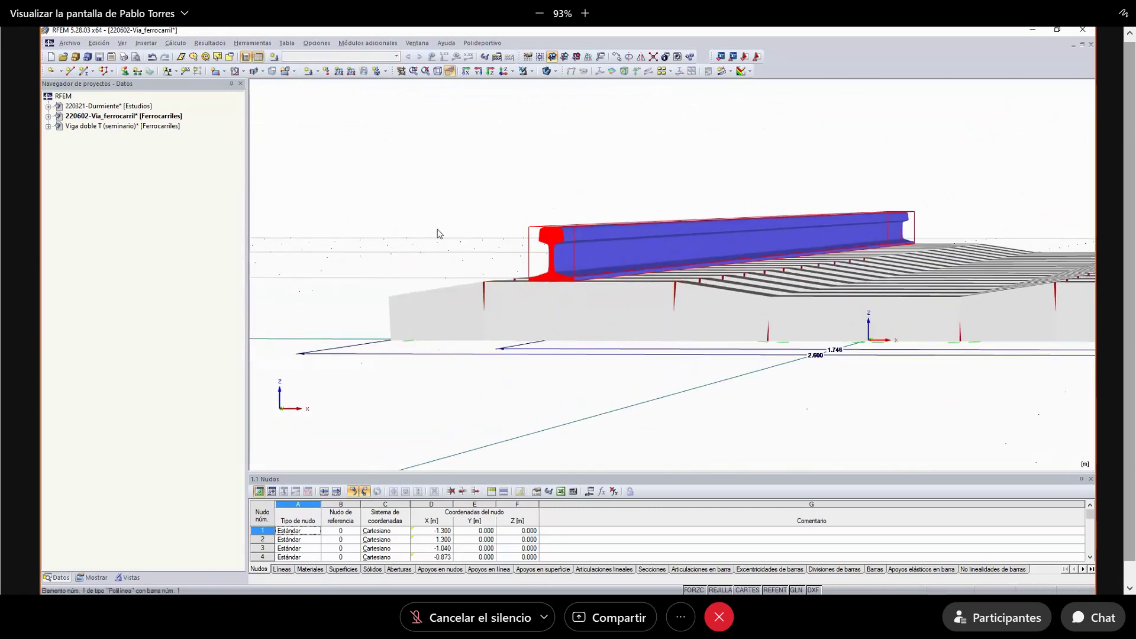
scroll(405, 265, down, 1)
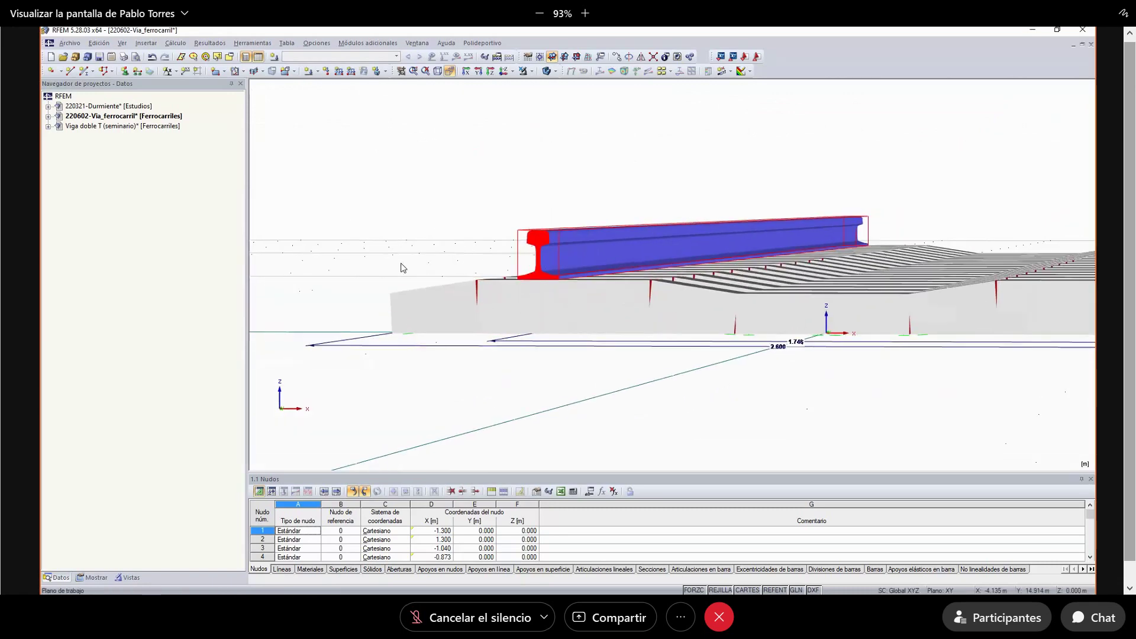
scroll(403, 267, down, 2)
ctrl+middle_drag(371, 262, 365, 283)
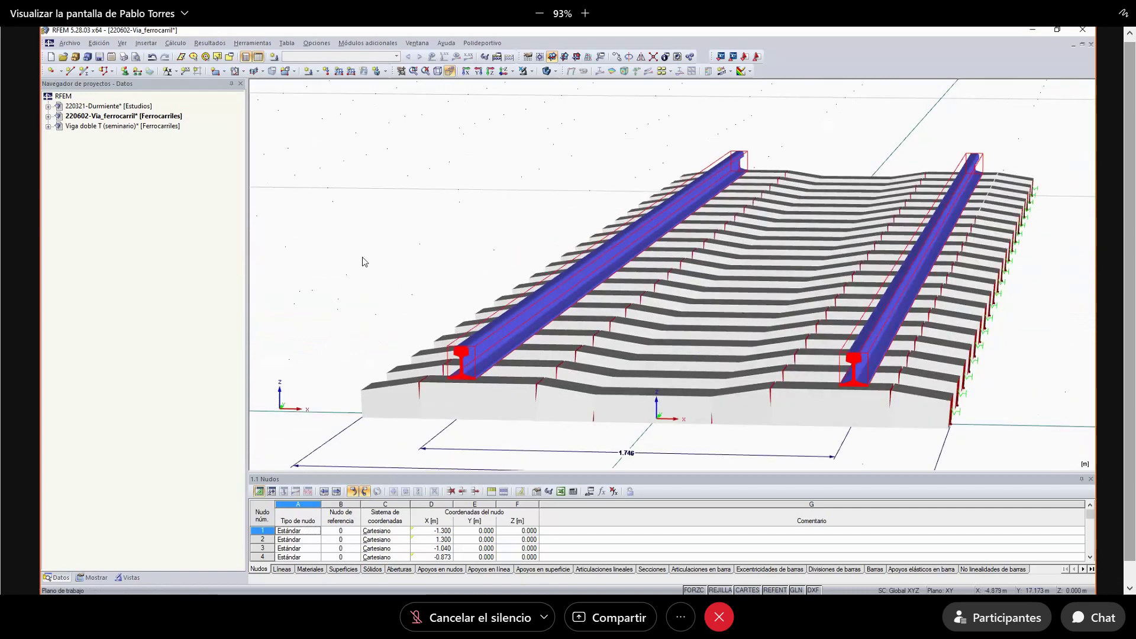
scroll(362, 266, down, 2)
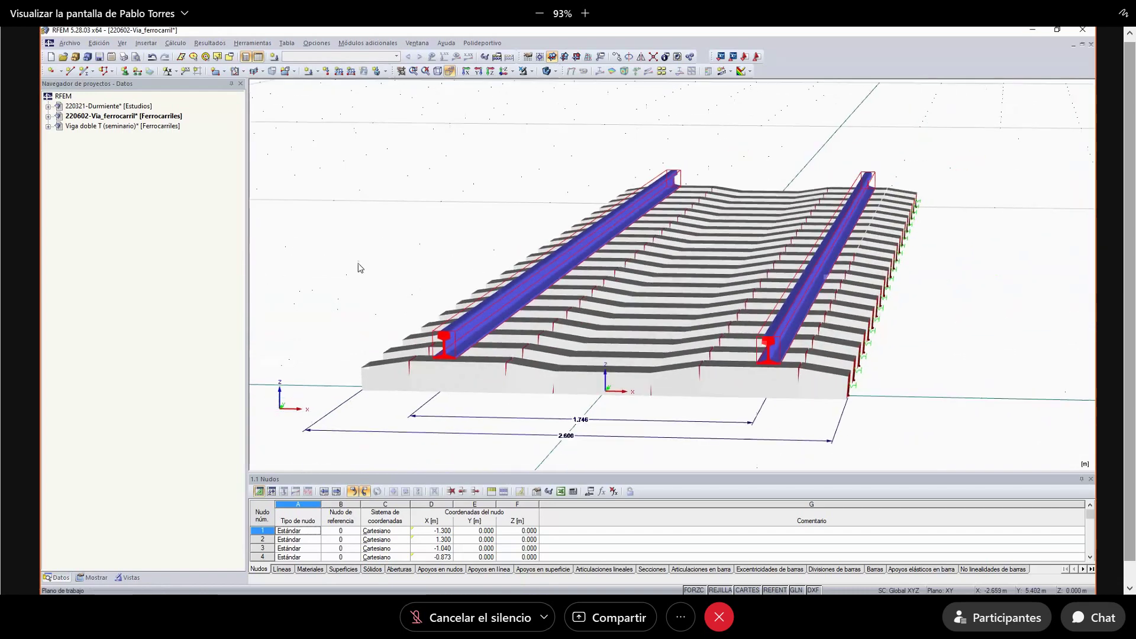
click(416, 177)
- Add a model parameter ir of type Ángulo with the formula atan(1/20) and the comment "Ángulo de giro de los rieles"
click(99, 43)
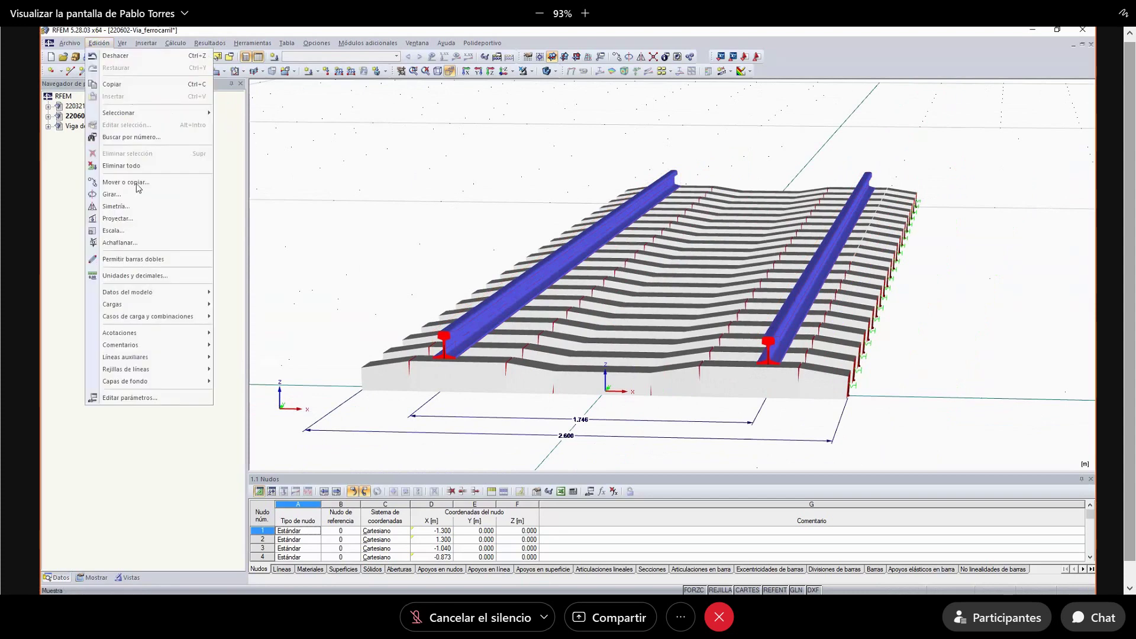
key(Return)
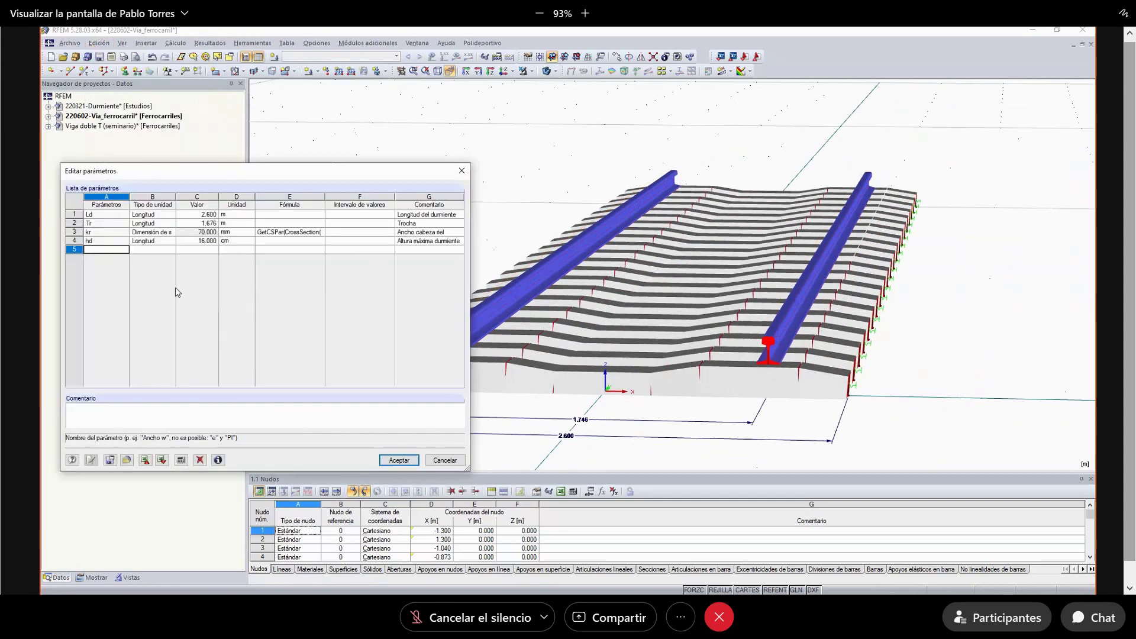
text(ir)
click(161, 253)
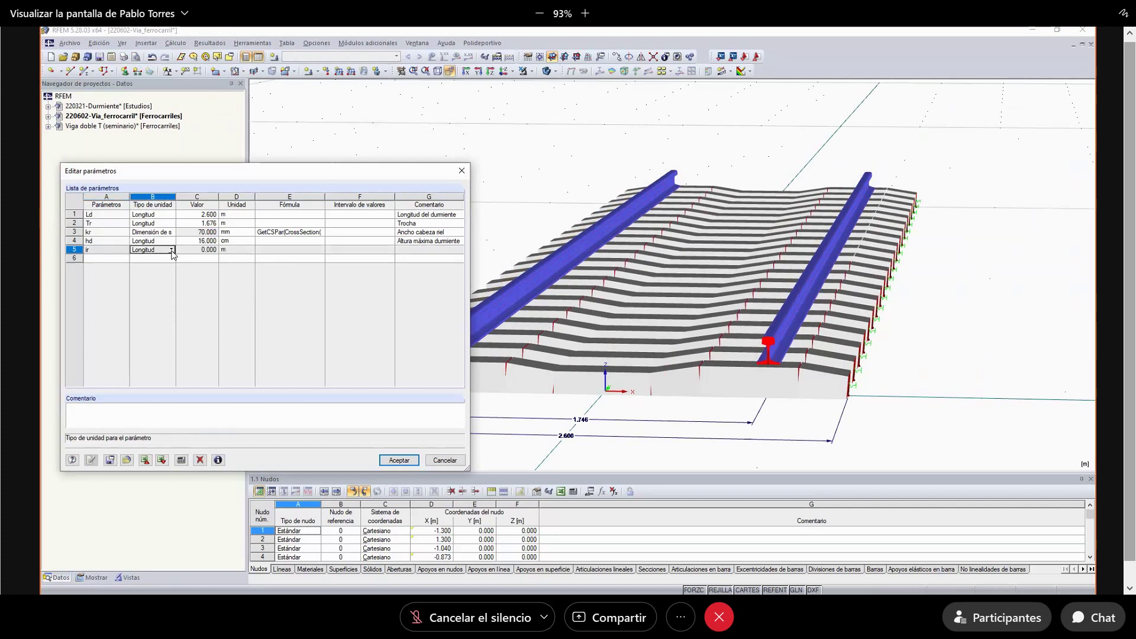
click(171, 251)
click(216, 270)
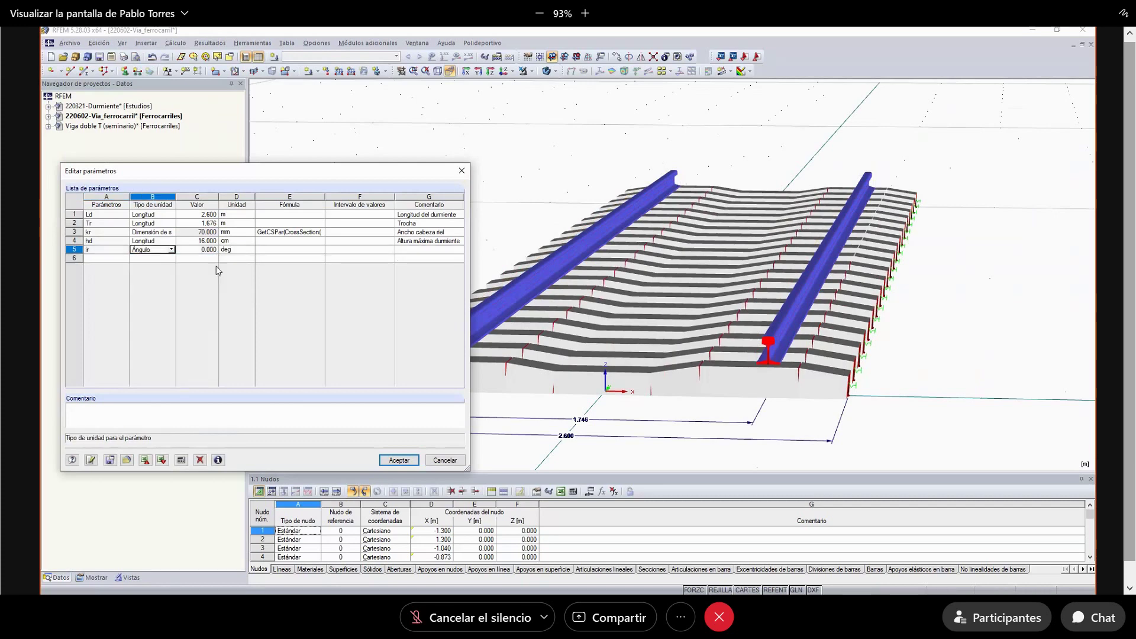
click(278, 249)
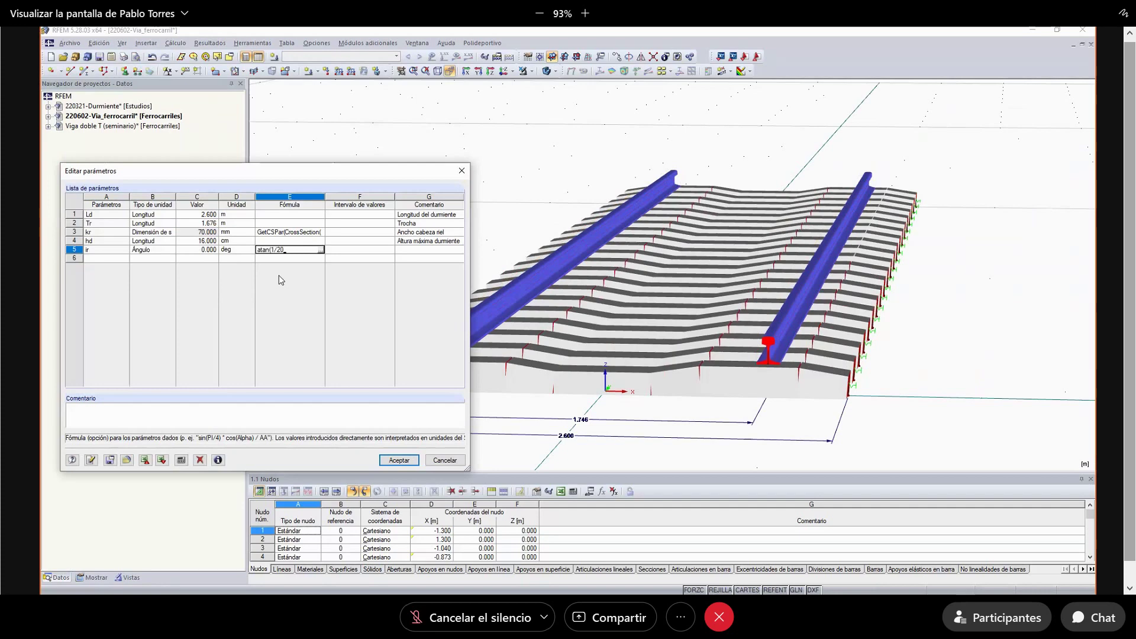
click(401, 249)
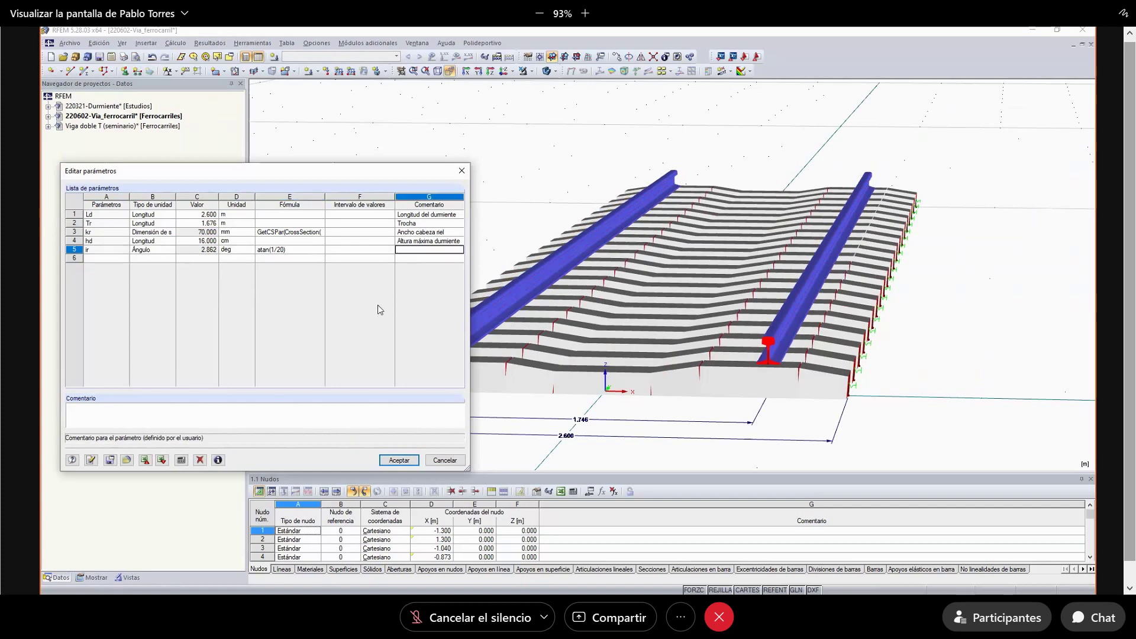
text(Ángulo de giro de los rieles)
click(399, 462)
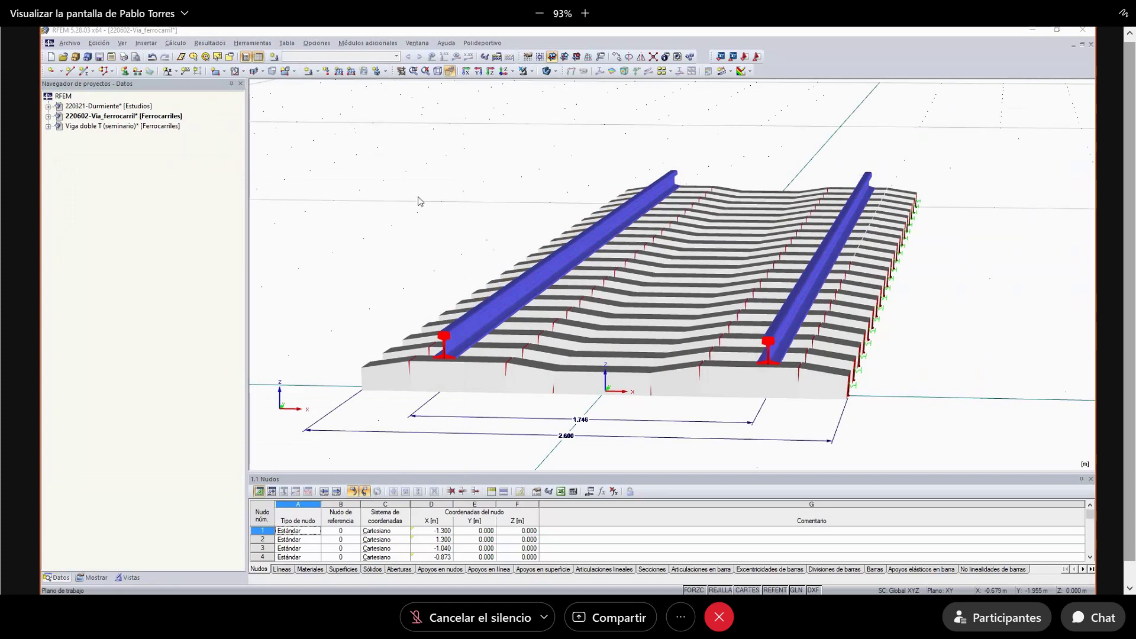
- In the track's end view, set the rotation angle of the rail on the negative X side to parameter ir
click(451, 72)
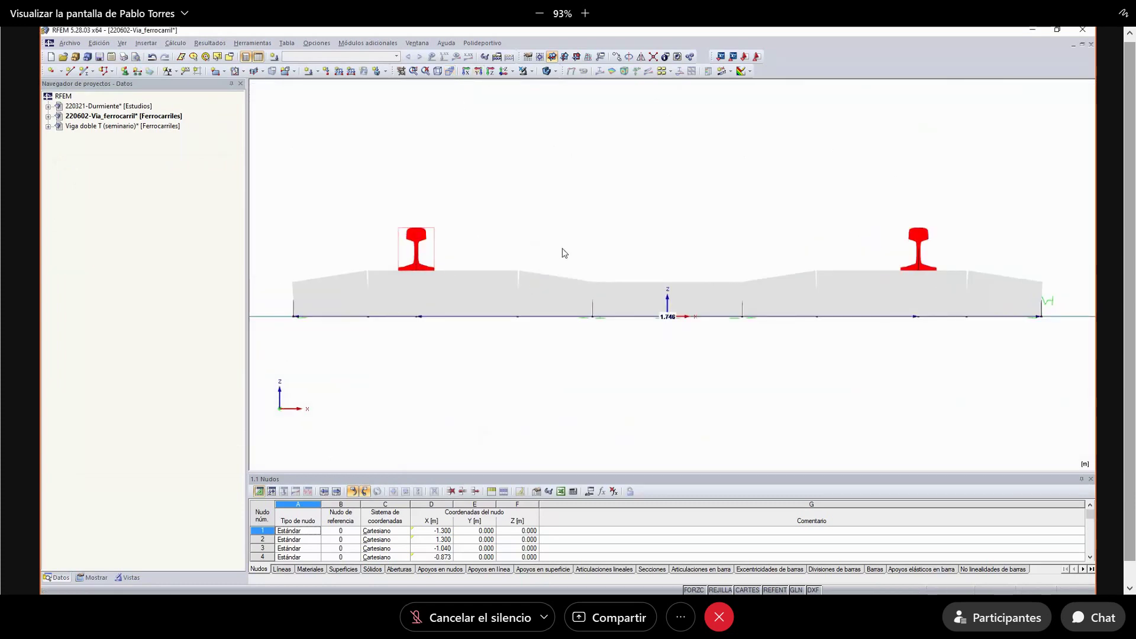
right_click(419, 238)
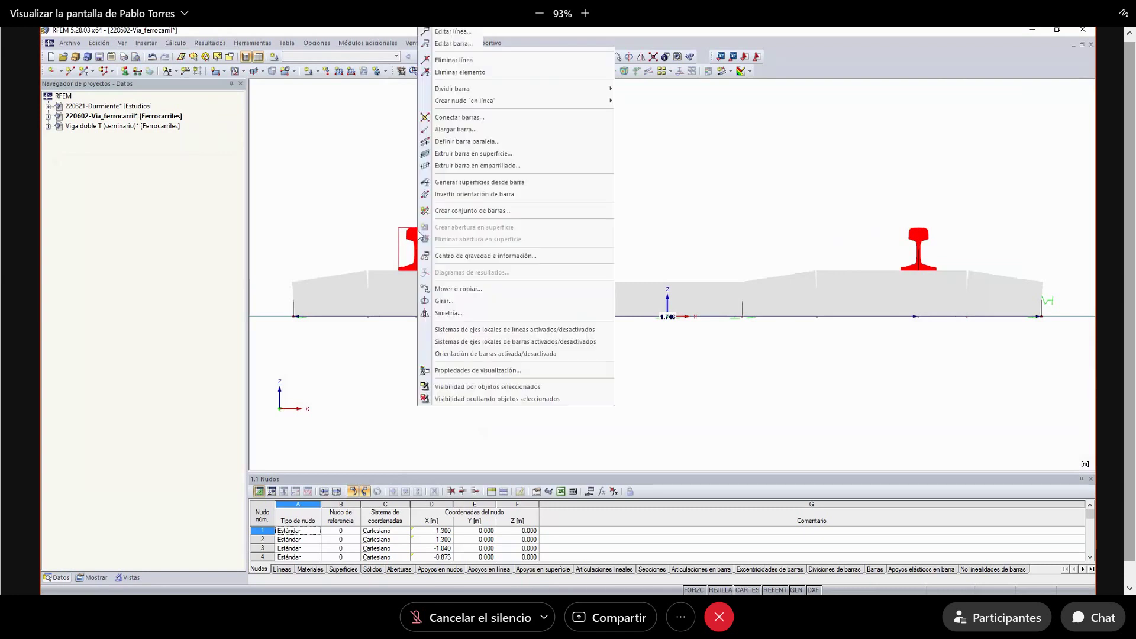
click(445, 45)
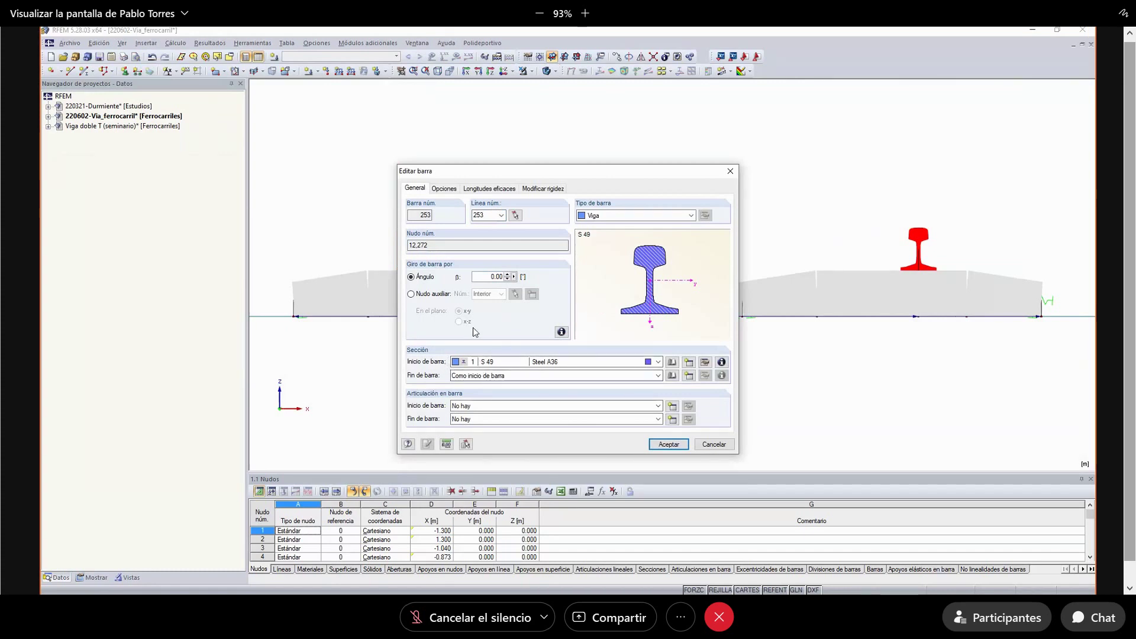
click(514, 277)
click(547, 290)
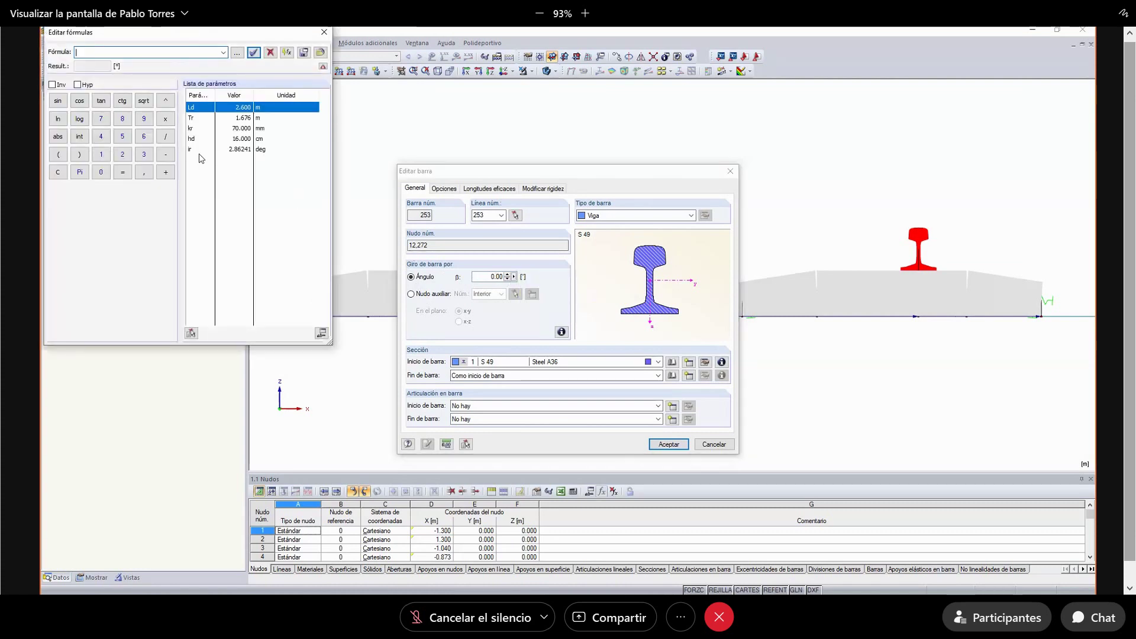
click(190, 332)
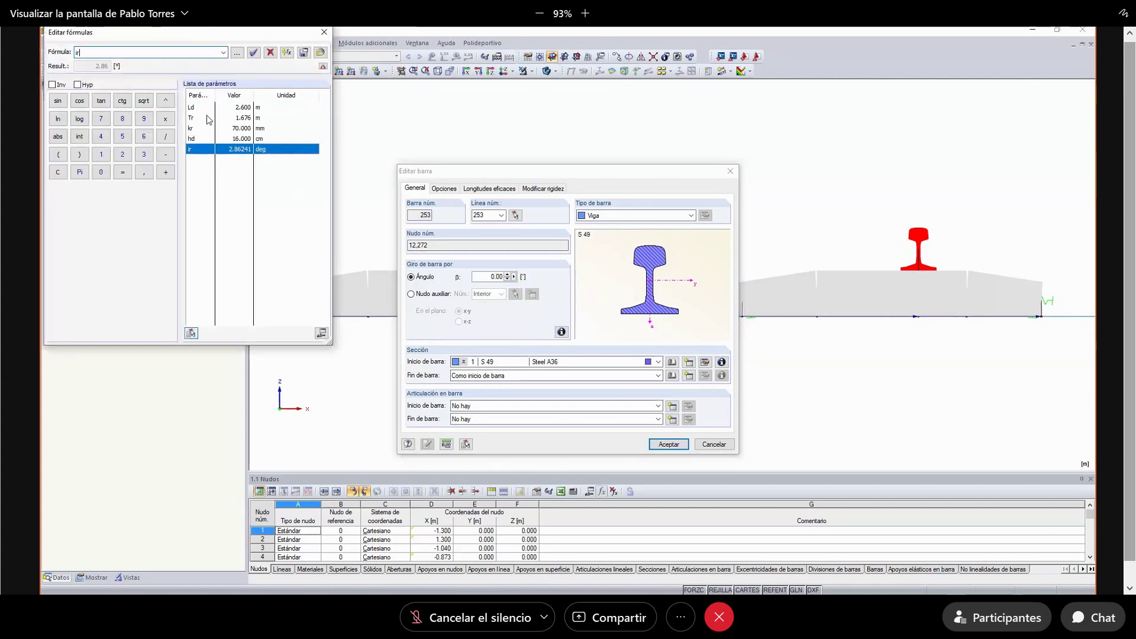
click(254, 53)
click(669, 443)
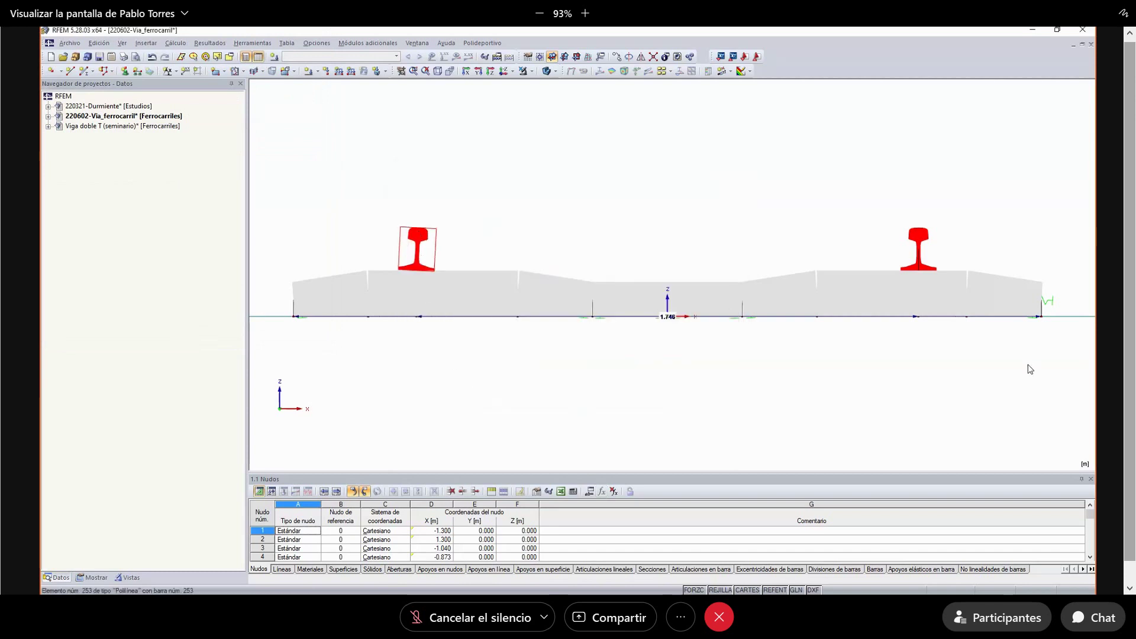
- Set the rotation angle of the rail on the positive X side to the formula -ir
right_click(921, 244)
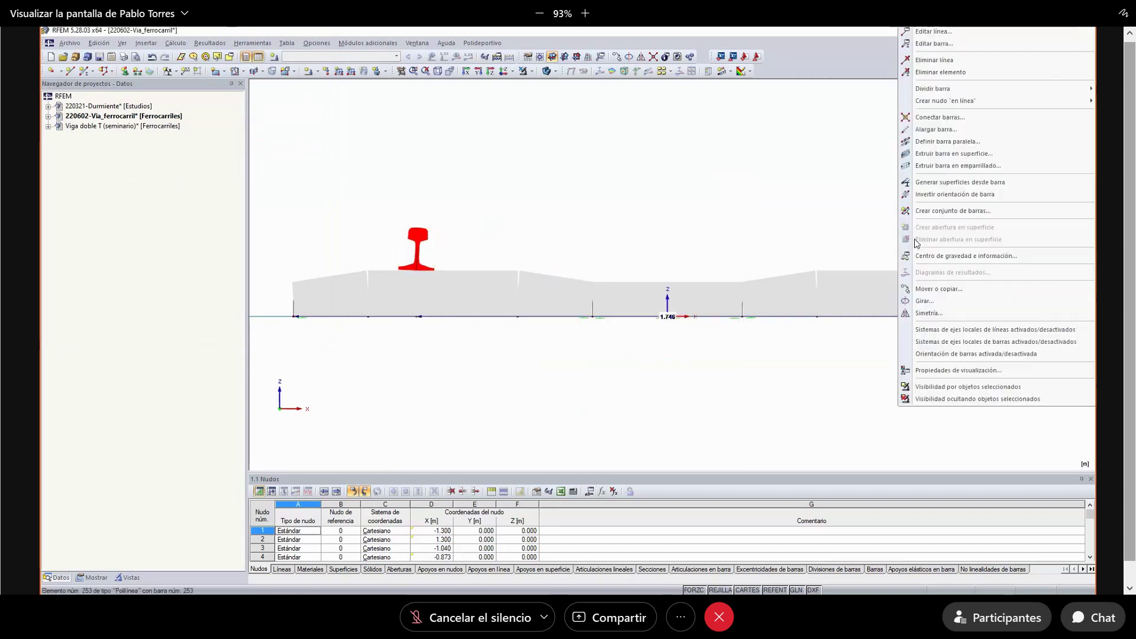
click(923, 44)
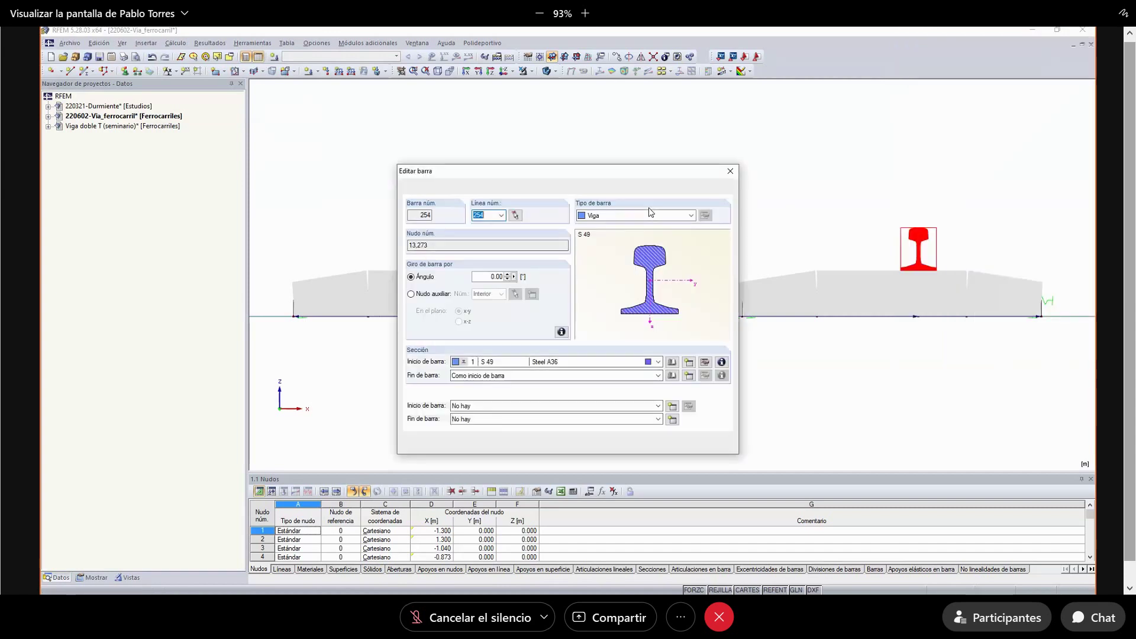
click(513, 277)
click(541, 292)
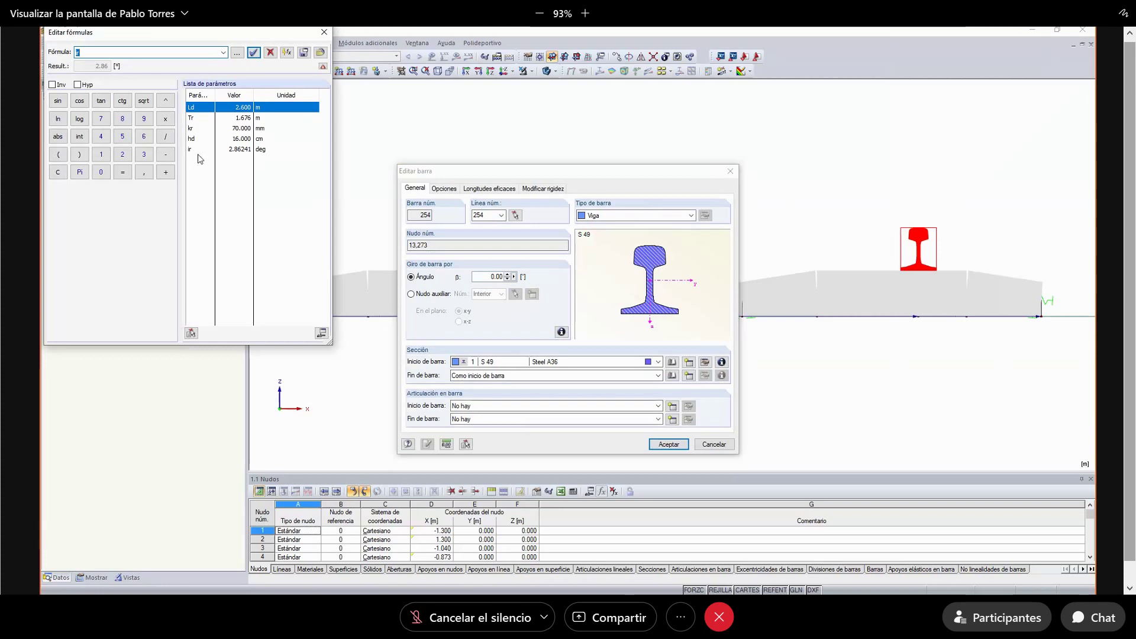
click(165, 154)
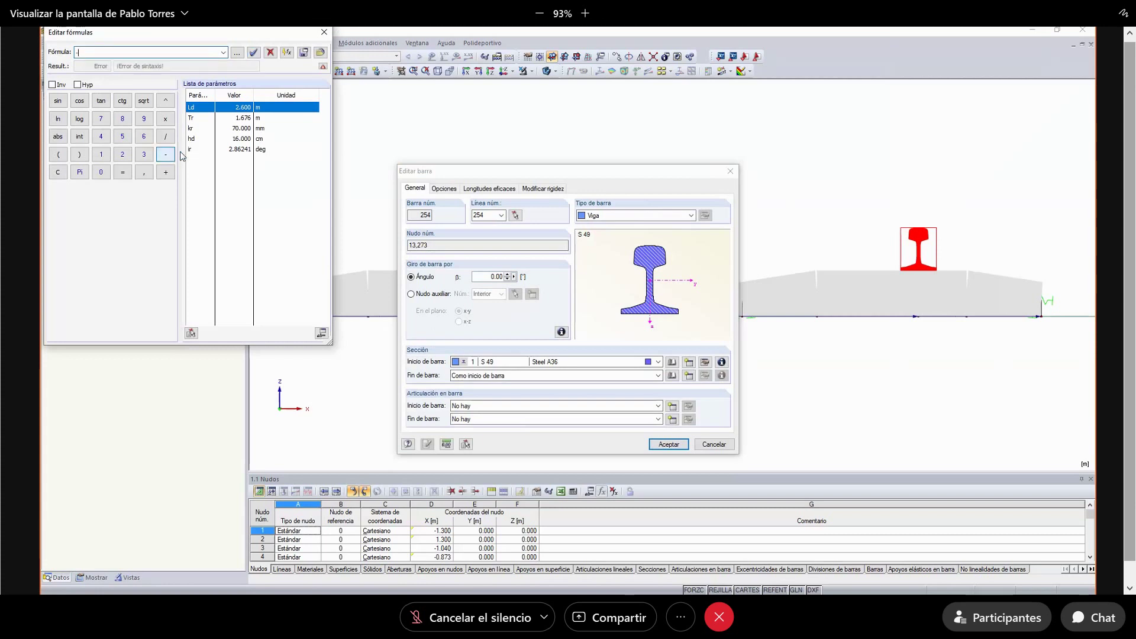
click(189, 151)
click(191, 334)
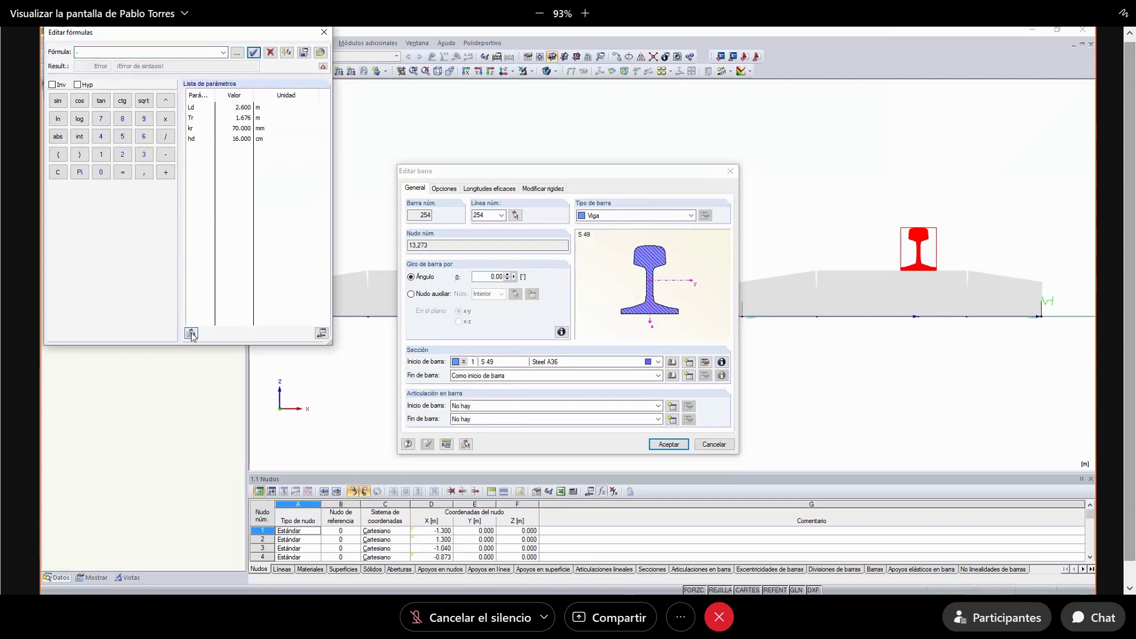
click(255, 52)
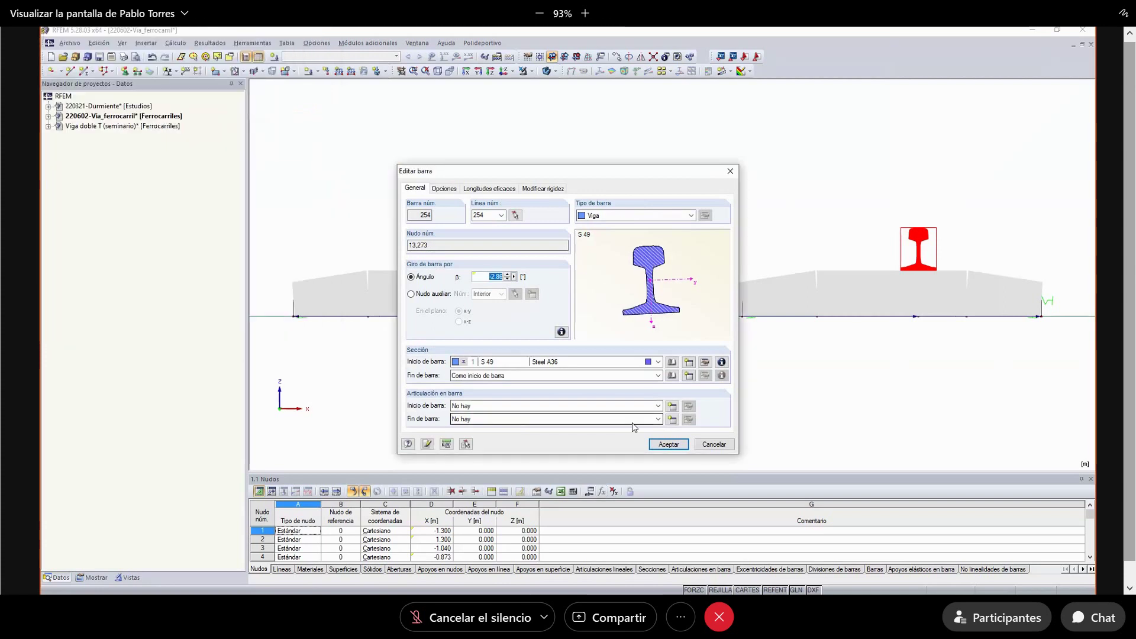
click(669, 444)
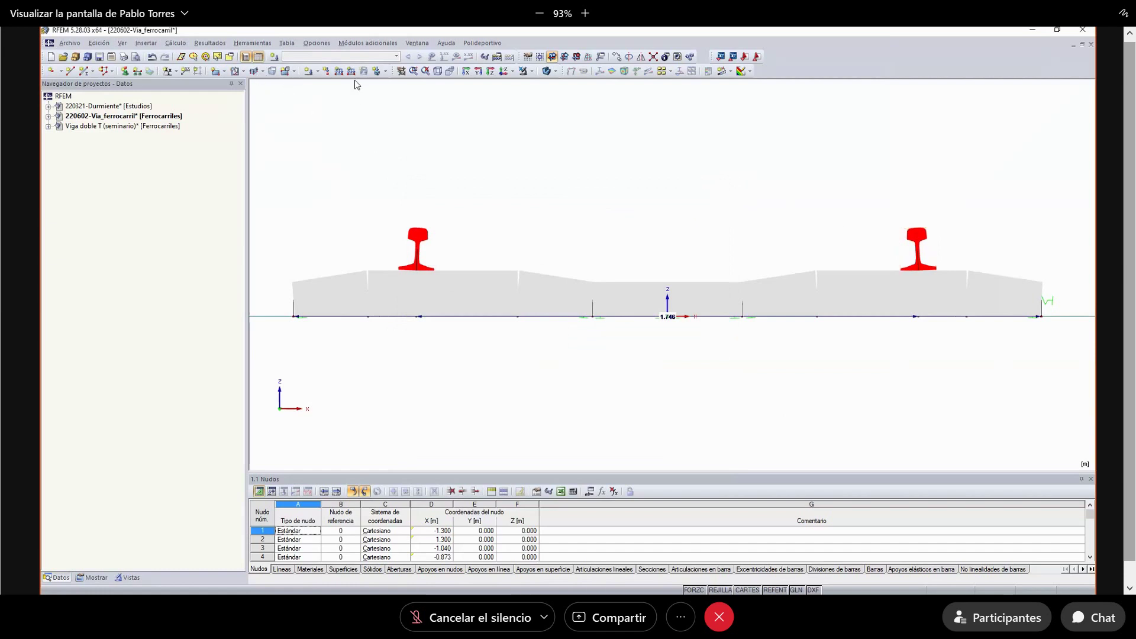
- Return to the isometric view of the whole track and save the model
click(438, 71)
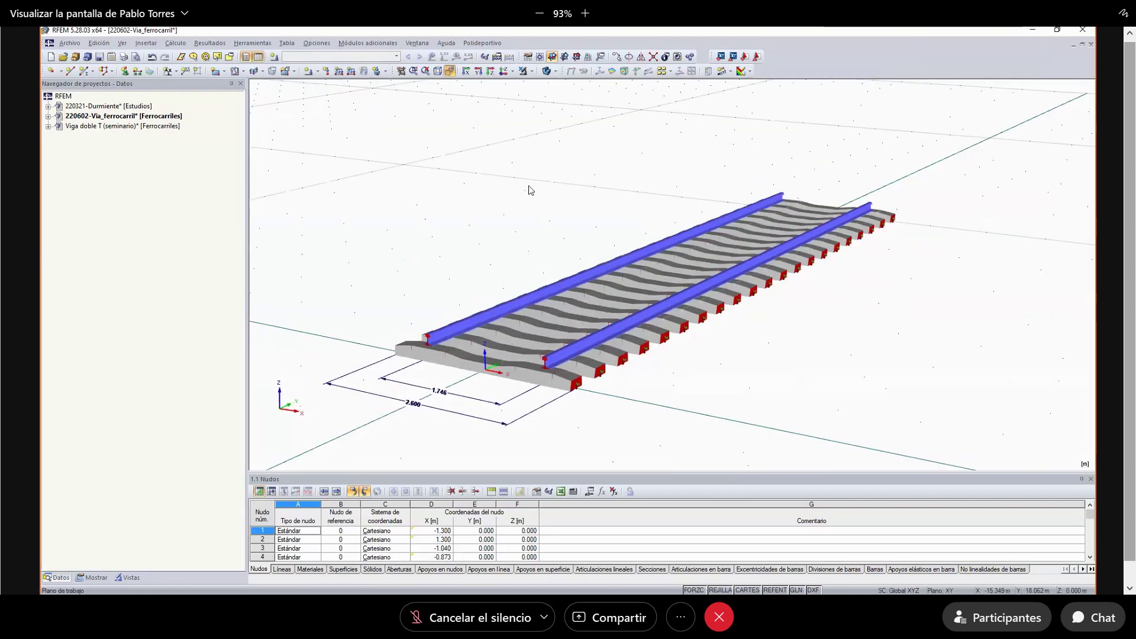
scroll(524, 221, up, 2)
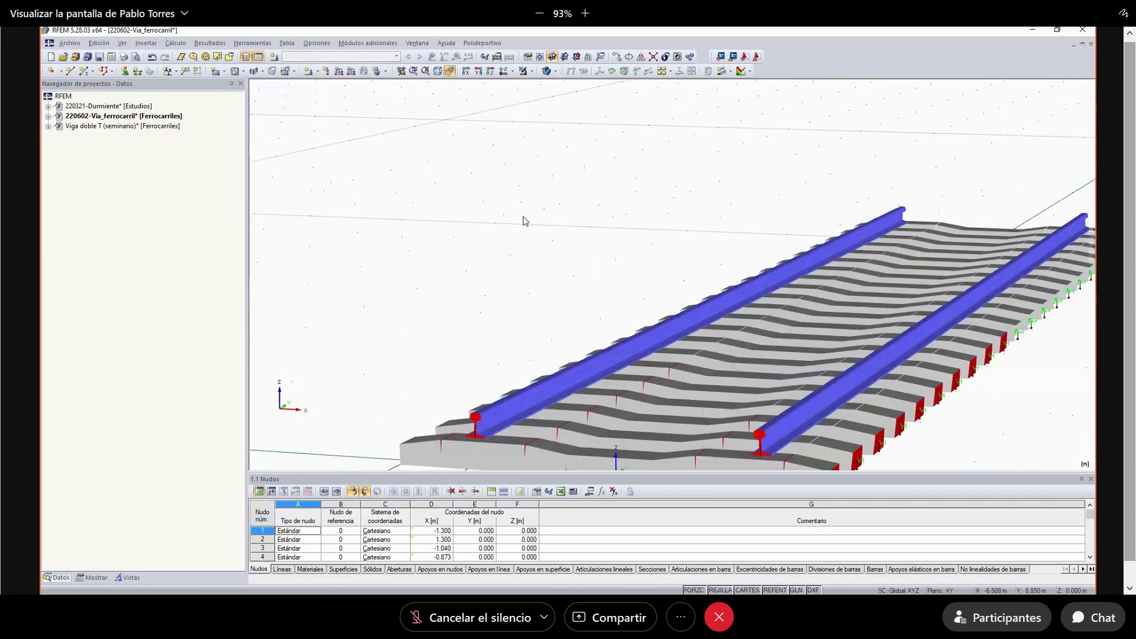
scroll(530, 234, down, 4)
scroll(556, 243, up, 3)
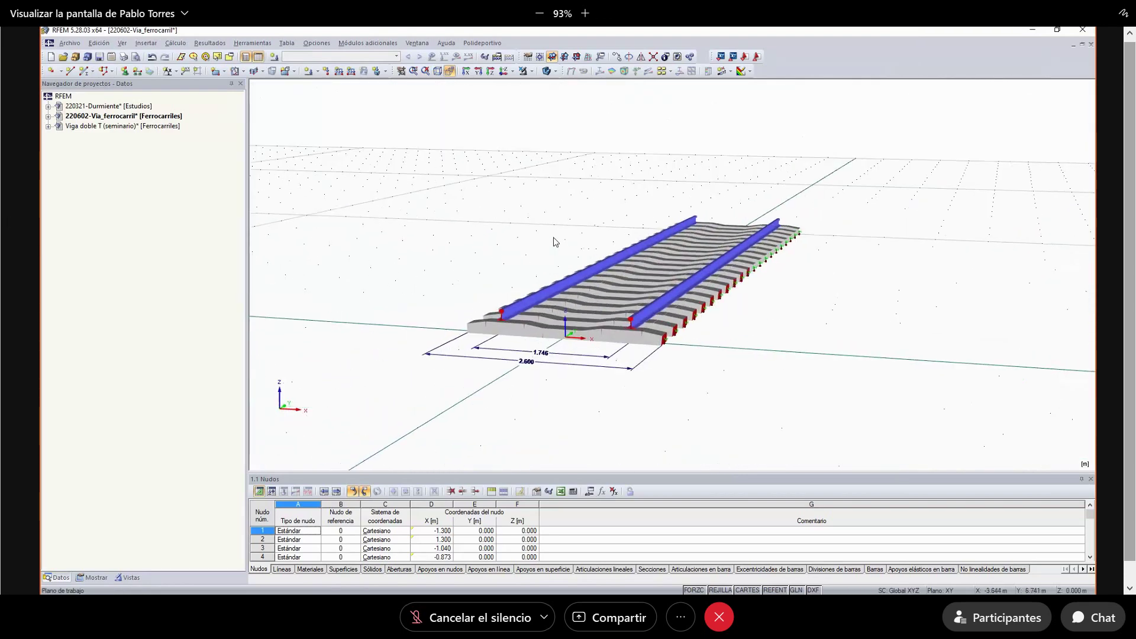
click(100, 56)
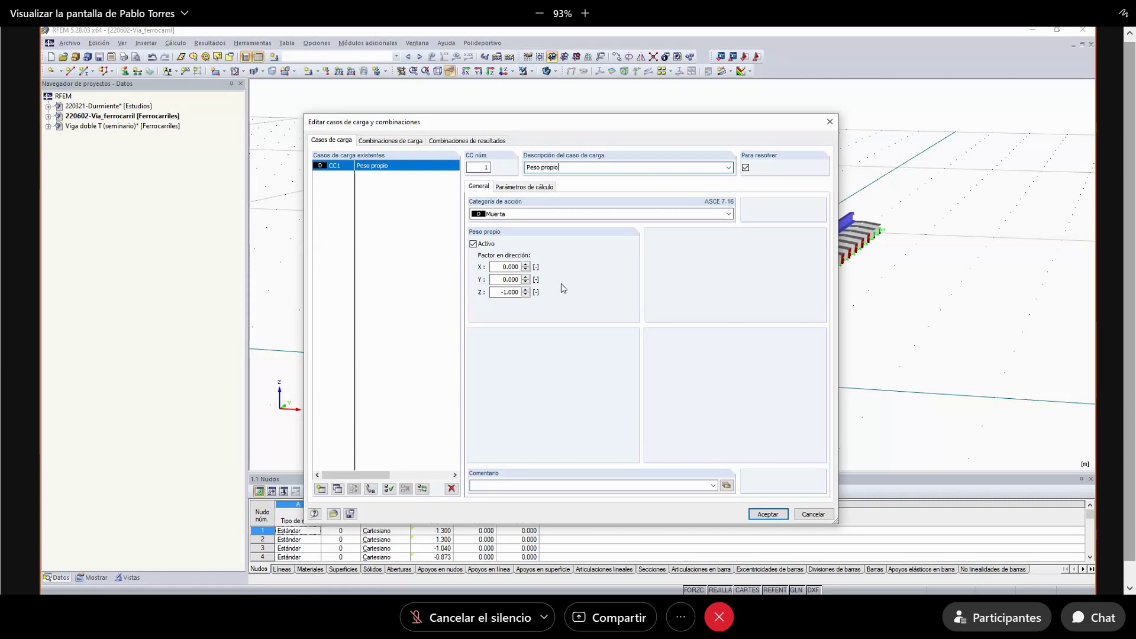
- Create load case CC1 Peso propio in category Muerta with self-weight active and a factor of -1.000 in Z
click(472, 244)
click(473, 244)
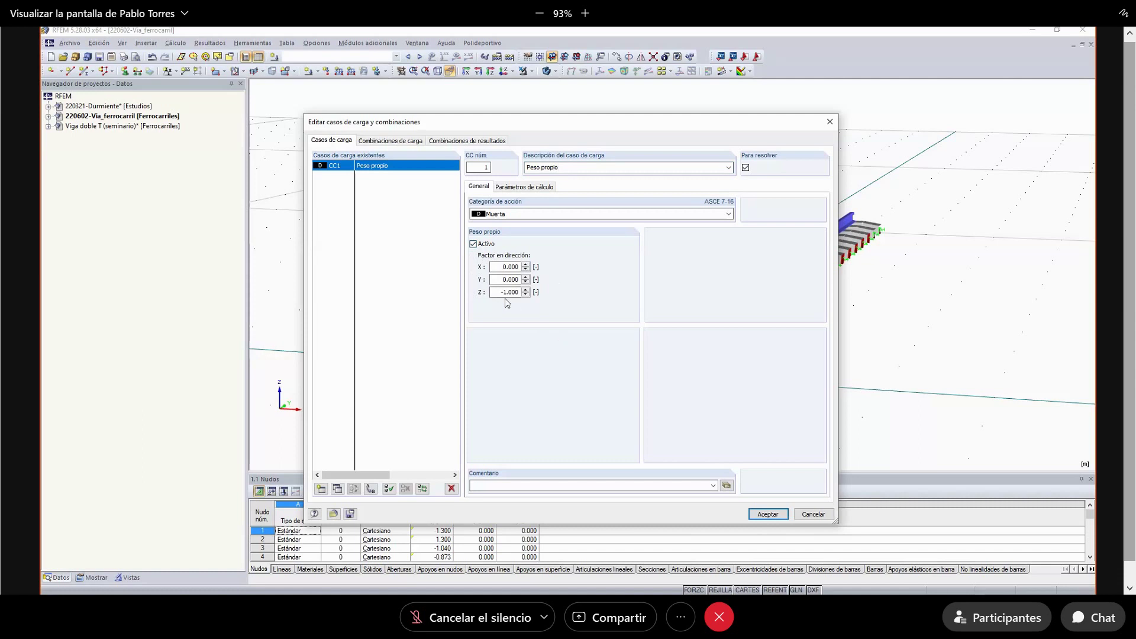
drag(500, 292, 522, 292)
click(770, 517)
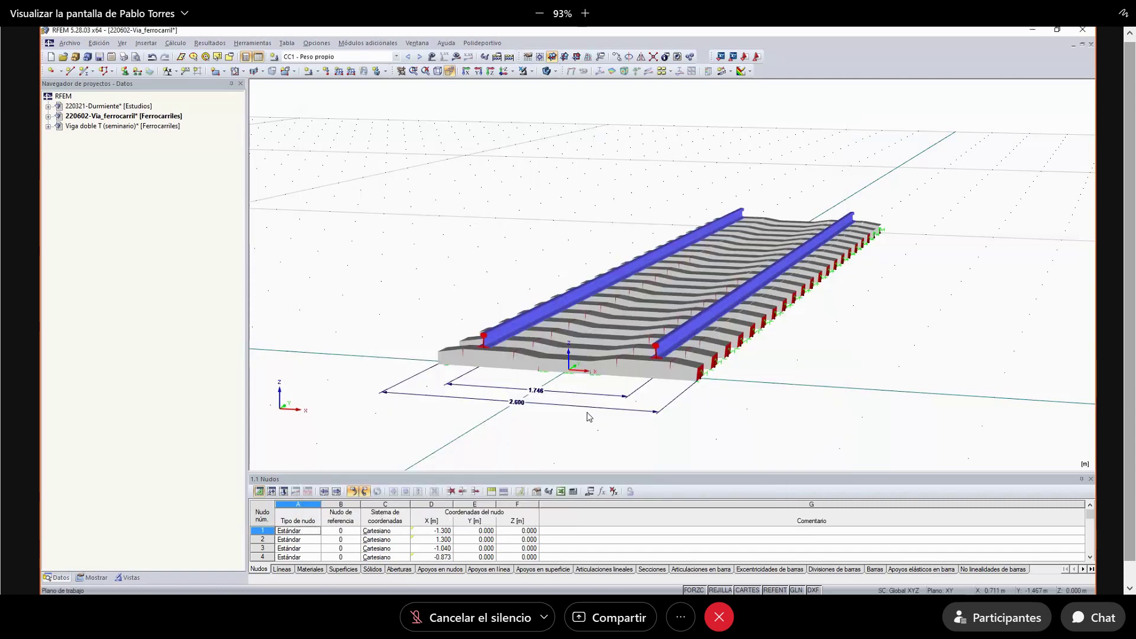
- Add a second load case with action category Viva and the description "Sobrecarga de uso"
click(319, 72)
click(324, 84)
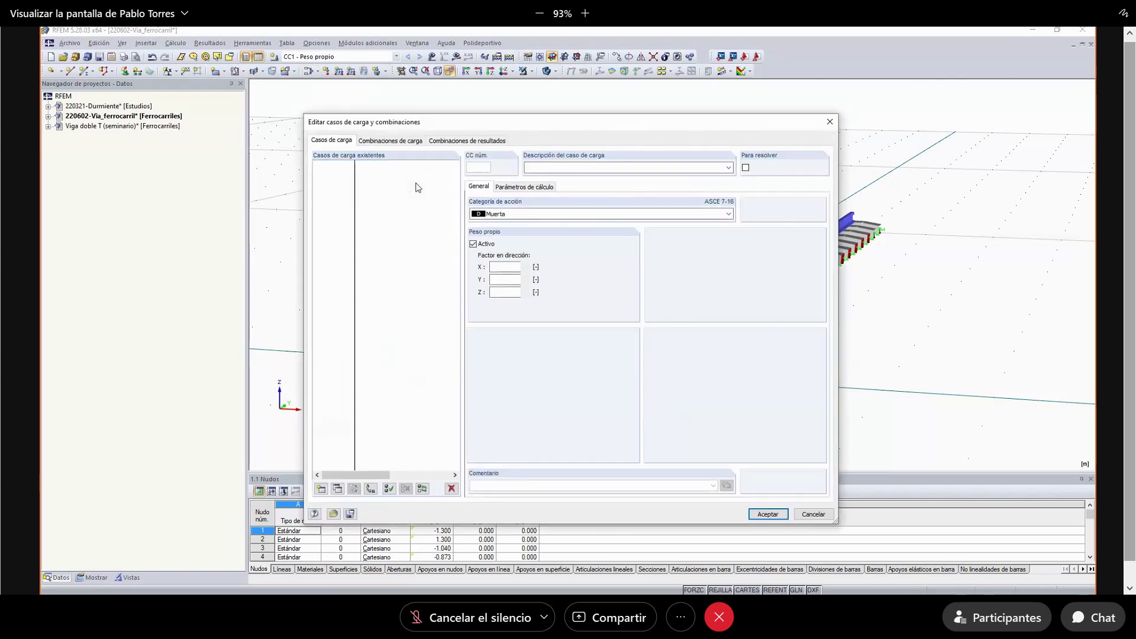
click(321, 489)
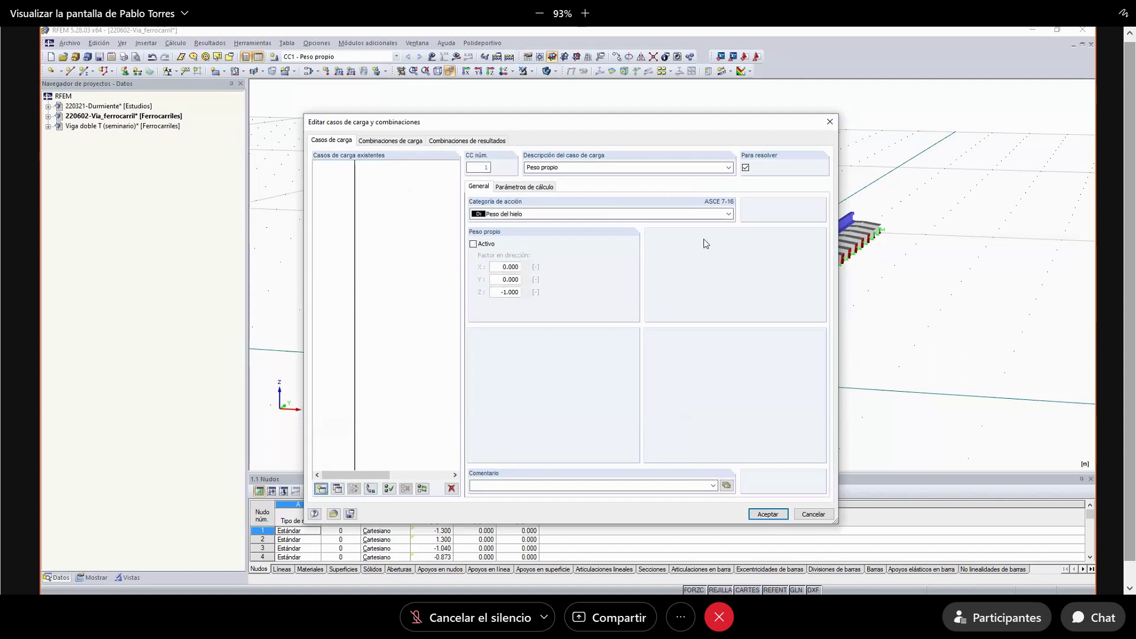
click(728, 215)
click(544, 264)
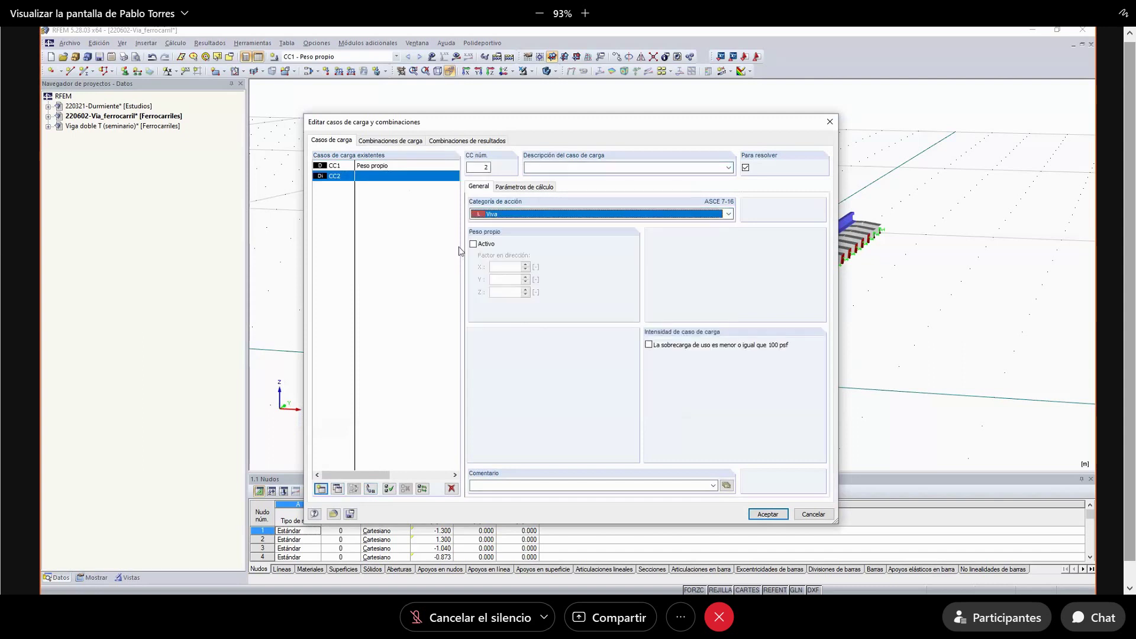
click(561, 169)
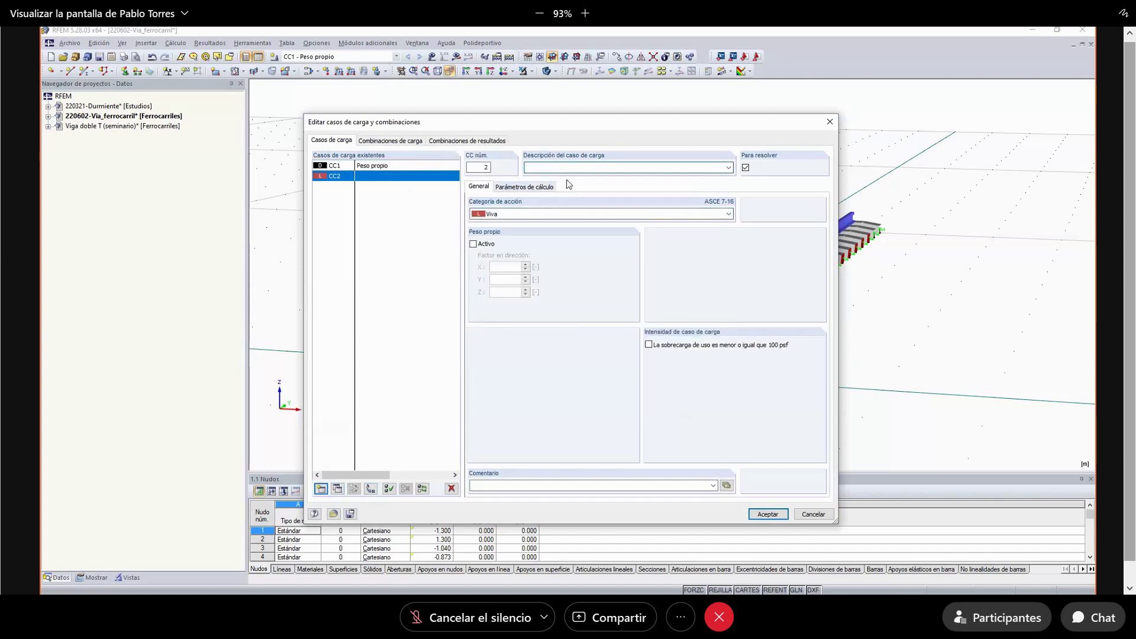
text(Sobrecarga de uso)
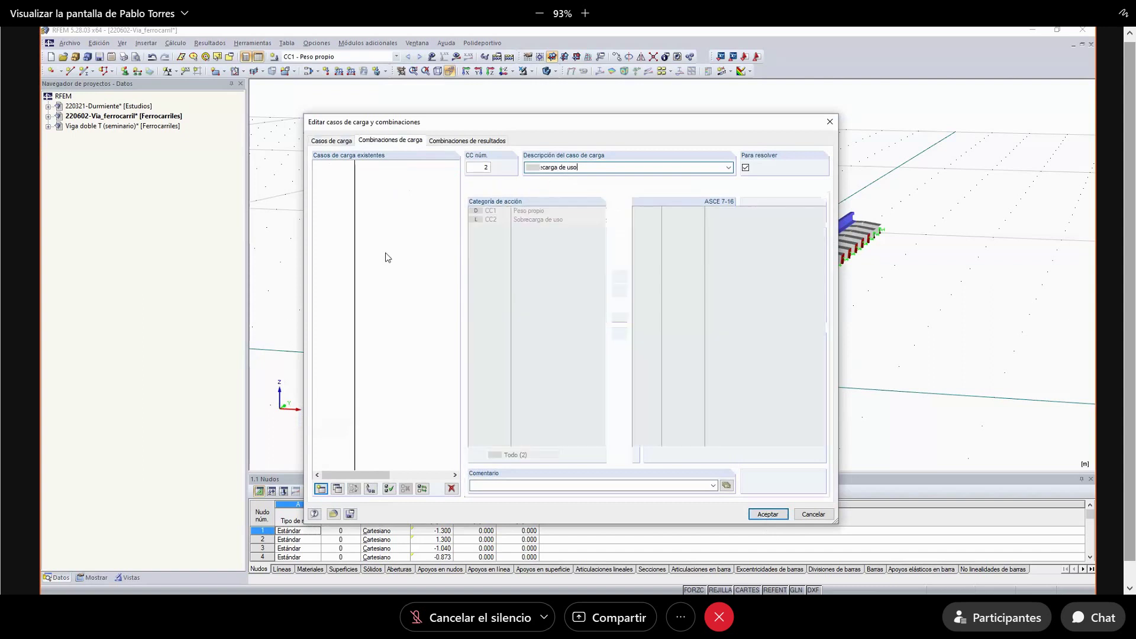
- Create load combination CO1 from Peso propio and Sobrecarga de uso, setting the Peso propio factor to 1.00
click(321, 489)
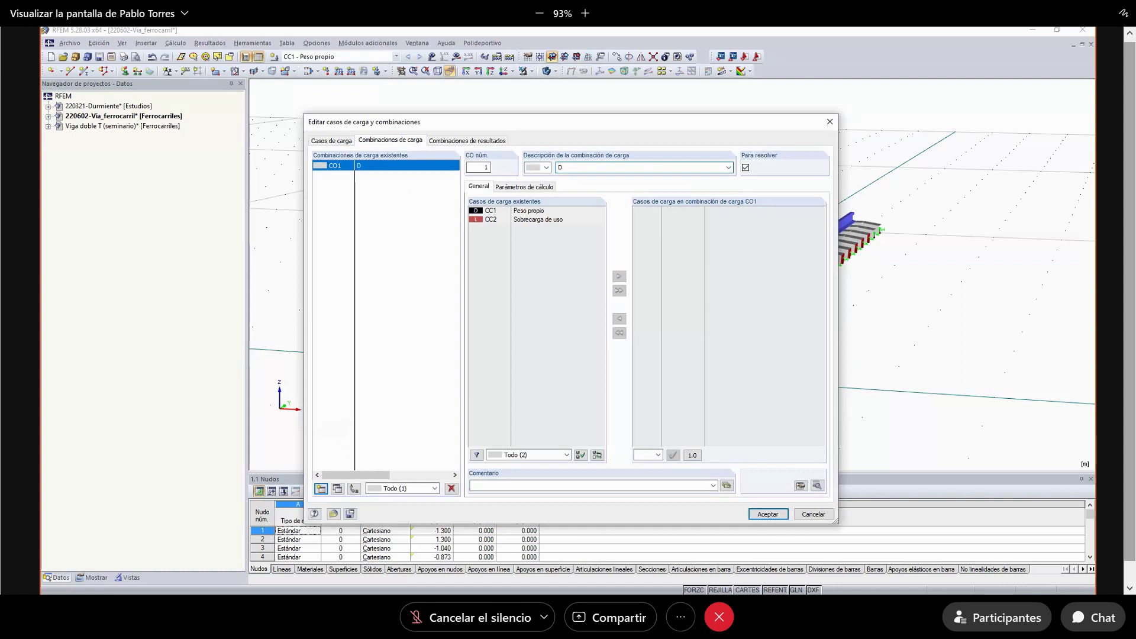
click(527, 212)
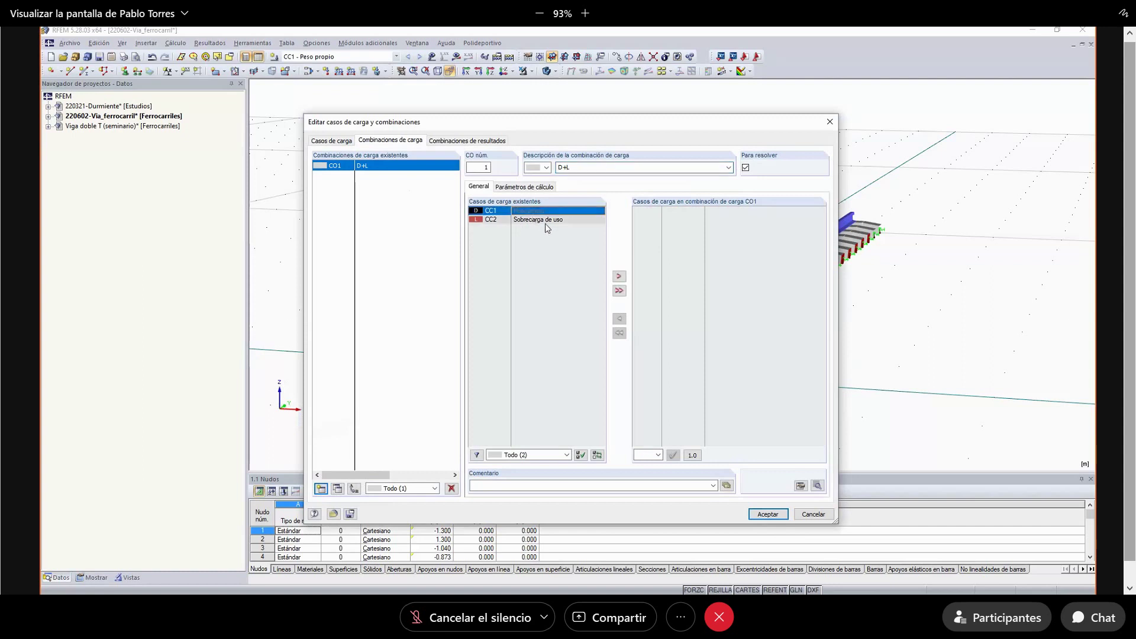
shift+click(545, 222)
click(619, 277)
click(657, 211)
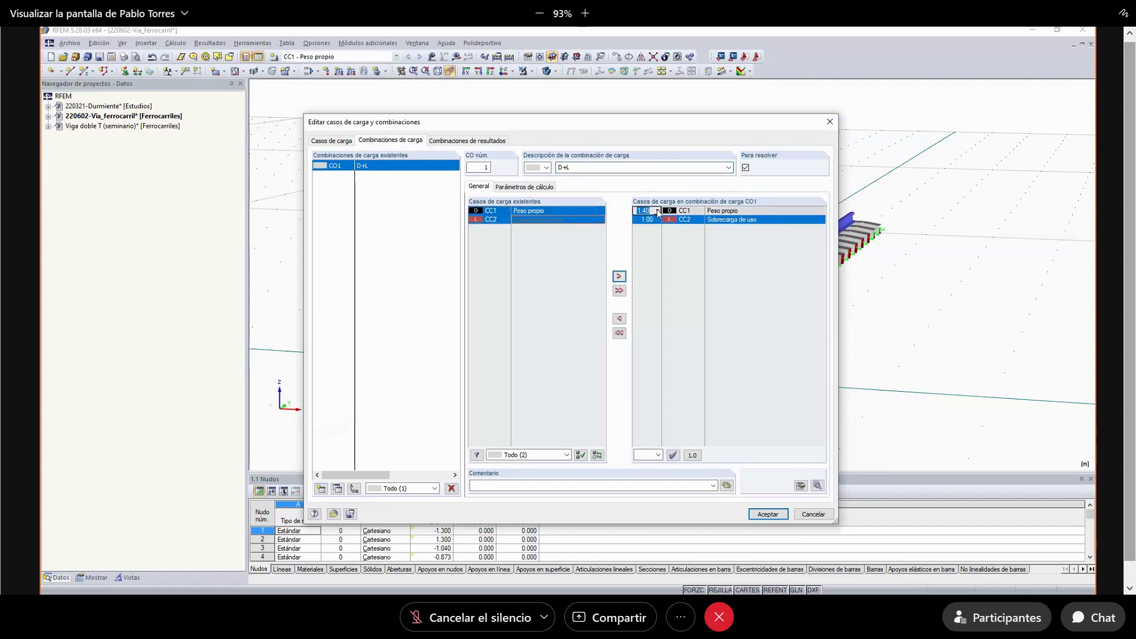
click(657, 211)
click(649, 262)
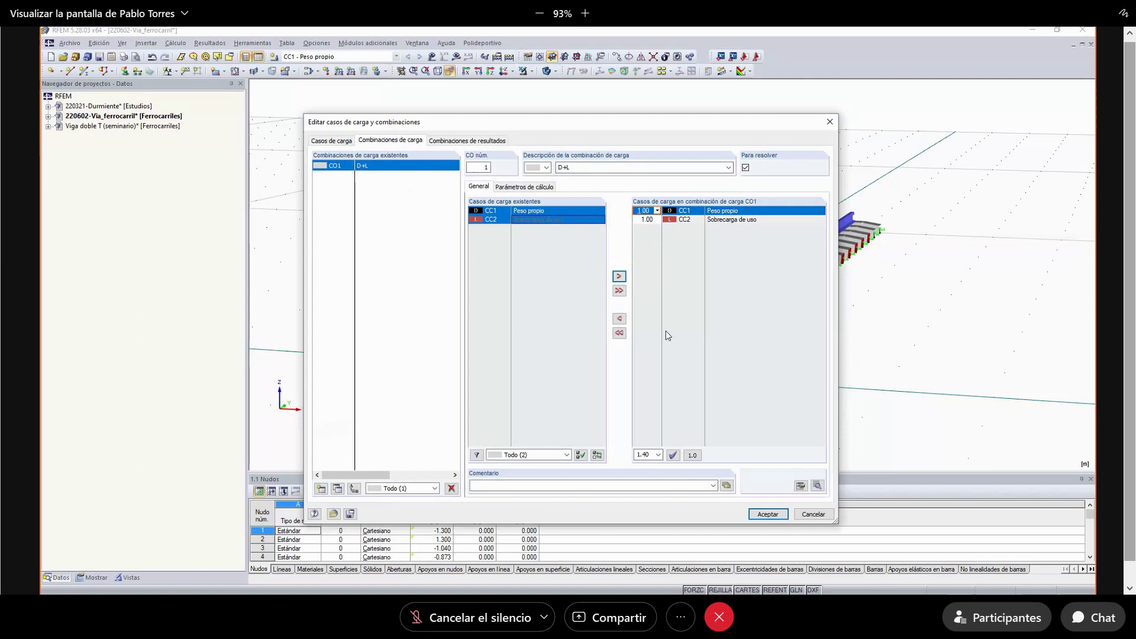
click(766, 513)
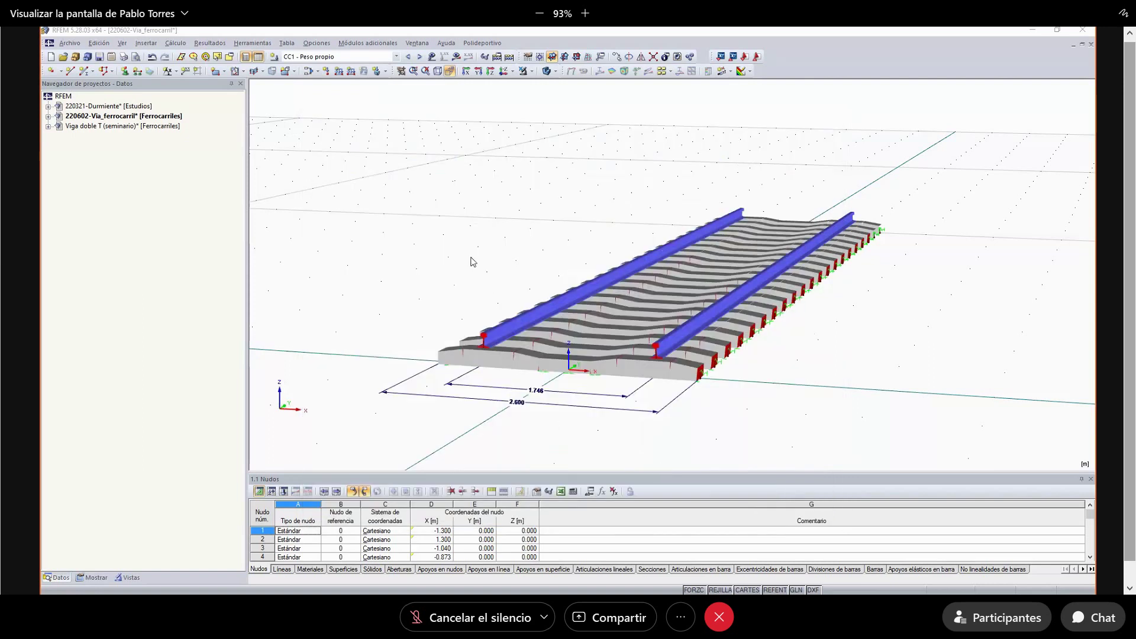
- In load case CC2 - Sobrecarga de uso, apply a uniform member load of -40 kN/m in global ZL to both rails
click(355, 56)
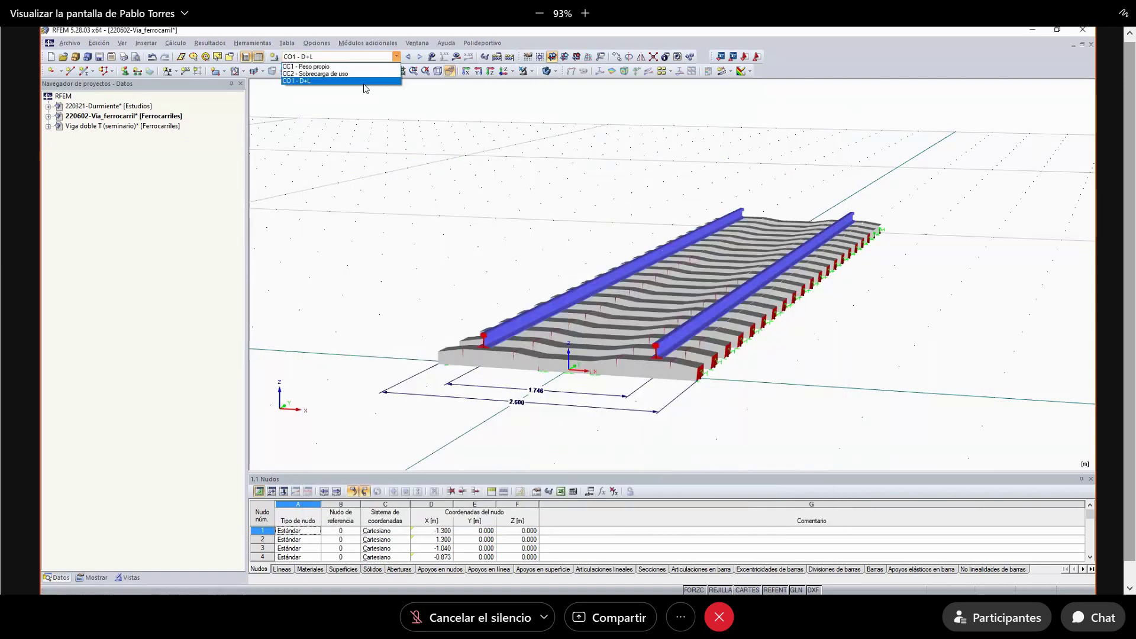
click(348, 75)
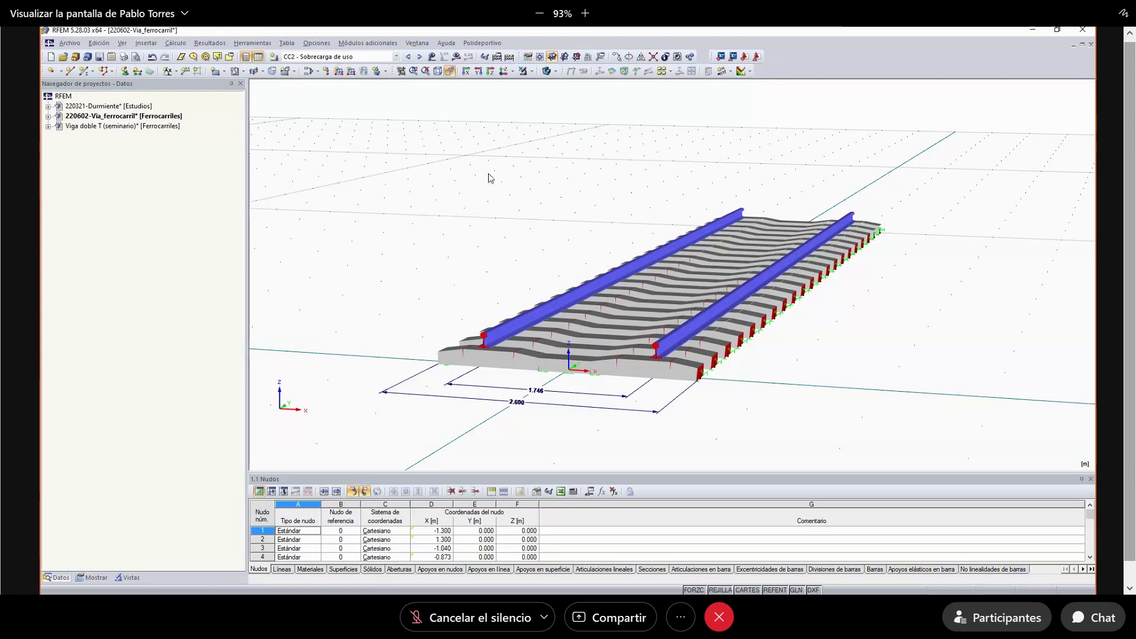
middle_drag(489, 177, 486, 225)
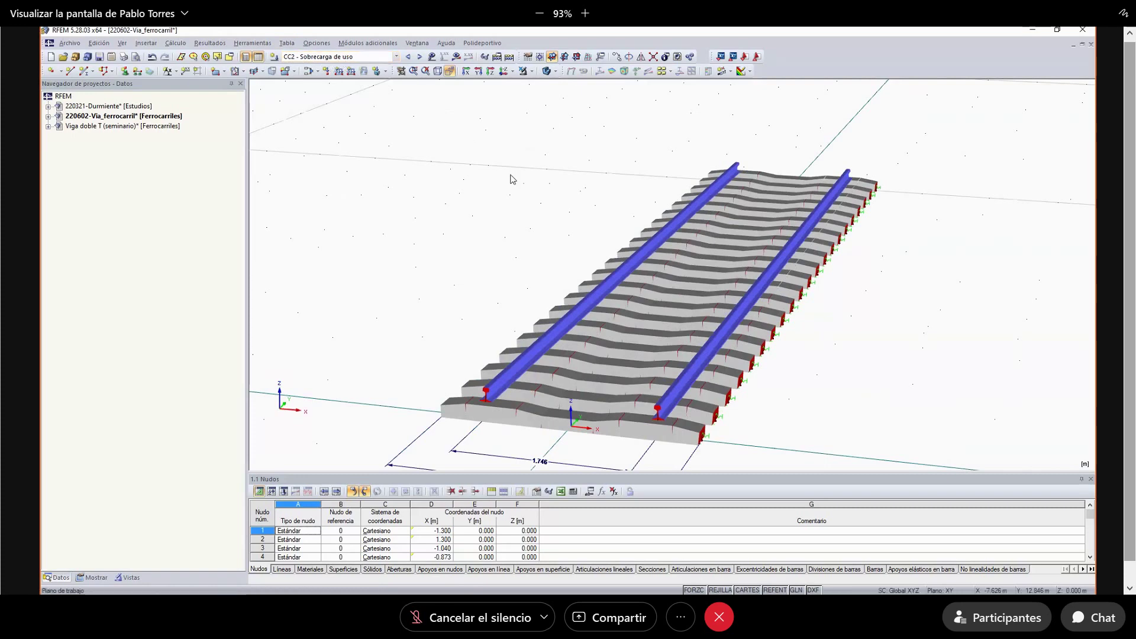
scroll(506, 178, down, 1)
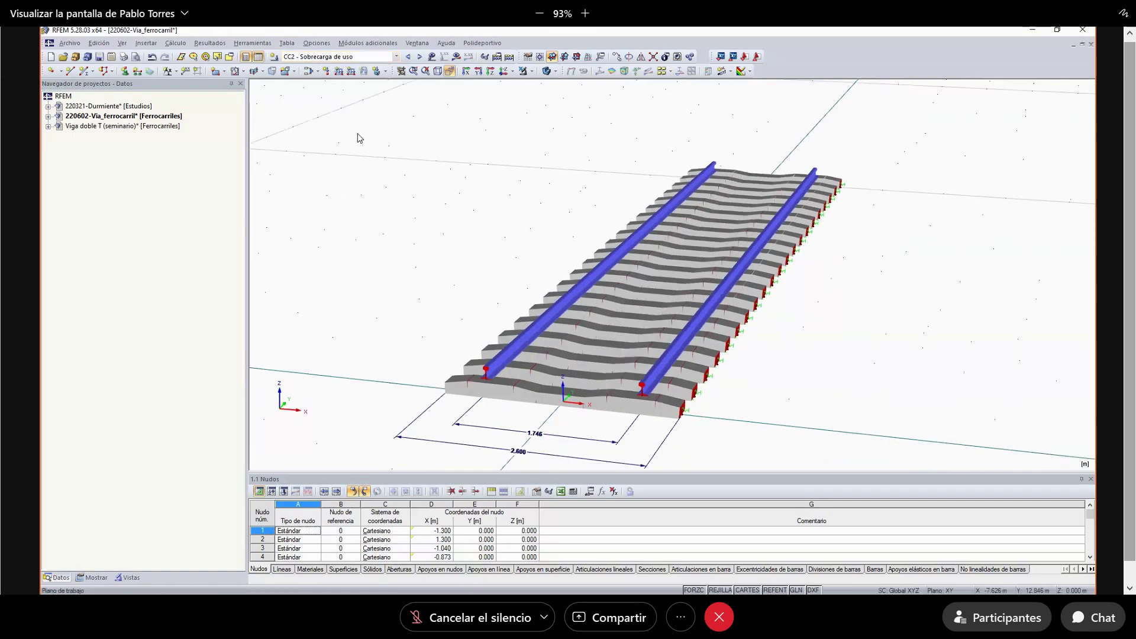
click(338, 71)
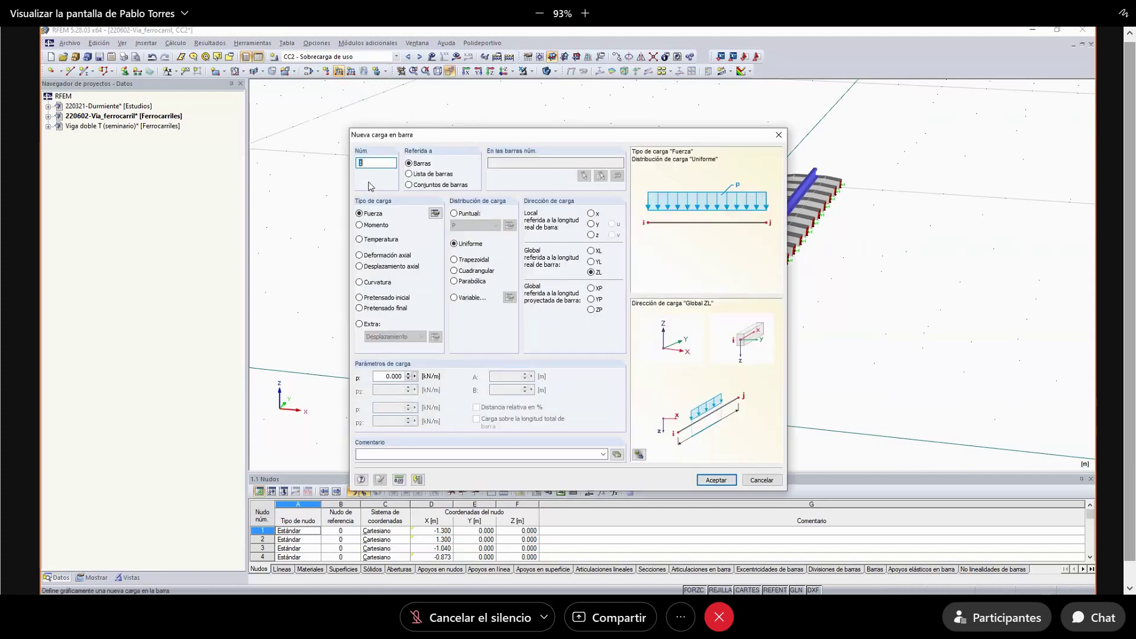
click(386, 375)
text(-40)
click(722, 483)
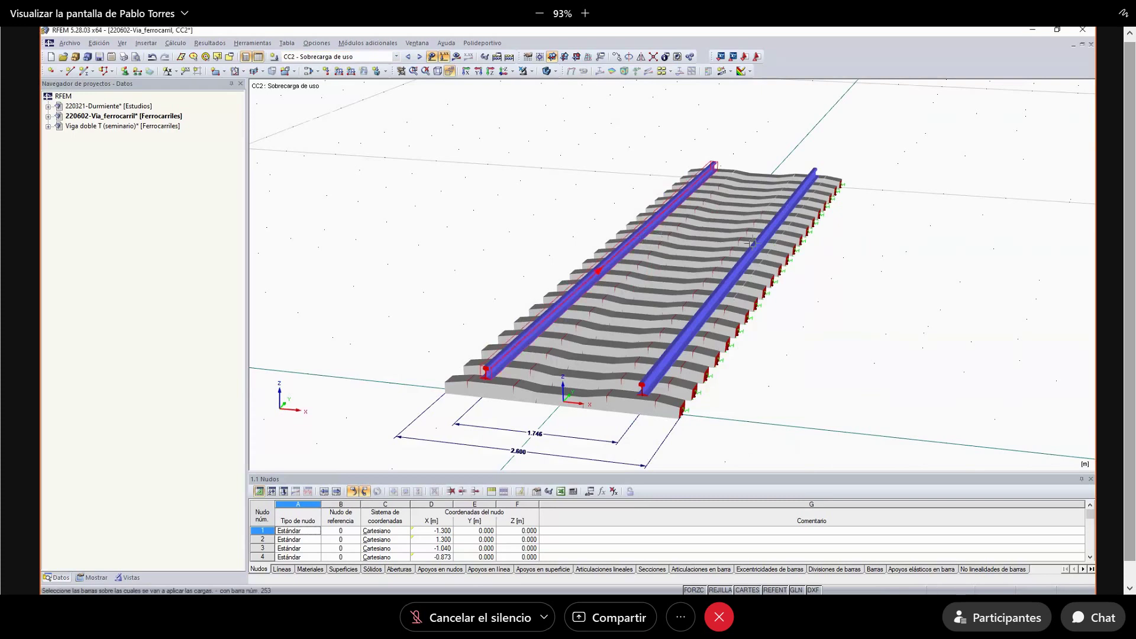
click(764, 252)
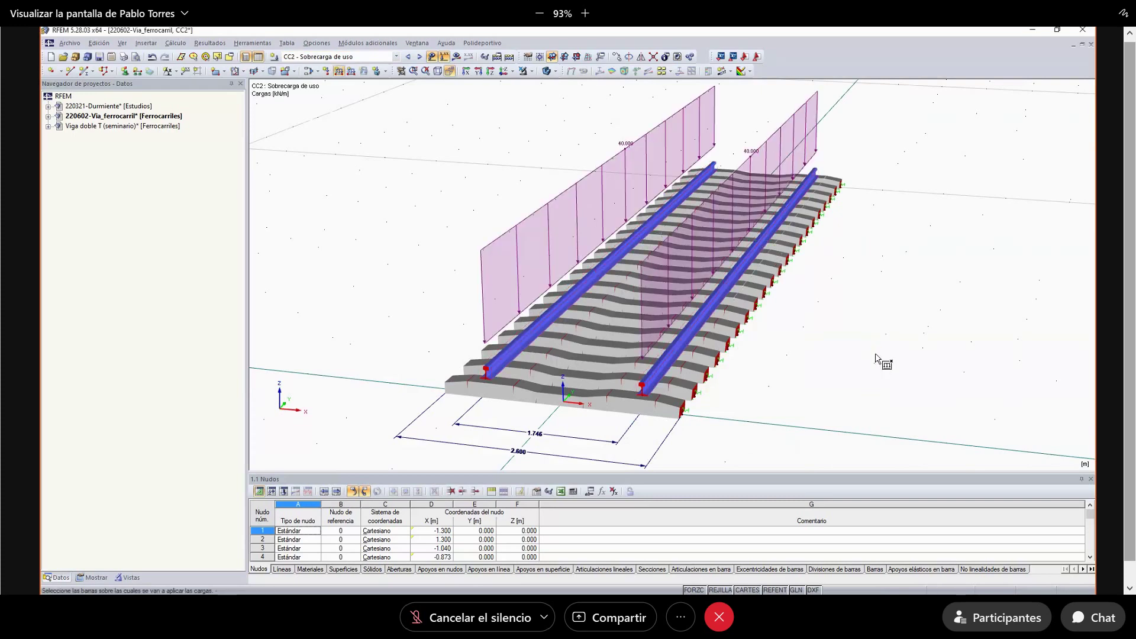
key(Escape)
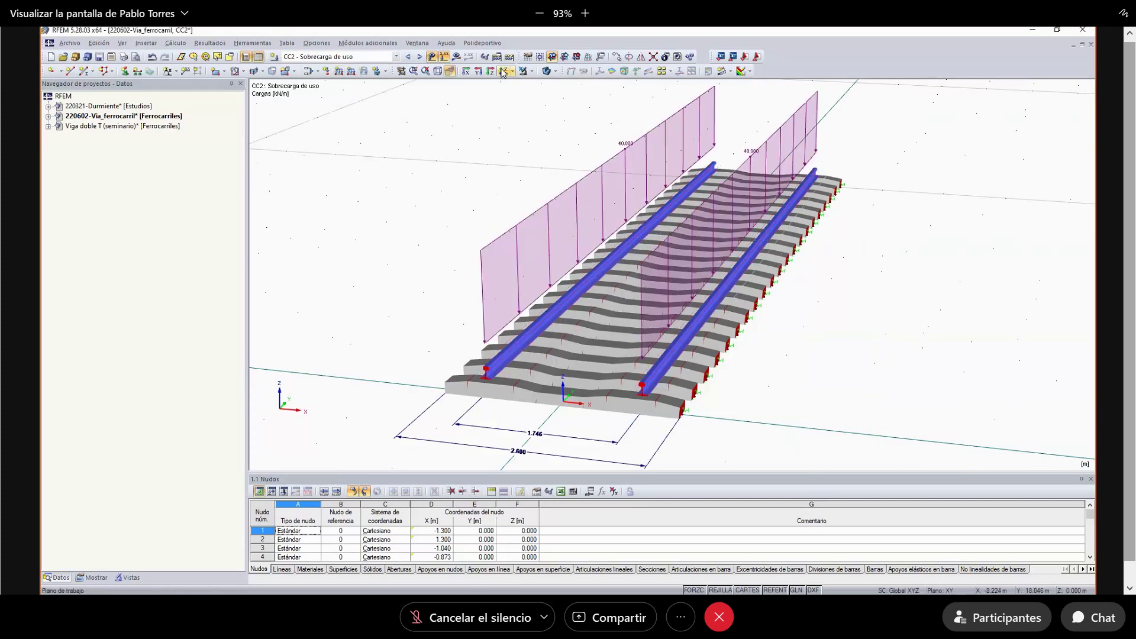
- Connect the rails and sleepers at their intersections, window-selecting the whole track in plan view
click(502, 71)
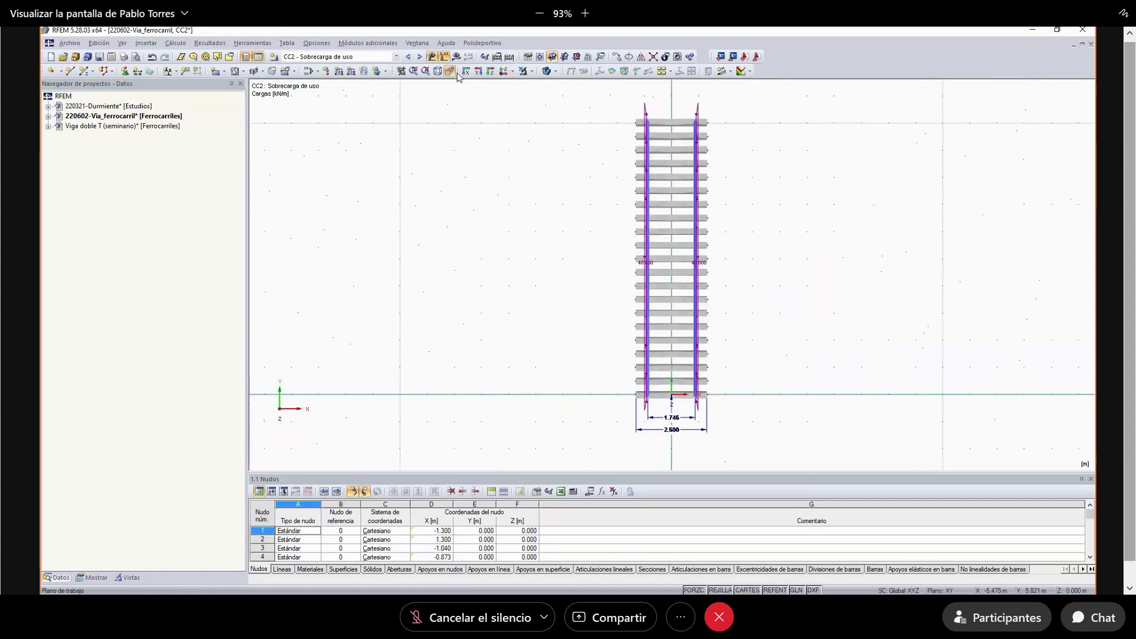
click(449, 71)
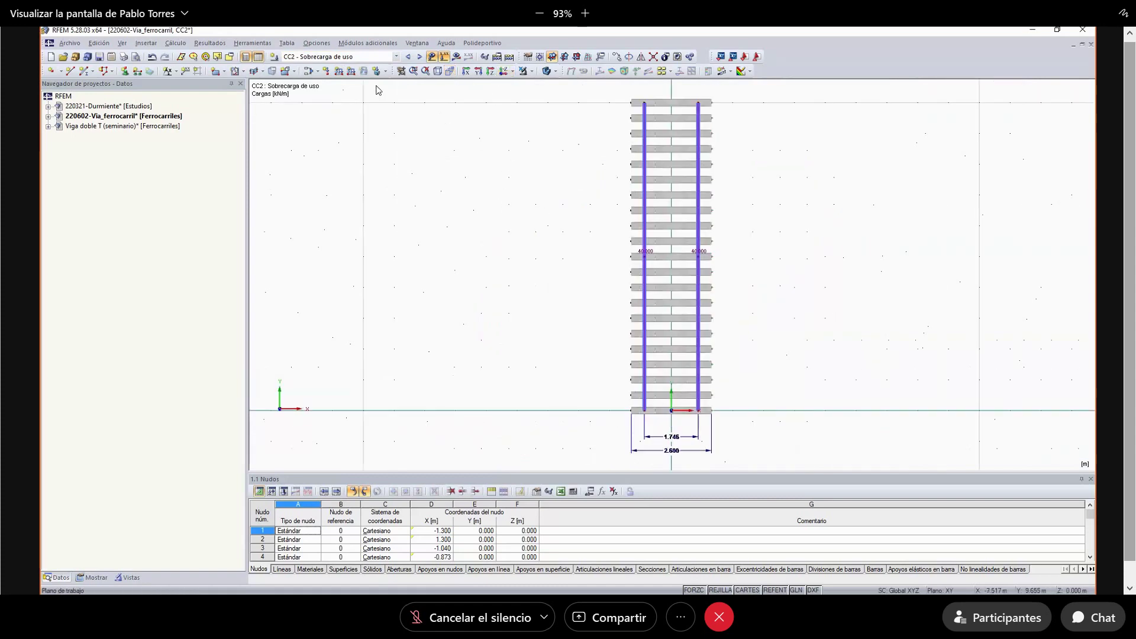
click(253, 43)
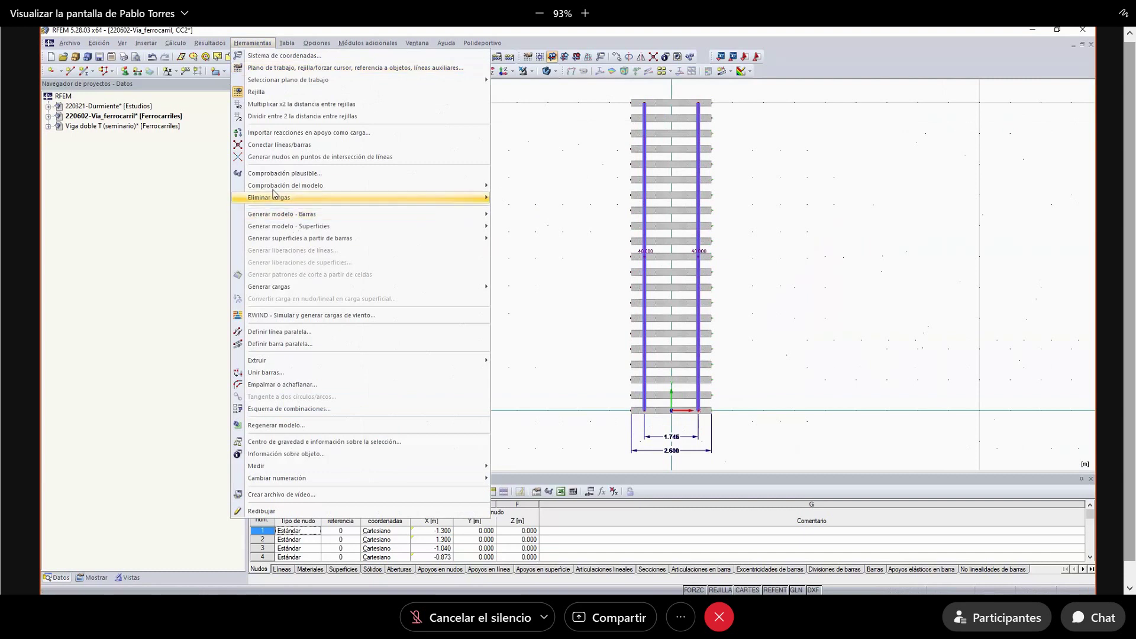
click(313, 154)
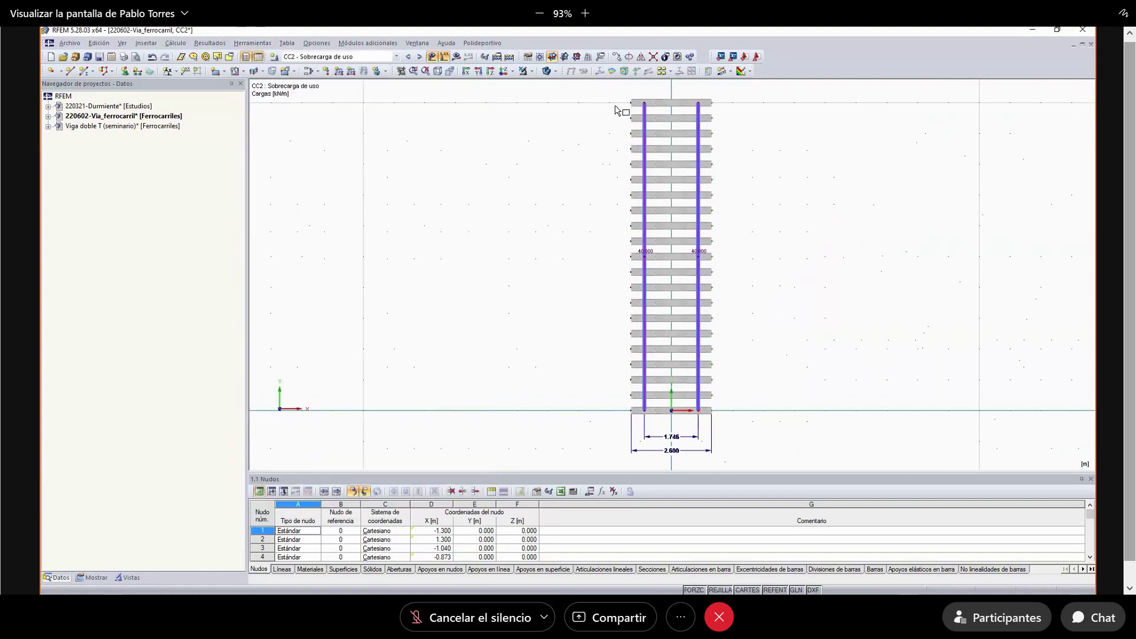
drag(616, 108, 739, 409)
- Switch to load combination CO1 - D+L and run the calculation
click(450, 71)
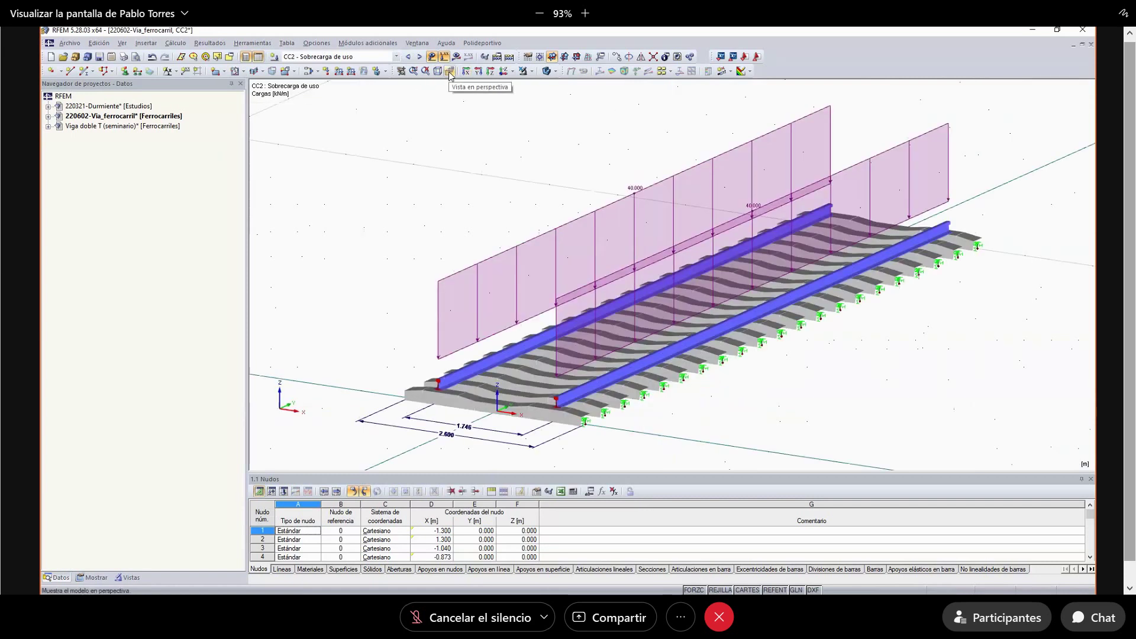
ctrl+middle_drag(492, 178, 530, 180)
scroll(586, 258, up, 2)
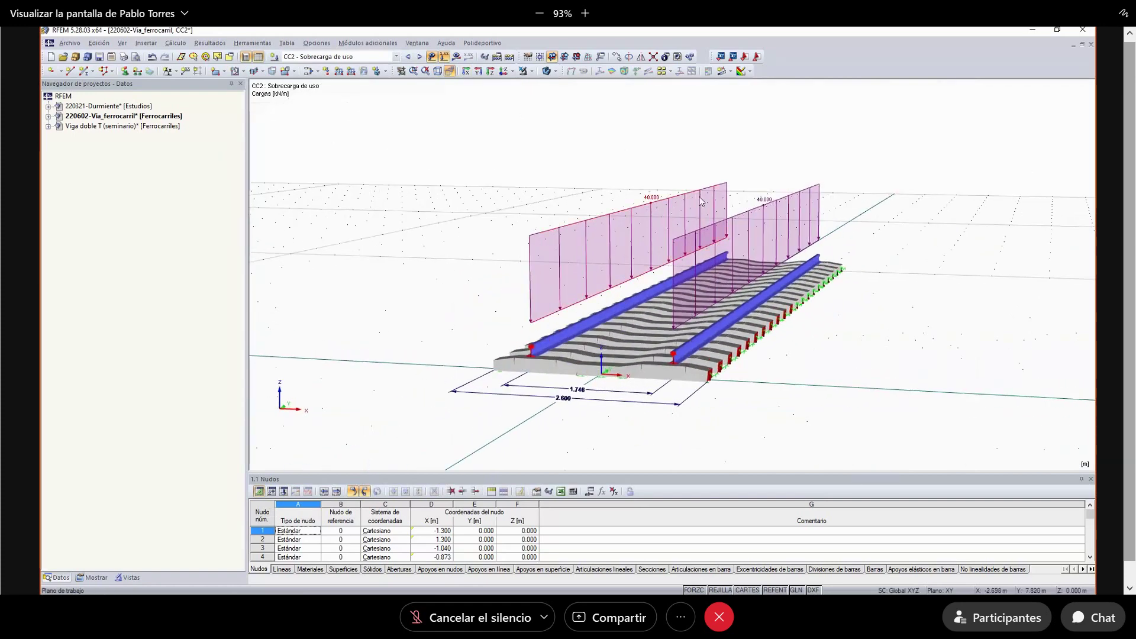
click(456, 57)
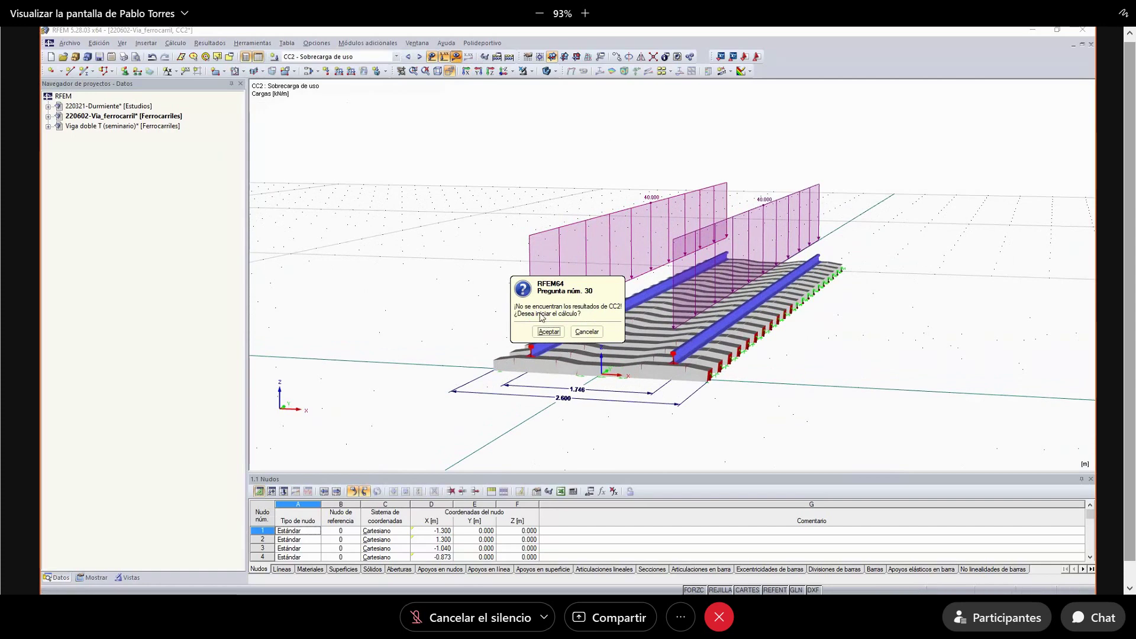
click(588, 332)
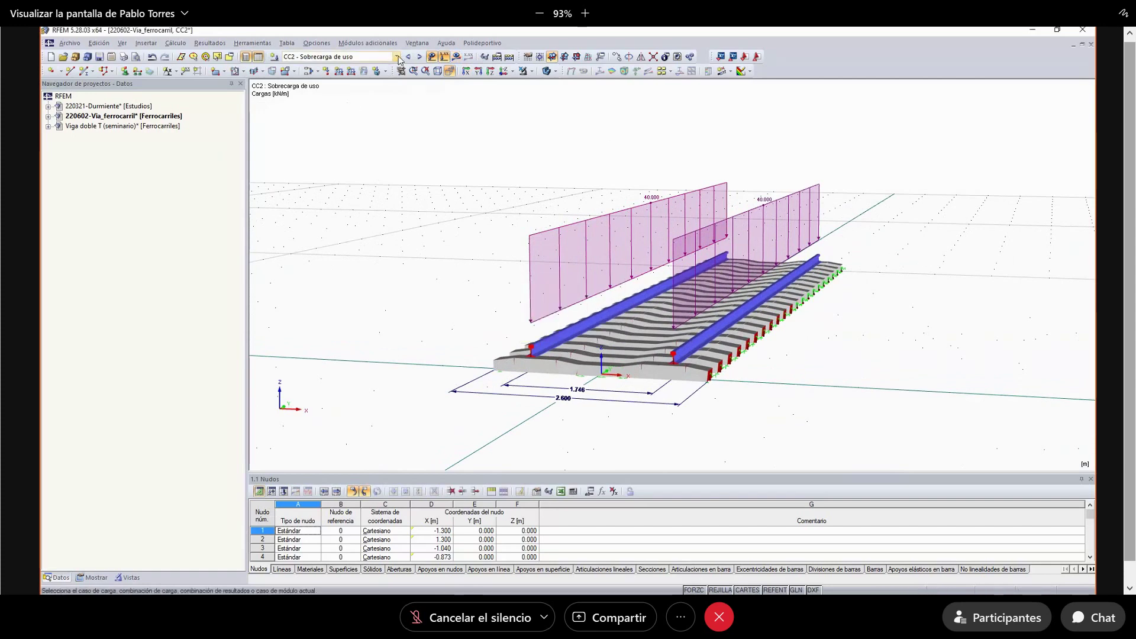
click(392, 57)
click(380, 81)
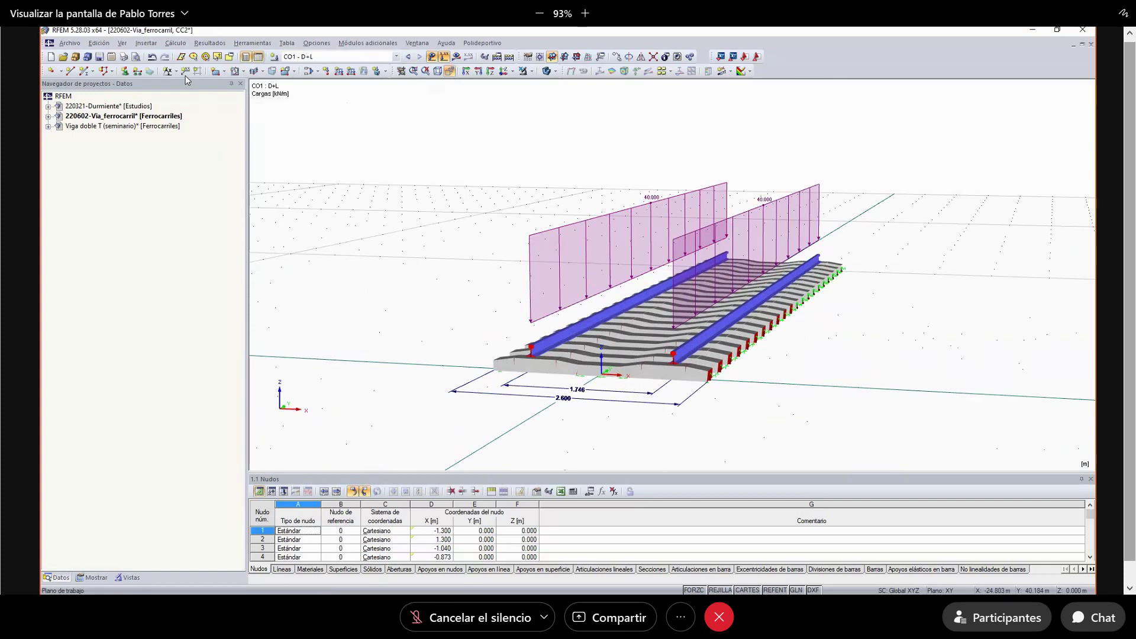
click(176, 43)
click(192, 56)
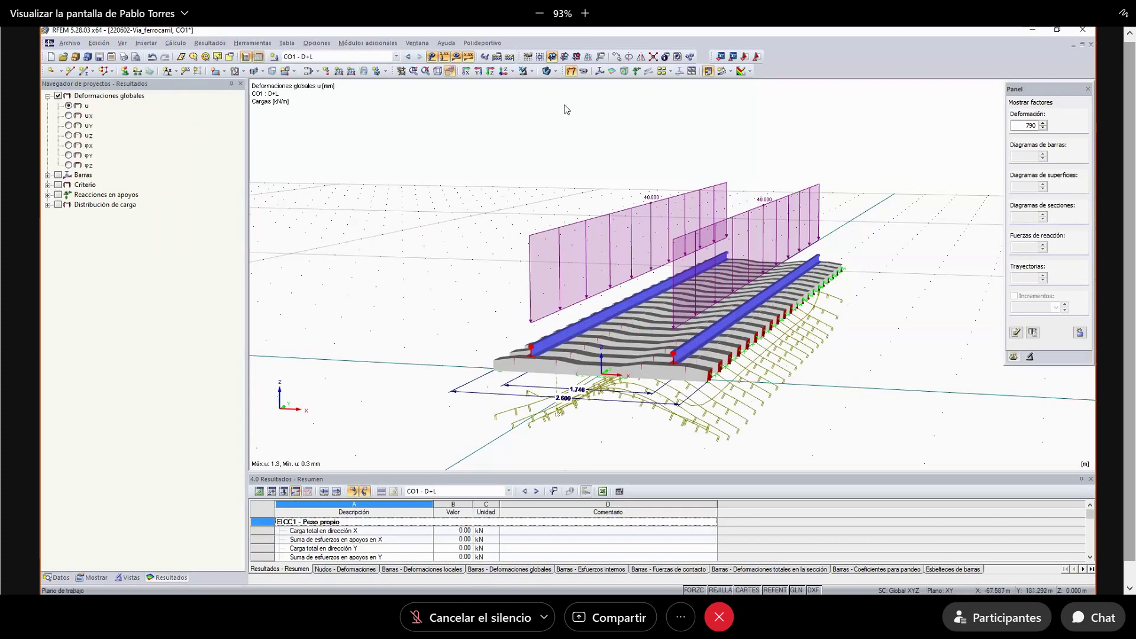
- Display the member deformations as coloured cross-sections (Secciones de colores)
click(97, 578)
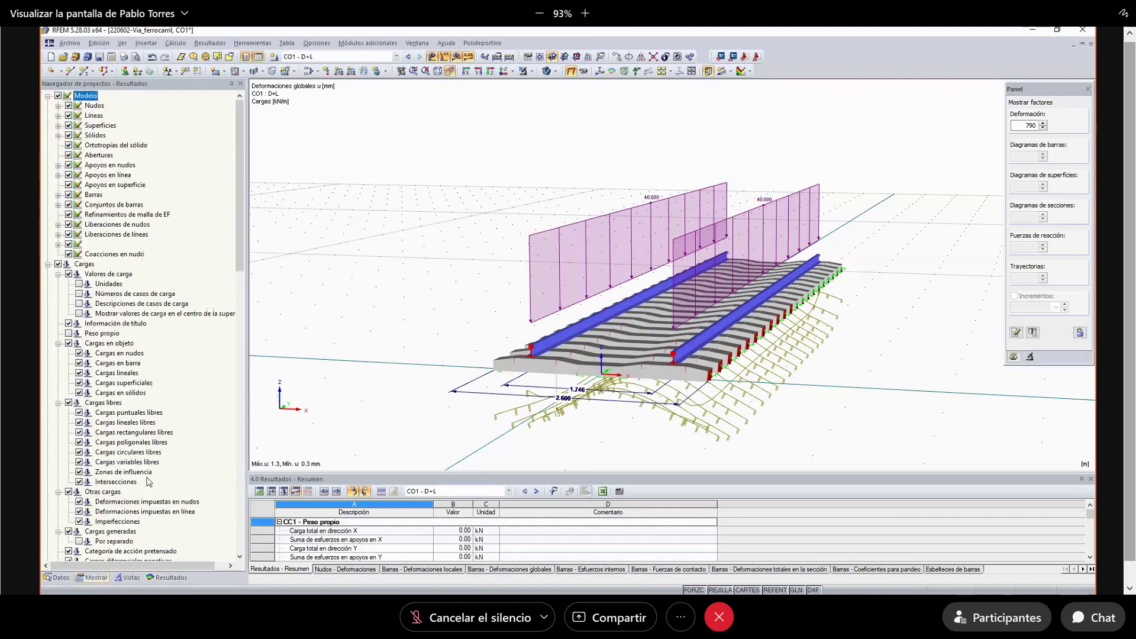
drag(239, 215, 235, 303)
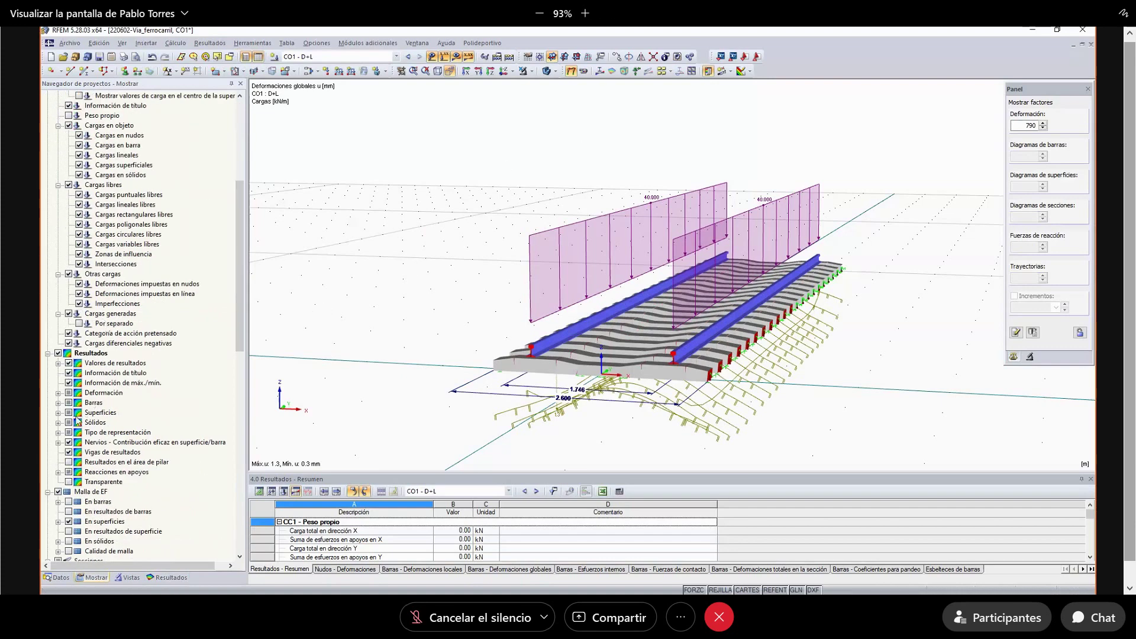
click(58, 393)
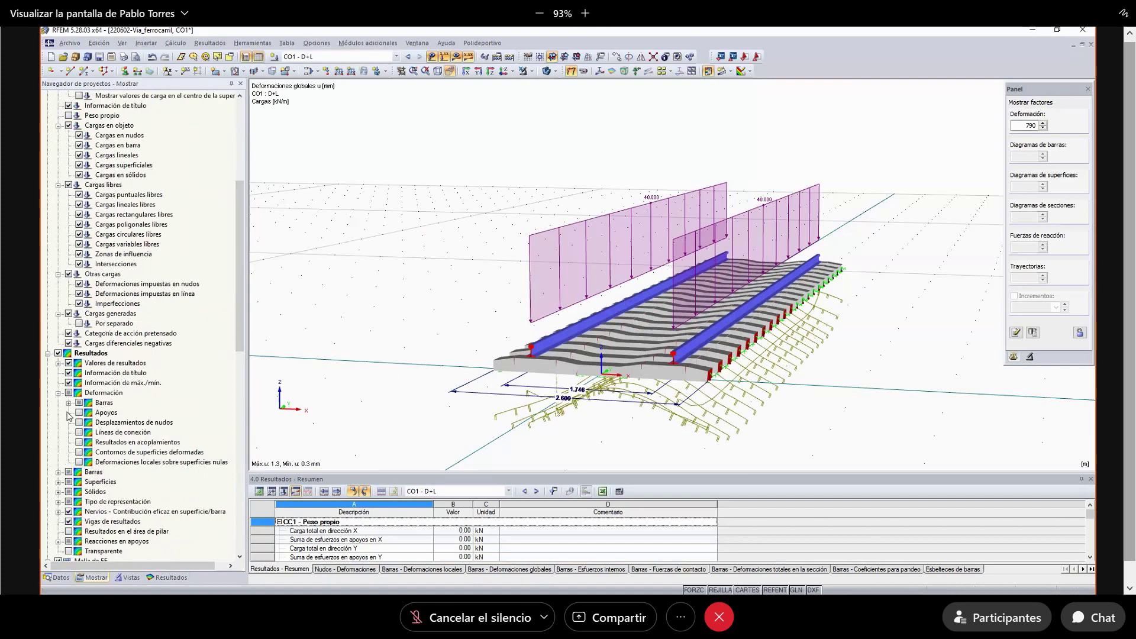
click(69, 402)
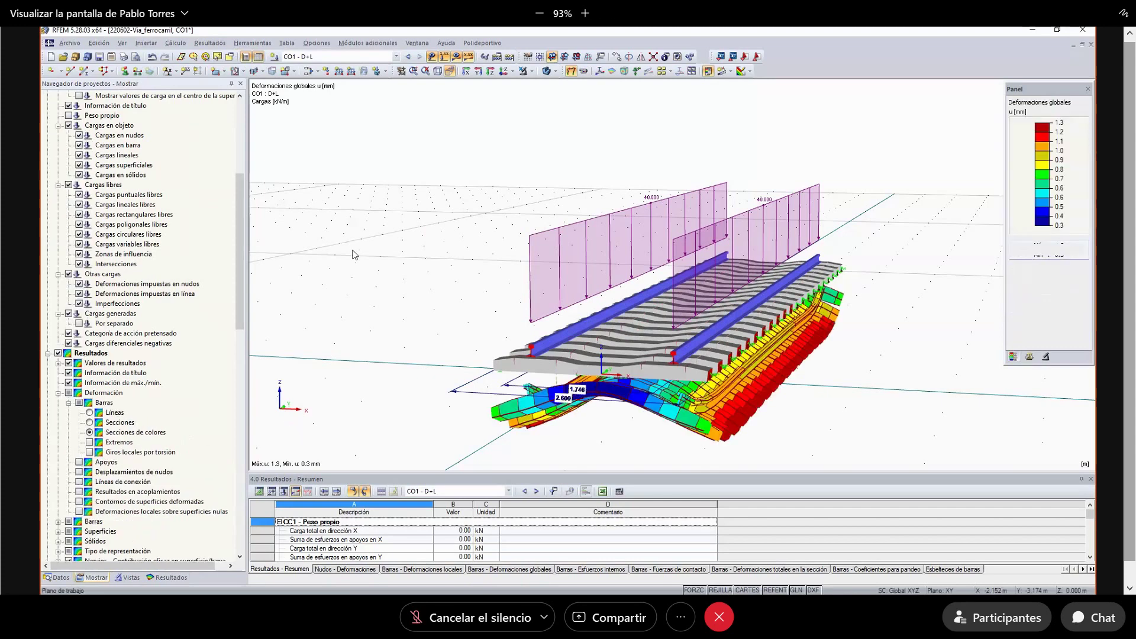
- Hide the undeformed model and all loads so only the coloured deformation results are displayed
scroll(219, 251, up, 8)
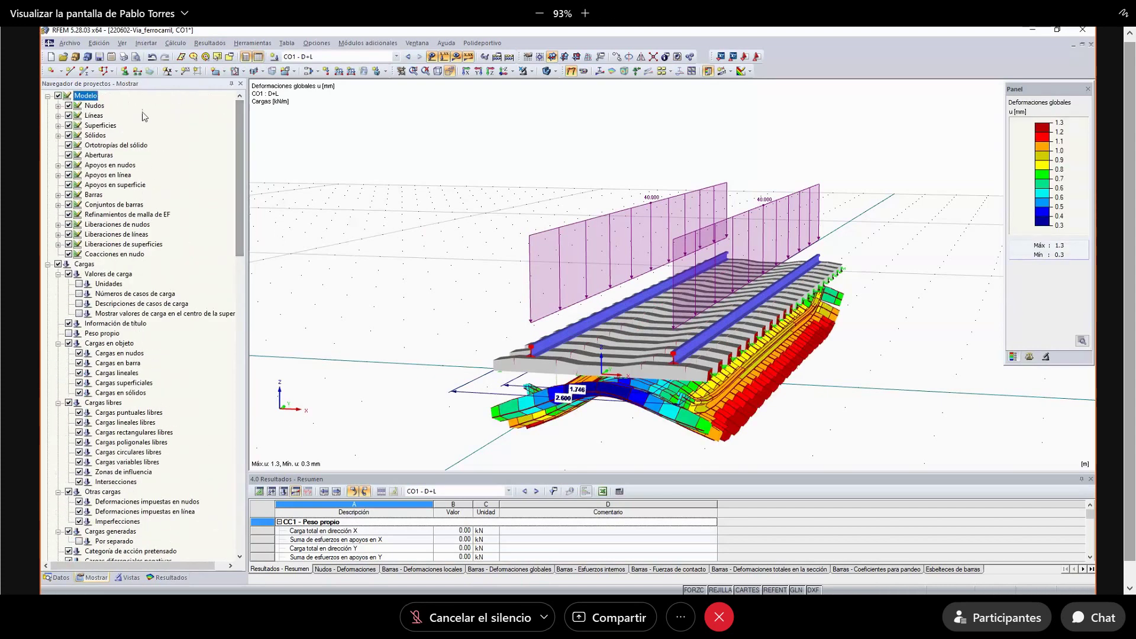
click(58, 264)
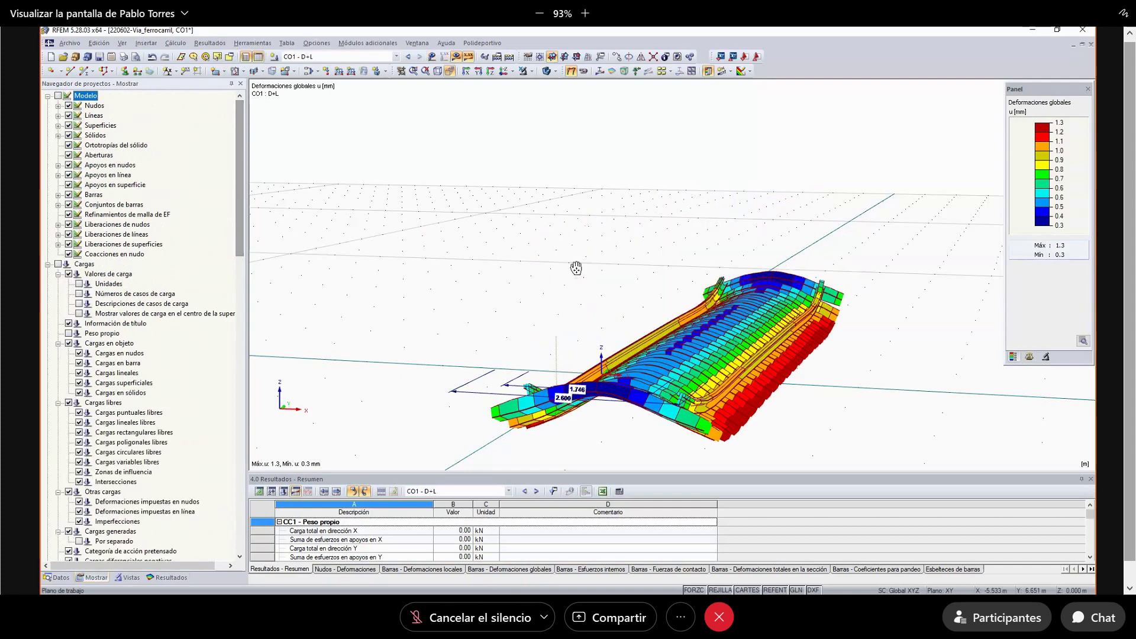
ctrl+middle_drag(576, 268, 521, 278)
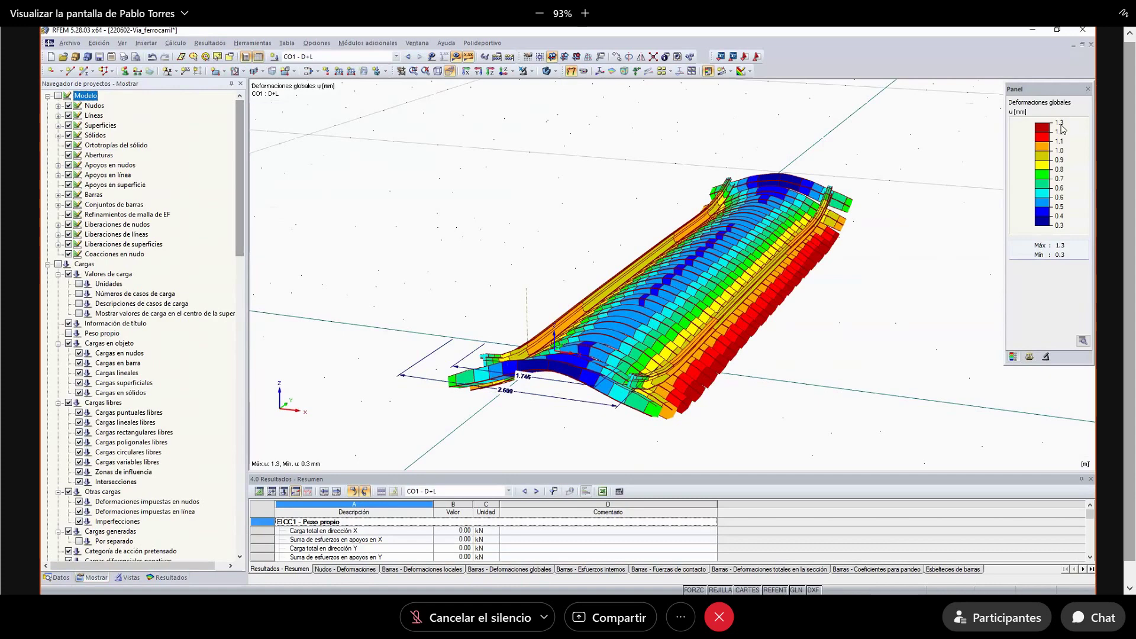
- Set the deformation display factor to 1 and view the track at true scale
click(1030, 357)
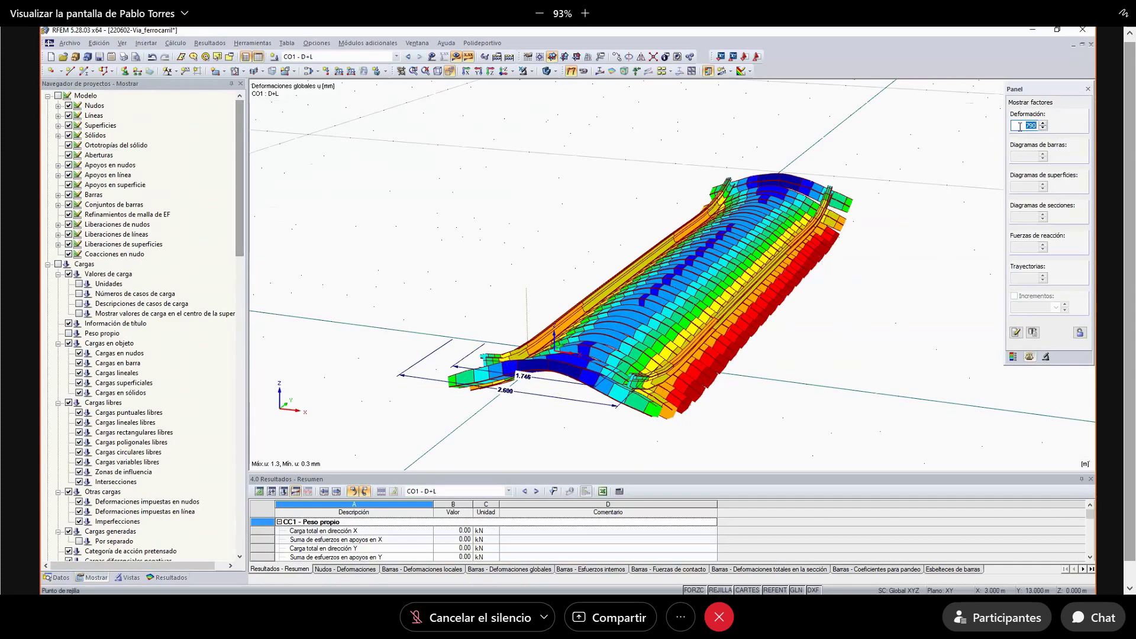
text(1)
ctrl+middle_drag(786, 294, 834, 250)
shift+middle_drag(834, 251, 759, 310)
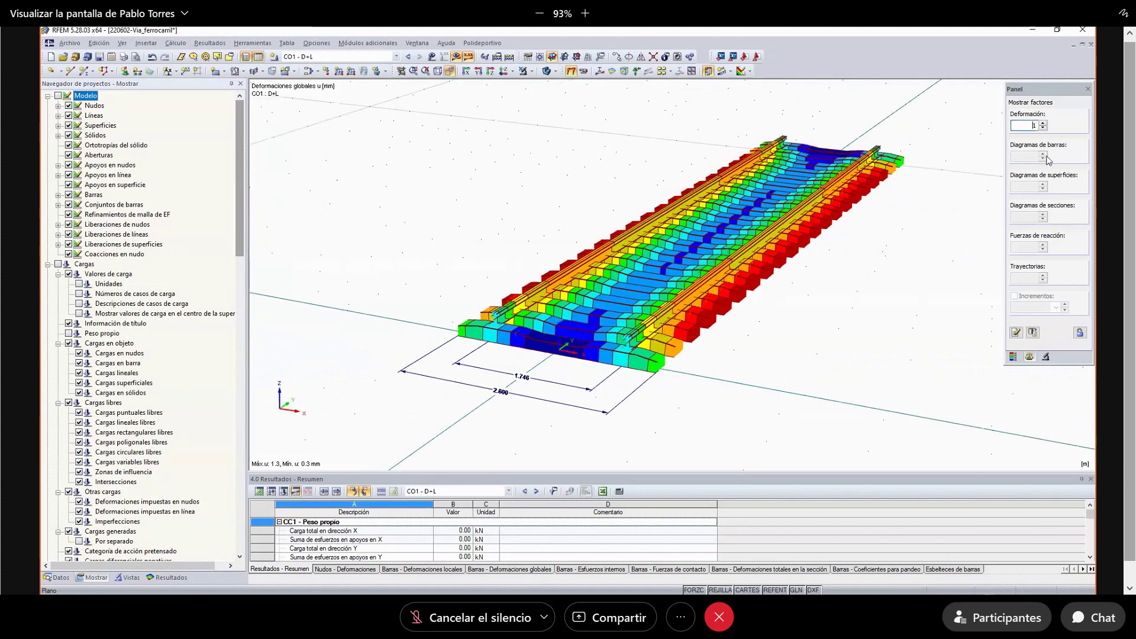
- Set the deformation display factor to 200
click(1034, 125)
key(BackSpace)
text(200)
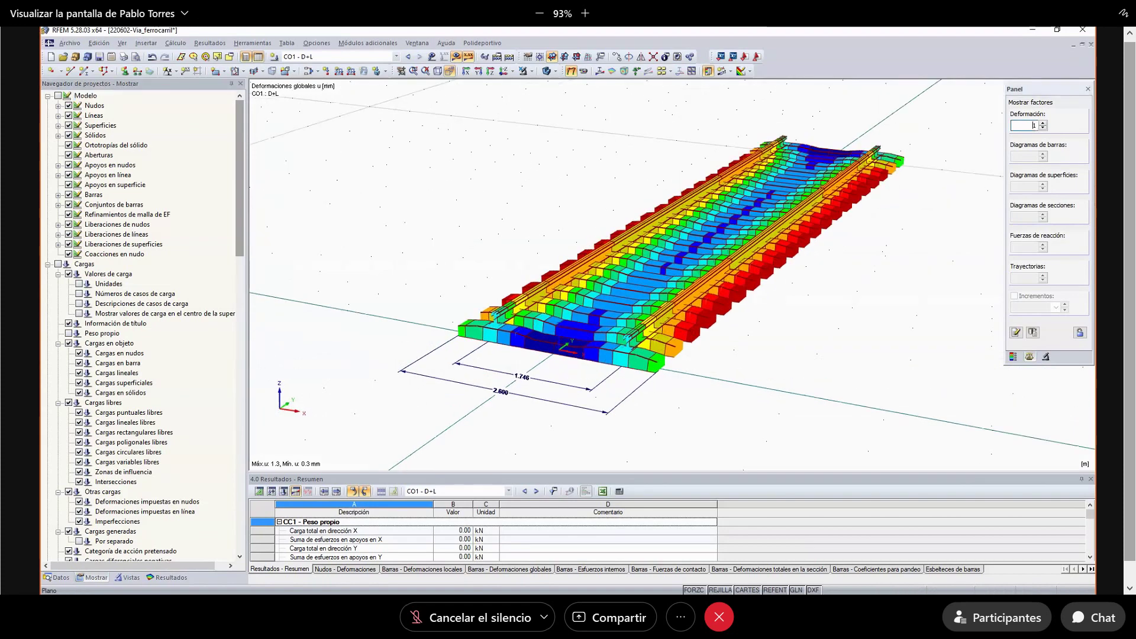
key(Return)
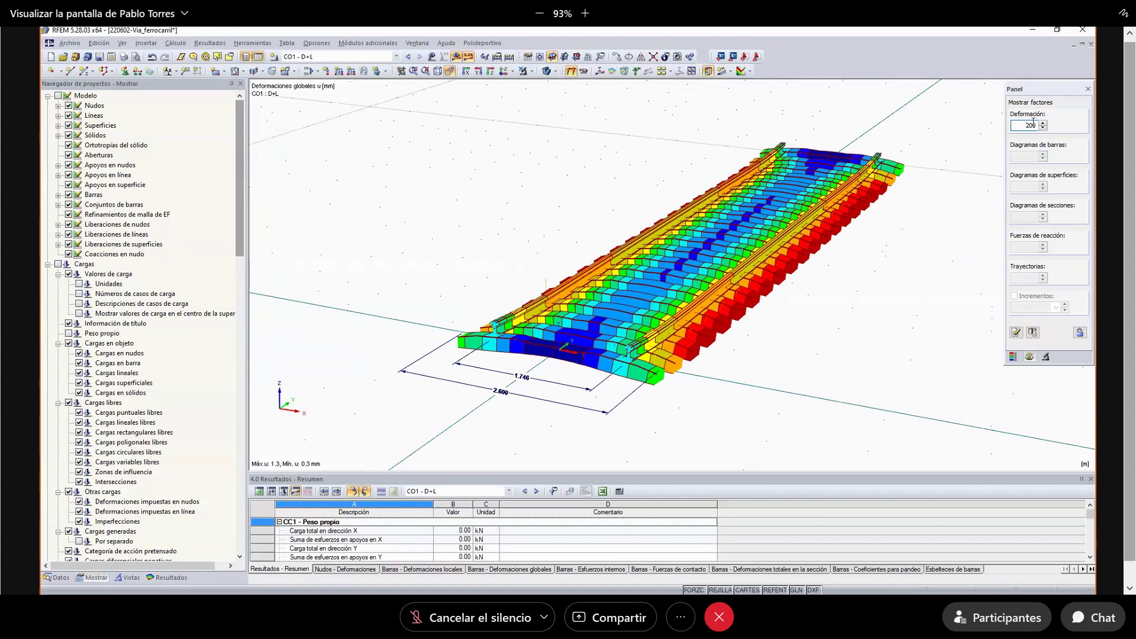
- Set the deformation display factor to 400
double_click(1028, 125)
text(400)
key(Return)
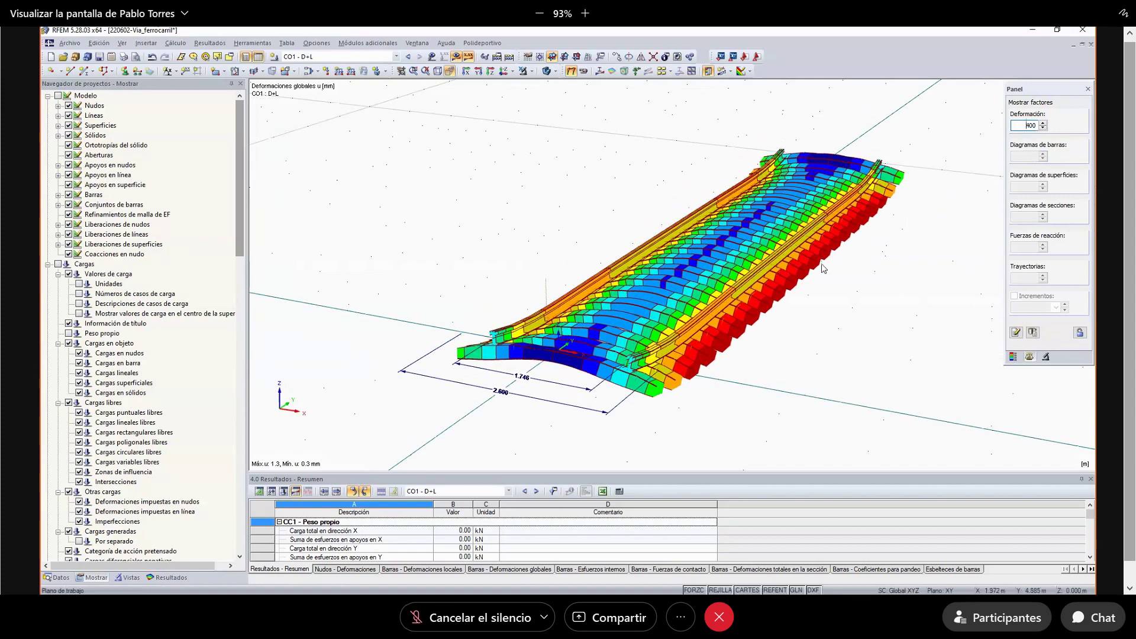
- Examine the deformed shape of the sleepers and rails from the side and up close
middle_drag(819, 281, 834, 317)
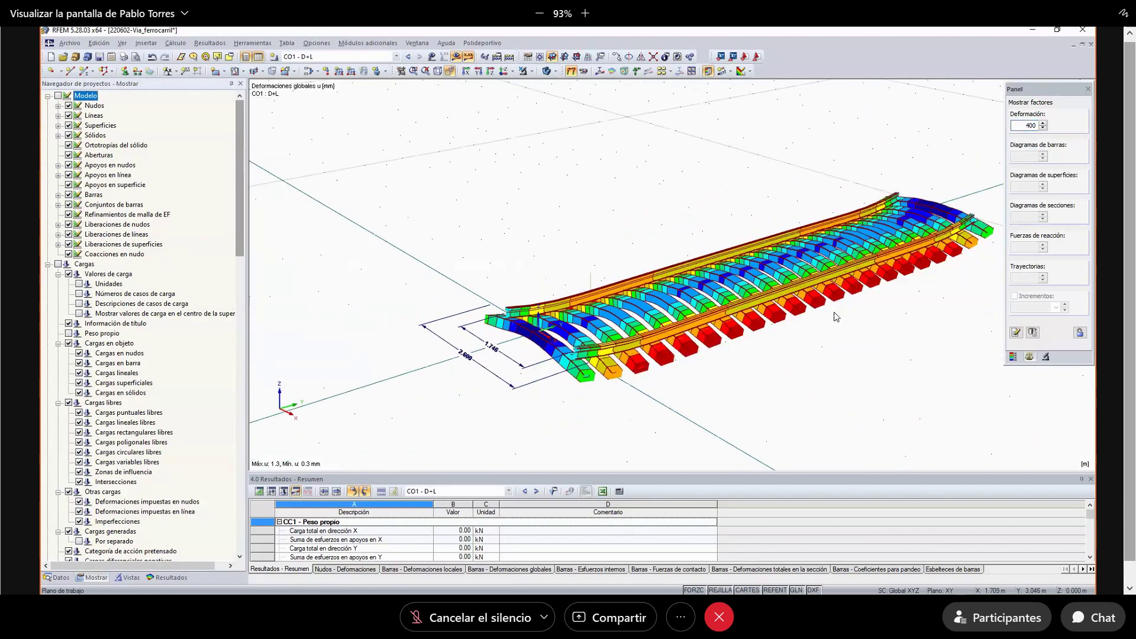
scroll(717, 322, up, 3)
scroll(617, 294, up, 2)
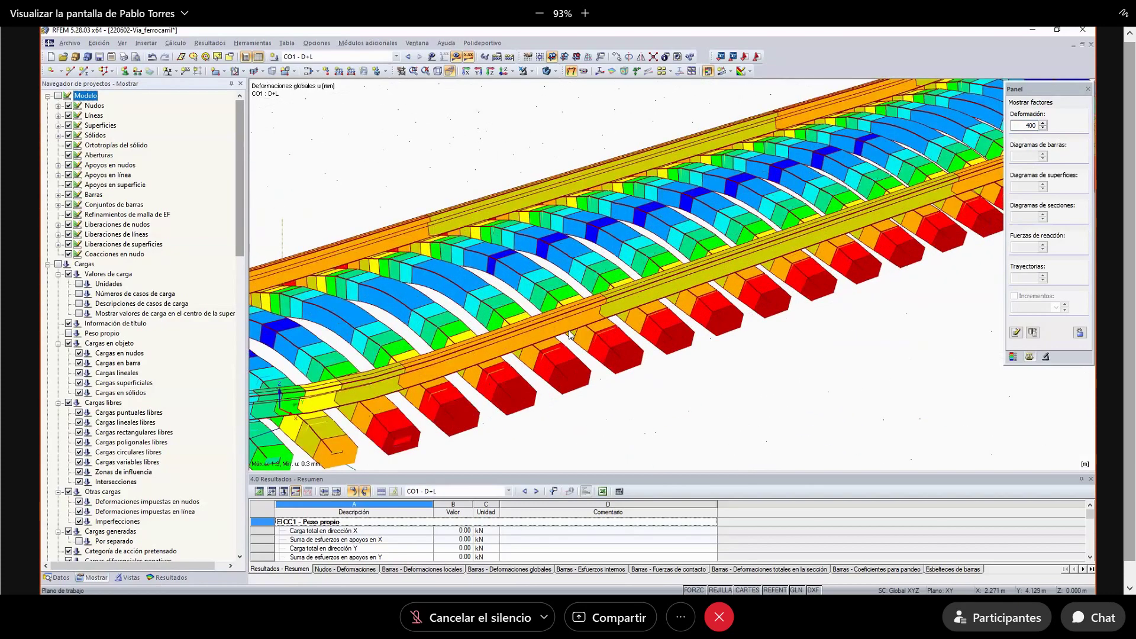
scroll(465, 355, up, 3)
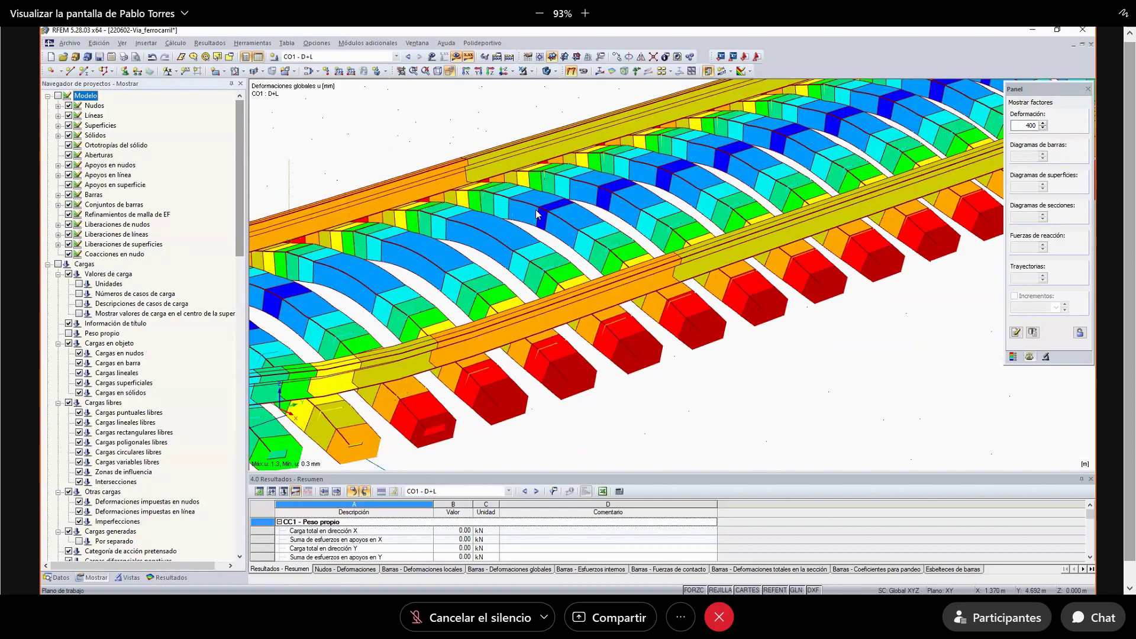
scroll(529, 234, up, 1)
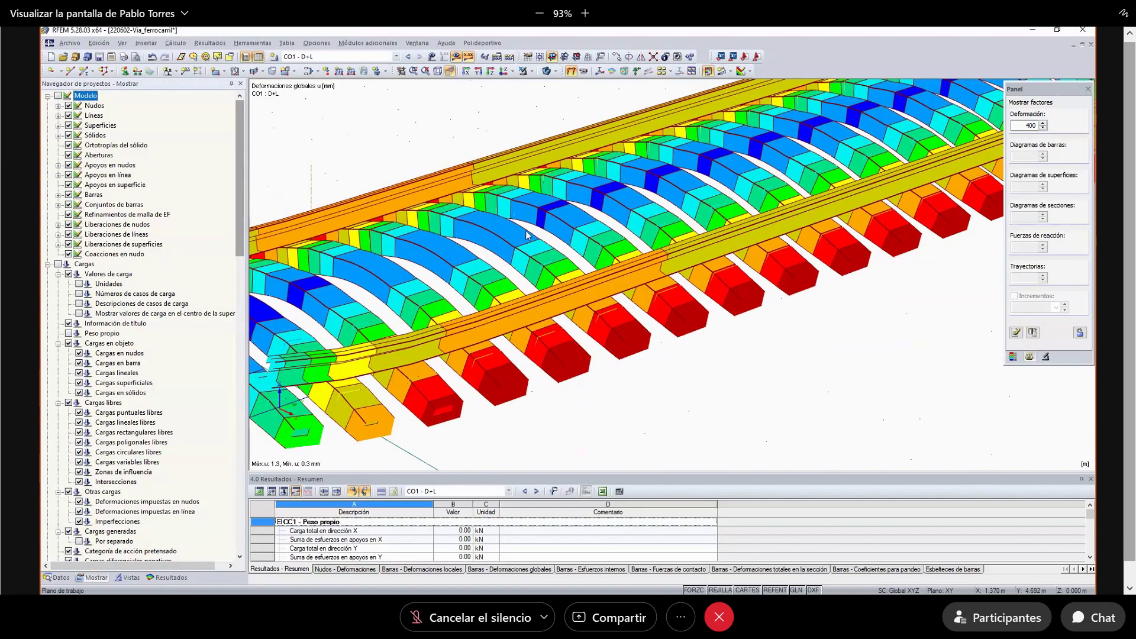
scroll(526, 238, down, 1)
scroll(523, 239, down, 4)
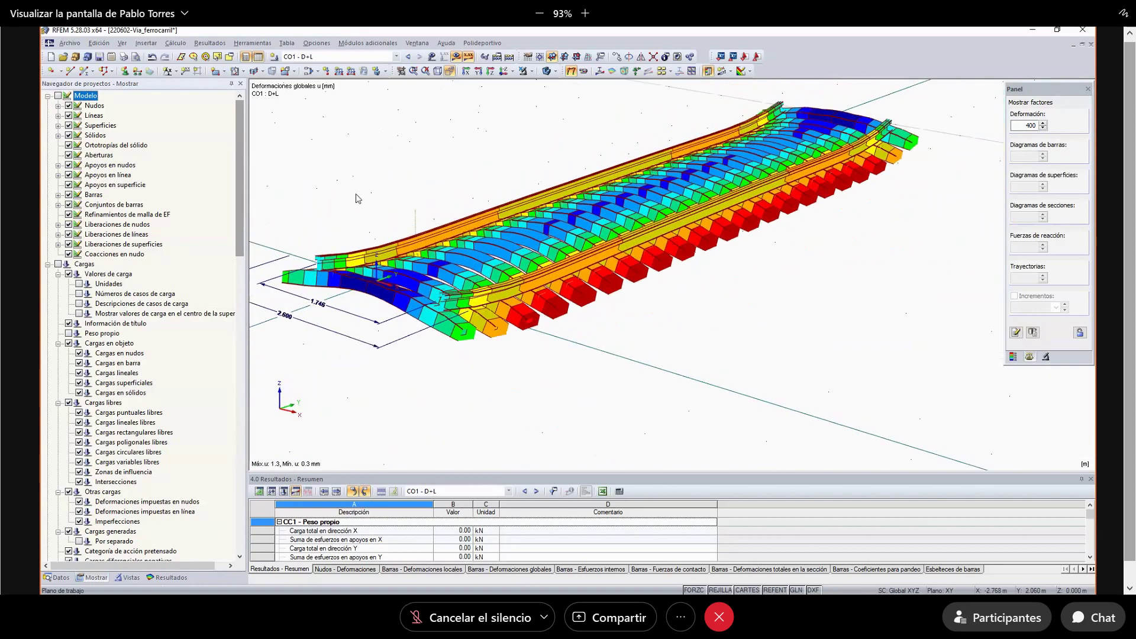
- Turn the model display back on, switch it to wireframe and show the member bending moments M-y for CO1 - D+L
scroll(750, 288, down, 1)
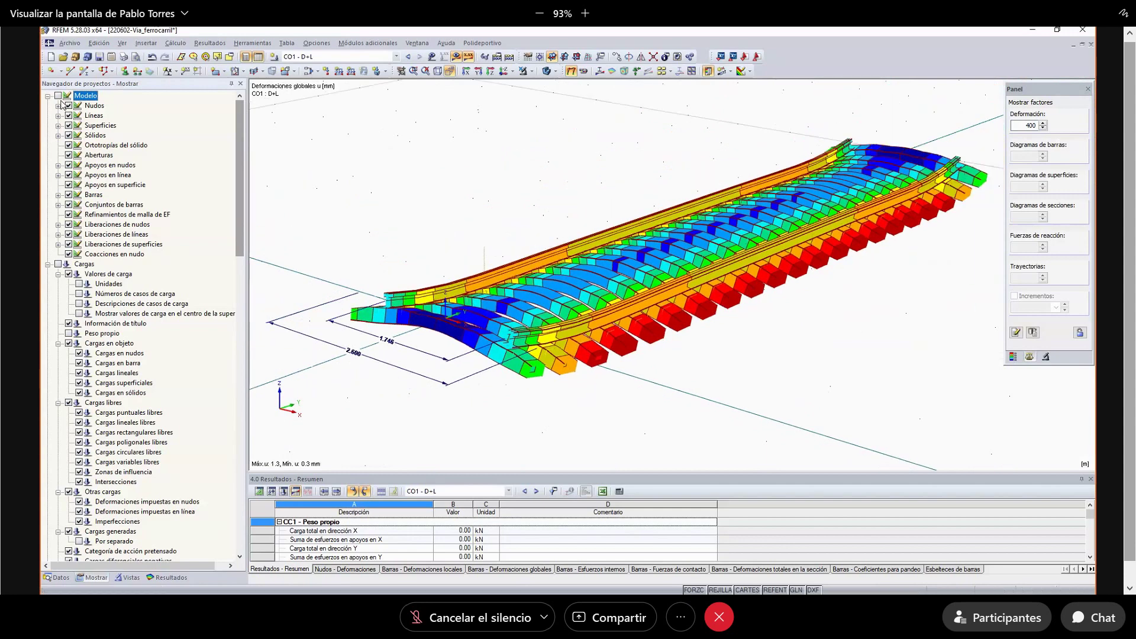
click(58, 97)
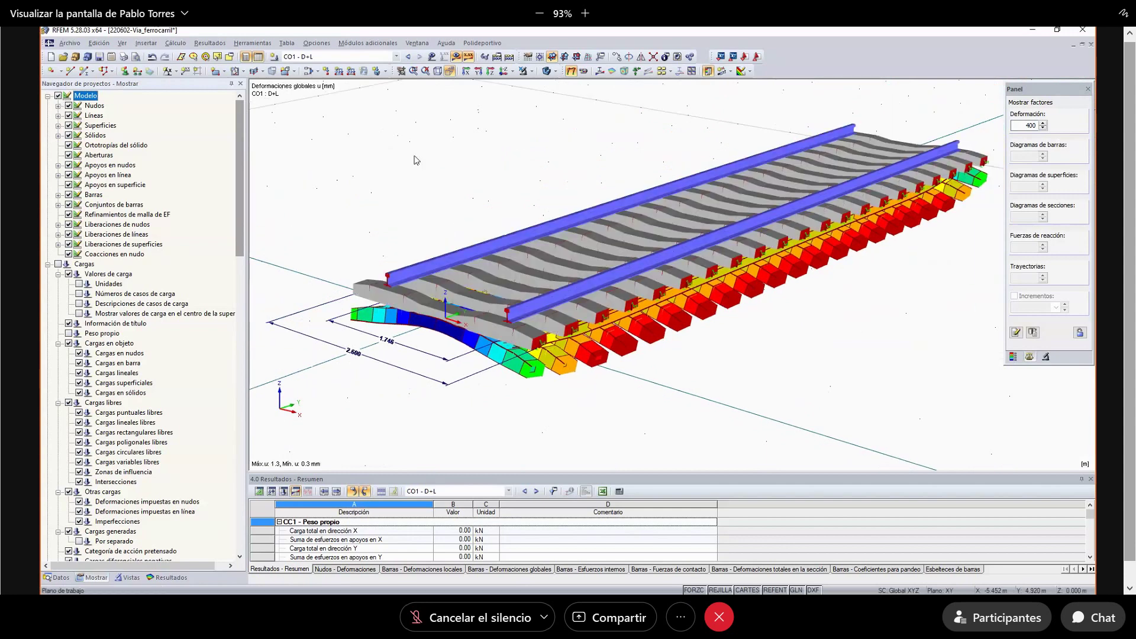
click(547, 71)
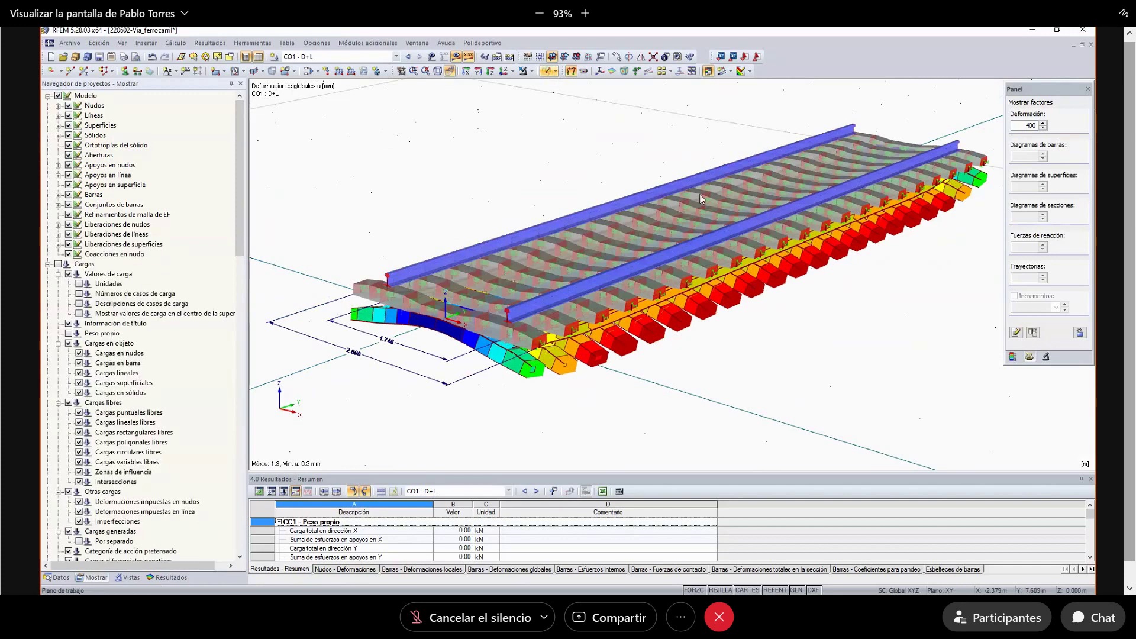
scroll(626, 208, down, 1)
click(600, 71)
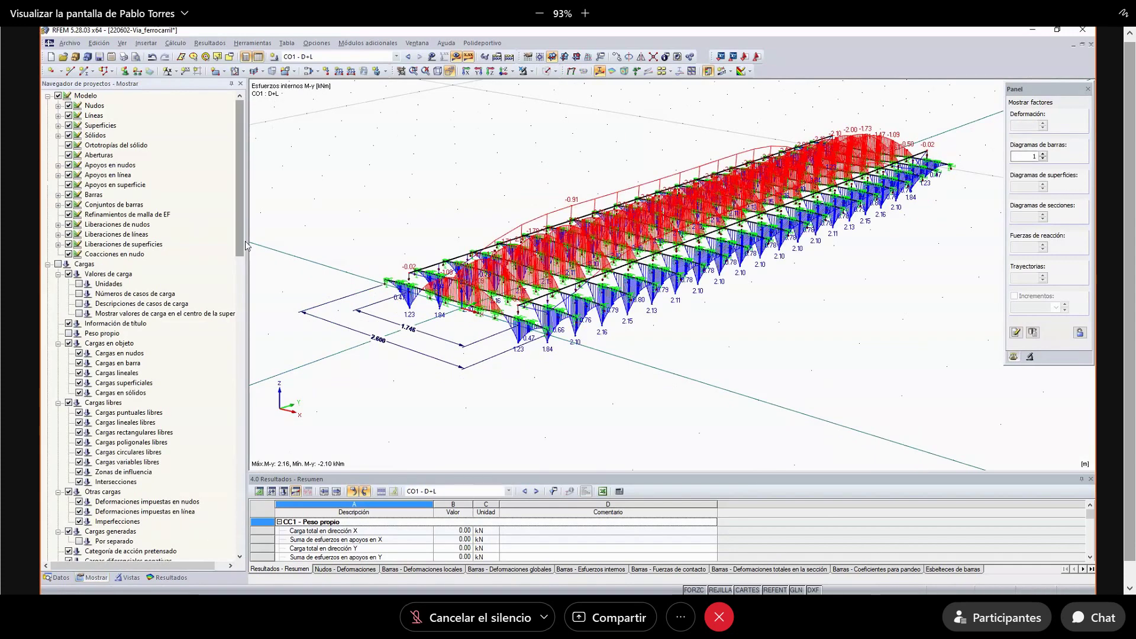
- Display the member result diagrams as filled and in two colours (De dos colores) over the solid-rendered track
drag(240, 183, 268, 334)
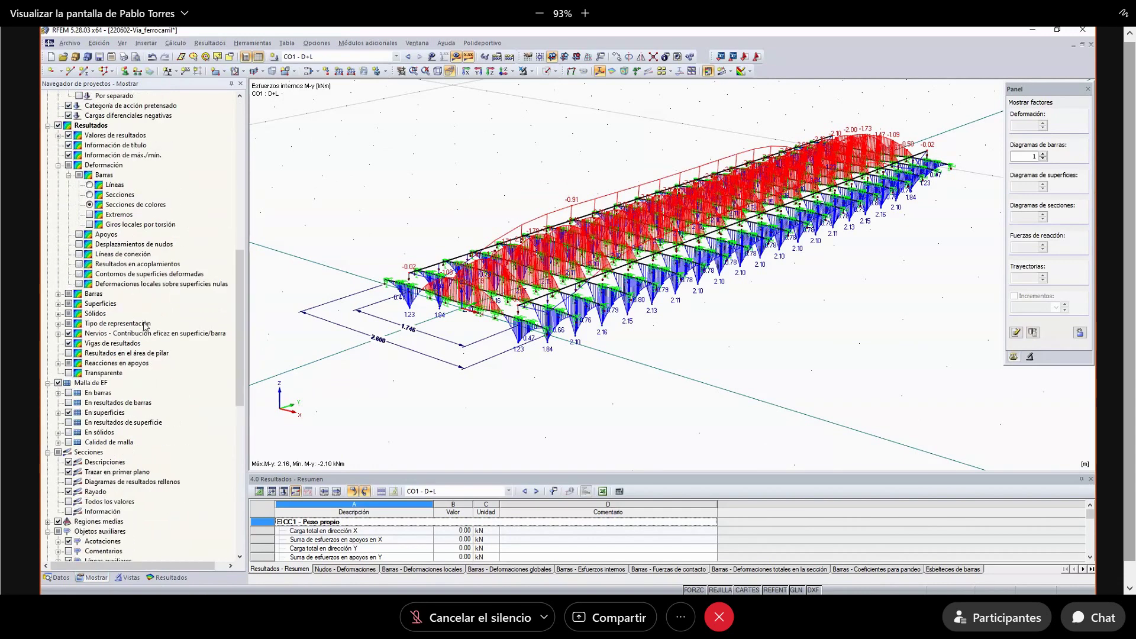
click(59, 295)
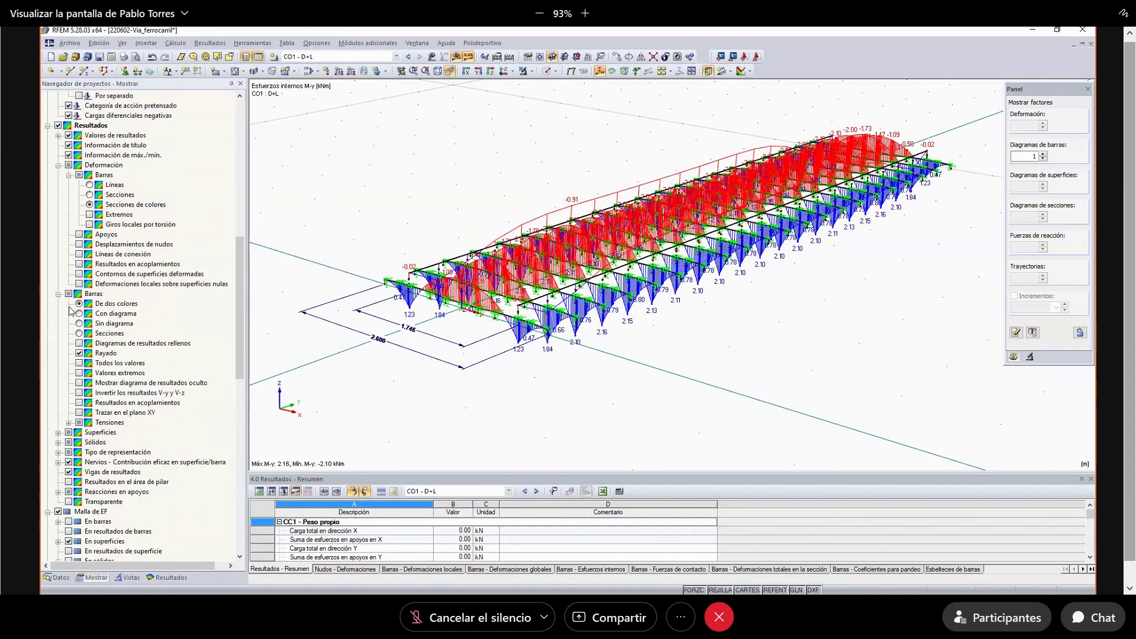
click(79, 314)
click(79, 343)
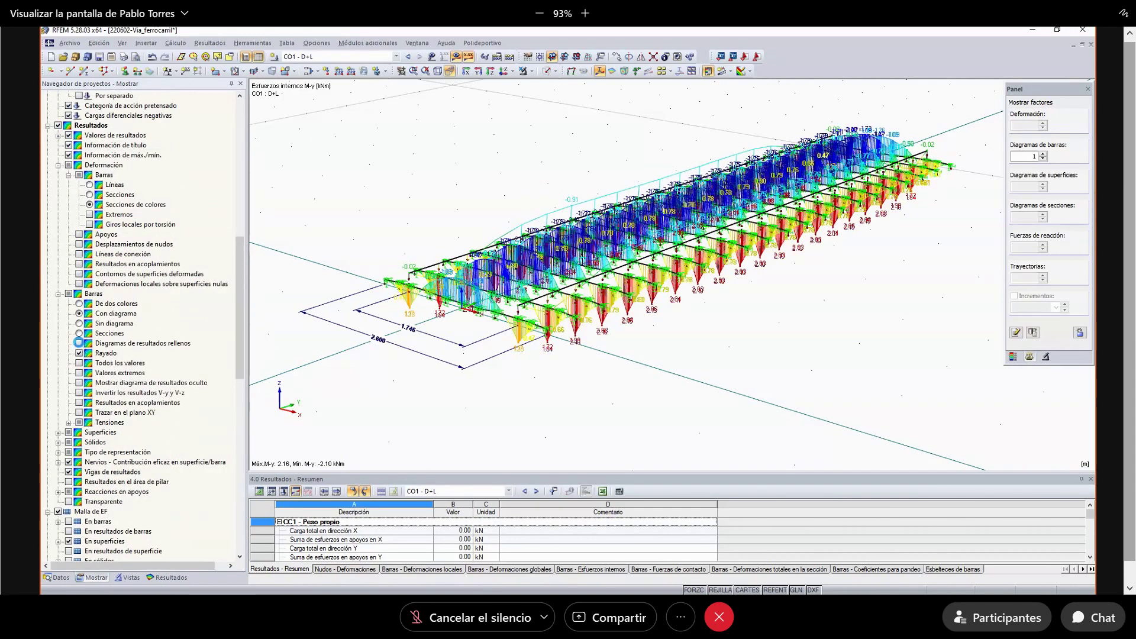
ctrl+middle_drag(600, 381, 634, 357)
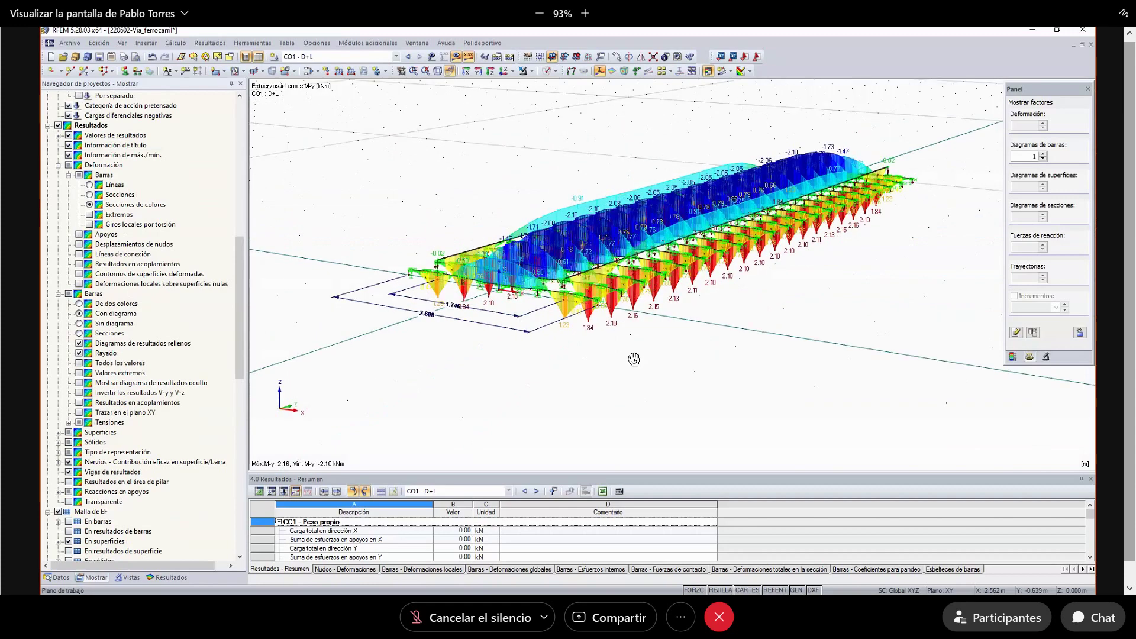
click(79, 303)
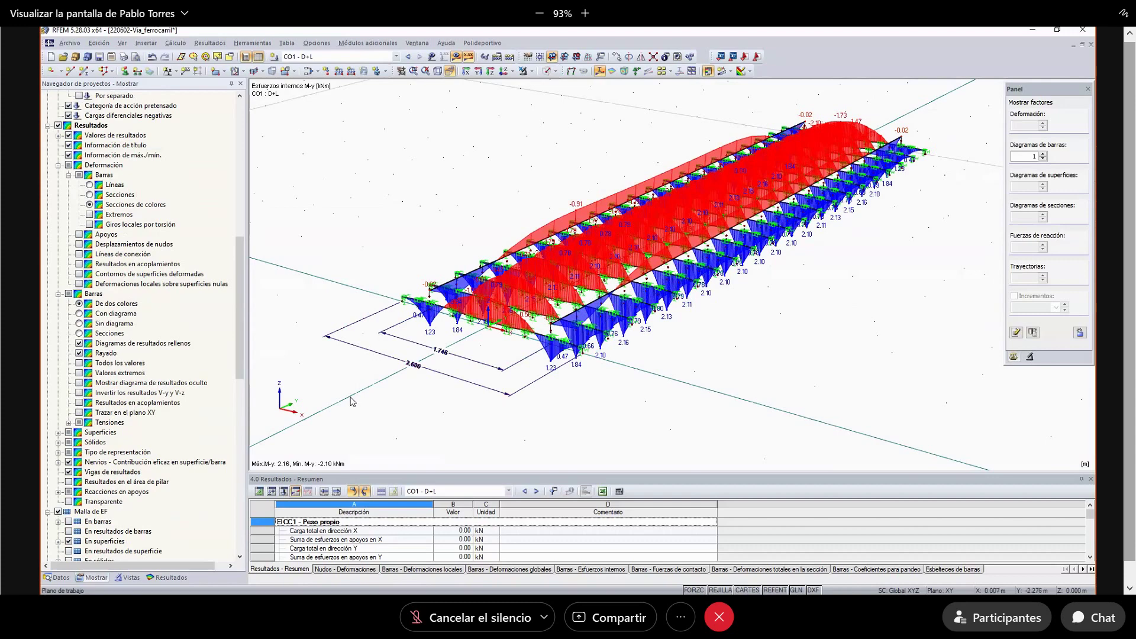
click(548, 71)
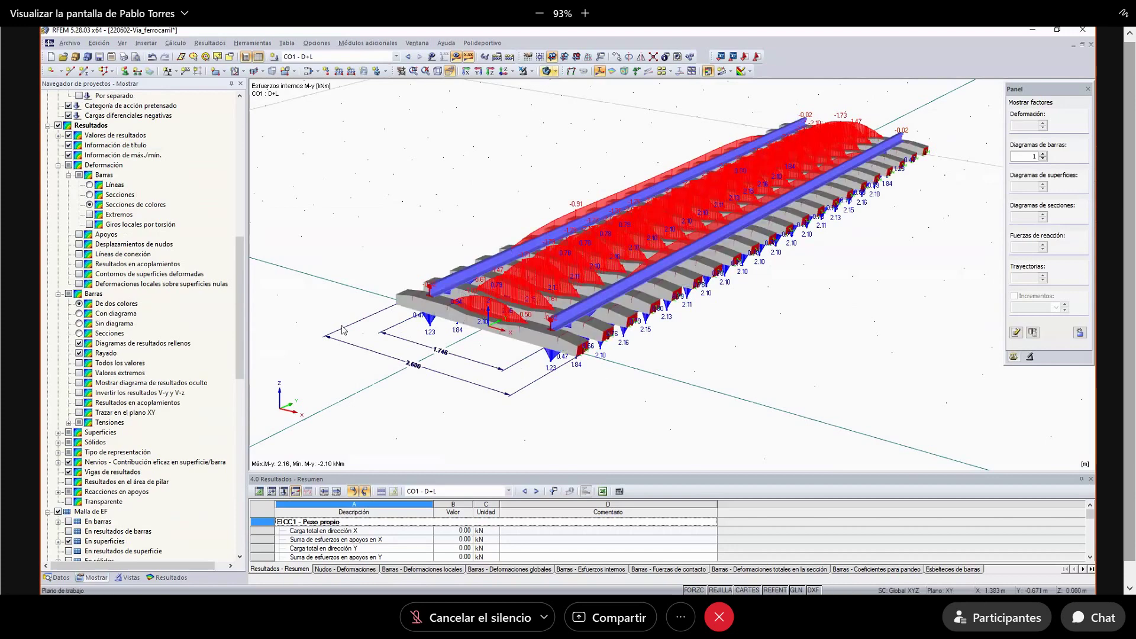
- Open the elastic member support definition, review its spring constants and close it without changes
click(59, 578)
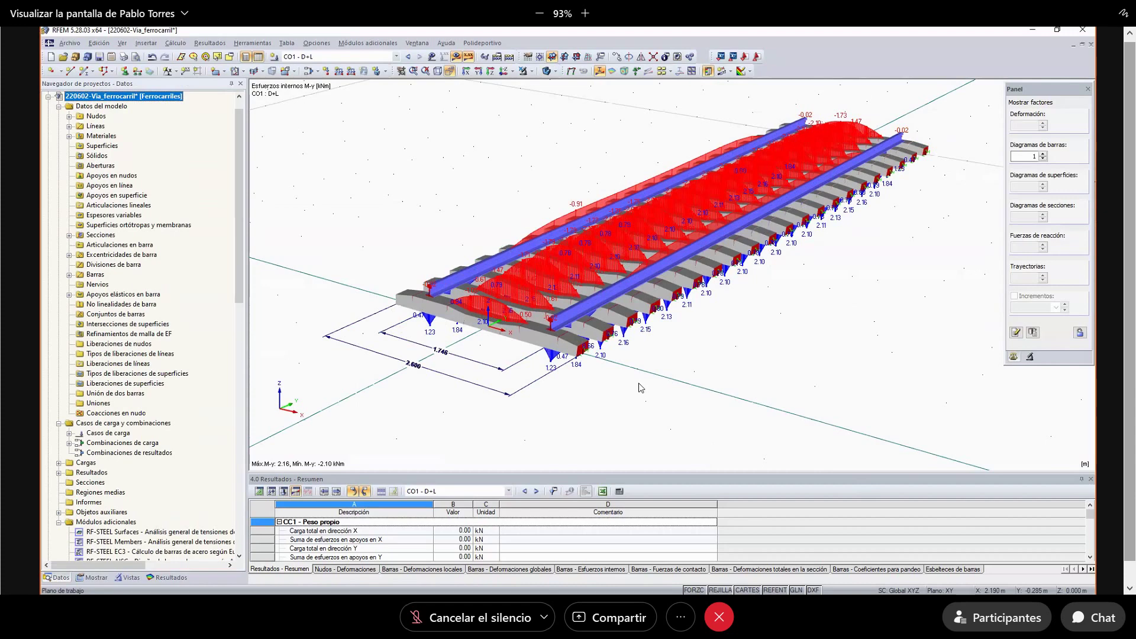
click(70, 295)
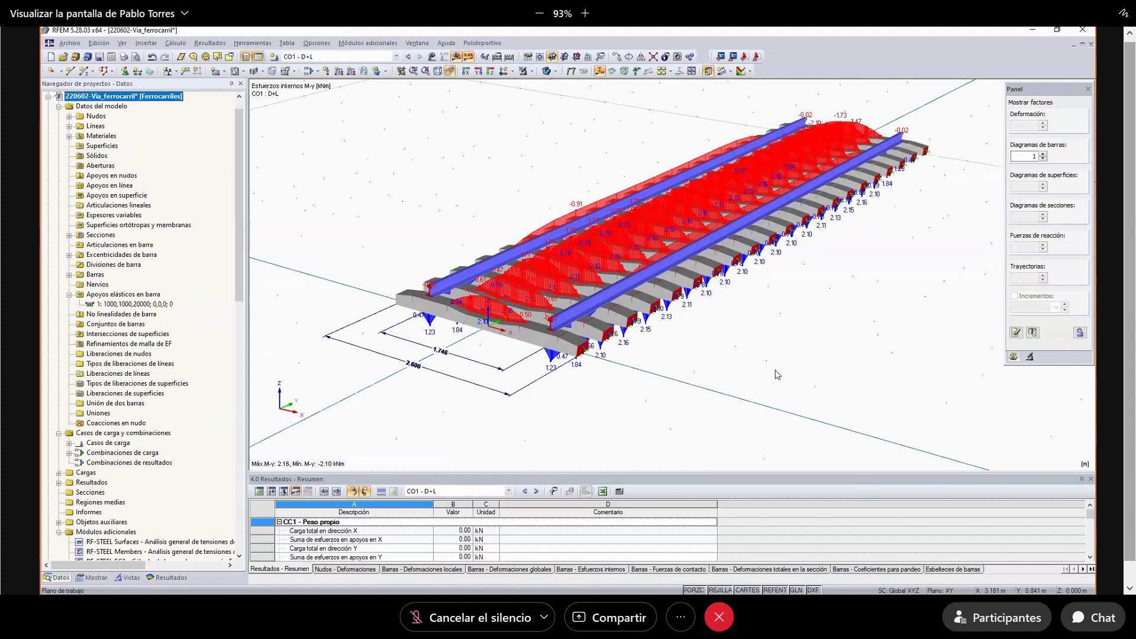
right_click(141, 306)
click(173, 314)
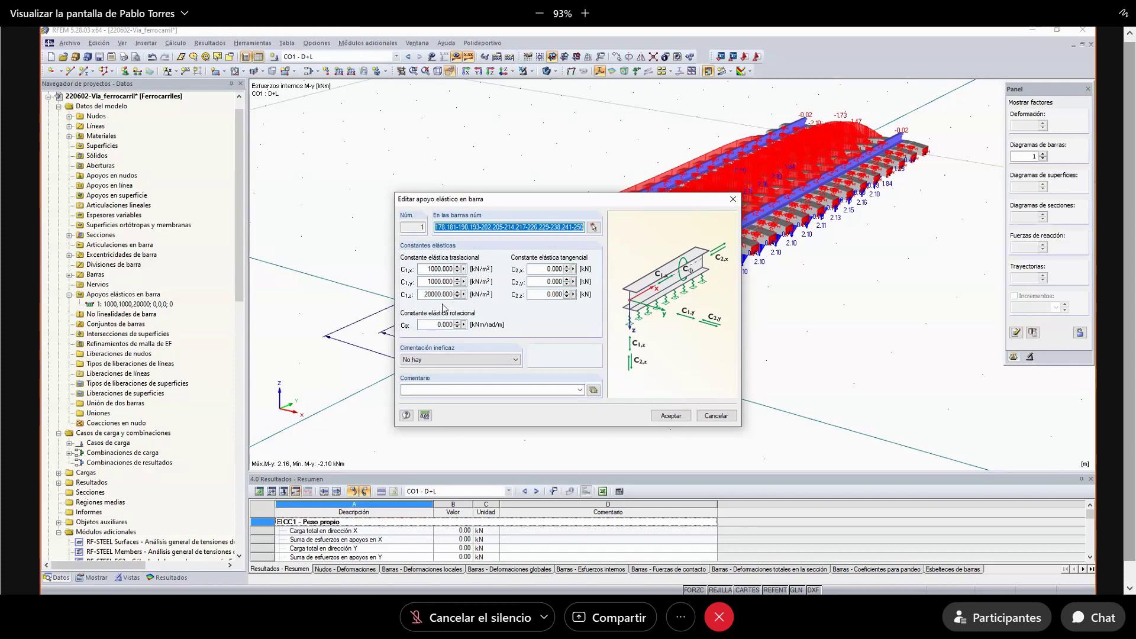
click(716, 416)
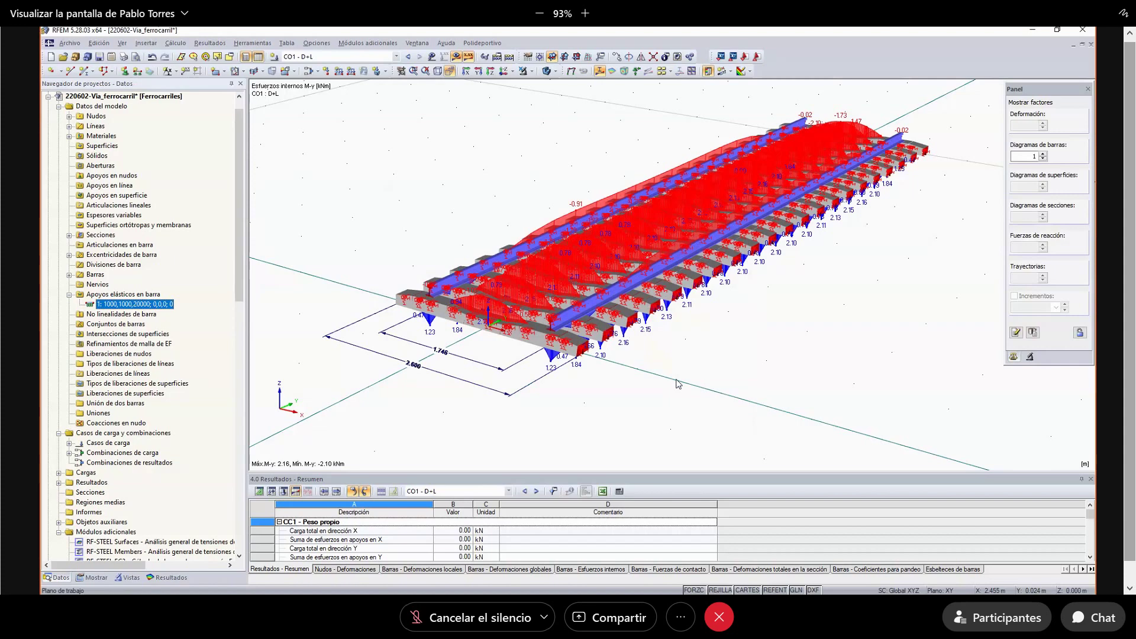
- Show the model as wireframe and isolate the seventh sleeper using visibility by selected objects
click(549, 72)
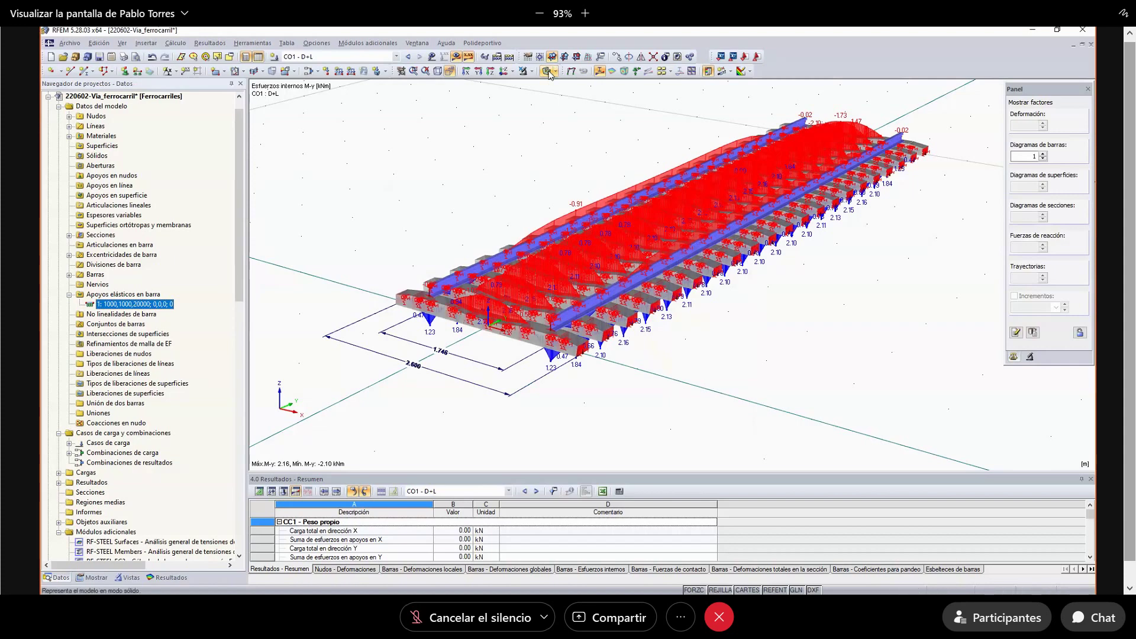
click(548, 71)
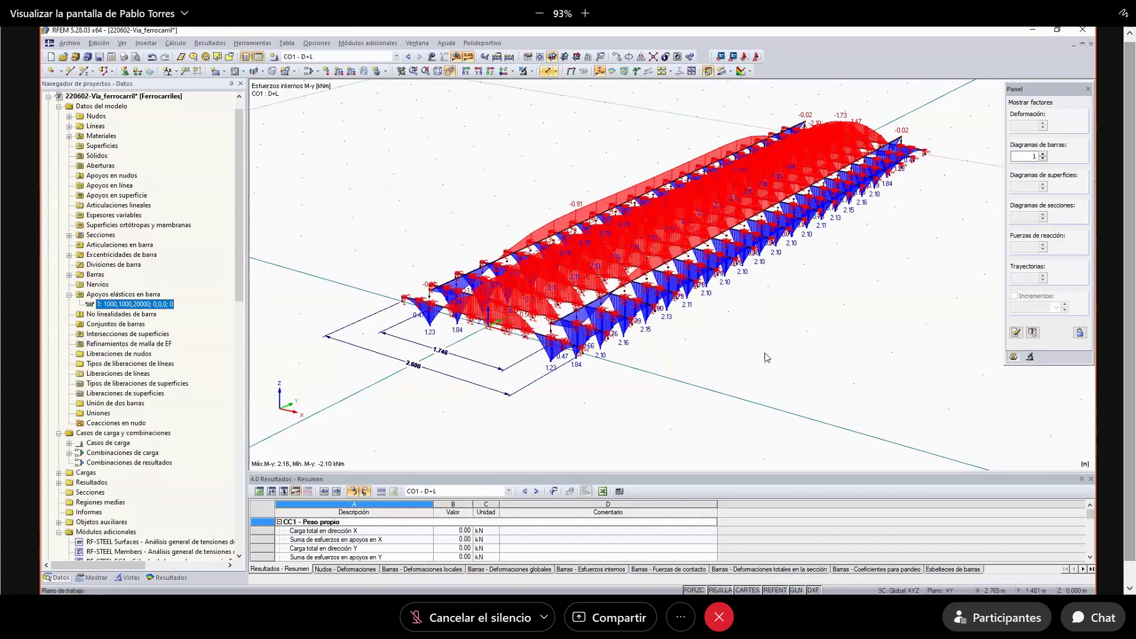
ctrl+middle_drag(719, 357, 457, 398)
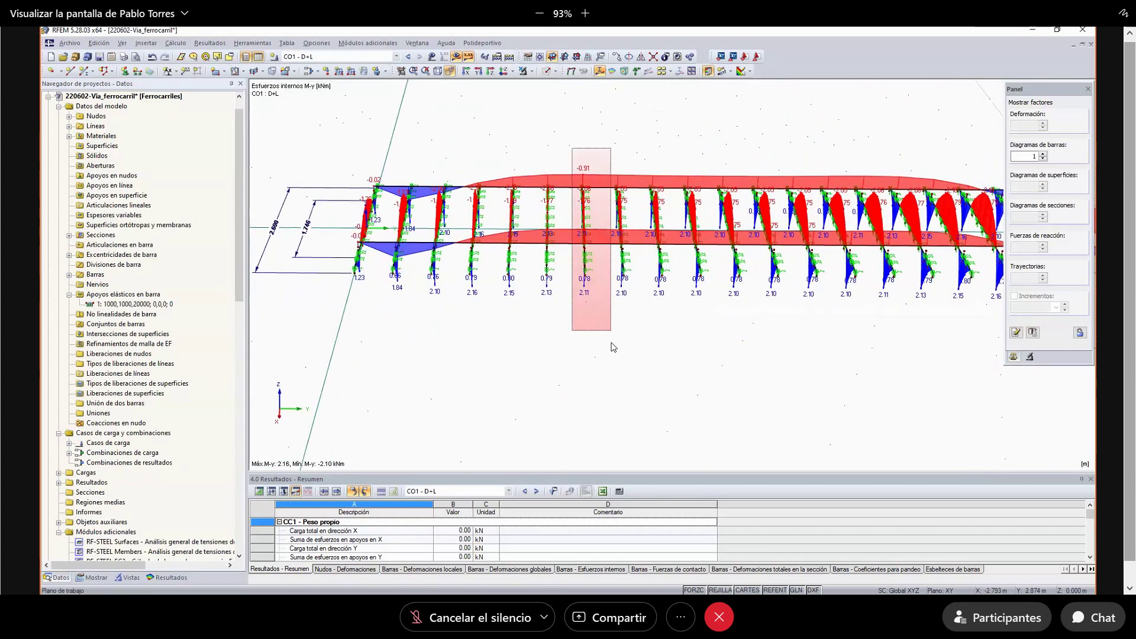
click(534, 71)
click(540, 89)
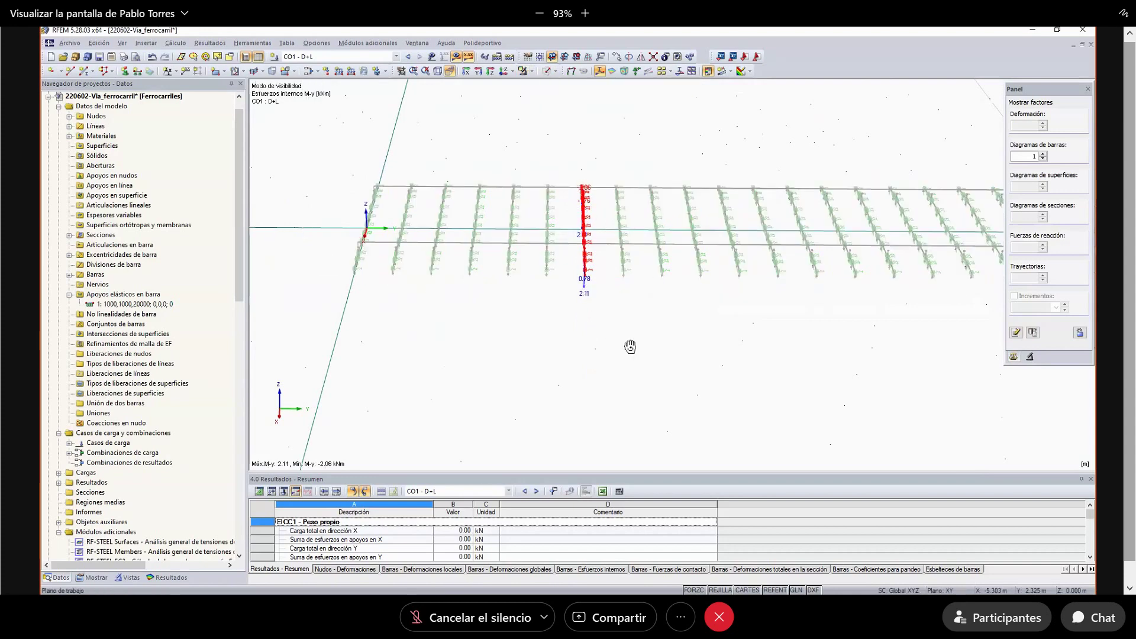
ctrl+middle_drag(629, 348, 718, 328)
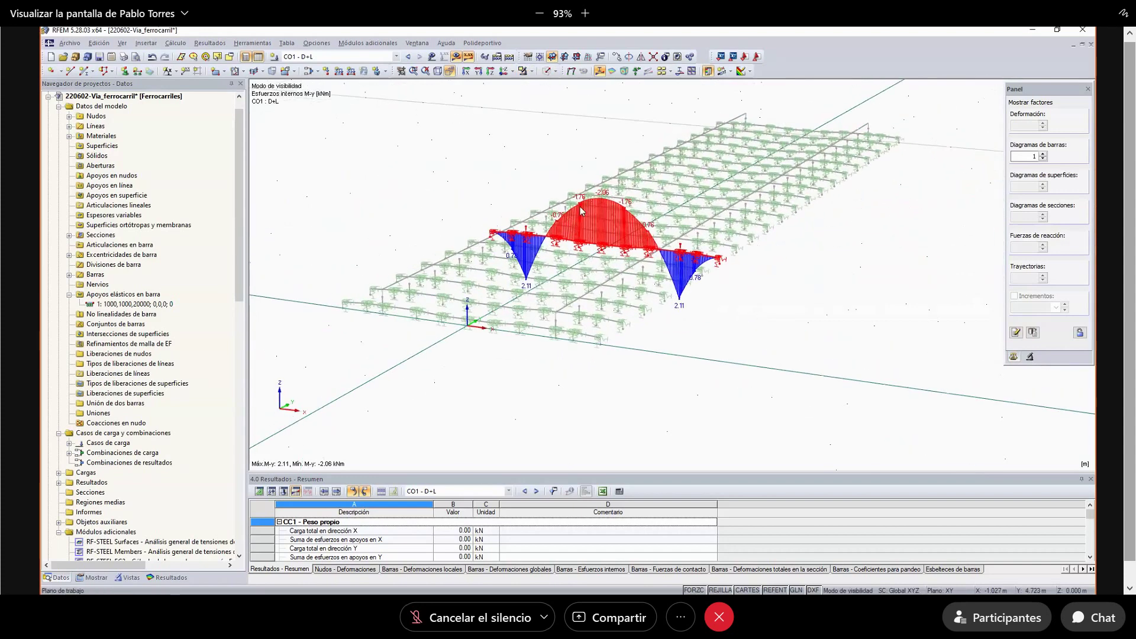
scroll(580, 208, up, 2)
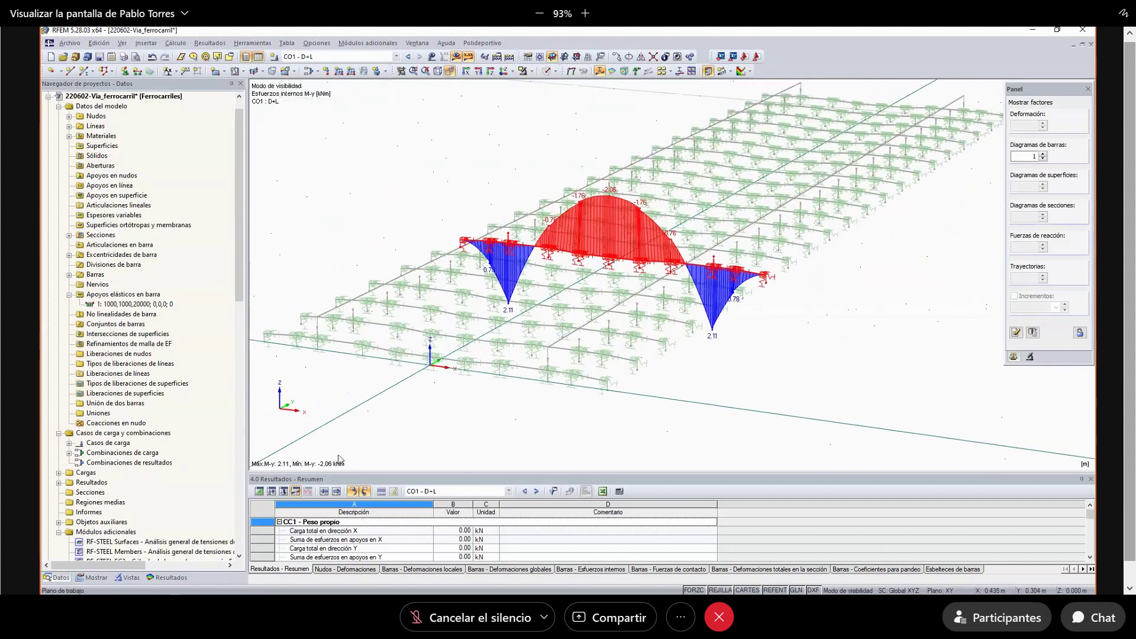
- Display the Sigma-x stresses on the isolated sleeper and hide the background objects
click(173, 578)
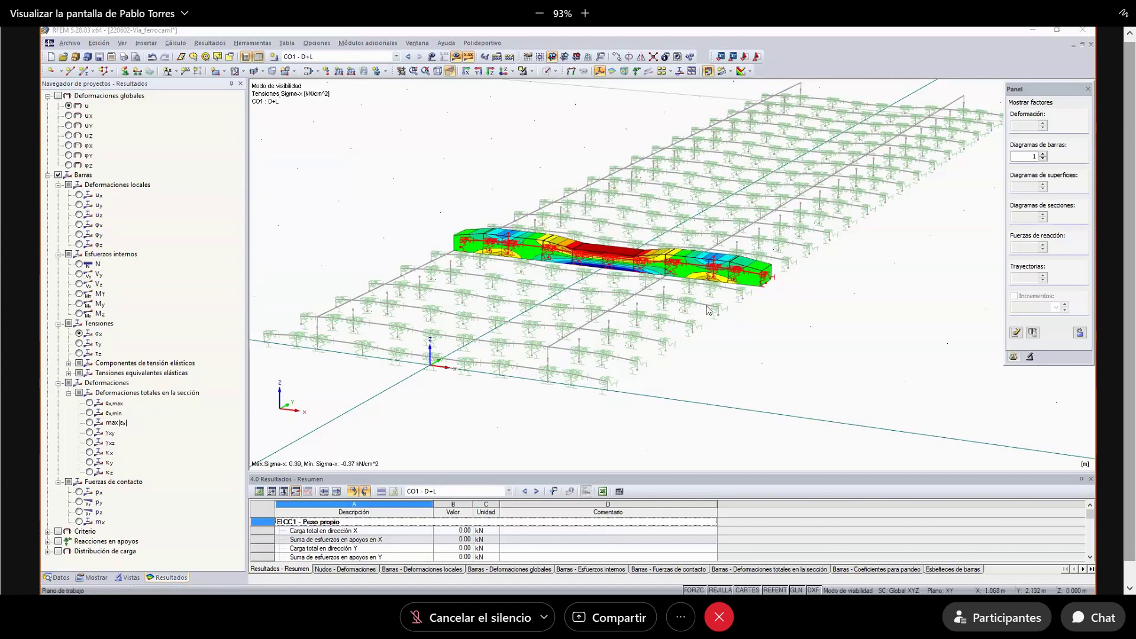
middle_drag(777, 290, 752, 329)
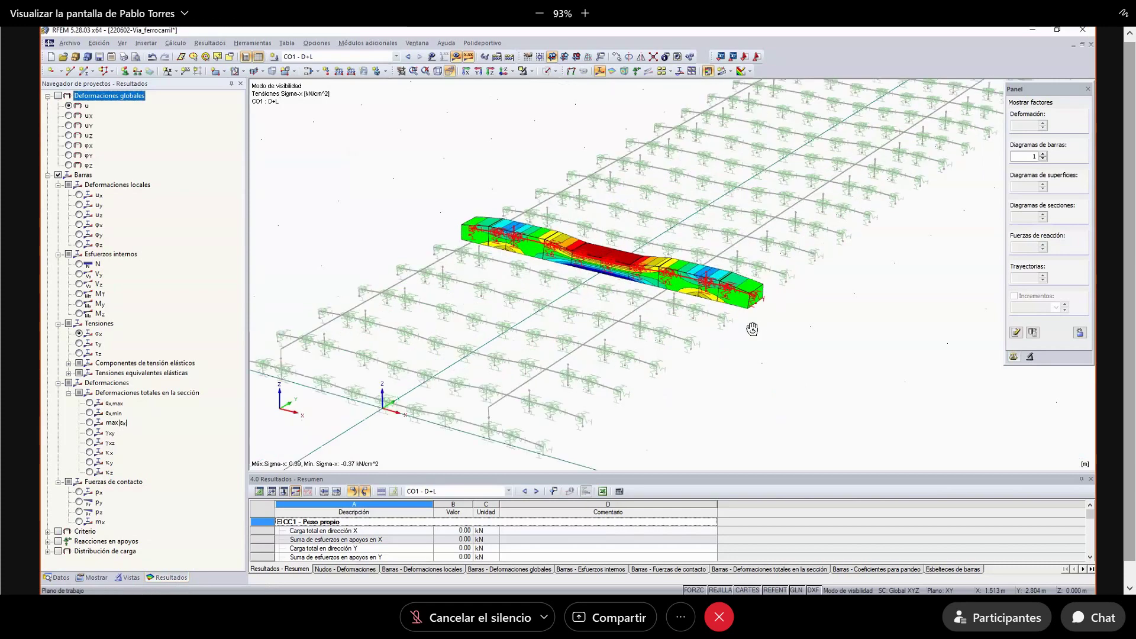
right_click(515, 336)
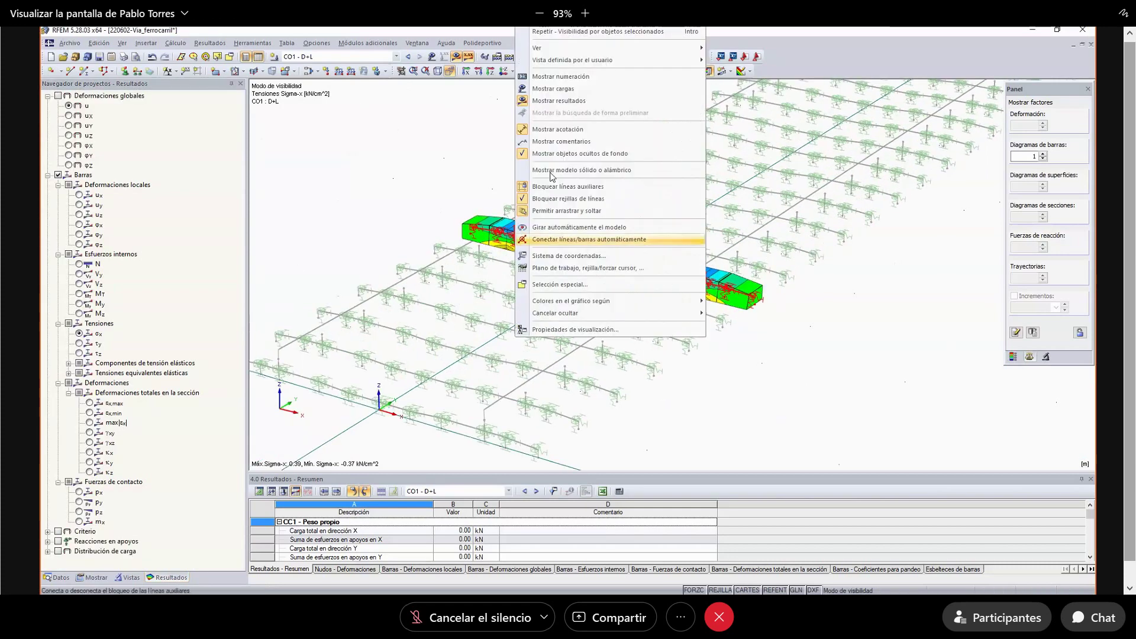
click(559, 155)
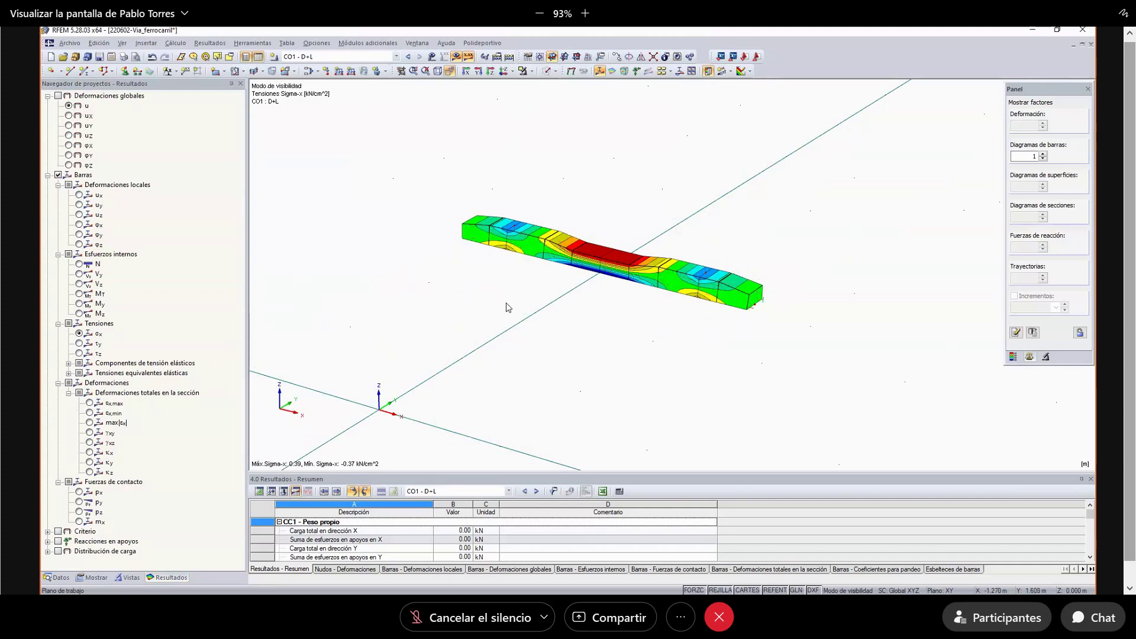
- Turn off the display of elastic member supports (Apoyos elásticos en barra) in the model
click(94, 579)
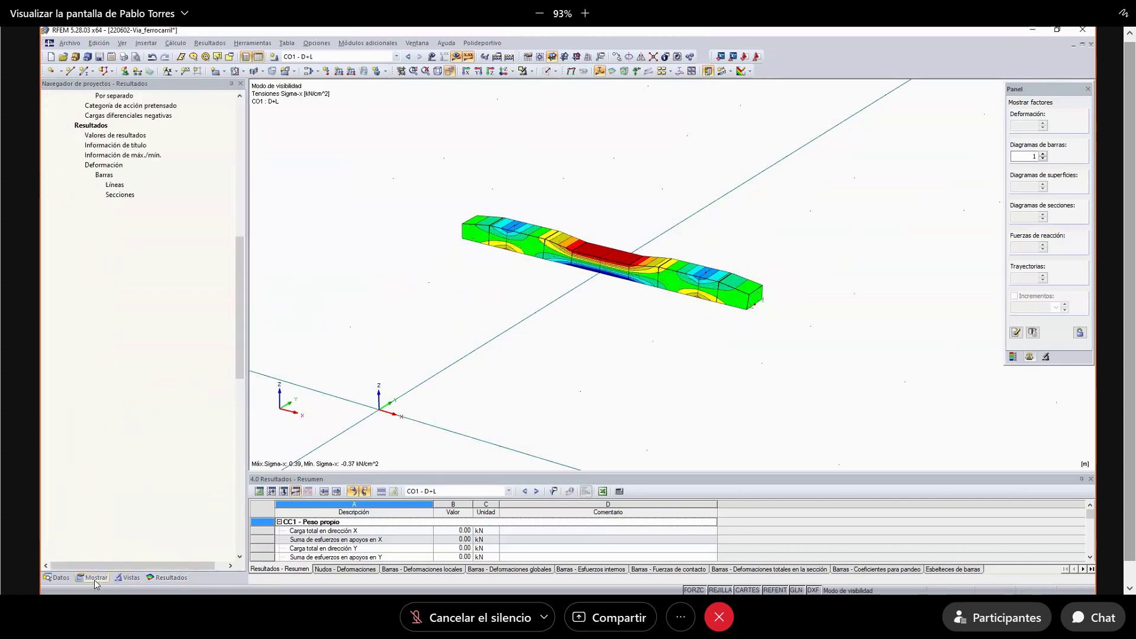
drag(238, 250, 242, 112)
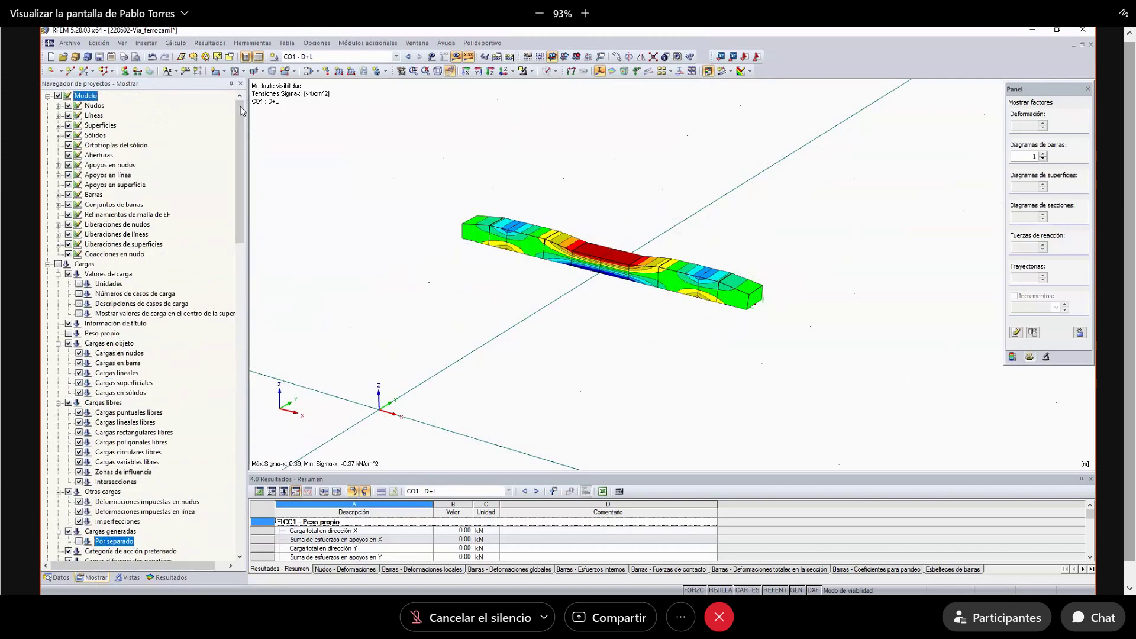
click(59, 196)
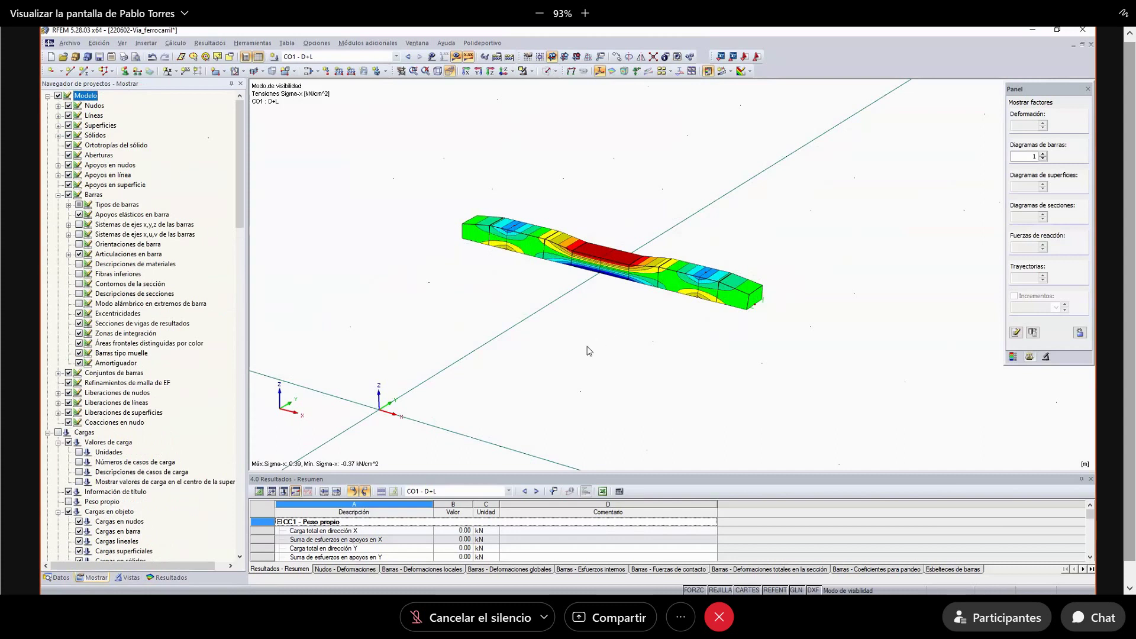
- Show the stress colour scale and enable the smooth colour transition (Transición de color suave)
click(1013, 357)
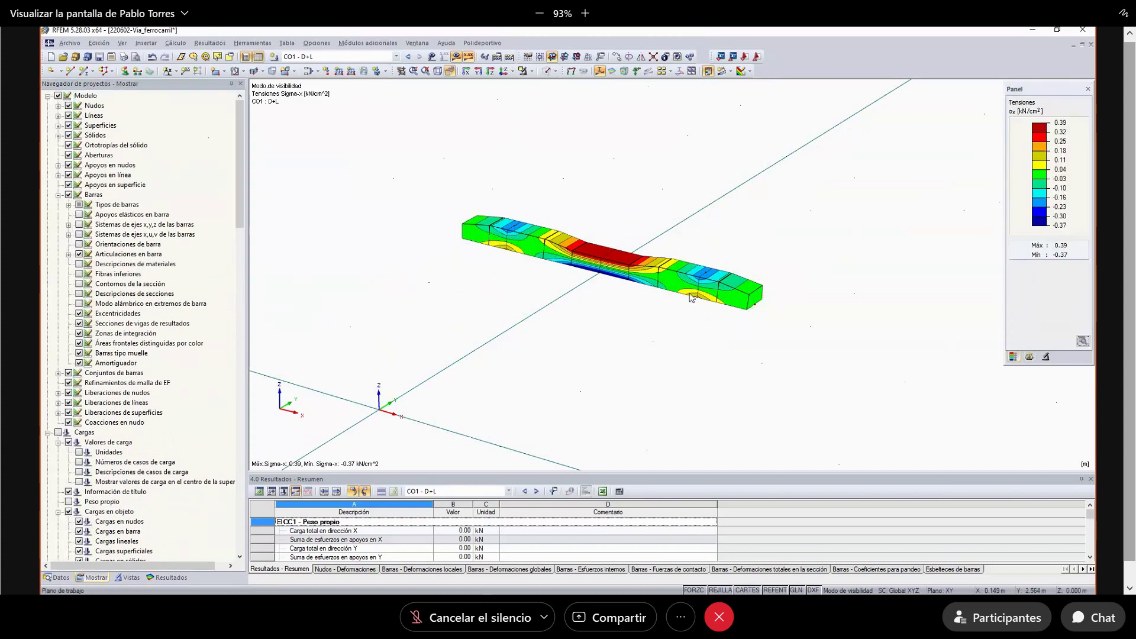
ctrl+middle_drag(728, 355, 710, 350)
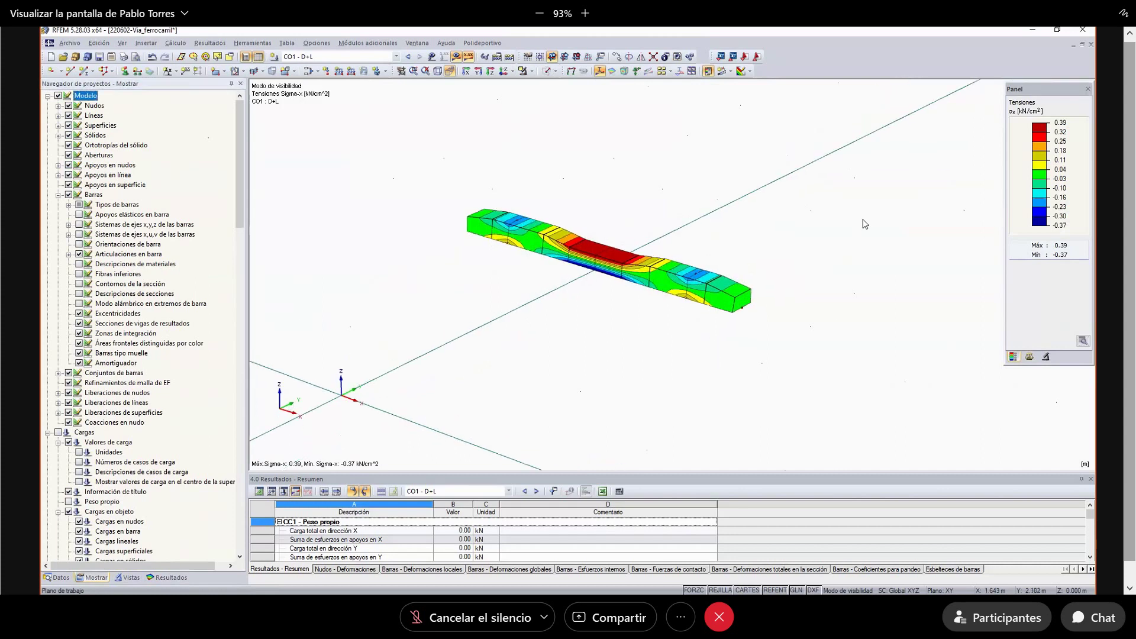
right_click(1017, 108)
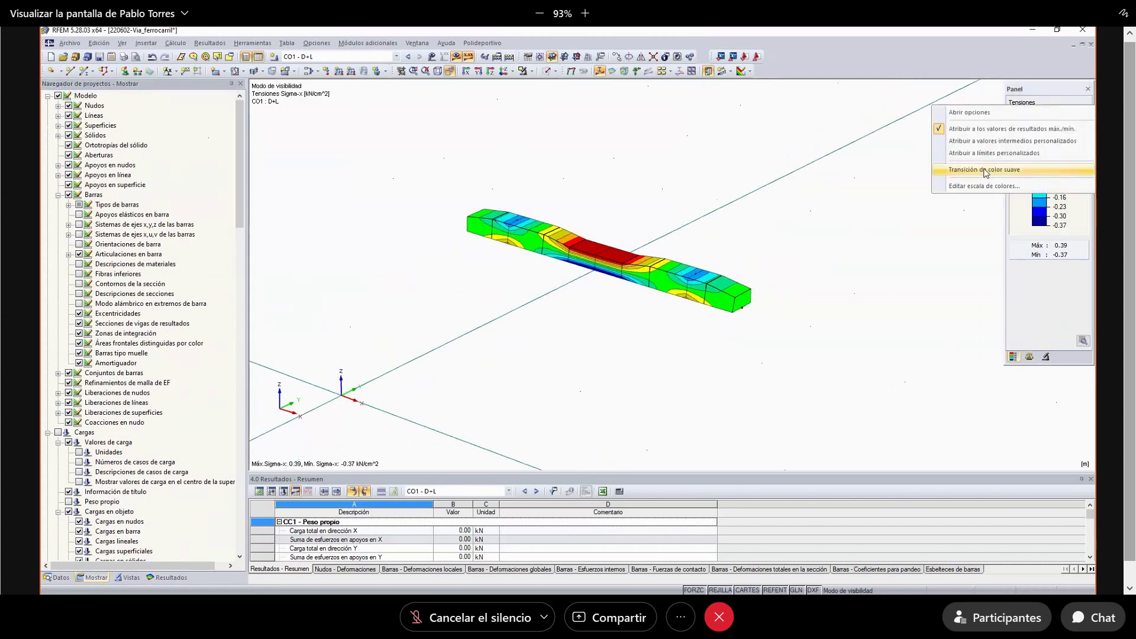
click(985, 170)
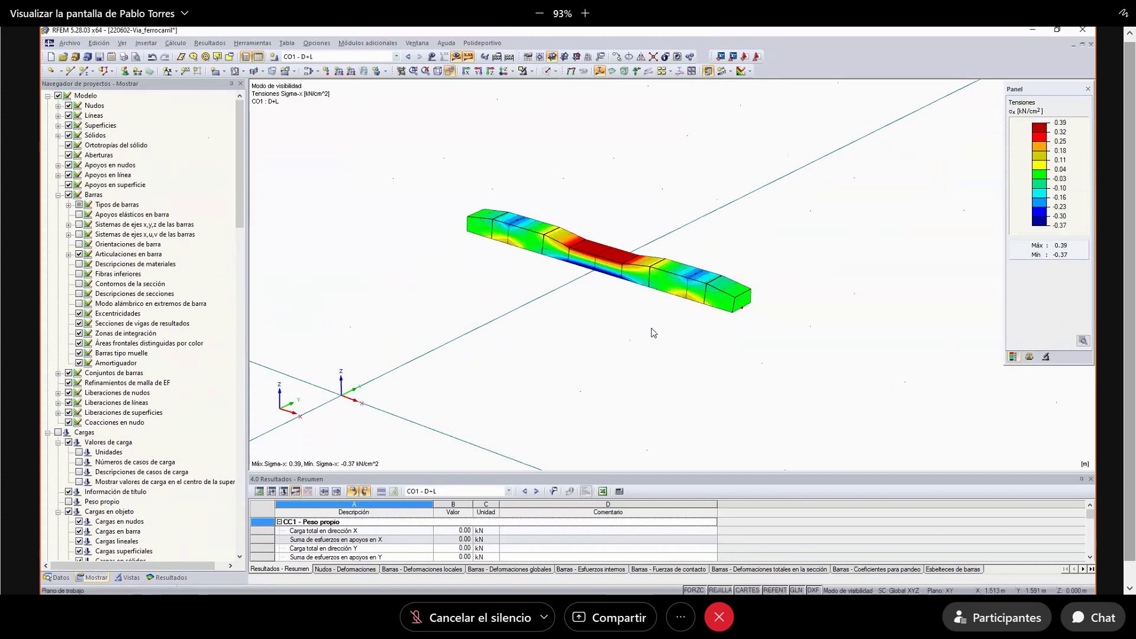
- Hide the work-plane grid and examine the Sigma-x stress distribution along the sleeper up close
click(719, 590)
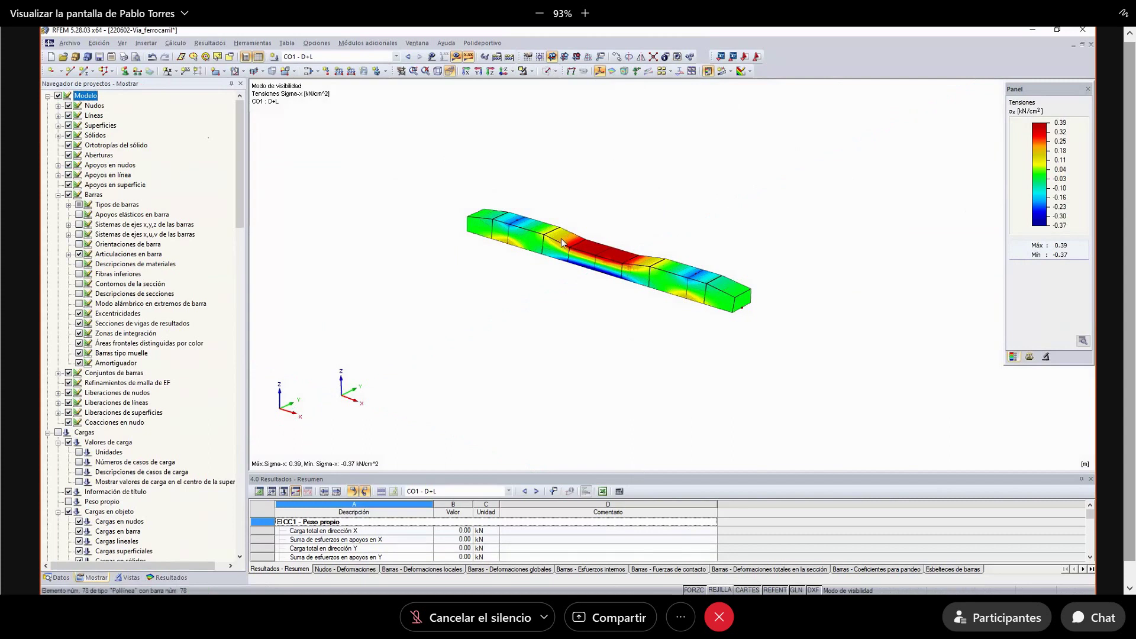
scroll(547, 239, up, 1)
scroll(546, 240, up, 2)
scroll(705, 307, up, 3)
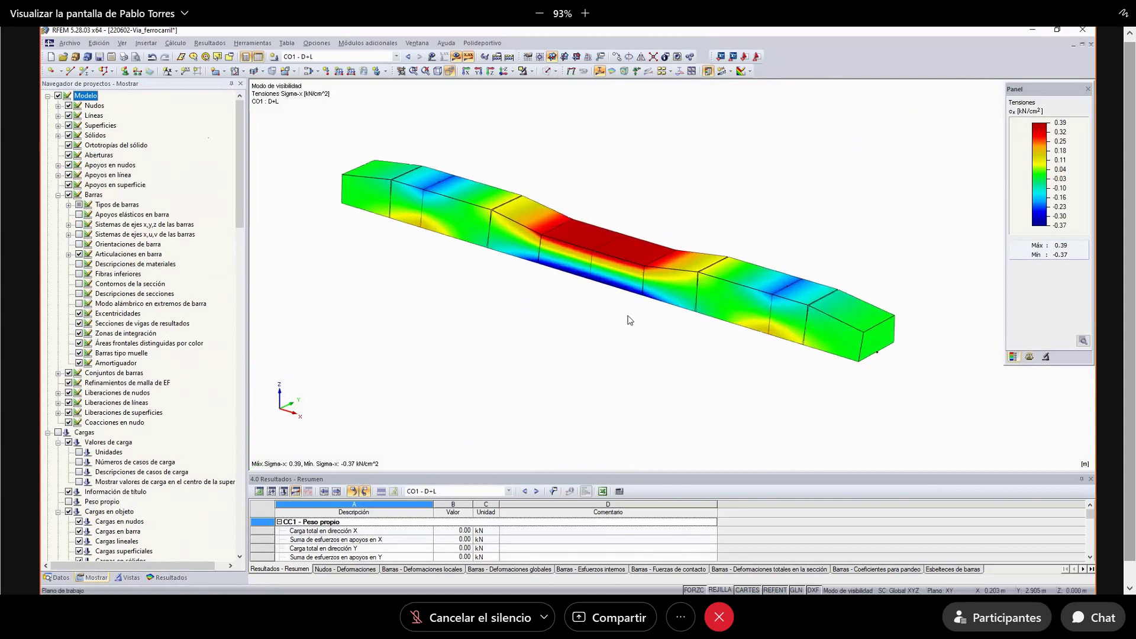
click(712, 429)
click(571, 71)
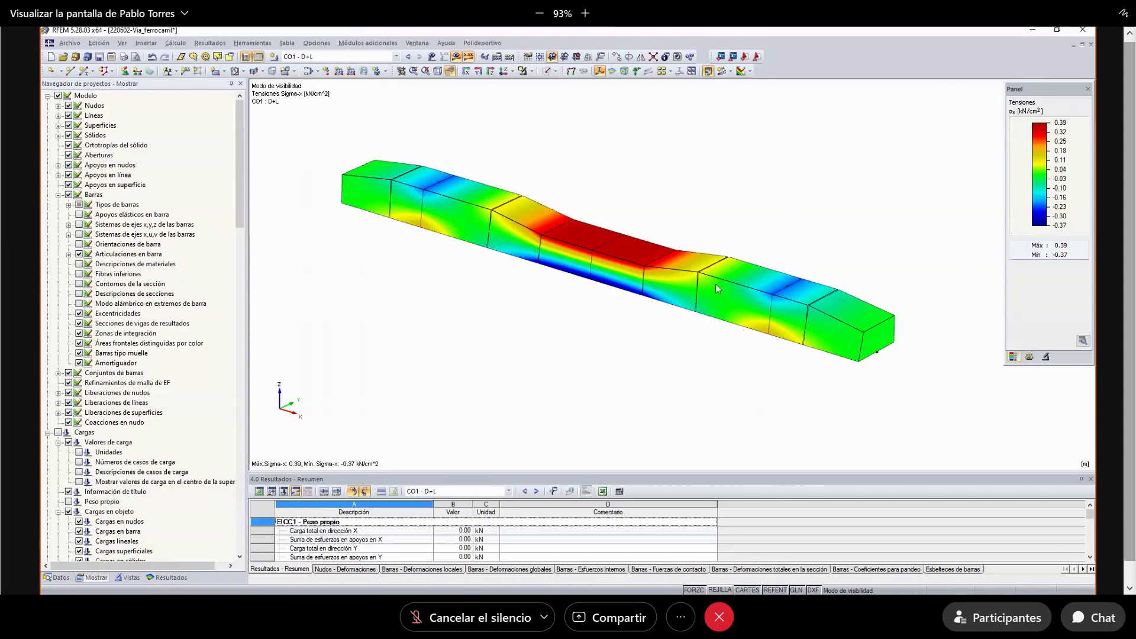
scroll(744, 377, down, 3)
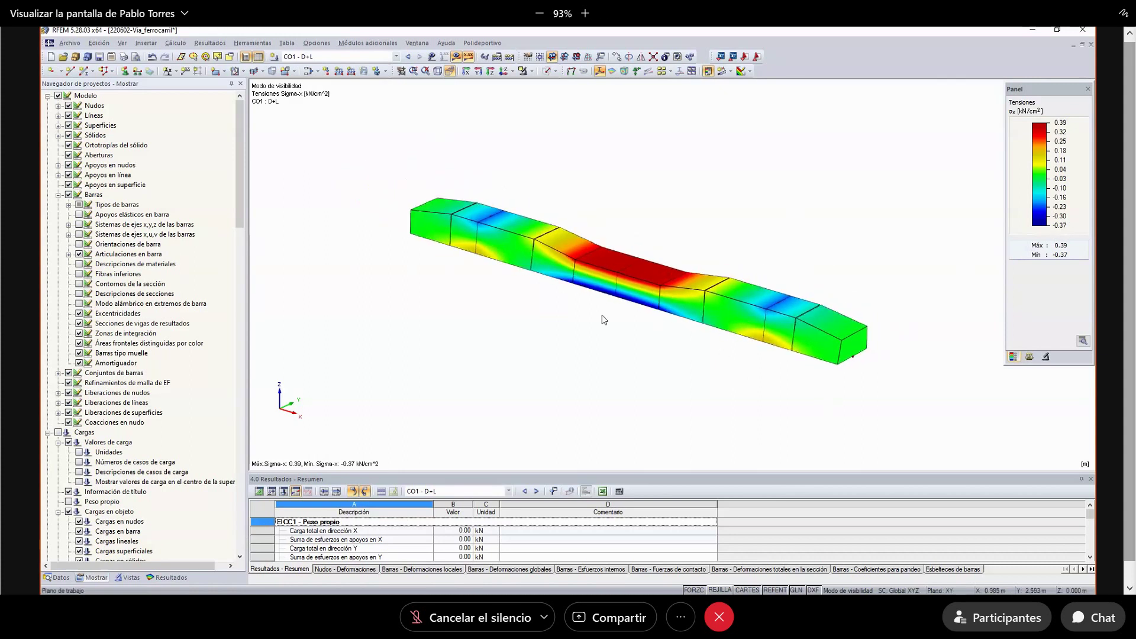
- Switch to the other open model, 220321-Durmiente, in the Estudios project
click(65, 579)
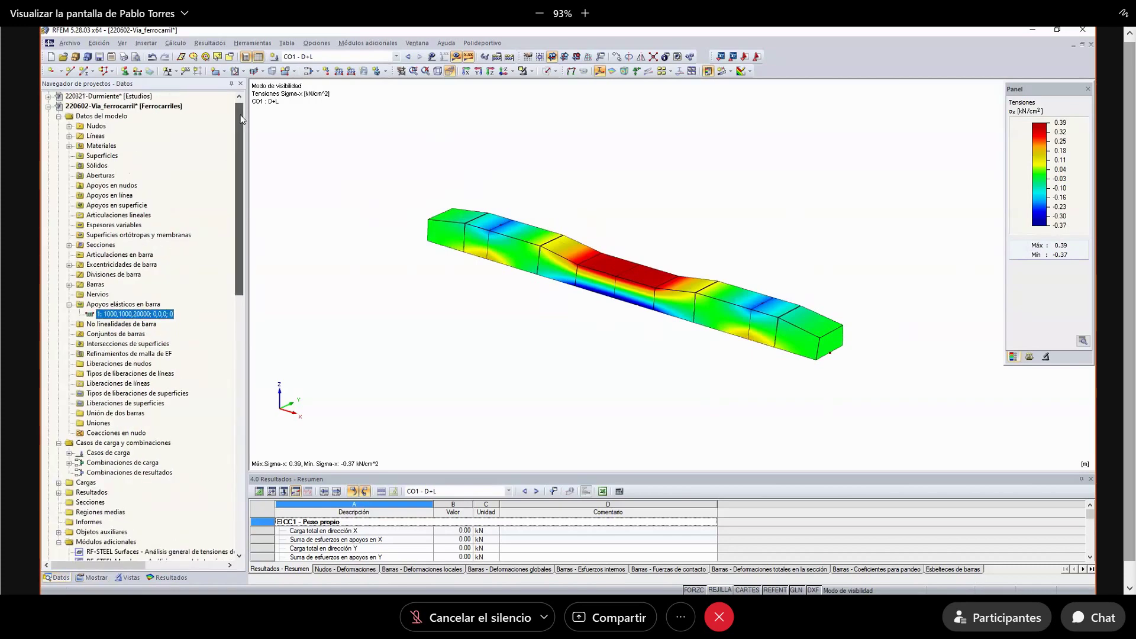
double_click(110, 109)
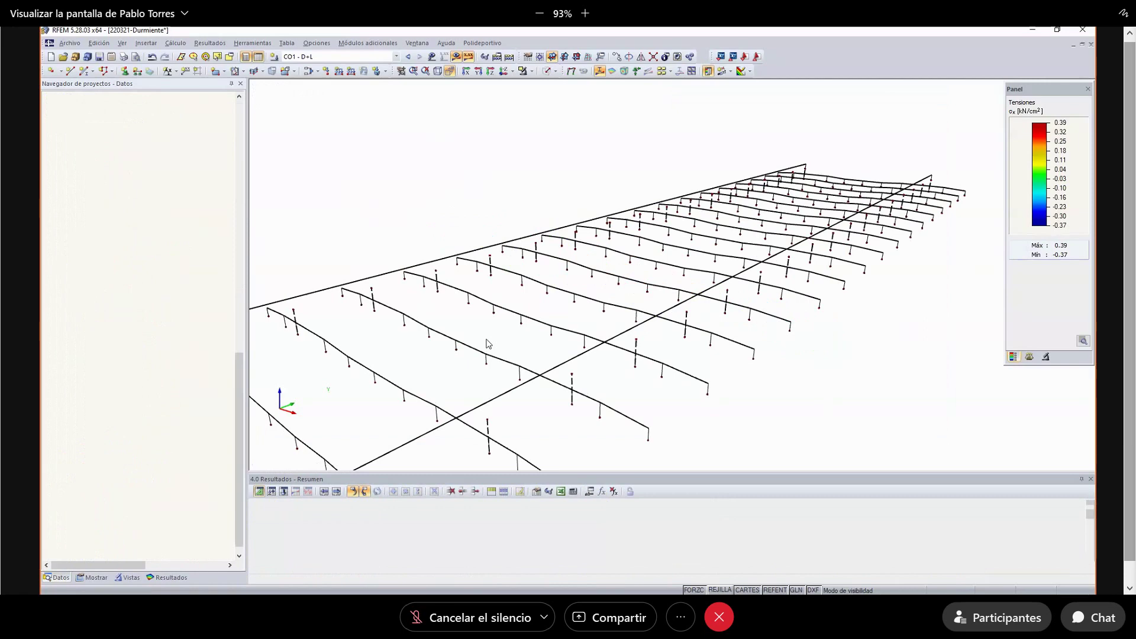
scroll(770, 255, down, 2)
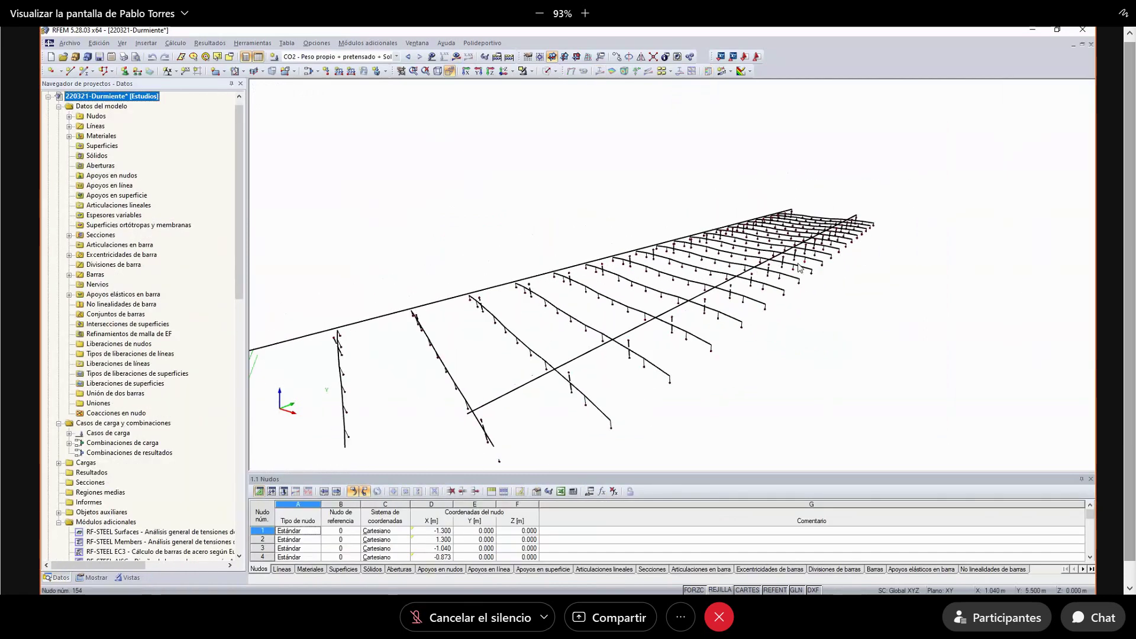
- Set the Durmiente track model to an isometric view and display its rails and sleepers as rendered solids
click(438, 71)
click(532, 71)
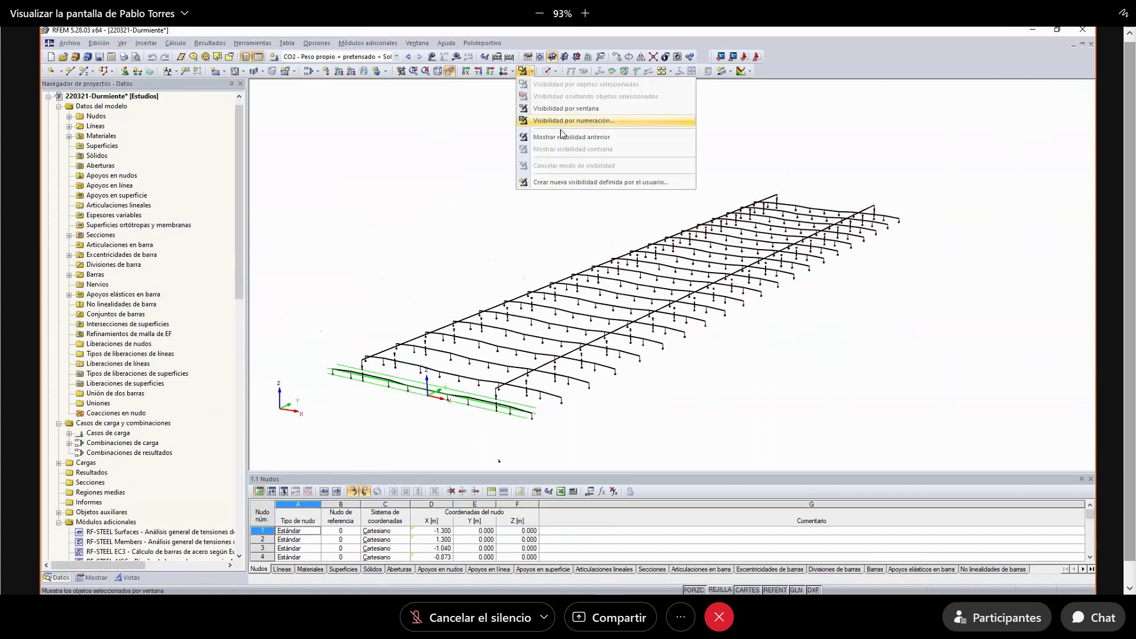
click(549, 72)
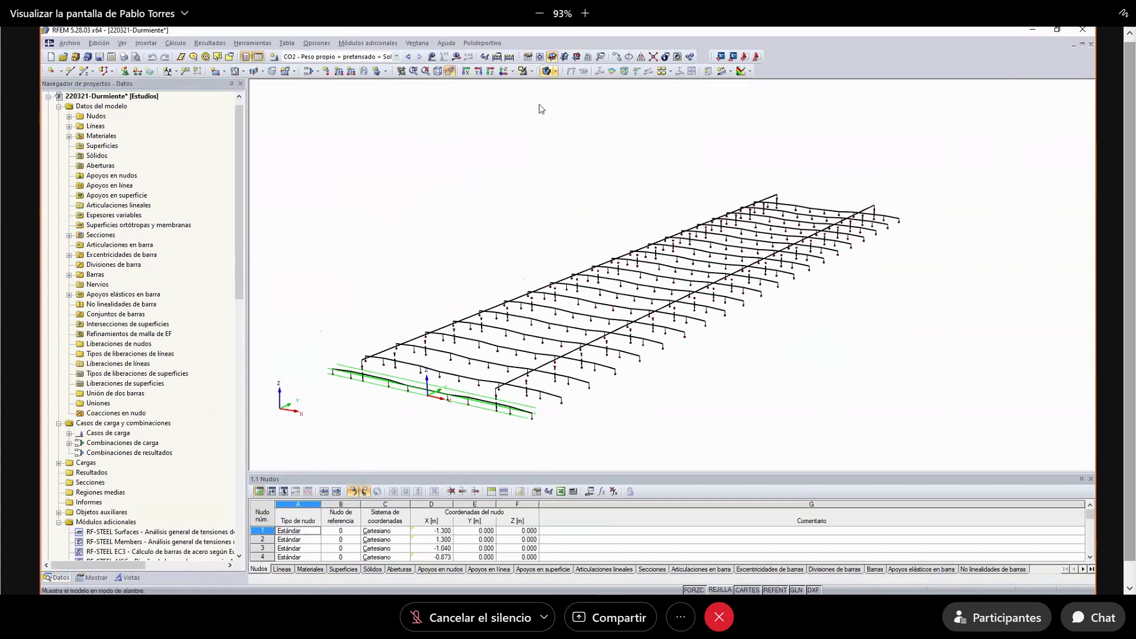
click(546, 72)
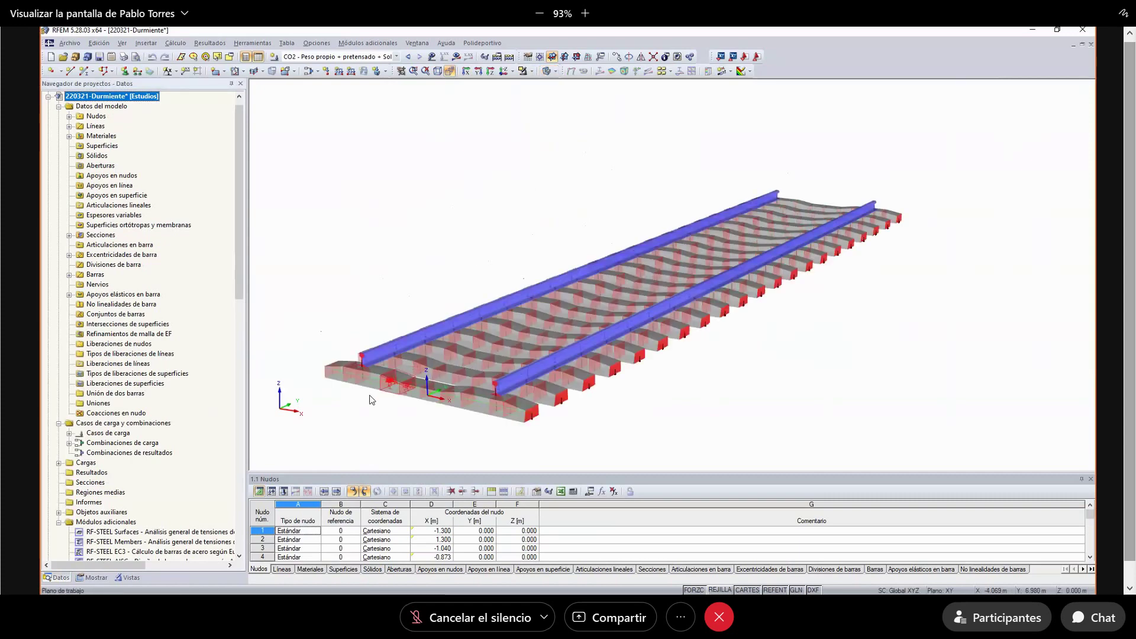
scroll(372, 400, up, 5)
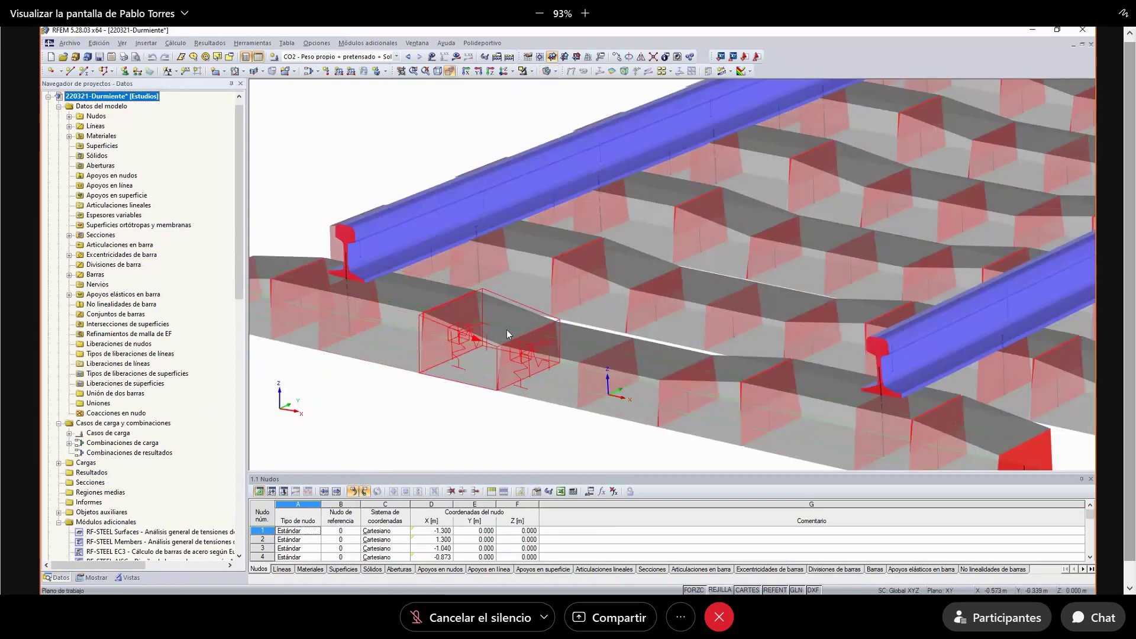
scroll(507, 334, down, 2)
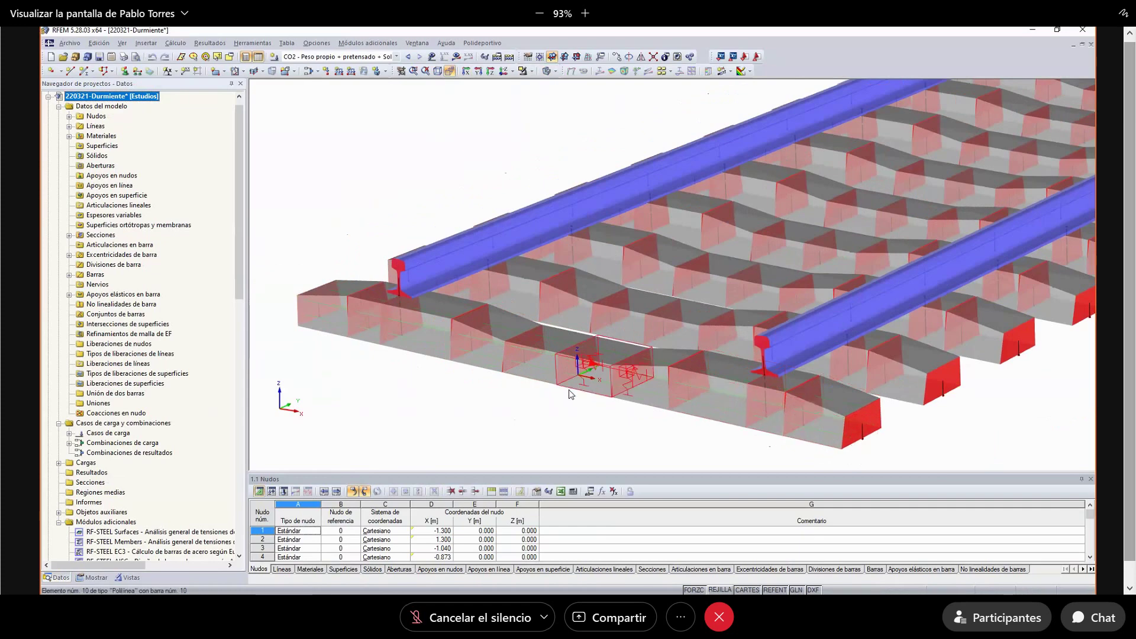
scroll(425, 385, down, 3)
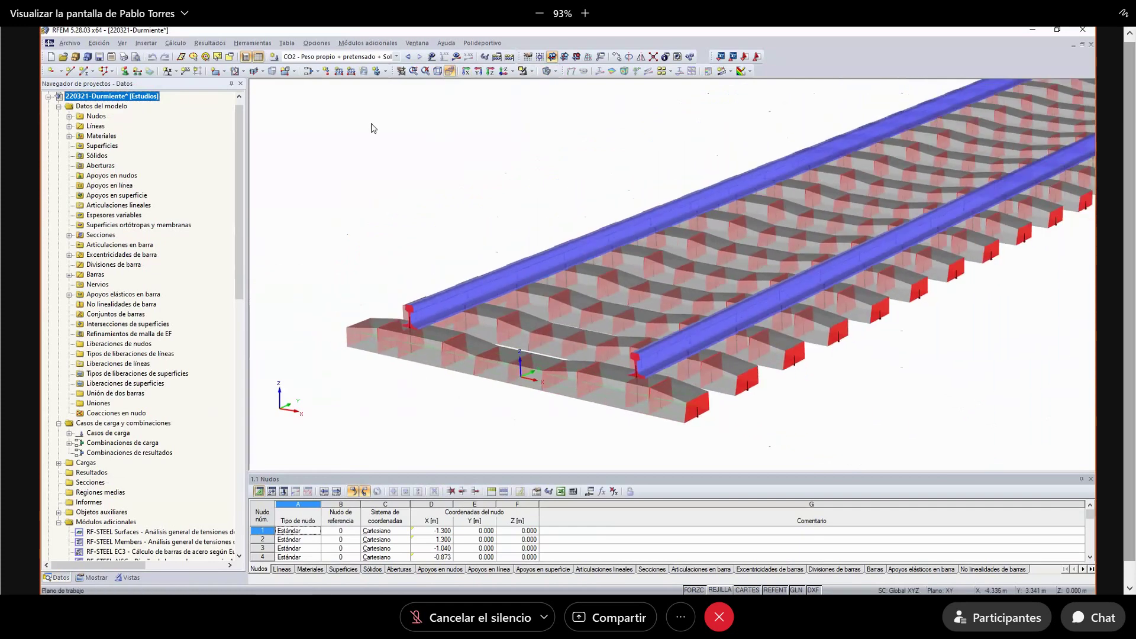
- Select load case CC2 - Pretensado and turn on the display of the loads (Cargas) on the track model
click(396, 56)
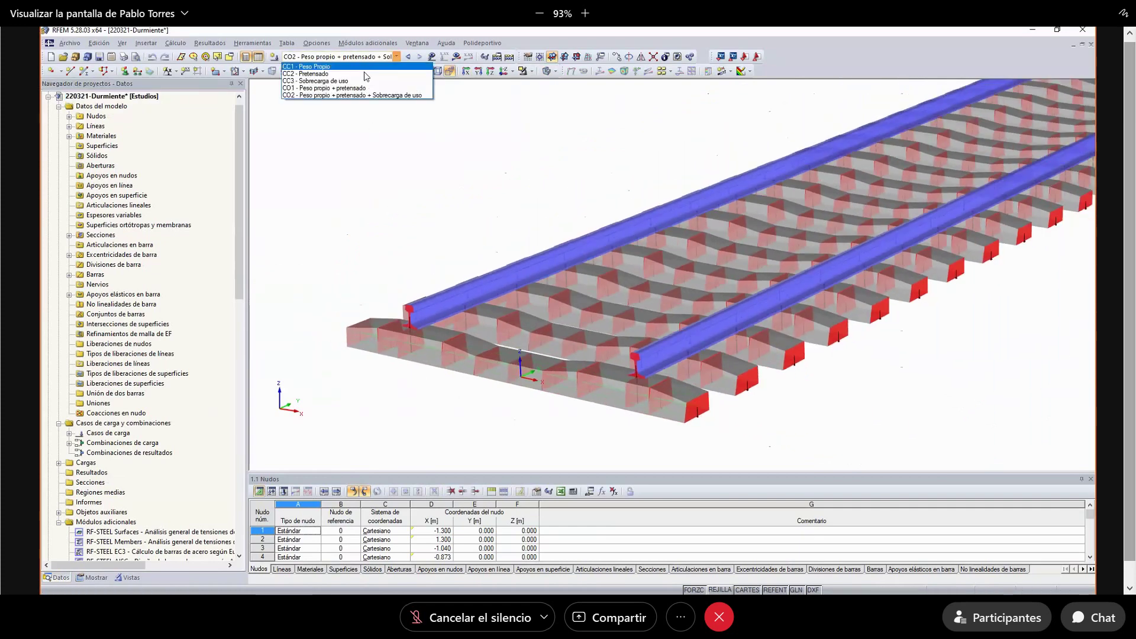
click(324, 75)
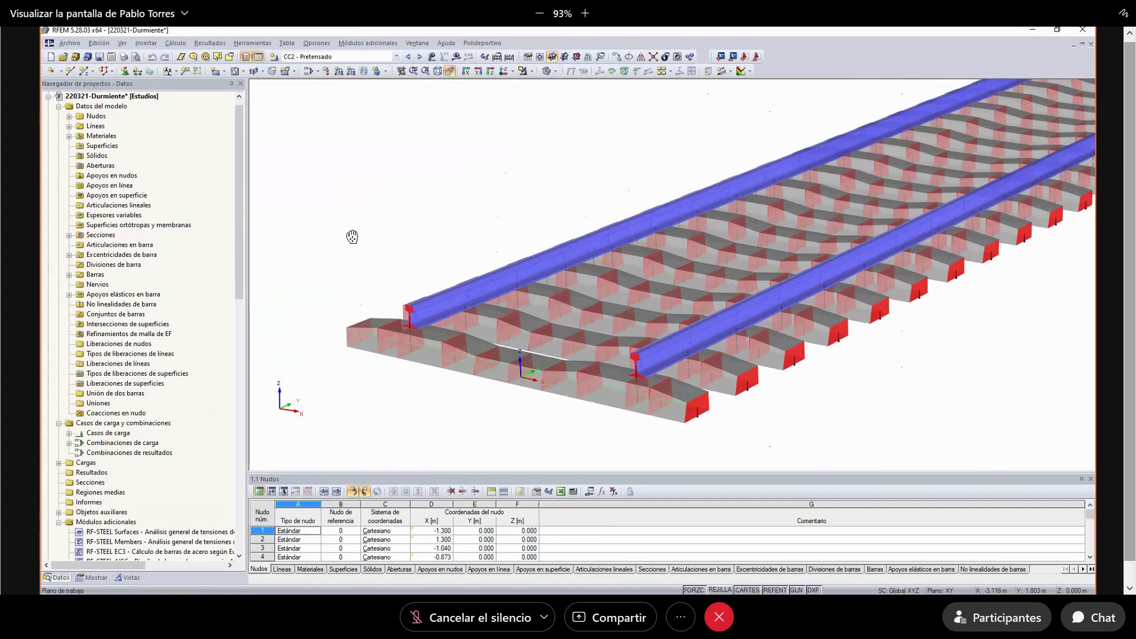
ctrl+middle_drag(352, 237, 439, 260)
scroll(312, 246, down, 1)
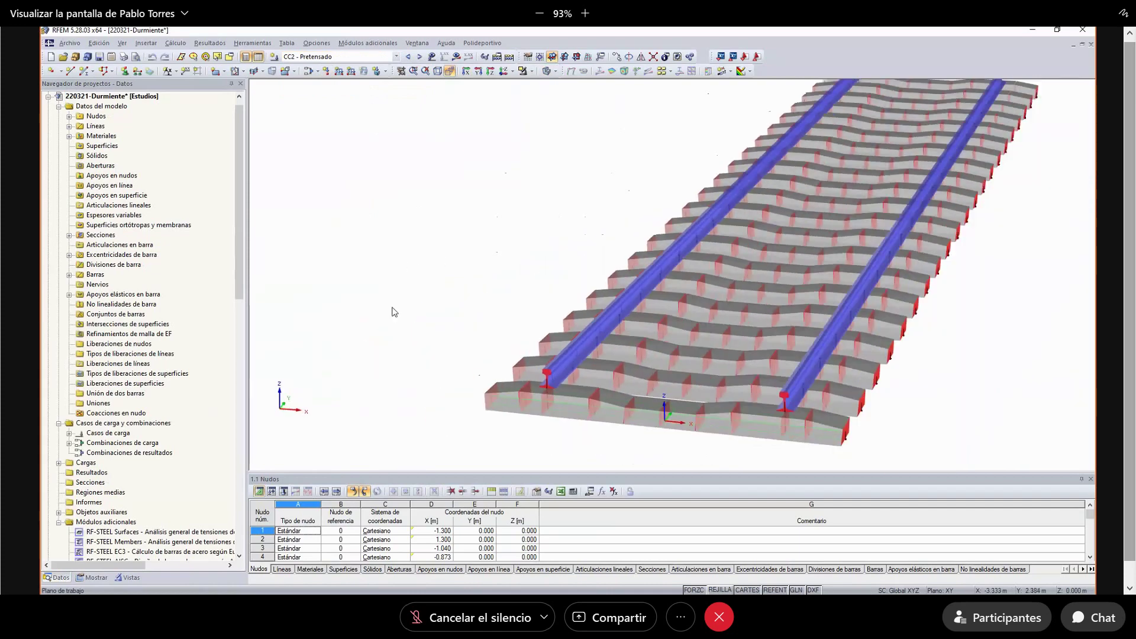
scroll(395, 312, down, 1)
click(93, 577)
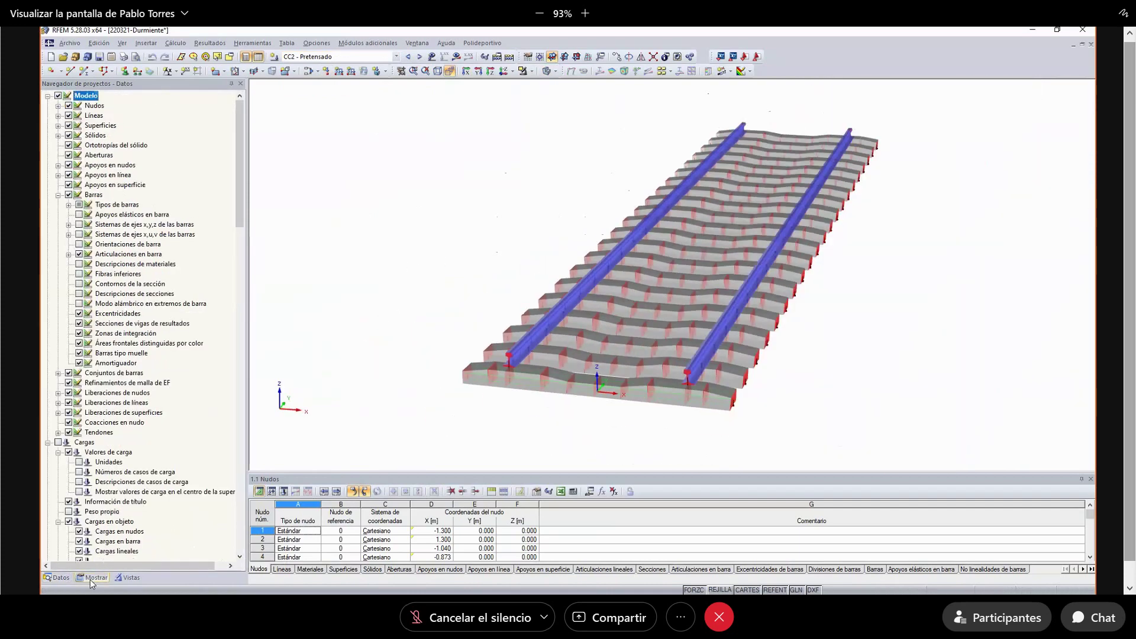
drag(240, 178, 239, 247)
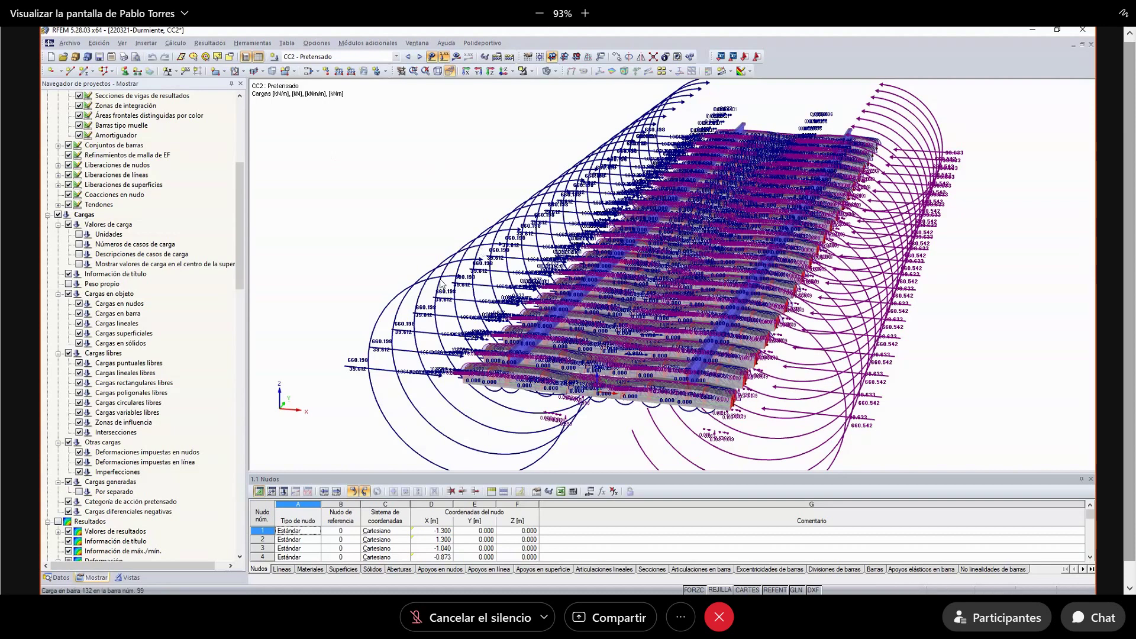
- Examine the prestressing loads and moments acting on the sleeper ends and along the sleepers, both up close and for the whole track
scroll(399, 294, down, 3)
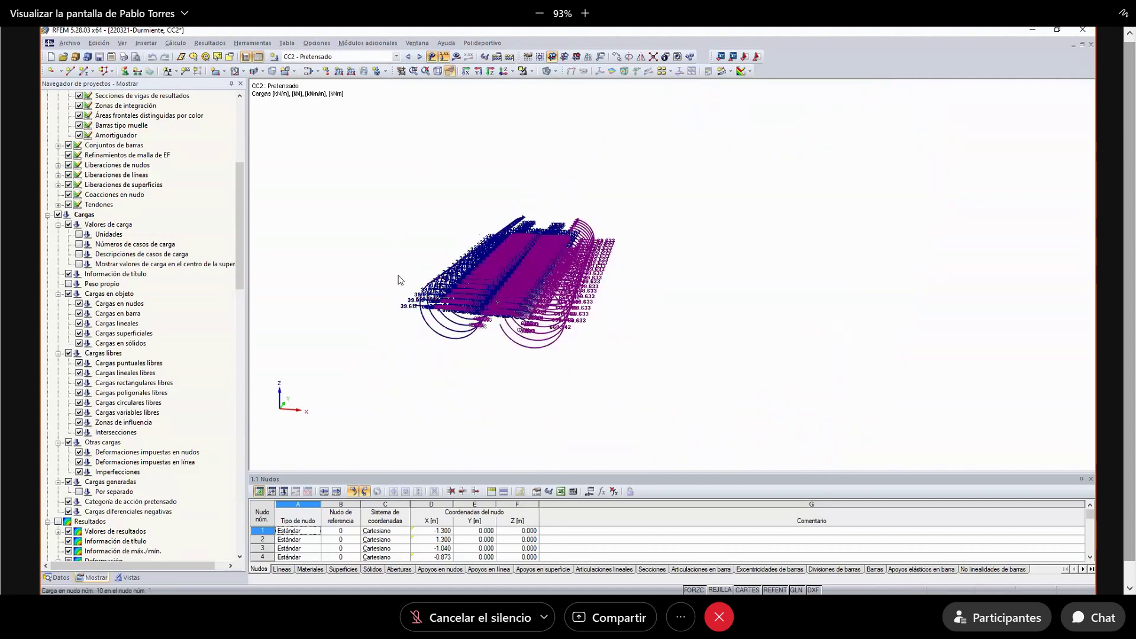
scroll(401, 294, up, 3)
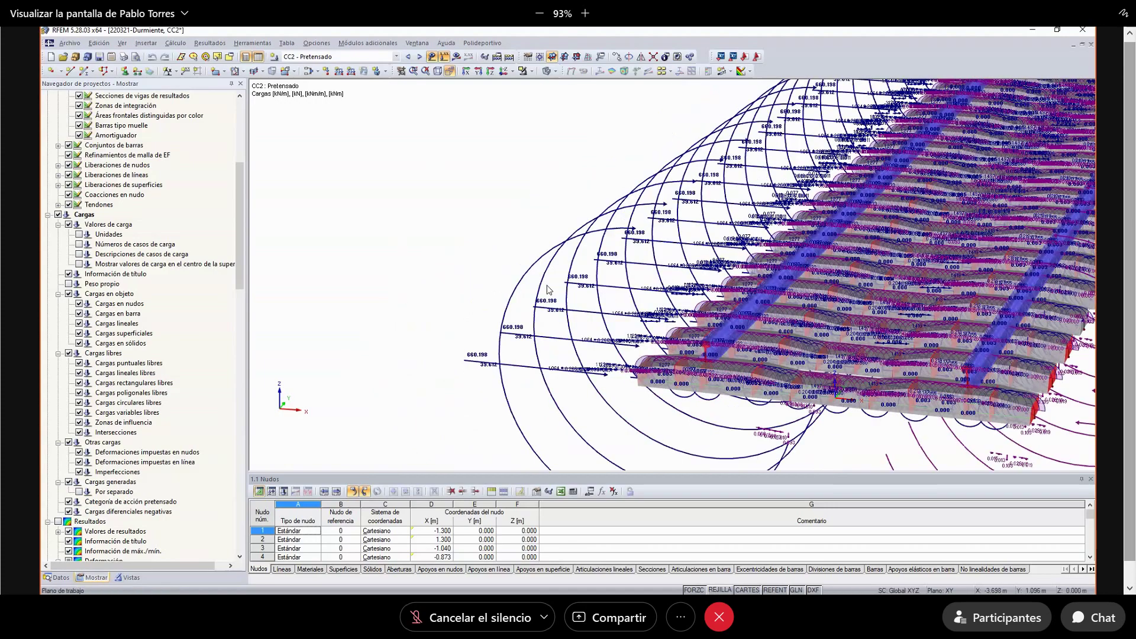
scroll(546, 286, up, 2)
scroll(674, 393, up, 3)
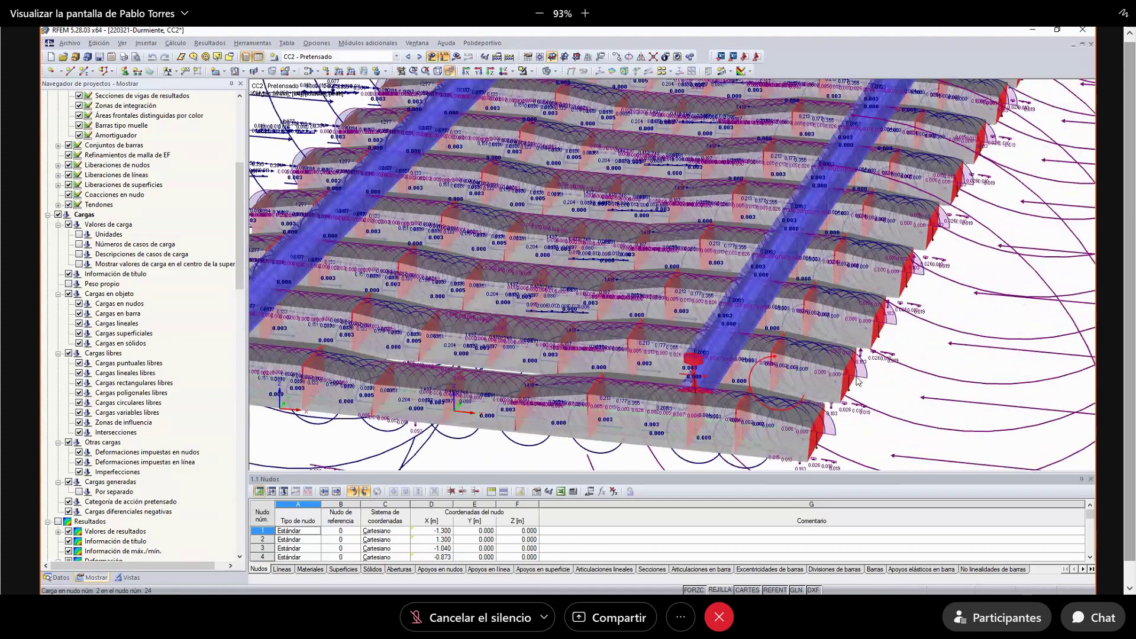
scroll(752, 400, down, 5)
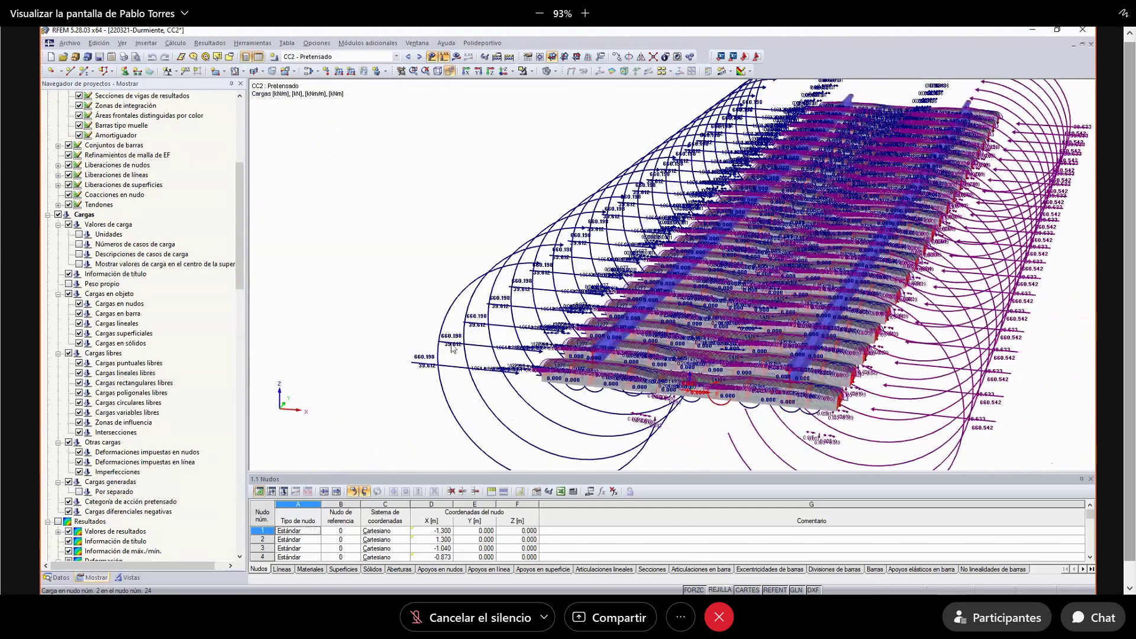
scroll(452, 348, up, 4)
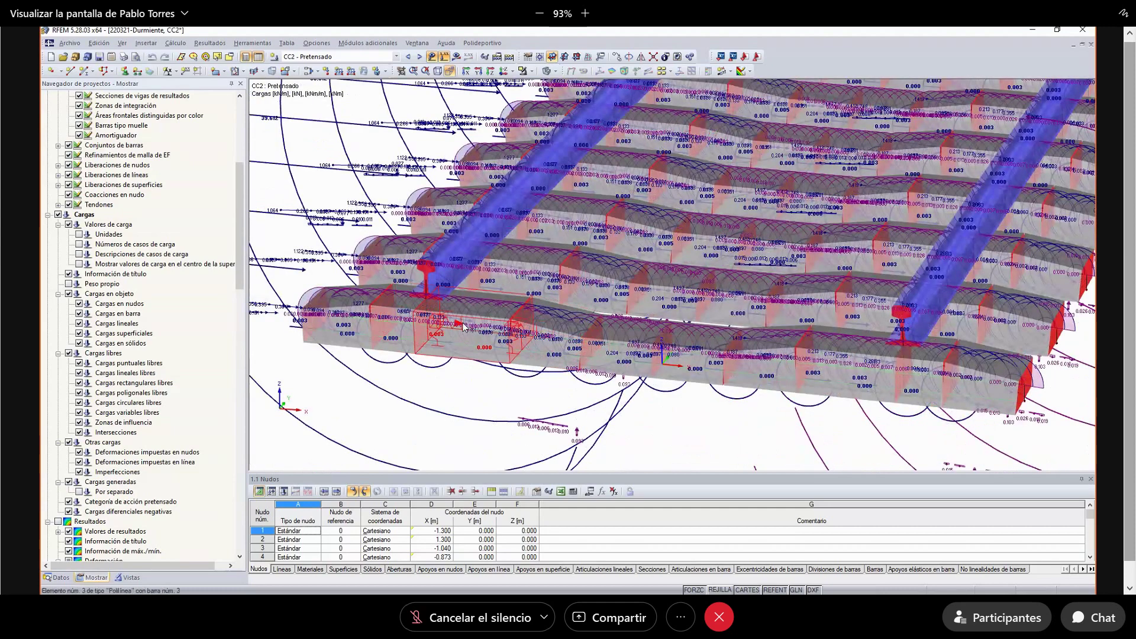
scroll(411, 387, down, 1)
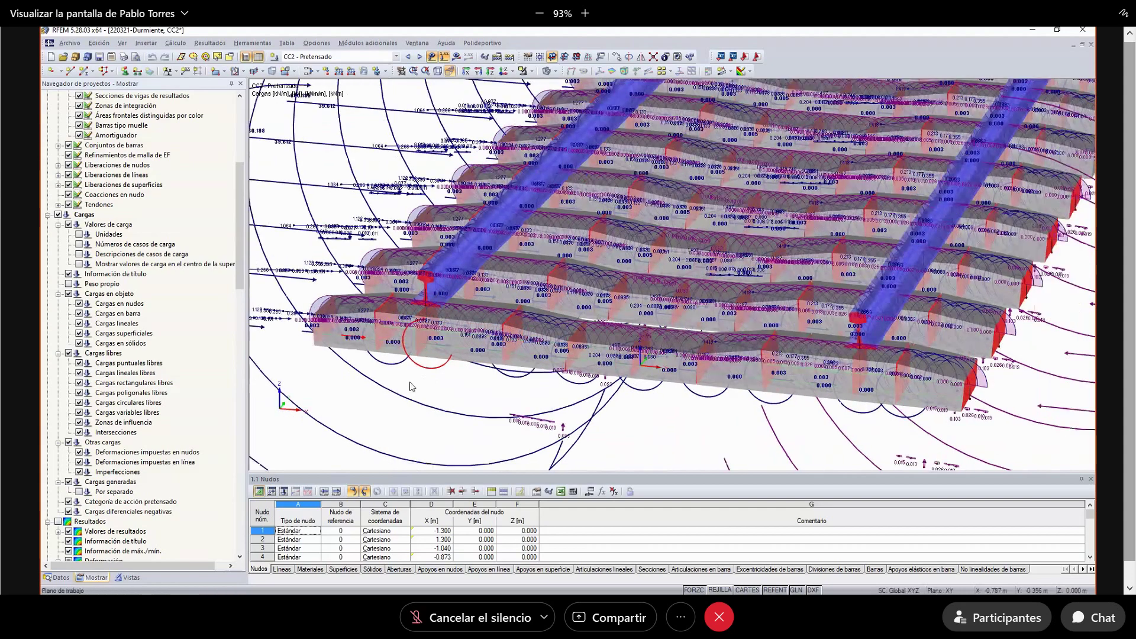
scroll(431, 319, down, 3)
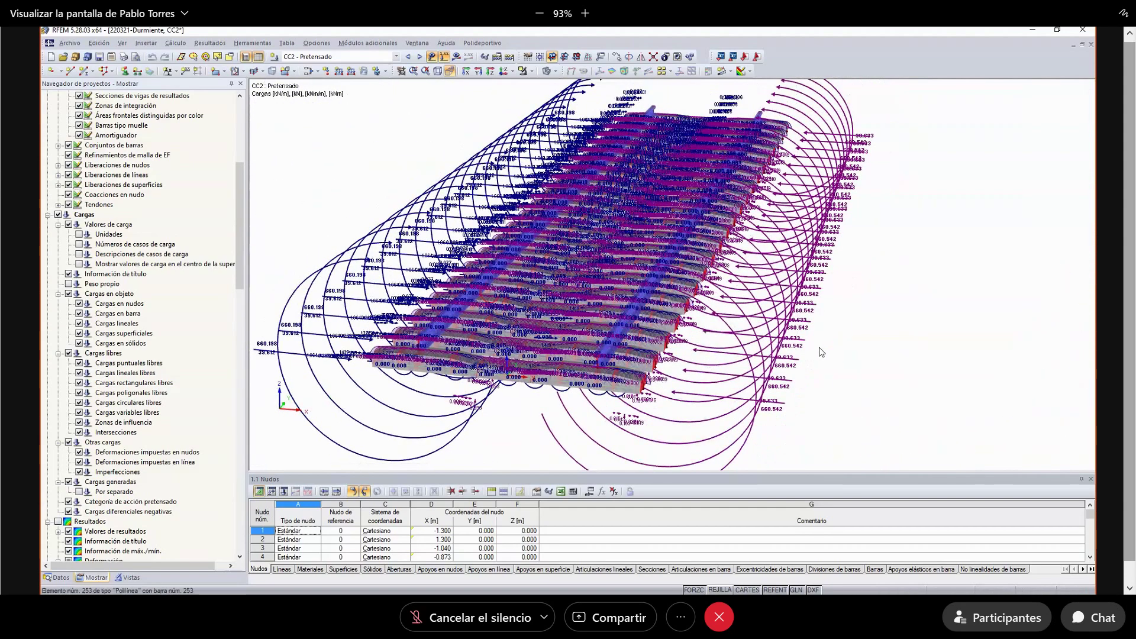
scroll(821, 349, down, 1)
mouse_move(824, 357)
ctrl+middle_down()
mouse_move(578, 290)
mouse_move(816, 344)
ctrl+middle_up()
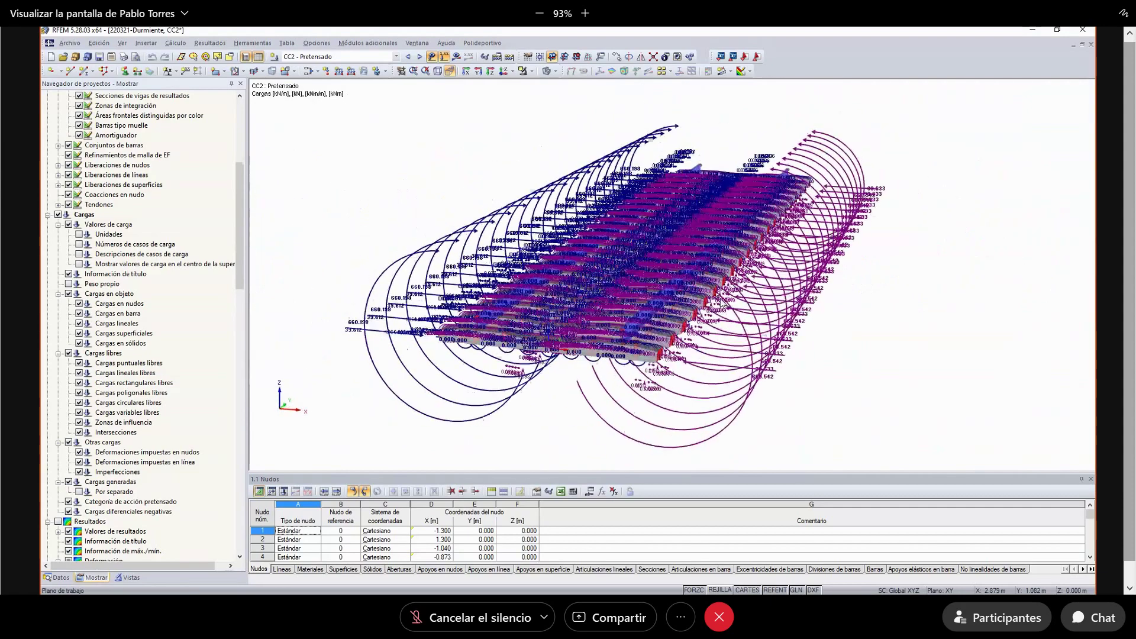
- Display the loads of combination CO2 - Peso propio + pretensado + Sobrecarga de uso
click(397, 57)
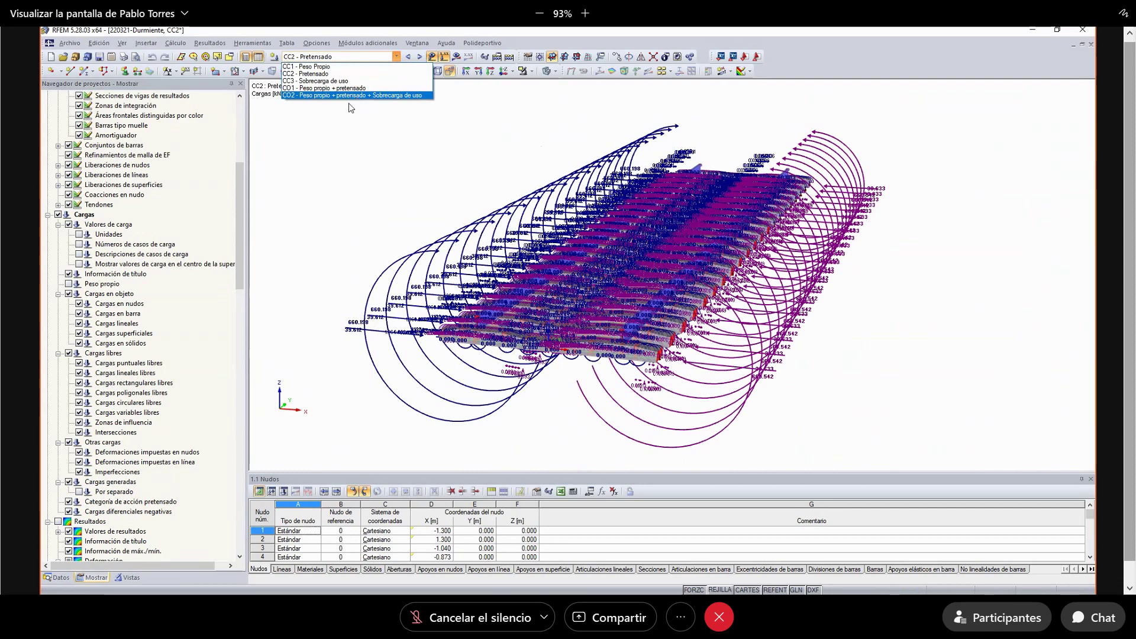
click(349, 95)
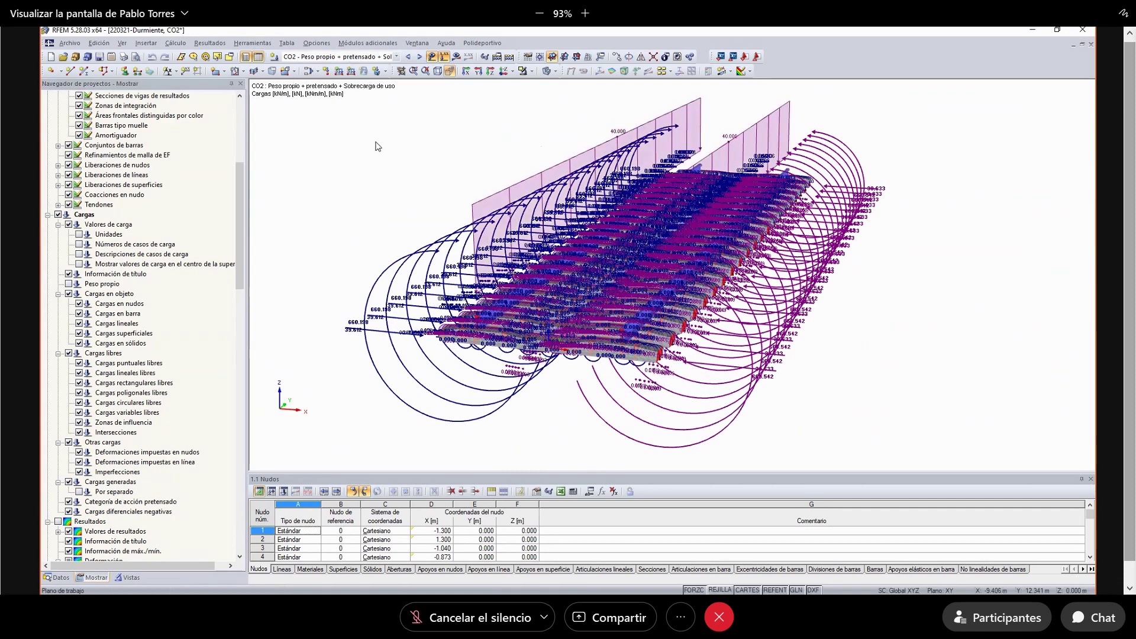
click(397, 57)
click(397, 57)
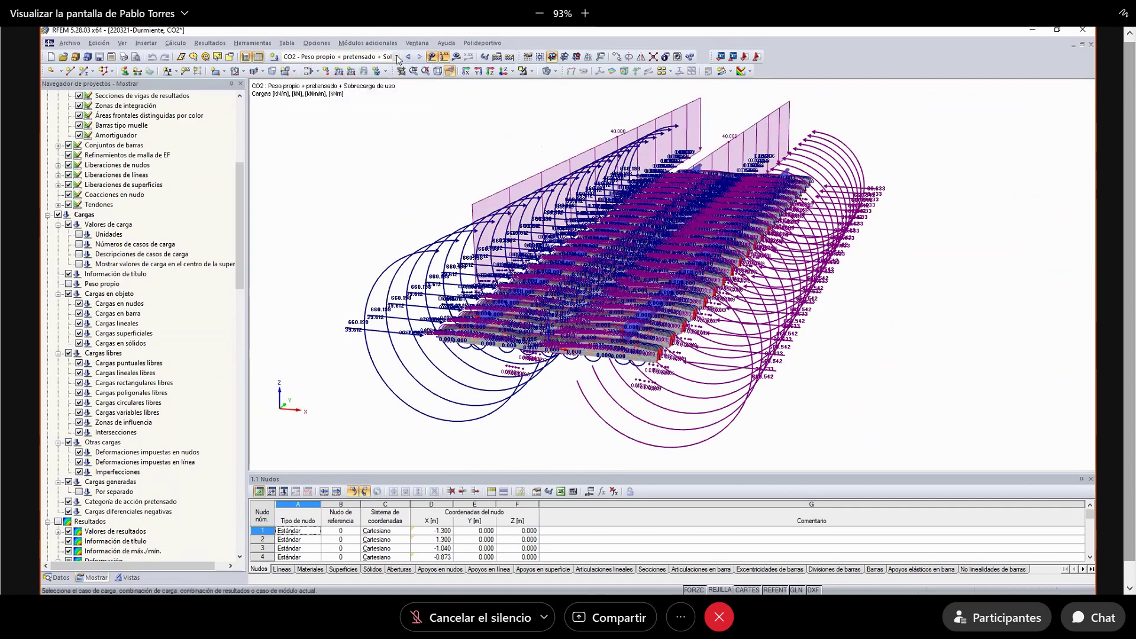
- Close the 220321-Durmiente model without saving its changes
click(58, 578)
right_click(110, 101)
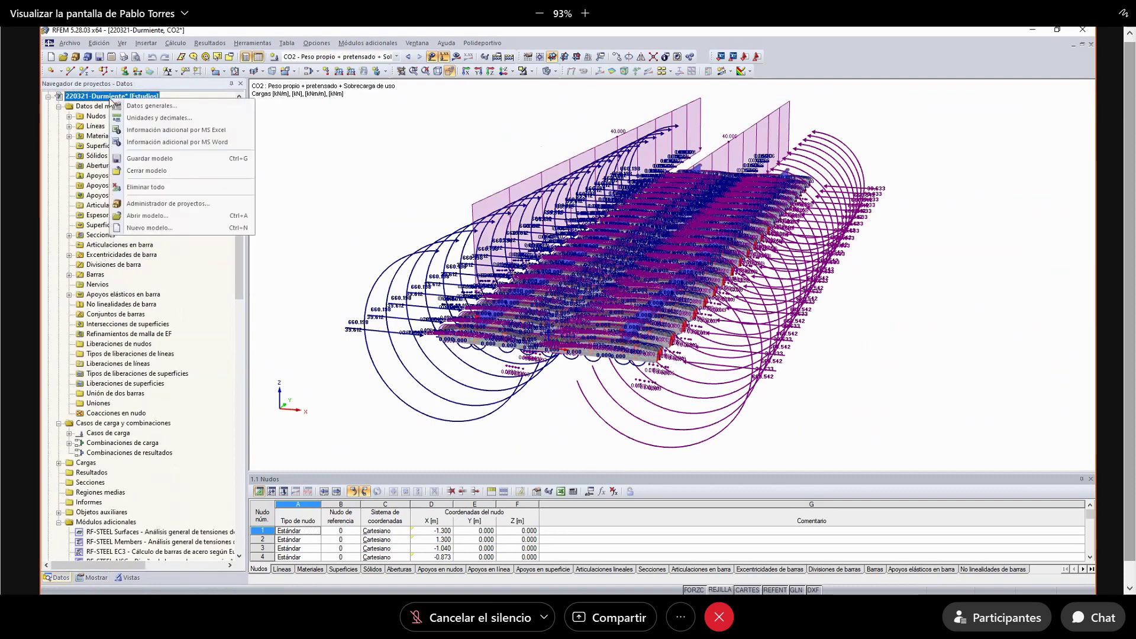
click(134, 171)
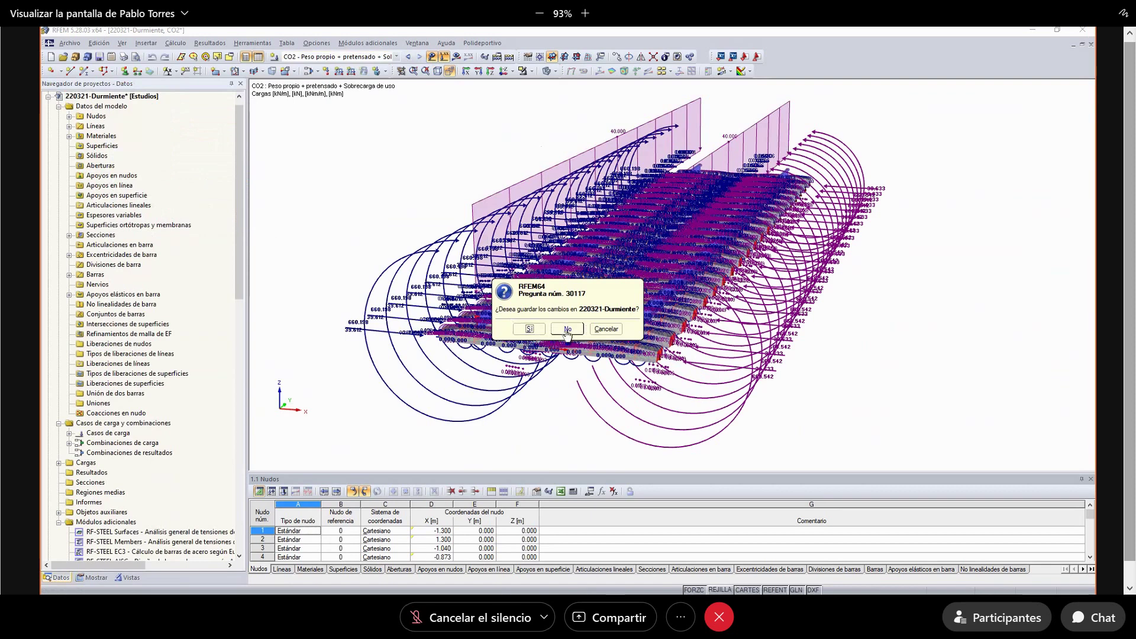
click(567, 329)
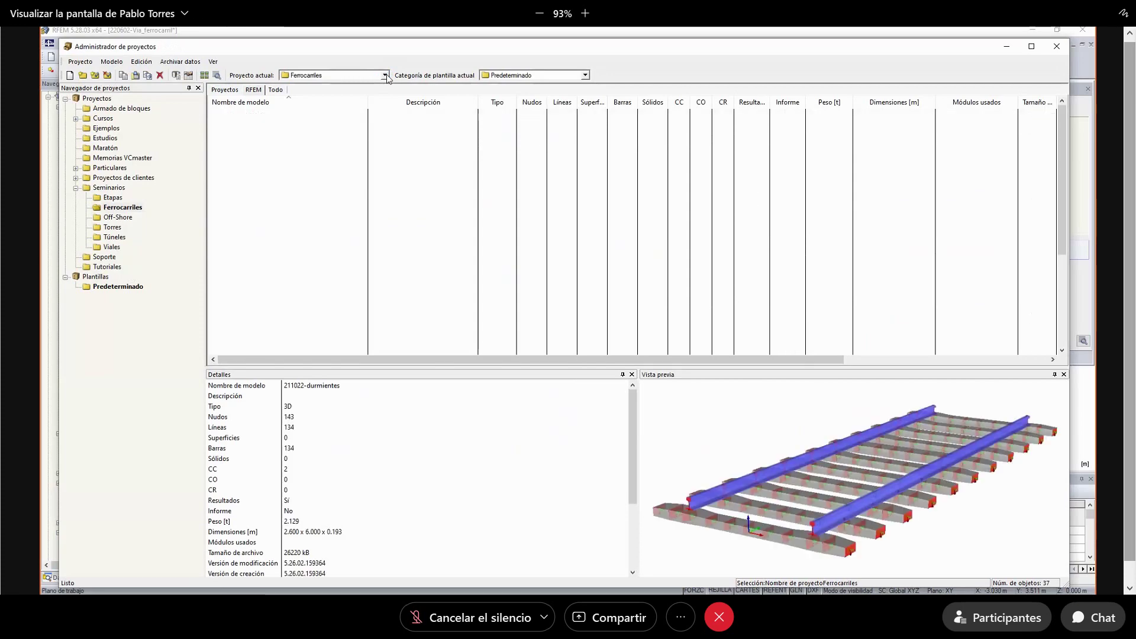
- Switch the project manager to the Estudios project and open the 220321-Durmiente model from it
click(385, 76)
scroll(318, 118, up, 2)
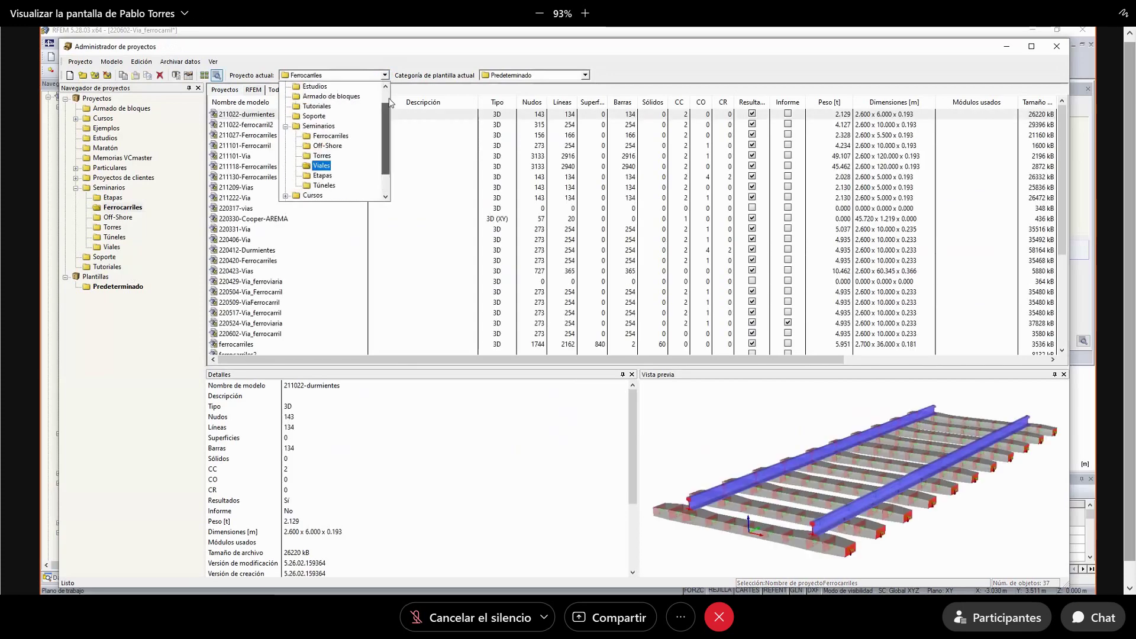
click(316, 107)
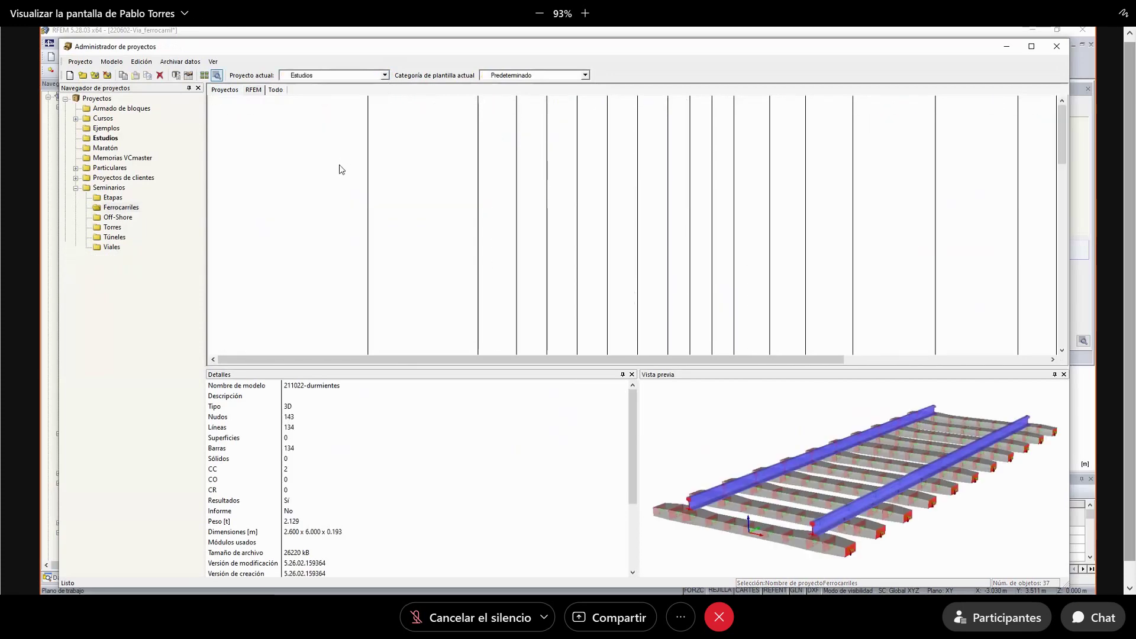
click(245, 135)
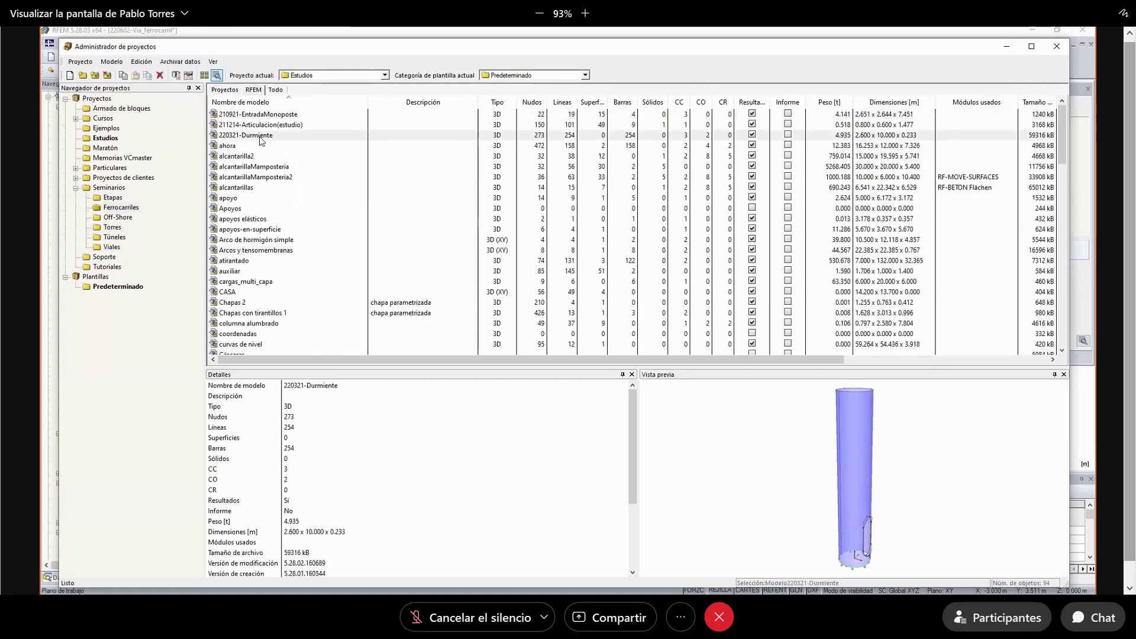
double_click(260, 138)
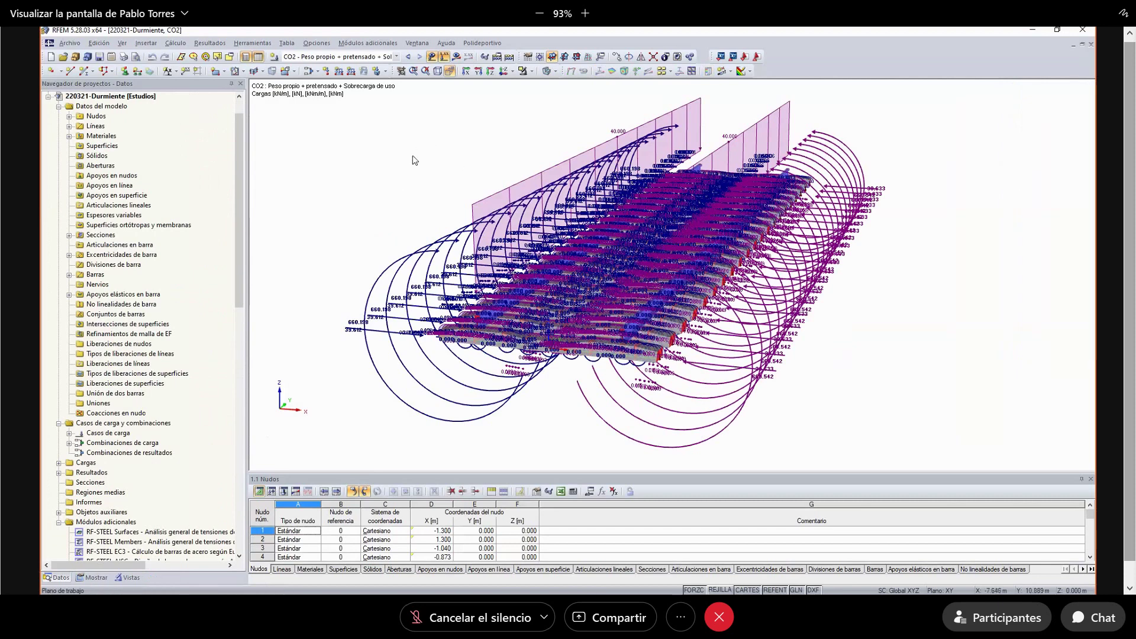
- Show the calculated results for combination CO2 - Peso propio + pretensado + Sobrecarga de uso
click(397, 57)
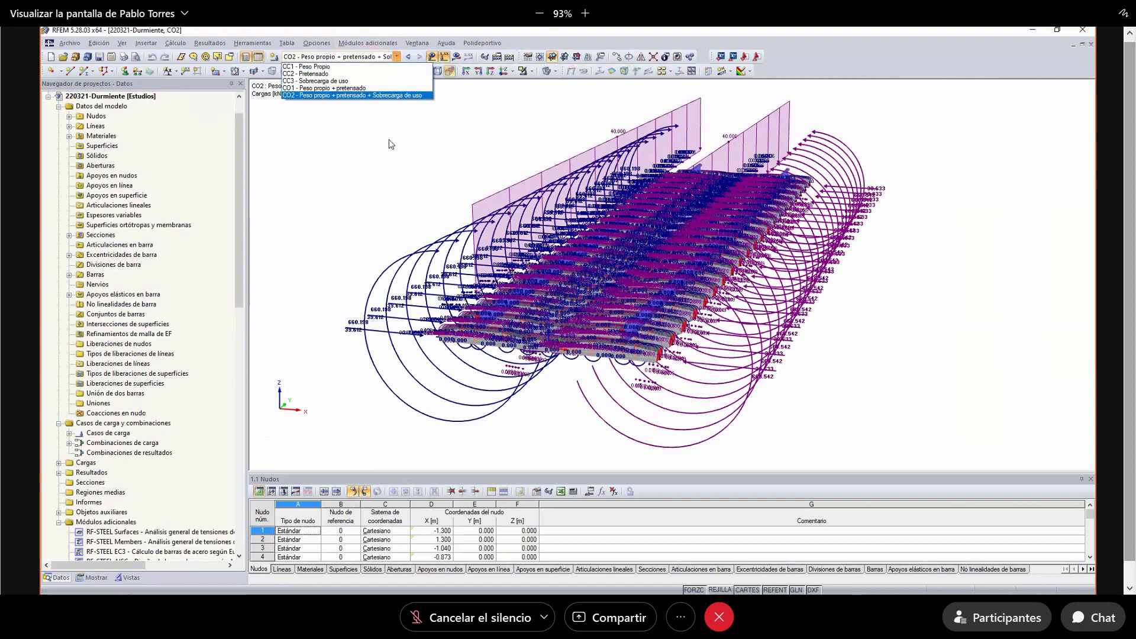
click(351, 96)
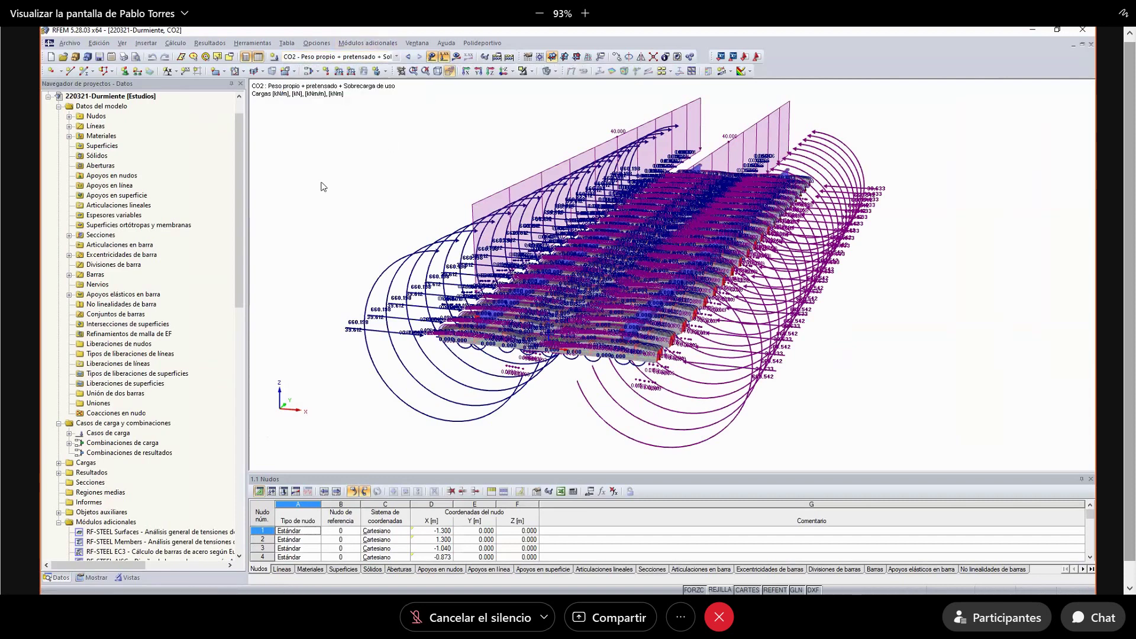
click(456, 57)
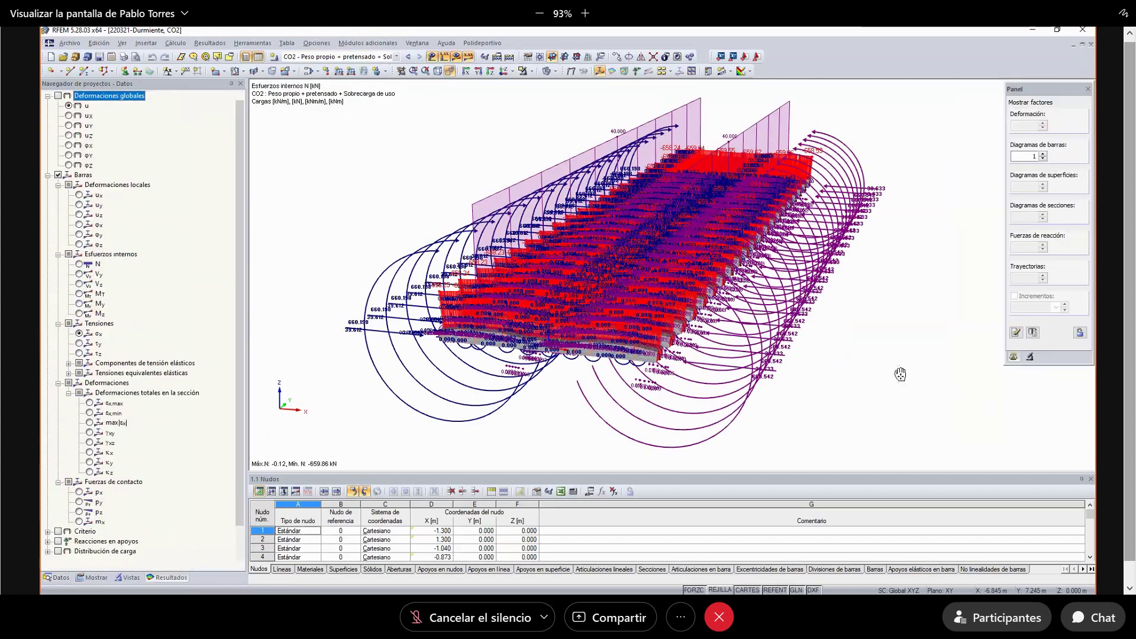
- Display the global deformations u of the track model and hide all loads
ctrl+middle_drag(868, 375, 770, 379)
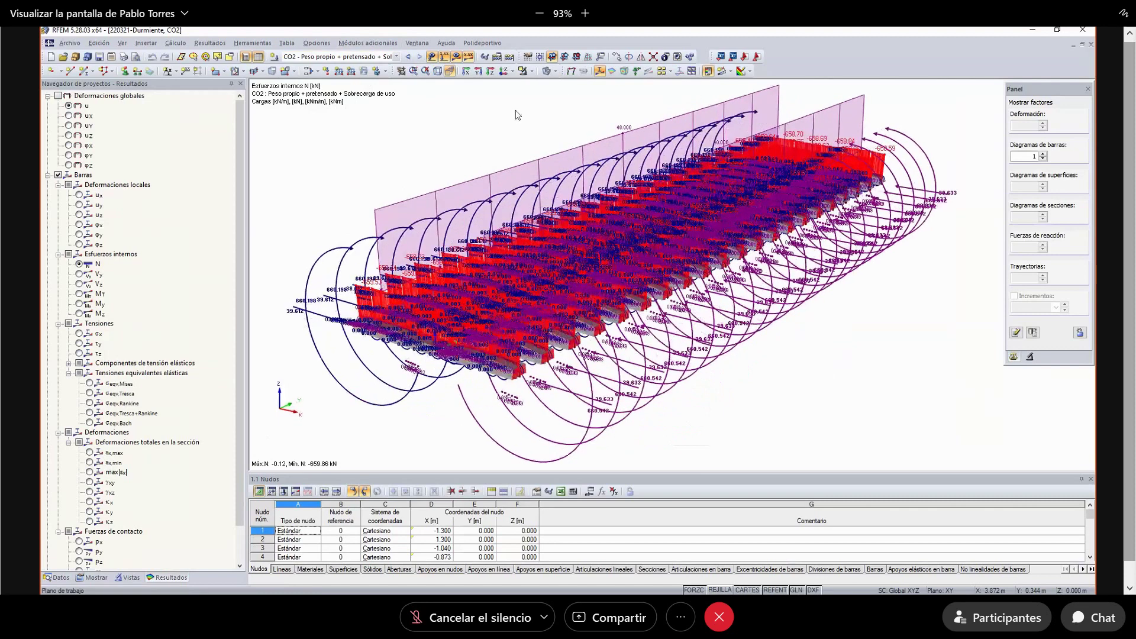
click(571, 71)
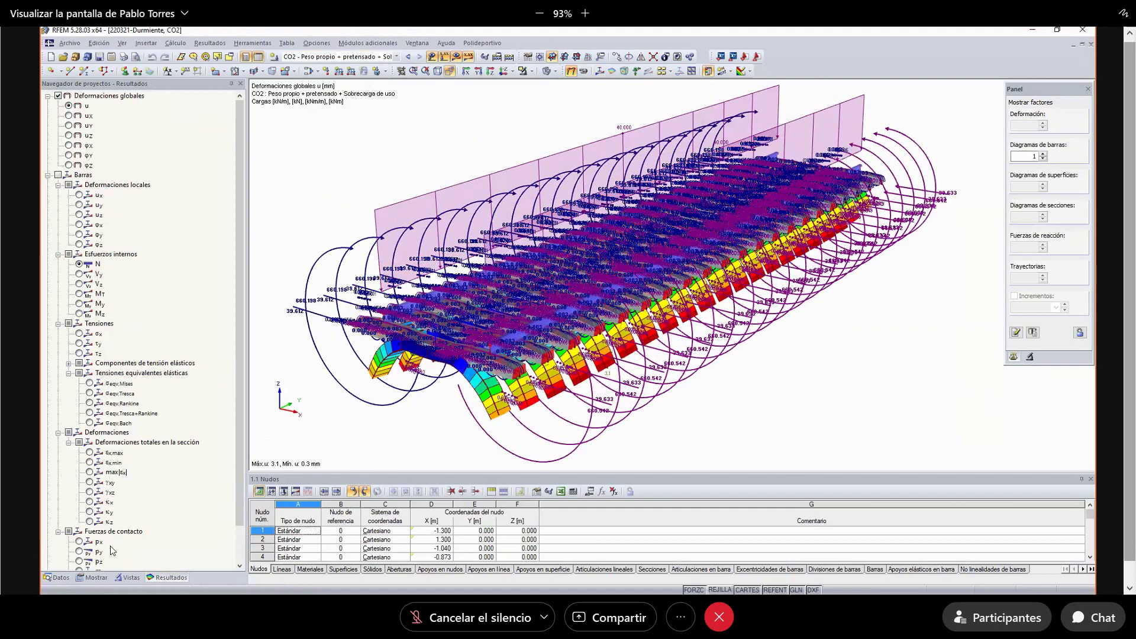
click(92, 577)
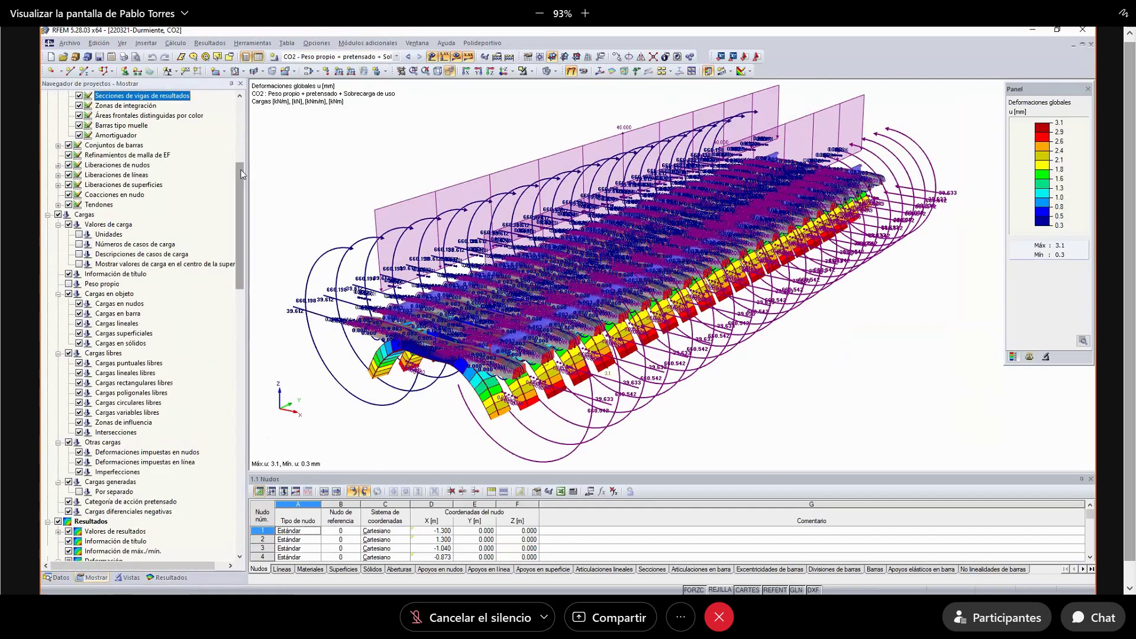
drag(239, 172, 237, 105)
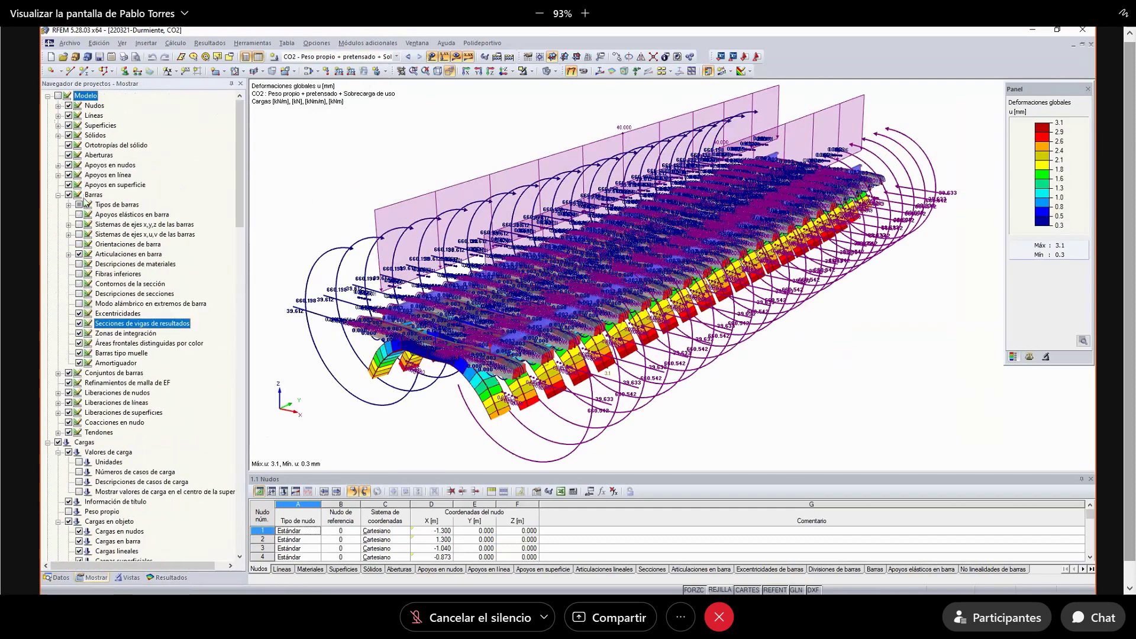
click(57, 443)
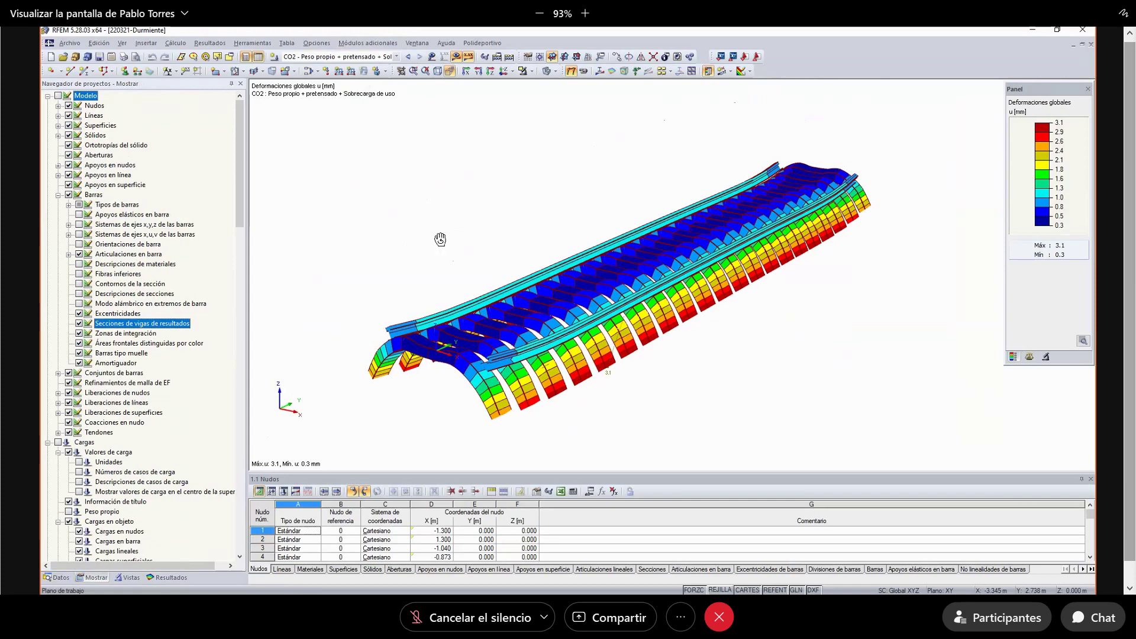
- Select one complete sleeper in the track model and isolate it so only that sleeper is shown
ctrl+middle_drag(436, 241, 557, 206)
ctrl+middle_drag(339, 263, 522, 185)
drag(519, 180, 544, 316)
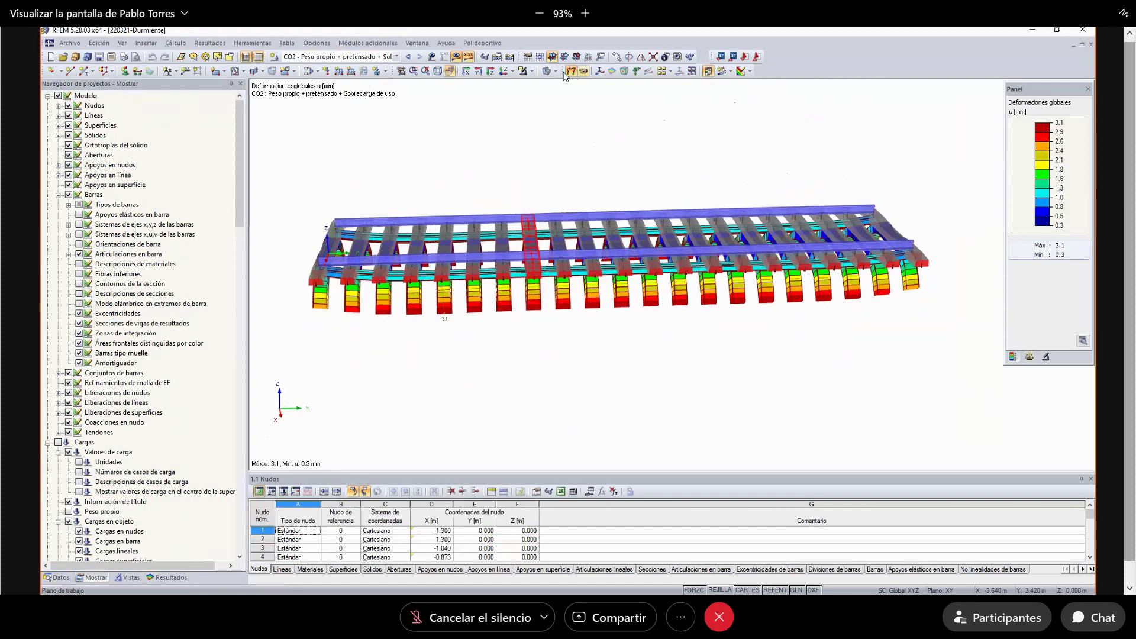
click(543, 73)
click(546, 89)
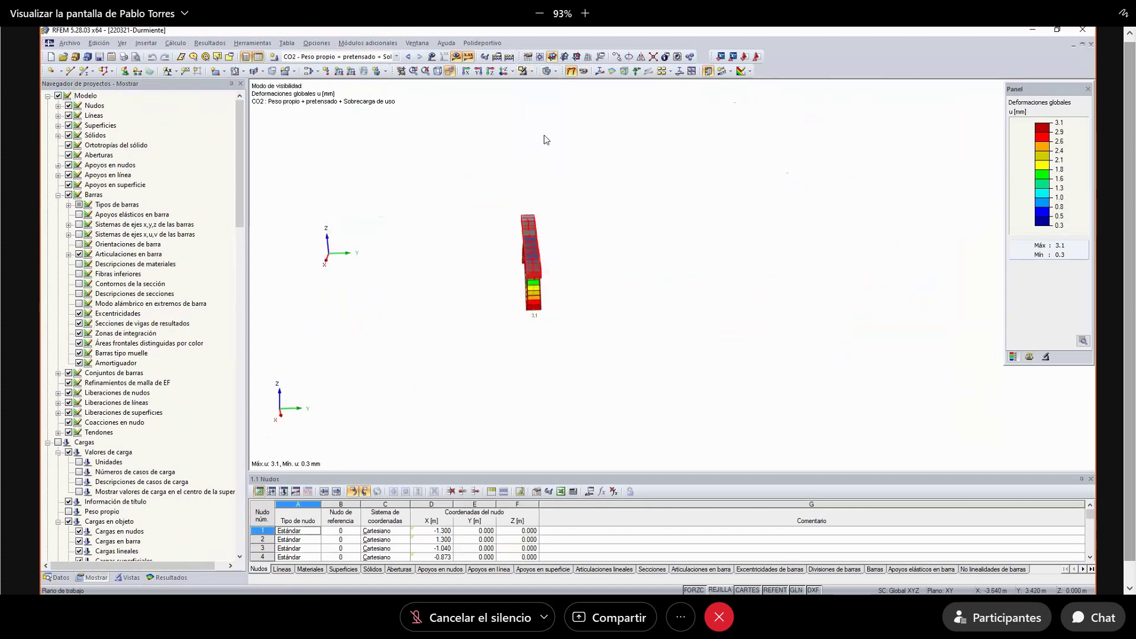
middle_drag(600, 319, 671, 305)
scroll(511, 242, up, 8)
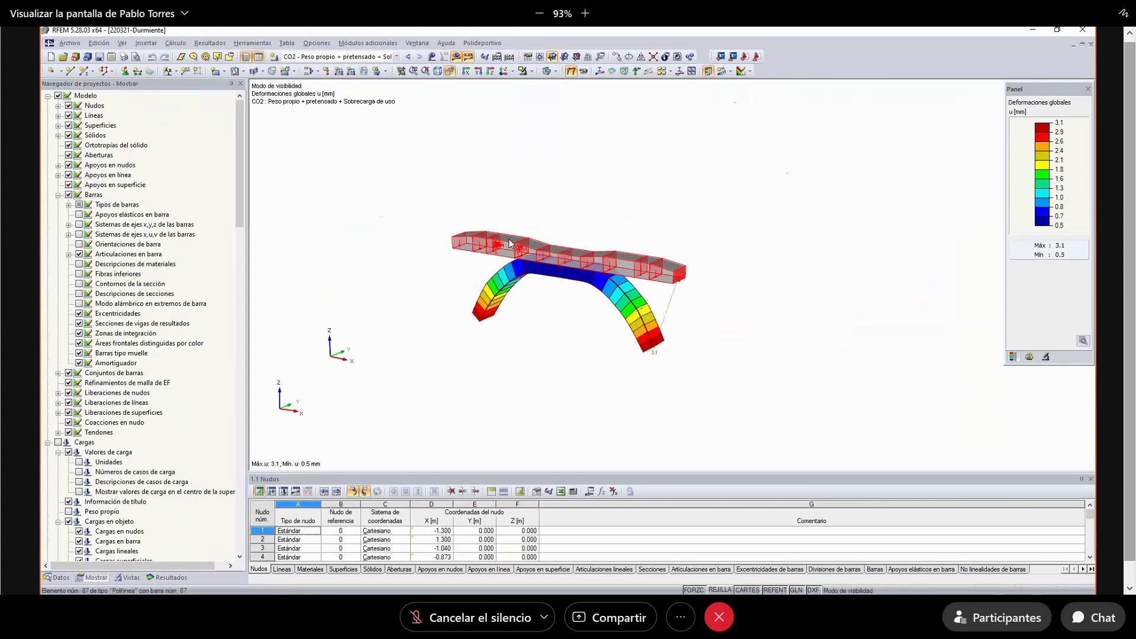
- Show the isolated sleeper's axial force N, followed by its normal stresses σx
click(599, 71)
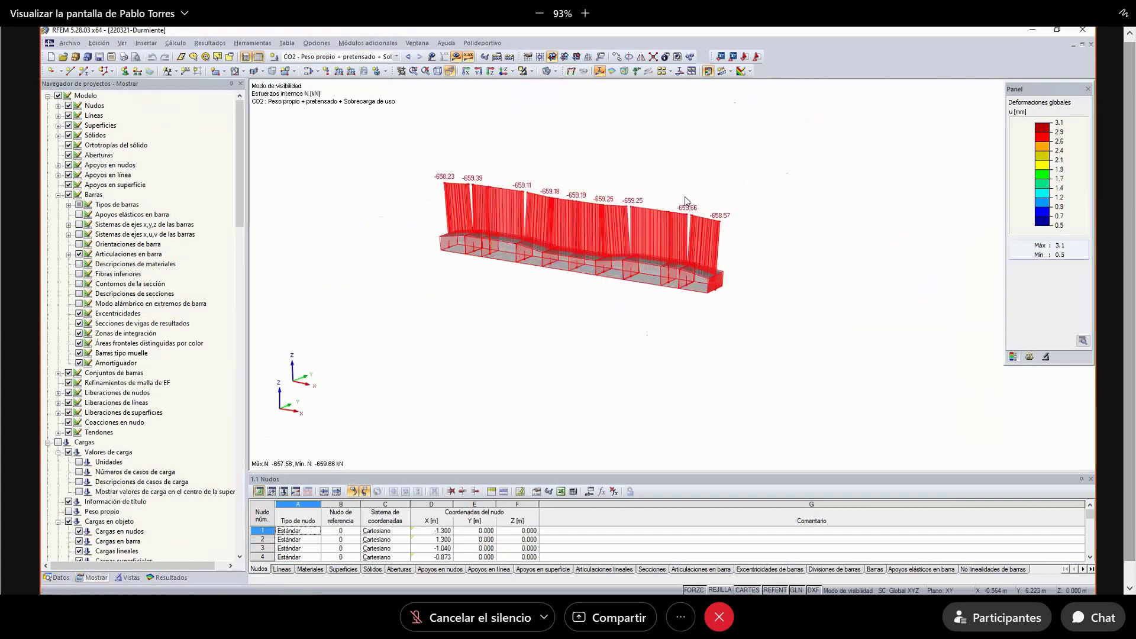
click(170, 578)
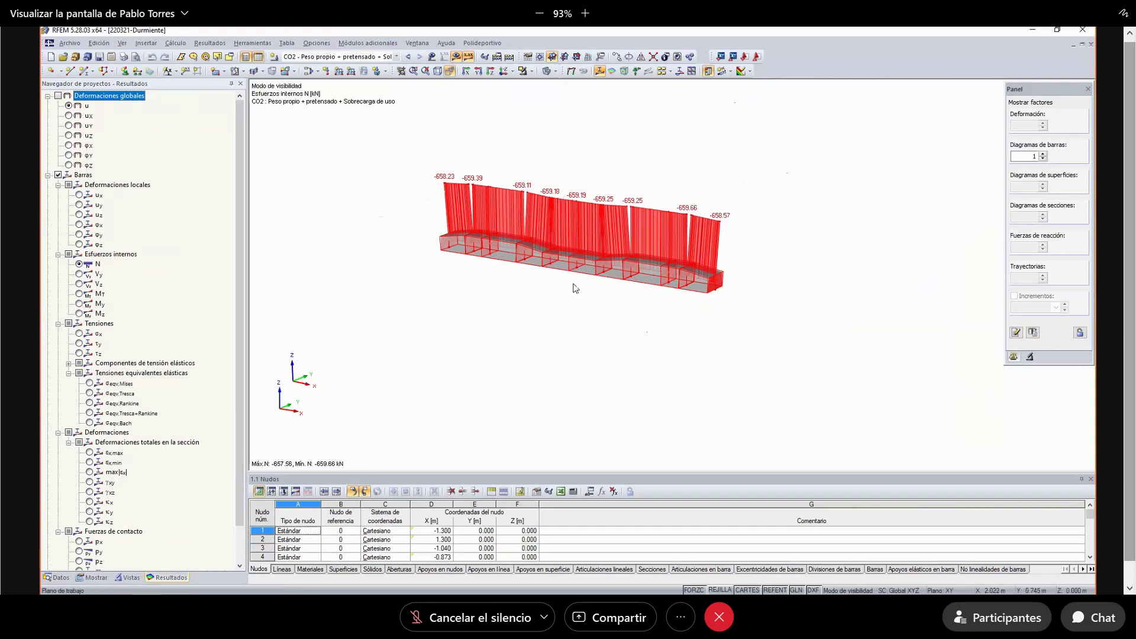
click(79, 334)
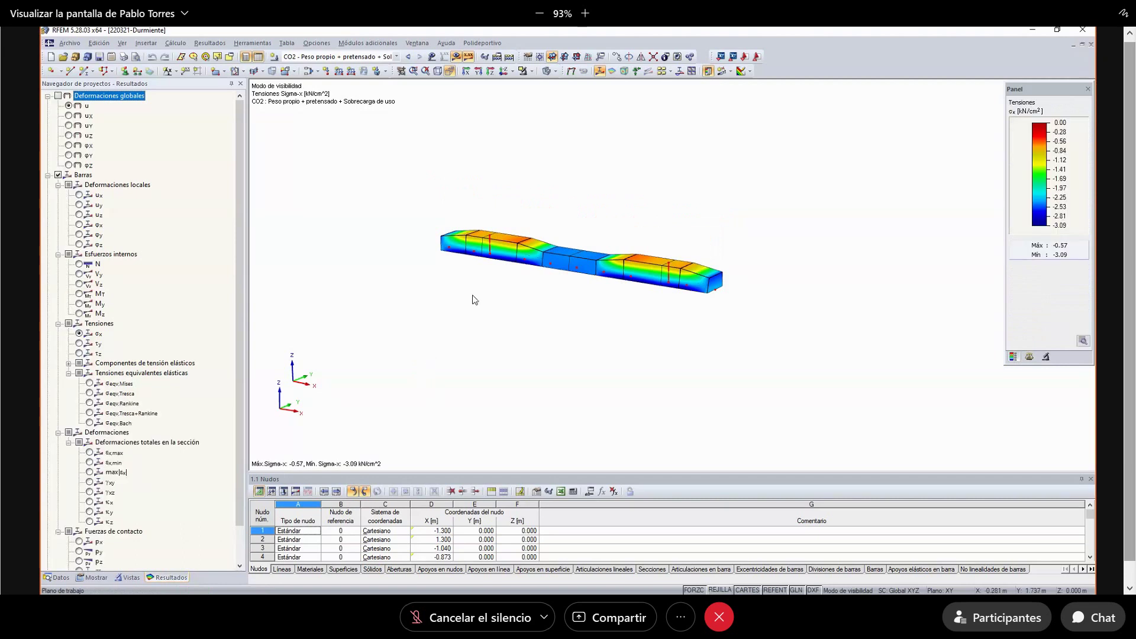
ctrl+middle_drag(510, 349, 553, 345)
scroll(602, 284, up, 4)
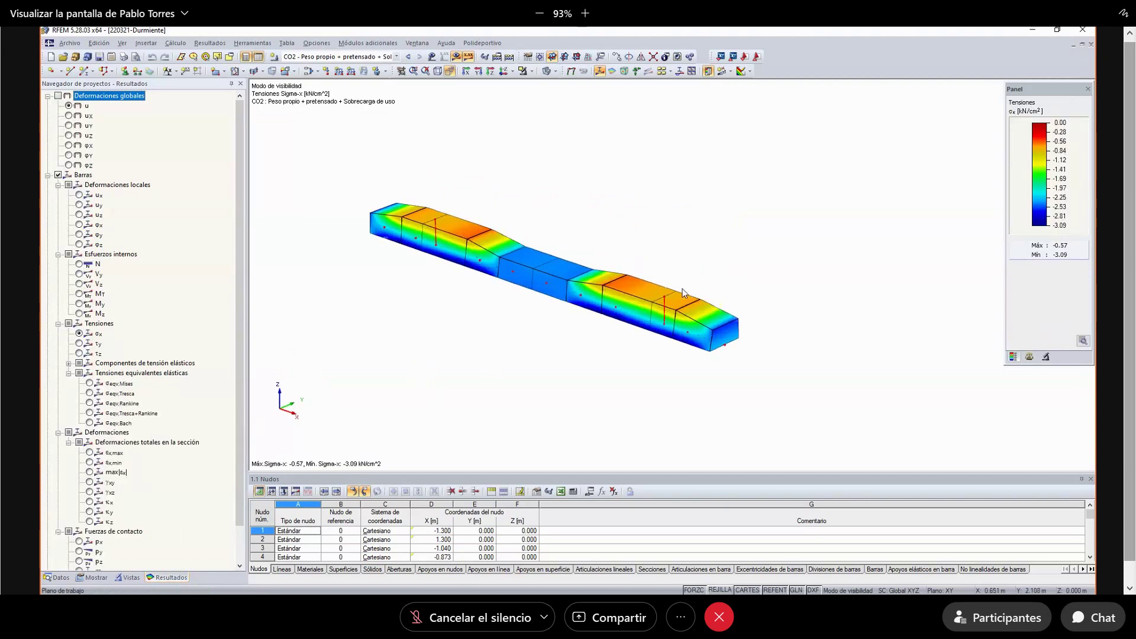
- Minimize the Viga doble T (seminario) model and tile the 220321-Durmiente and 220602-Via_ferrocarril windows vertically for comparison
click(417, 43)
click(441, 97)
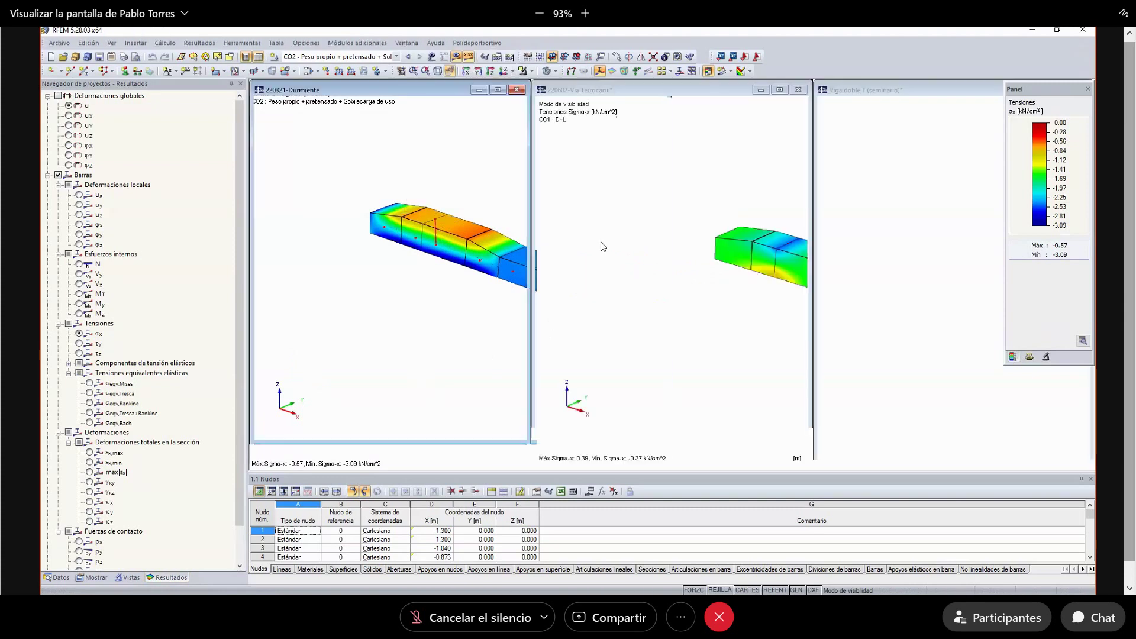
click(964, 95)
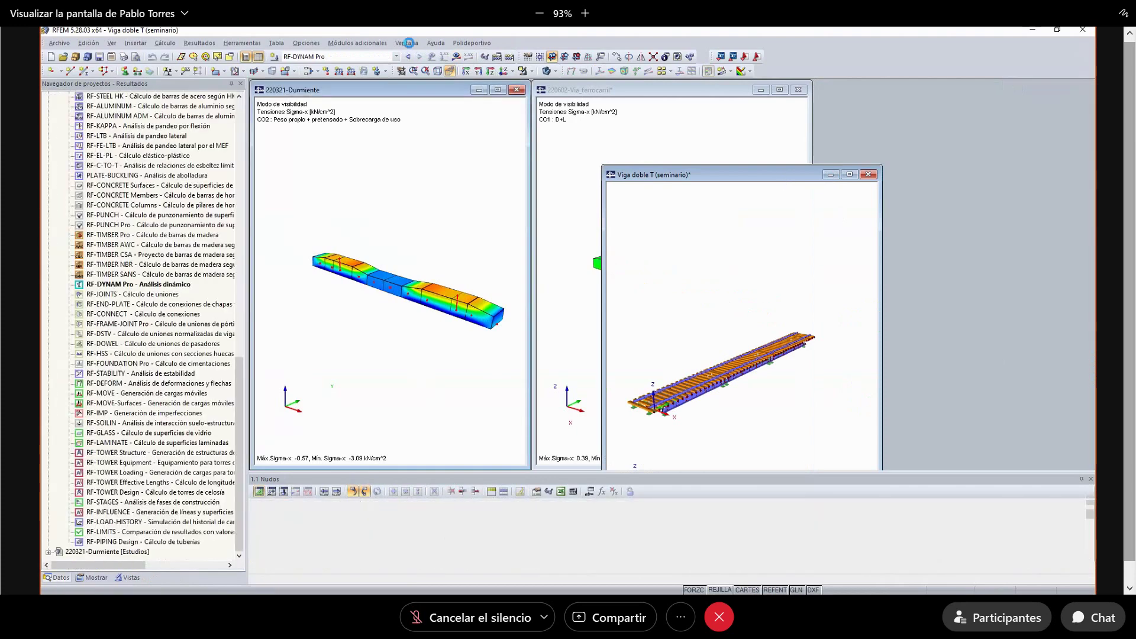
click(409, 43)
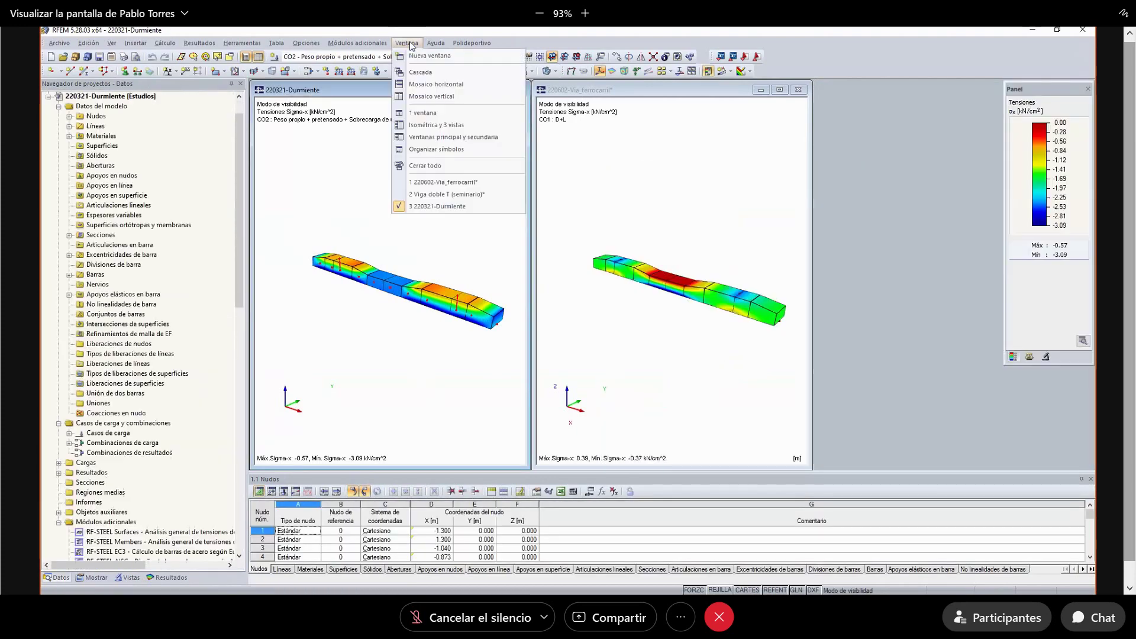
click(429, 97)
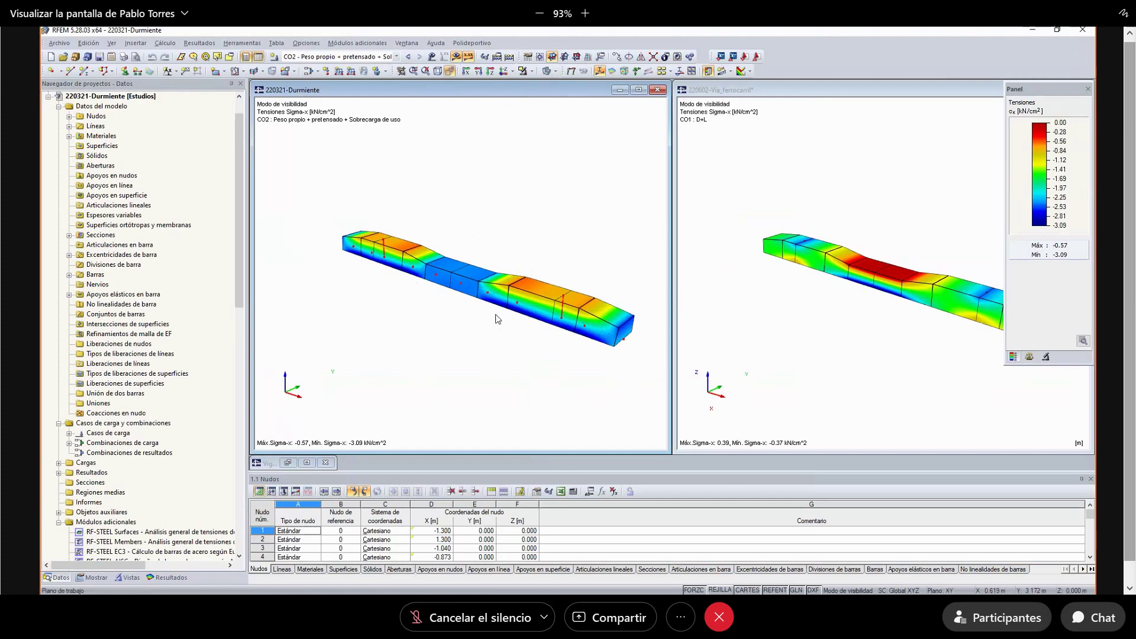
scroll(528, 323, up, 1)
scroll(447, 286, down, 1)
scroll(533, 347, up, 1)
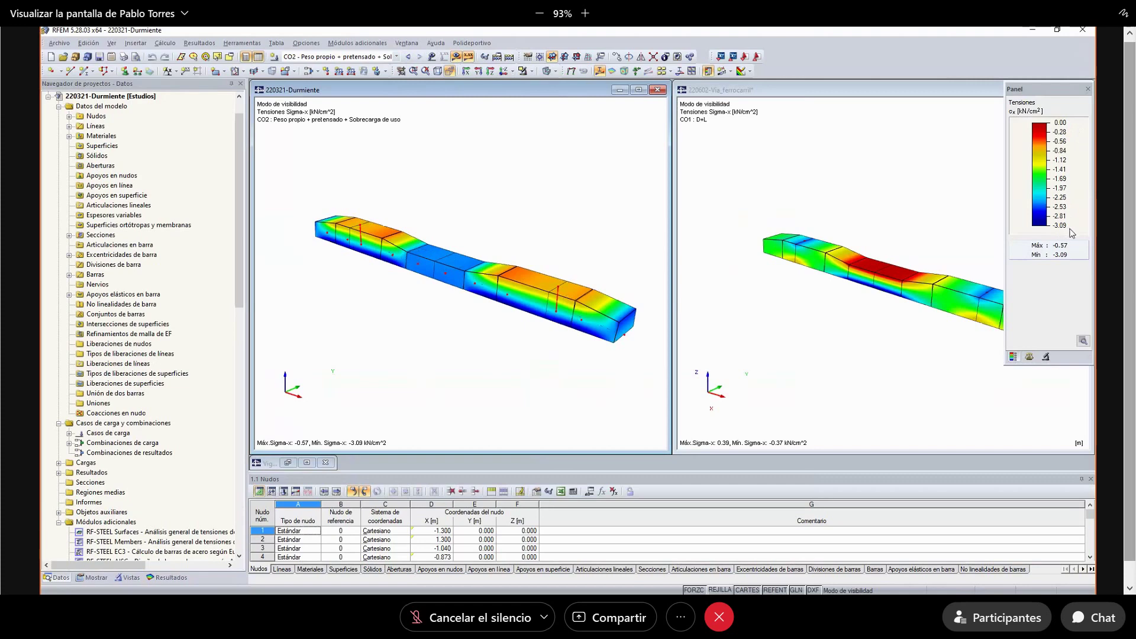
- Reset the stress colour scale values of the 220321-Durmiente model to the default
click(1083, 340)
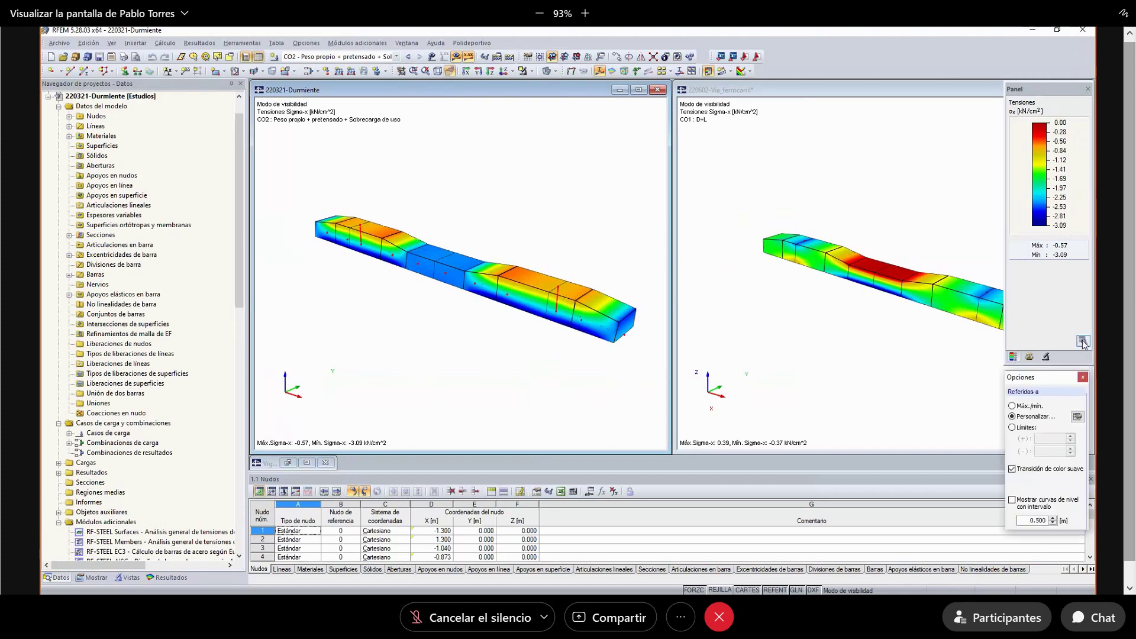
click(1079, 417)
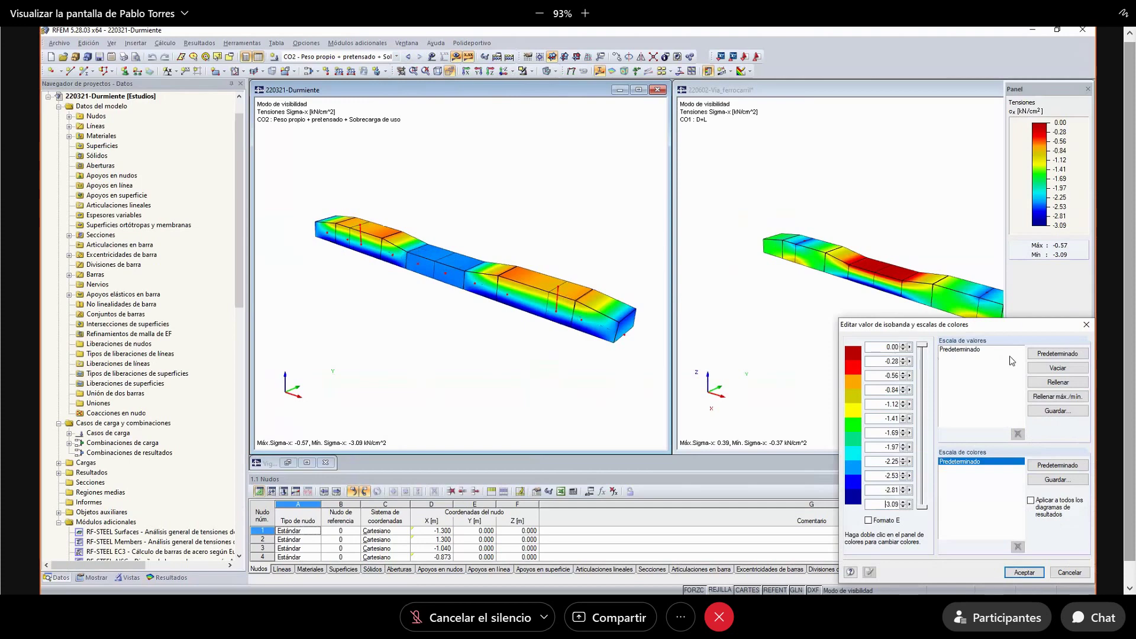
click(1057, 354)
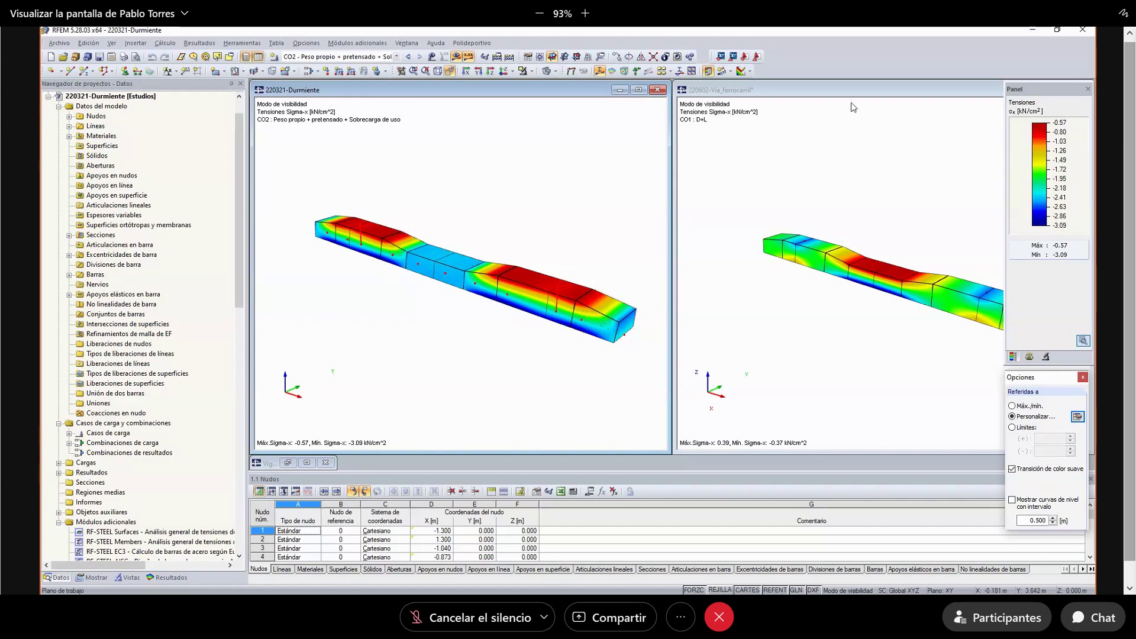
- In 220602-Via_ferrocarril, set the lowest value of the stress colour scale to 0 and refill the intermediate values
click(941, 251)
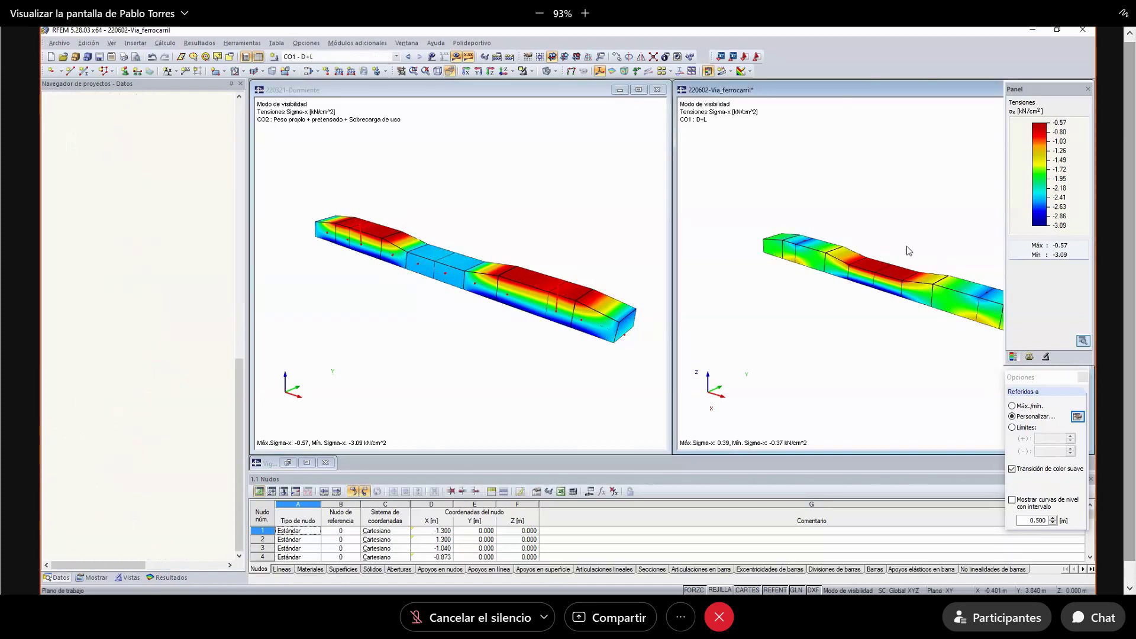
middle_drag(907, 234, 848, 214)
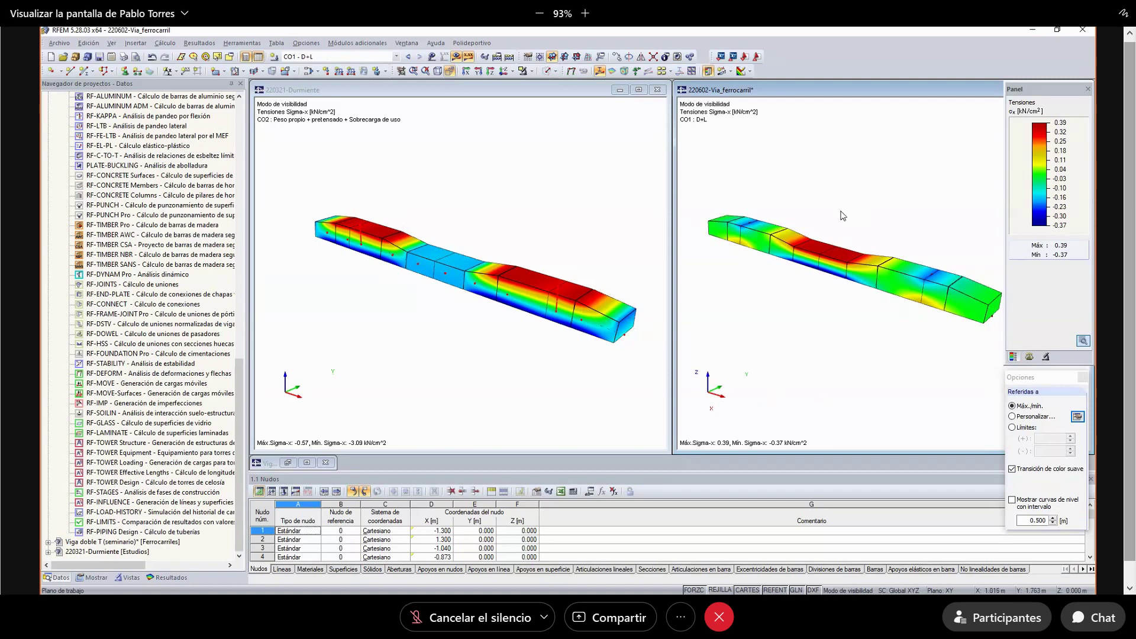
click(1077, 417)
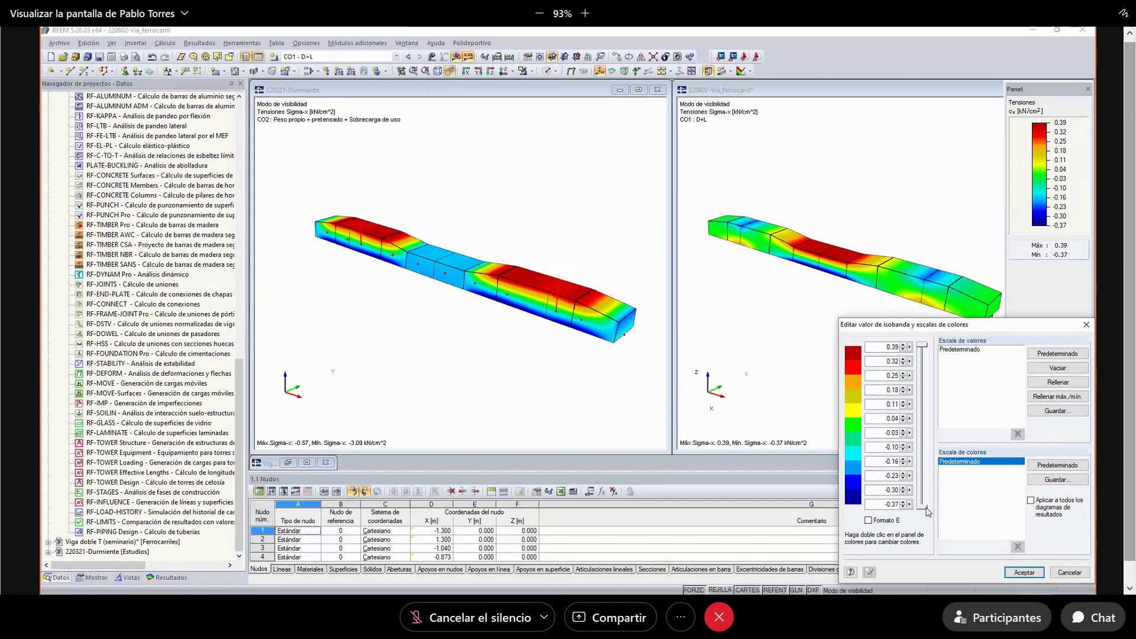
double_click(894, 505)
text(0)
click(1058, 382)
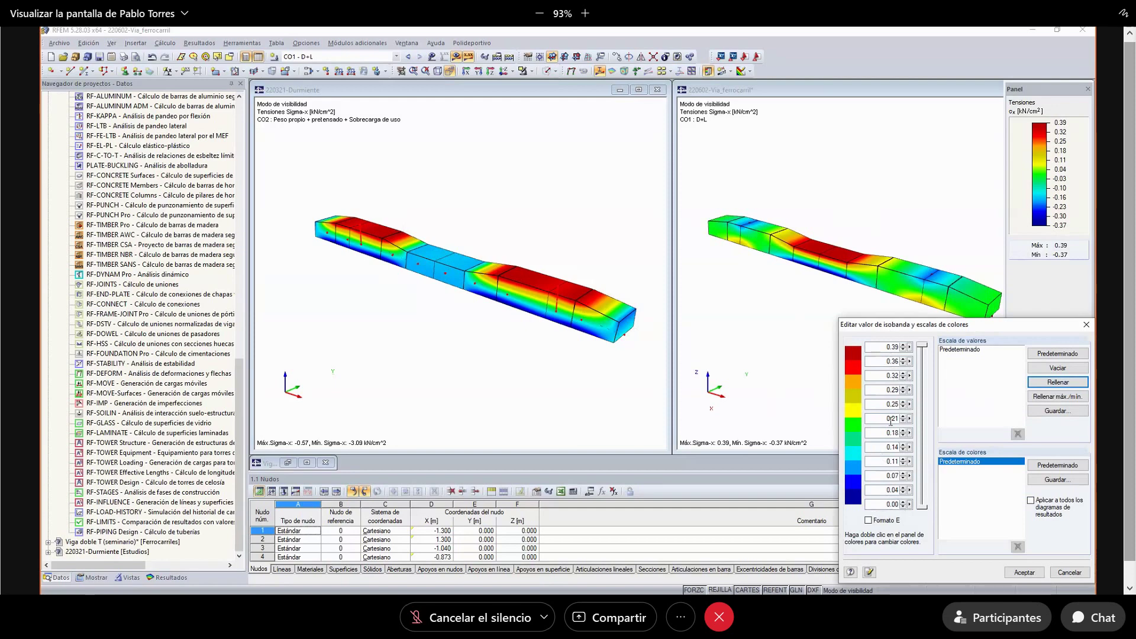
click(1025, 572)
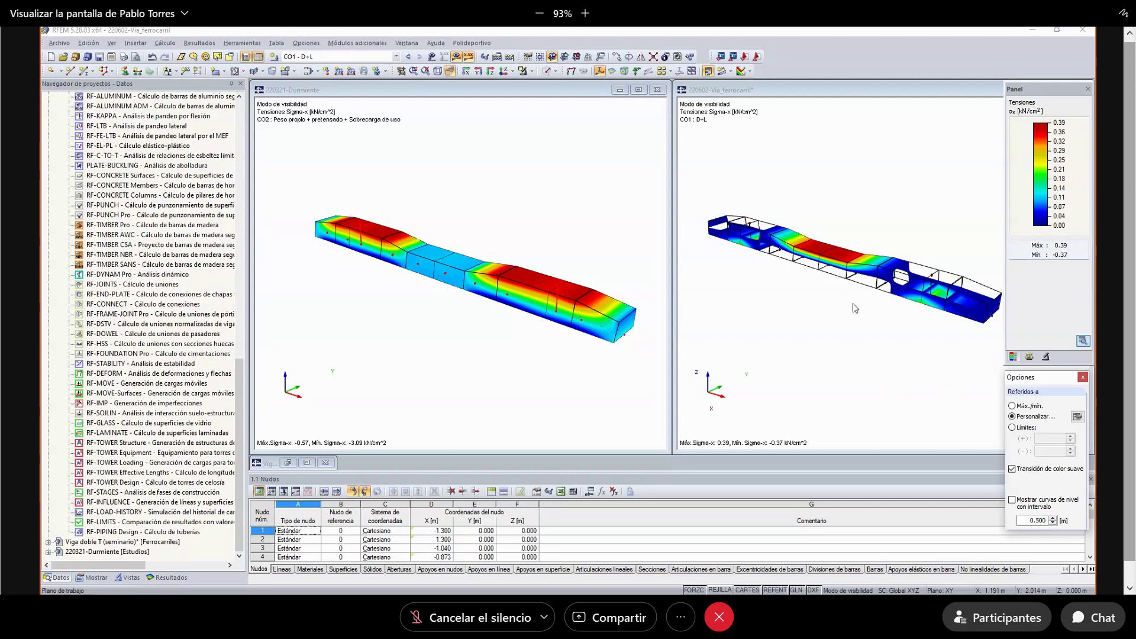
- Examine the tensile stress zones on the 220602-Via_ferrocarril sleeper from several angles
mouse_move(882, 342)
middle_down()
mouse_move(812, 302)
mouse_move(776, 308)
mouse_move(899, 352)
mouse_move(787, 381)
mouse_move(790, 295)
mouse_move(826, 183)
mouse_move(910, 306)
mouse_move(924, 375)
middle_up()
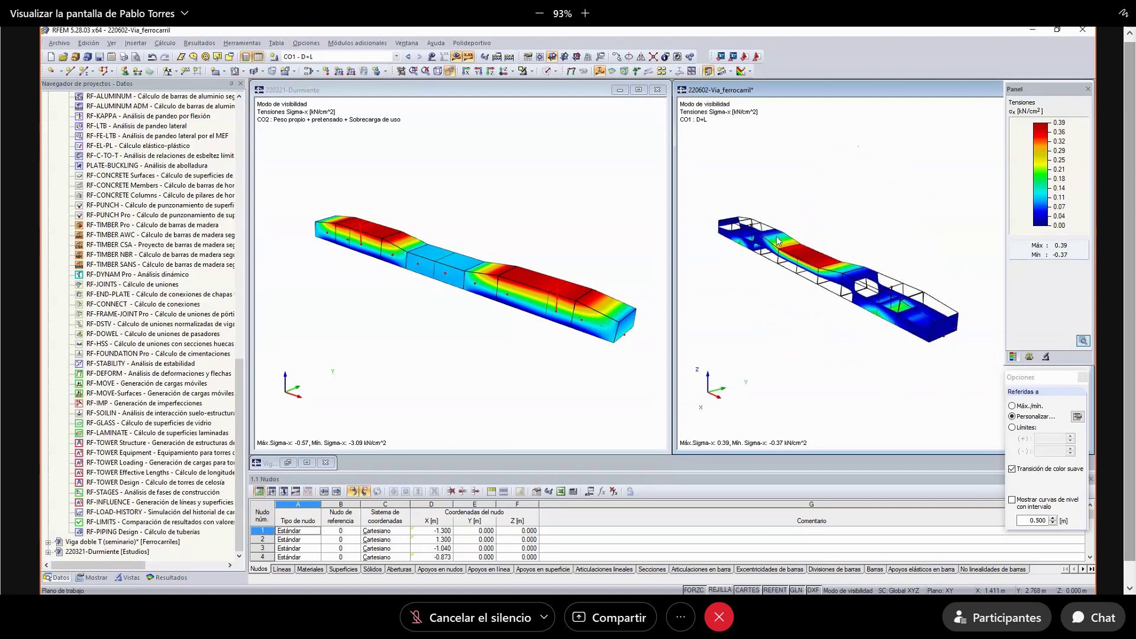
ctrl+middle_drag(777, 239, 733, 295)
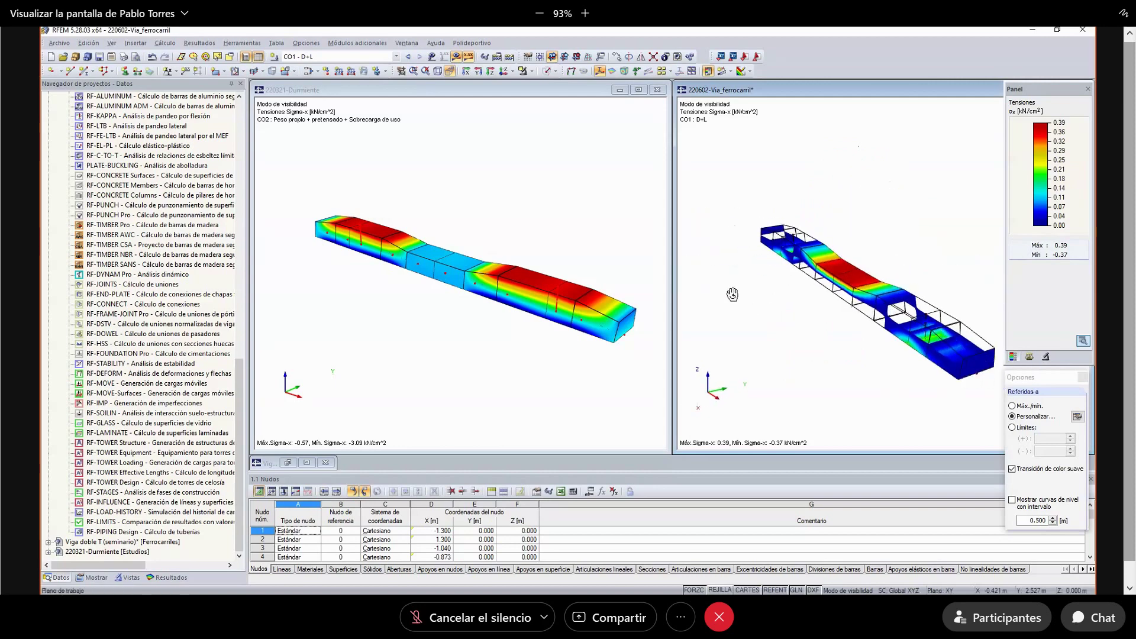
scroll(955, 390, up, 2)
scroll(806, 339, down, 1)
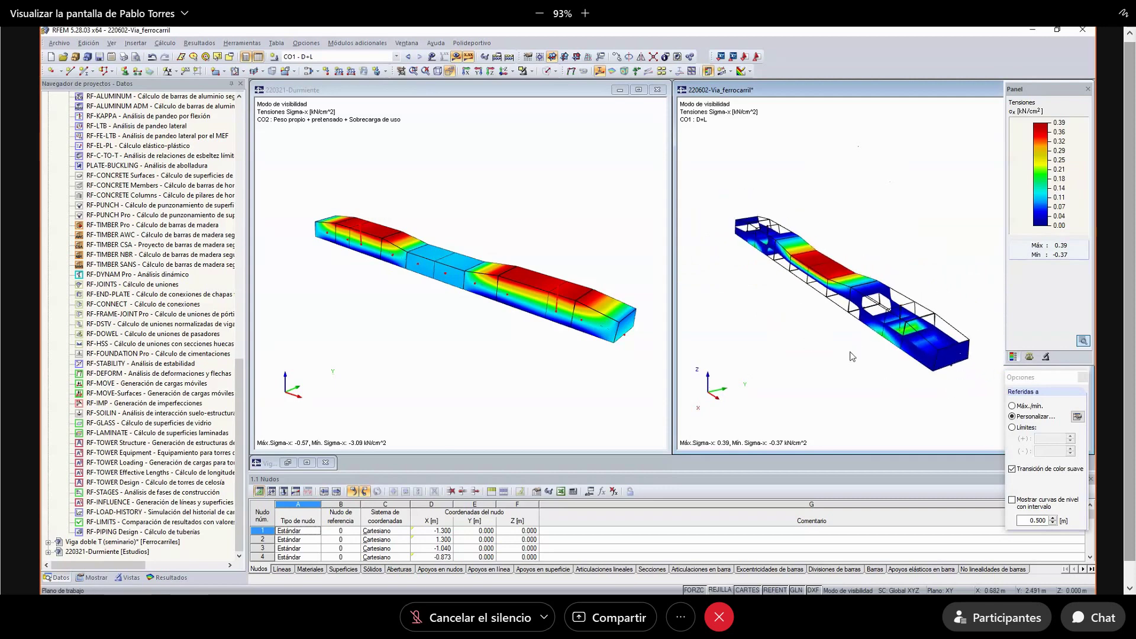
scroll(820, 354, up, 1)
scroll(821, 333, down, 1)
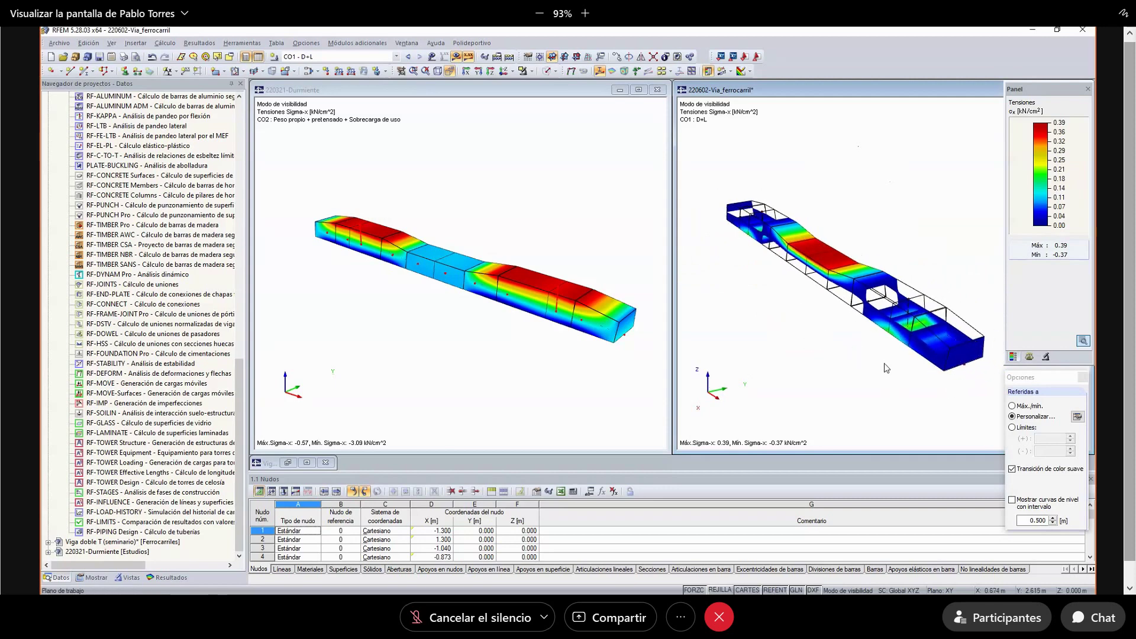
ctrl+middle_drag(839, 376, 902, 372)
scroll(795, 337, down, 1)
scroll(795, 337, up, 1)
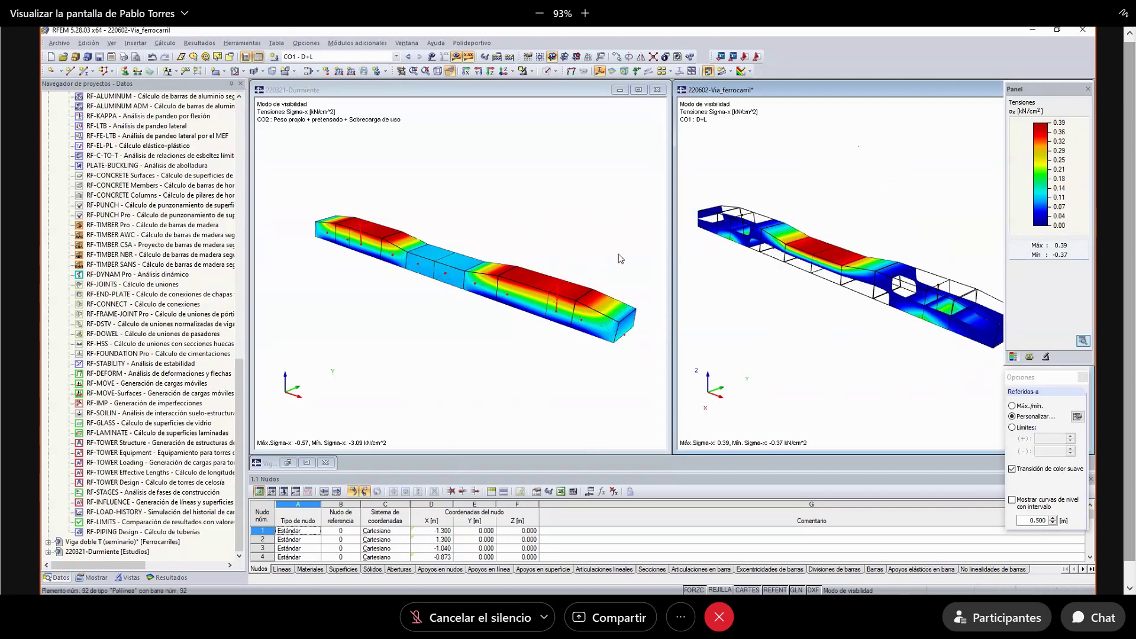
- Minimize the two sleeper comparison windows and maximize the Viga doble T (seminario) model
click(616, 90)
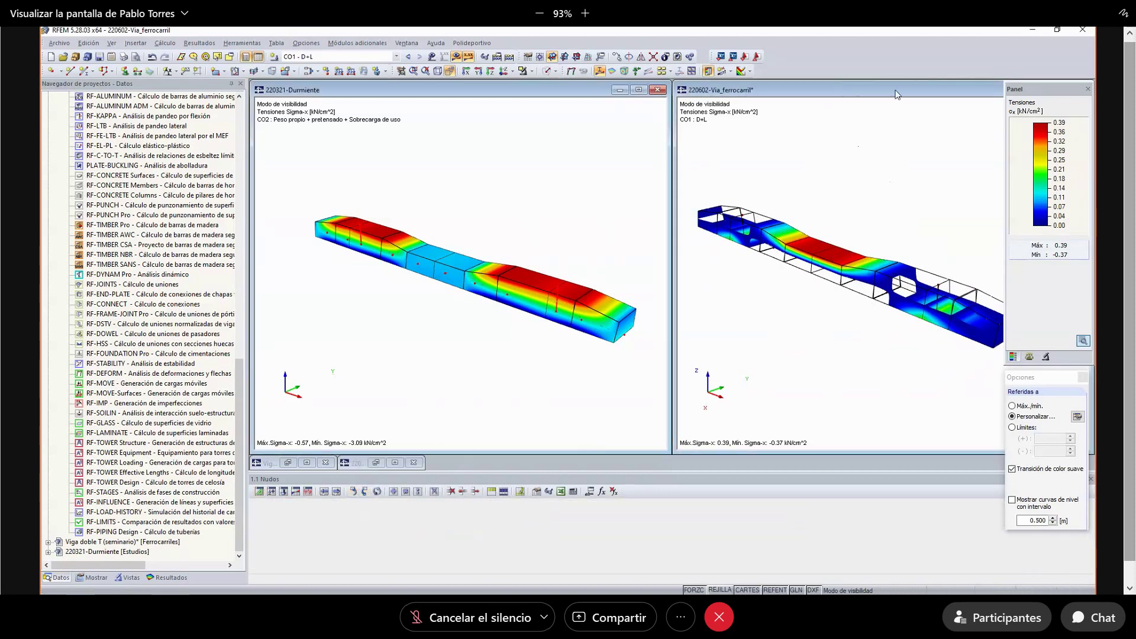
drag(896, 90, 657, 119)
click(802, 118)
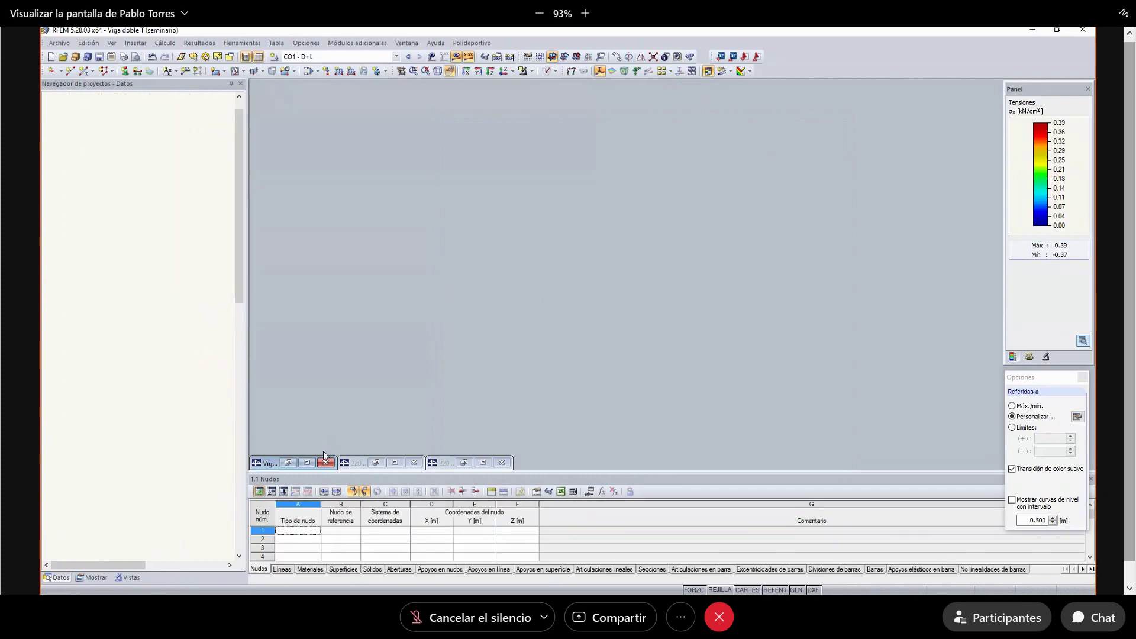
click(306, 463)
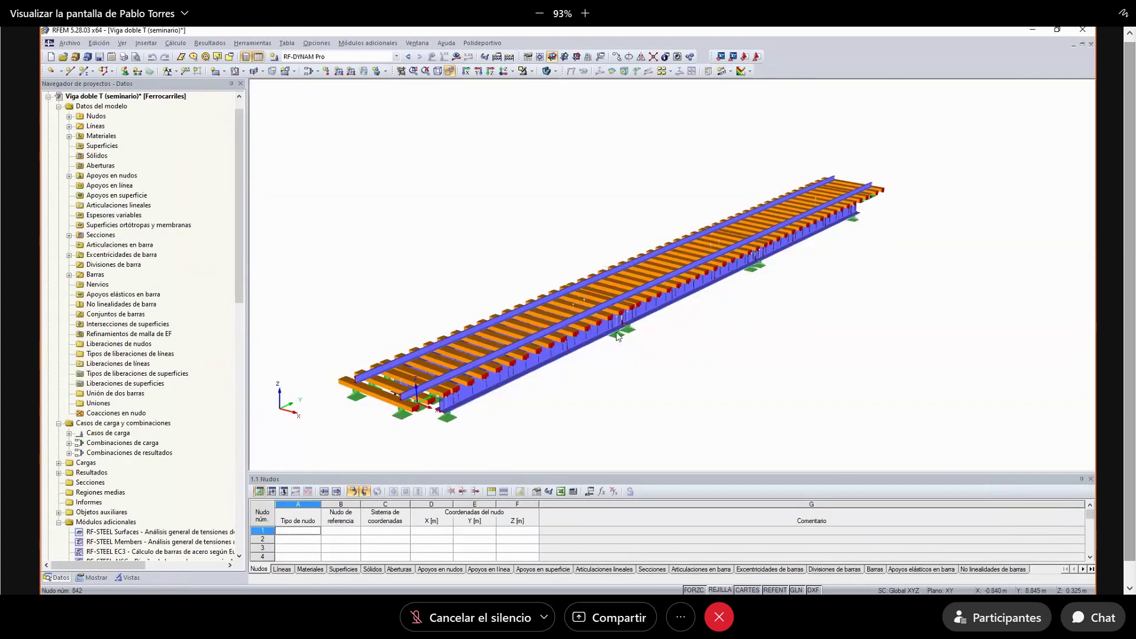
- View the Viga doble T (seminario) bridge model and list its defined cross-sections
scroll(535, 350, up, 1)
ctrl+middle_drag(657, 379, 620, 400)
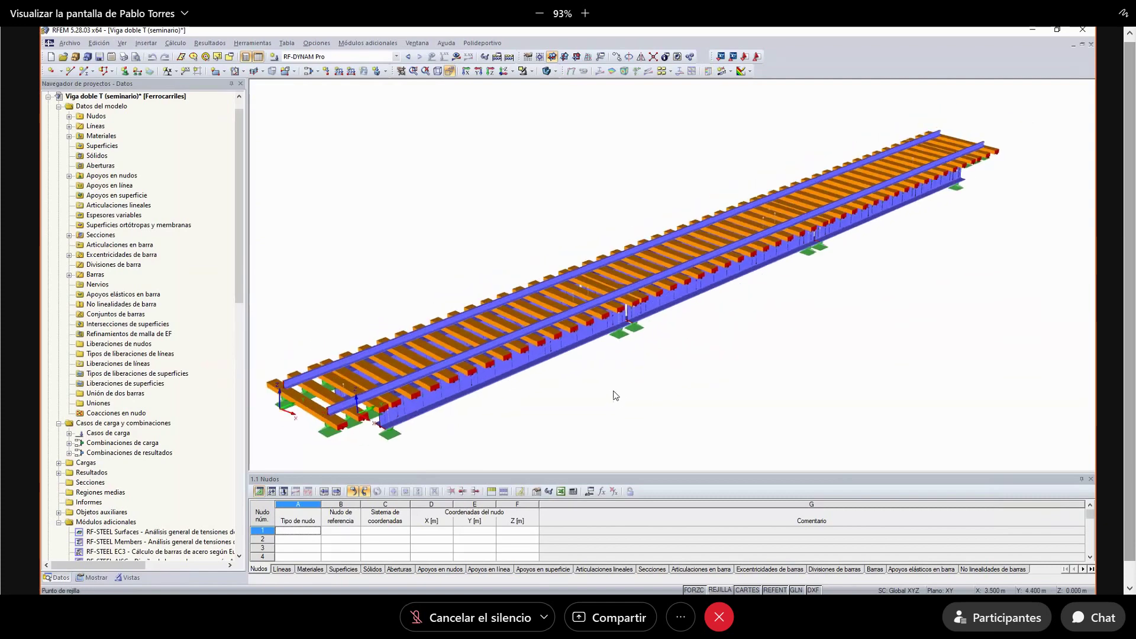
click(70, 235)
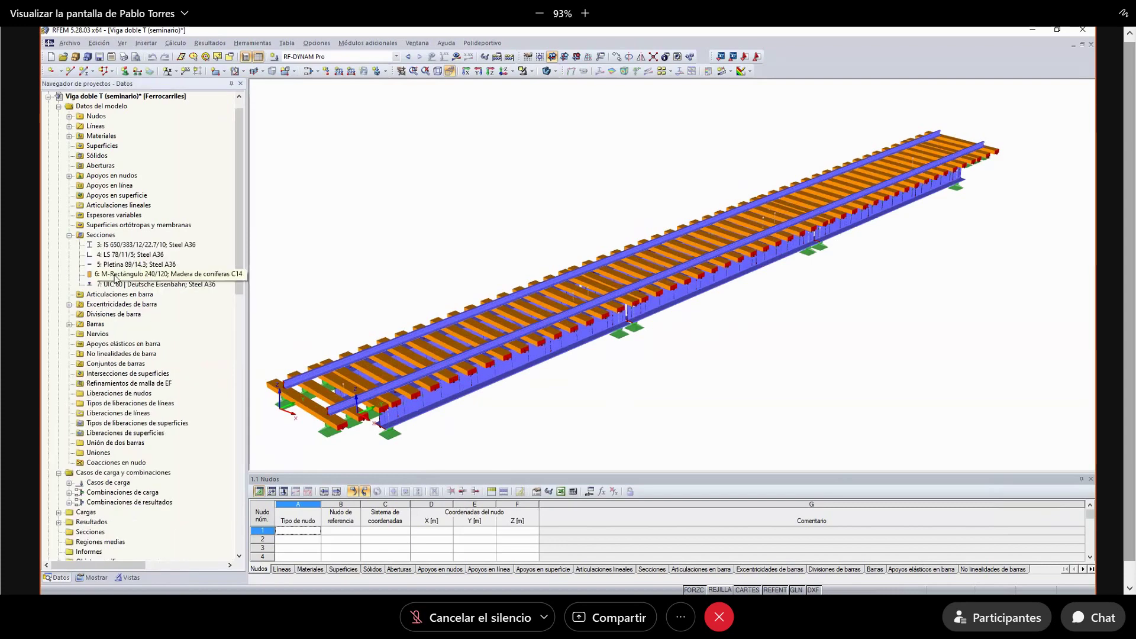
- Hide all members with the M-Rectángulo 240/120 and UIC 60 sections, leaving the steel girders and bracing exposed for viewing
click(122, 274)
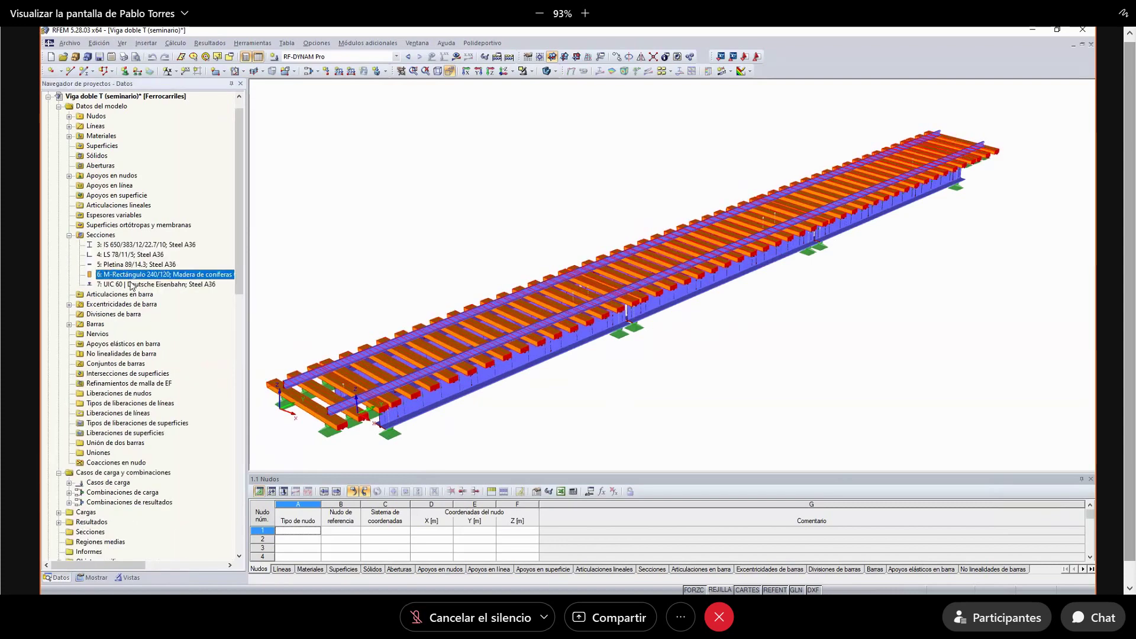
ctrl+click(124, 284)
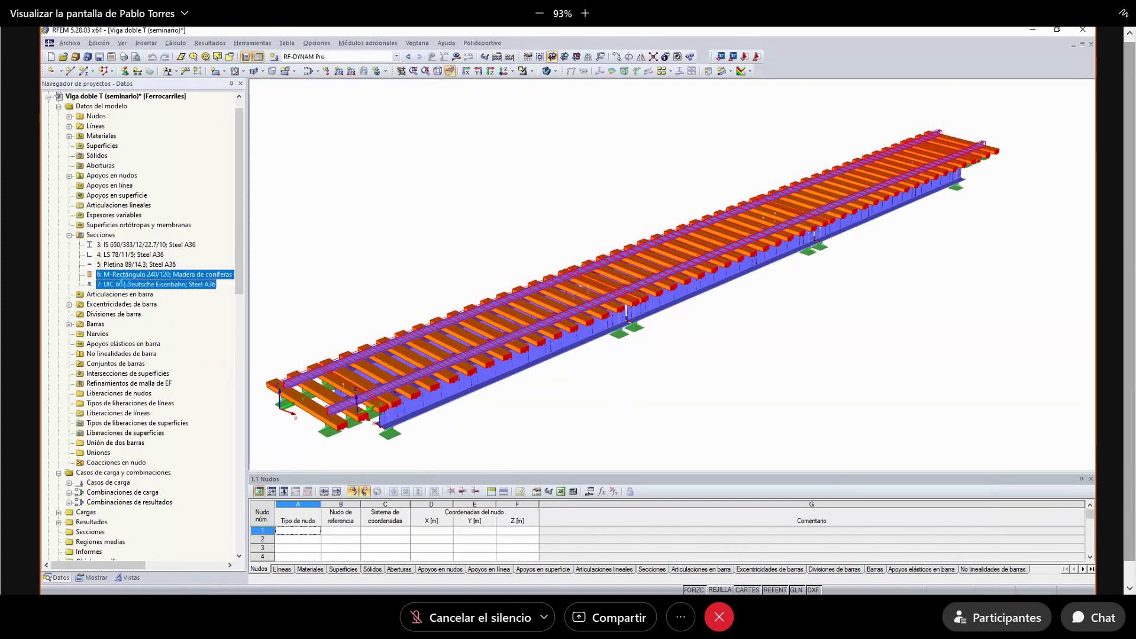
click(533, 72)
click(568, 104)
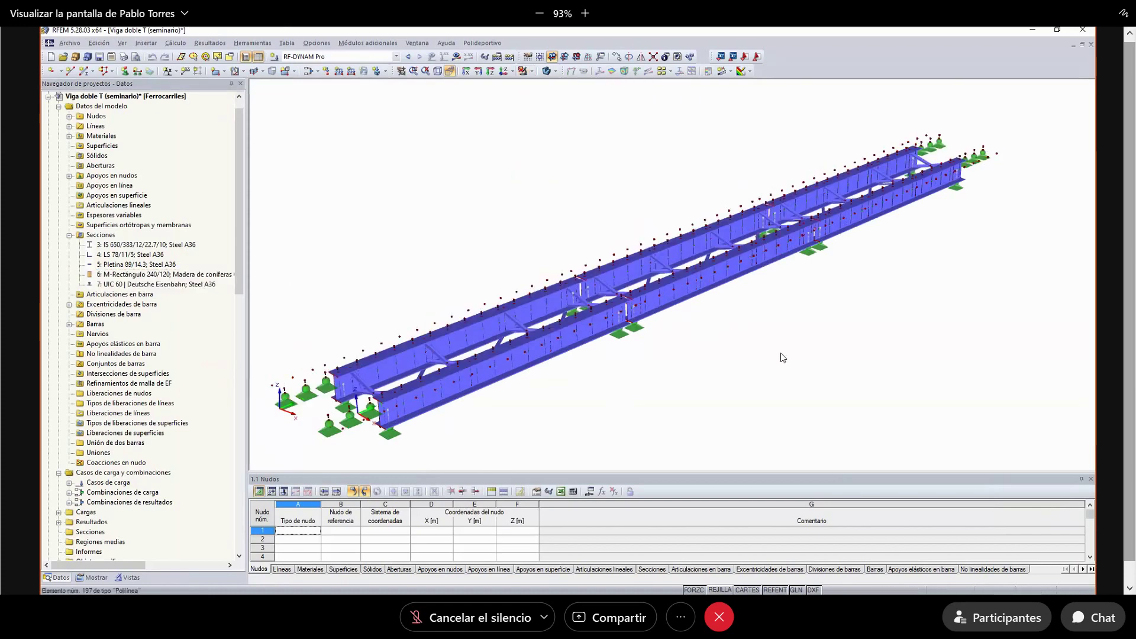
ctrl+middle_drag(780, 356, 889, 308)
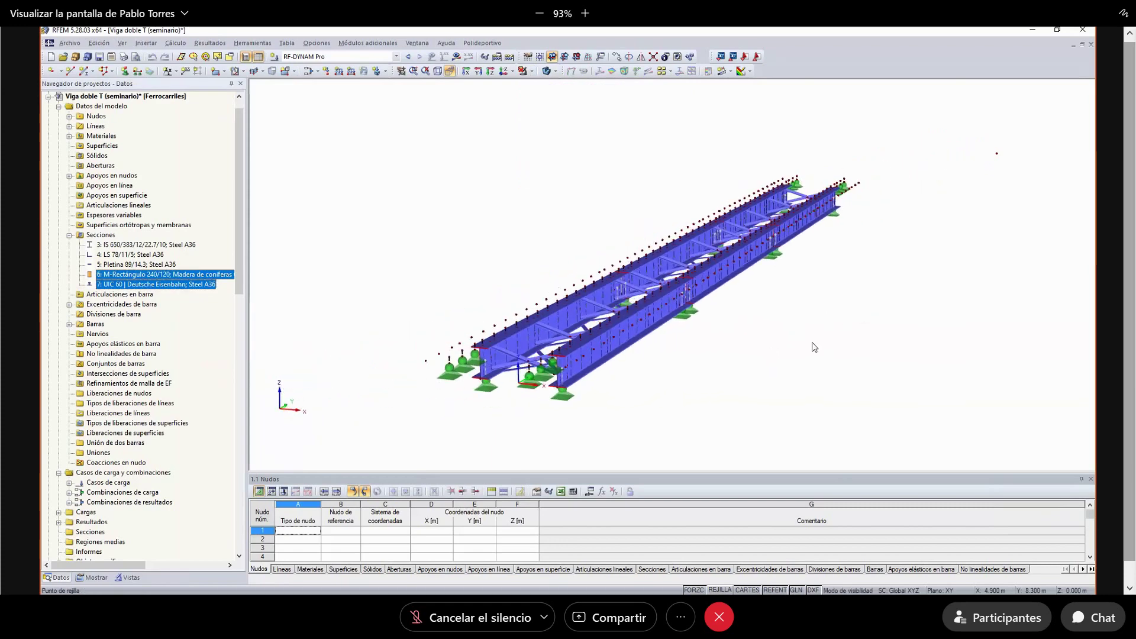
scroll(599, 332, up, 3)
scroll(723, 261, up, 4)
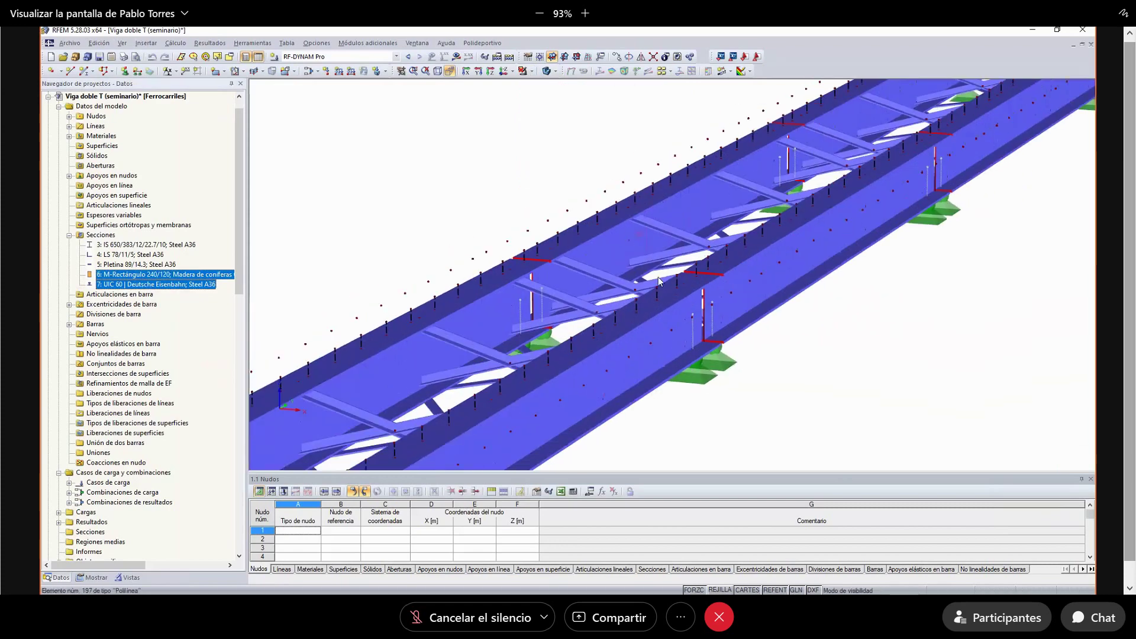
scroll(658, 277, down, 5)
scroll(682, 355, up, 2)
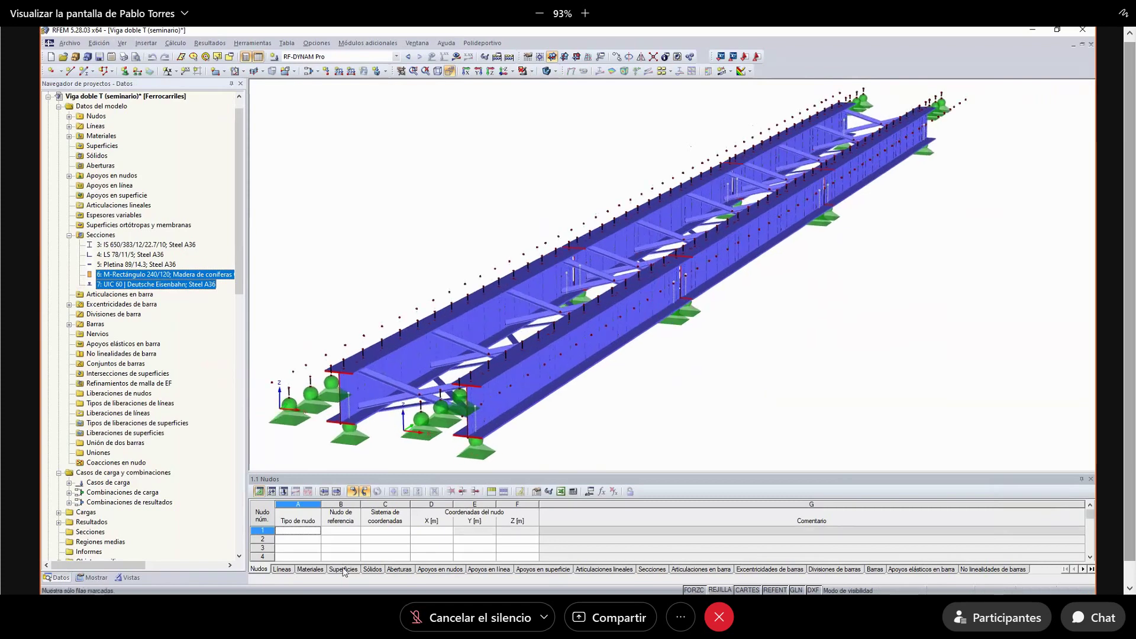
- Switch to File Explorer, go up from Ferrocarriles to the FERROCARRILES_(seminario) folder, and view photo 20210926_160826
mouse_move(350, 603)
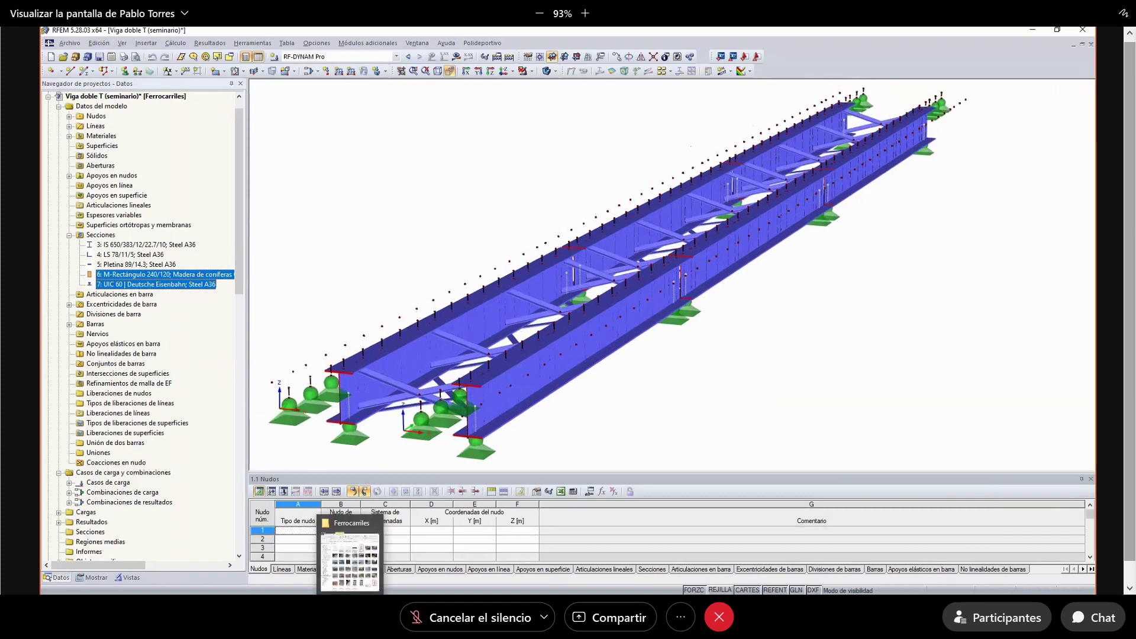
click(351, 562)
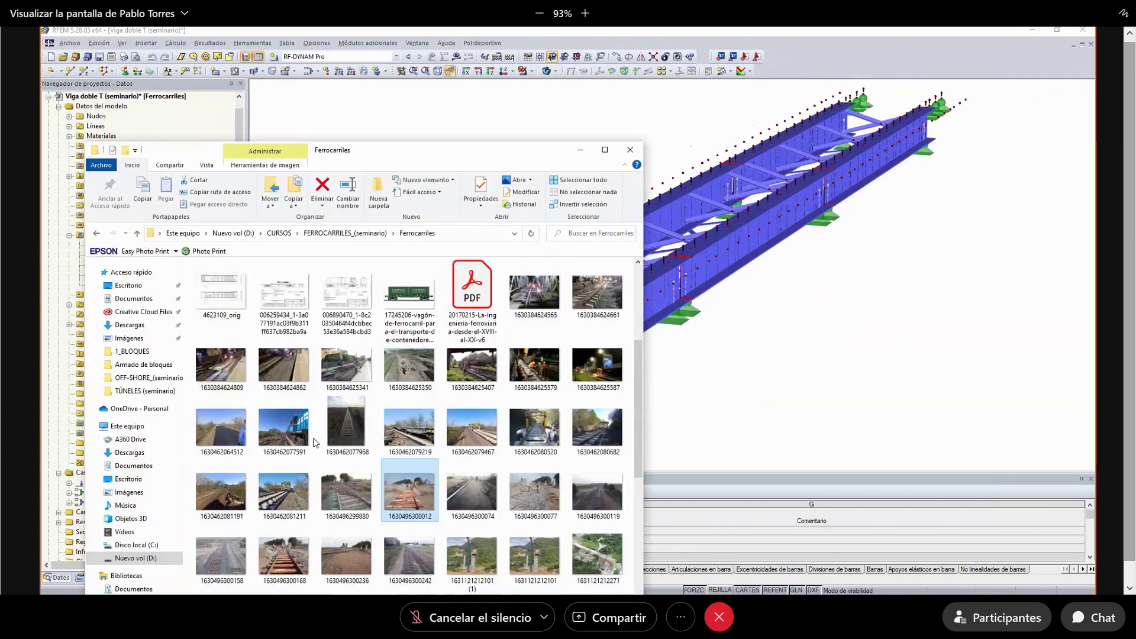
drag(418, 148, 573, 112)
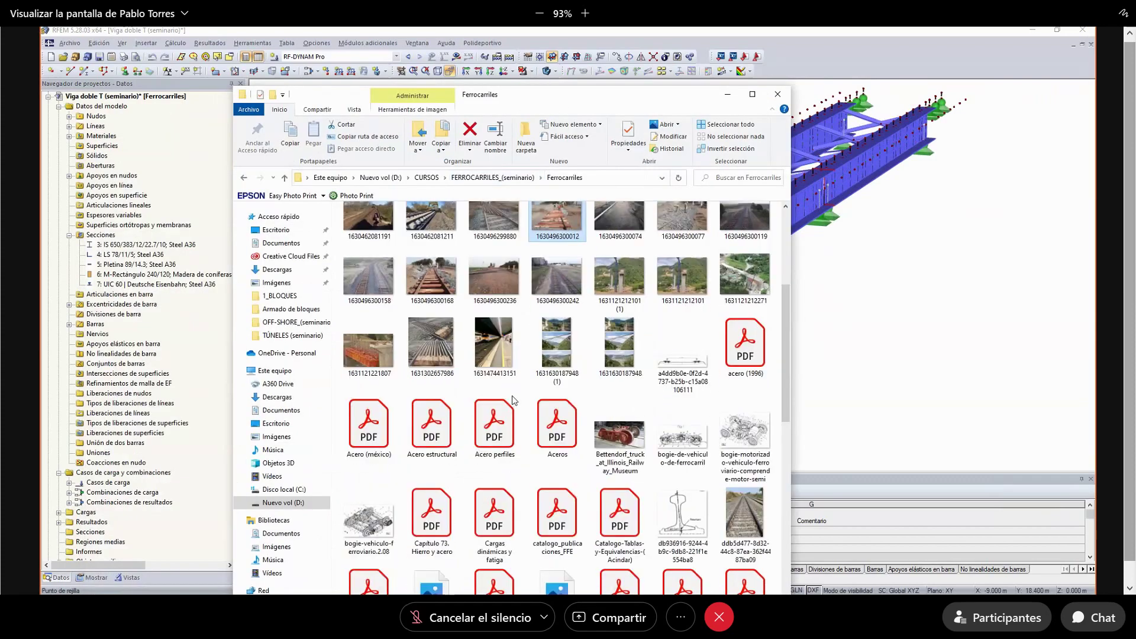
scroll(512, 400, down, 10)
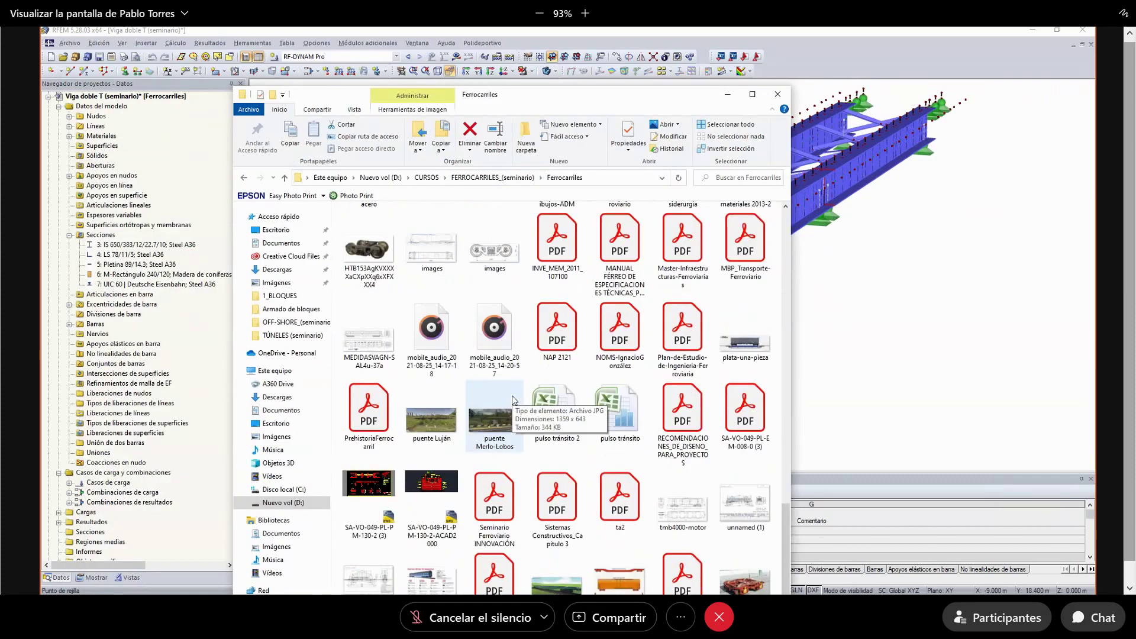
scroll(512, 401, up, 15)
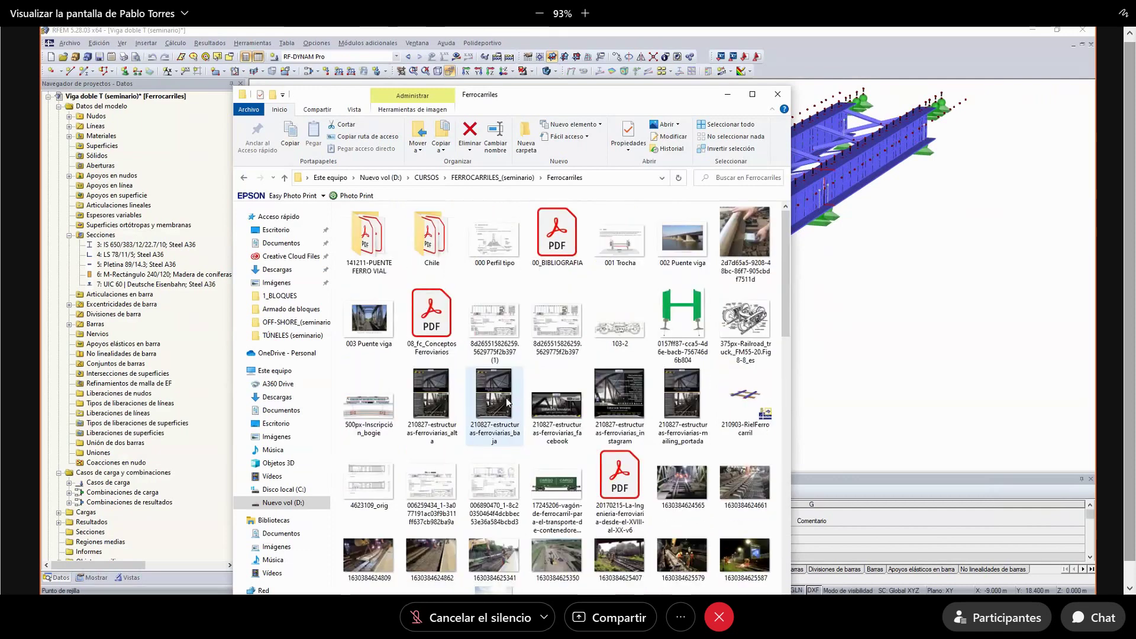
click(285, 178)
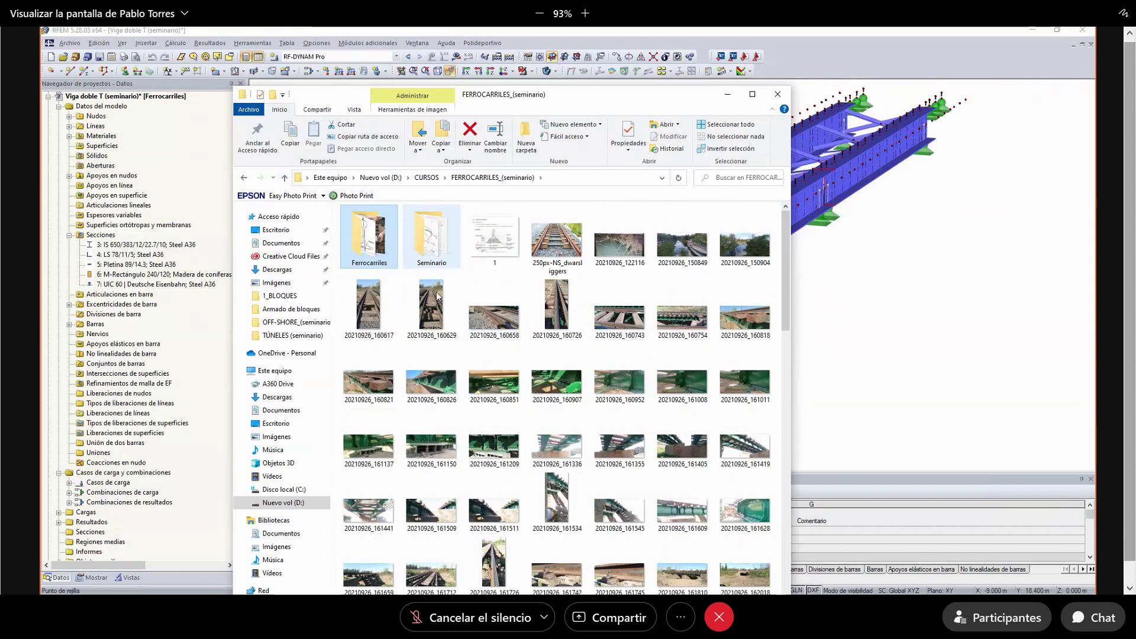
click(431, 382)
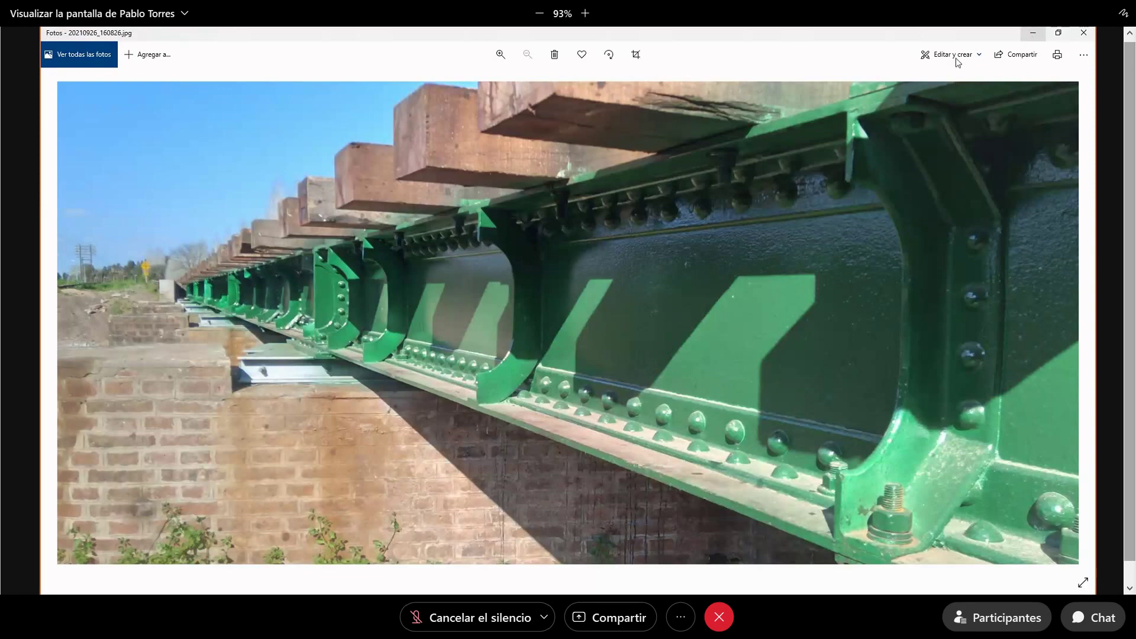
- Minimize the photo, close the folder window, and review the photo once more before returning to the RFEM bridge model
click(1034, 33)
click(778, 94)
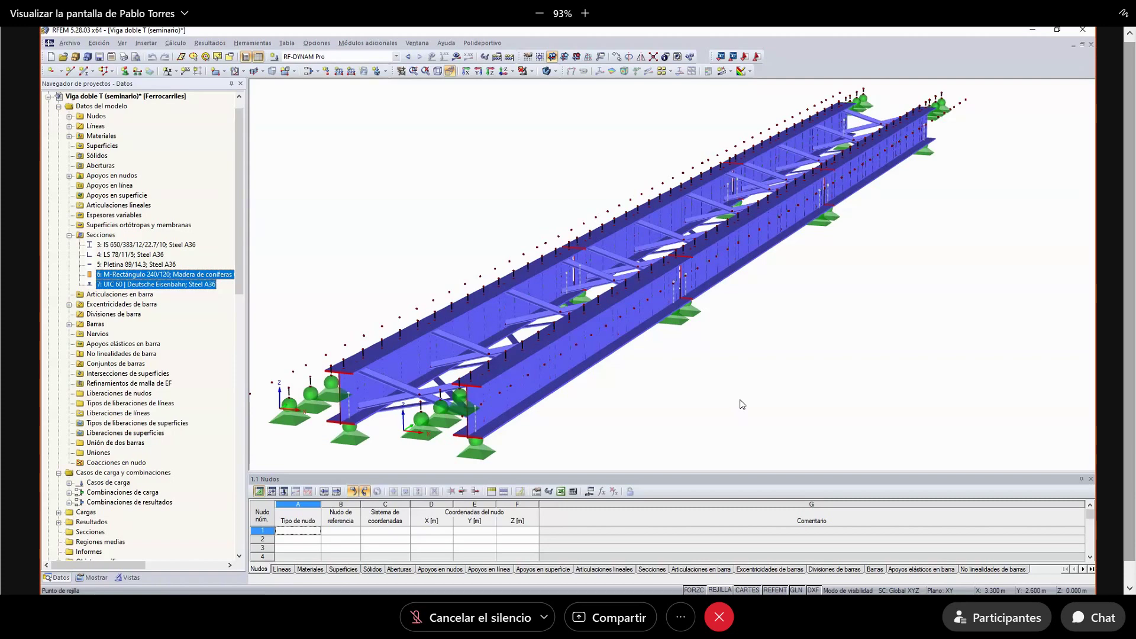
click(704, 595)
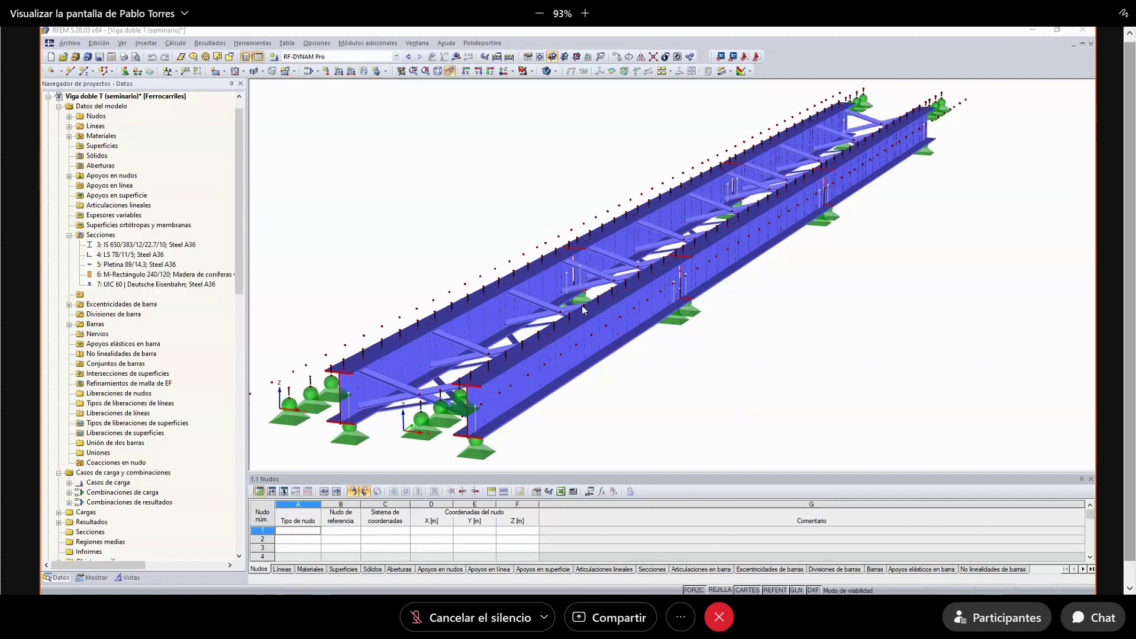
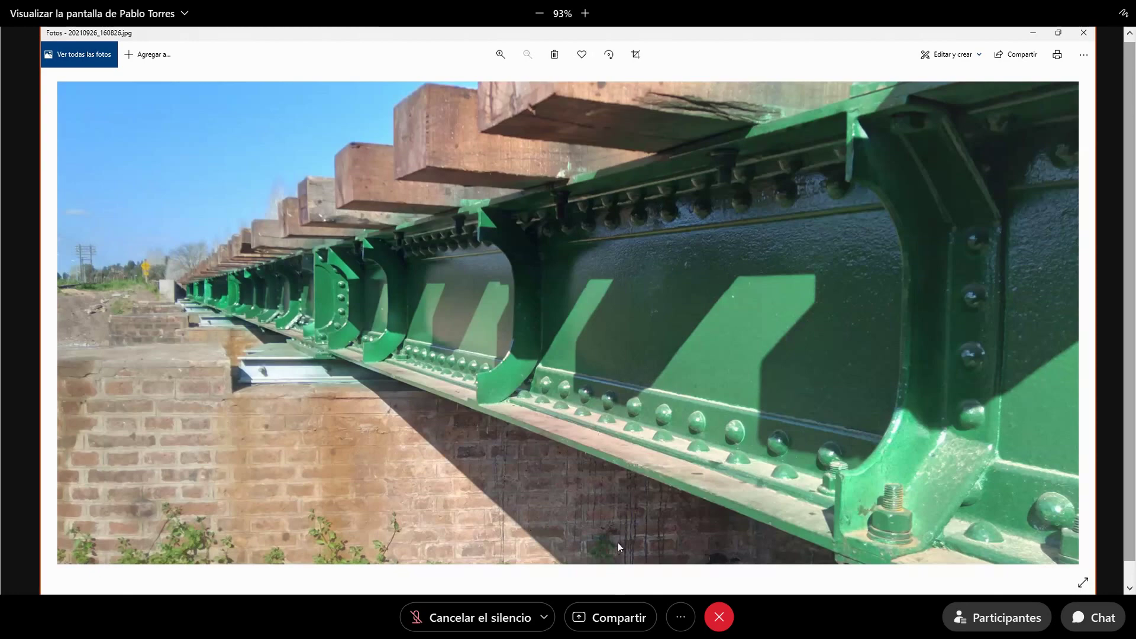
key(alt+Tab)
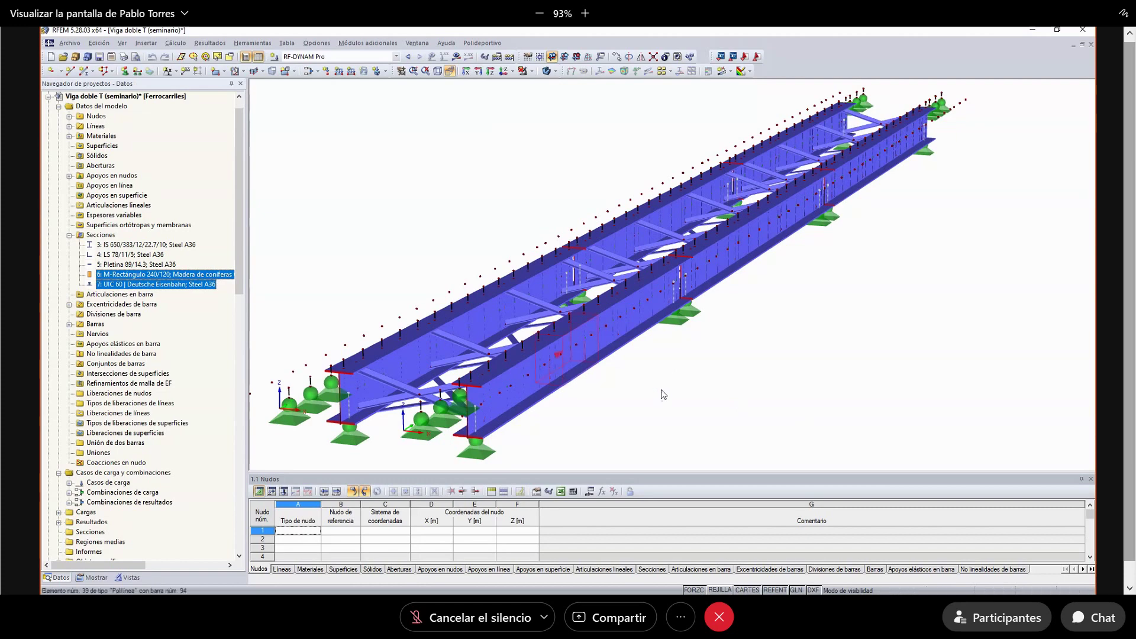
- Examine the I-girder ends, supports and crossed bracing of the bridge model up close and from several angles
scroll(513, 389, up, 6)
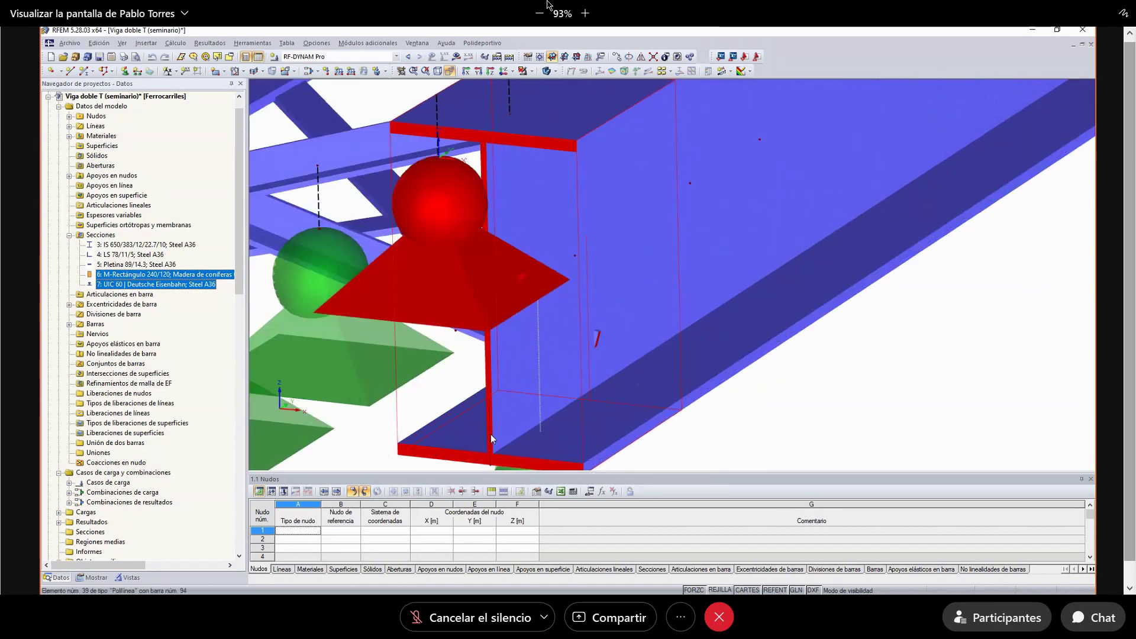
scroll(544, 395, down, 8)
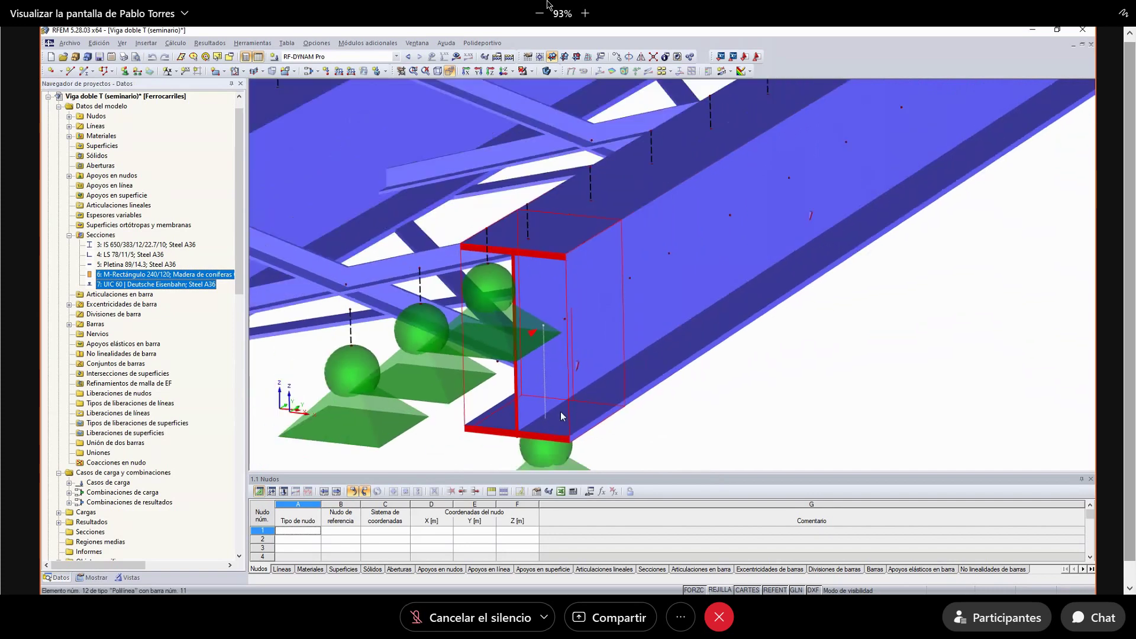
scroll(568, 436, down, 3)
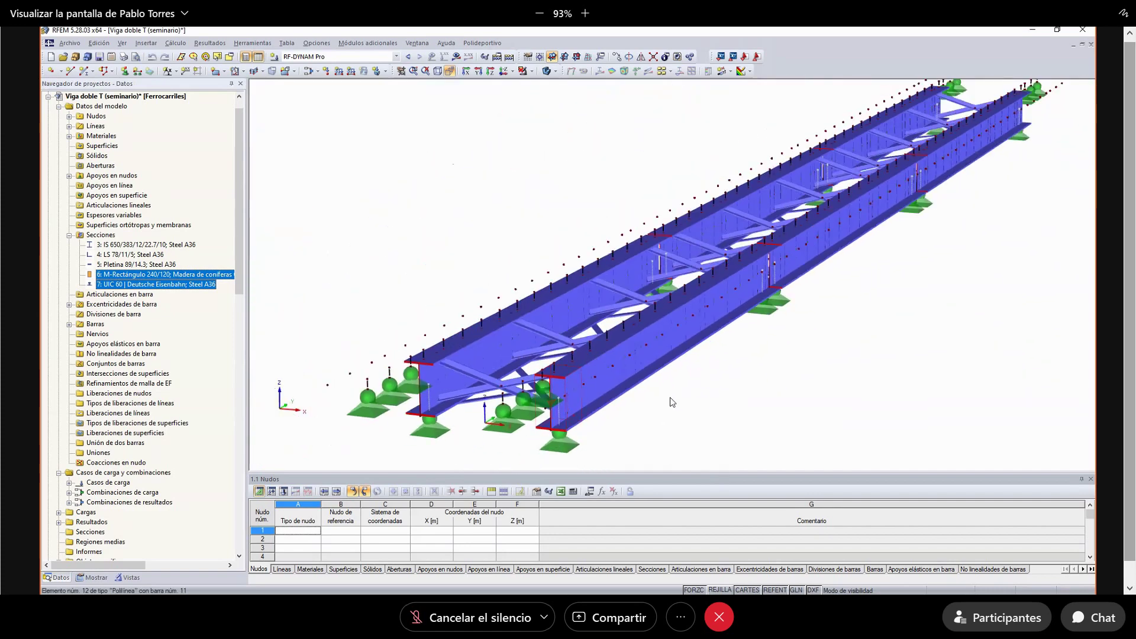
middle_drag(670, 396, 738, 396)
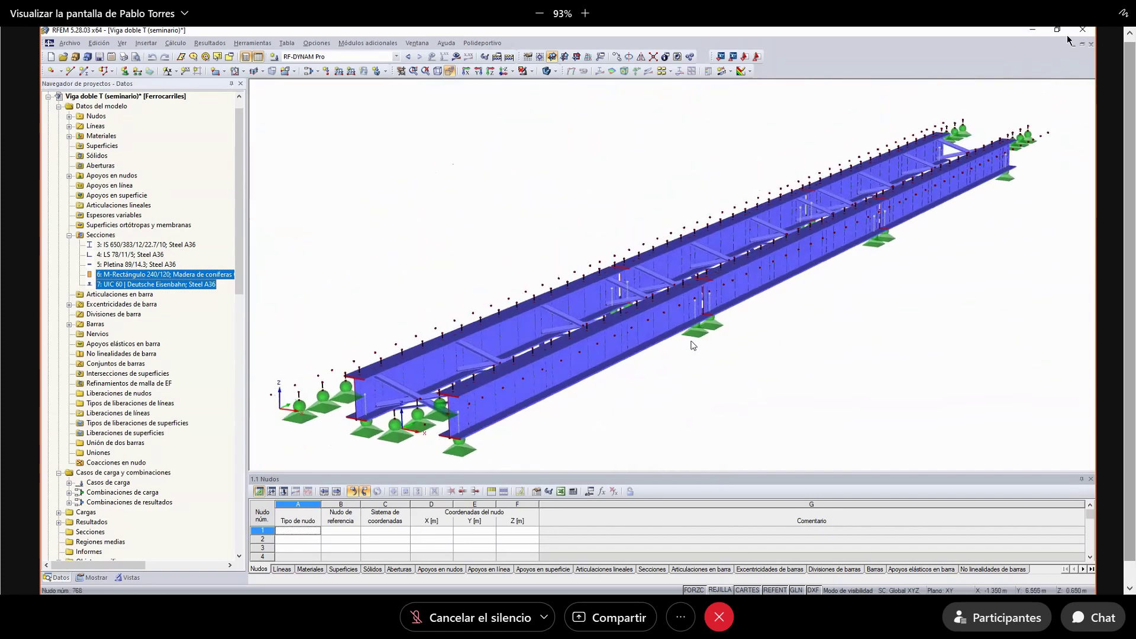
middle_drag(687, 365, 815, 324)
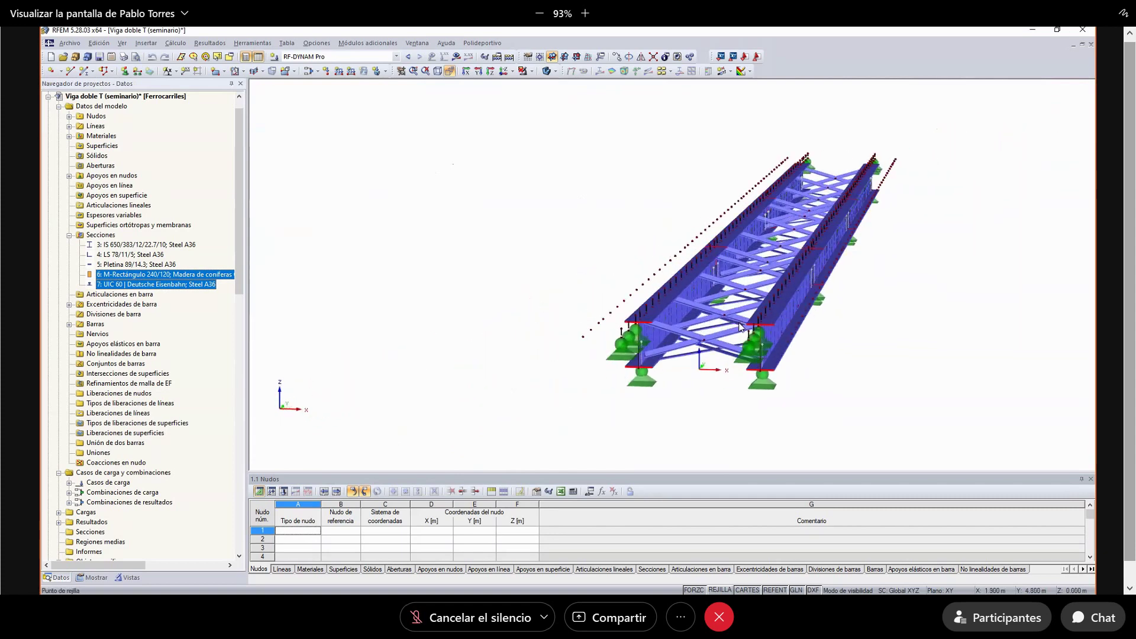
scroll(747, 327, up, 4)
scroll(747, 328, up, 1)
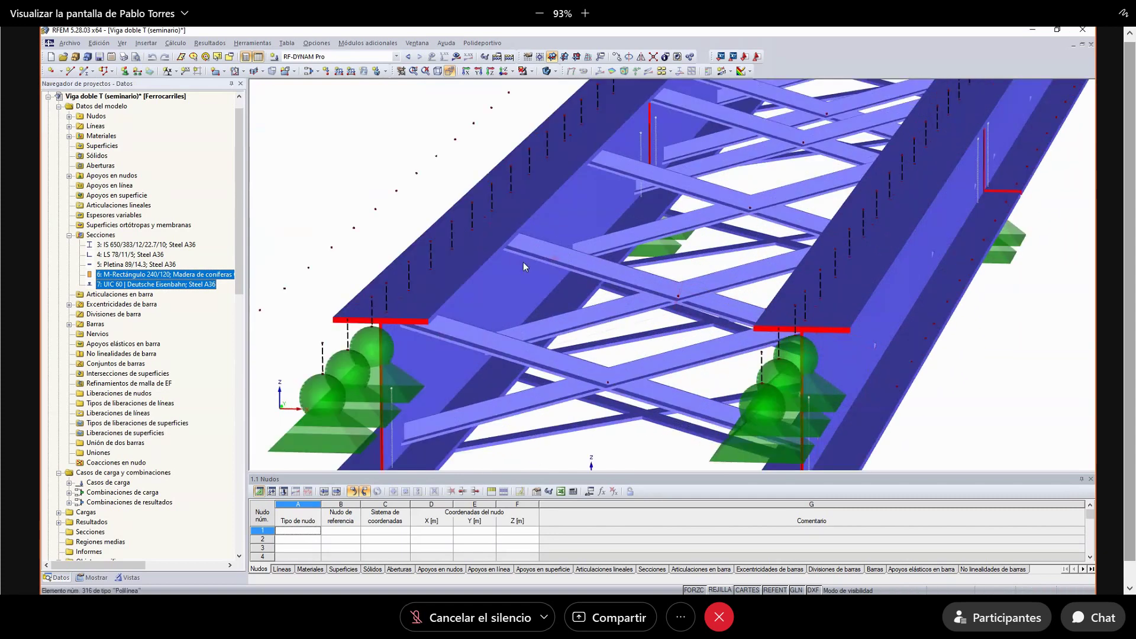
scroll(552, 330, down, 4)
ctrl+drag(551, 370, 576, 329)
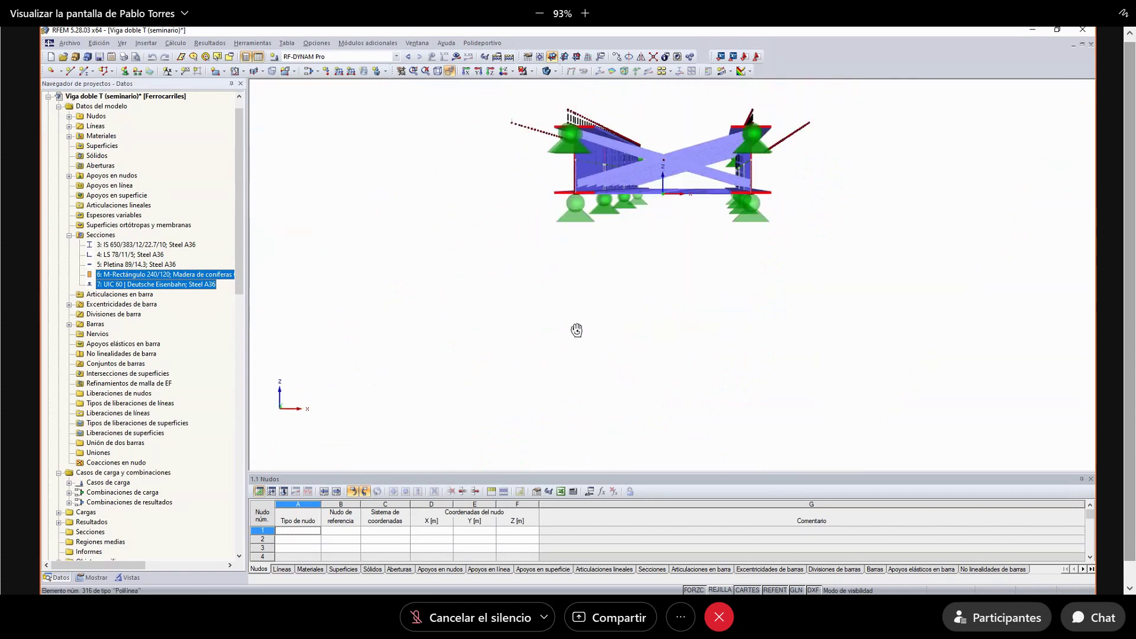
- View the bridge end-on without perspective and inspect the cross bracing between the two girders from below
click(467, 72)
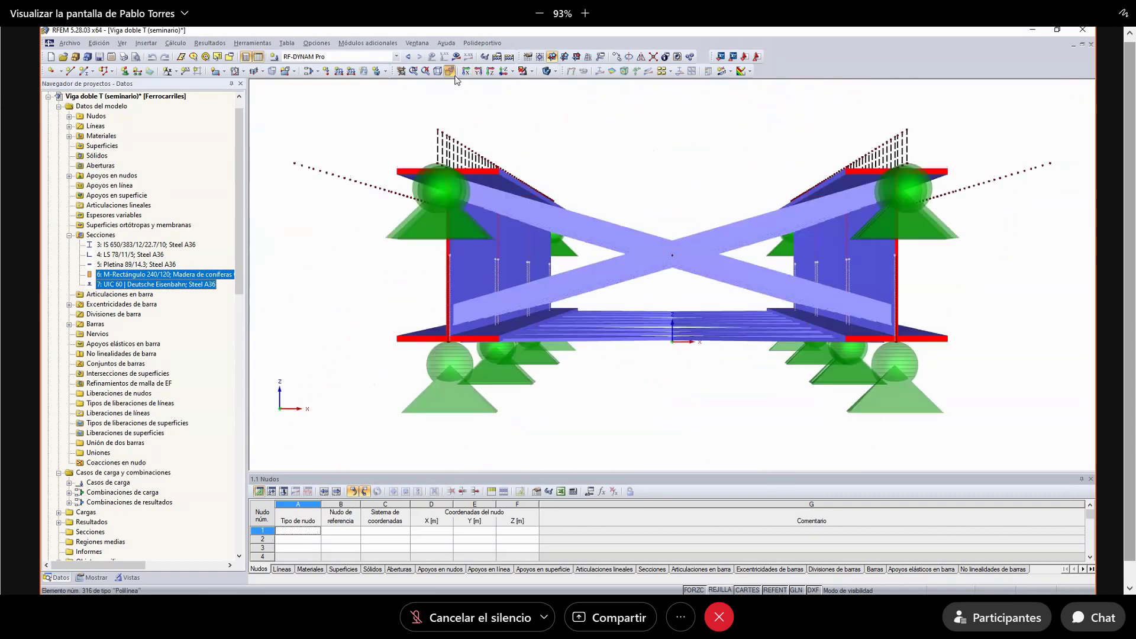
click(450, 72)
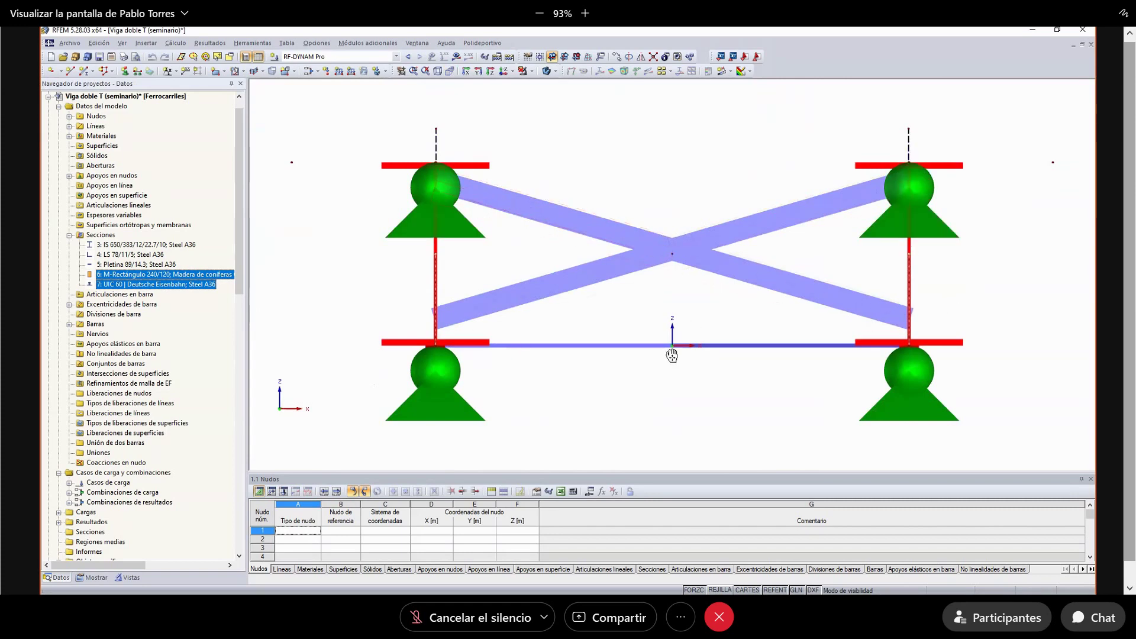
ctrl+middle_drag(673, 355, 657, 417)
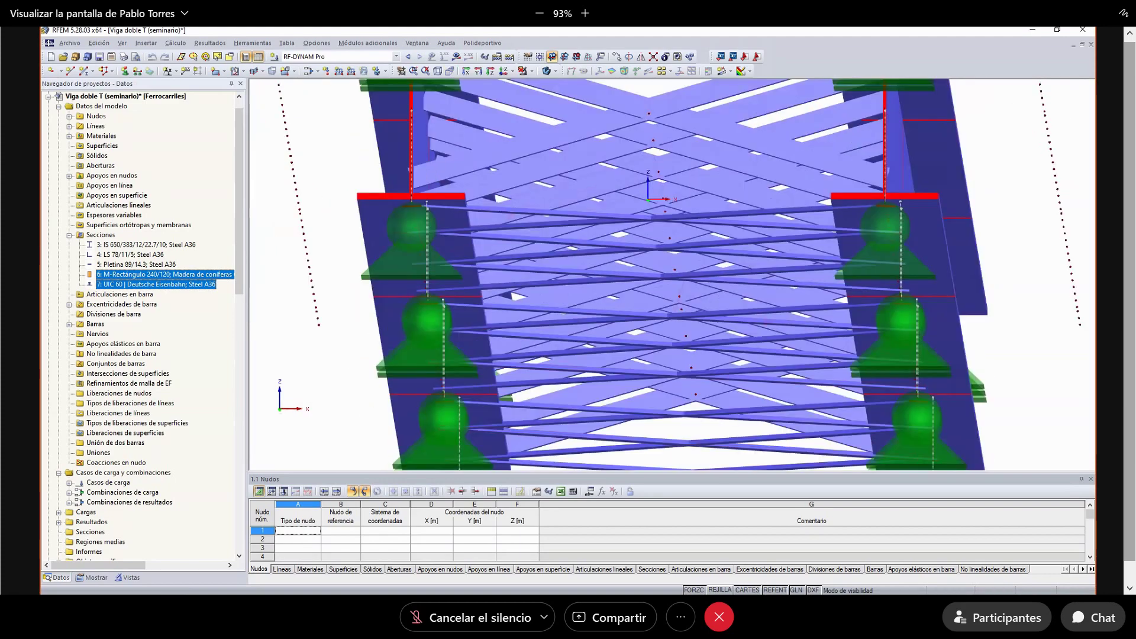
- Compare the model with bridge photos 20210926_160826, 20210926_160851 and 20210926_160907 in Fotos, and return to RFEM
click(662, 577)
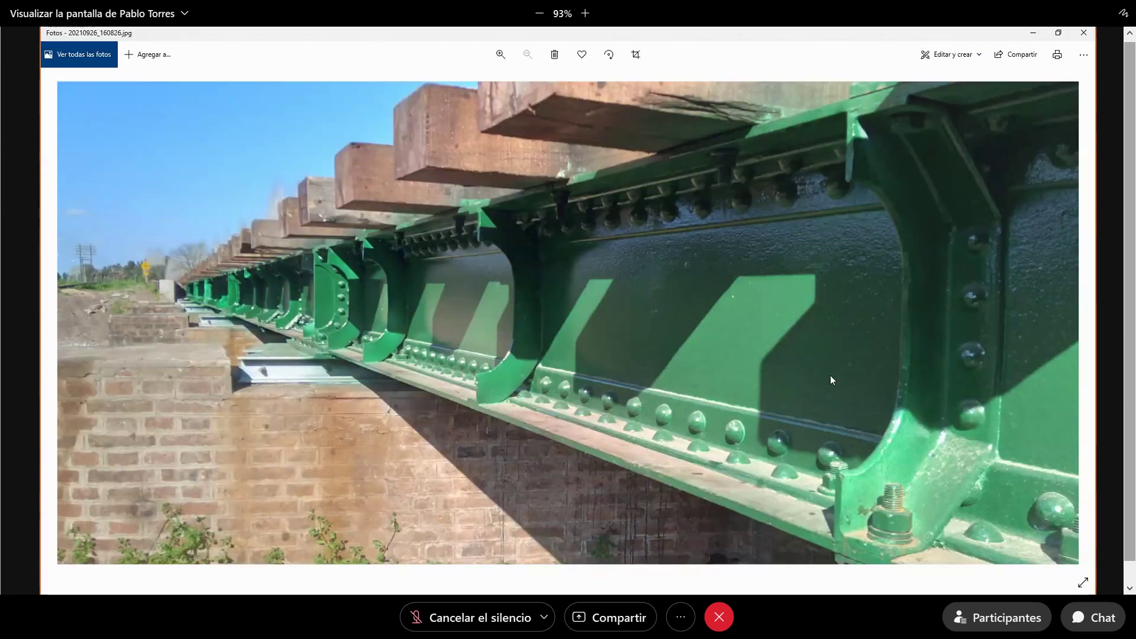
click(1056, 284)
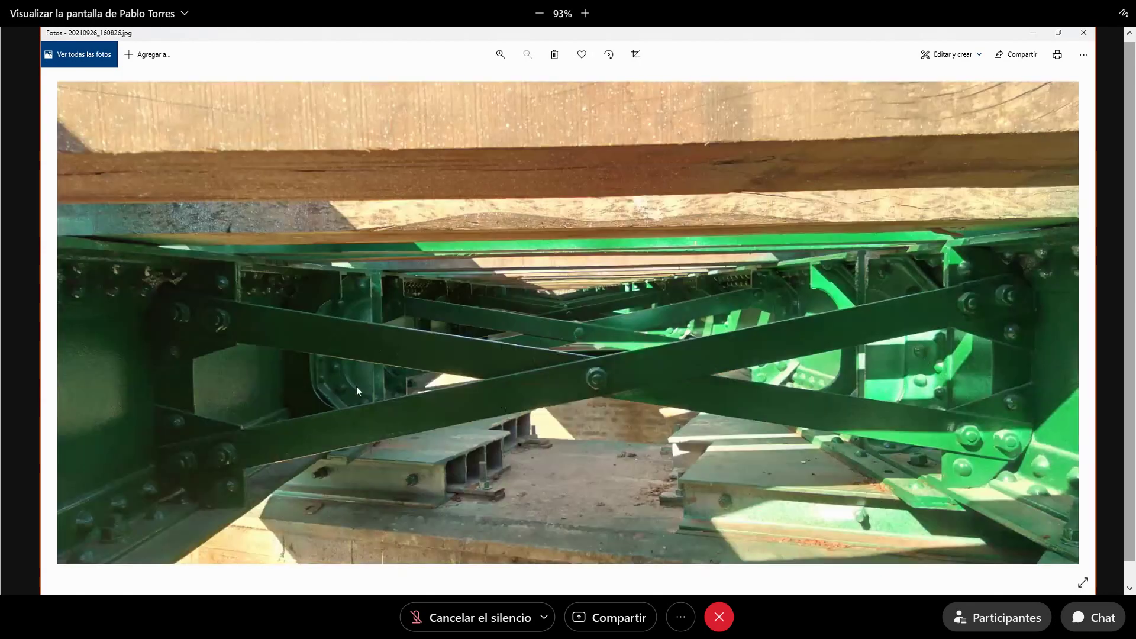
mouse_move(1095, 316)
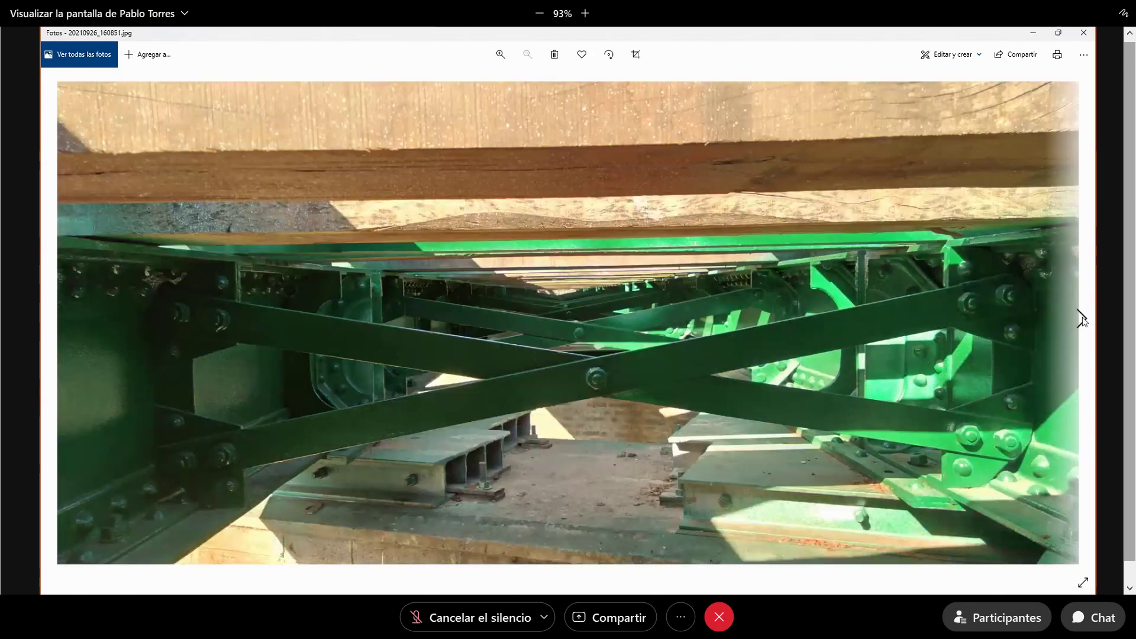
click(1082, 320)
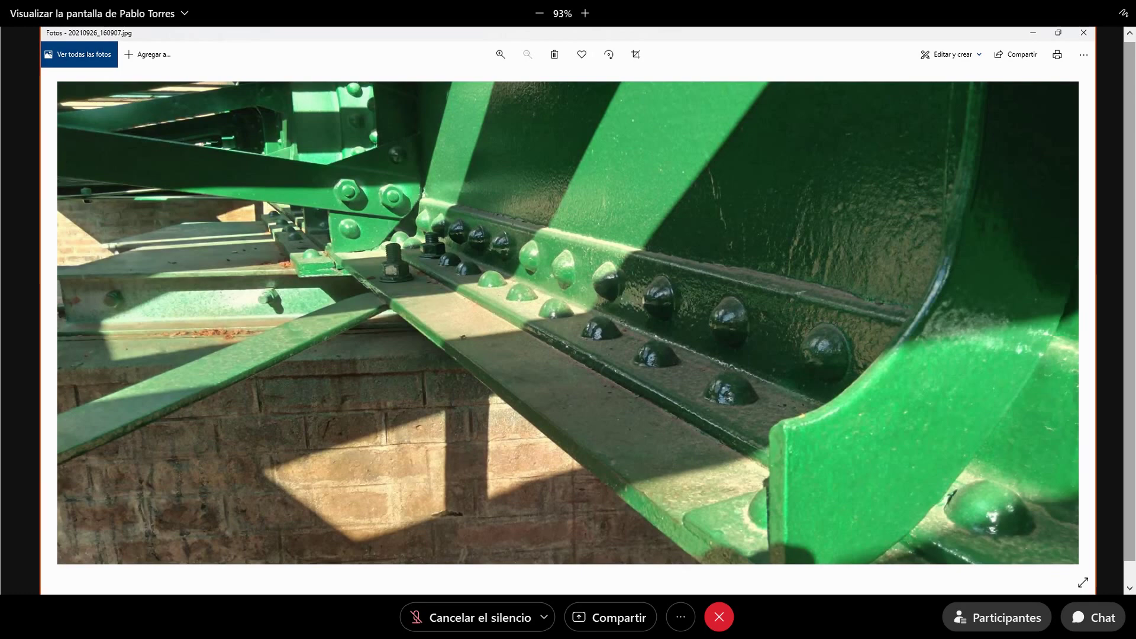
key(alt+Tab)
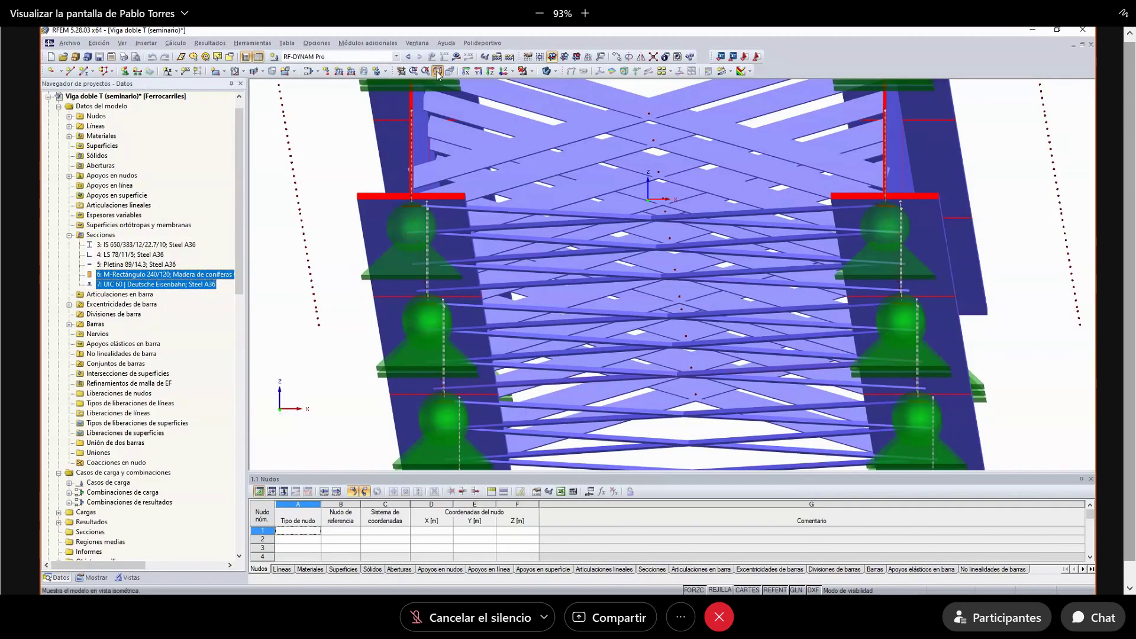
- Set the isometric view and cancel the visibility mode to show the sleepers and rails again
click(438, 71)
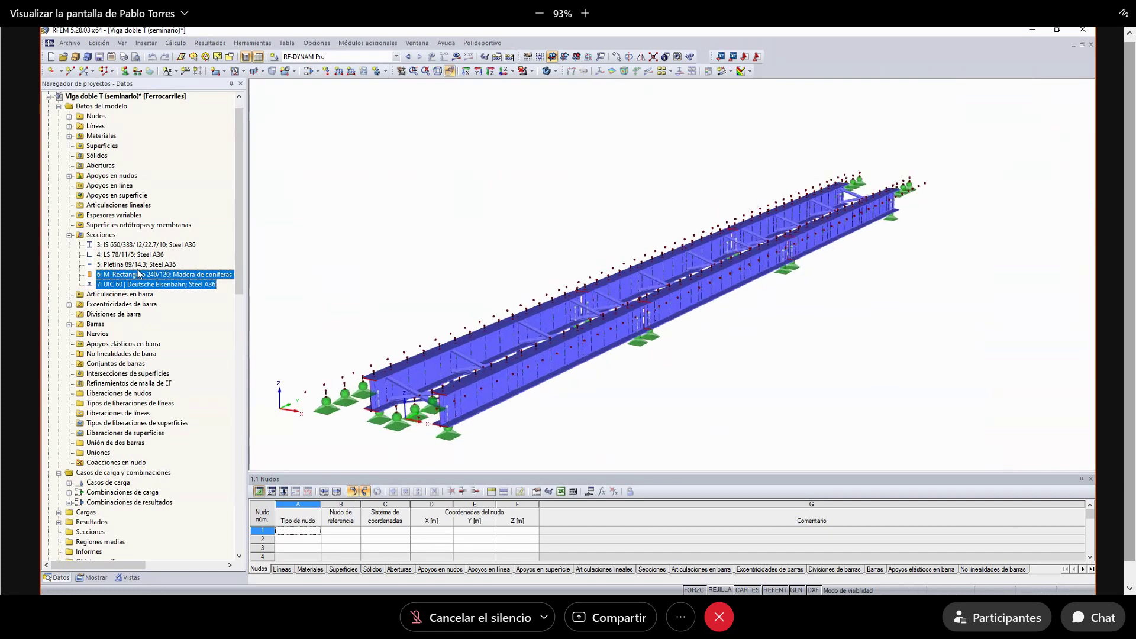
click(532, 71)
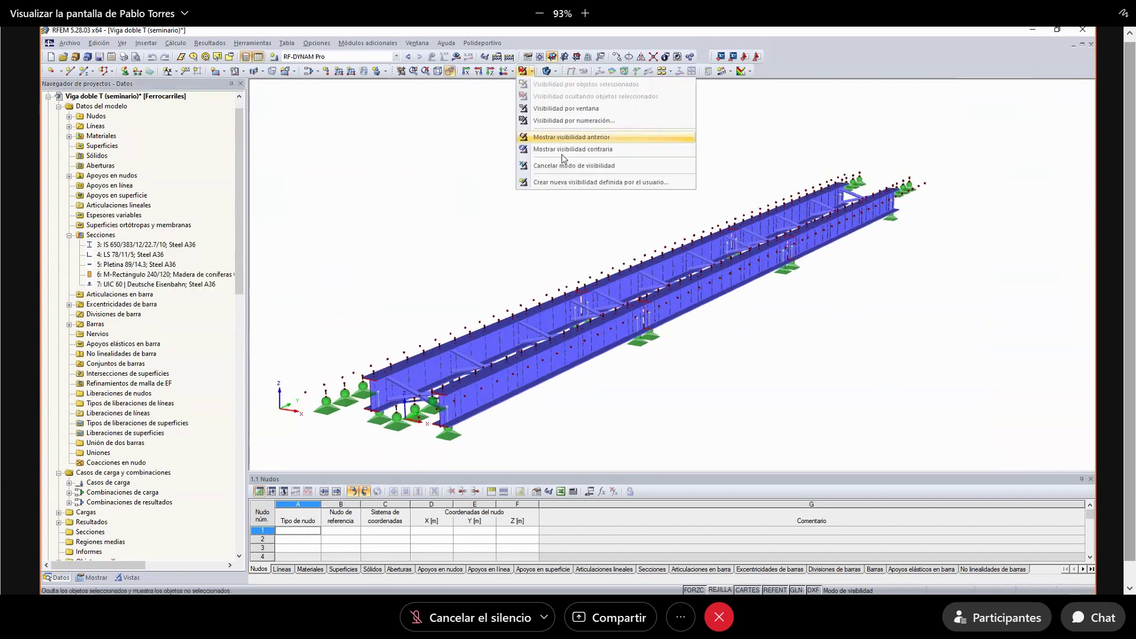
click(565, 169)
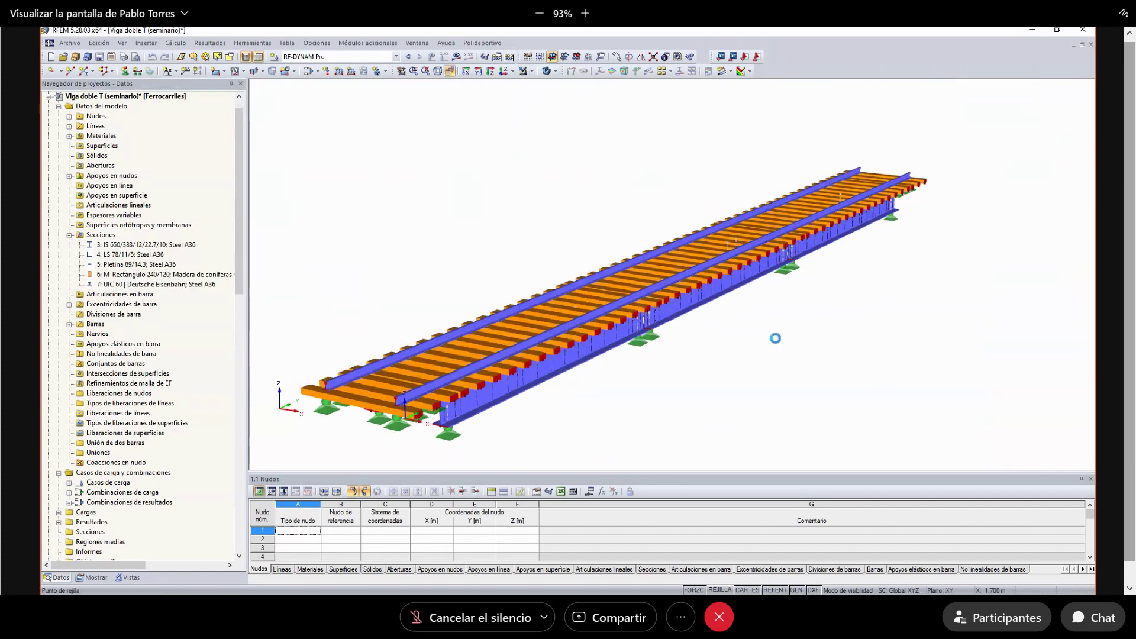
- Open the RF-DYNAM Pro input data and compare the Pulso1 and Continuo time diagrams
ctrl+middle_drag(728, 342, 681, 342)
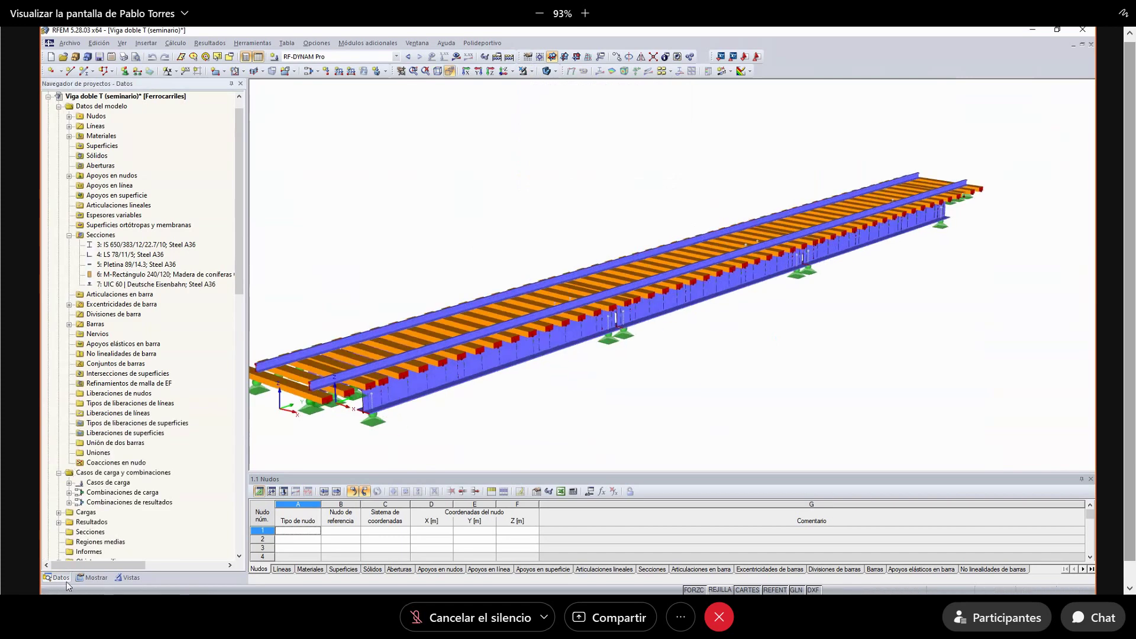
drag(239, 254, 238, 480)
double_click(154, 364)
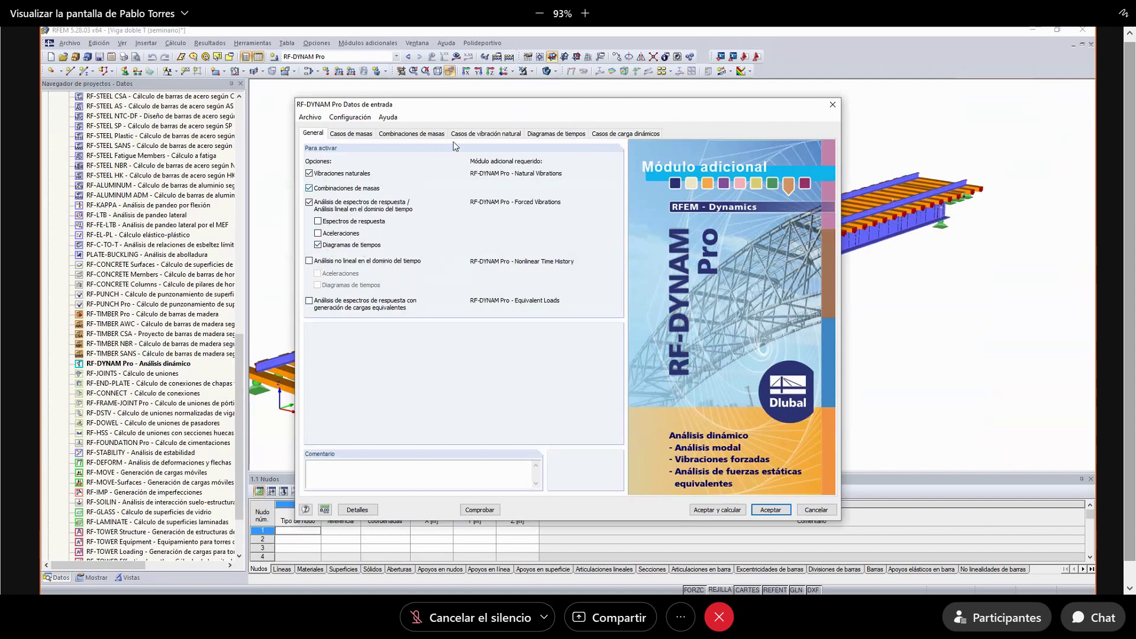
click(532, 134)
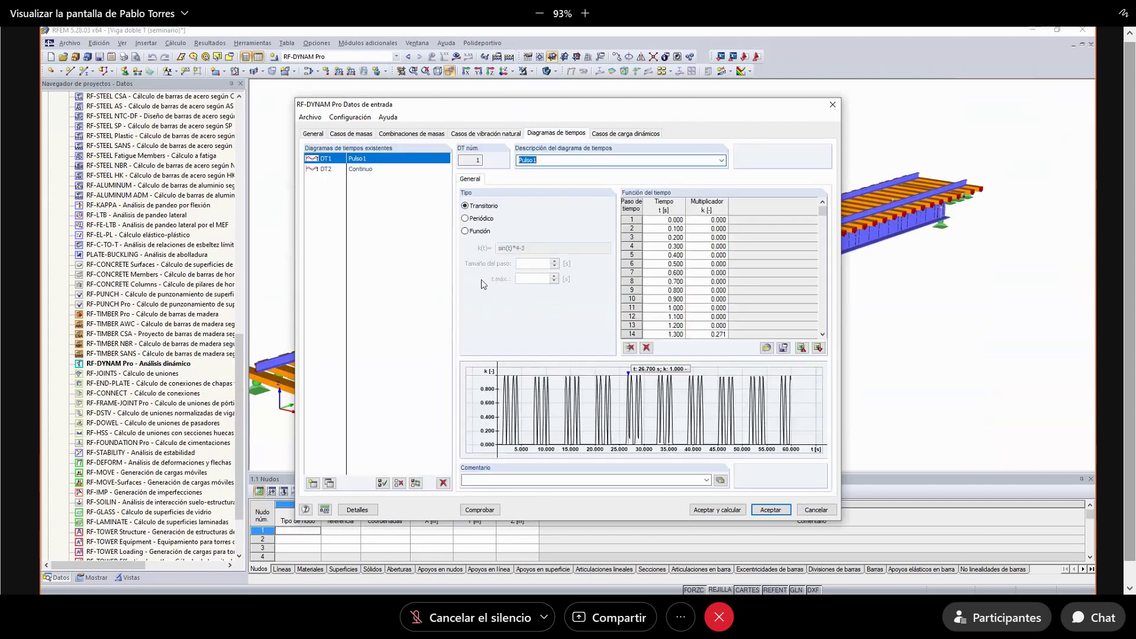
click(369, 170)
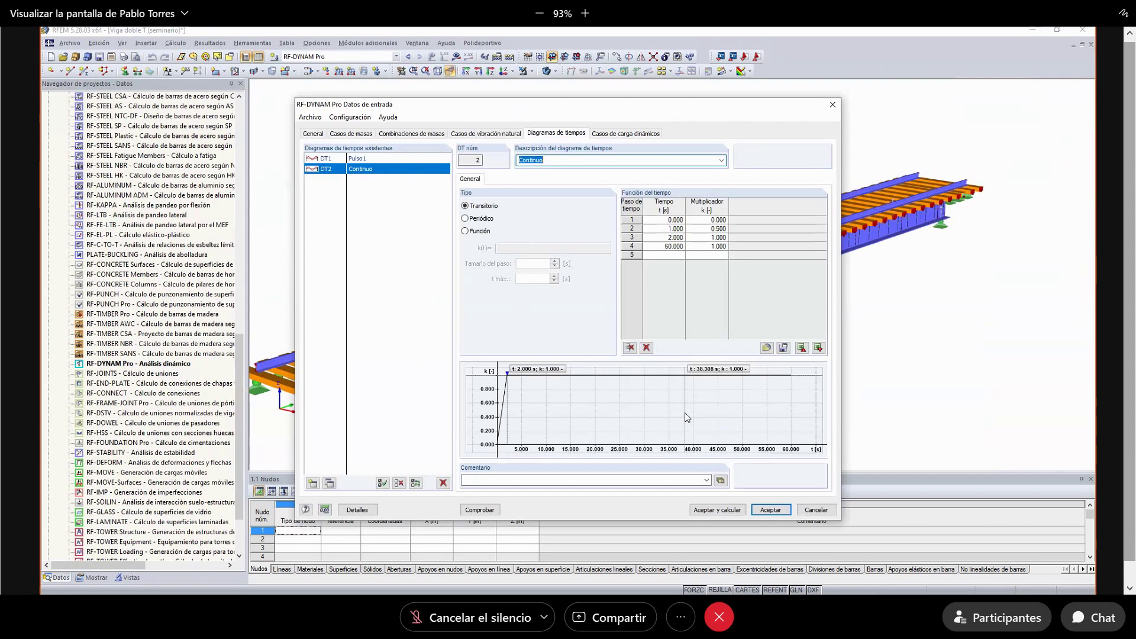
click(373, 159)
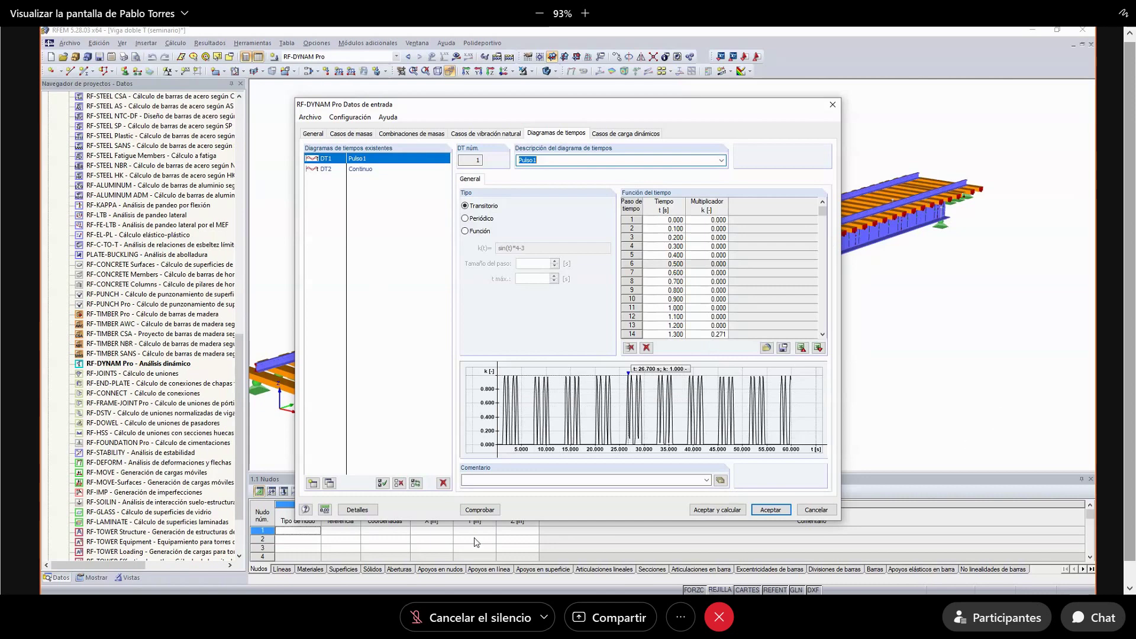
- Switch to the FERROCARRILES_(seminario) folder in File Explorer and look through its Ferrocarriles subfolder for the railway coach drawing
mouse_move(647, 599)
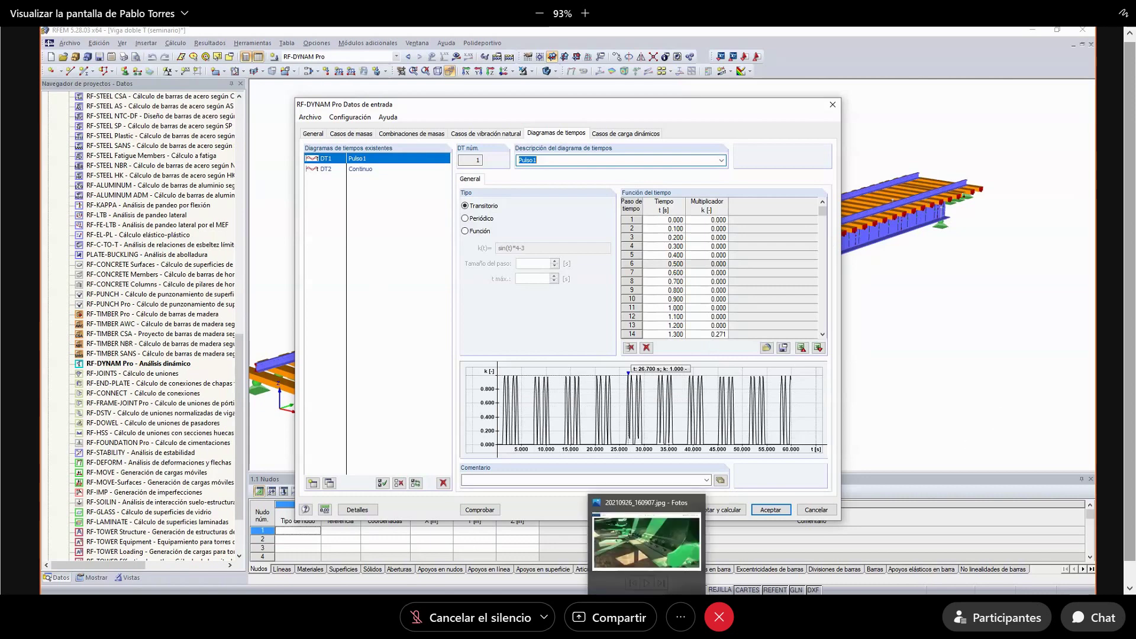
mouse_move(350, 599)
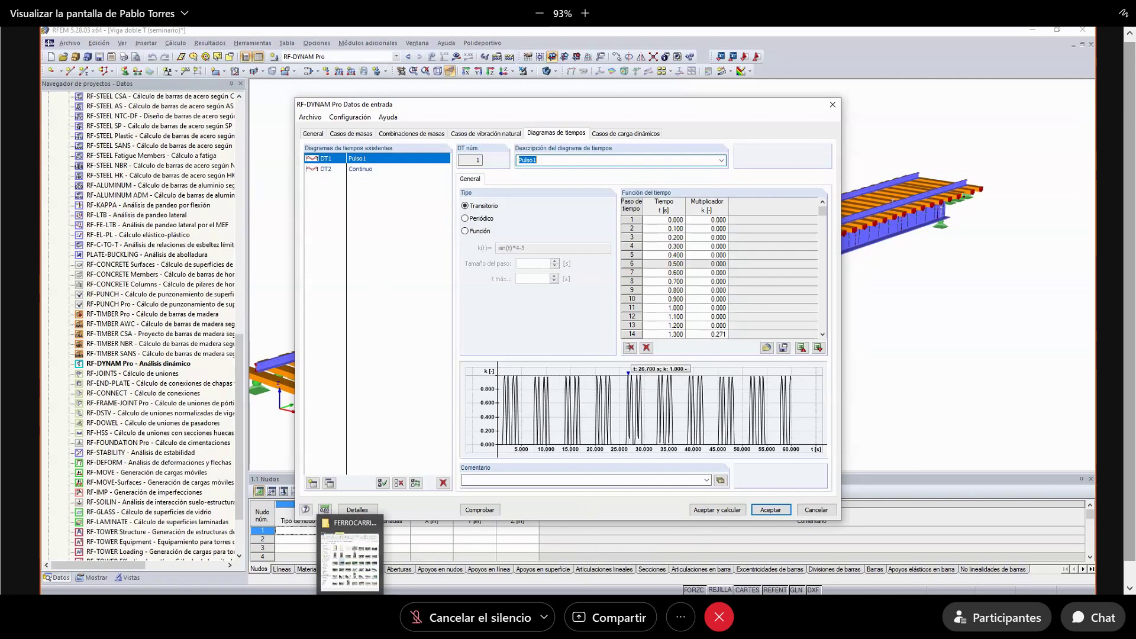
click(350, 562)
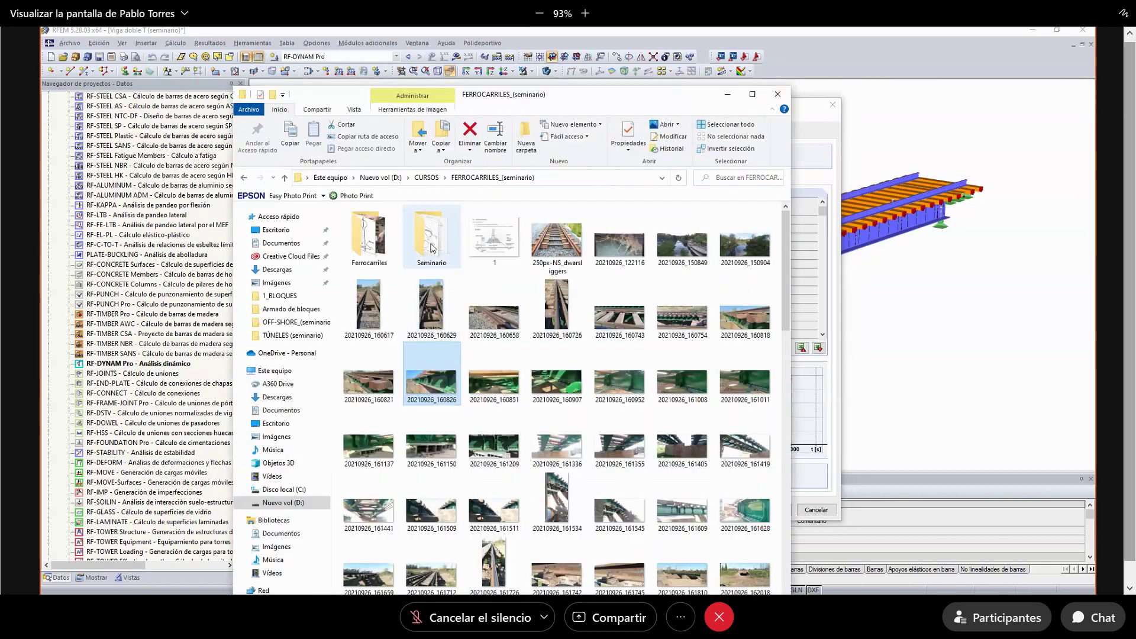
double_click(370, 246)
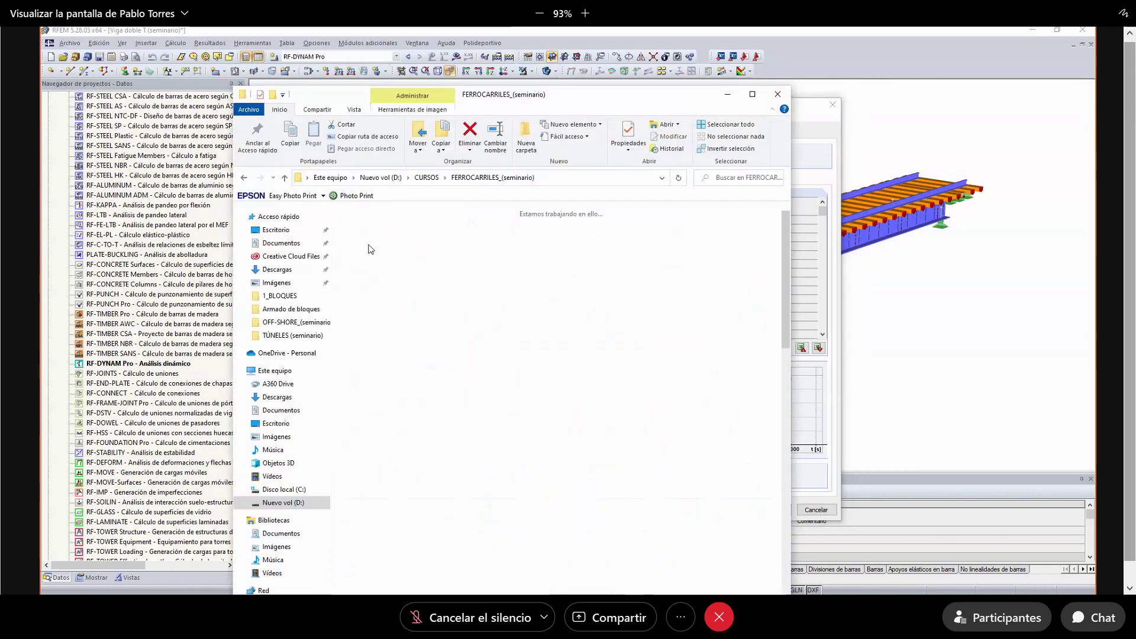
scroll(529, 399, down, 3)
scroll(528, 398, down, 3)
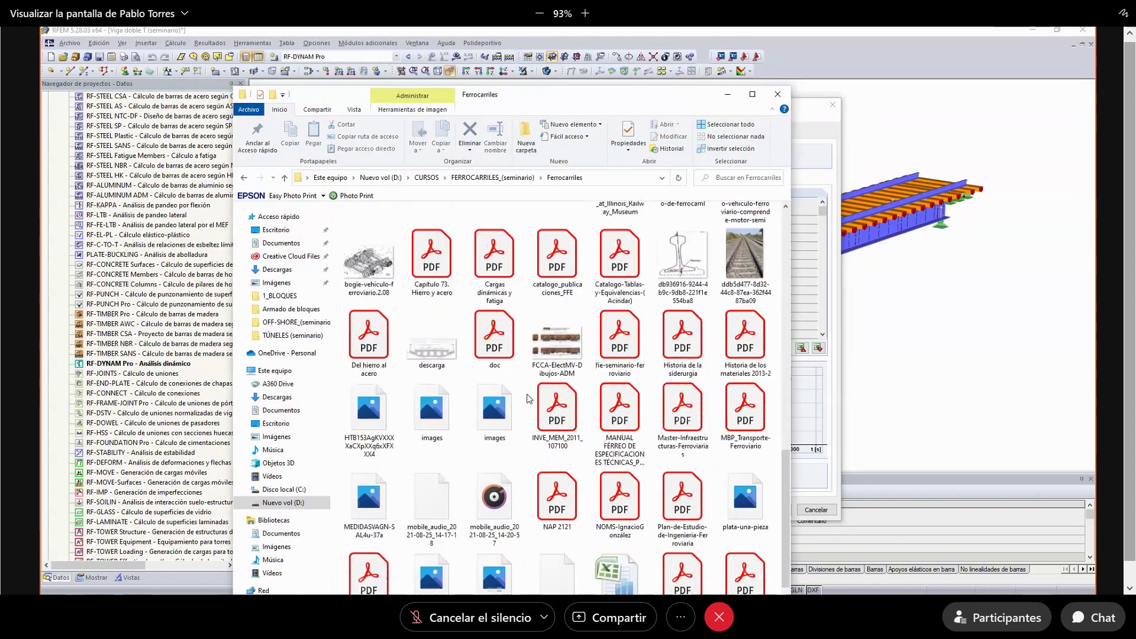
scroll(528, 399, down, 3)
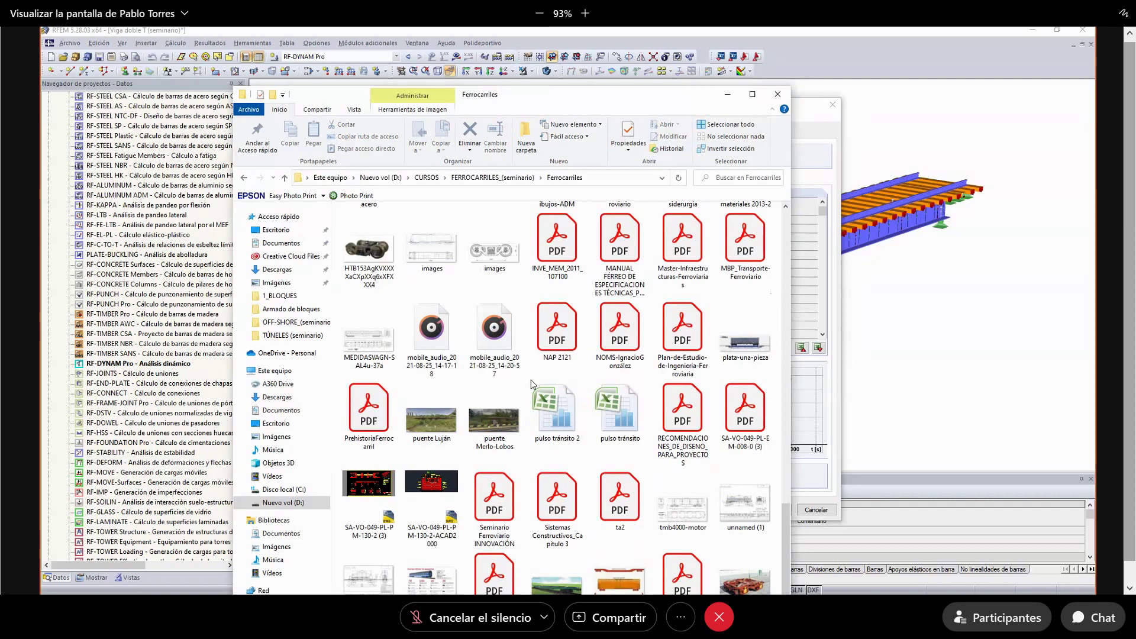
scroll(531, 383, up, 15)
scroll(551, 379, down, 10)
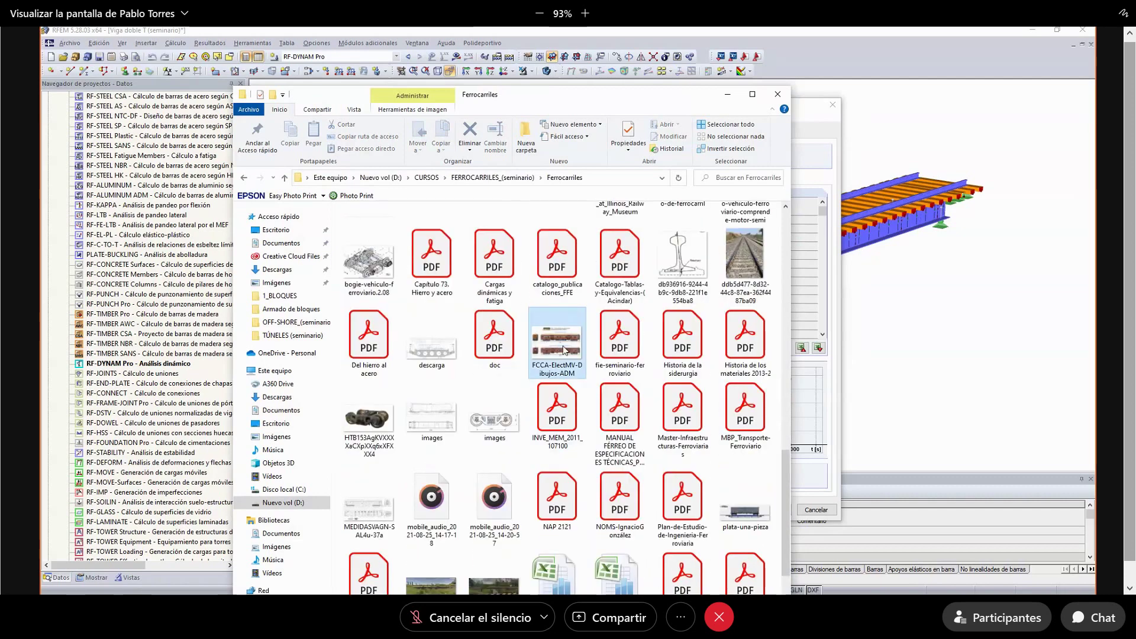
- View the image FCCA-ElectMV-Dibujos-ADM and examine the wheel and bogie spacing of the coaches up close
double_click(563, 345)
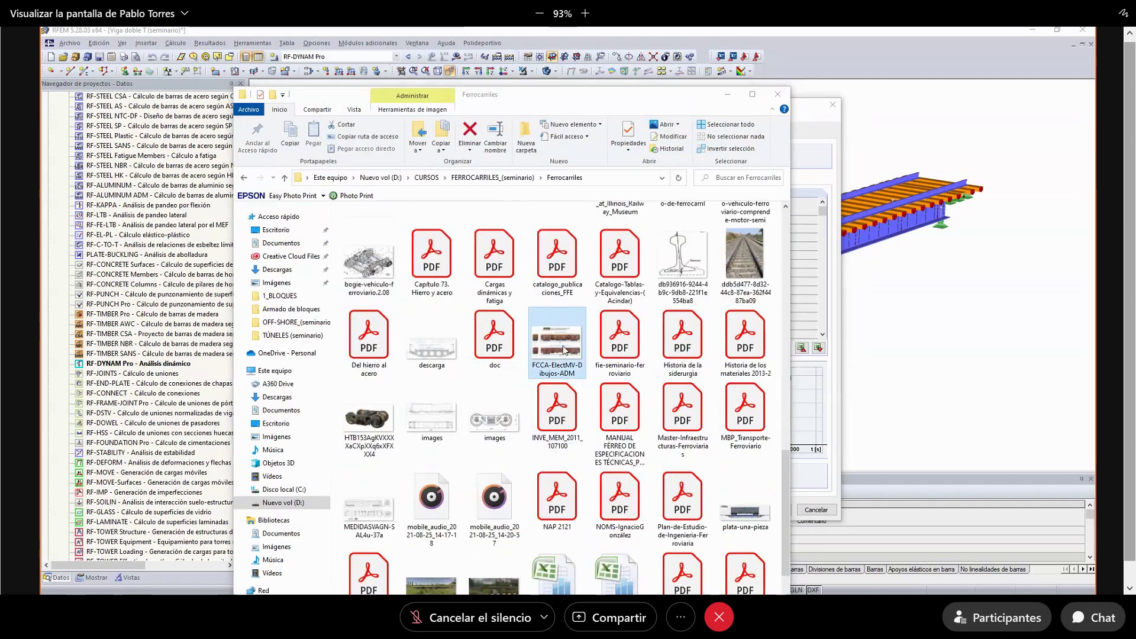
ctrl+scroll(499, 435, up, 2)
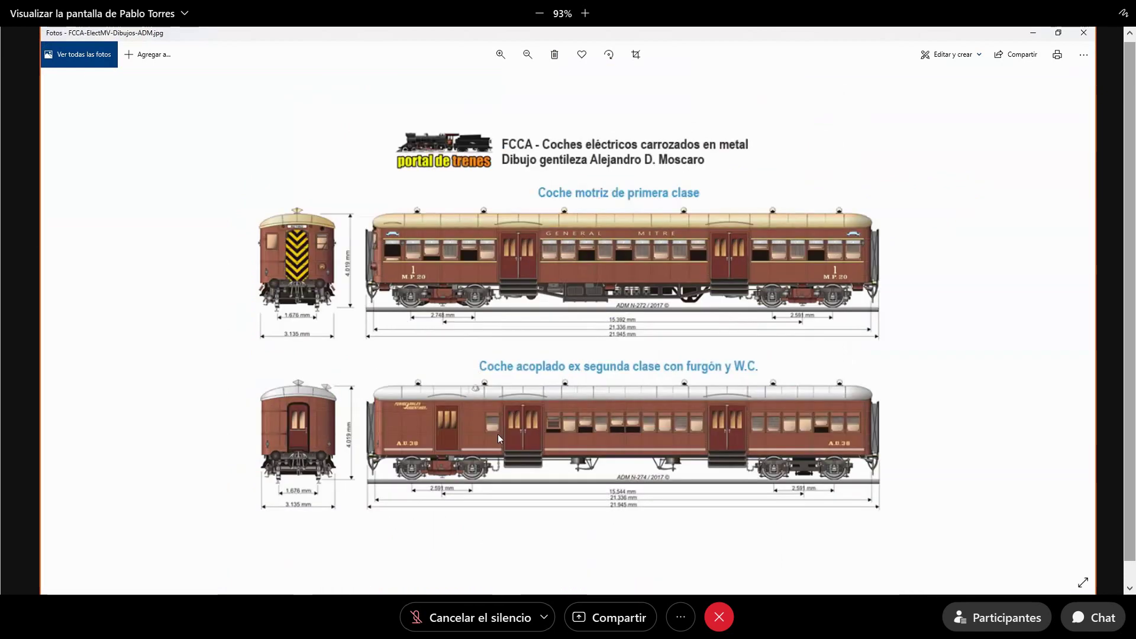
ctrl+scroll(389, 226, up, 3)
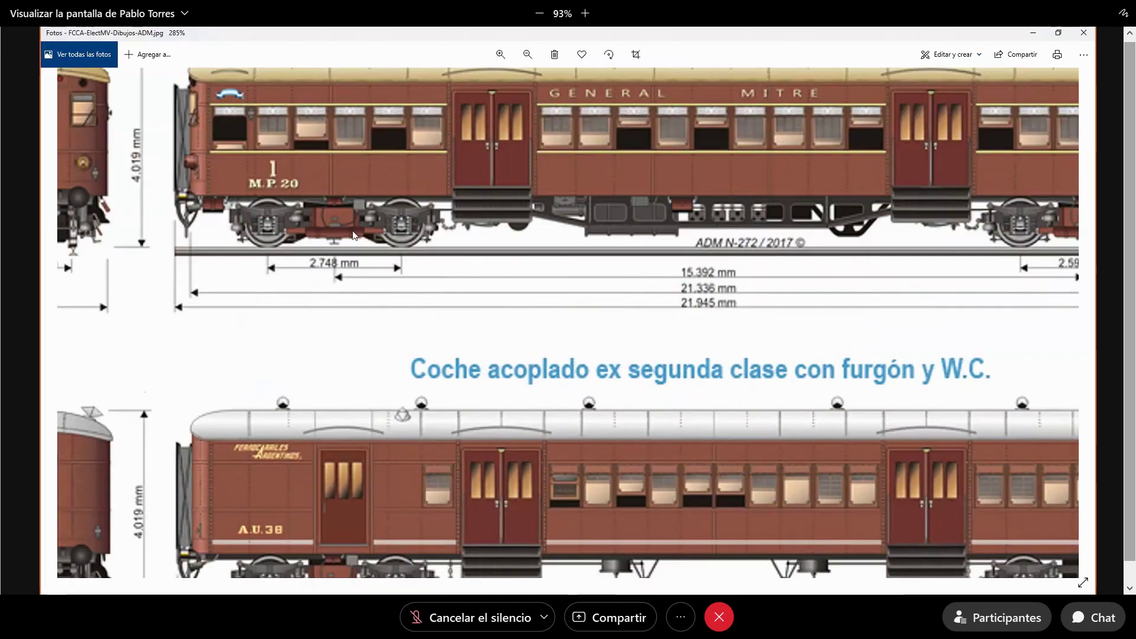
ctrl+scroll(230, 257, down, 1)
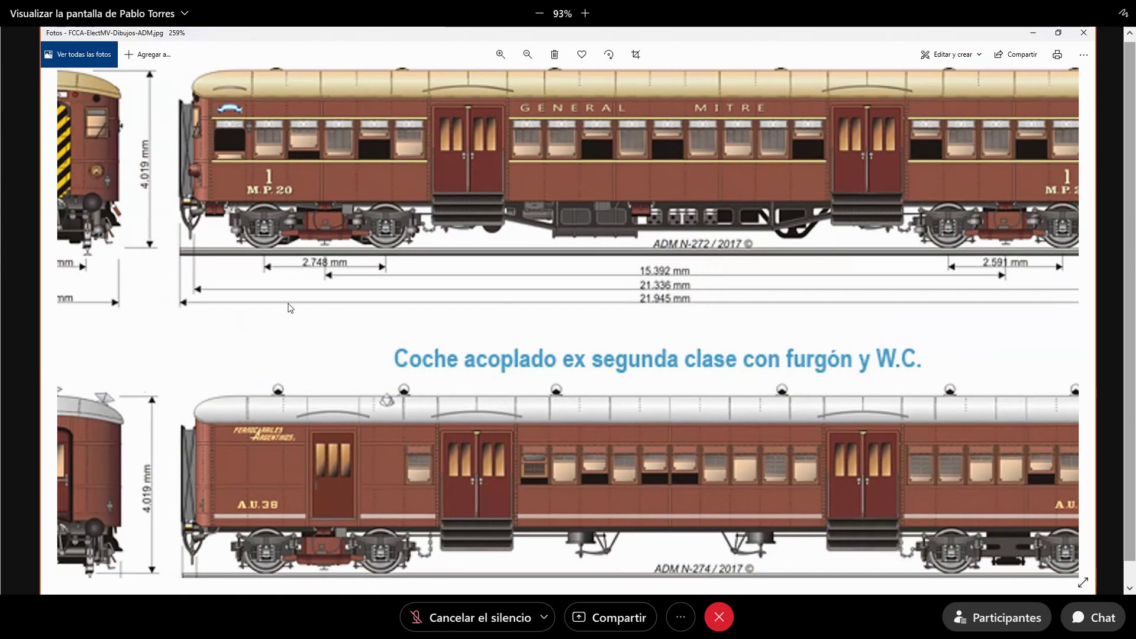
ctrl+scroll(287, 309, down, 1)
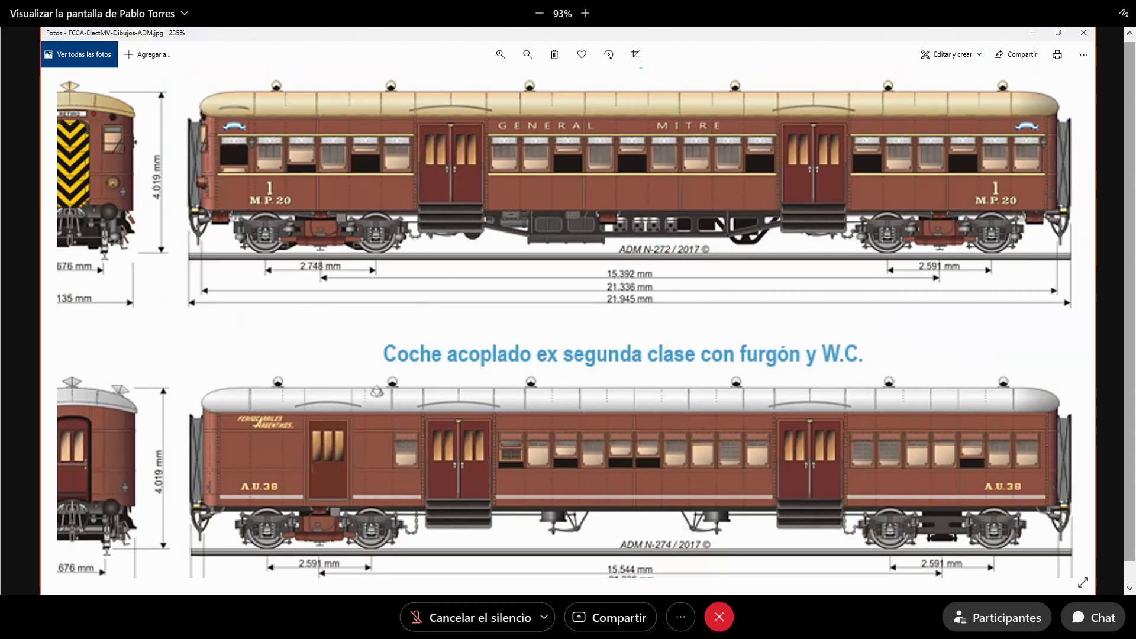
- View the bogie photo from the Ferrocarriles folder, compare it with the coach drawing, and return to RFEM
click(249, 593)
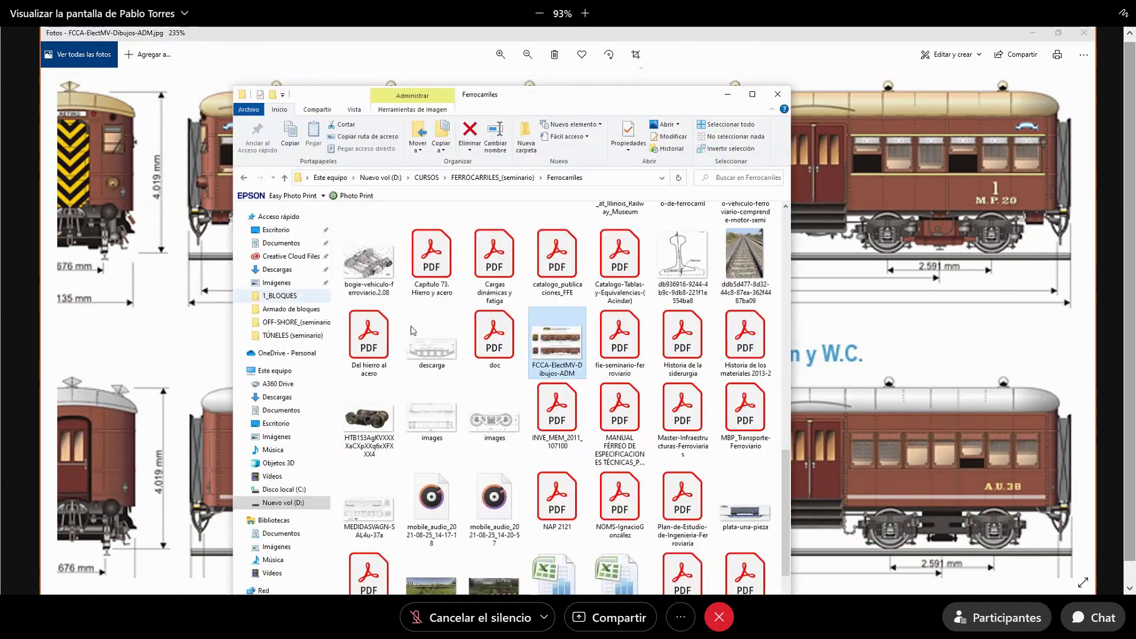
click(370, 421)
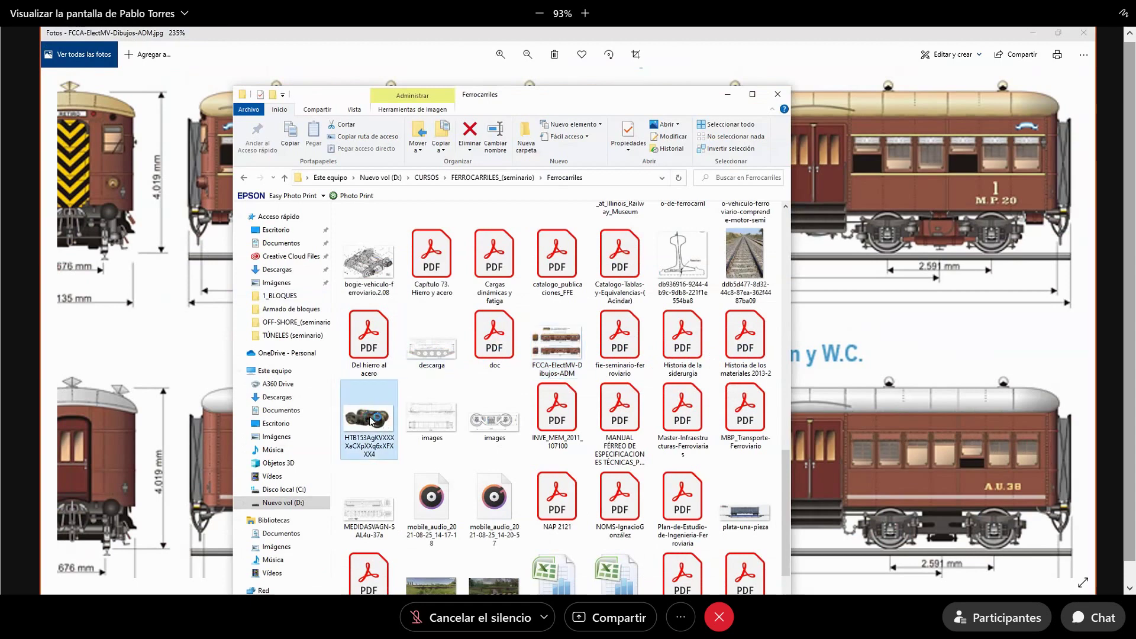
double_click(369, 421)
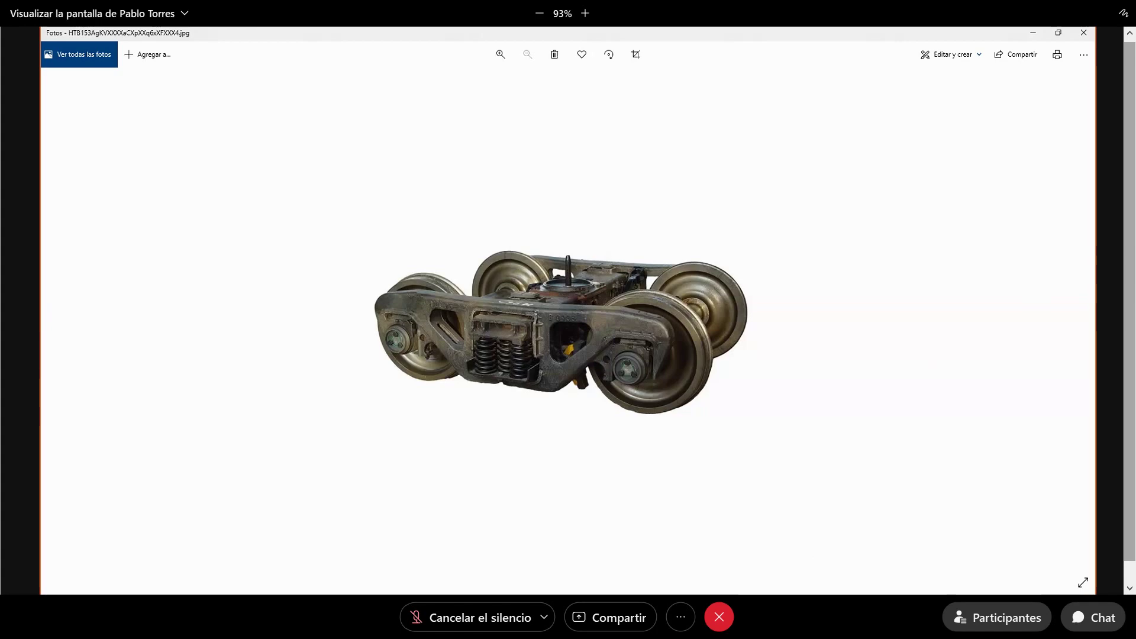
key(alt+Tab)
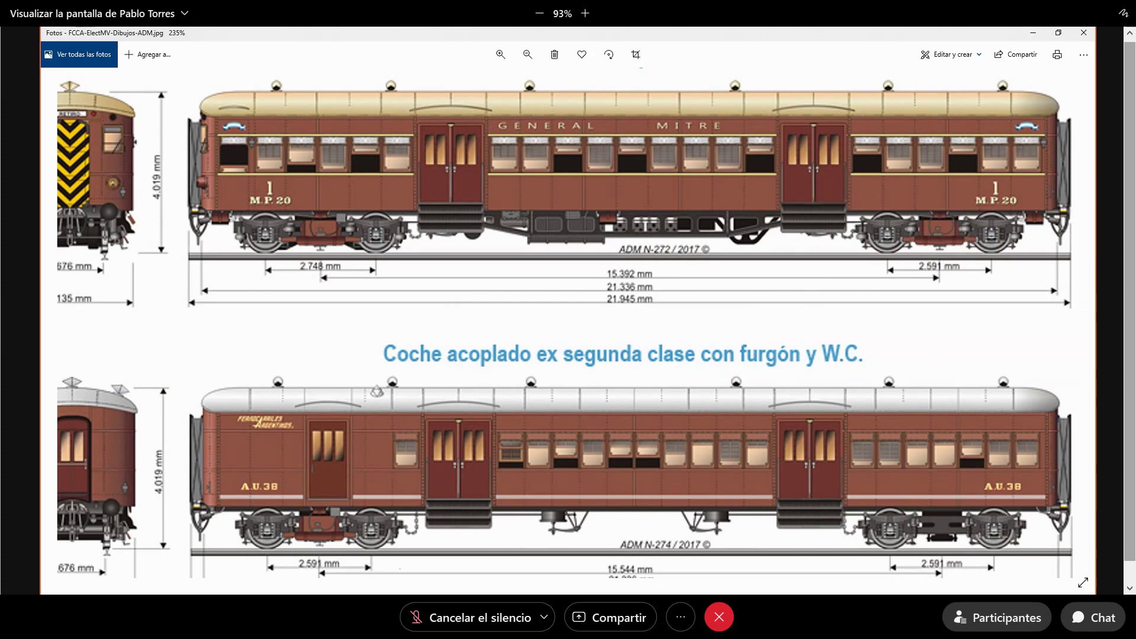
key(alt+Tab)
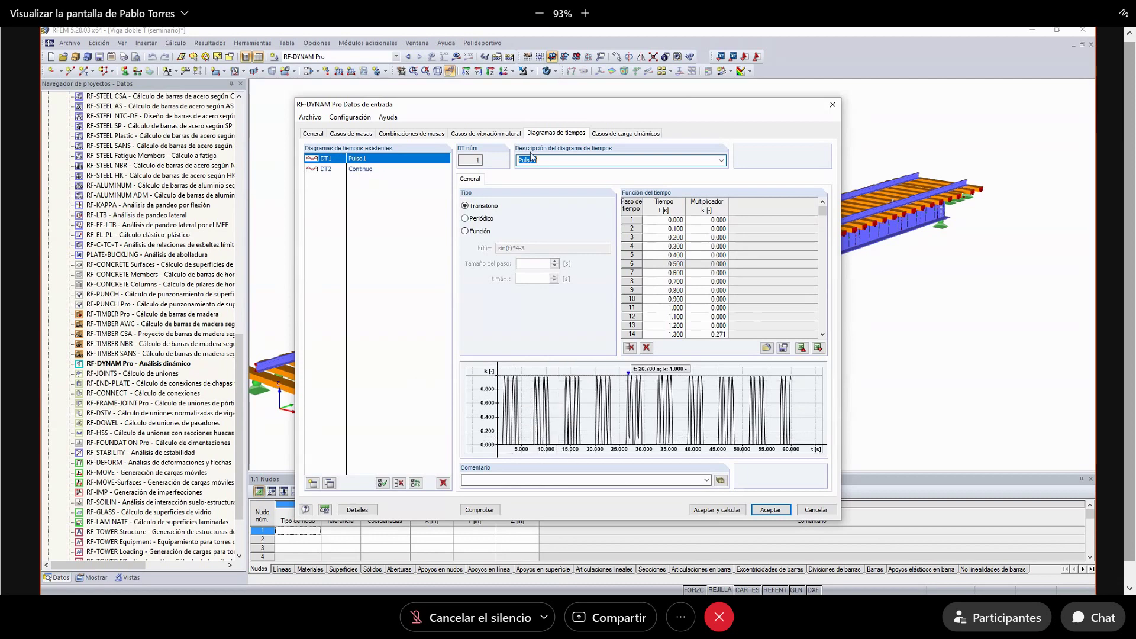
- Review which load cases, multipliers and time diagrams the dynamic load case Vibración tránsito combines, and leave RF-DYNAM Pro without changes
click(615, 135)
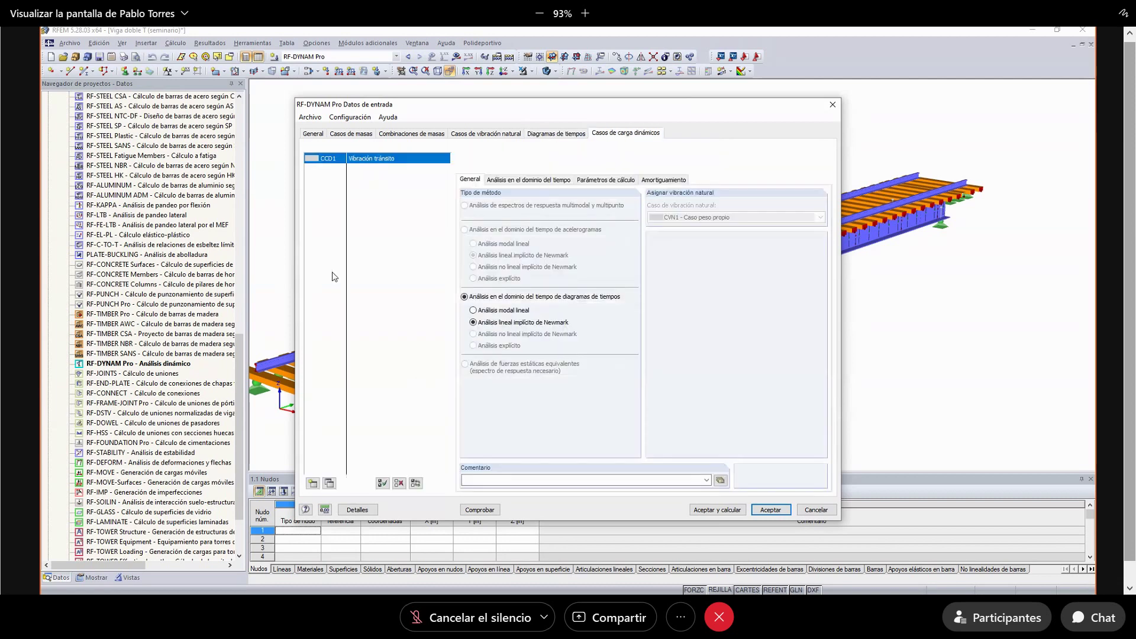
click(528, 180)
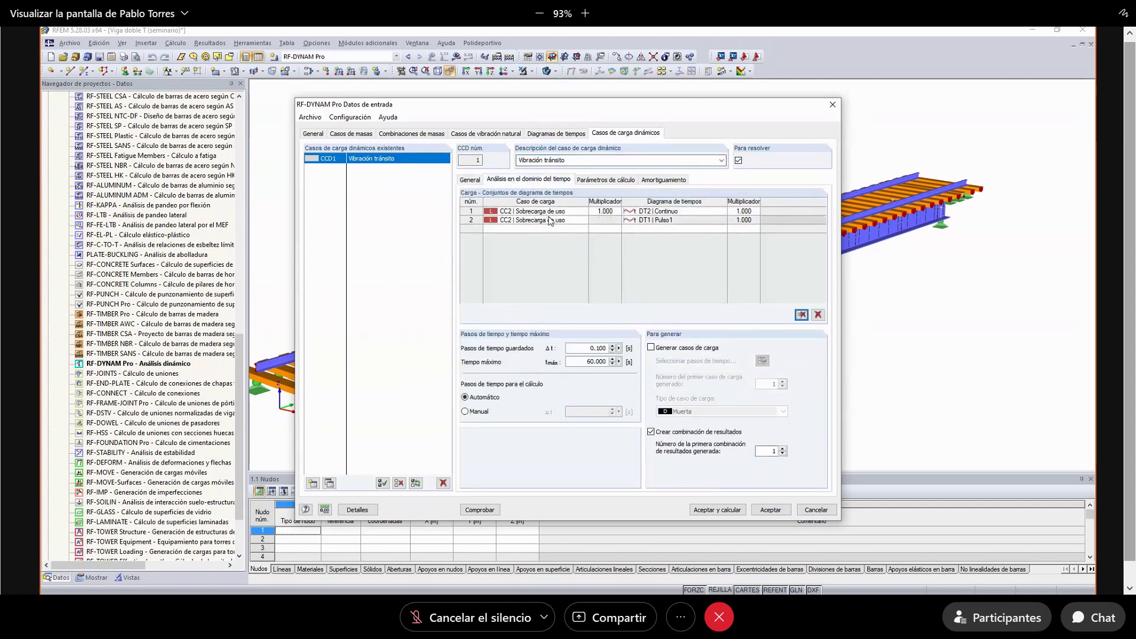
click(689, 212)
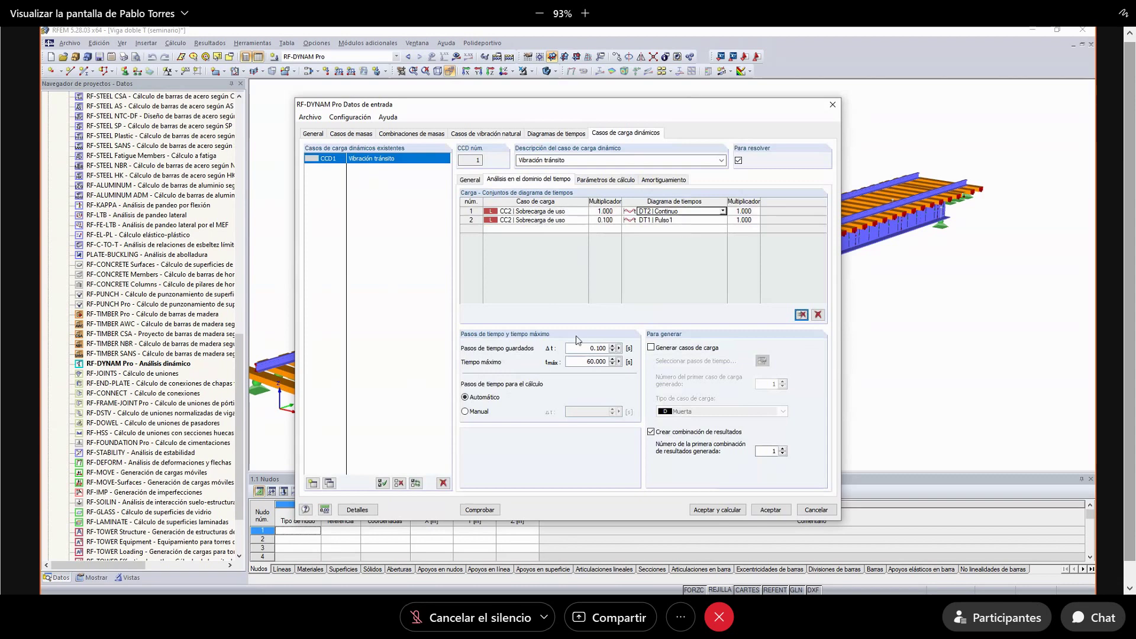
click(610, 211)
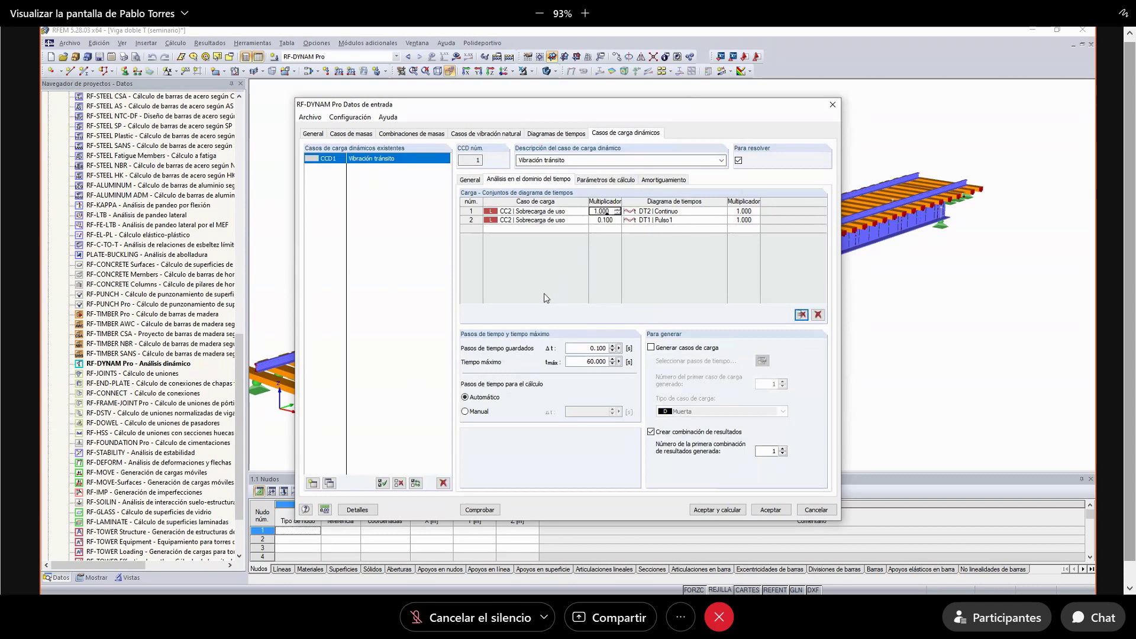
click(656, 220)
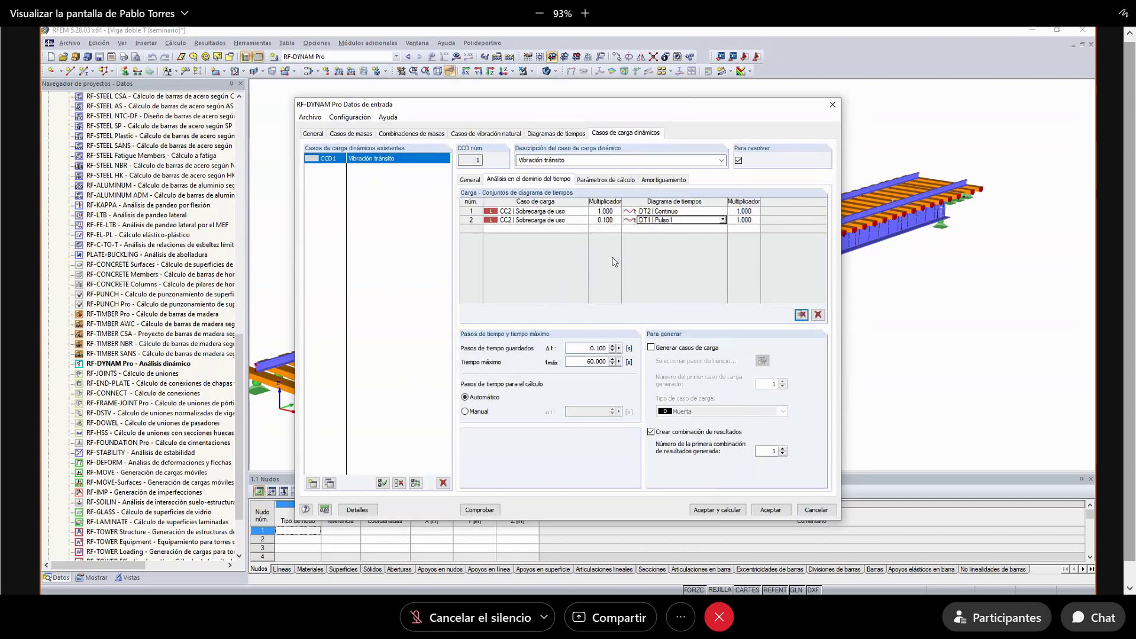
click(606, 220)
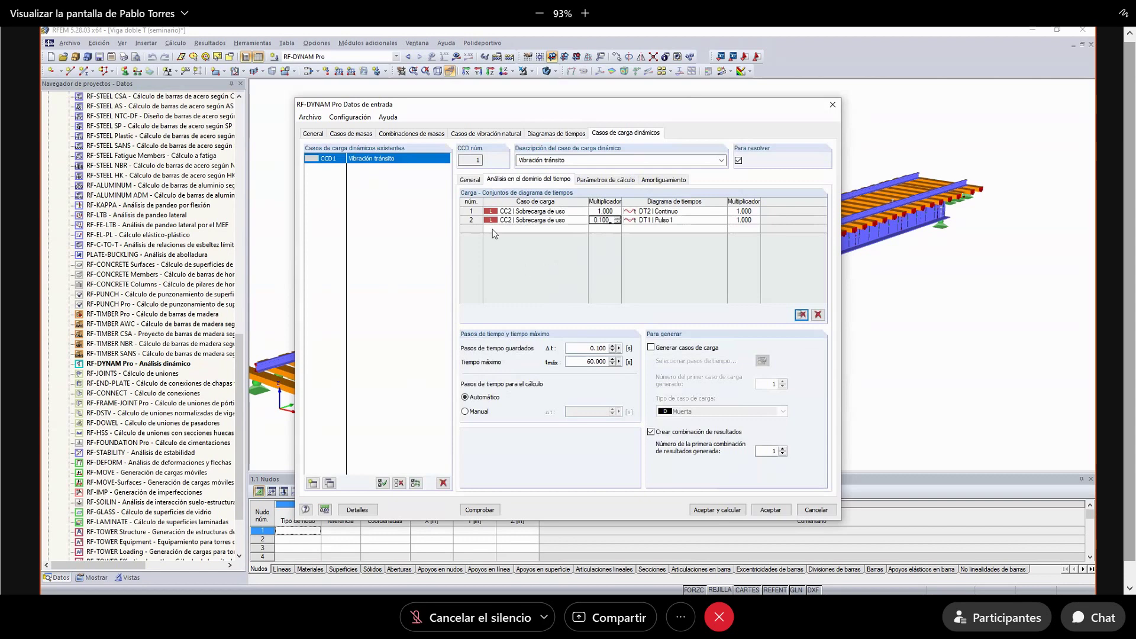
click(816, 510)
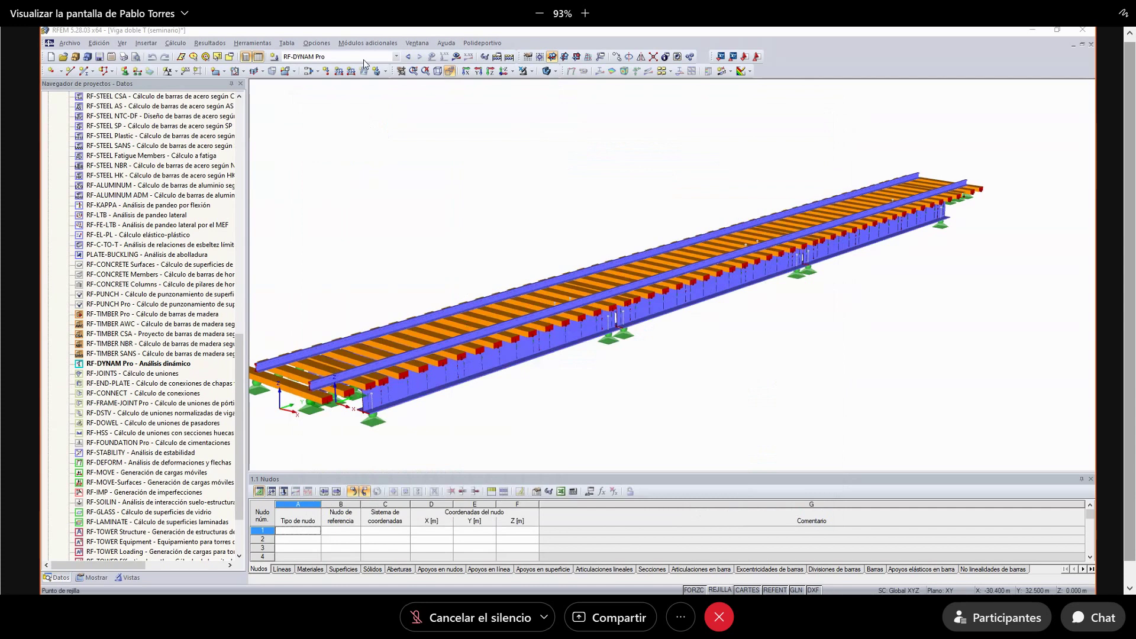
- Close the Viga doble T (seminario) model
click(397, 57)
click(323, 96)
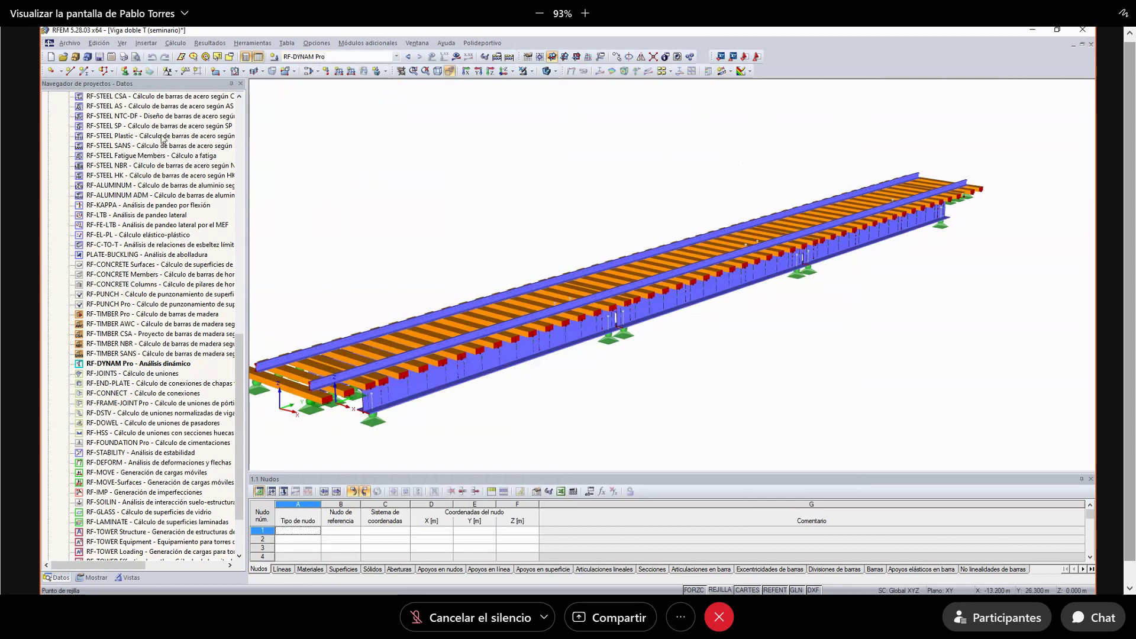
drag(240, 354, 242, 118)
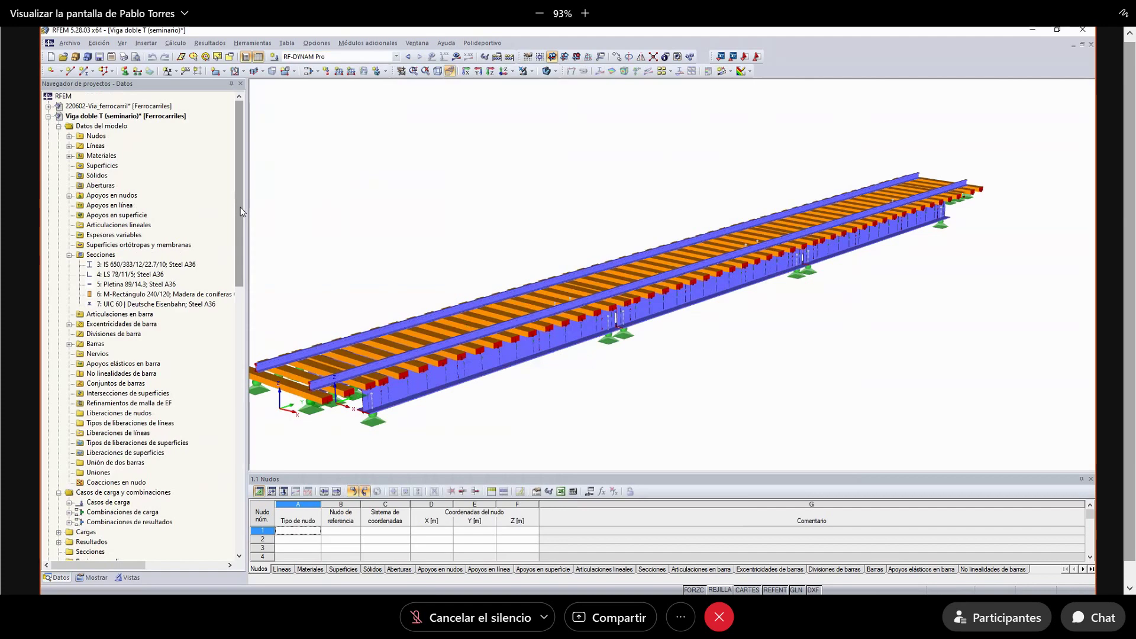
right_click(114, 119)
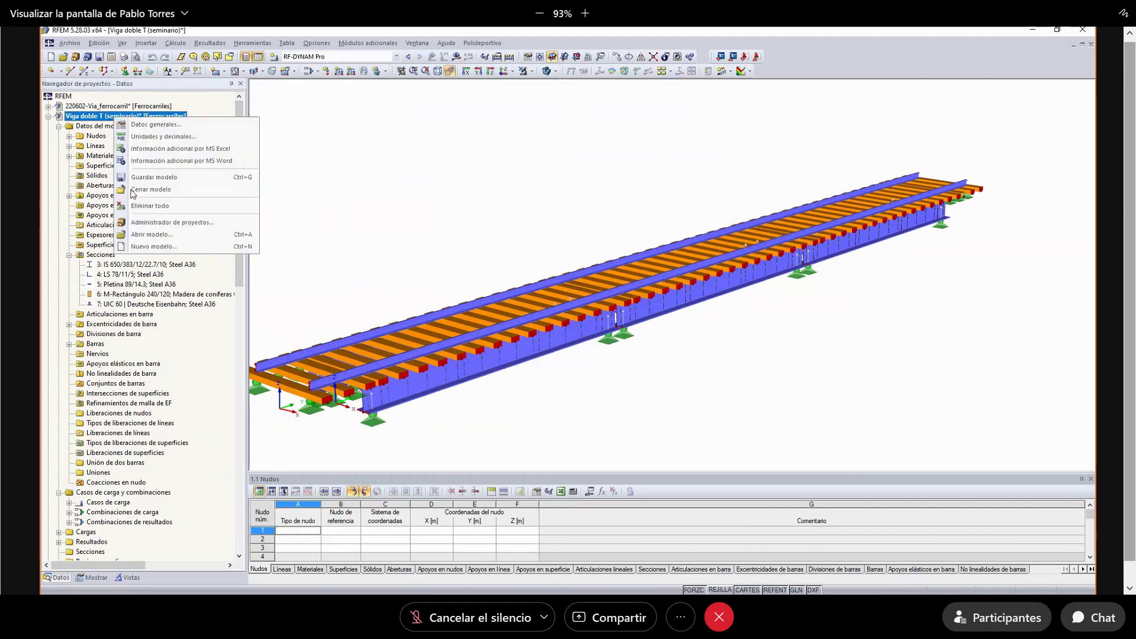
click(133, 193)
click(570, 330)
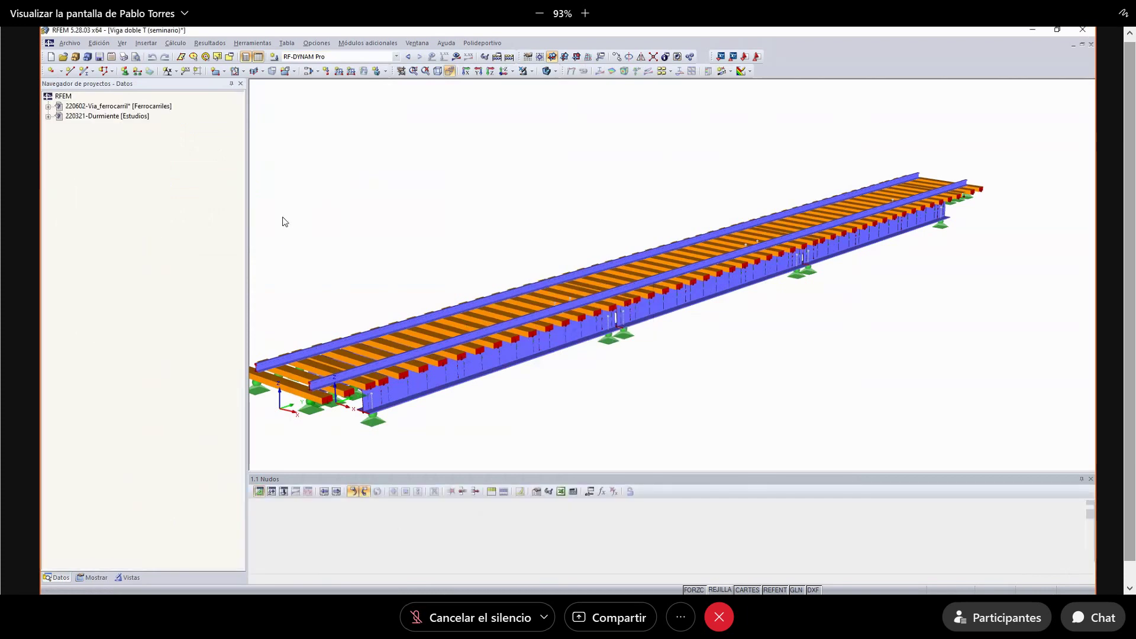
- Open the model Viga doble T (seminario) from the Ferrocarriles project under Seminarios
click(76, 57)
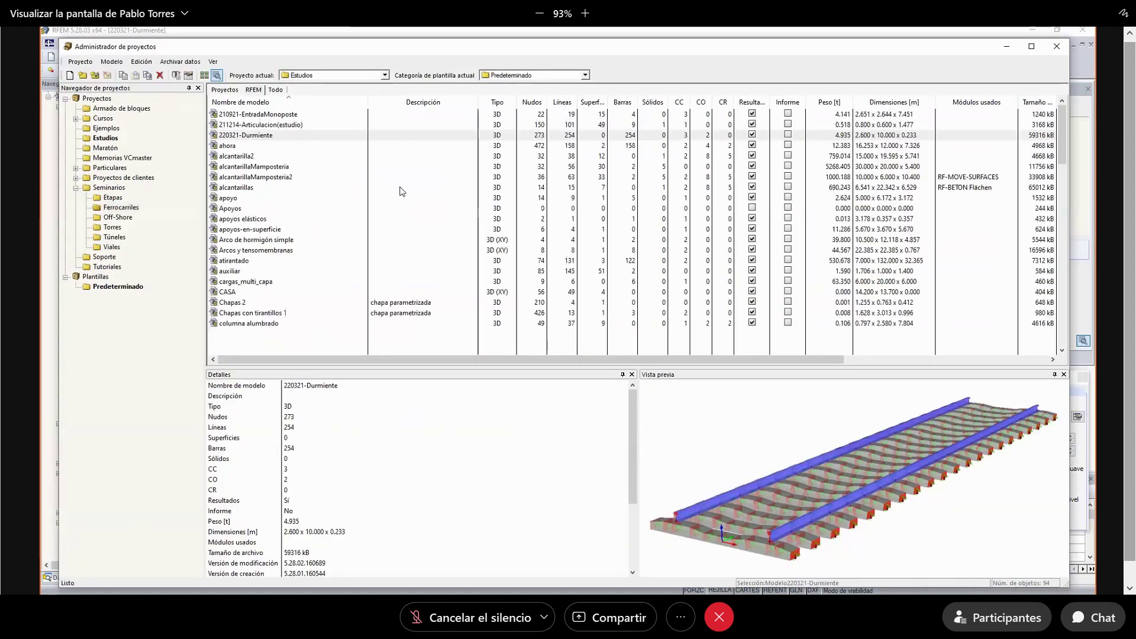
click(384, 76)
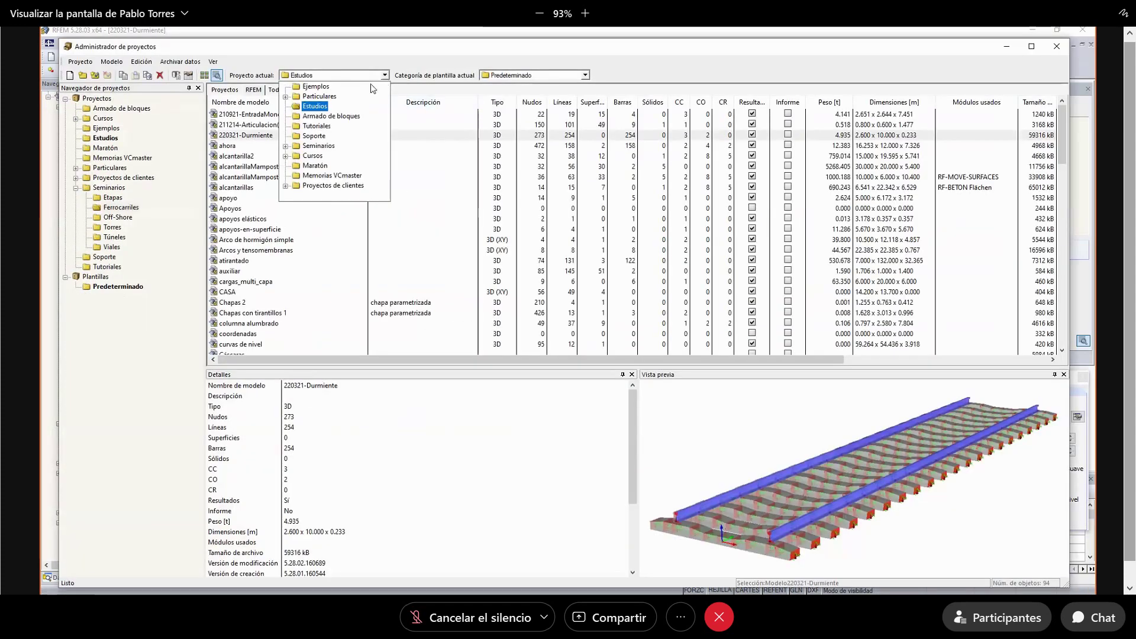
click(285, 146)
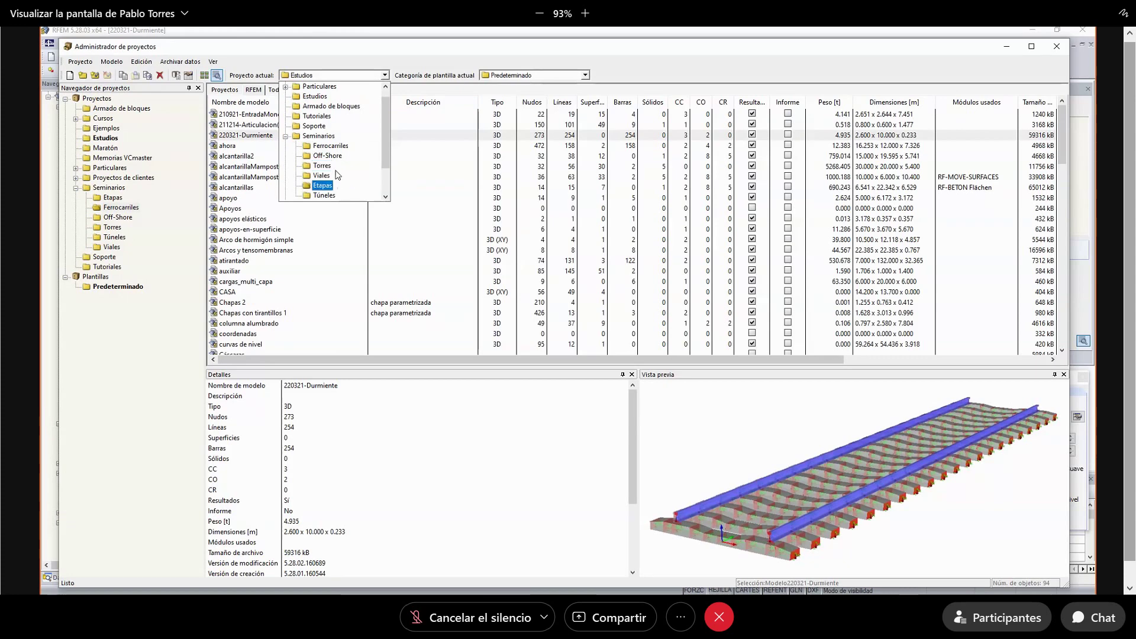
click(329, 146)
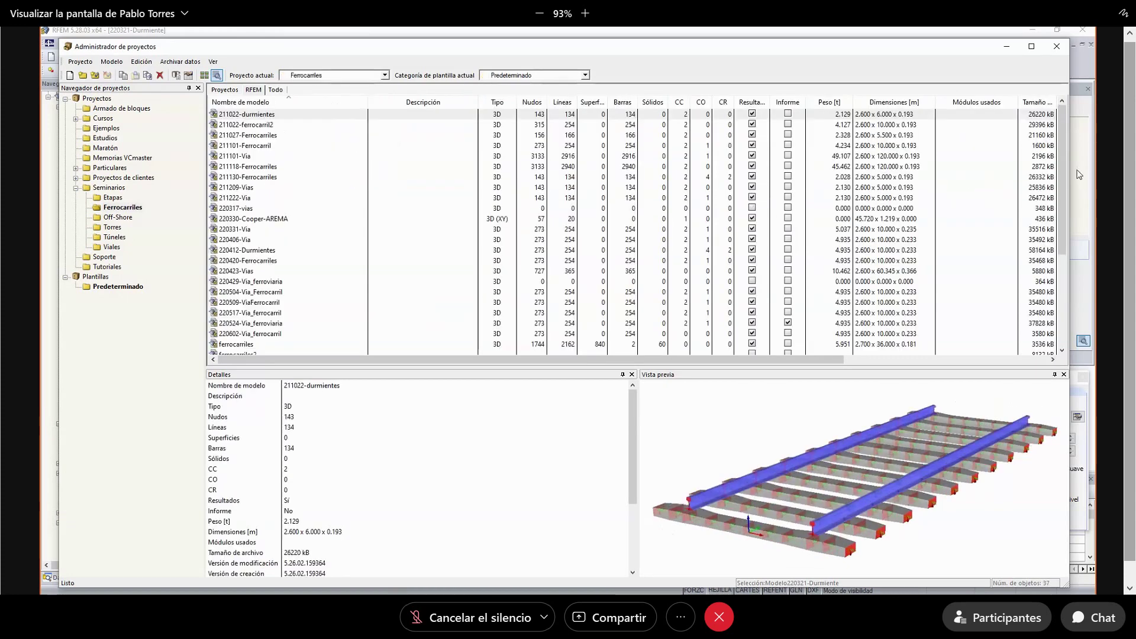
drag(1062, 168, 1065, 266)
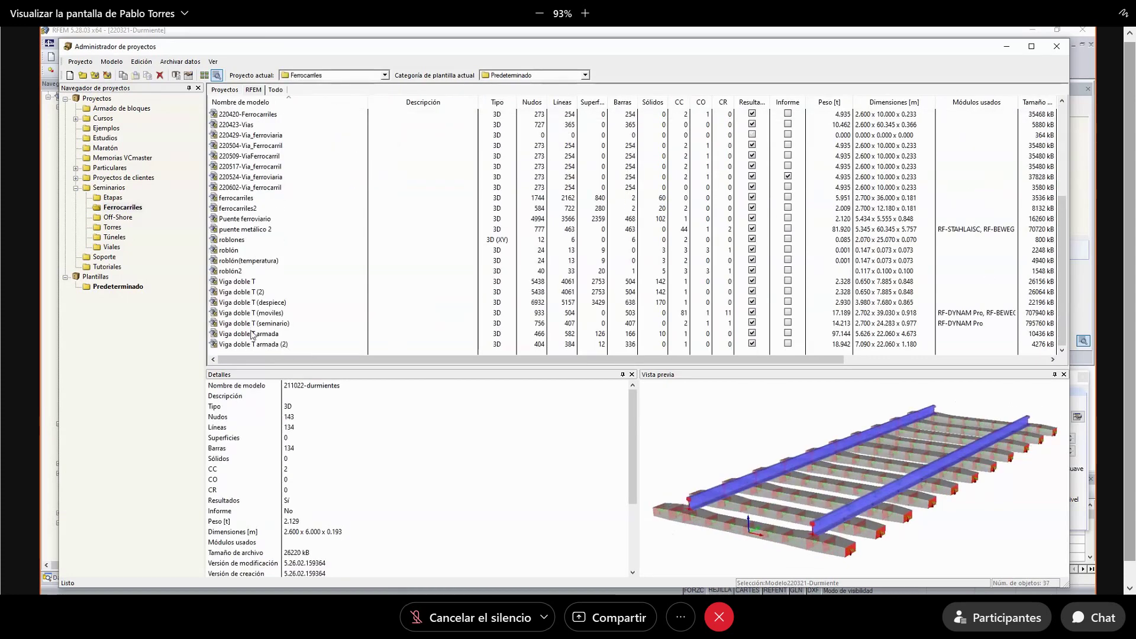
click(246, 326)
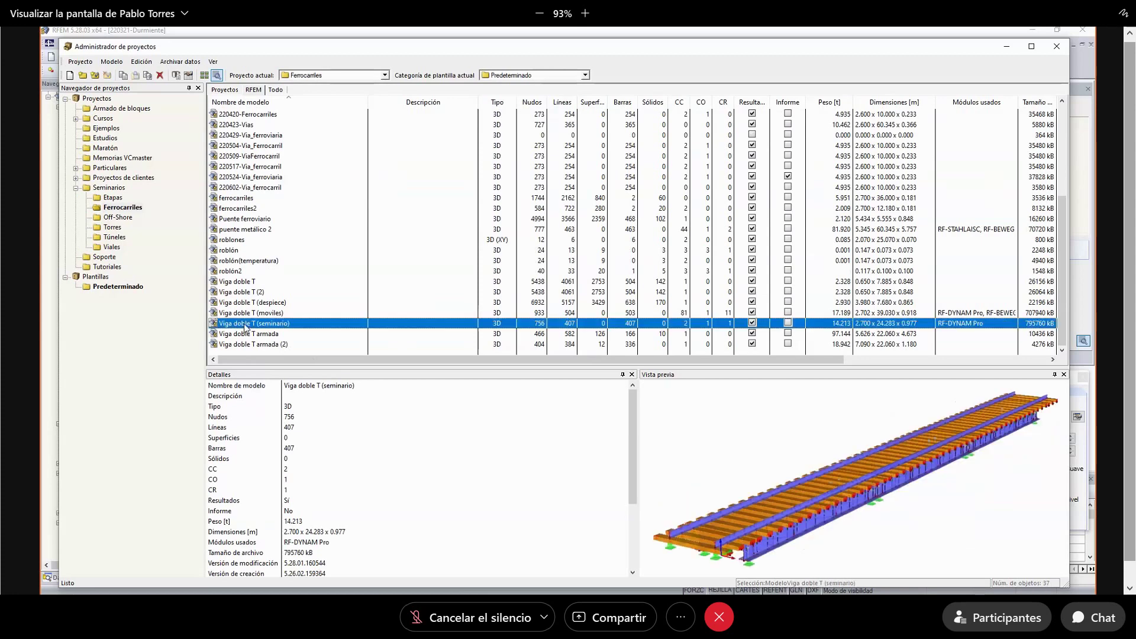
double_click(245, 325)
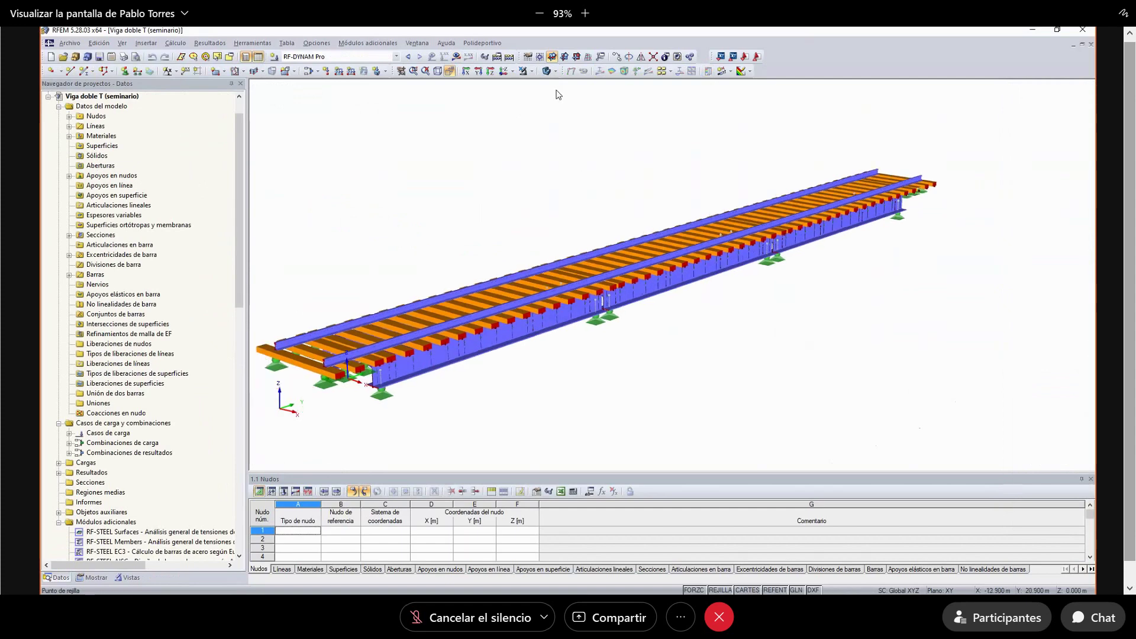
click(545, 72)
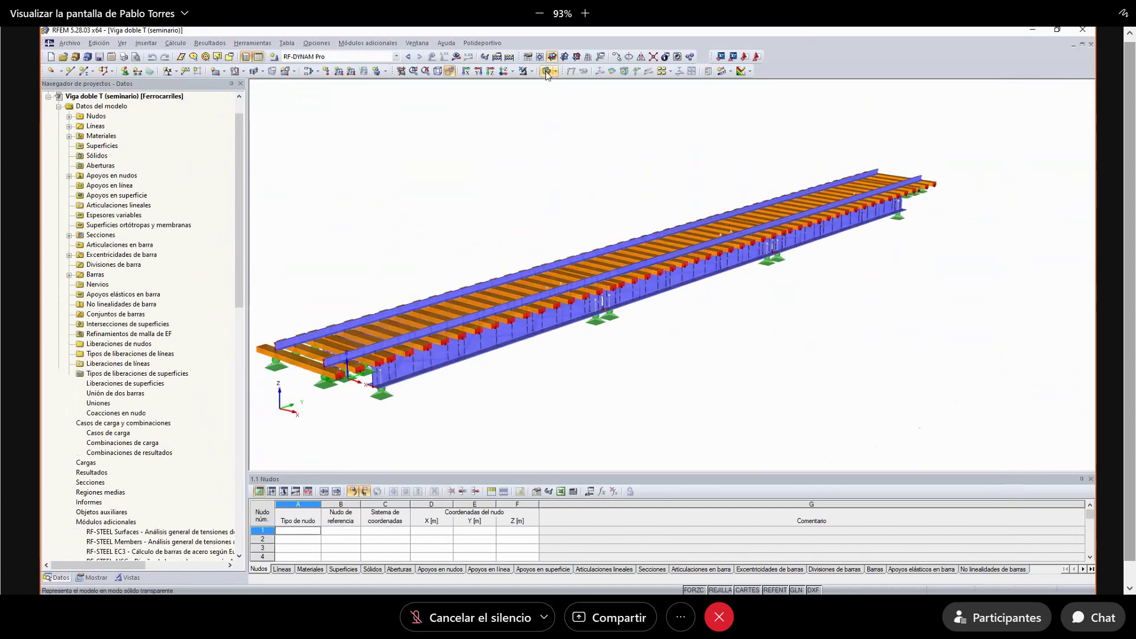
click(546, 71)
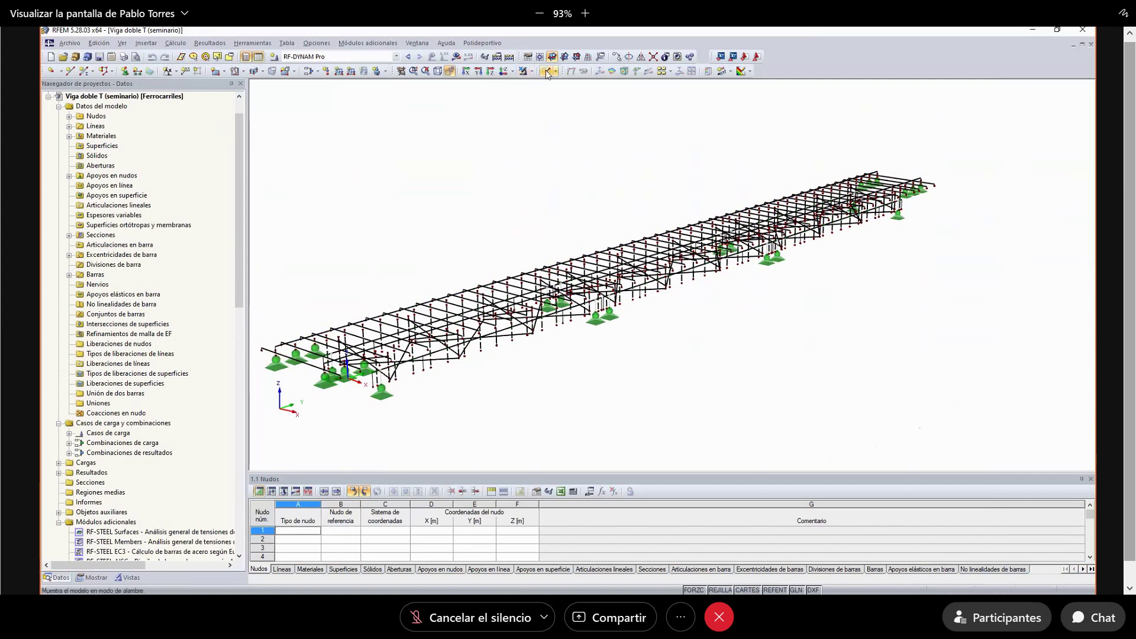
click(547, 71)
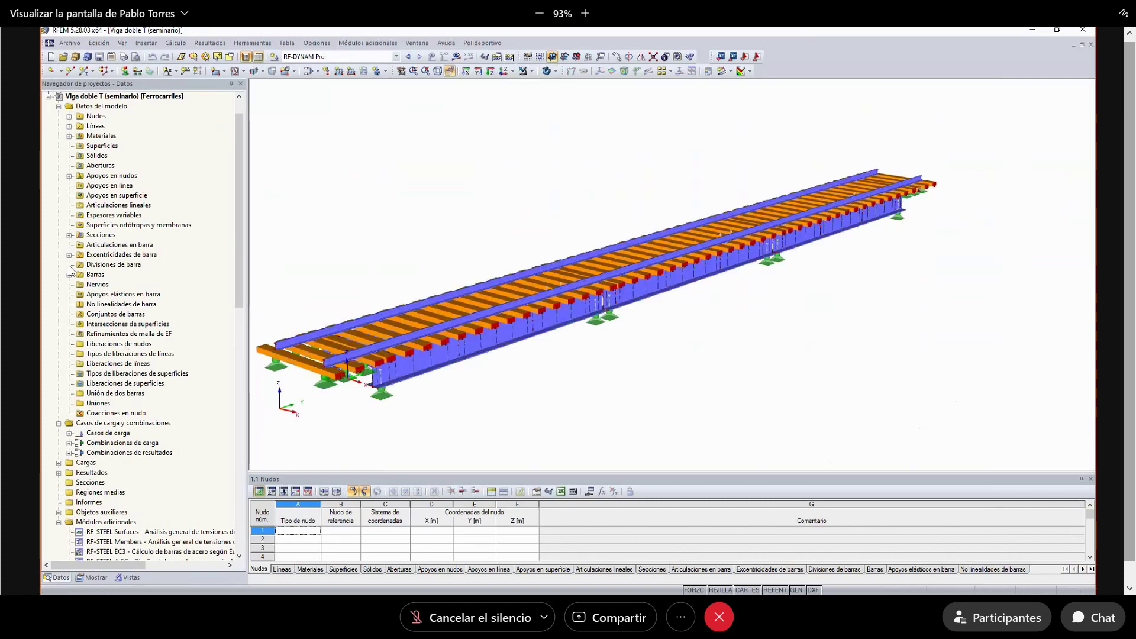
- Hide the members of section 6 (M-Rectángulo 240/120) and section 7 (UIC 60) so the sleepers and rails are not displayed
click(69, 235)
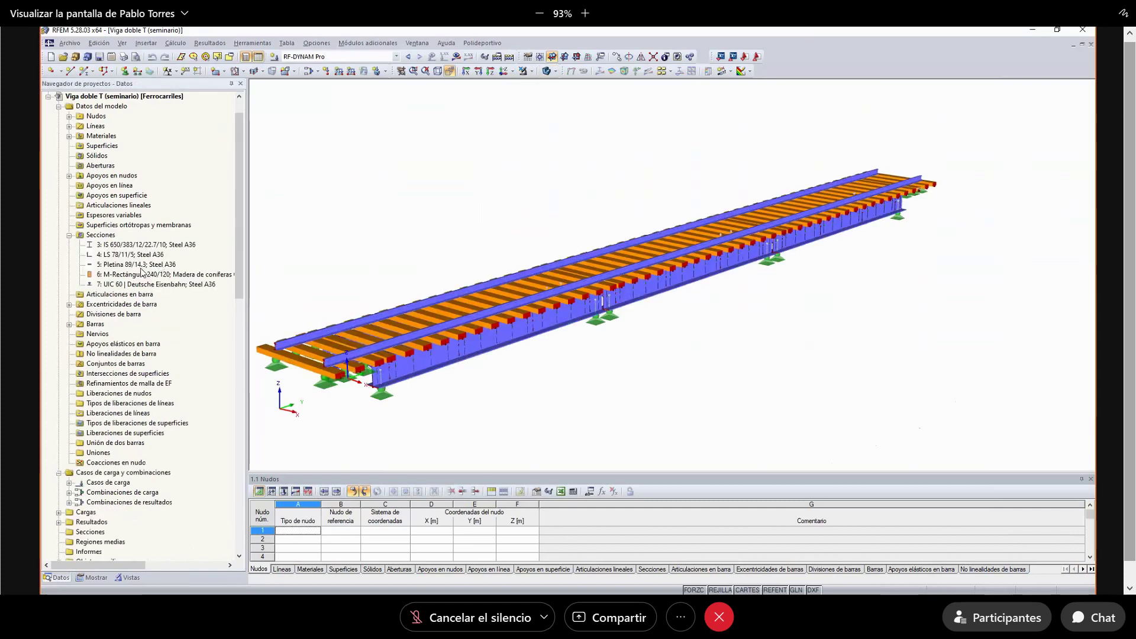
click(145, 275)
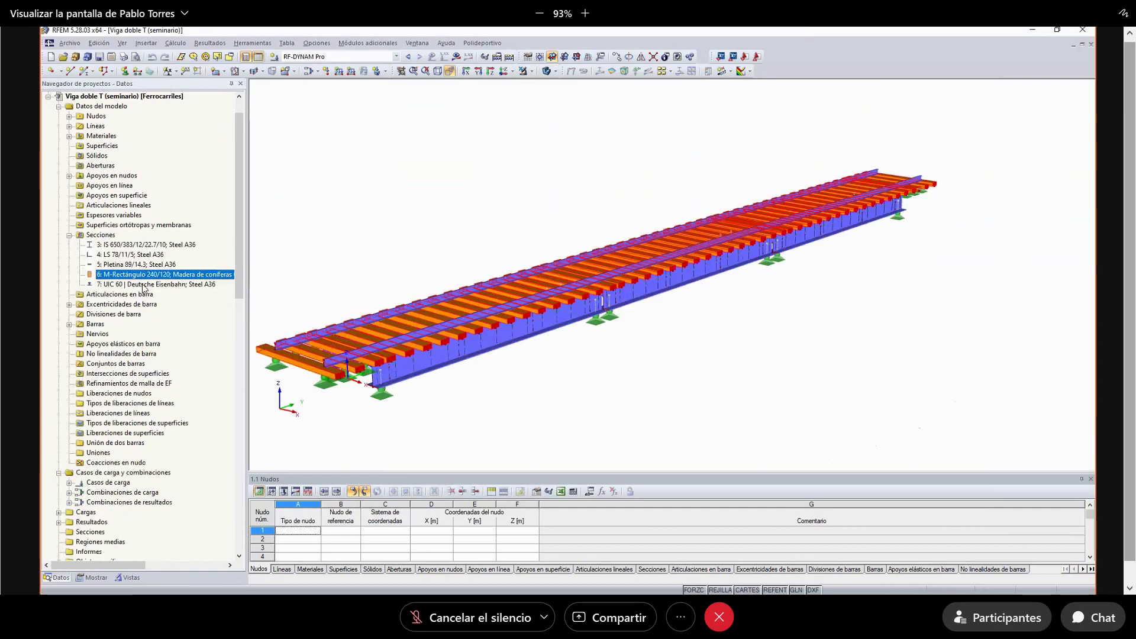
ctrl+click(148, 284)
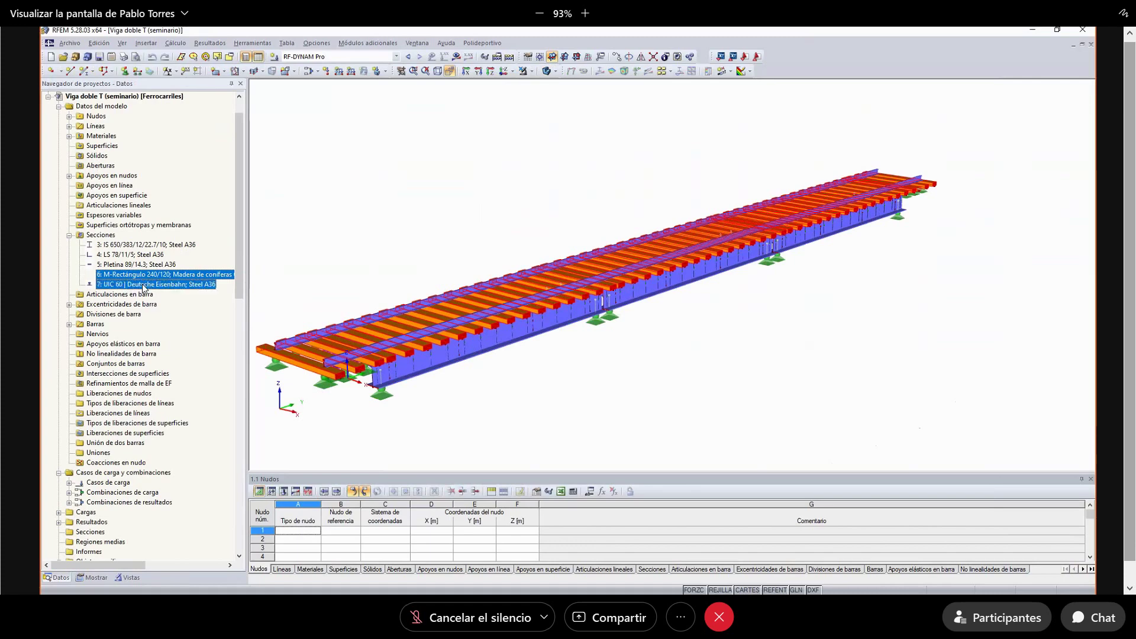
click(533, 72)
click(556, 89)
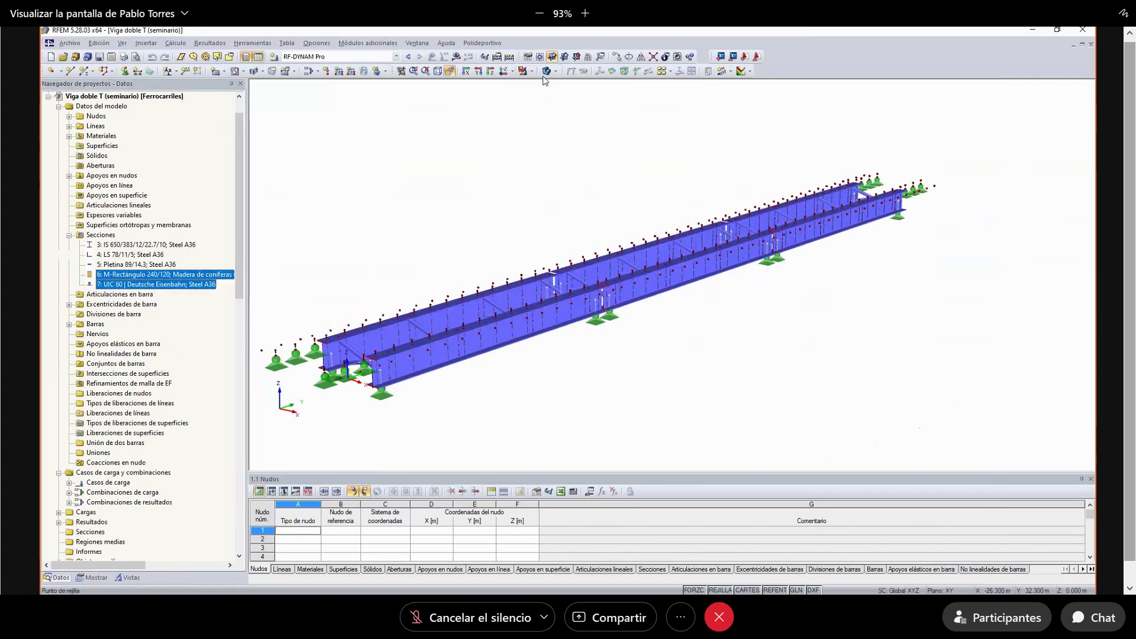
- Display the model as a wireframe and, viewed along Y without perspective, hide the topmost vertical links, the cross bracing and the bottom ties
click(547, 71)
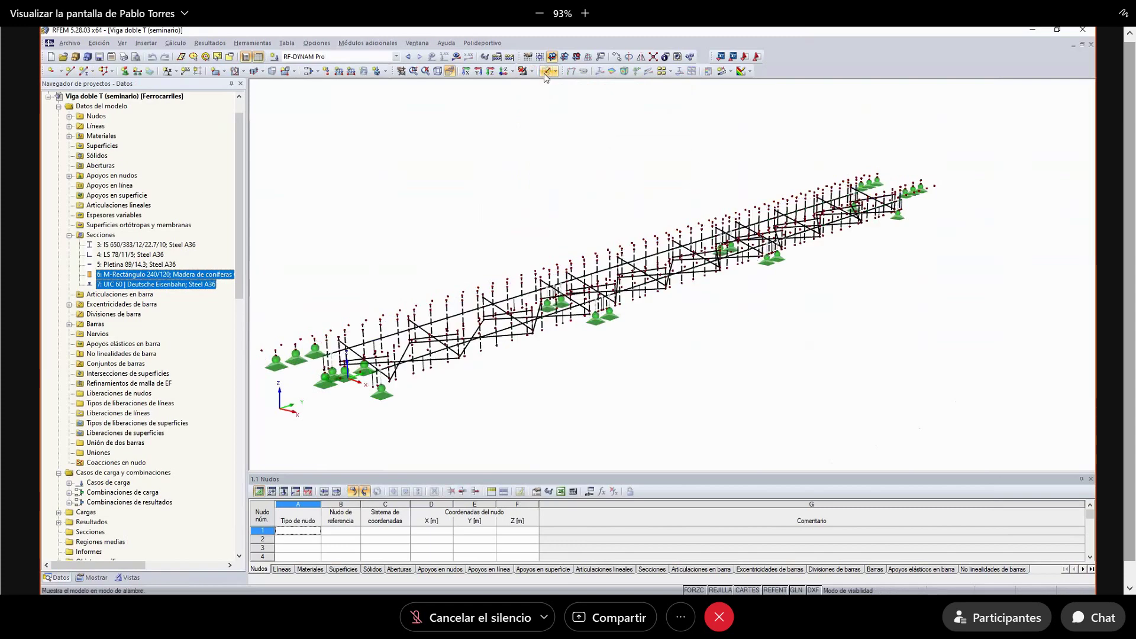
click(477, 71)
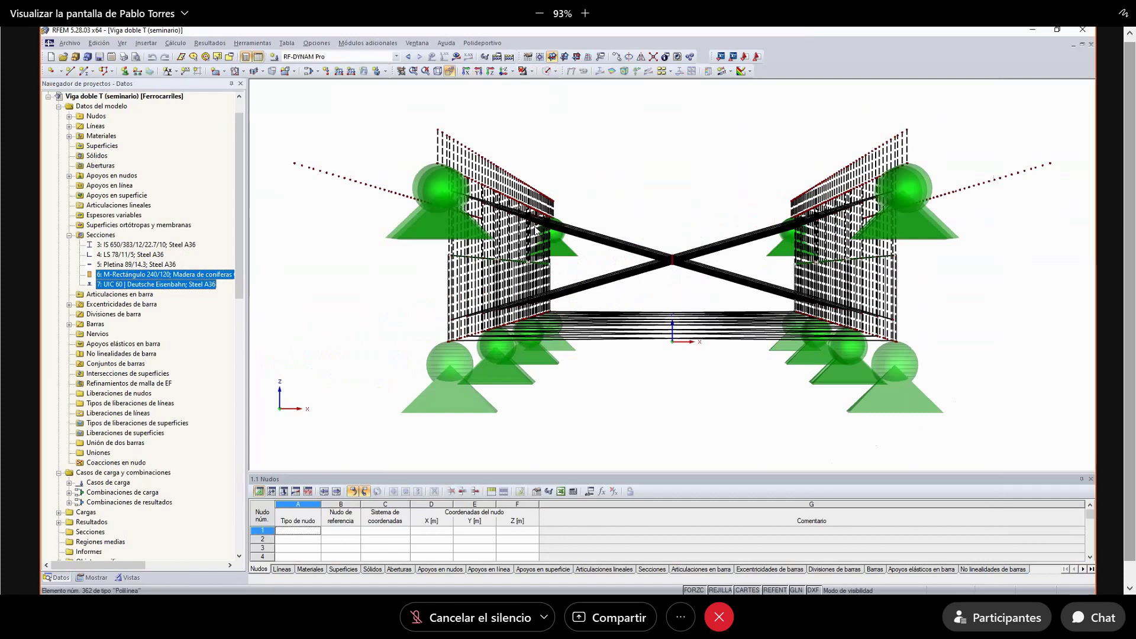
click(449, 71)
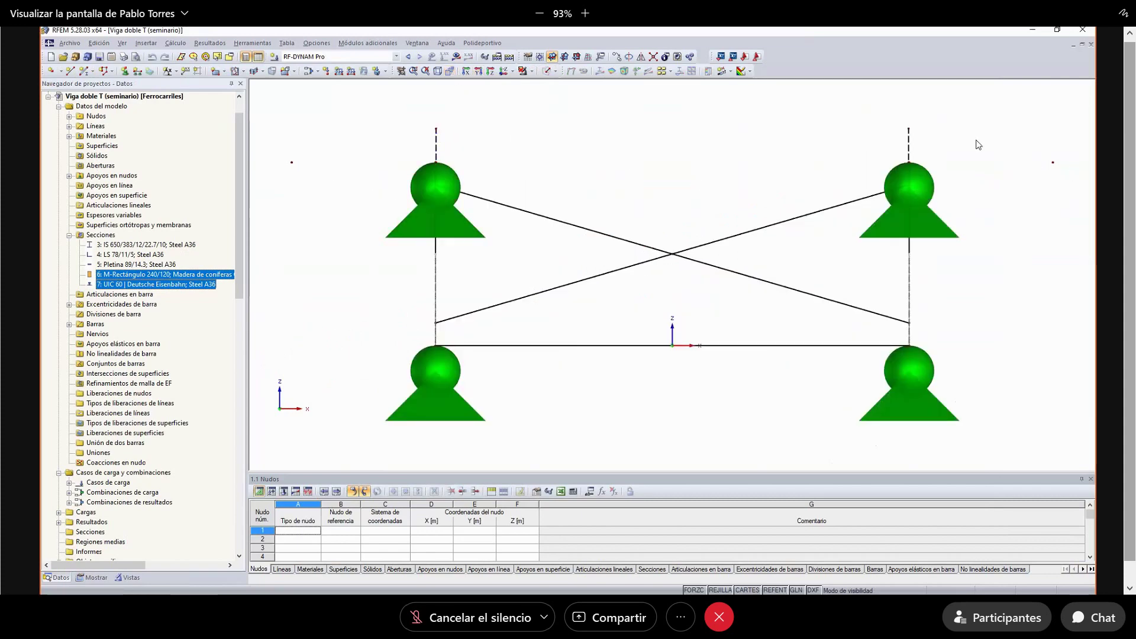
drag(956, 151, 336, 98)
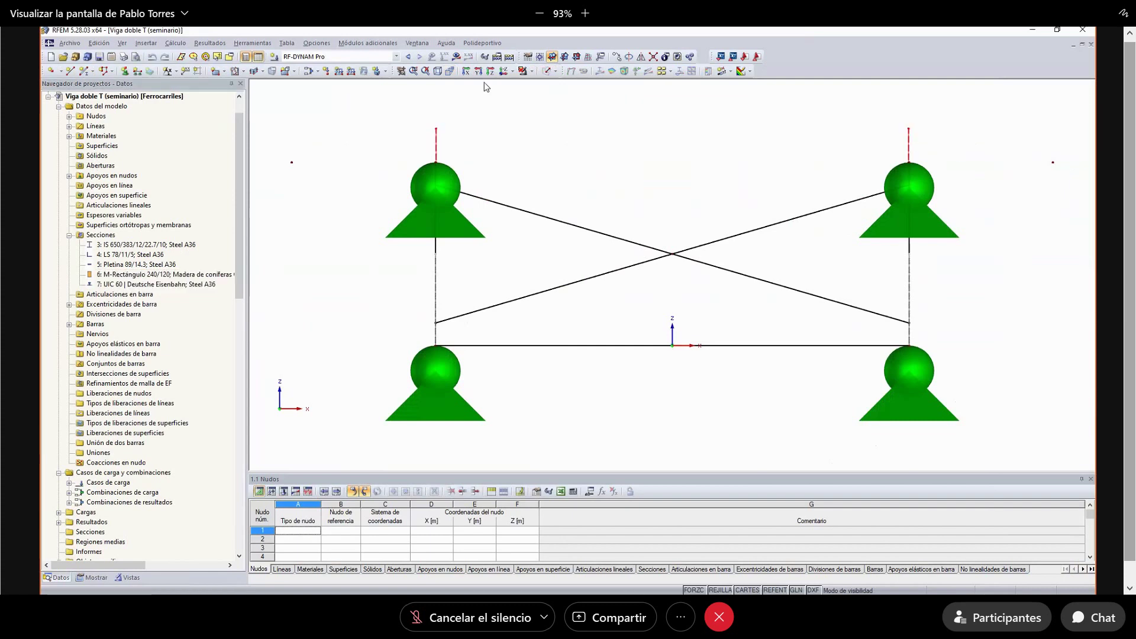
click(523, 71)
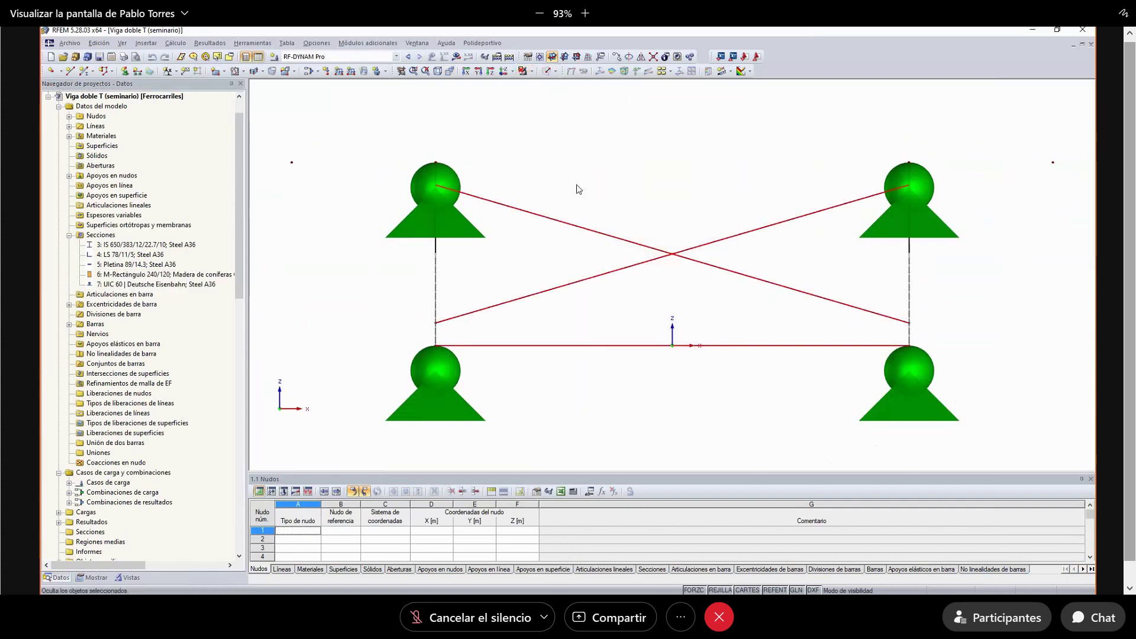
drag(737, 418, 577, 185)
click(523, 71)
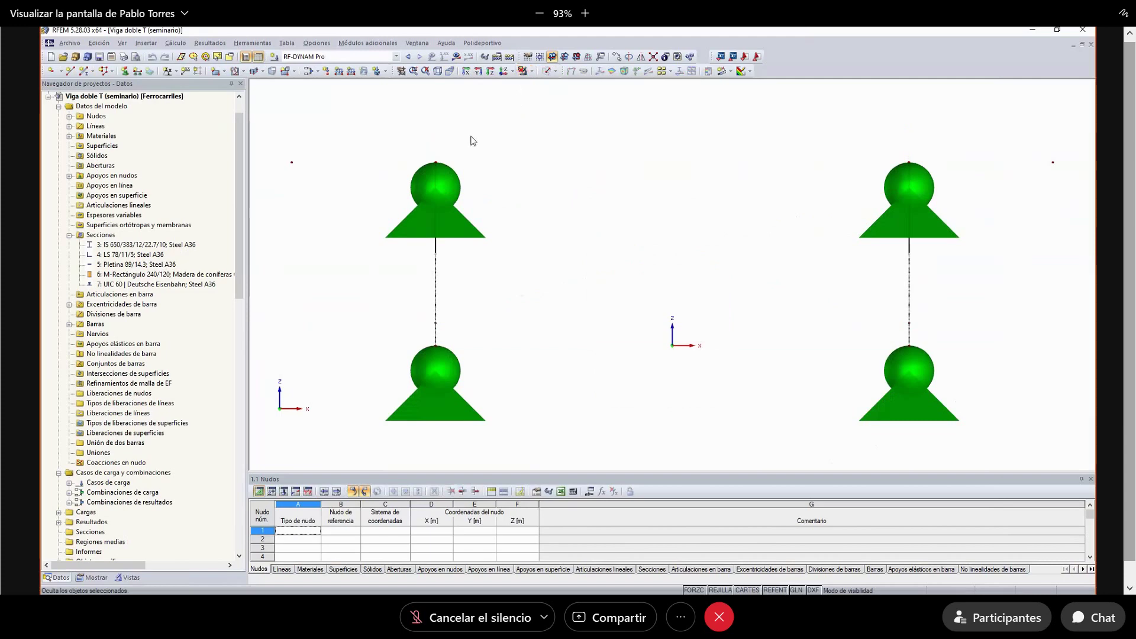
- Hide the dashed vertical link members along the webs of both girders, using the perspective view along Y
click(450, 71)
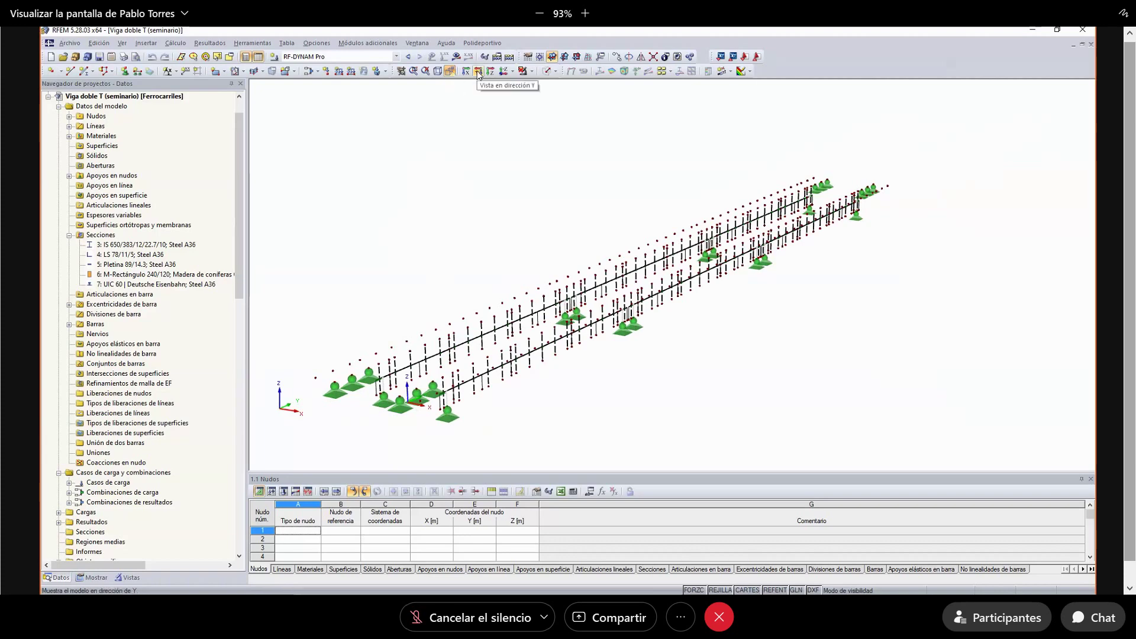
click(478, 71)
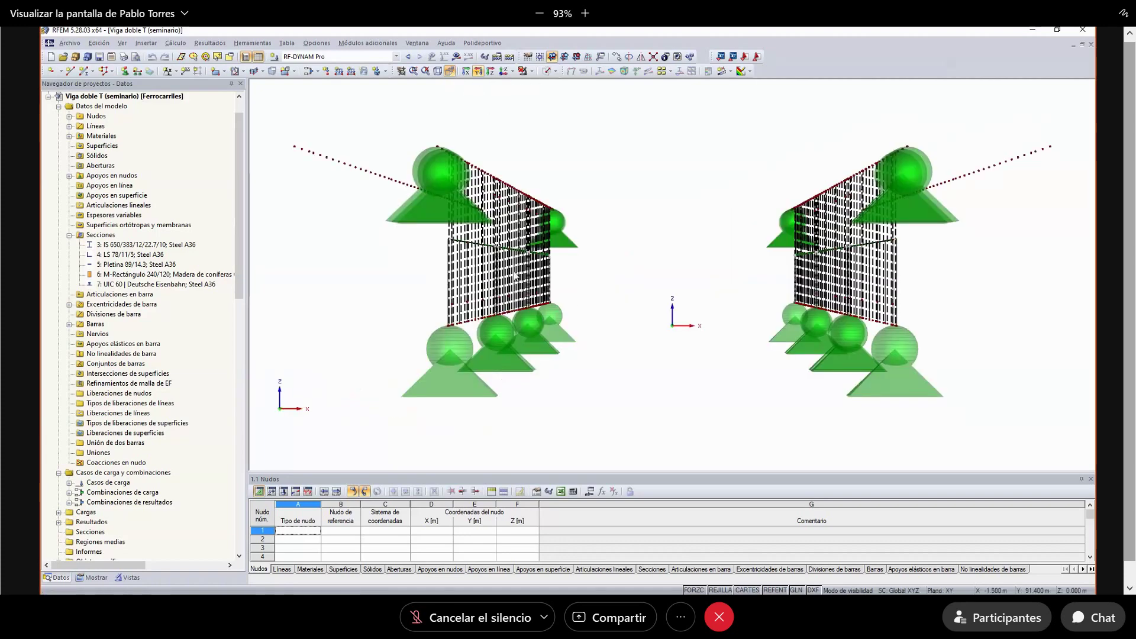
click(452, 273)
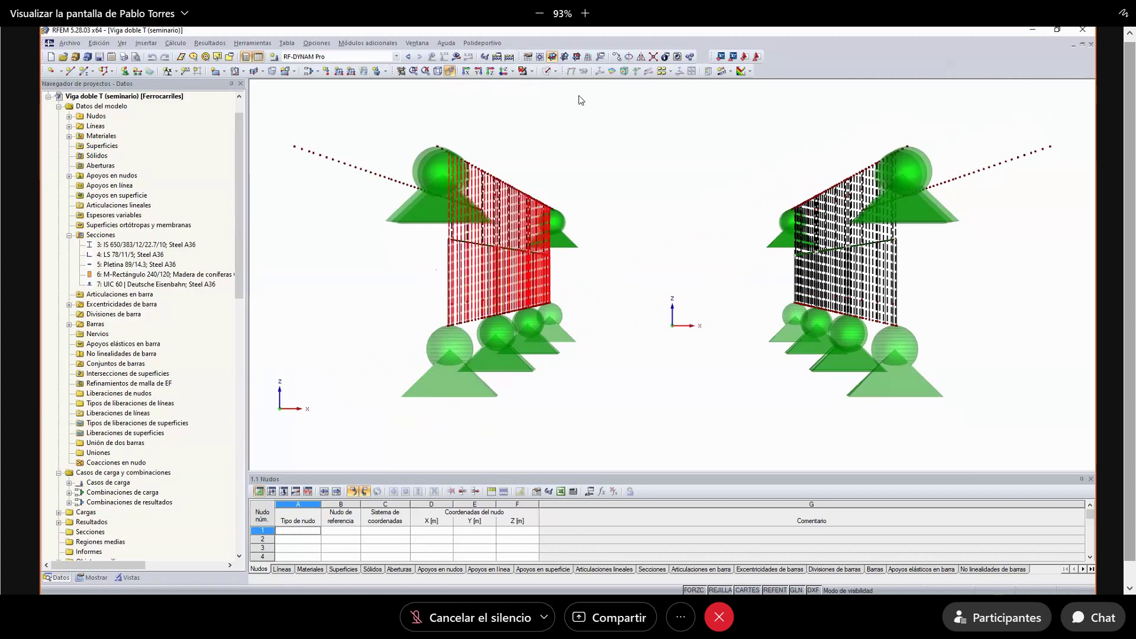
click(523, 71)
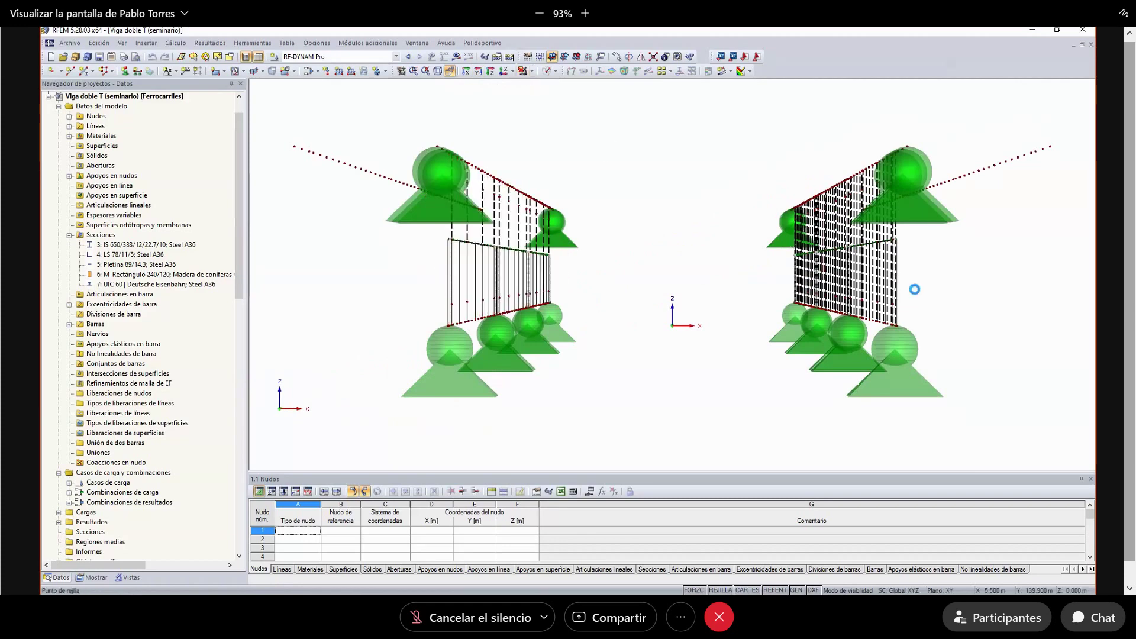
click(523, 71)
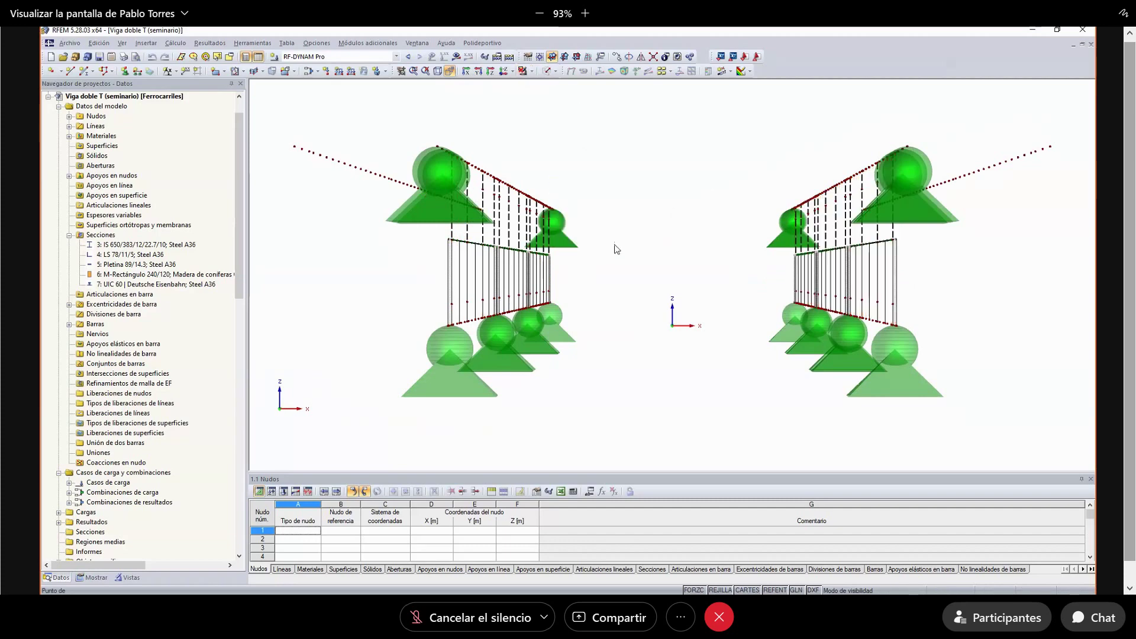
- Hide the remaining dashed vertical links above both girders and return to the isometric view
drag(614, 244, 431, 221)
drag(634, 216, 454, 235)
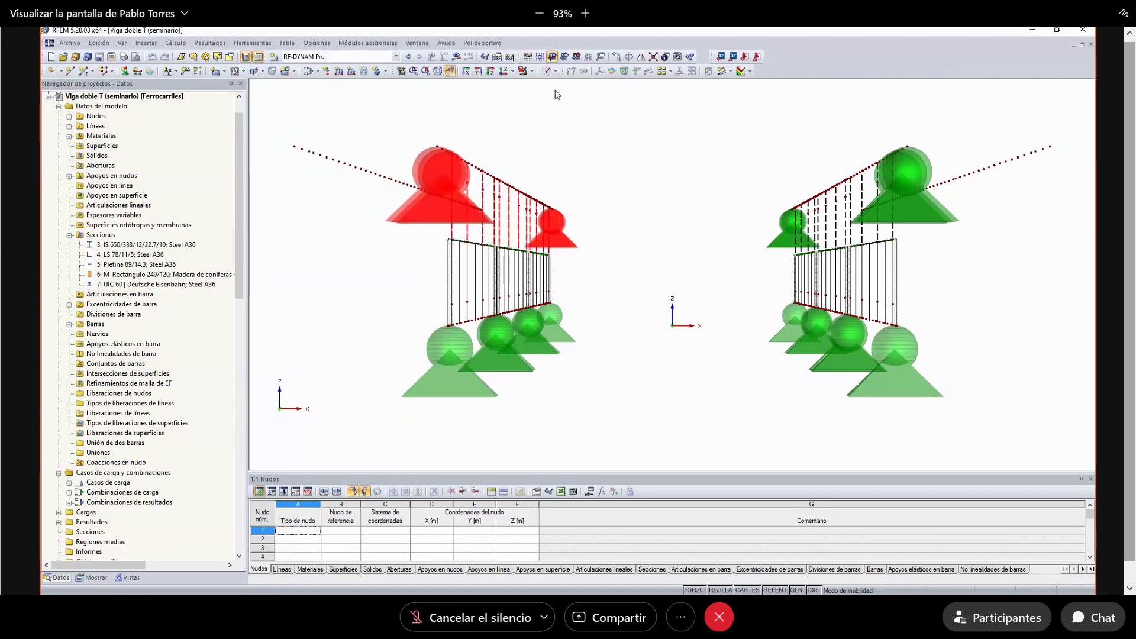
click(523, 72)
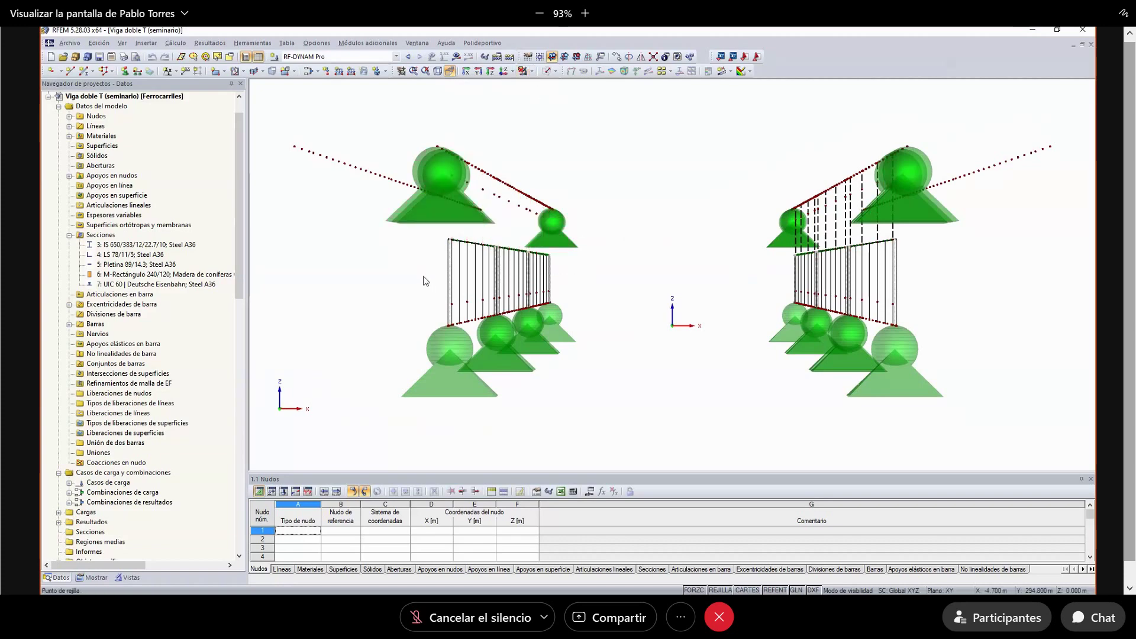
drag(988, 222, 804, 217)
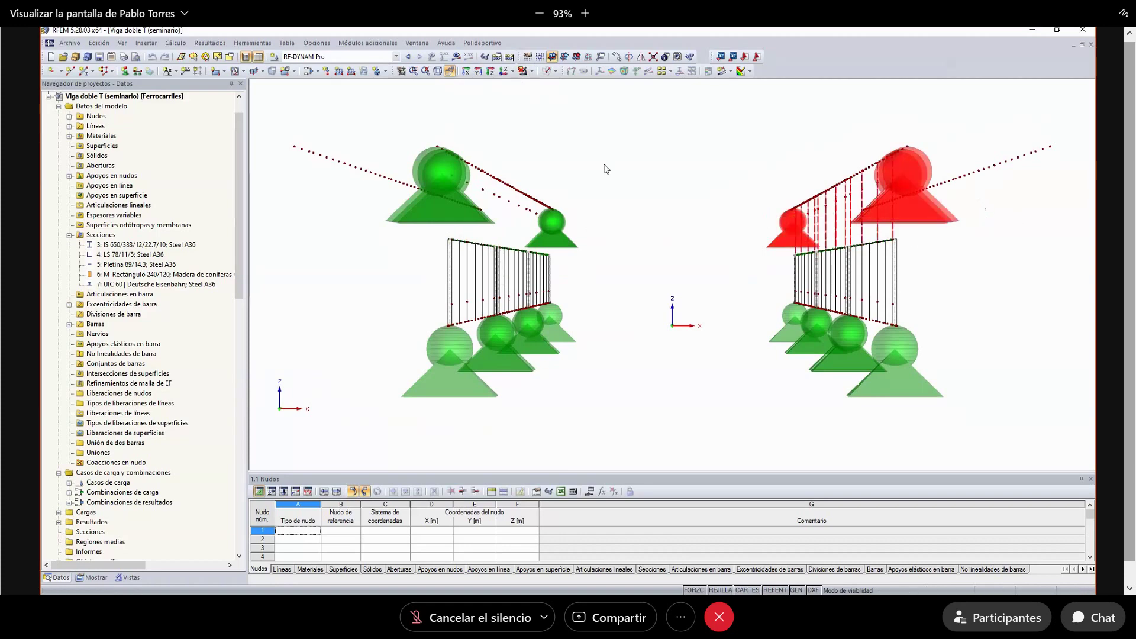
click(523, 71)
click(437, 71)
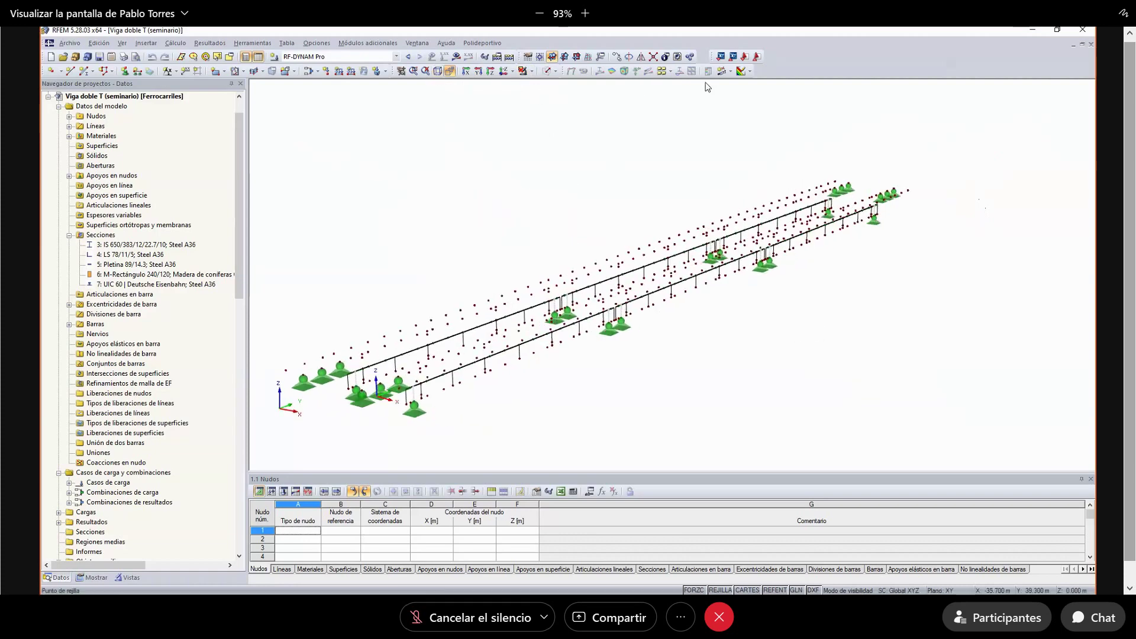
- Show the RF-DYNAM Pro bending moments M-y/M-u on the girders and play the time-history animation
click(456, 58)
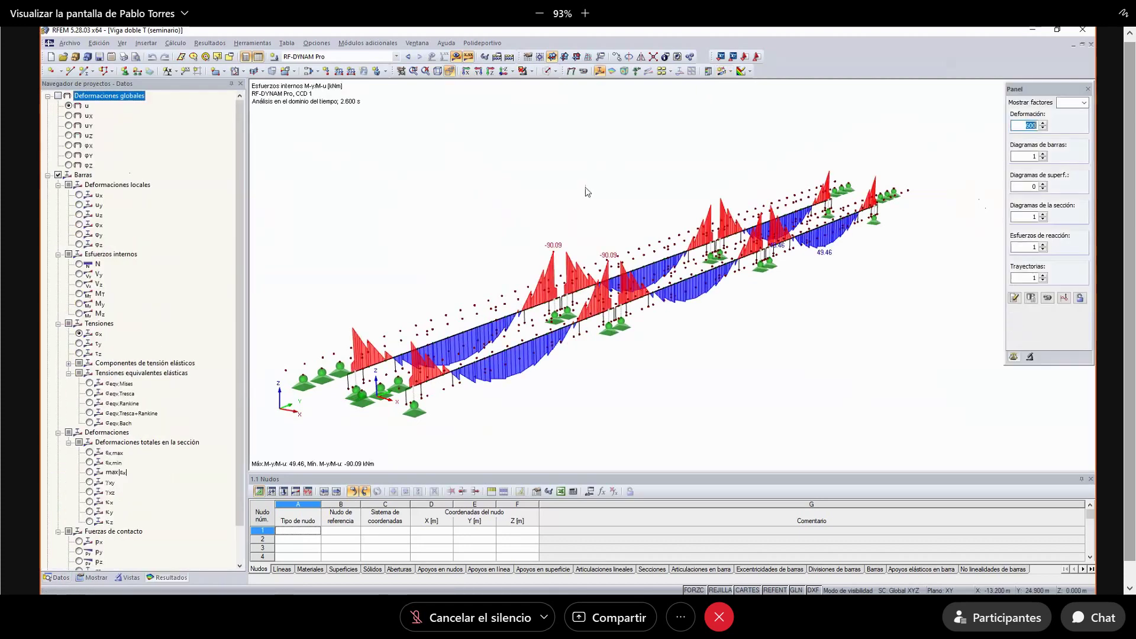
click(1047, 297)
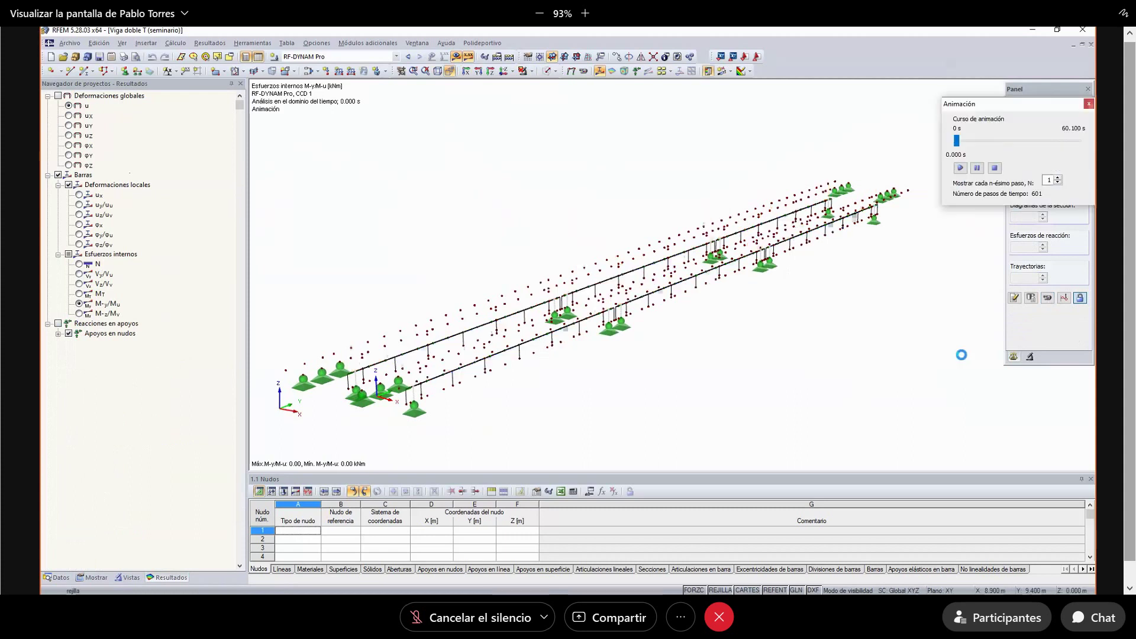
click(960, 169)
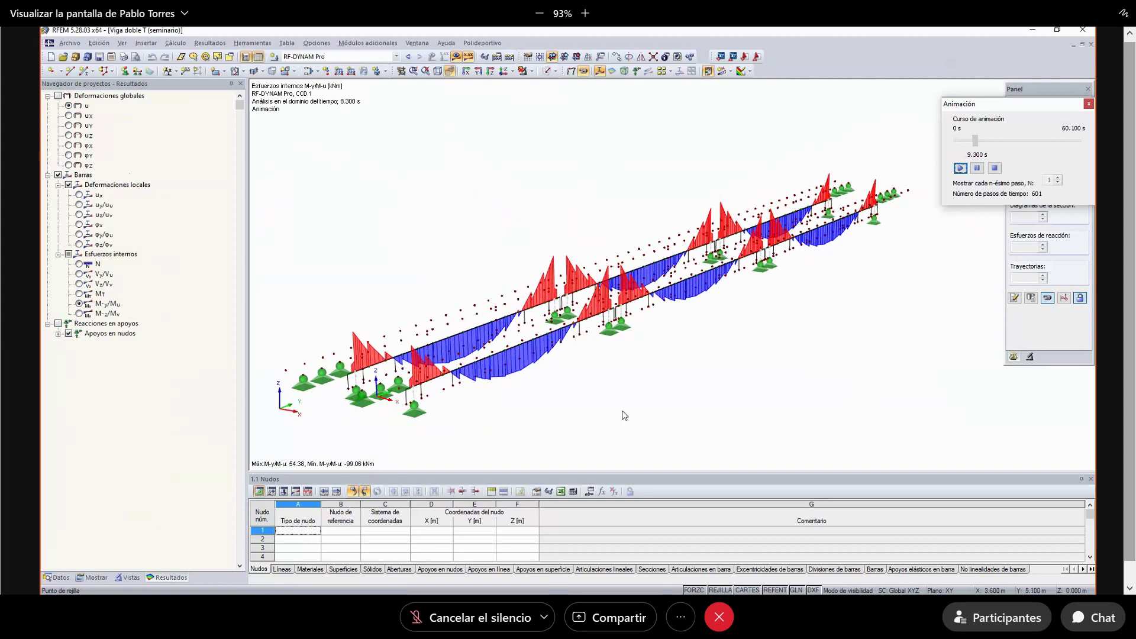
- Open the time-course monitor, place it clear of the girders and pause the bending-moment animation
click(1064, 299)
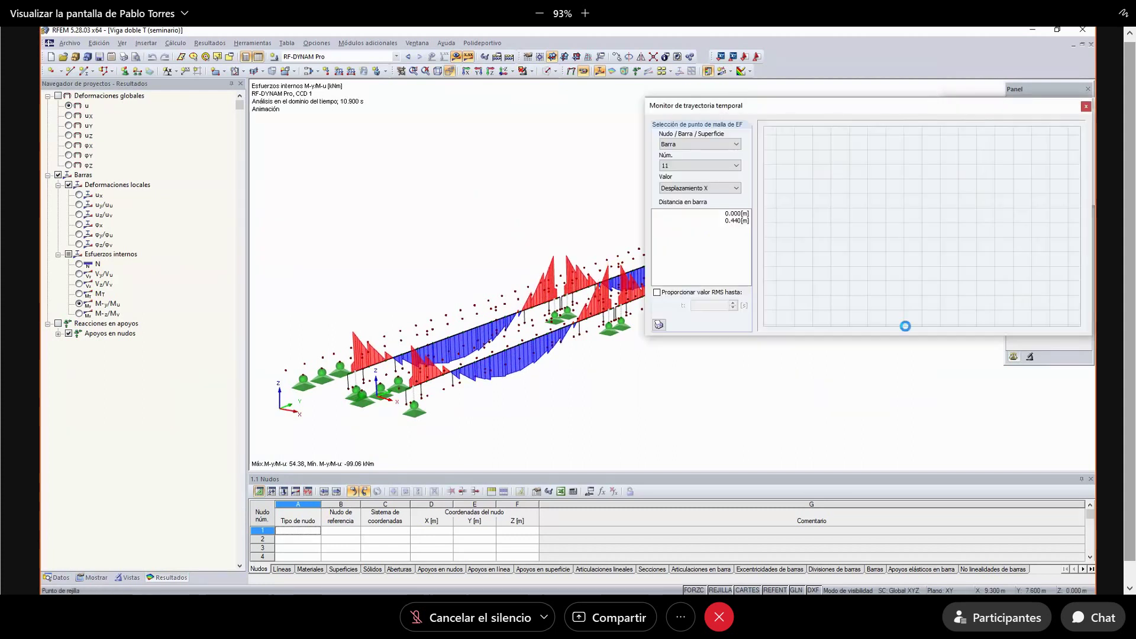
drag(879, 111, 822, 408)
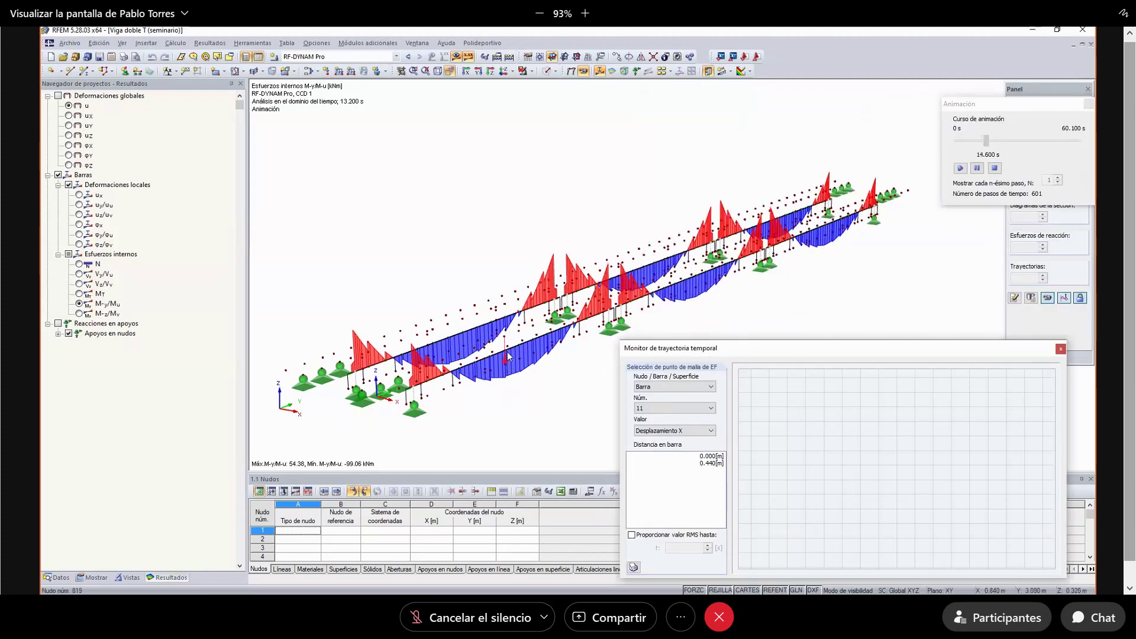
click(536, 374)
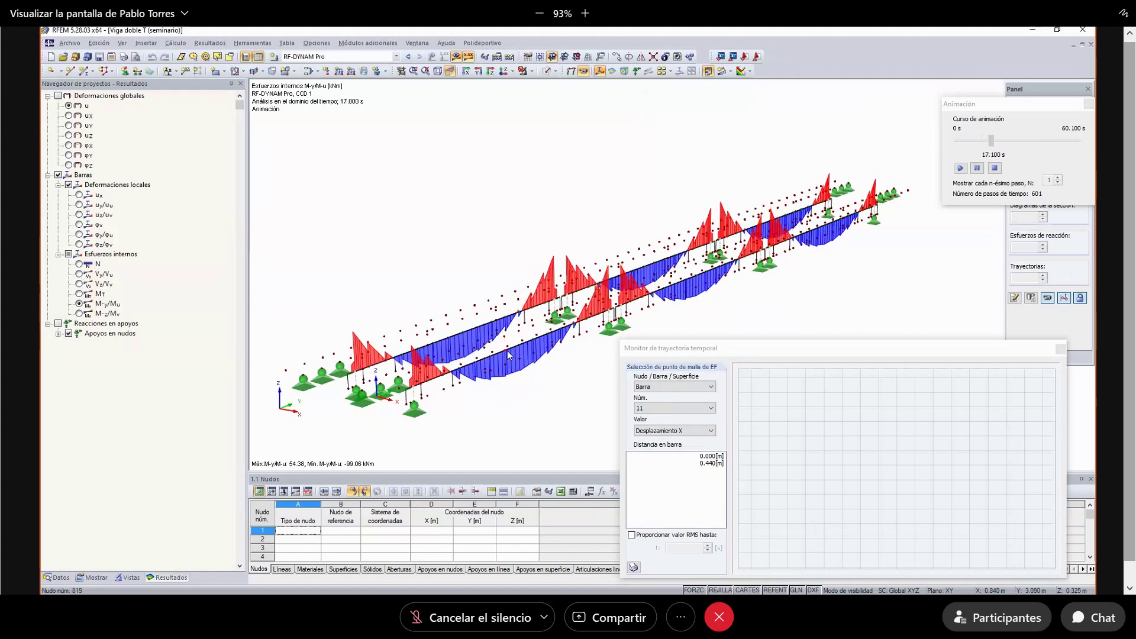
click(979, 170)
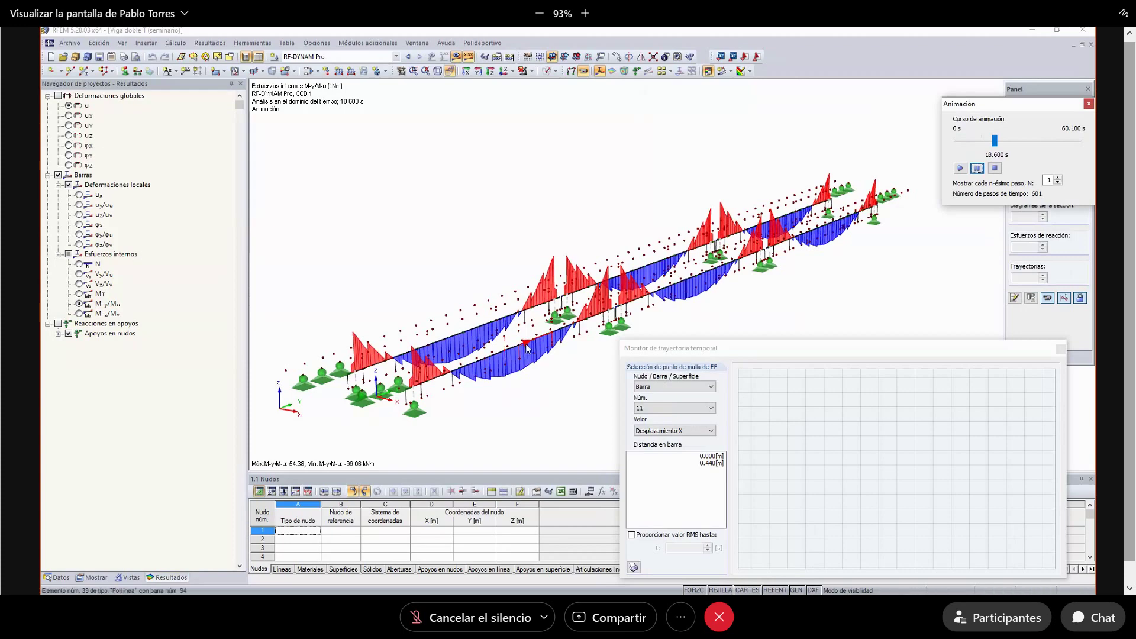
- Look up the number and coordinates of the node at midspan of the front girder, leaving its properties unedited
scroll(501, 354, up, 5)
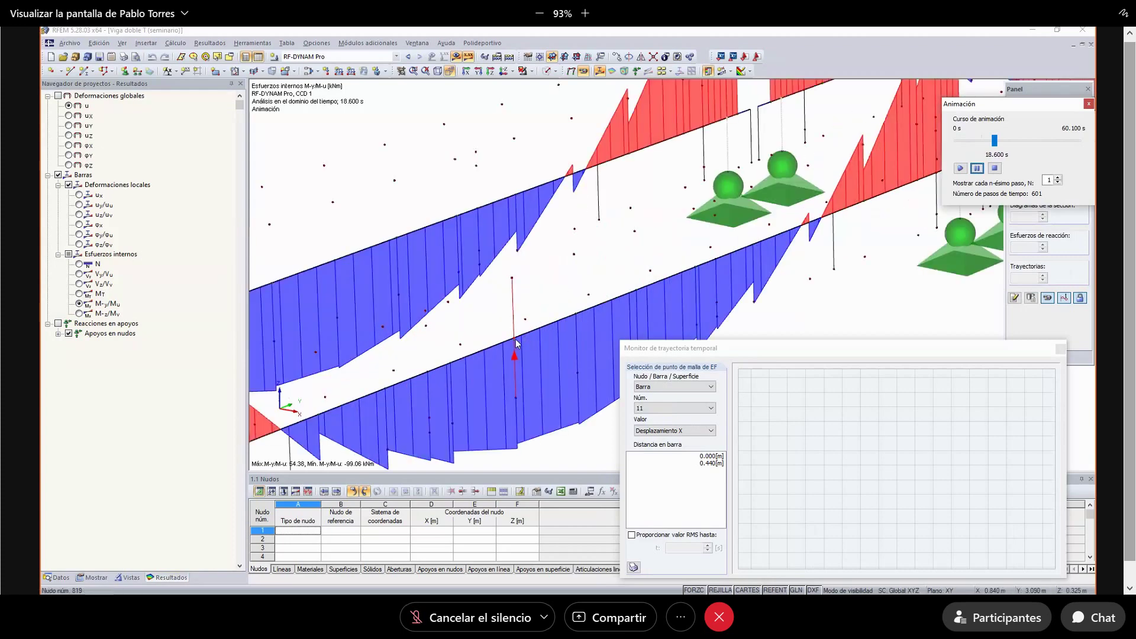
click(514, 342)
right_click(515, 342)
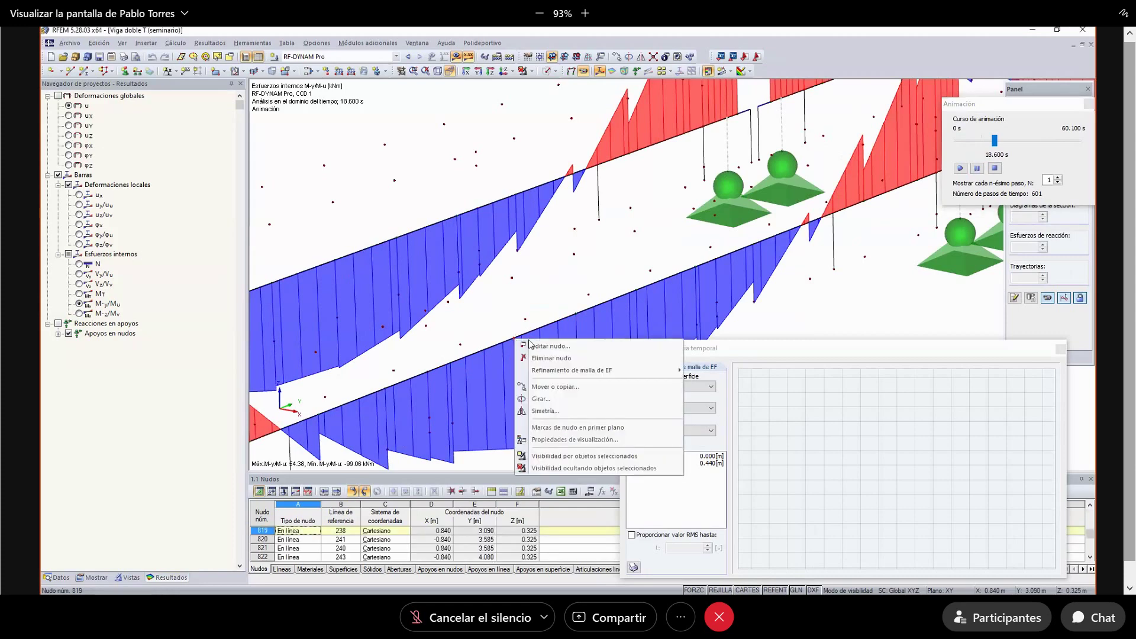
click(544, 345)
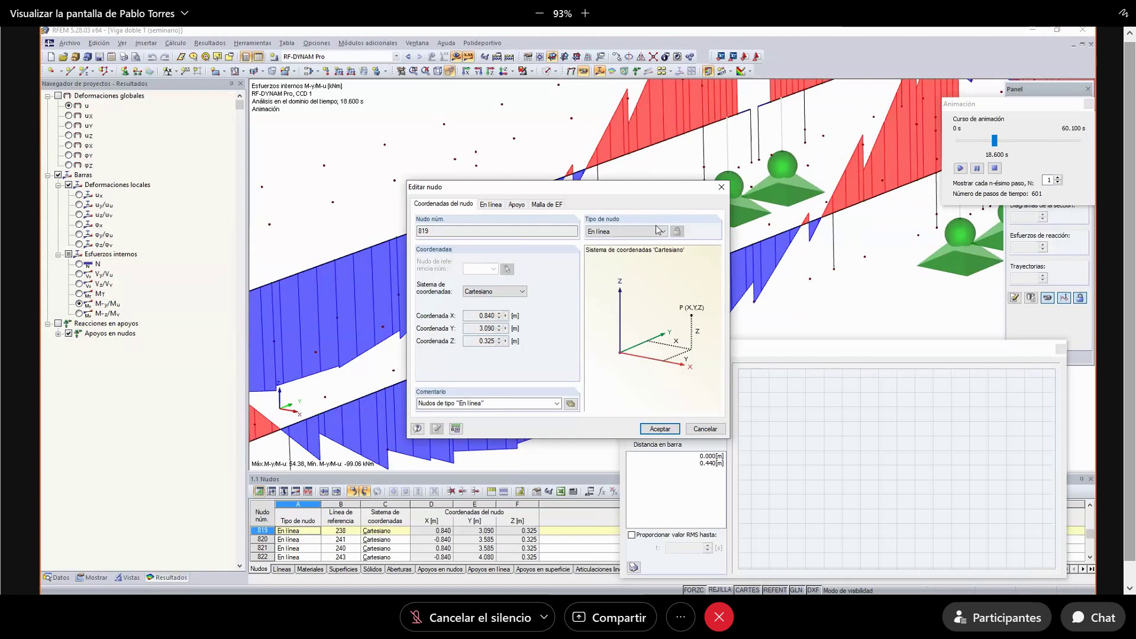
click(722, 187)
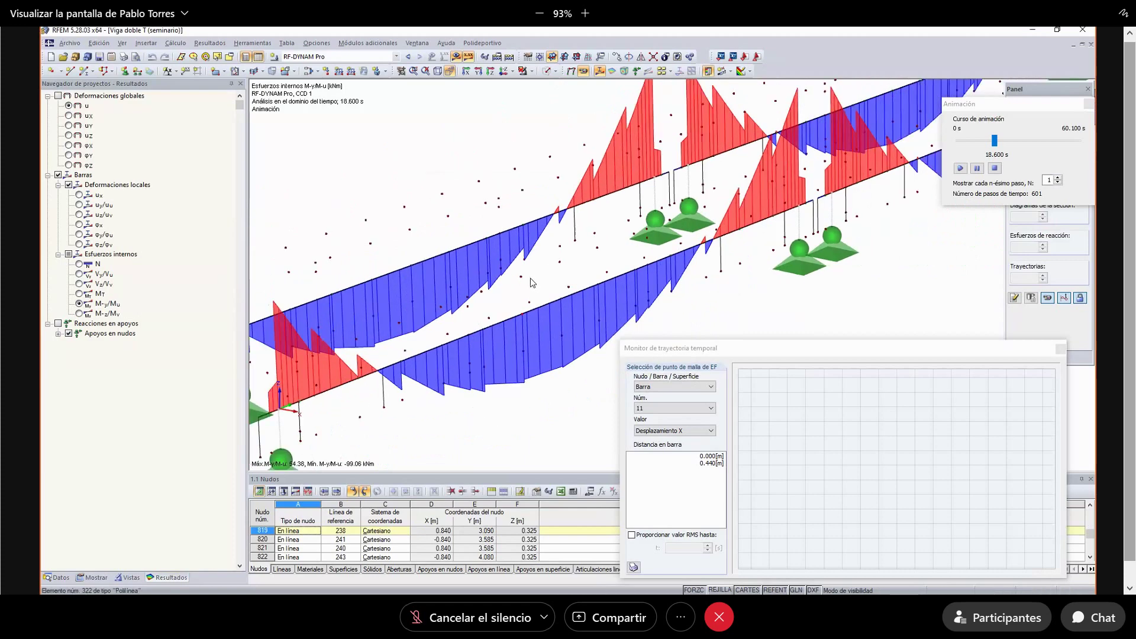
scroll(530, 284, down, 5)
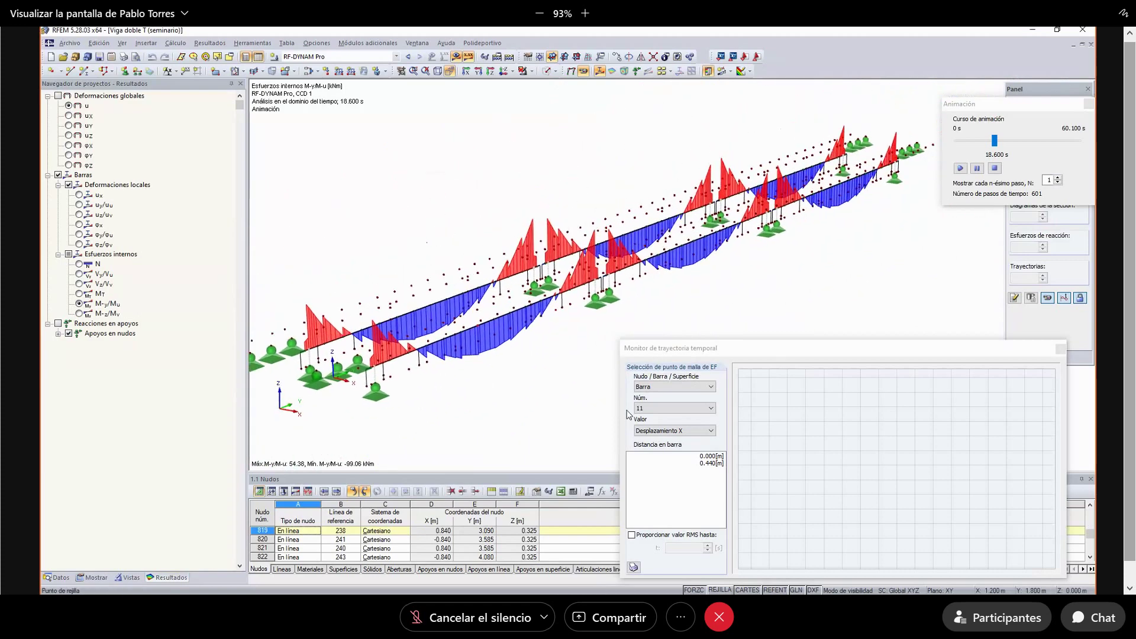
- Plot the time course of Desplazamiento Z for member 819 at a distance of 0.000 m
click(711, 408)
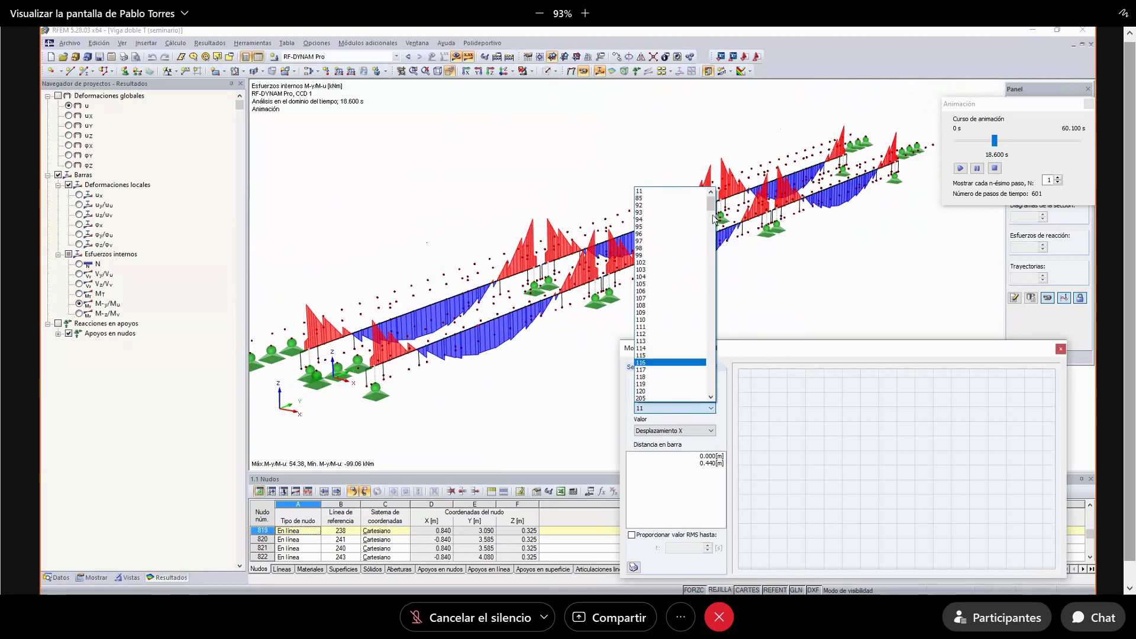
drag(711, 208, 710, 382)
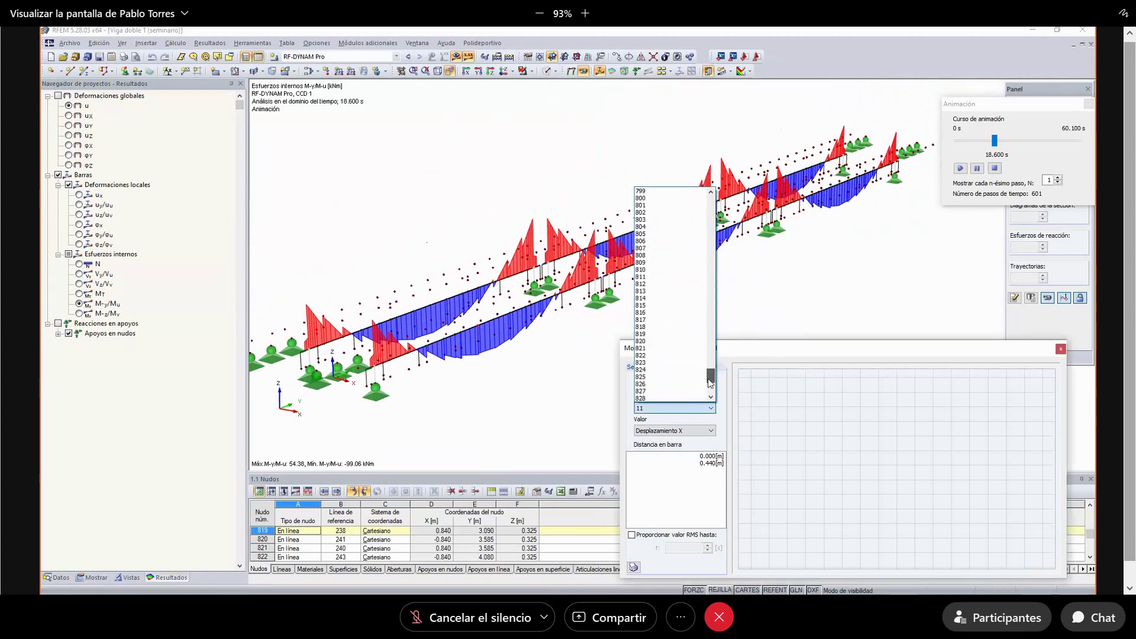
click(651, 334)
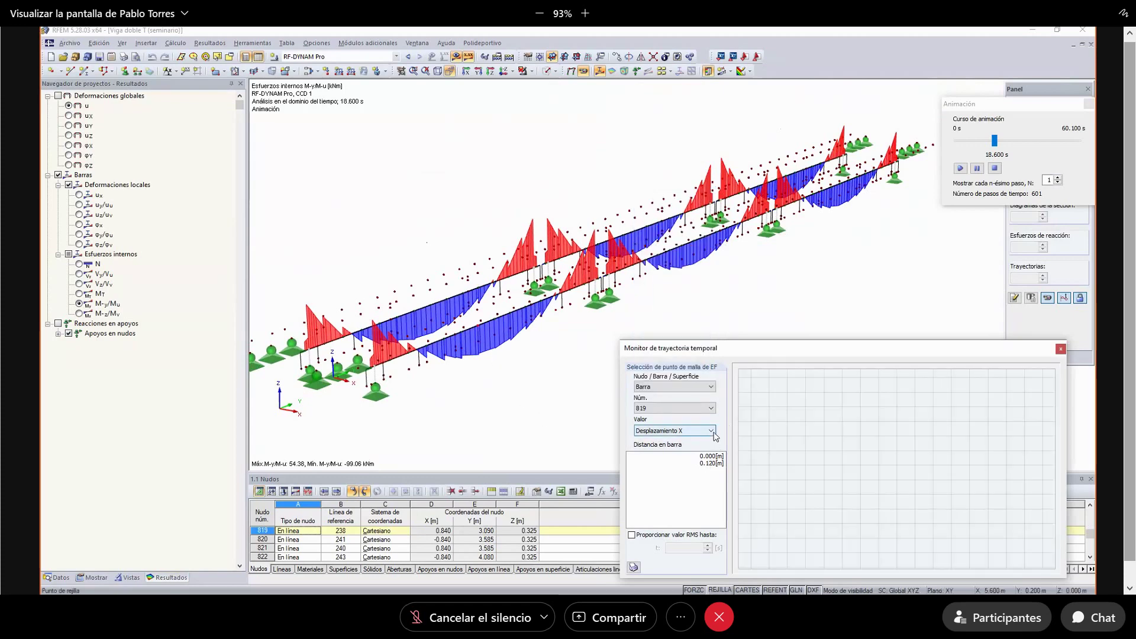
click(712, 432)
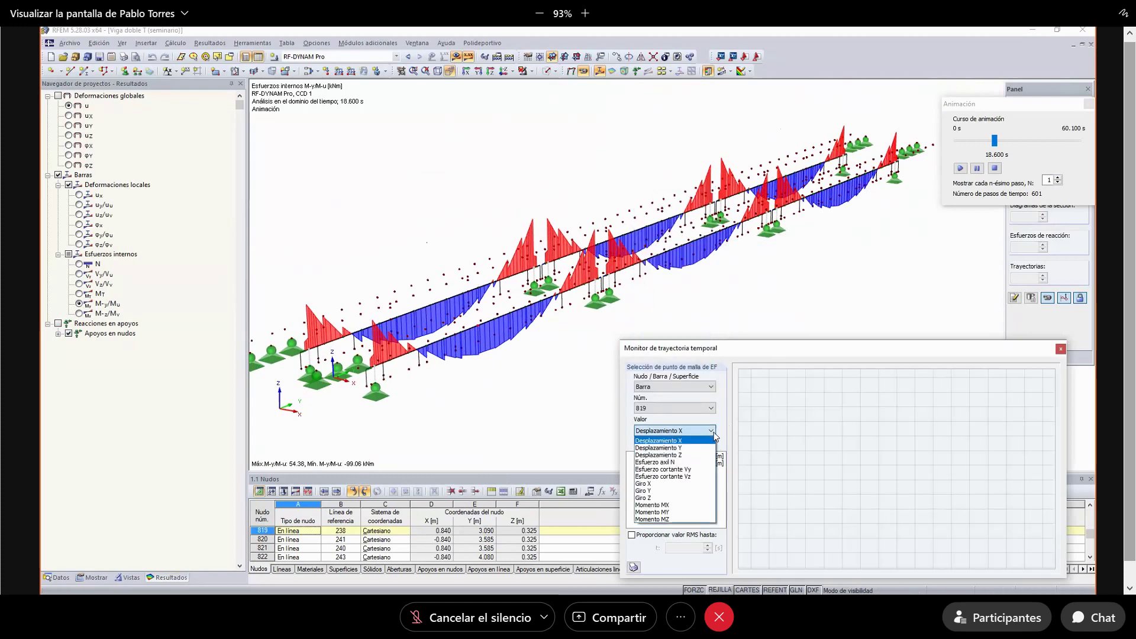
click(686, 448)
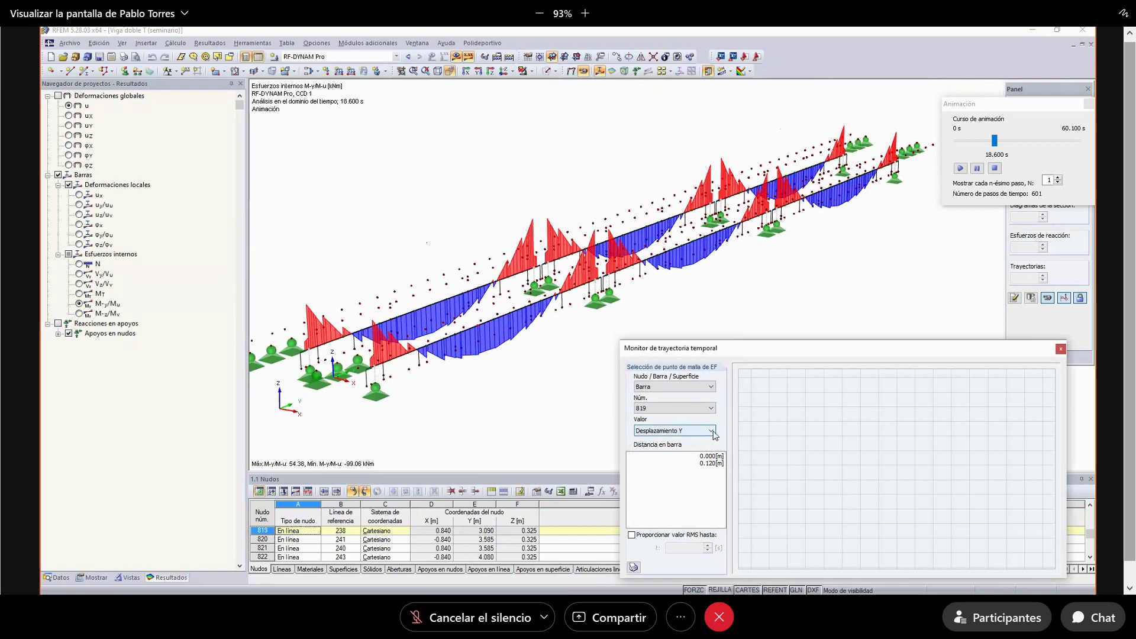
click(711, 431)
click(658, 455)
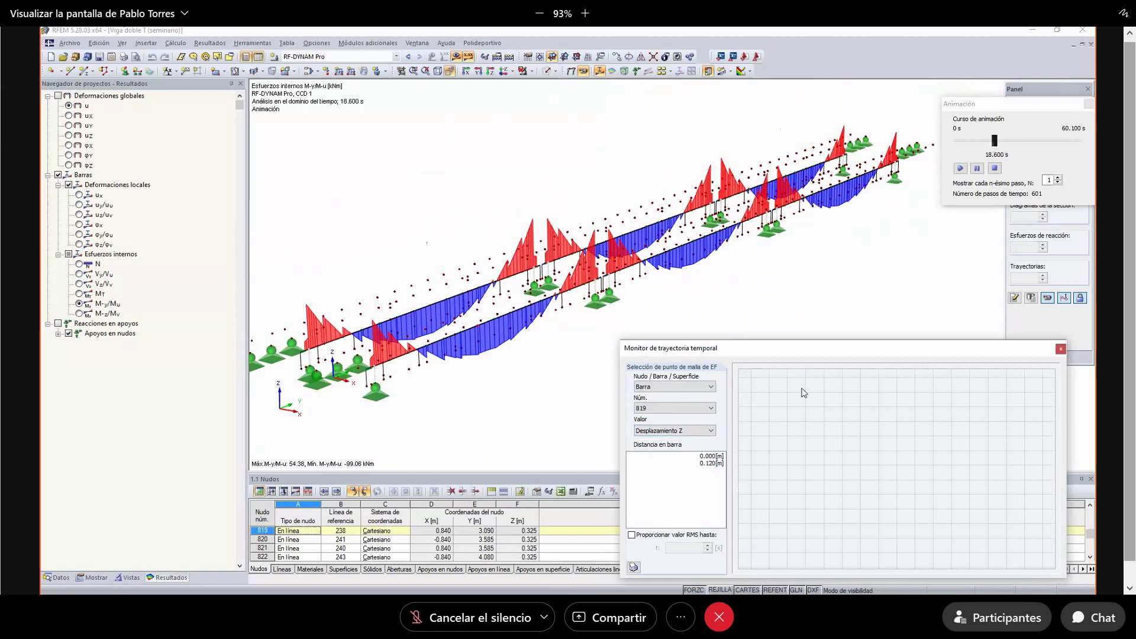
click(710, 456)
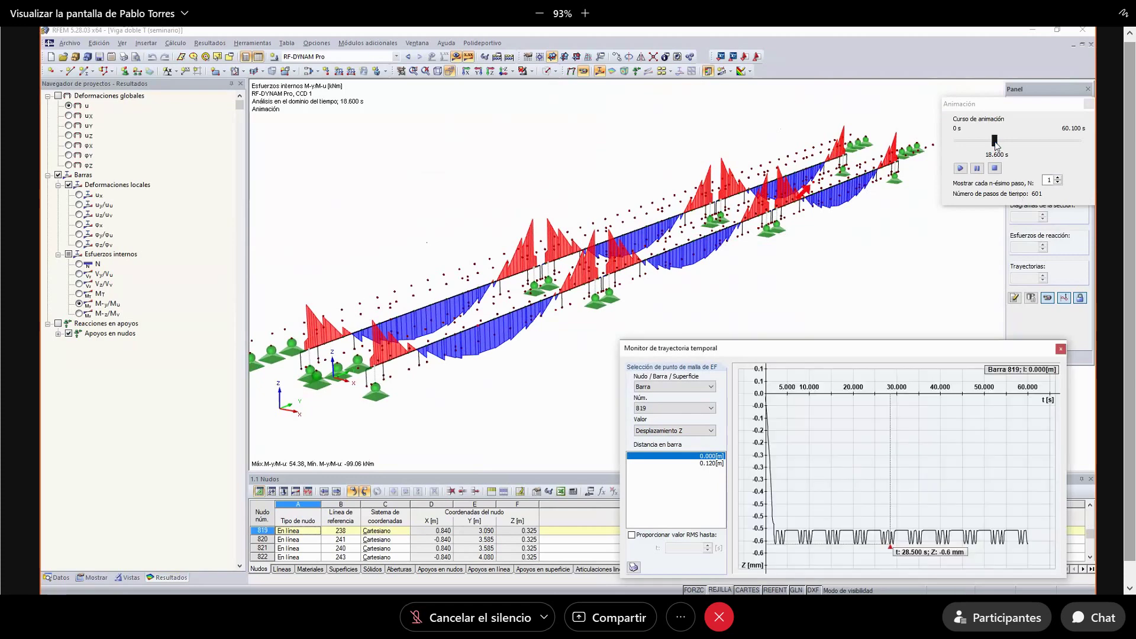
- Replay the moment animation from near its start, end it and close the time-course monitor
drag(995, 142, 957, 142)
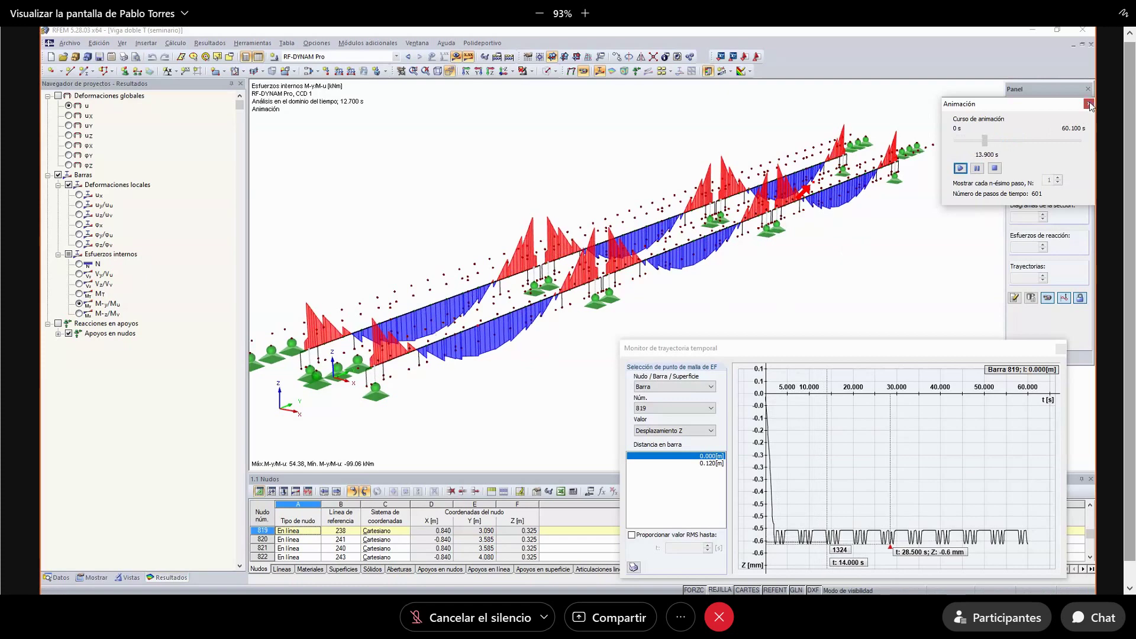
click(1048, 298)
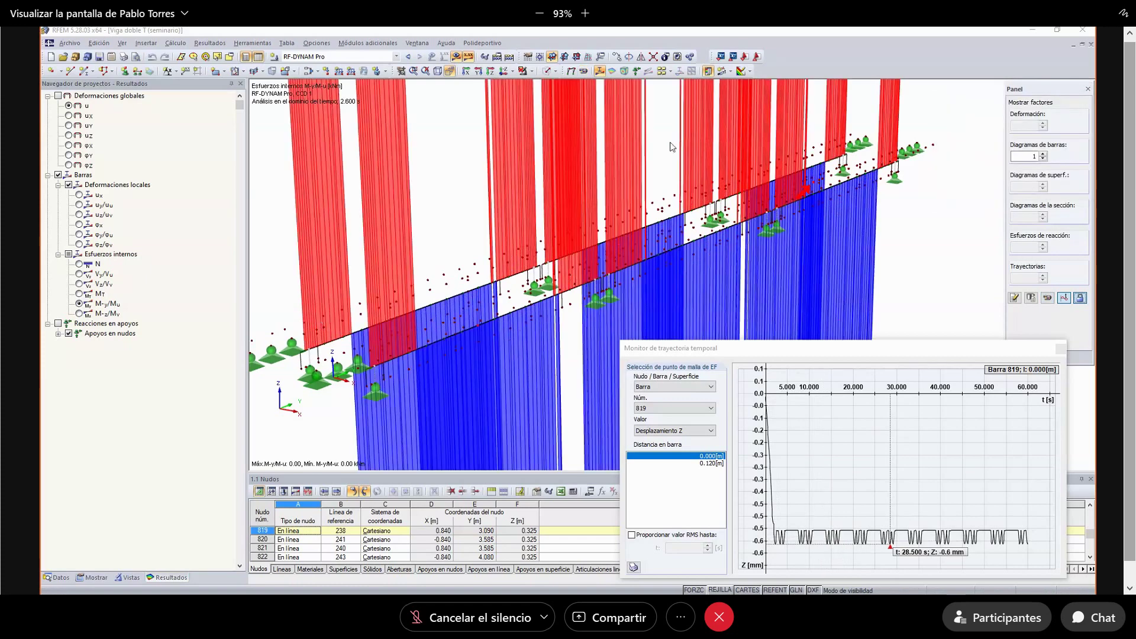
click(1060, 349)
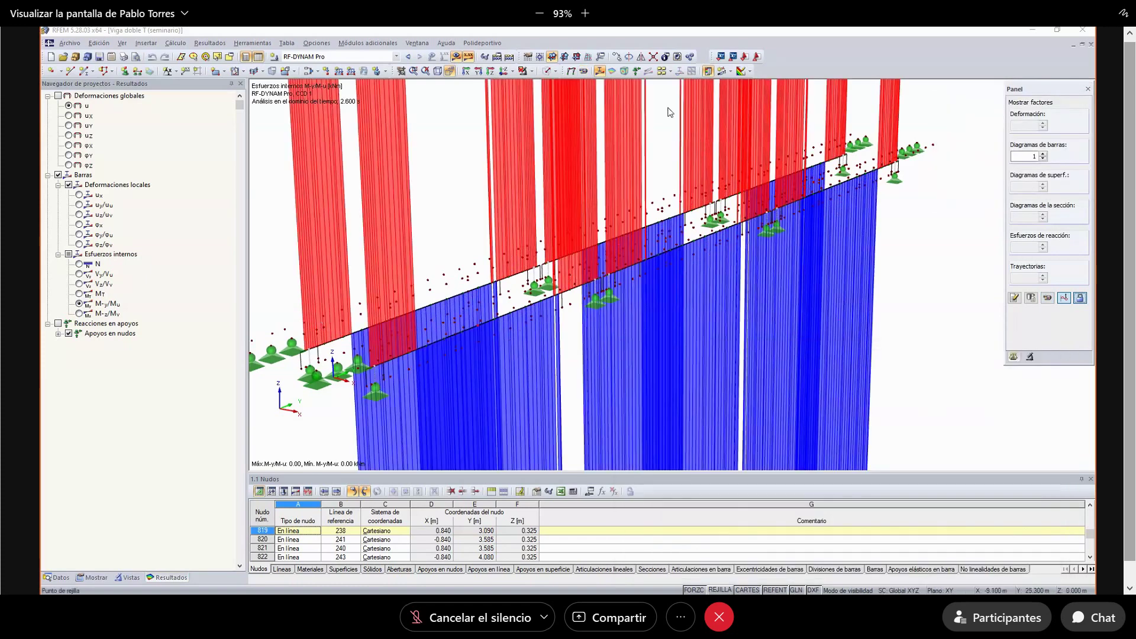
- Turn off the result diagrams and cancel the visibility mode to show the whole bridge
click(601, 71)
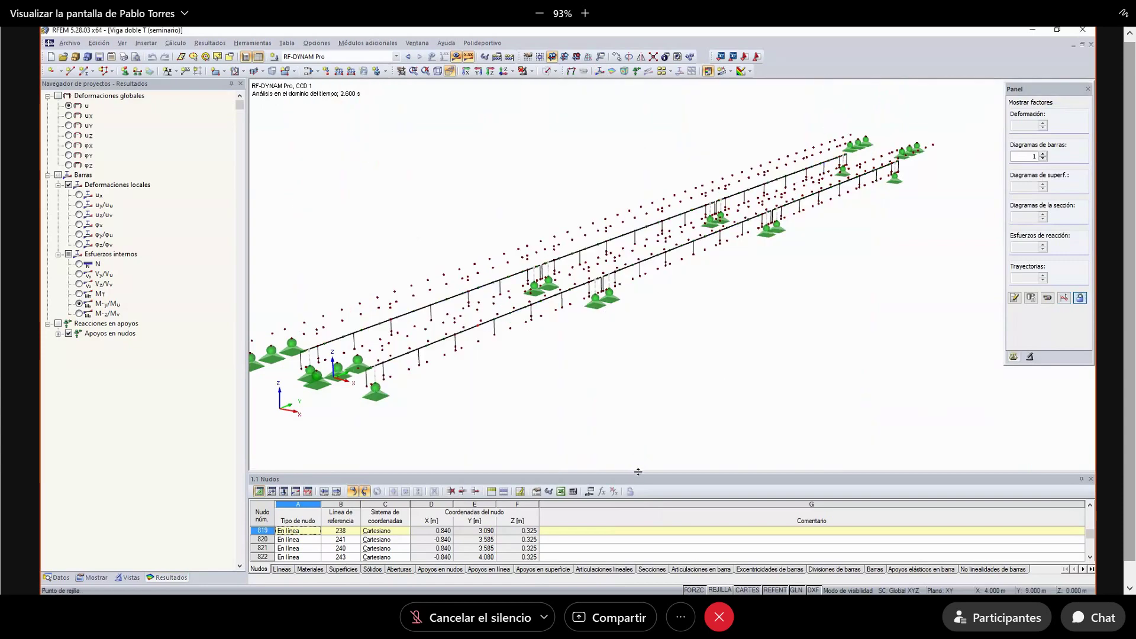
drag(639, 459, 653, 359)
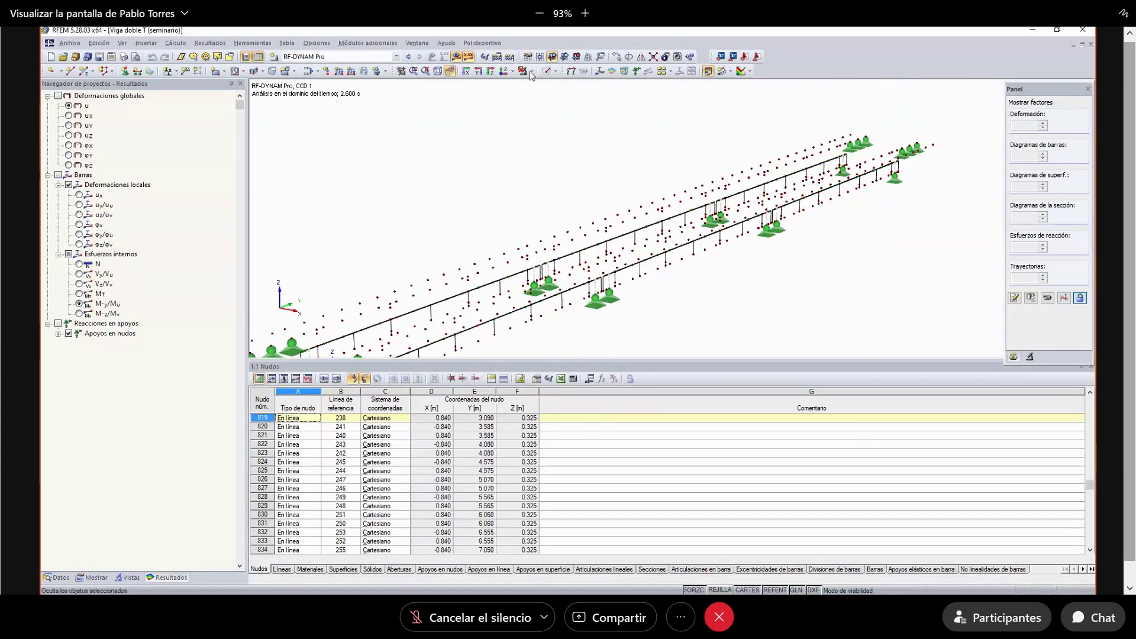
click(531, 71)
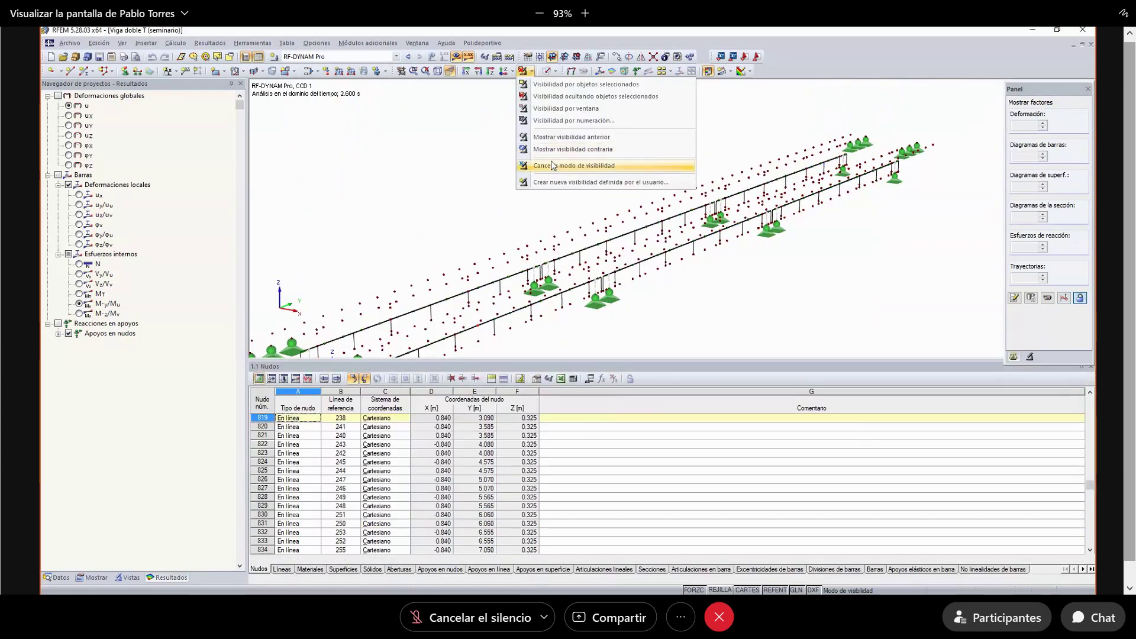
click(553, 165)
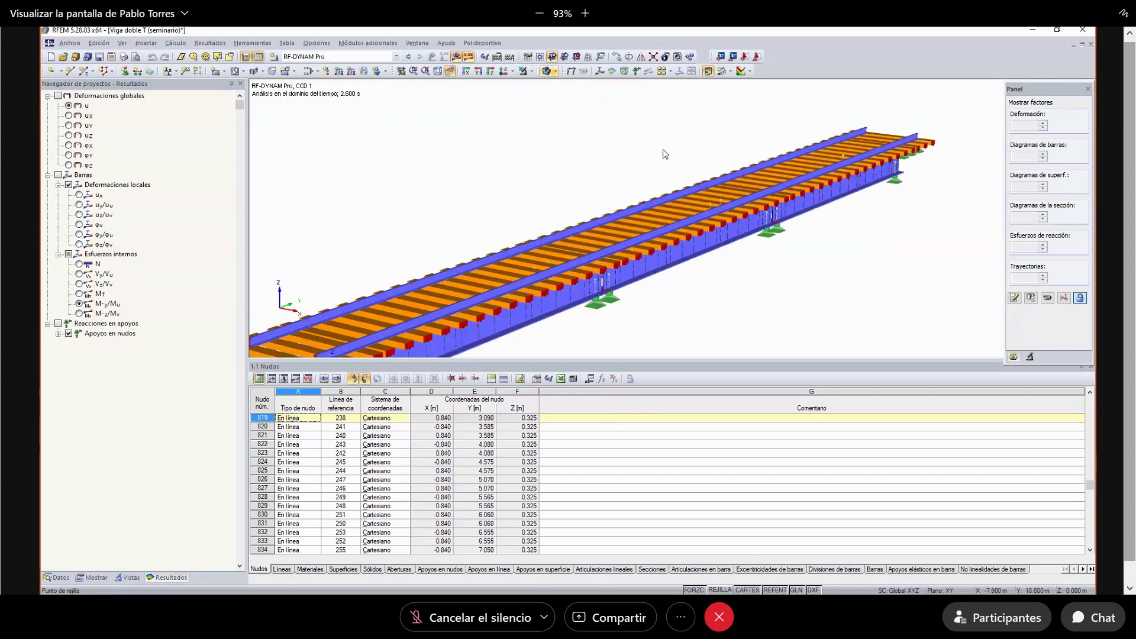
scroll(644, 147, down, 1)
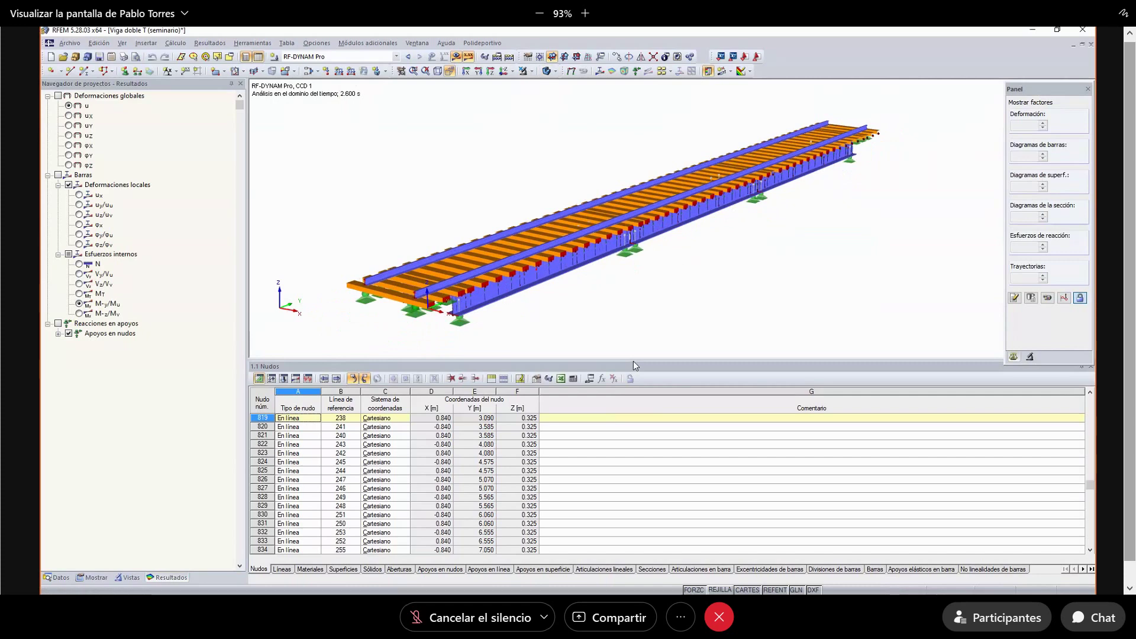
- Enlarge the table area and list the nodal support forces of CCD1 - Vibración tránsito at time step 3.400 s
drag(633, 360, 643, 288)
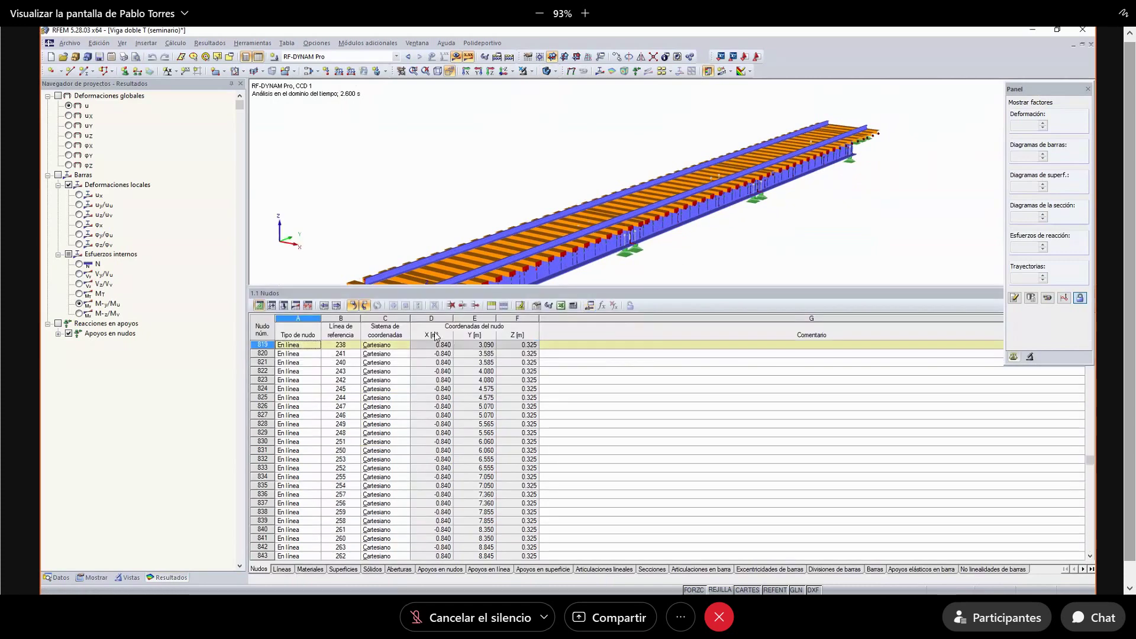
click(307, 306)
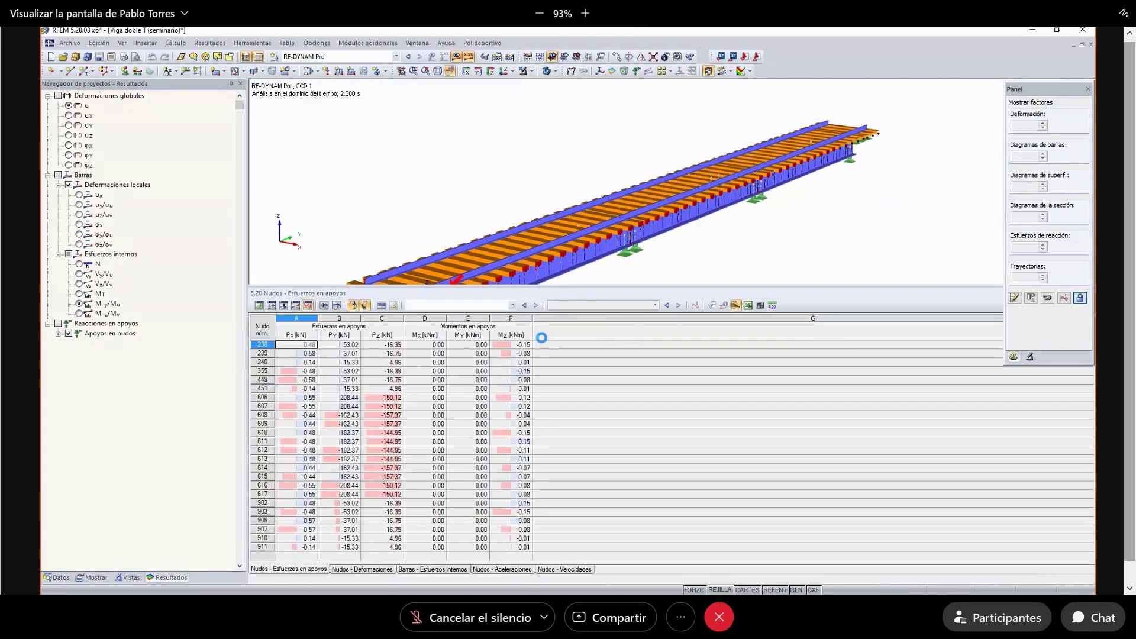
click(512, 305)
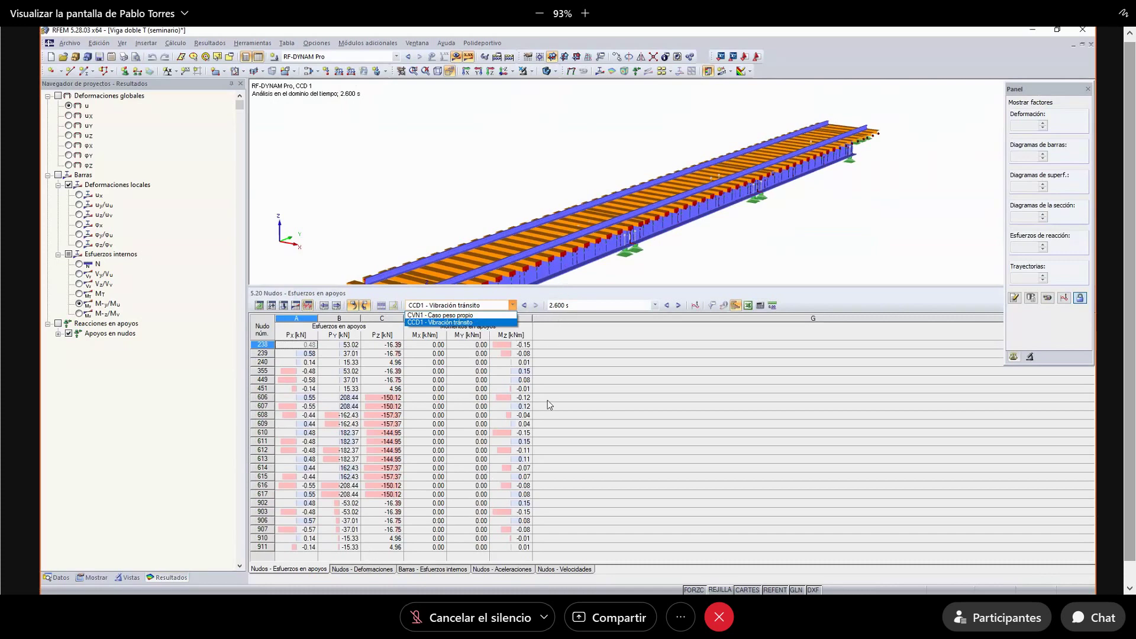
click(655, 306)
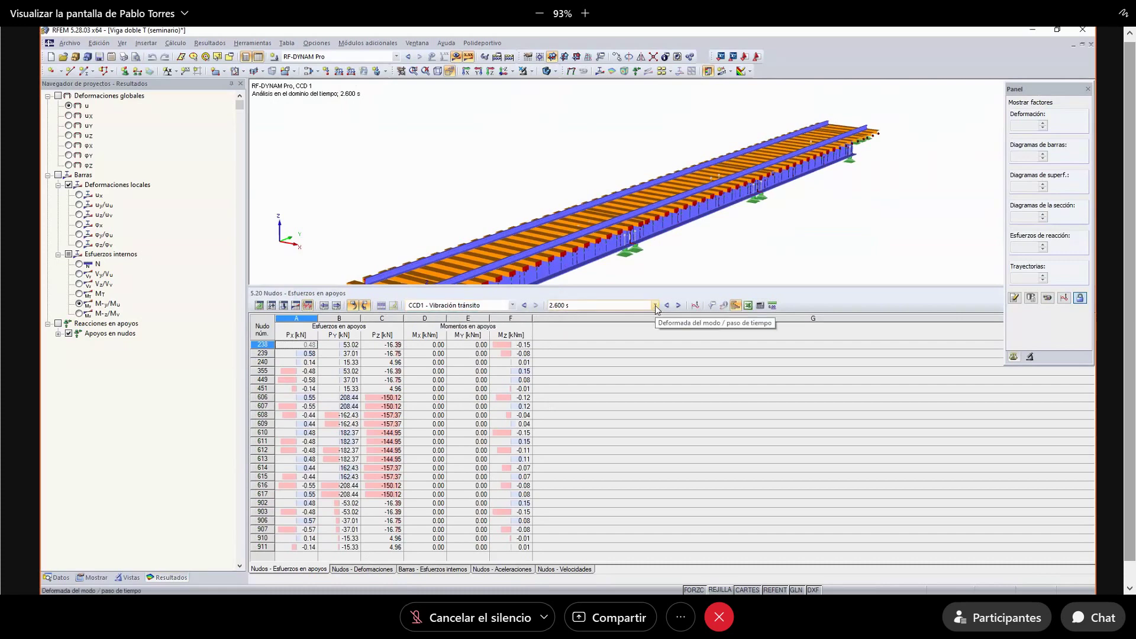
click(655, 306)
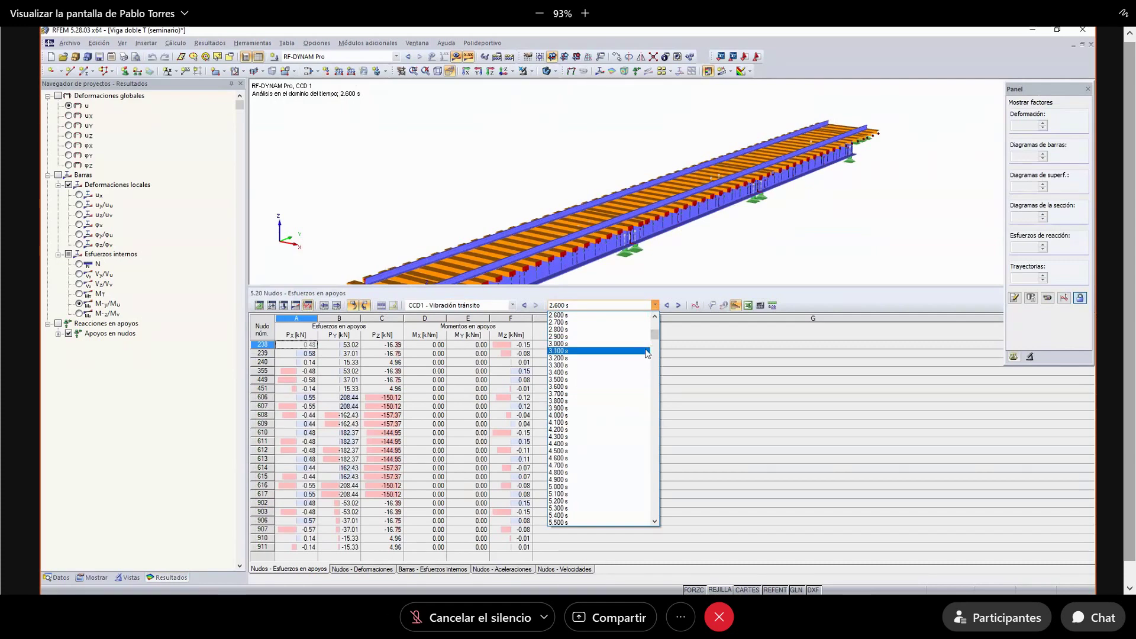
click(562, 373)
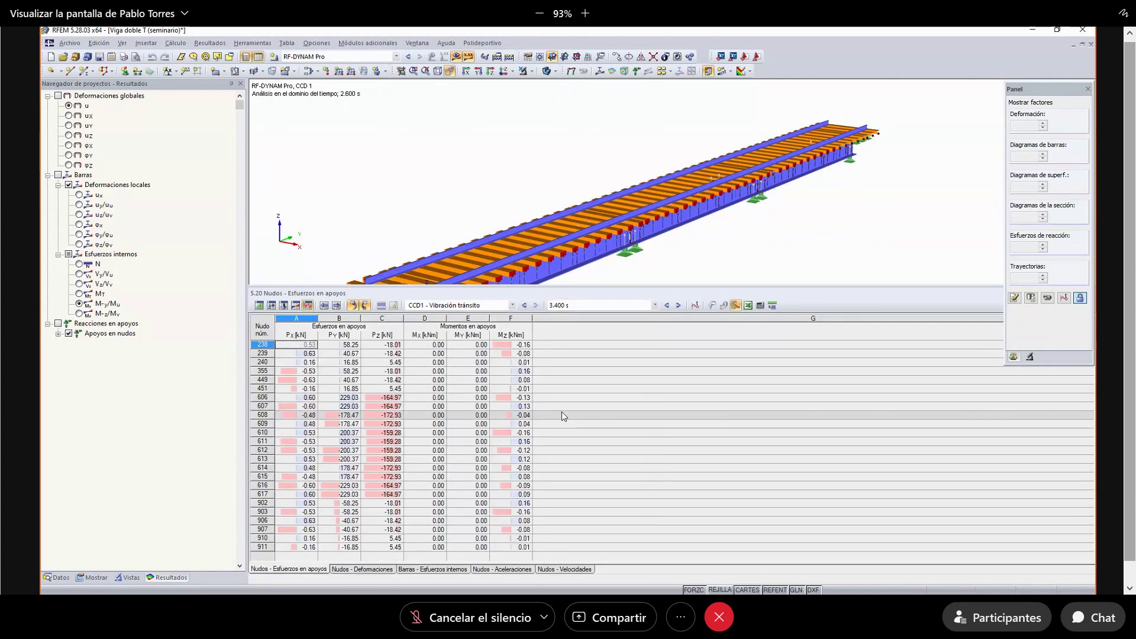
- Review the nodal deformations table for CCD1 at 3.400 s, examining the vertical displacements down the node list
click(366, 569)
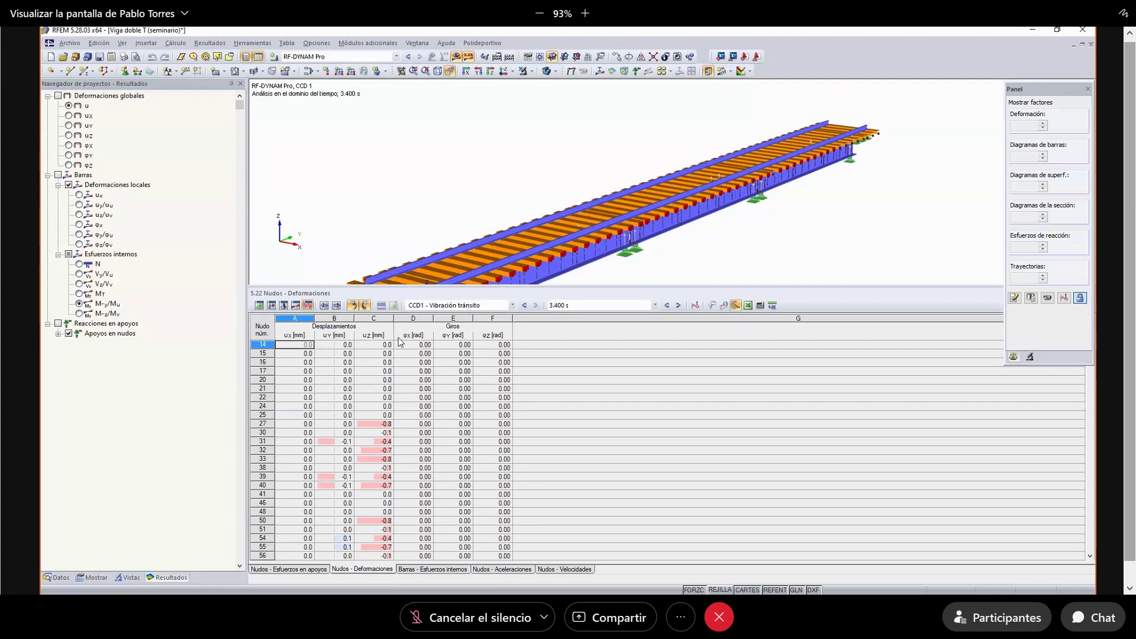
click(264, 461)
scroll(488, 455, down, 8)
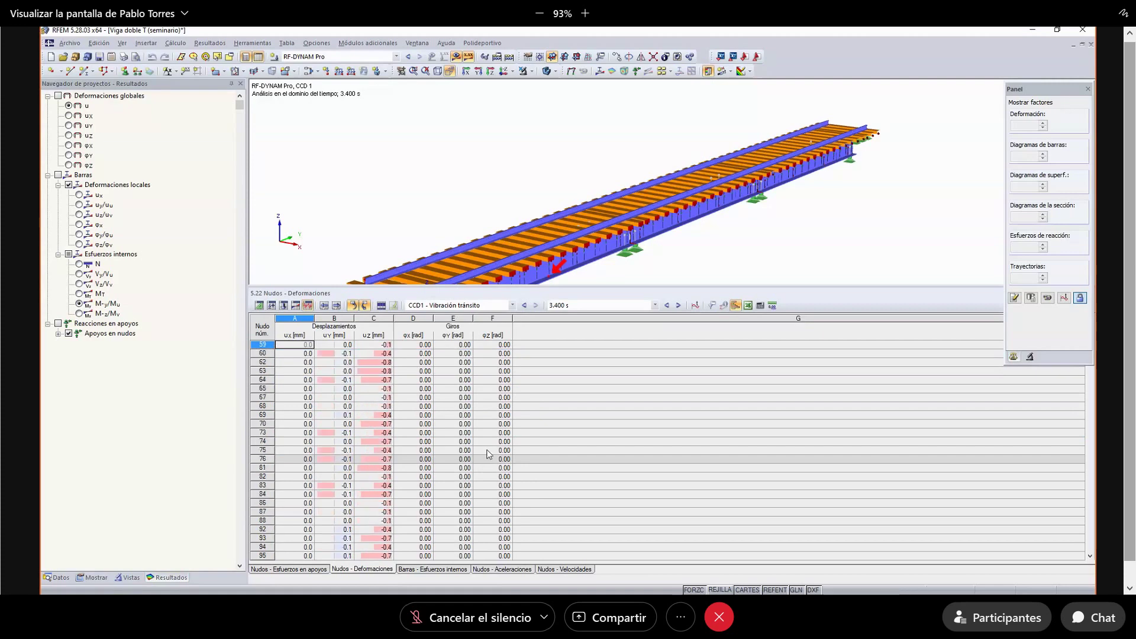
scroll(489, 454, down, 1)
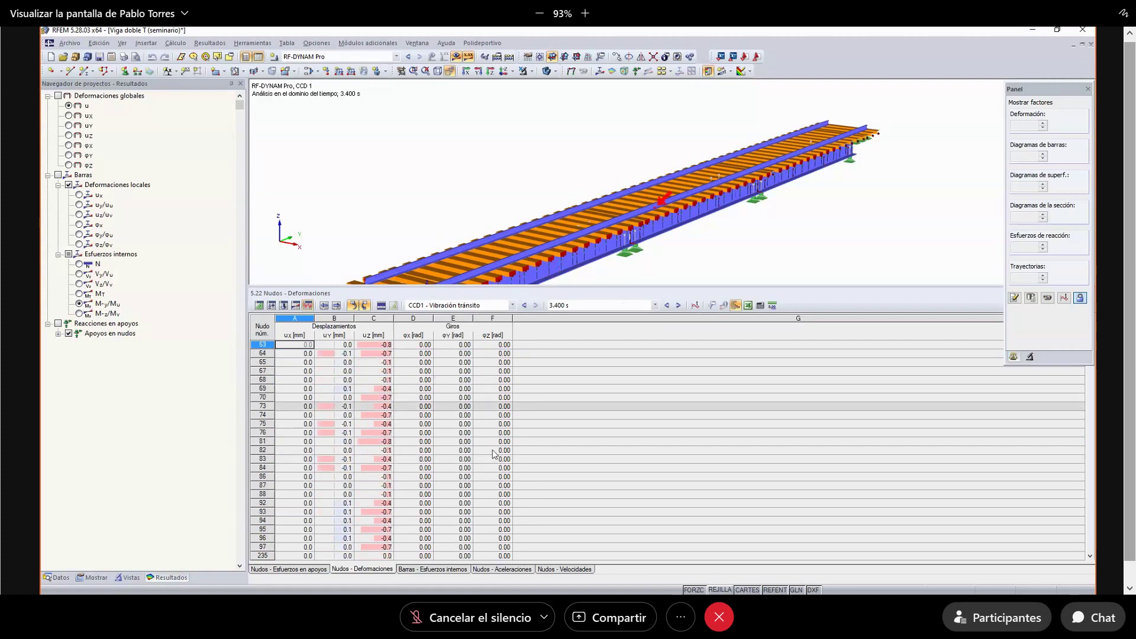
scroll(645, 463, down, 7)
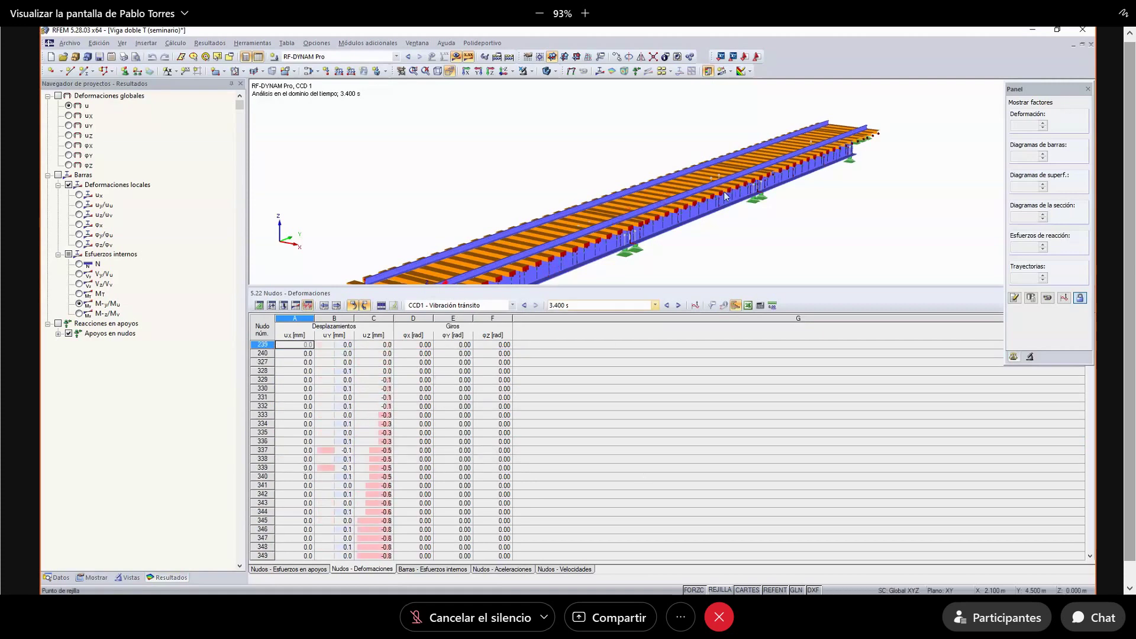
scroll(399, 465, down, 7)
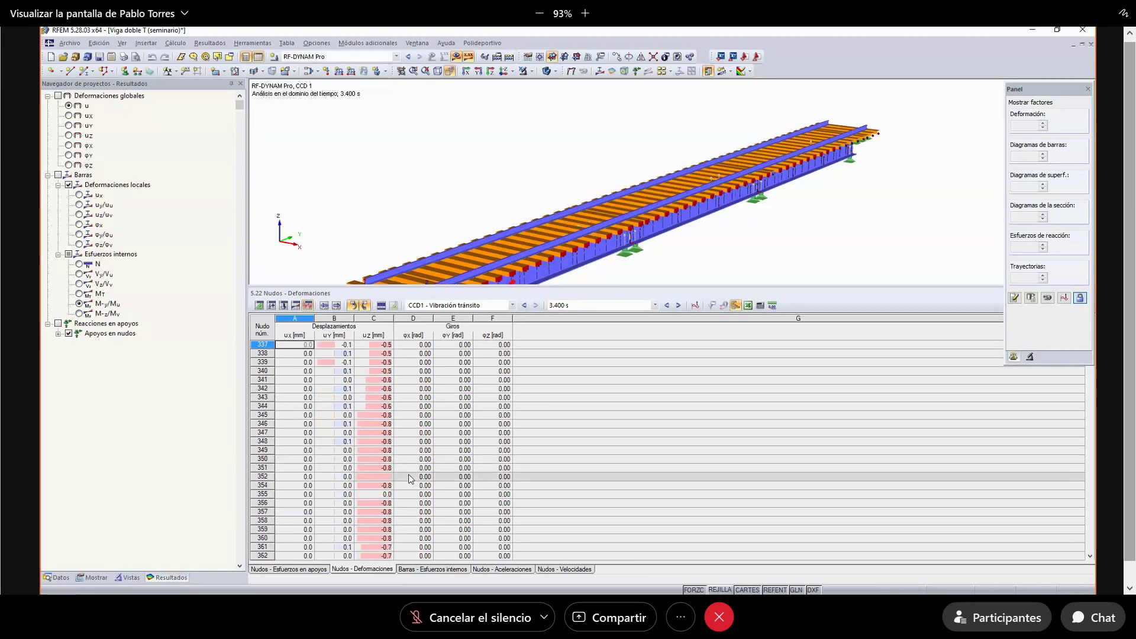
- Locate nodes 349 to 352 of the deformations table in the bridge model and review the neighbouring rows' vertical displacements
scroll(383, 427, down, 2)
scroll(383, 427, up, 3)
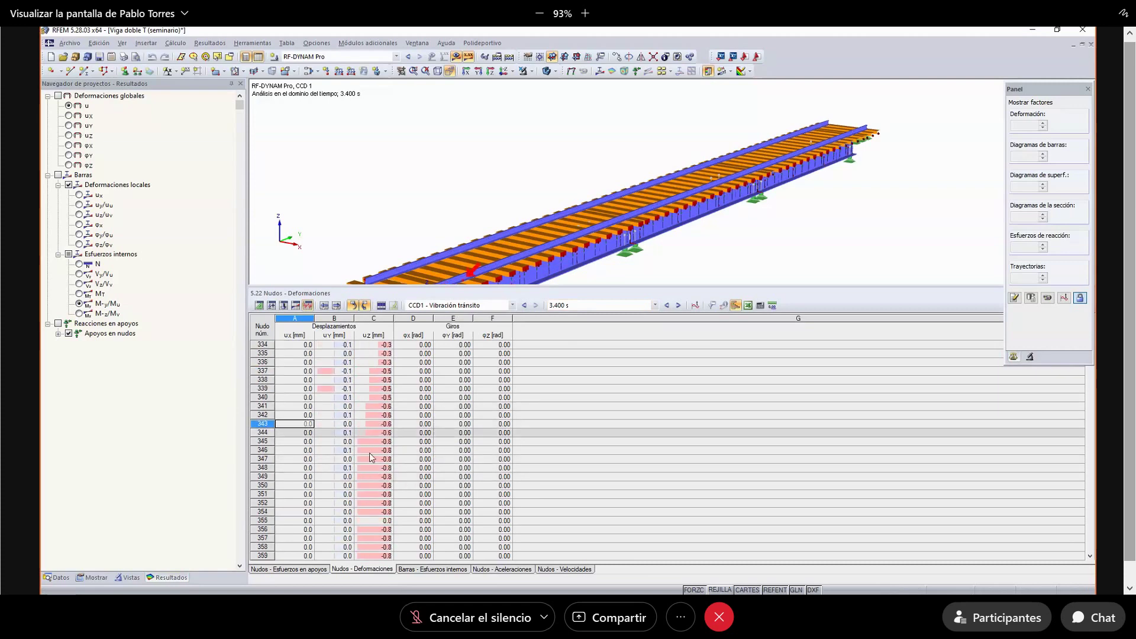
click(264, 476)
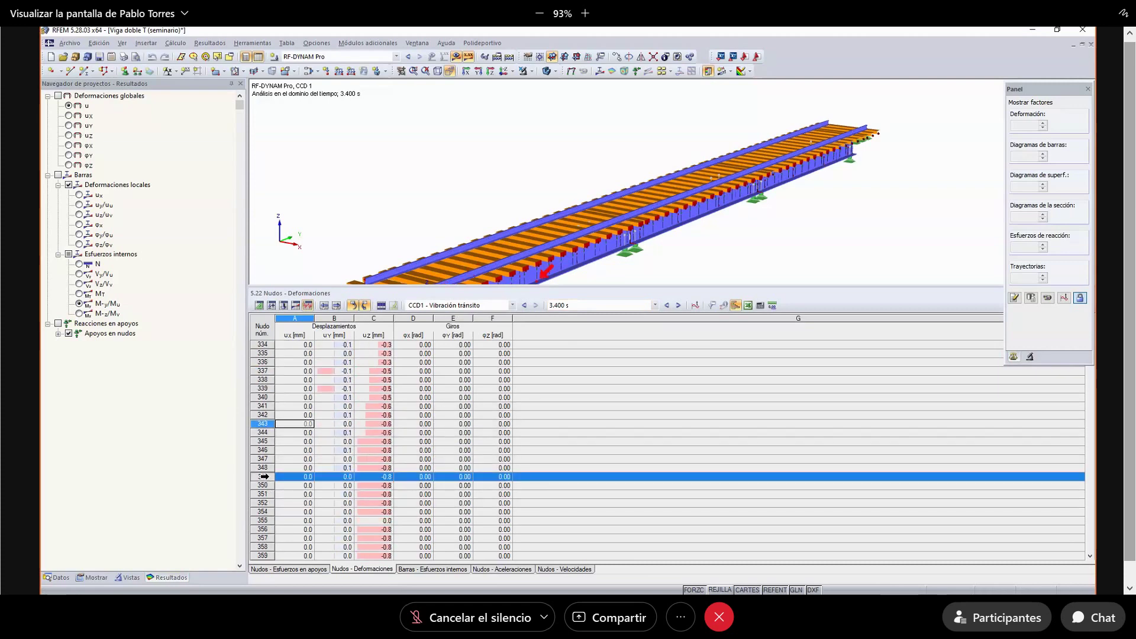
scroll(581, 241, down, 3)
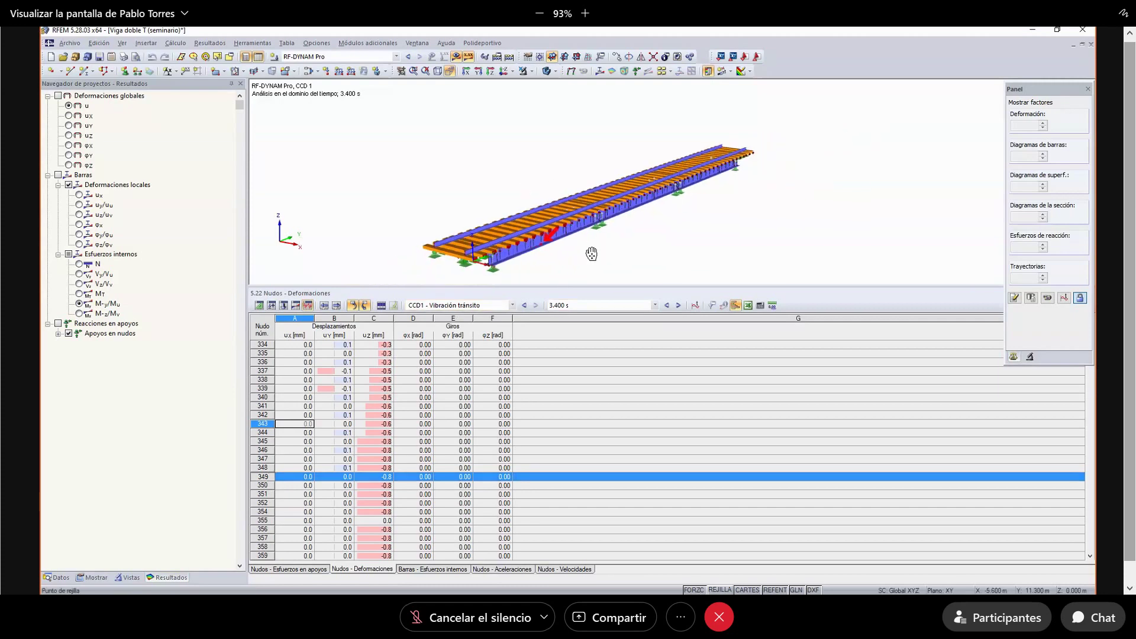
scroll(592, 253, up, 4)
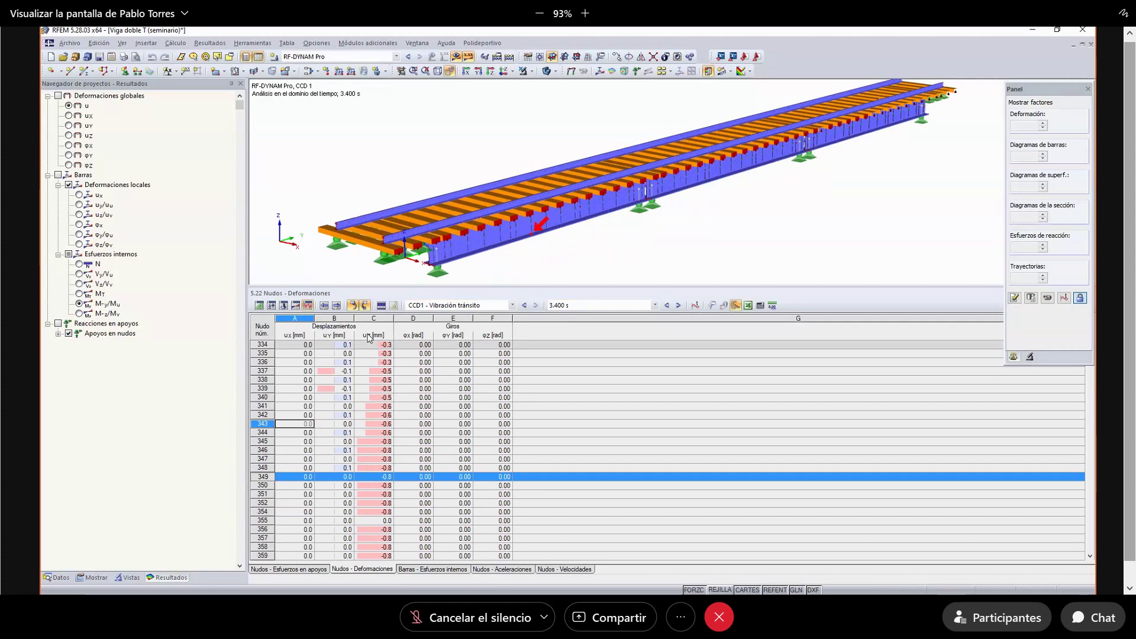
click(263, 486)
click(263, 494)
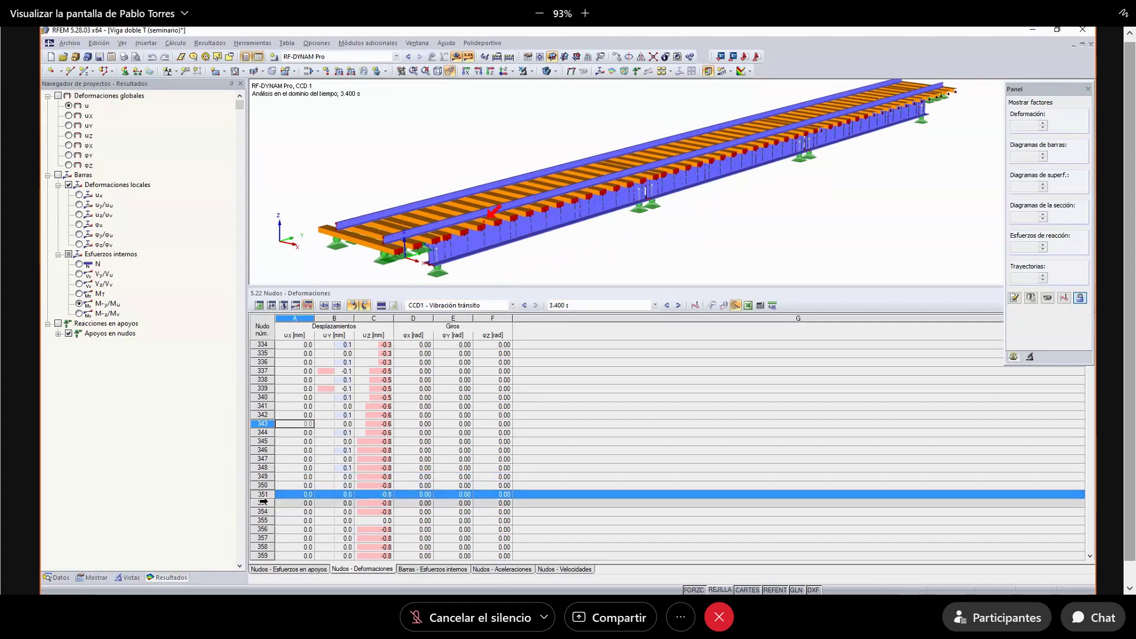
click(263, 503)
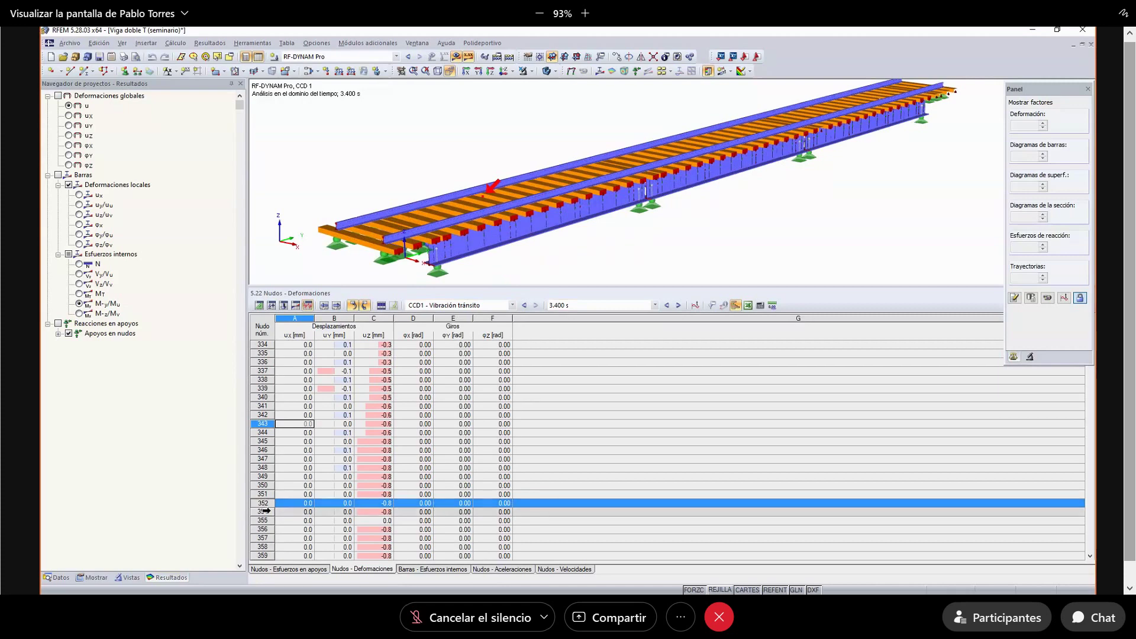
click(263, 494)
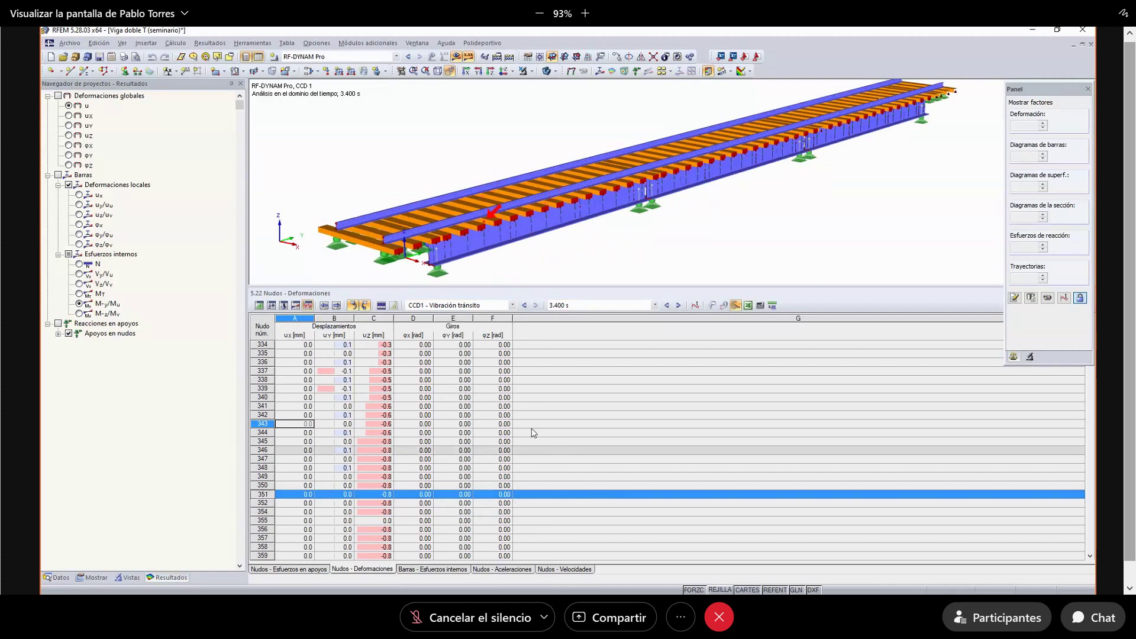
scroll(520, 436, down, 2)
scroll(570, 440, up, 4)
scroll(574, 432, up, 1)
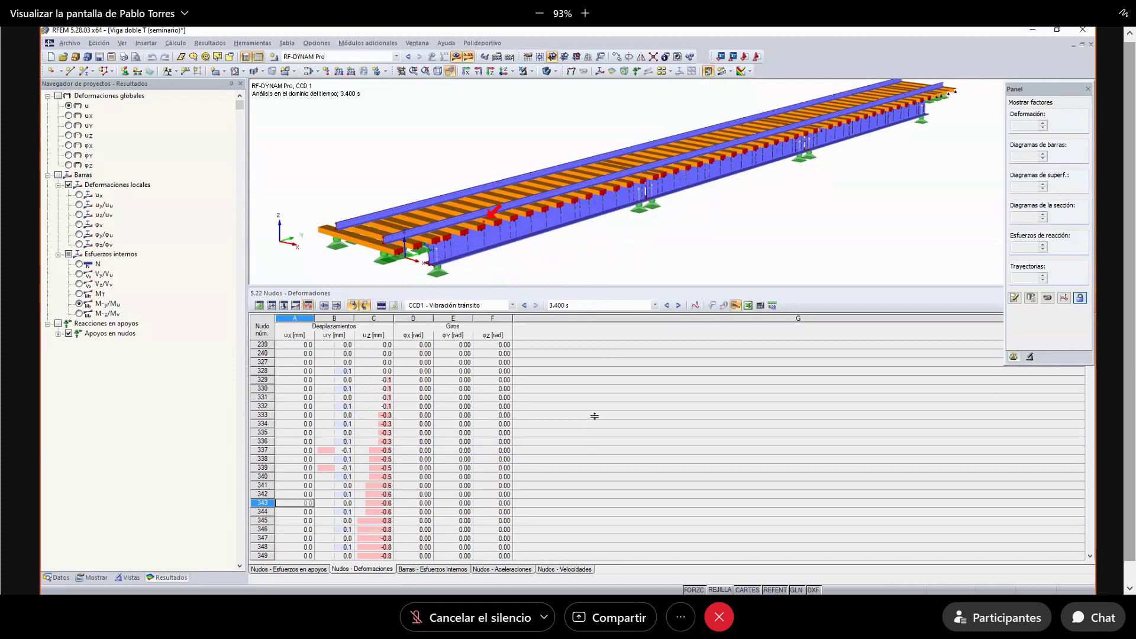
- Shrink the results table area to give the graphic view more height, keeping the whole bridge in view
drag(595, 289, 595, 416)
scroll(569, 376, down, 1)
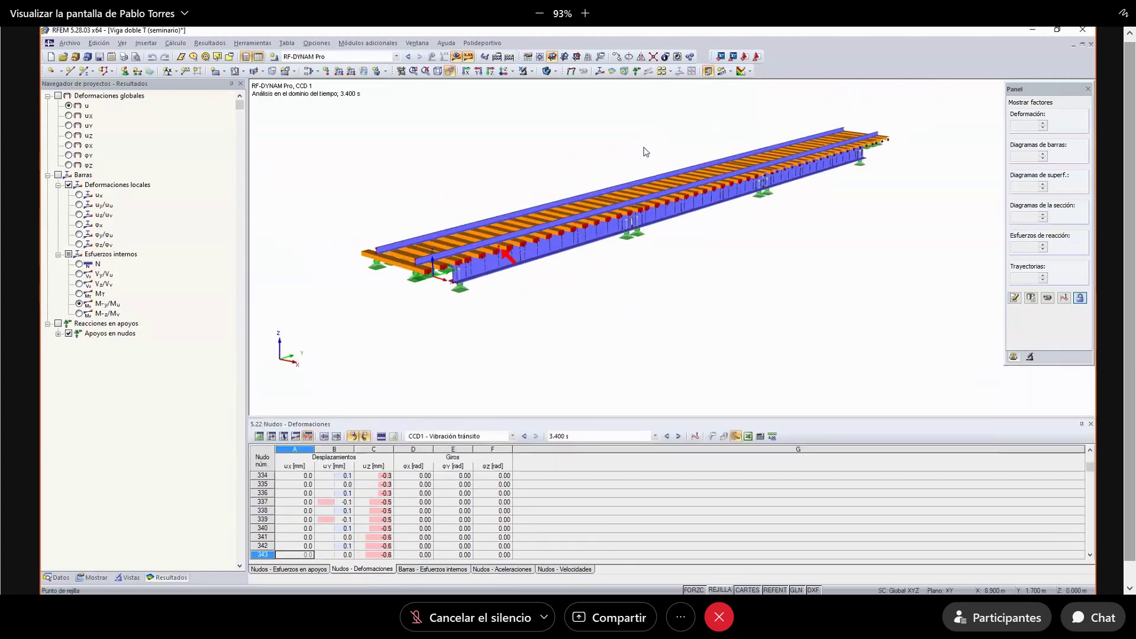
scroll(664, 139, up, 1)
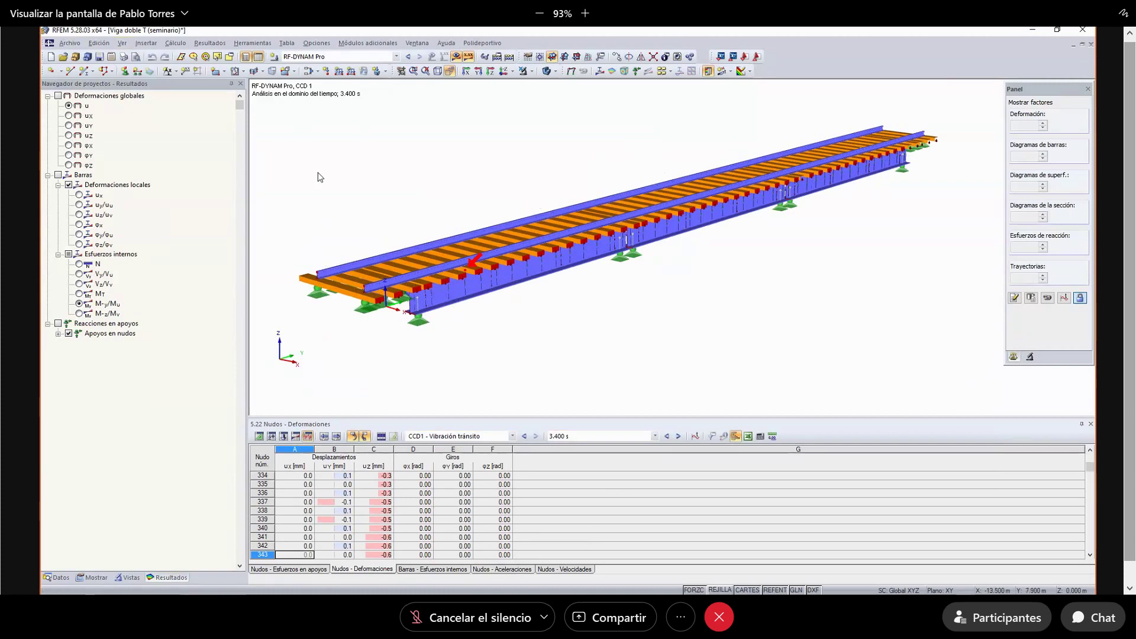
- Start a new report with a new template that excludes model base data, FE mesh settings, loads and both result groups
click(135, 57)
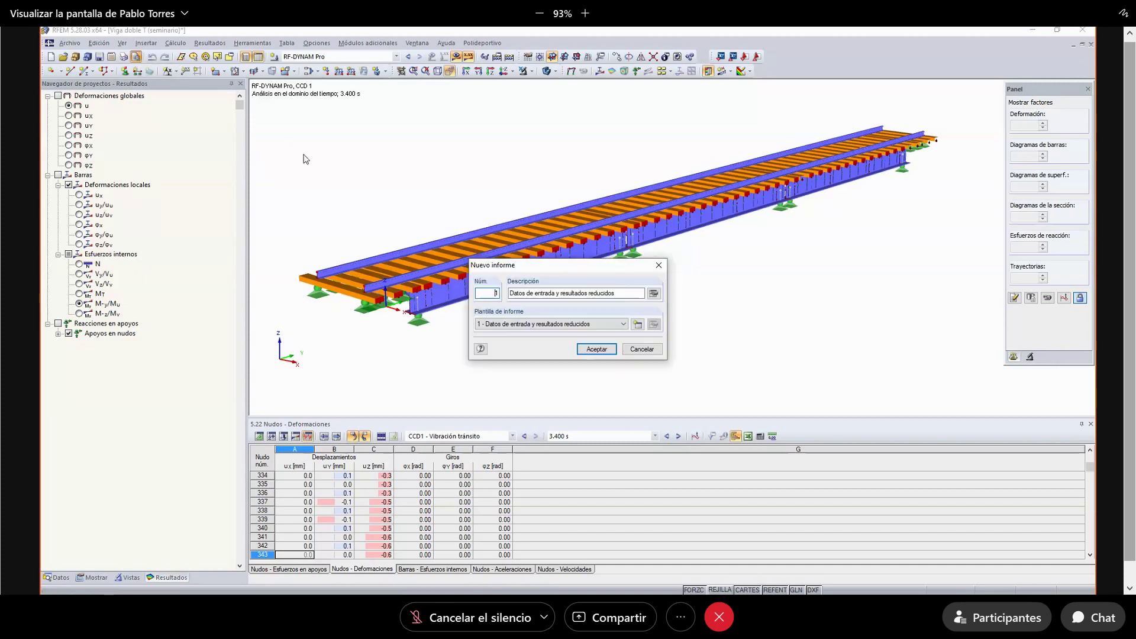
click(637, 325)
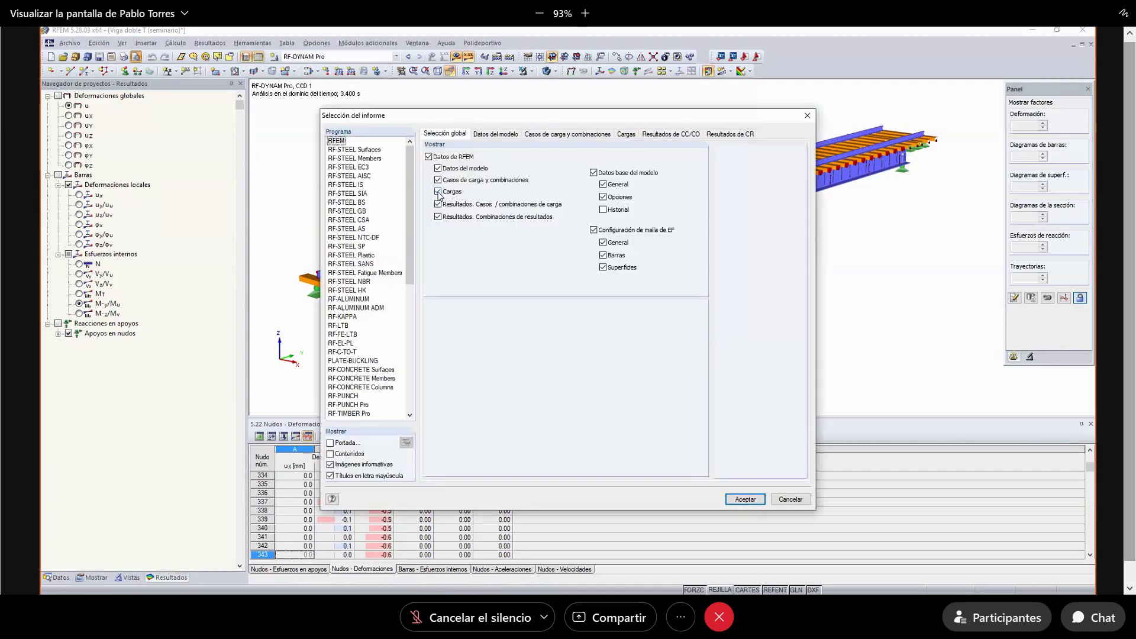
click(594, 172)
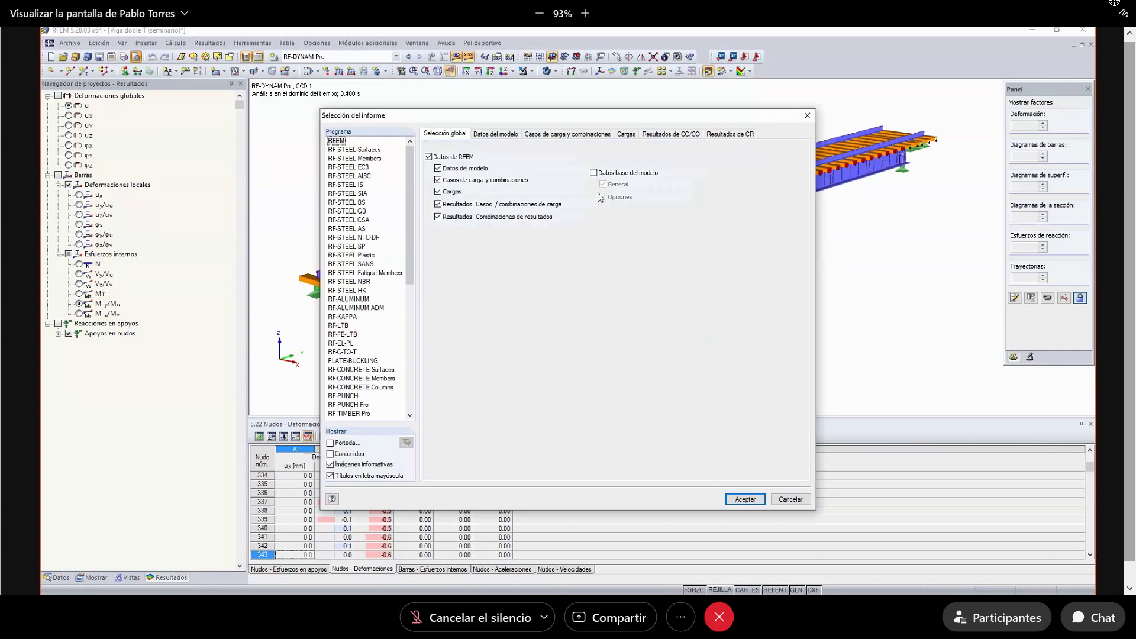
click(594, 230)
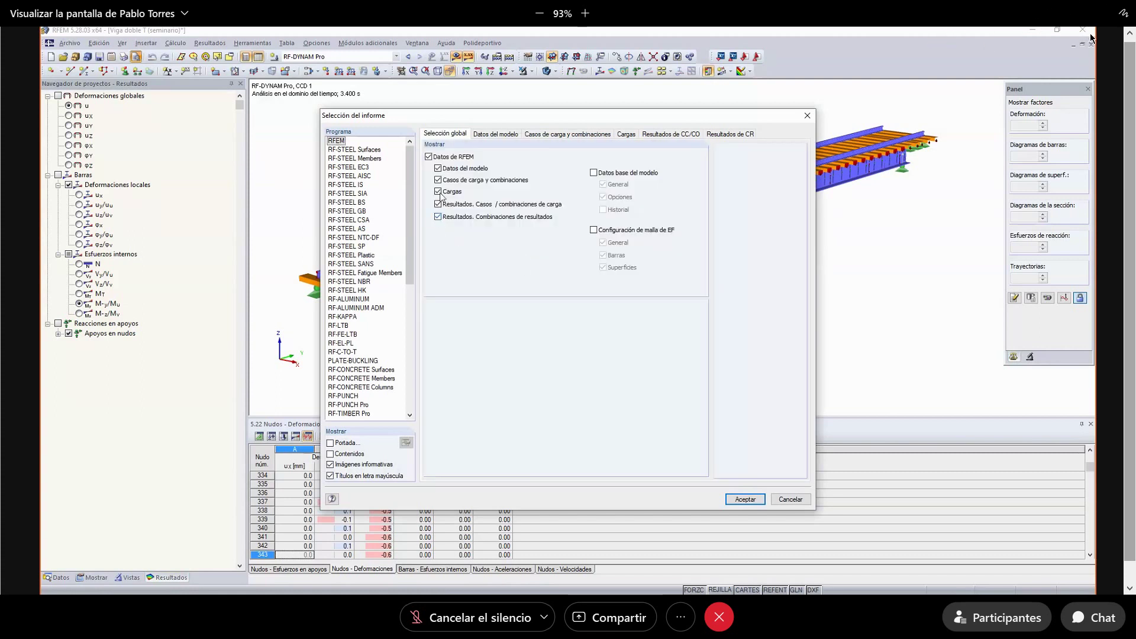
click(438, 217)
click(439, 205)
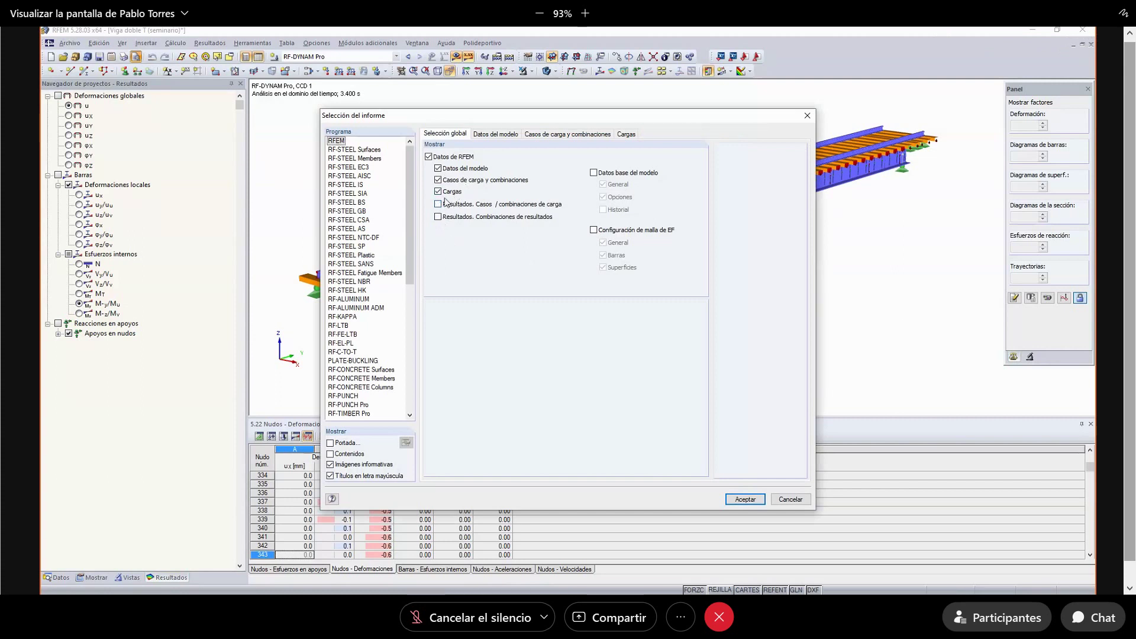
click(438, 191)
- Limit the template's model data to 1.3 Materiales and 1.13 Secciones, name it "Informe ferrocarril" and generate the report
click(497, 135)
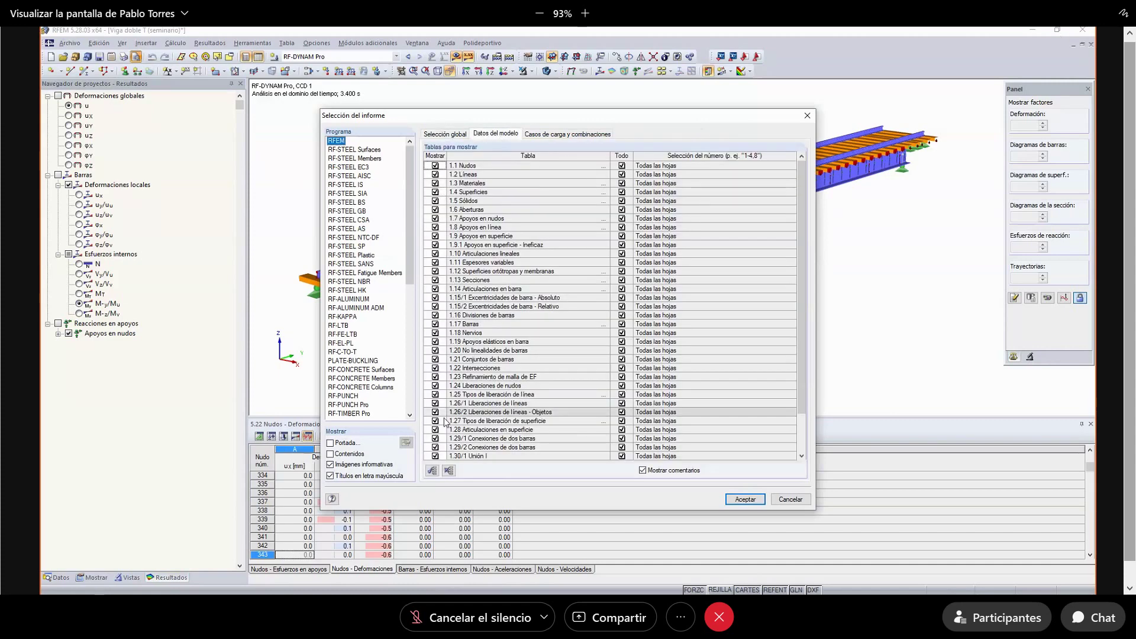
click(449, 472)
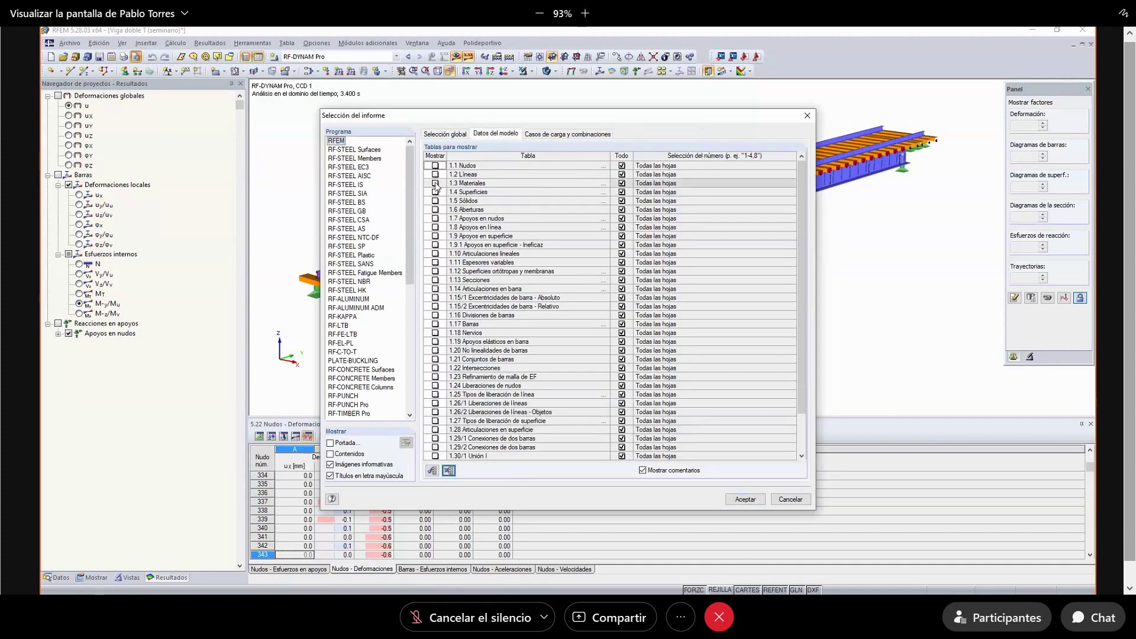
click(435, 184)
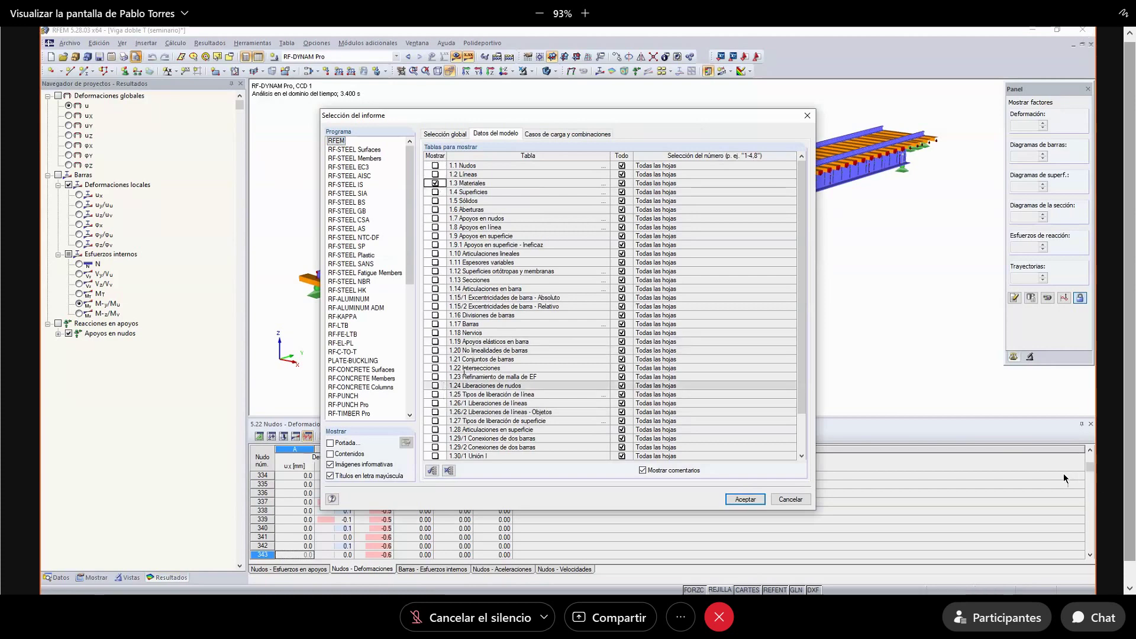
click(436, 281)
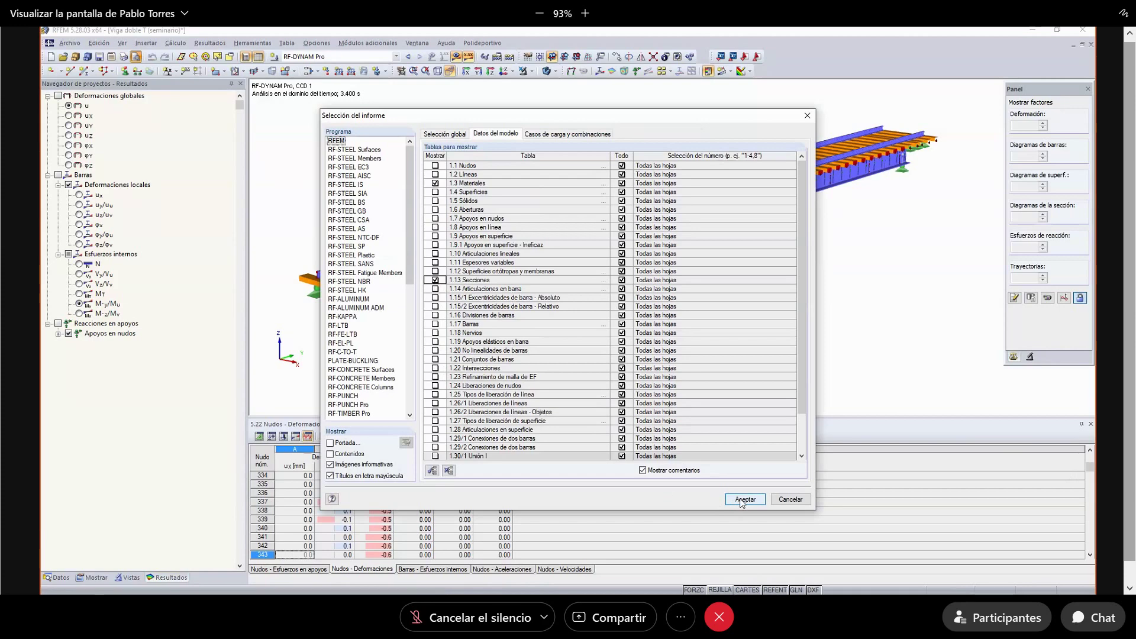
click(744, 499)
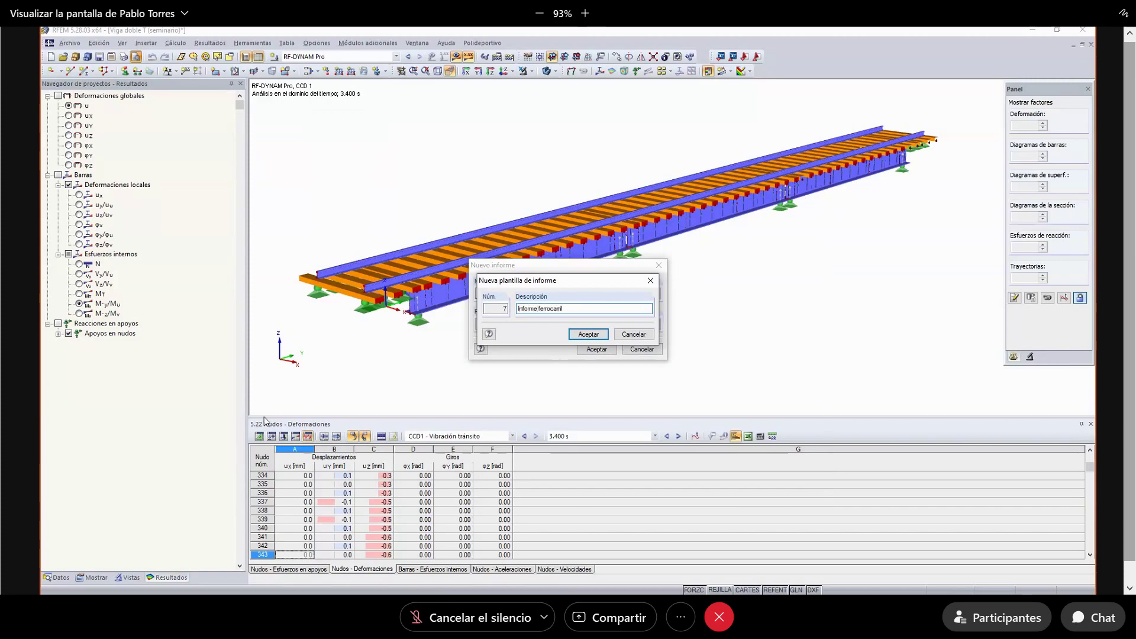
click(588, 334)
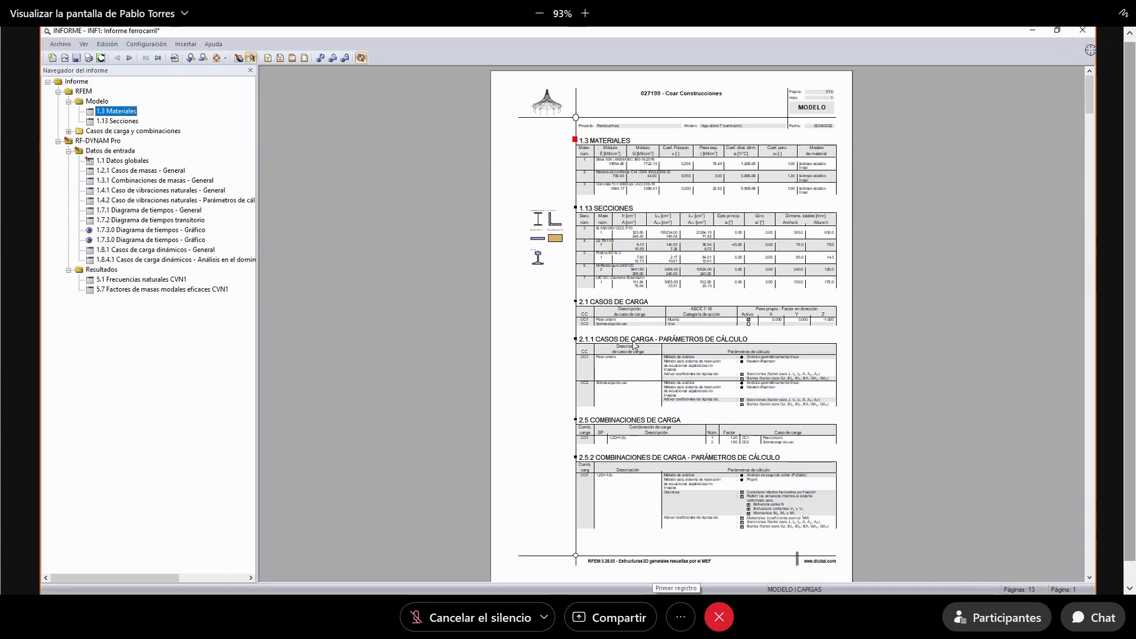
- Enlarge the report pages and review the materials, sections, load cases, load combinations and result combinations chapters
click(191, 58)
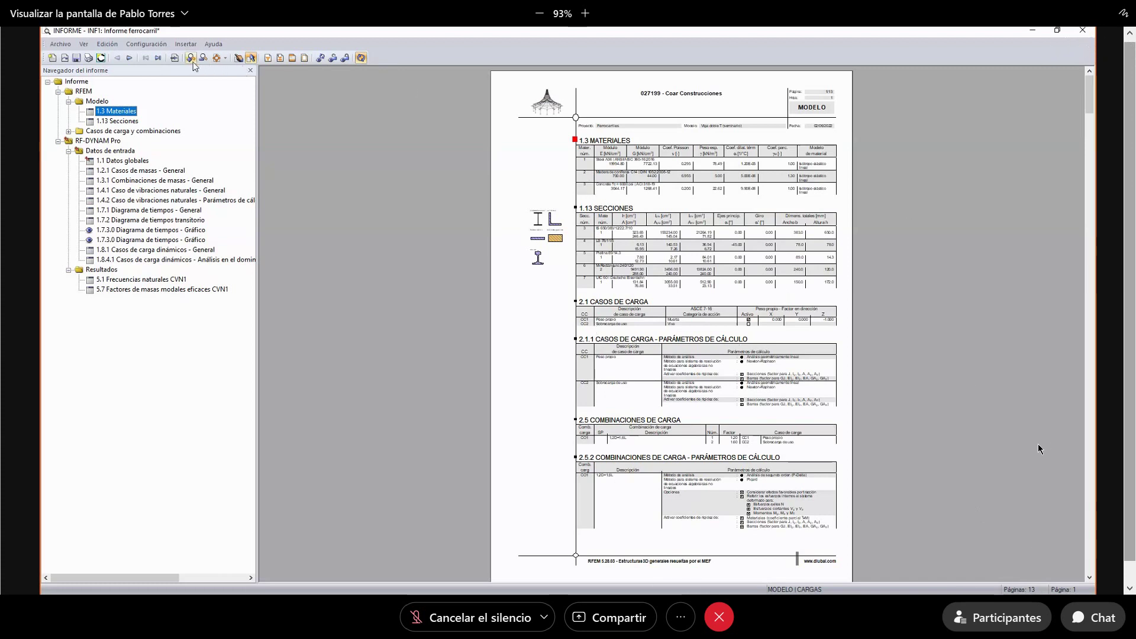
click(190, 58)
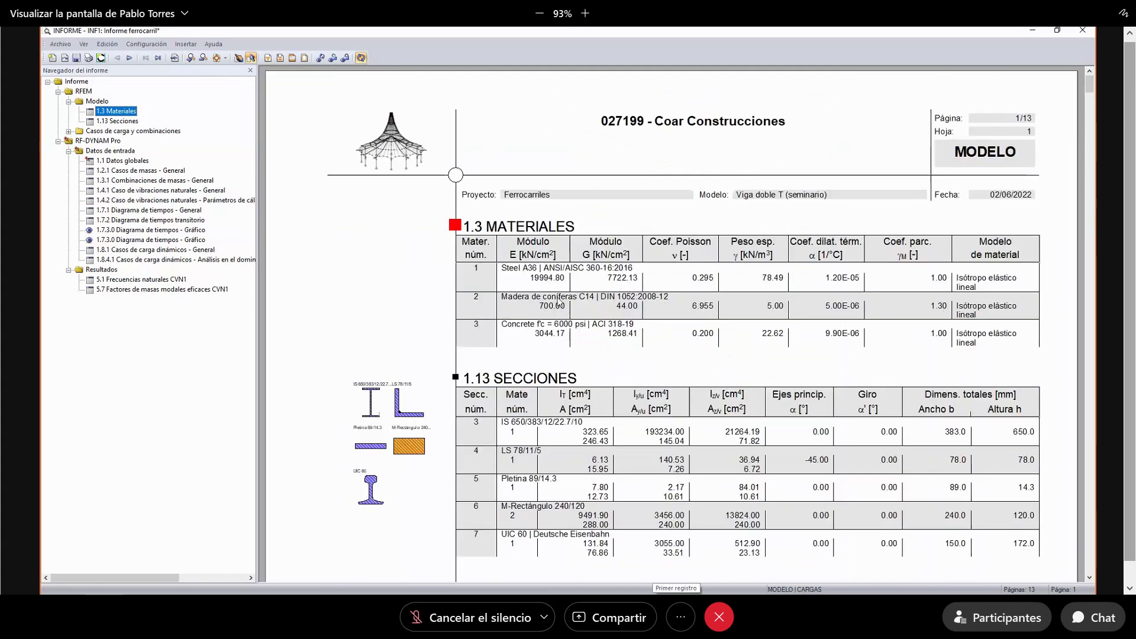
scroll(804, 295, down, 1)
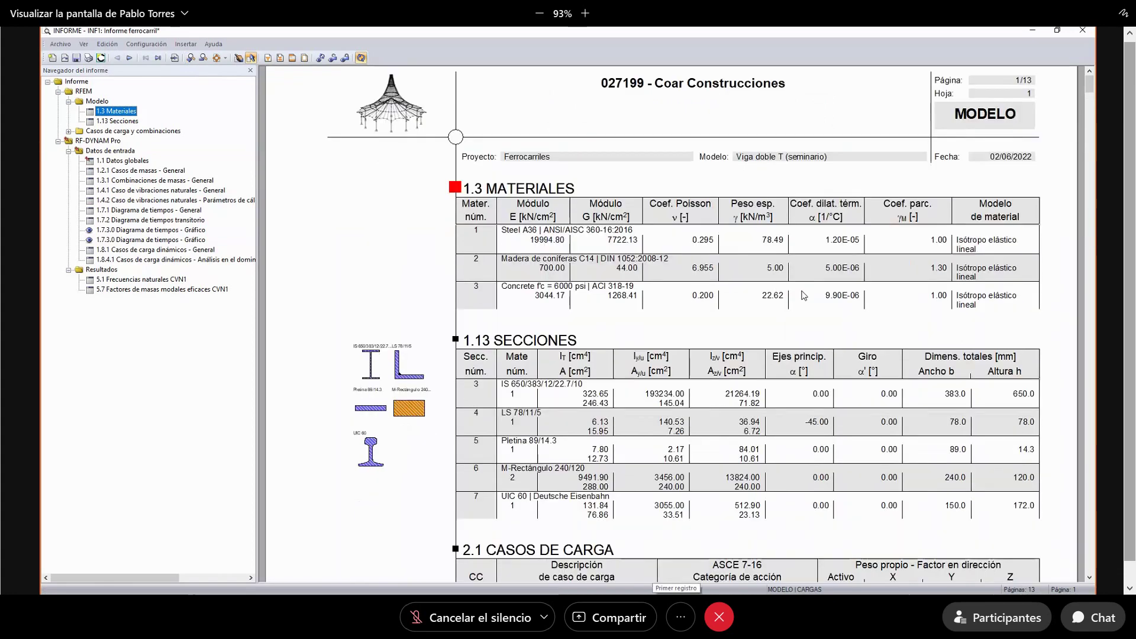
scroll(804, 295, down, 1)
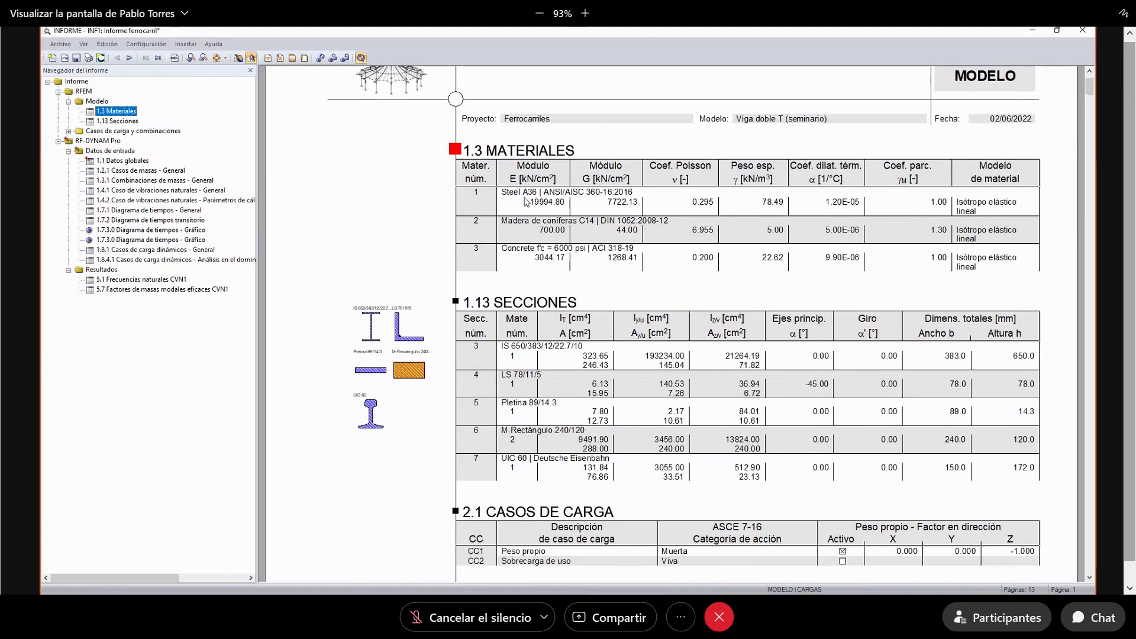
scroll(628, 253, down, 3)
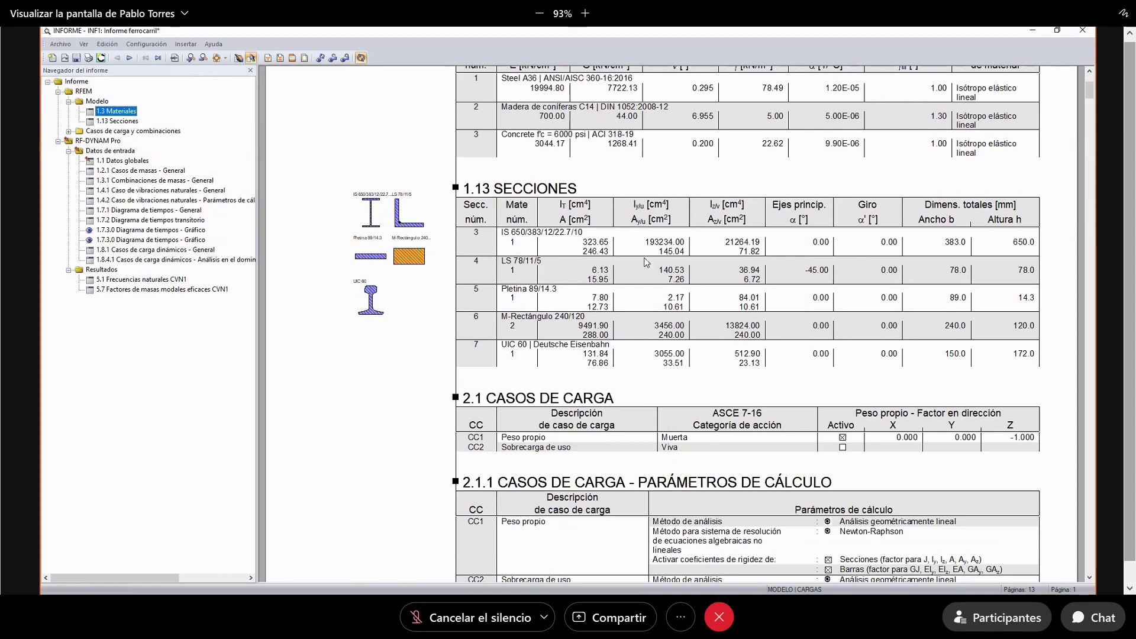
scroll(609, 338, down, 3)
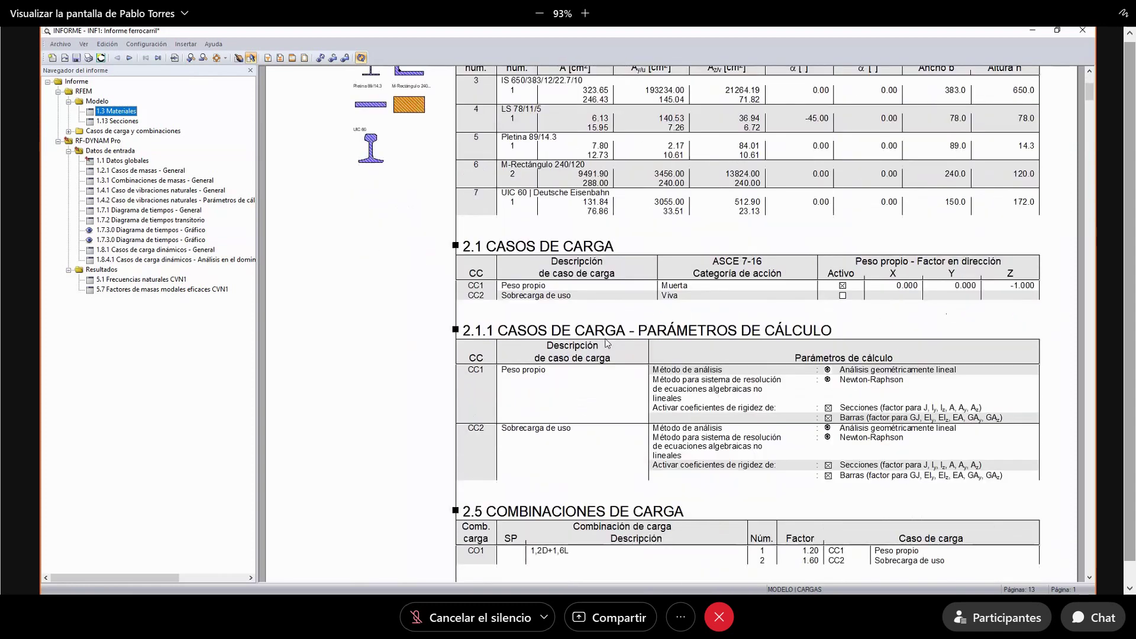
scroll(608, 344, down, 1)
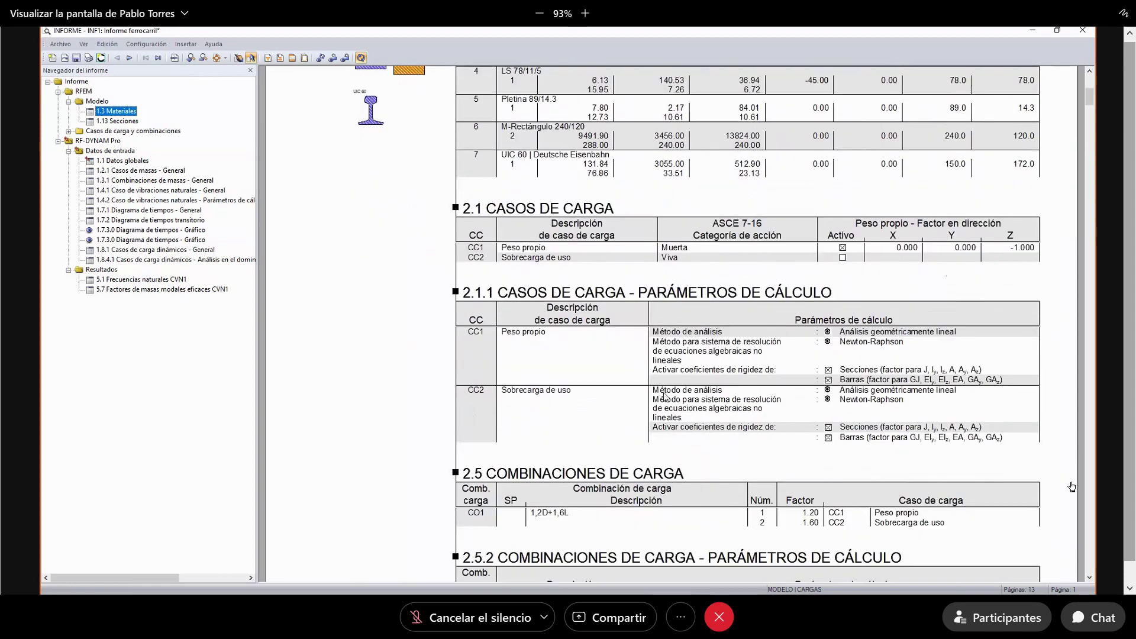
scroll(655, 419, down, 3)
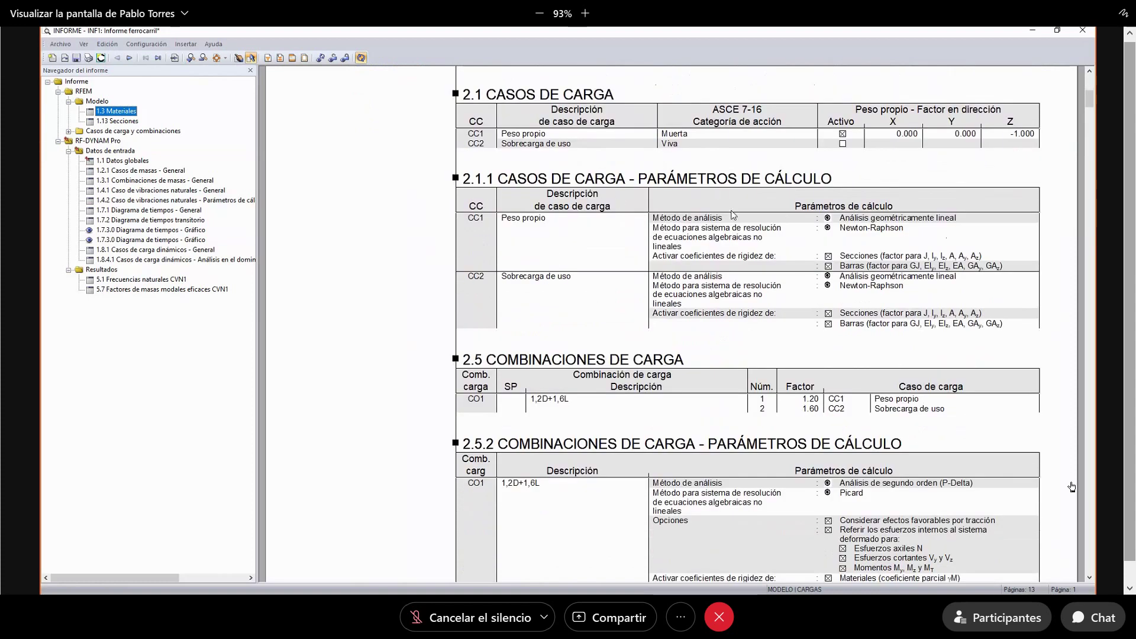
scroll(610, 373, down, 12)
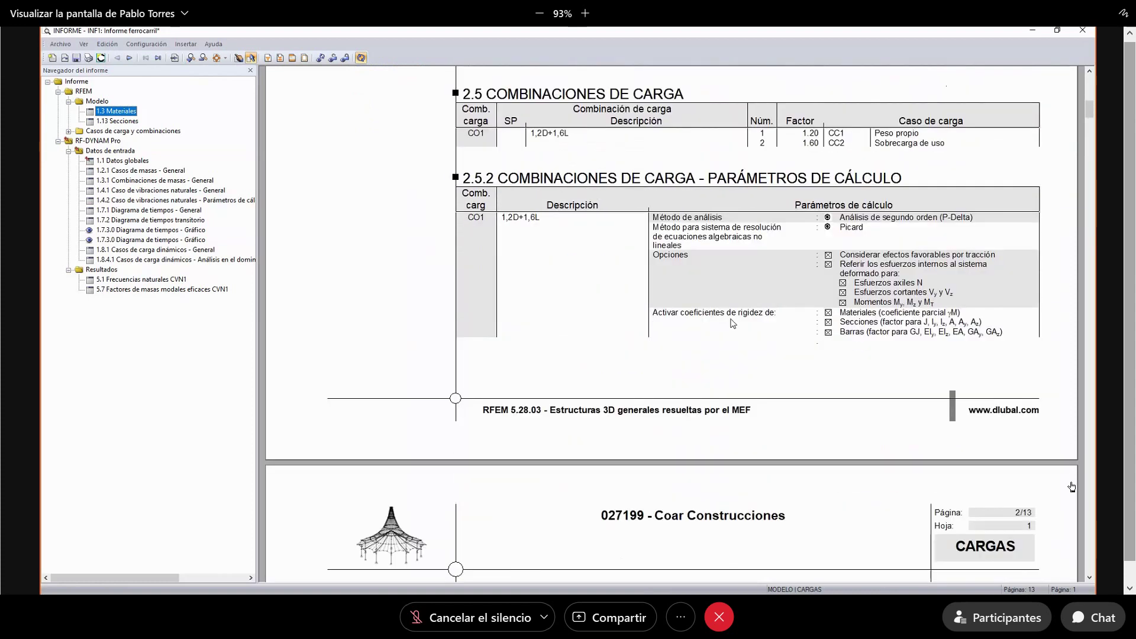
scroll(645, 370, down, 8)
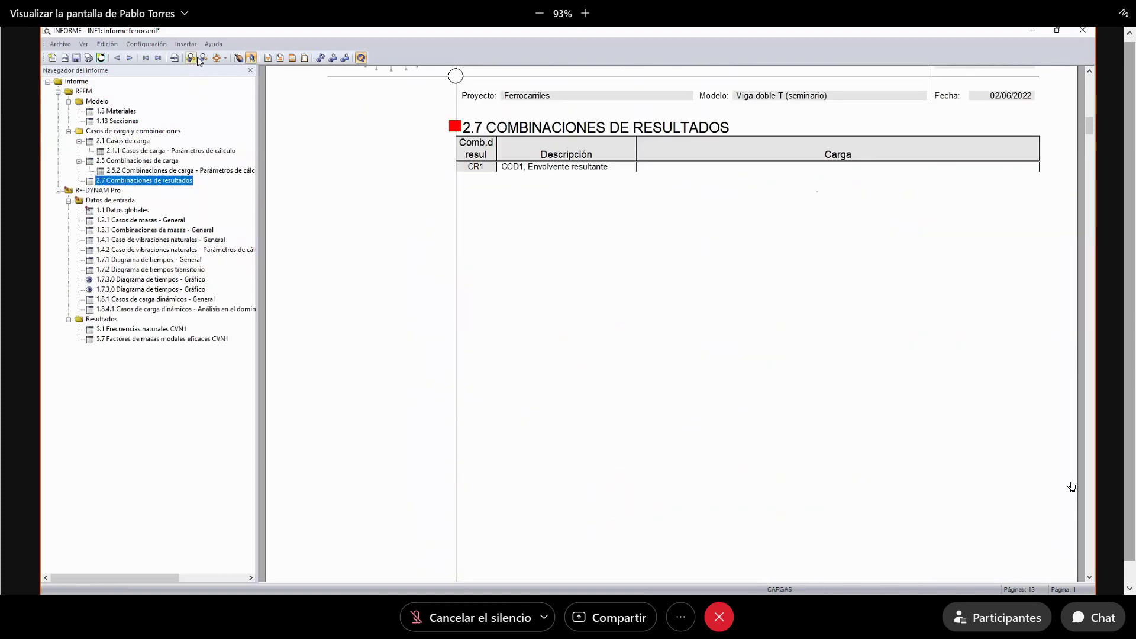
- Reduce the page magnification and review the RF-DYNAM Pro chapters, from the time diagrams to 5.7 Factores de masas modales eficaces
click(203, 57)
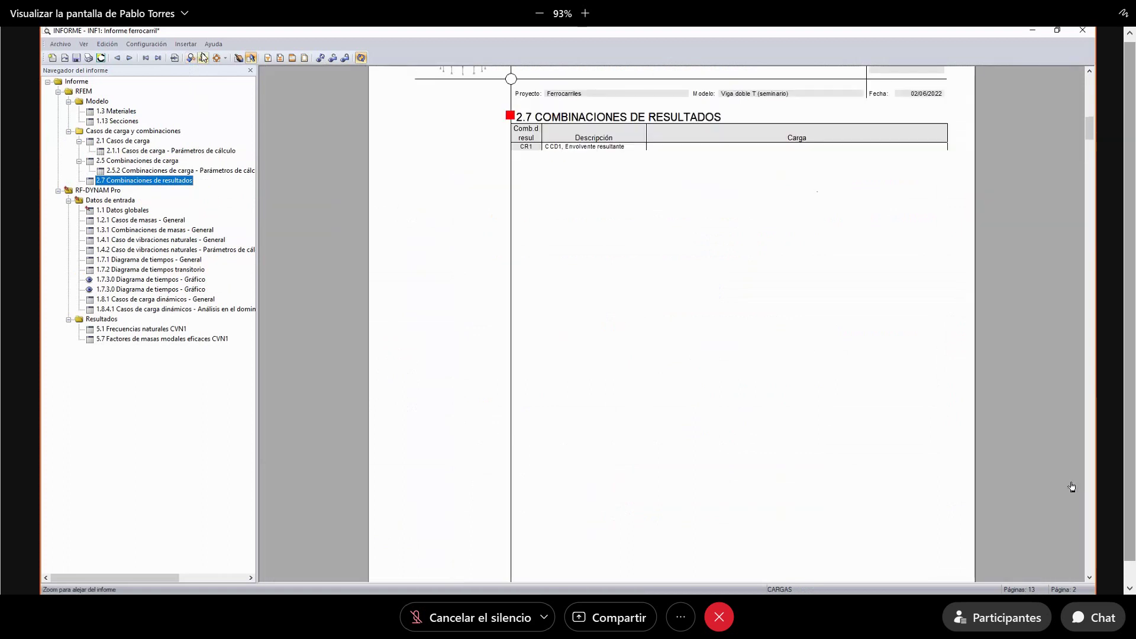
click(203, 58)
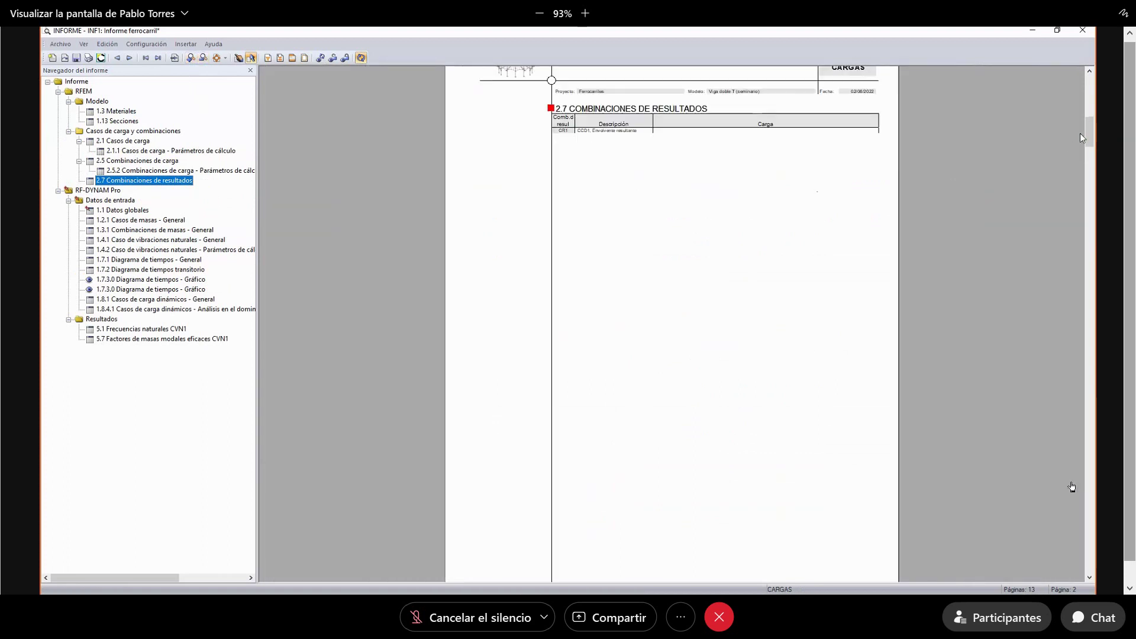
drag(1089, 130, 1094, 447)
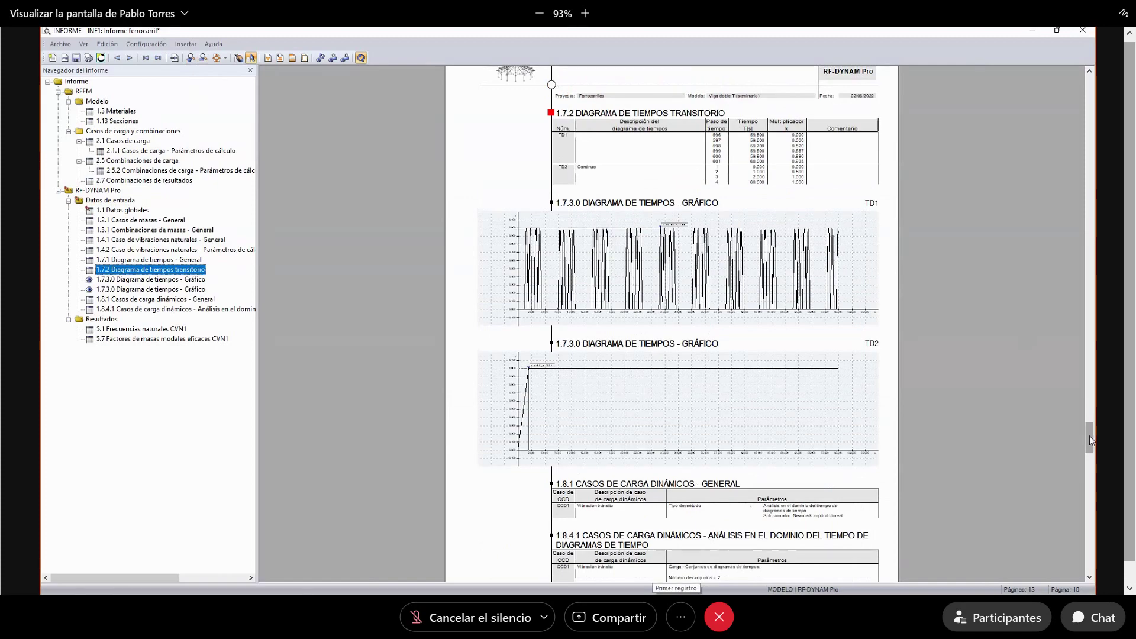
drag(1089, 435, 1094, 553)
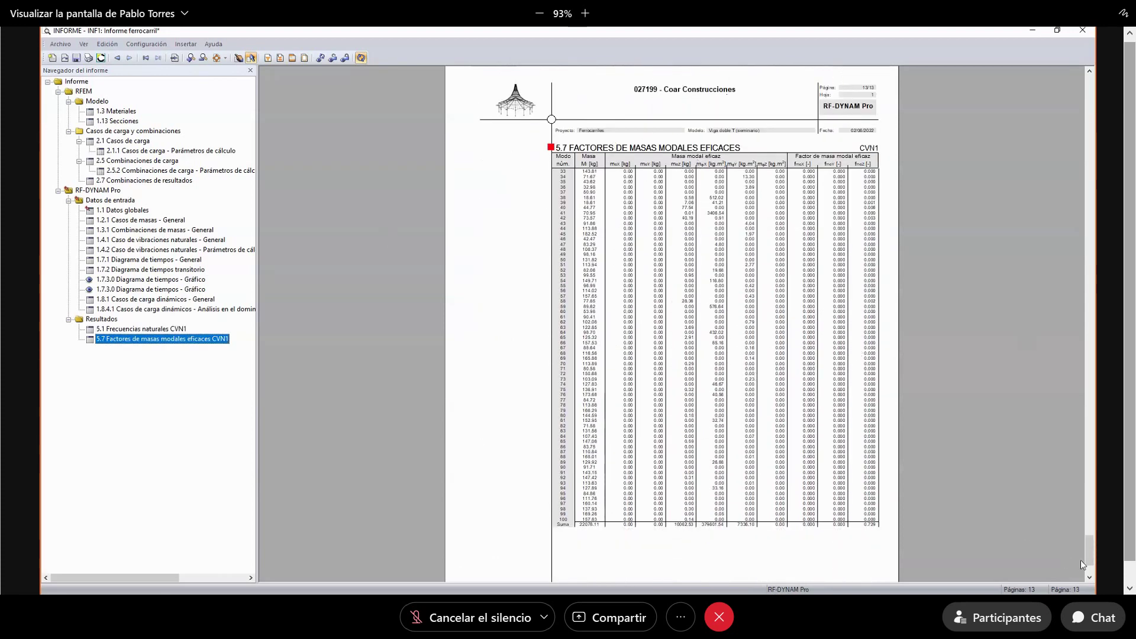
- Save the "Informe ferrocarril" report and close it to return to the model
drag(1091, 556, 1094, 474)
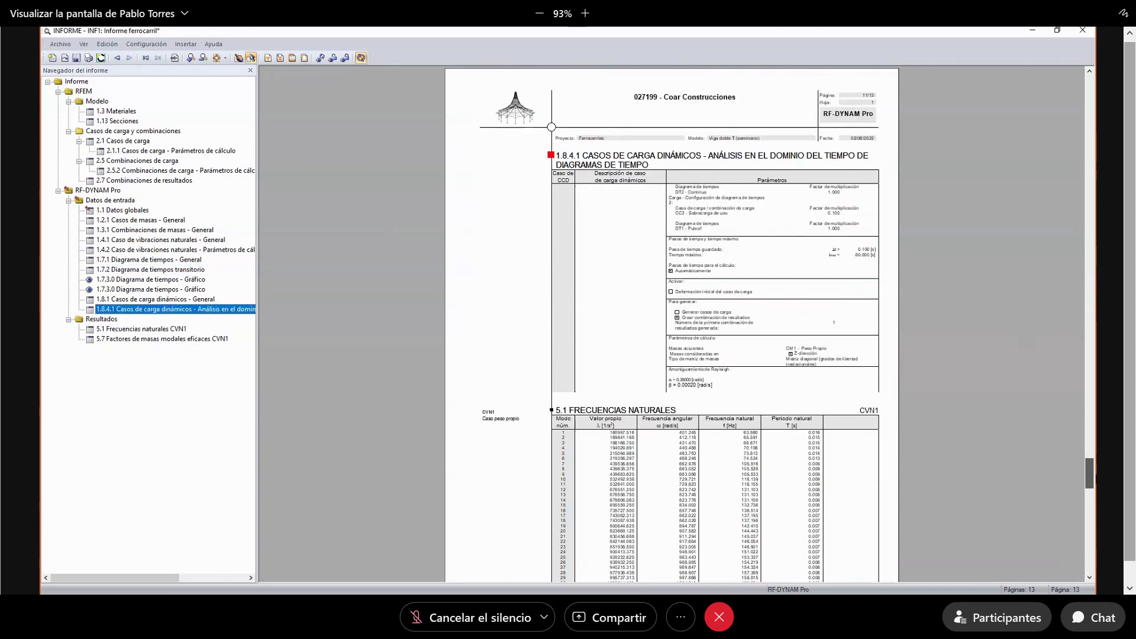
drag(1094, 453, 1093, 398)
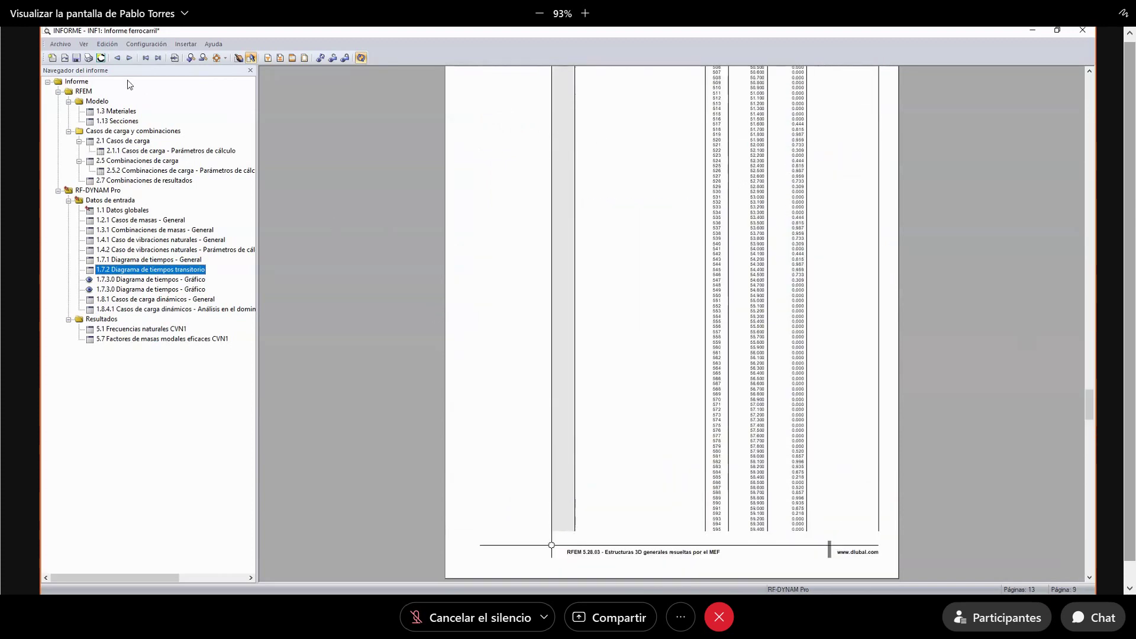
click(75, 57)
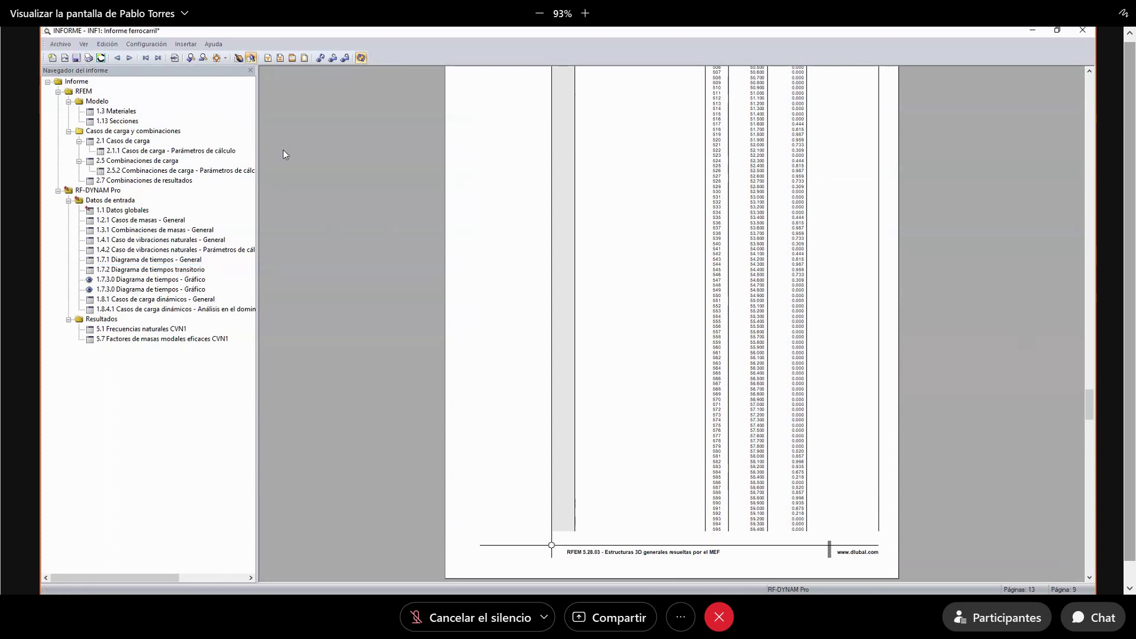
click(1082, 30)
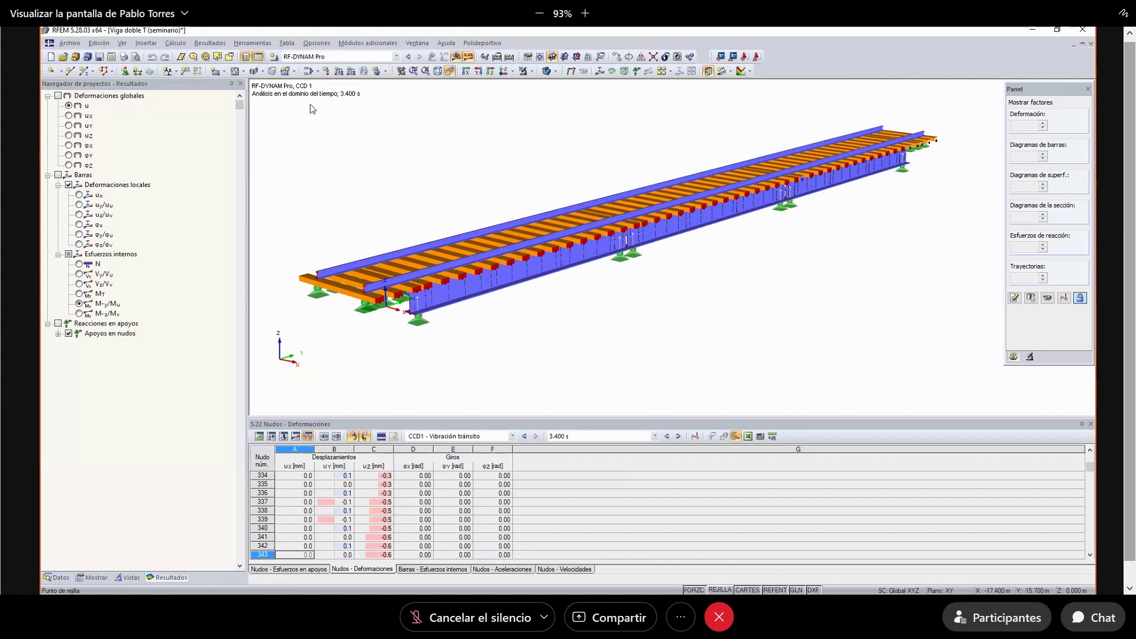
- Print a series of full-screen model graphics to report INF1 in the +X, +Y, -Z and isometric perspective views
click(123, 56)
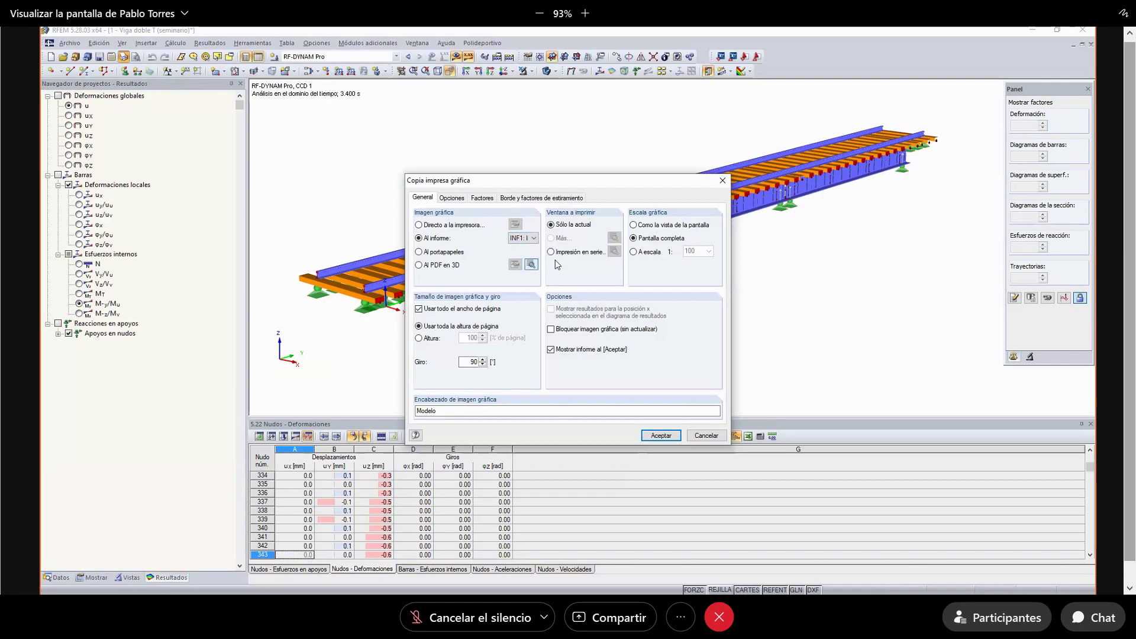
click(551, 252)
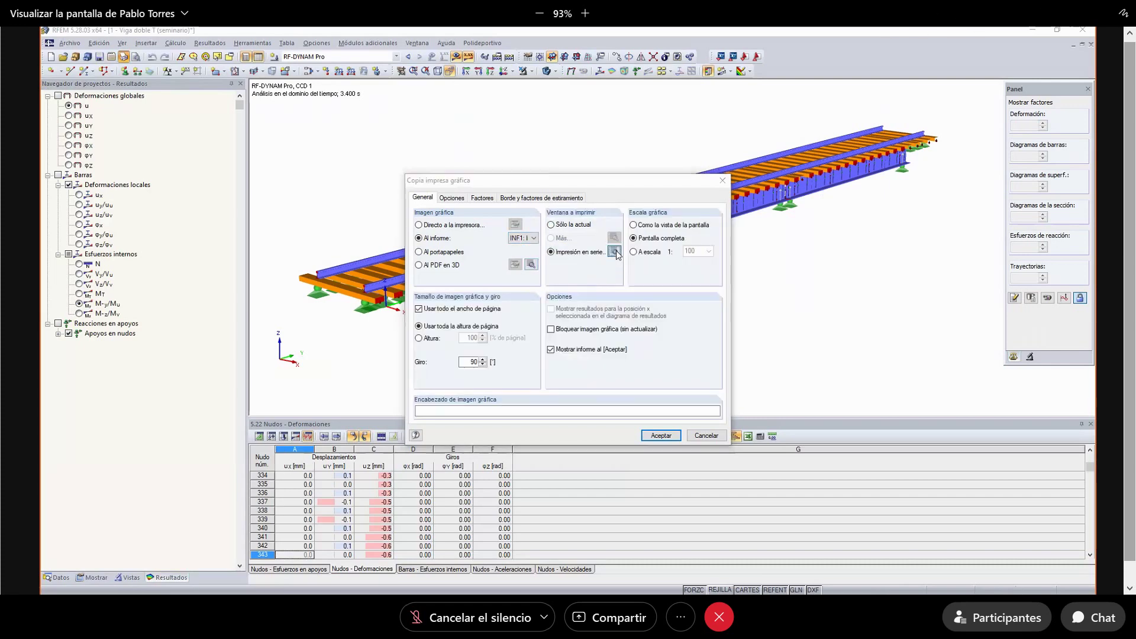
click(615, 252)
click(415, 211)
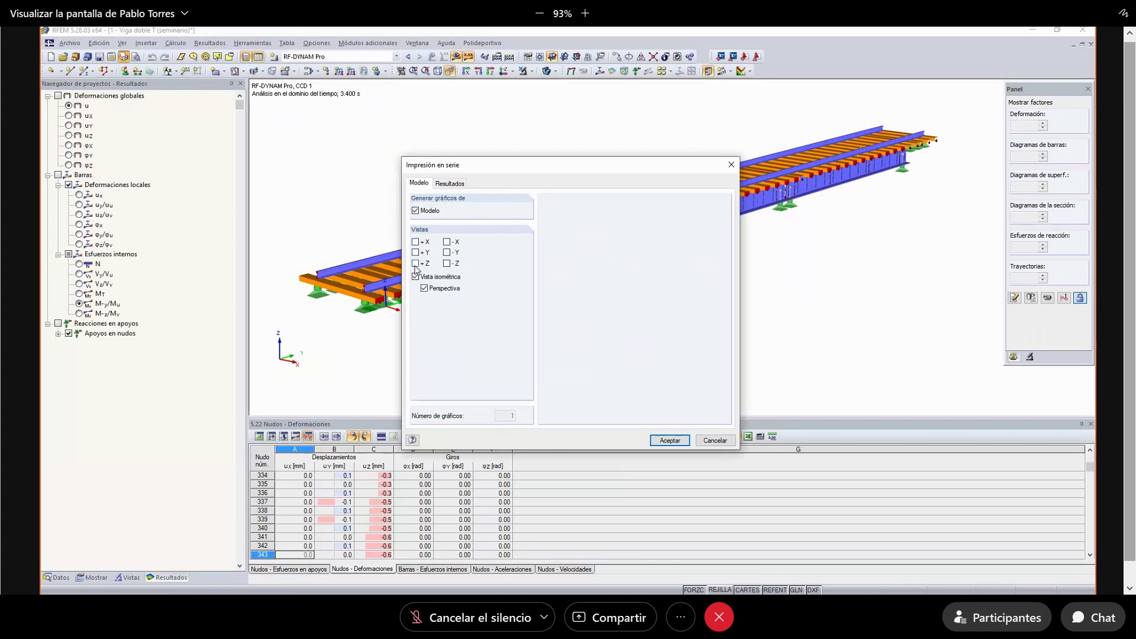
click(415, 242)
click(416, 253)
click(448, 183)
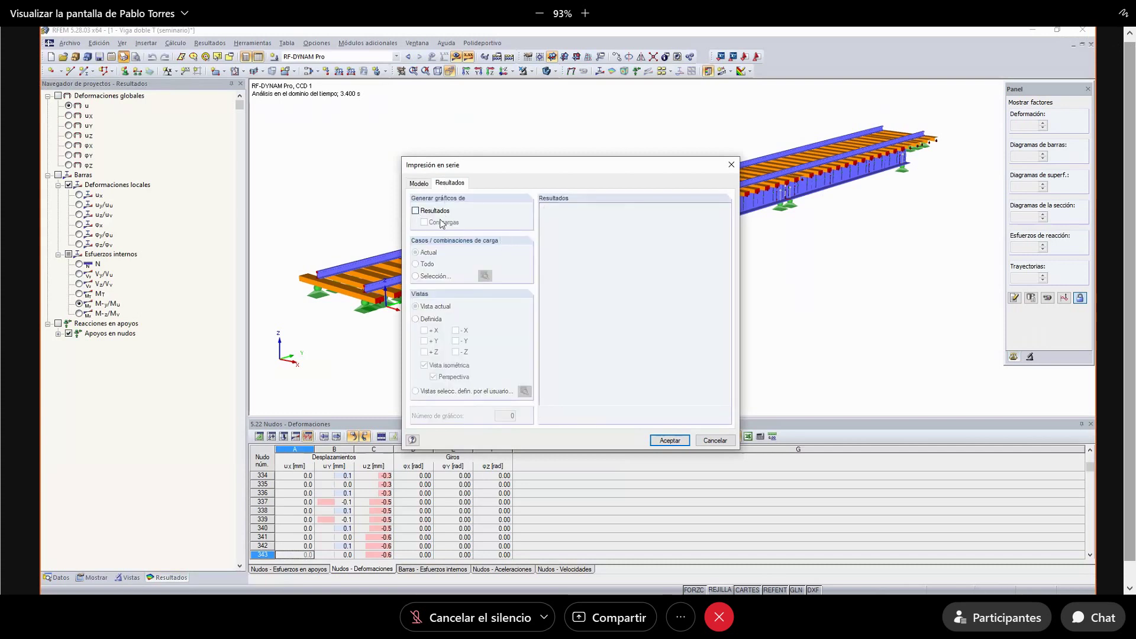
click(419, 185)
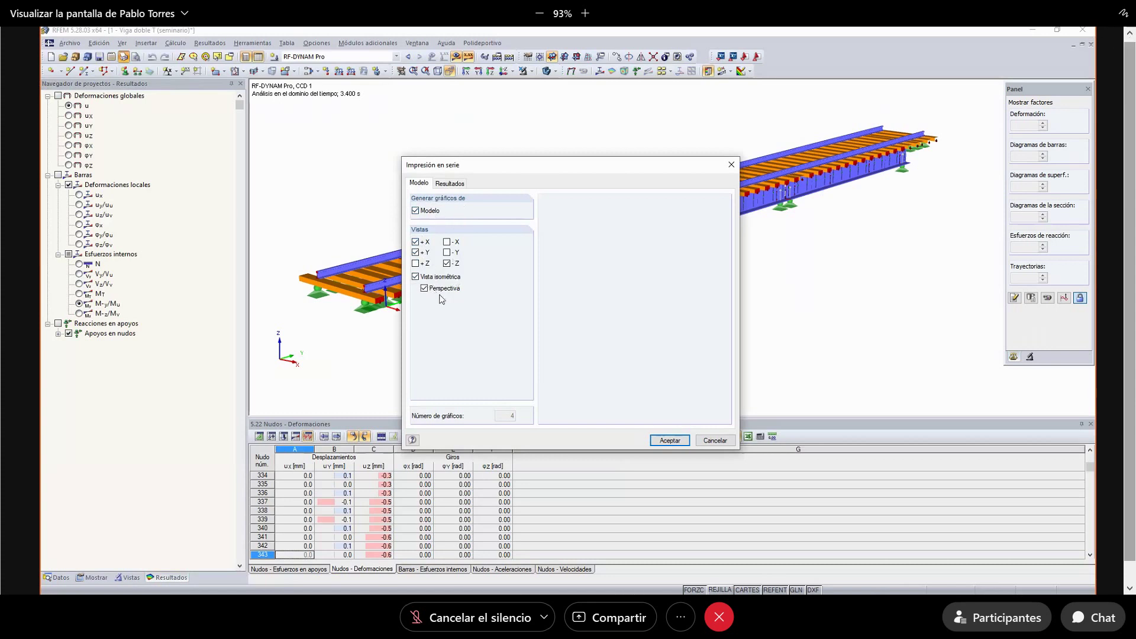
click(669, 441)
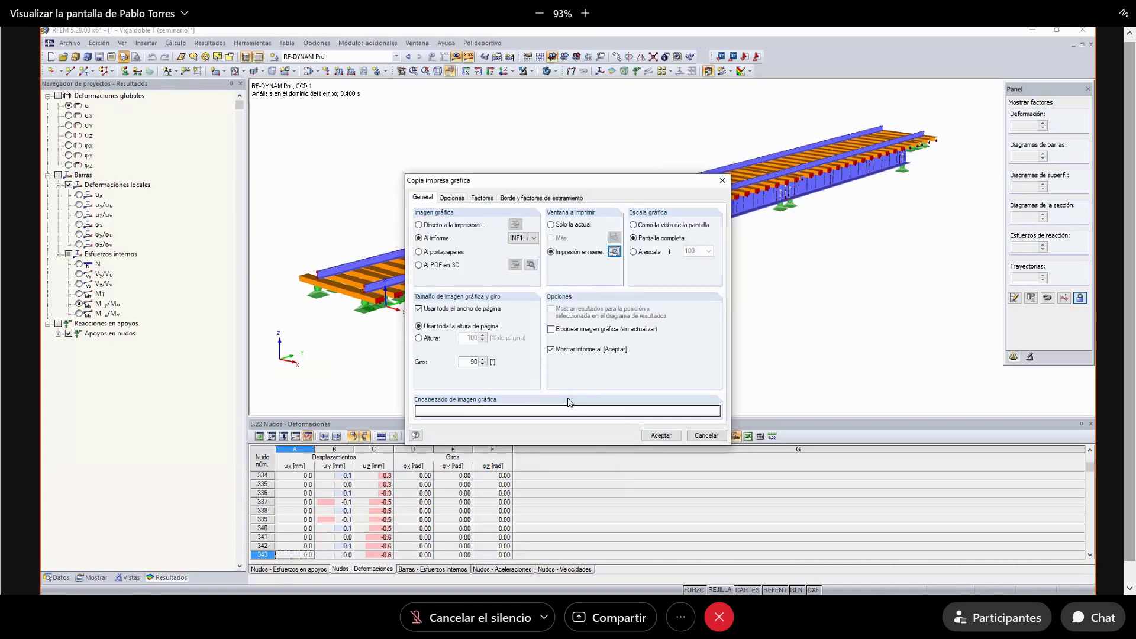
click(661, 436)
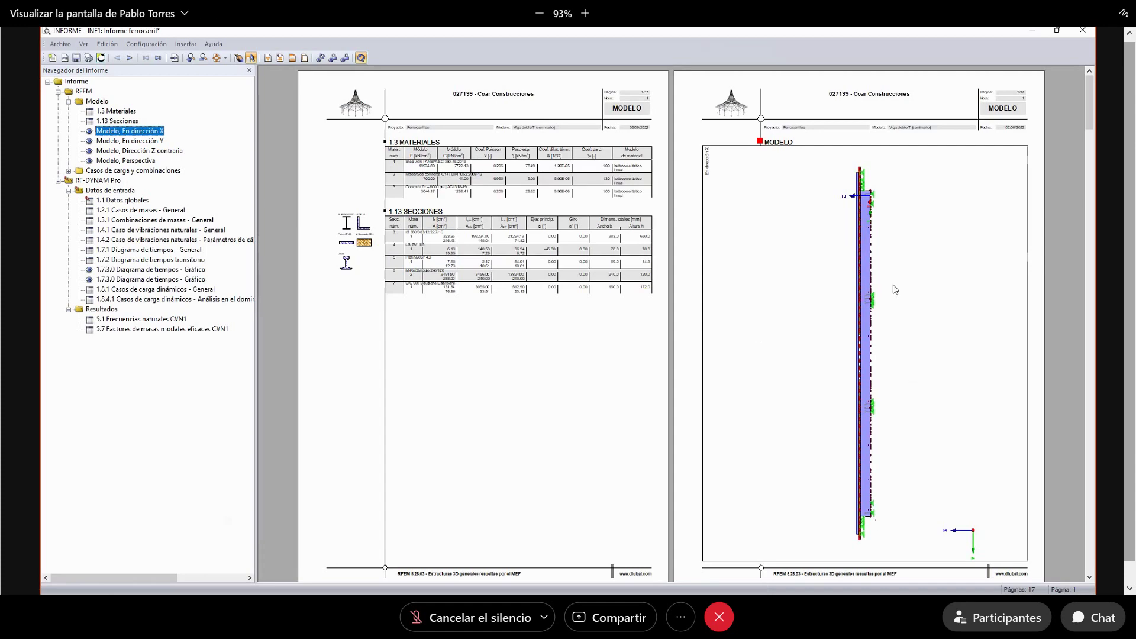
- Examine the report's model view graphics, the two 1.7.3.0 time diagram graphics and the remaining RF-DYNAM Pro chapters
scroll(918, 367, down, 3)
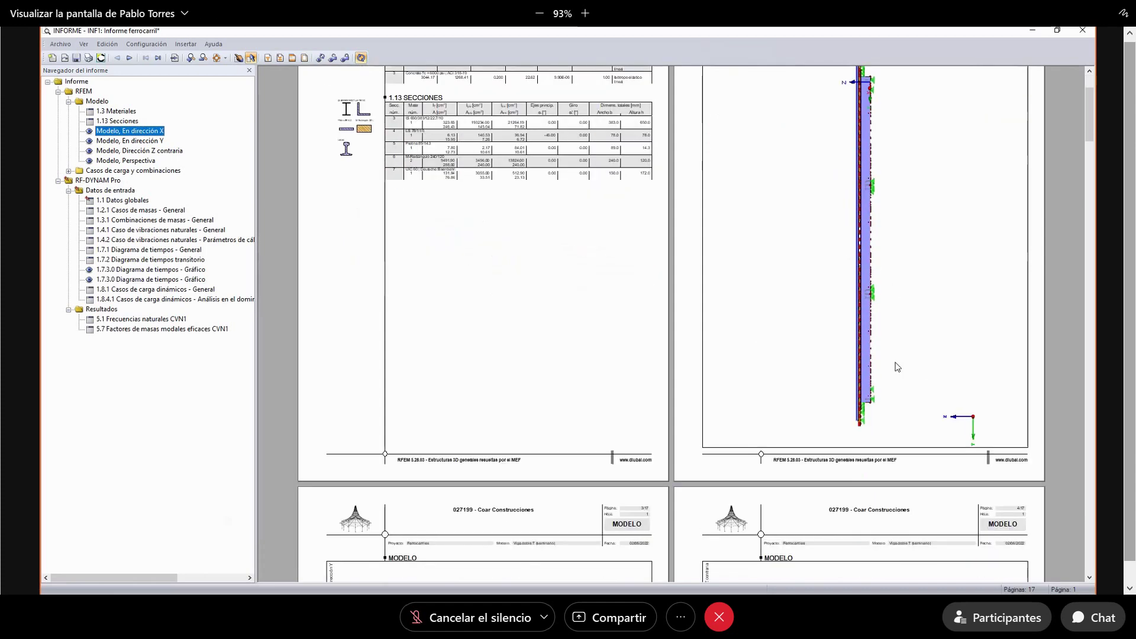
scroll(898, 367, down, 13)
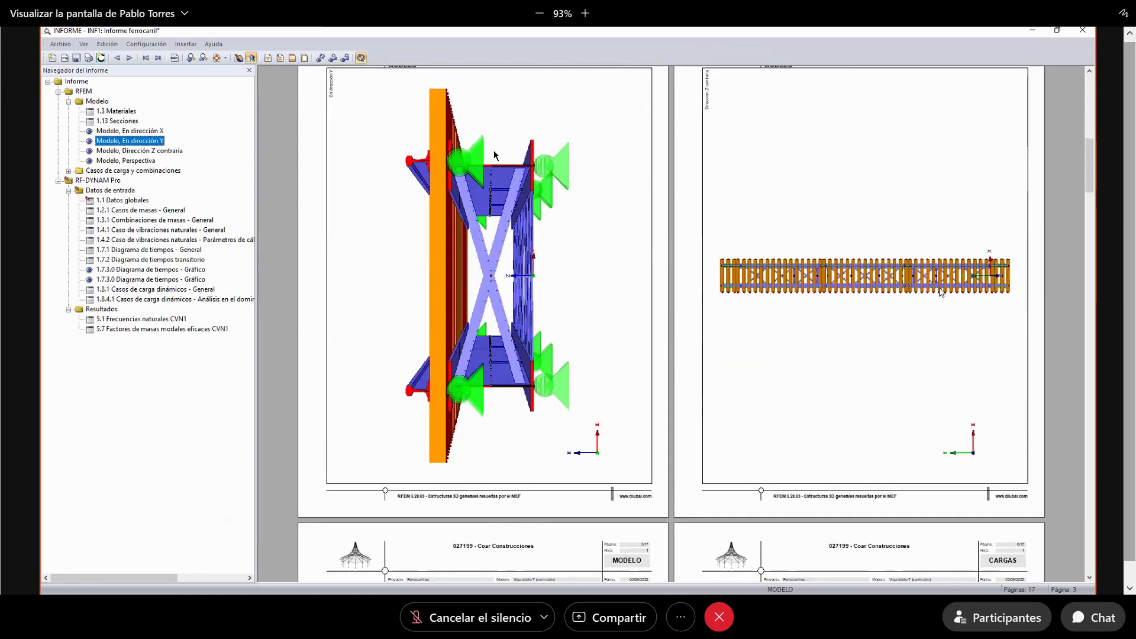
scroll(839, 308, down, 4)
scroll(837, 307, down, 10)
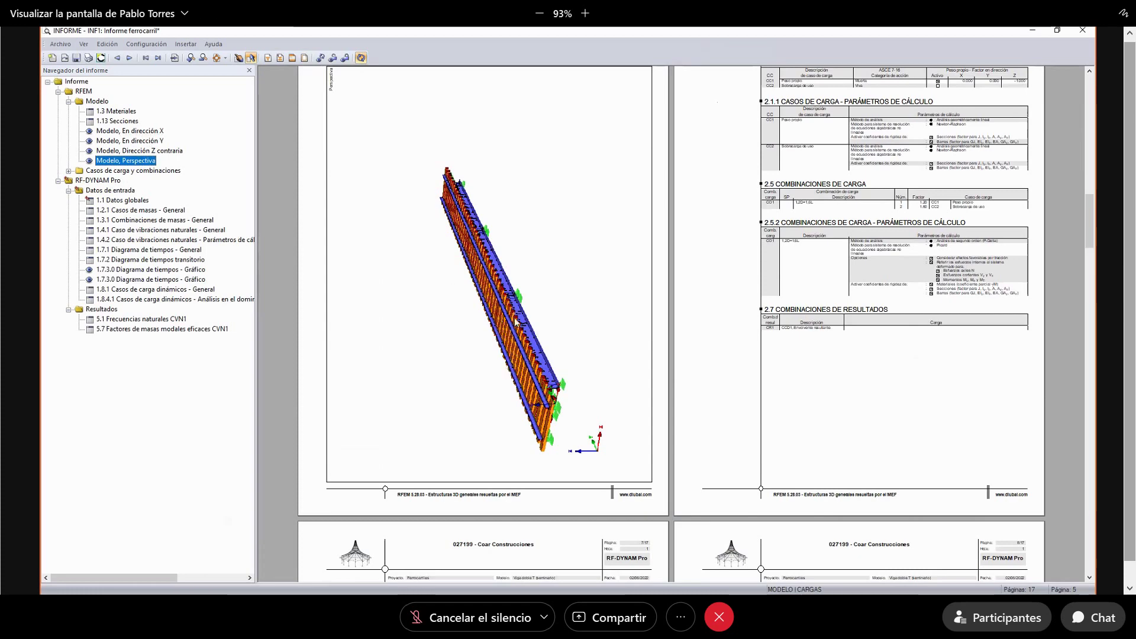
scroll(516, 322, down, 14)
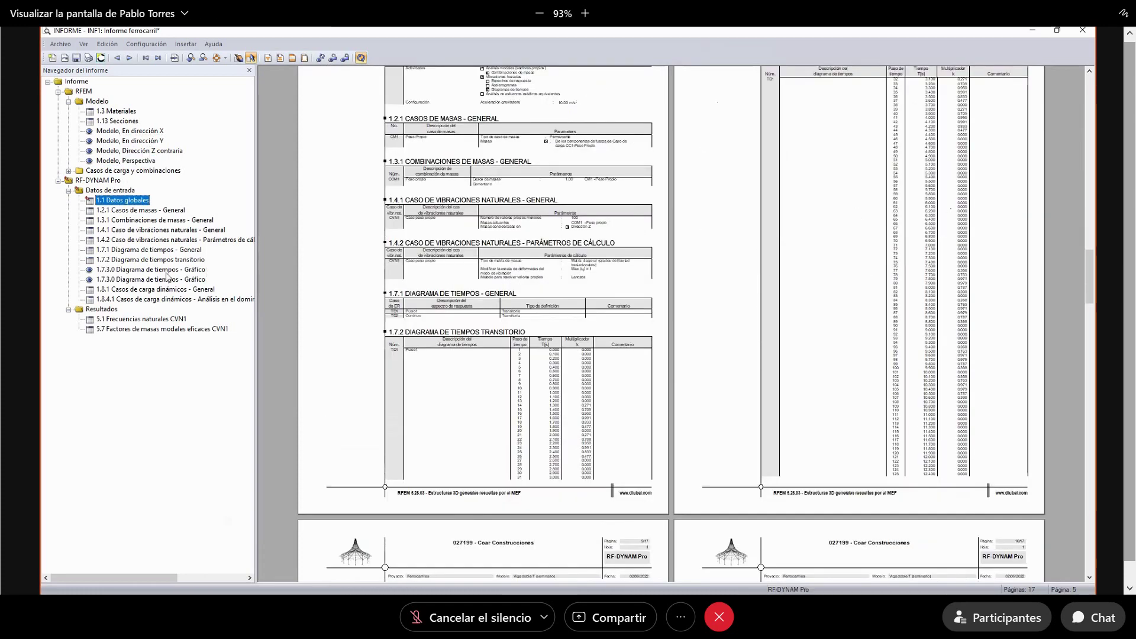
click(135, 272)
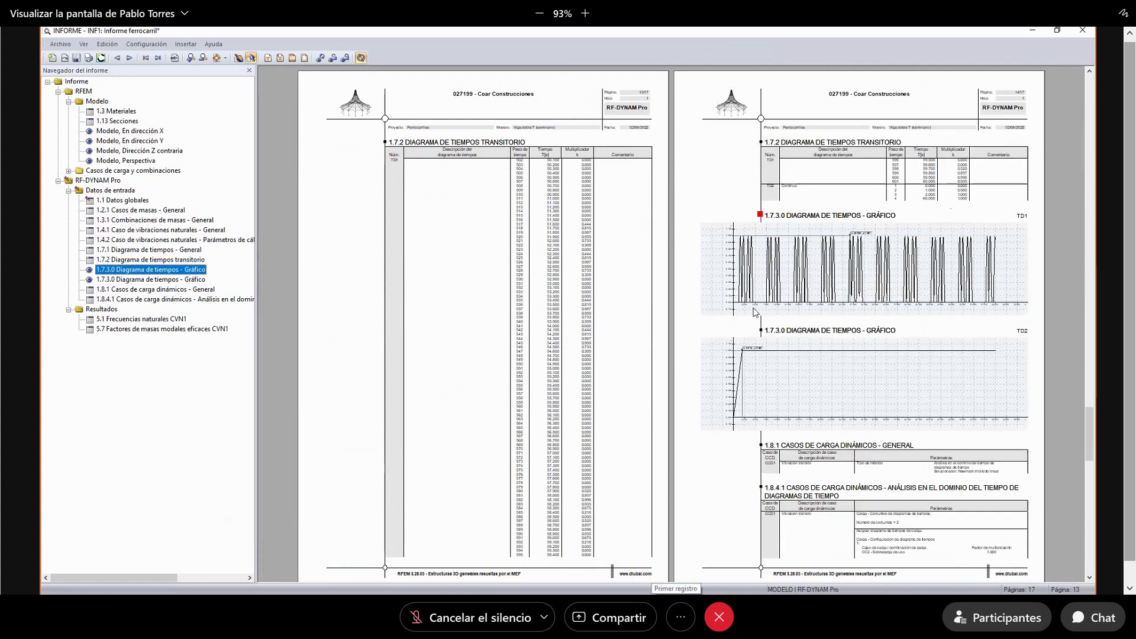
click(157, 282)
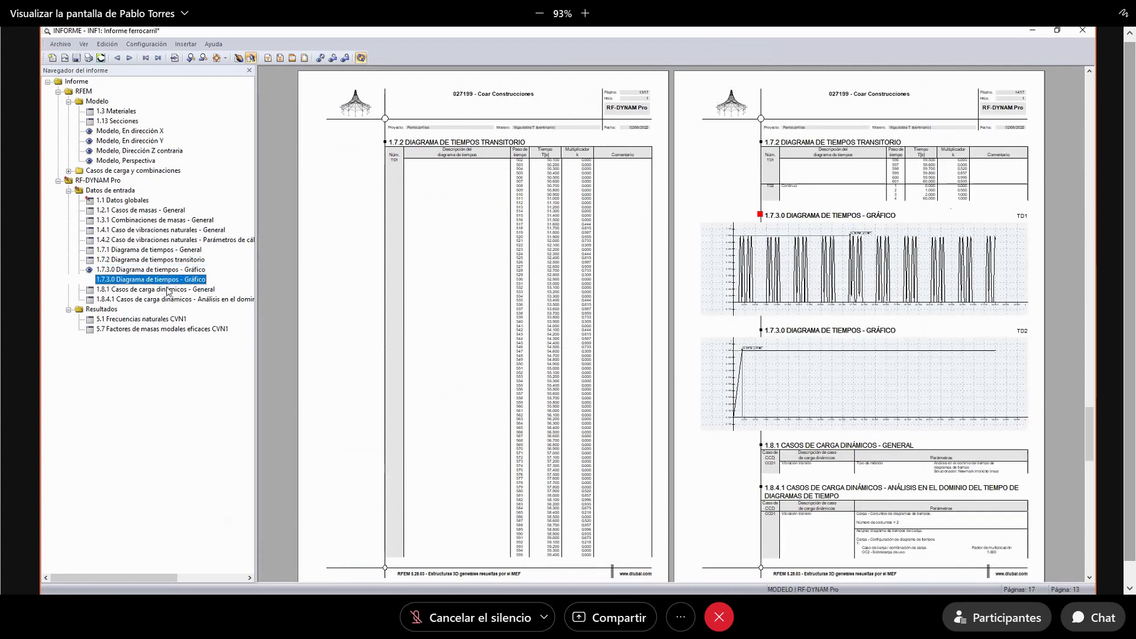
scroll(503, 349, down, 5)
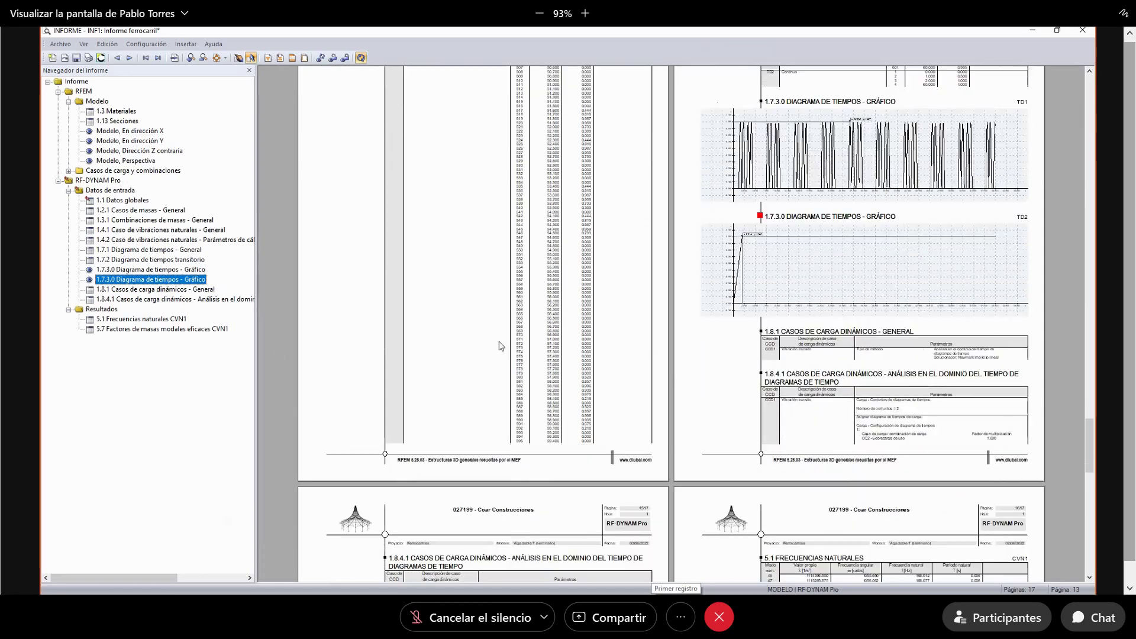
scroll(500, 352, down, 14)
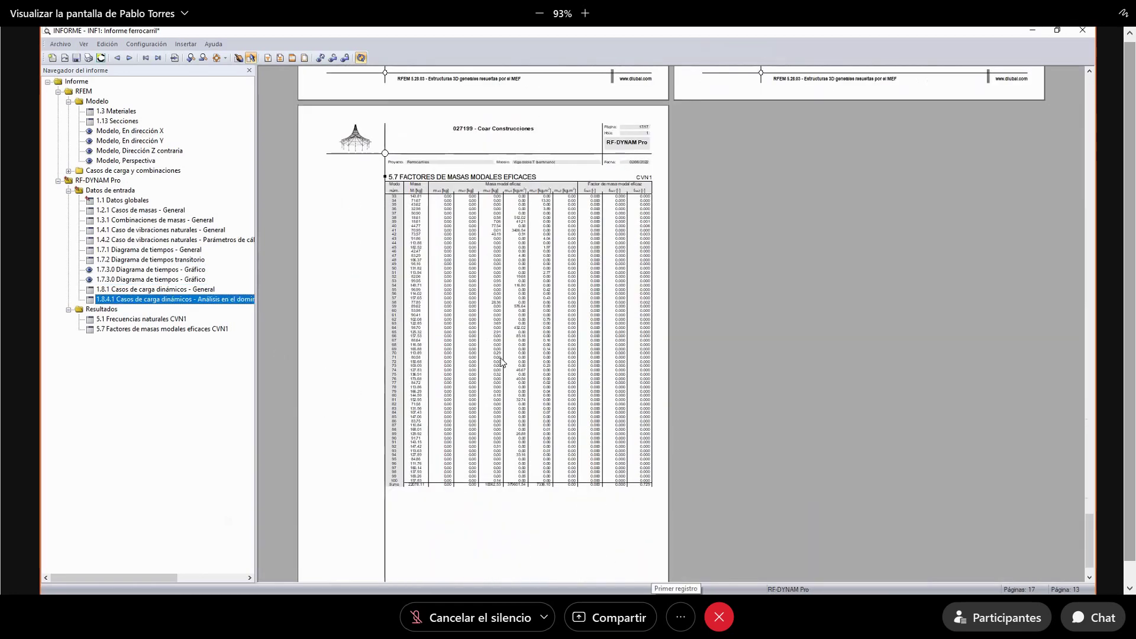
scroll(502, 362, up, 20)
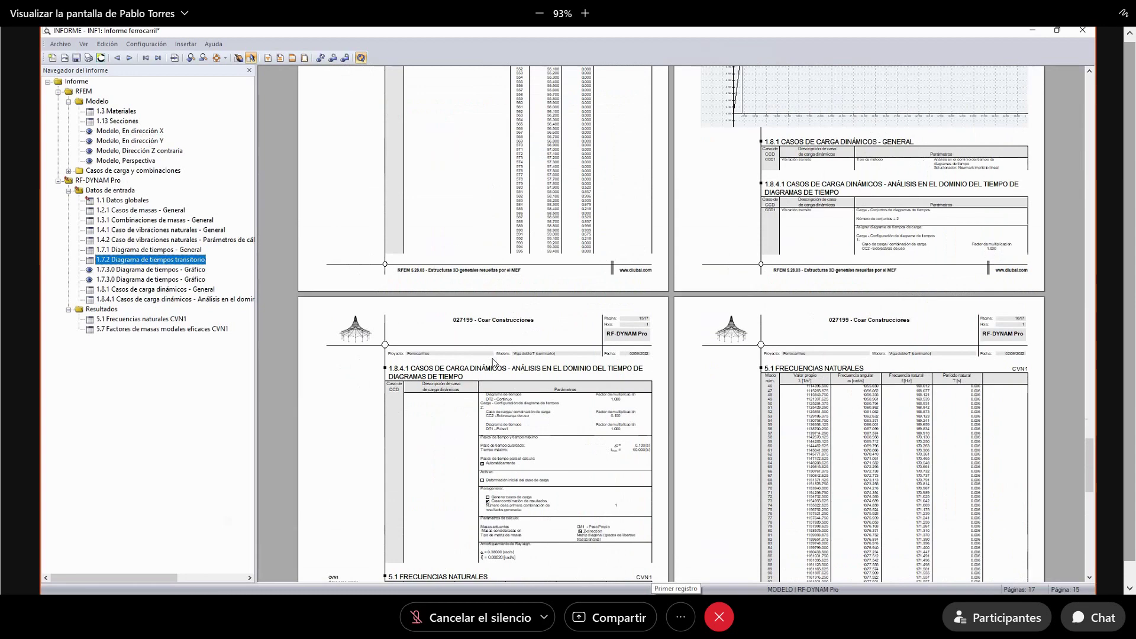
scroll(485, 367, up, 8)
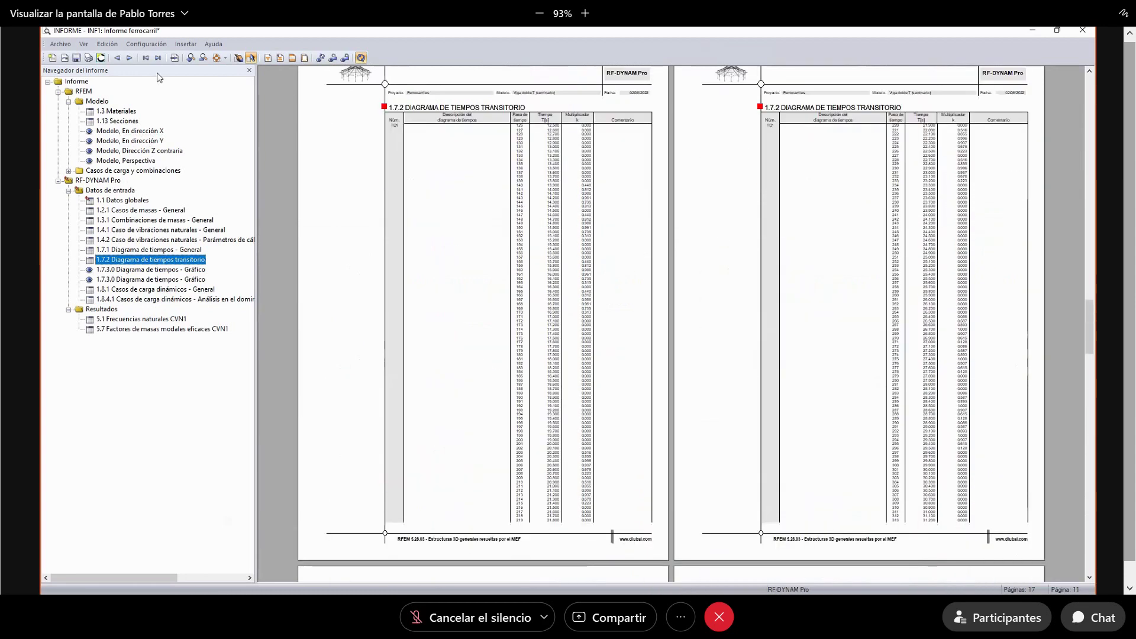
- Save the report with its added model graphics and close it
click(75, 57)
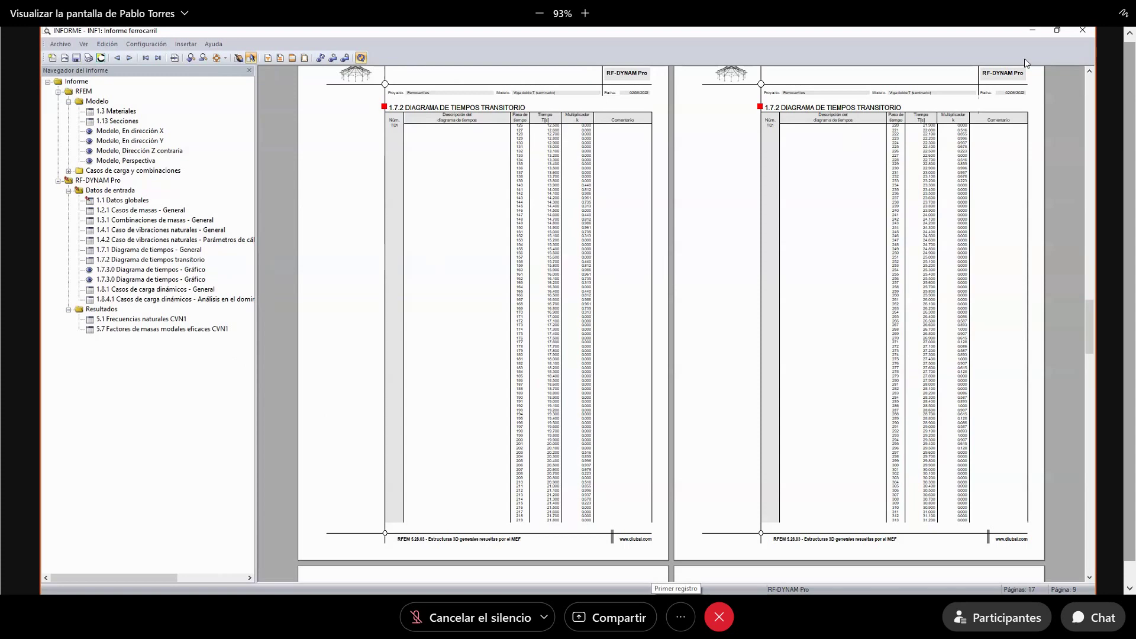
click(1083, 30)
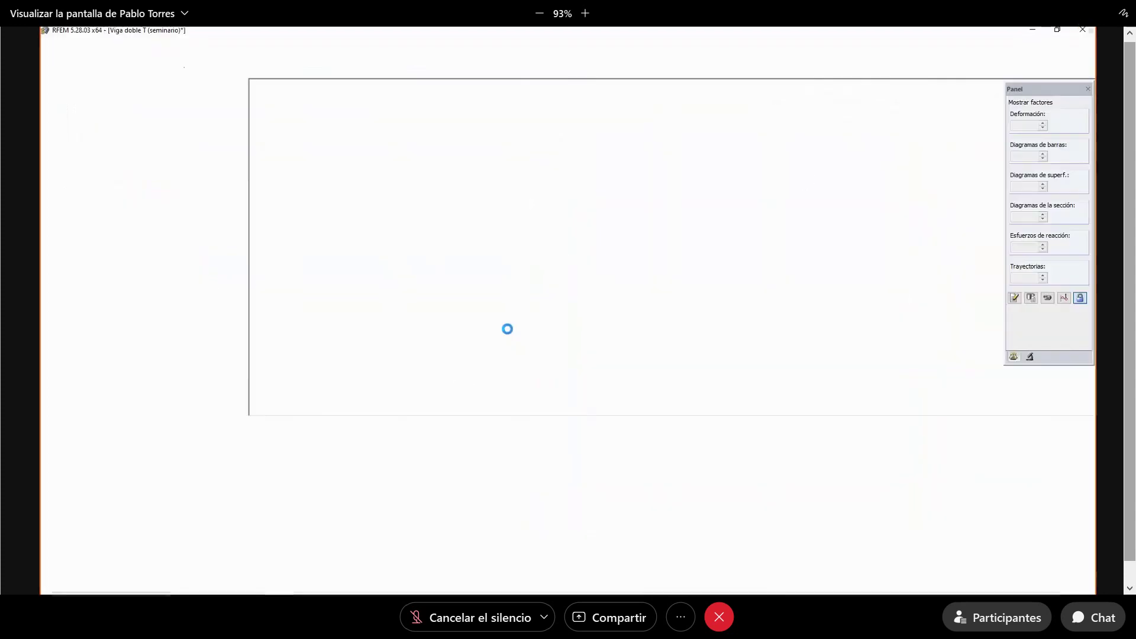